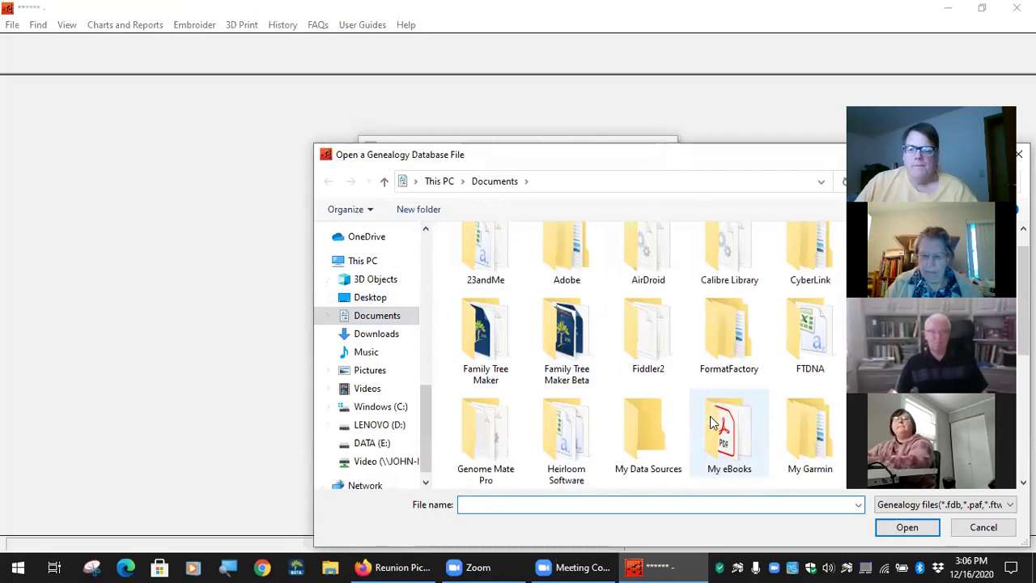
- Open the Bloomfield and Tuck.rmgc database from the RootsMagic folder in Documents
{"action": "scroll", "coordinate": [737, 424], "scroll_direction": "down", "scroll_amount": 3}
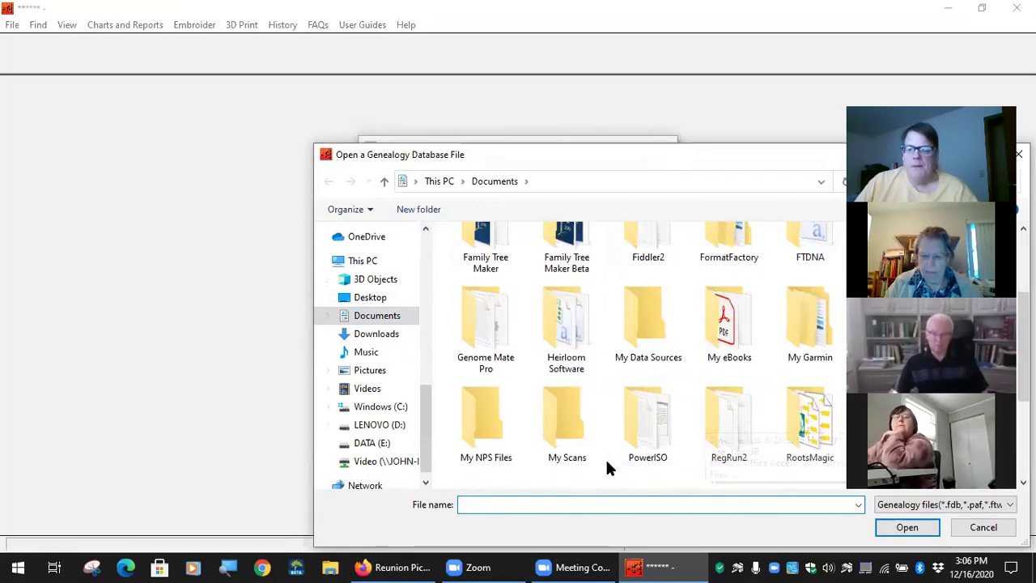
{"action": "double_click", "coordinate": [812, 439]}
{"action": "scroll", "coordinate": [583, 372], "scroll_direction": "down", "scroll_amount": 8}
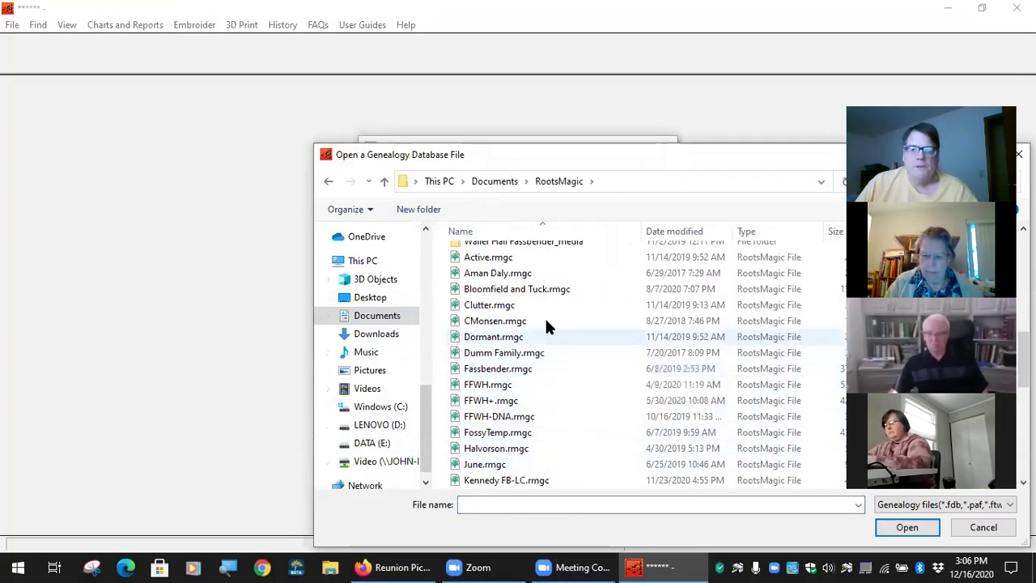
{"action": "double_click", "coordinate": [512, 292]}
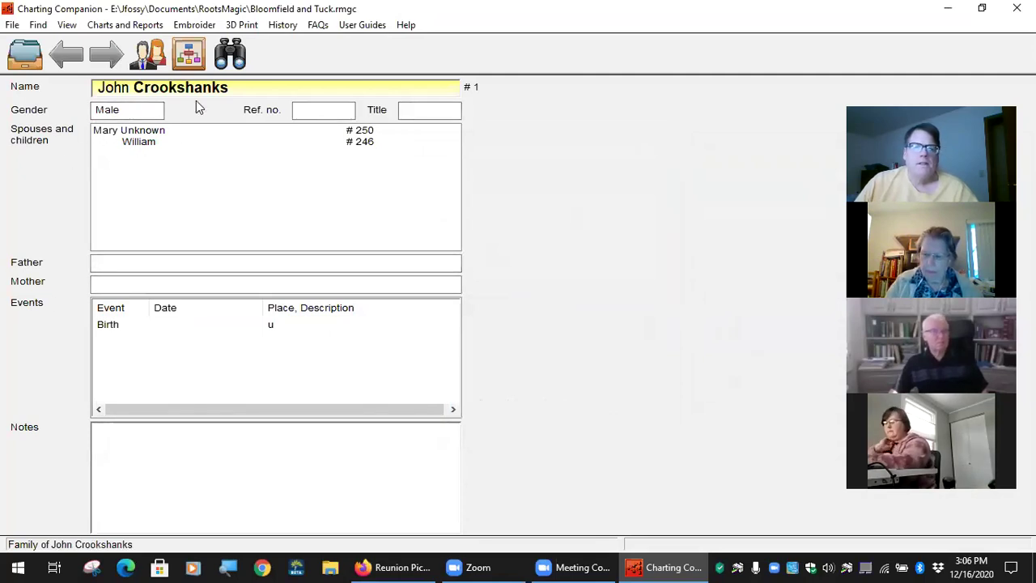
- Display the record of the first person's son and look over the available charts and reports
{"action": "double_click", "coordinate": [139, 144]}
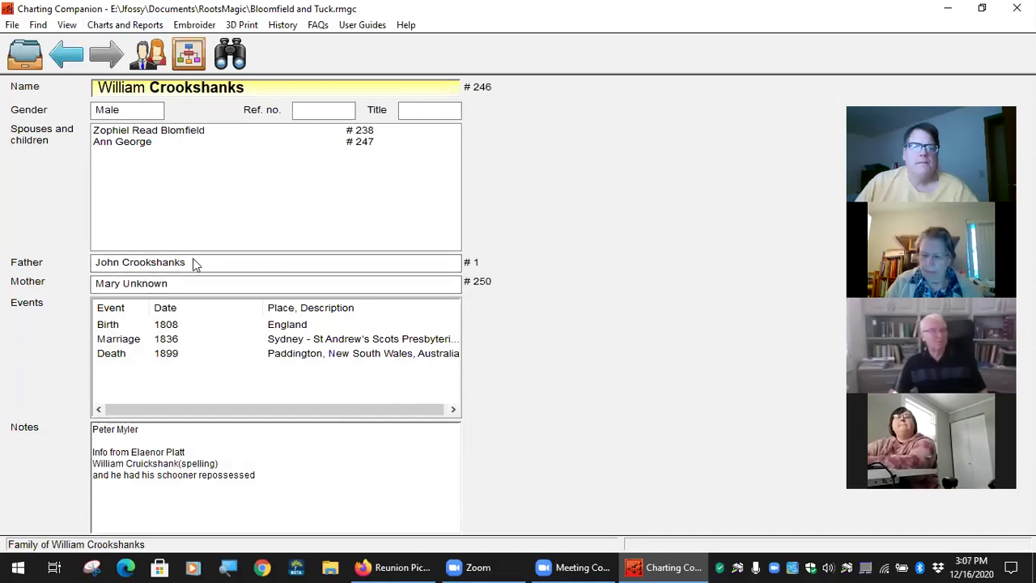
{"action": "left_click", "coordinate": [67, 24]}
{"action": "mouse_move", "coordinate": [129, 25]}
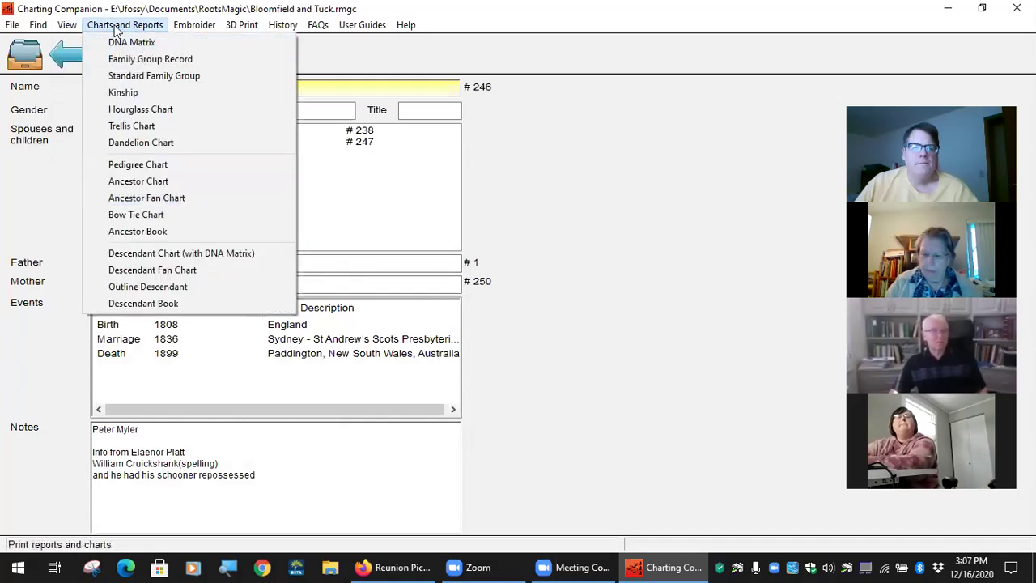
{"action": "left_click", "coordinate": [437, 62]}
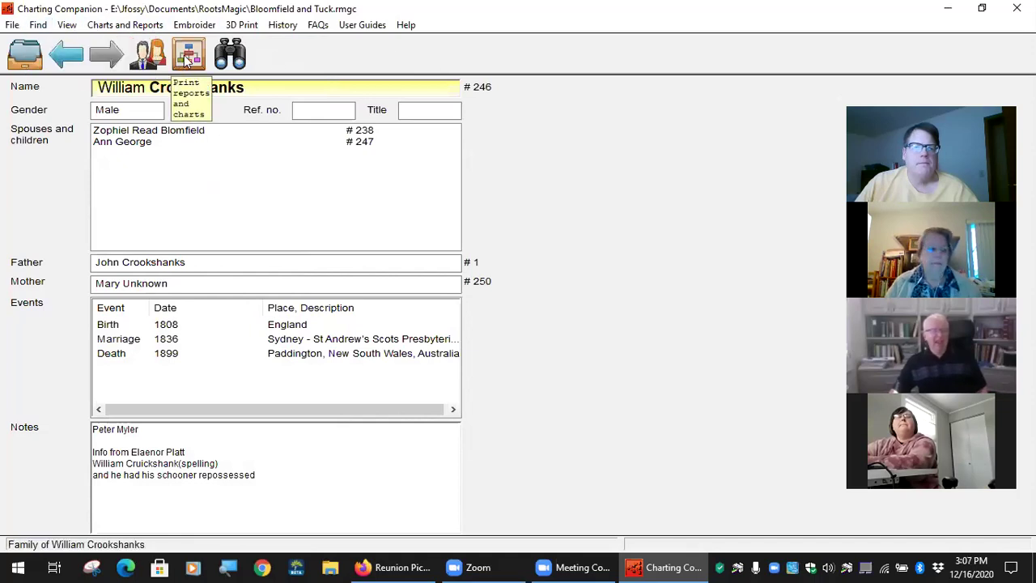
- Browse the database's index of individuals with their spouses
{"action": "left_click", "coordinate": [19, 63]}
{"action": "scroll", "coordinate": [69, 233], "scroll_direction": "down", "scroll_amount": 6}
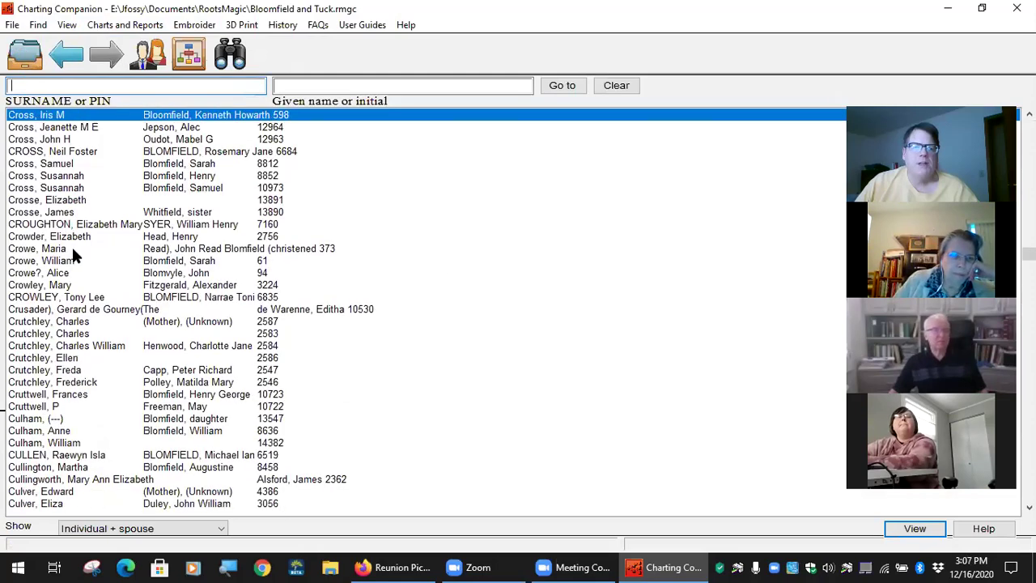
{"action": "scroll", "coordinate": [65, 312], "scroll_direction": "down", "scroll_amount": 9}
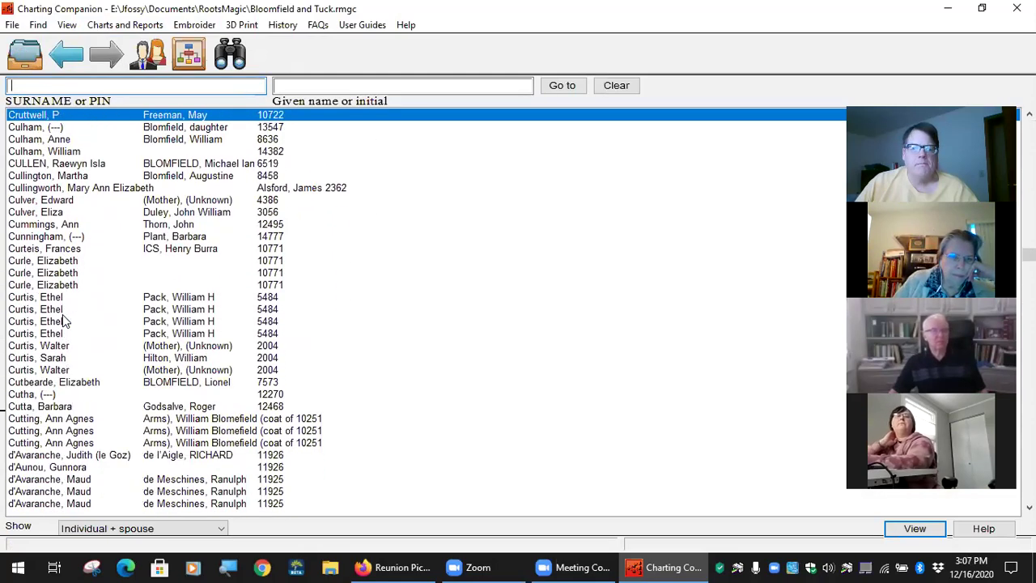
{"action": "scroll", "coordinate": [61, 327], "scroll_direction": "down", "scroll_amount": 3}
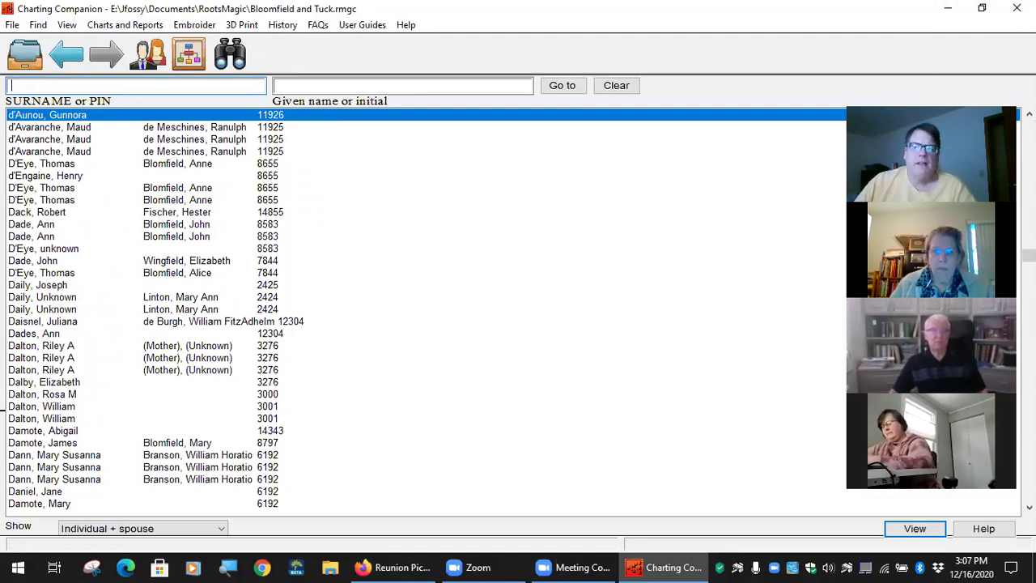
- Close Charting Companion, switch to Family Tree Maker 2019 and select the Hall-Sample tree's home person in the index
{"action": "left_click", "coordinate": [1016, 8]}
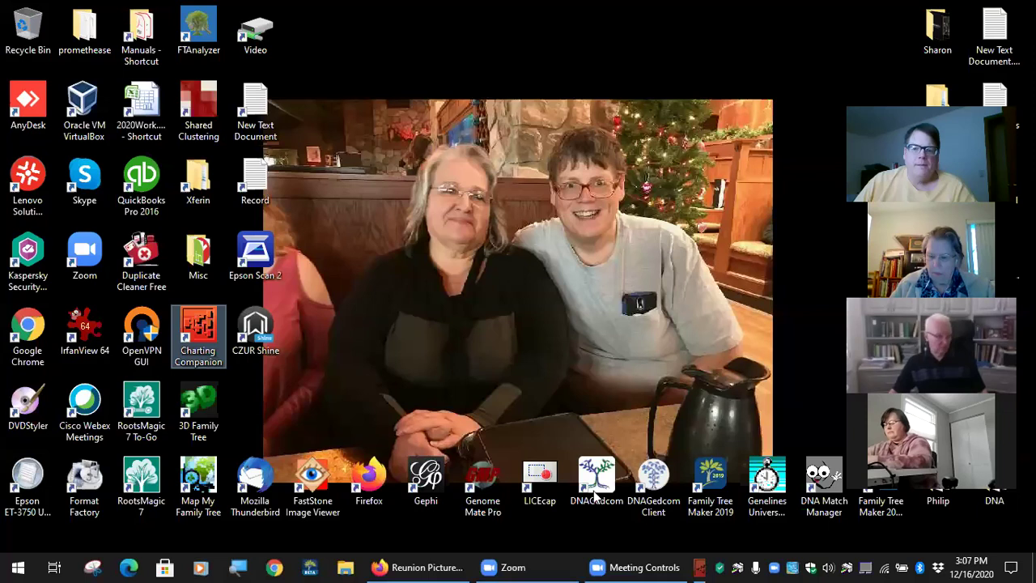
{"action": "double_click", "coordinate": [711, 481]}
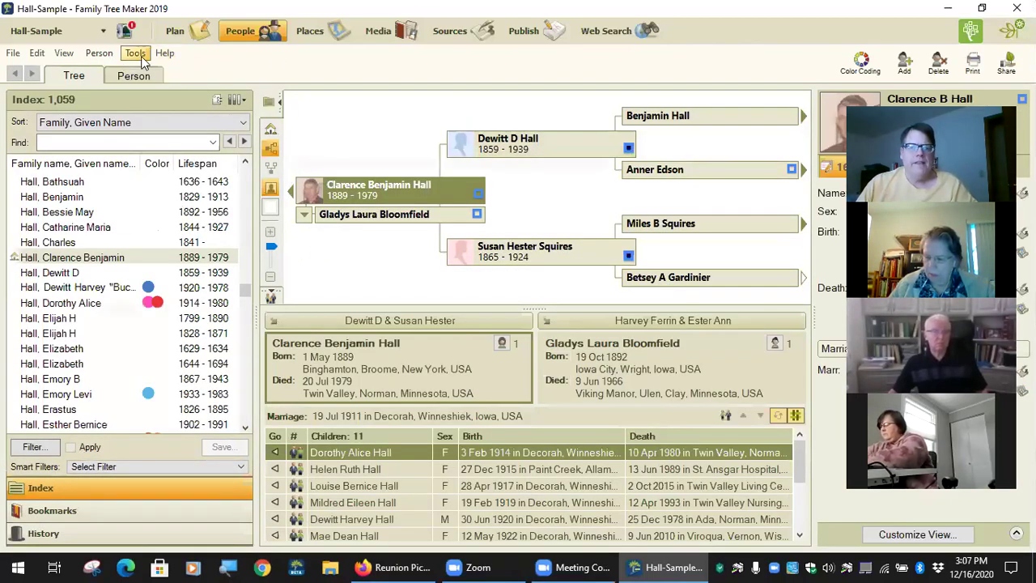
{"action": "left_click", "coordinate": [108, 305]}
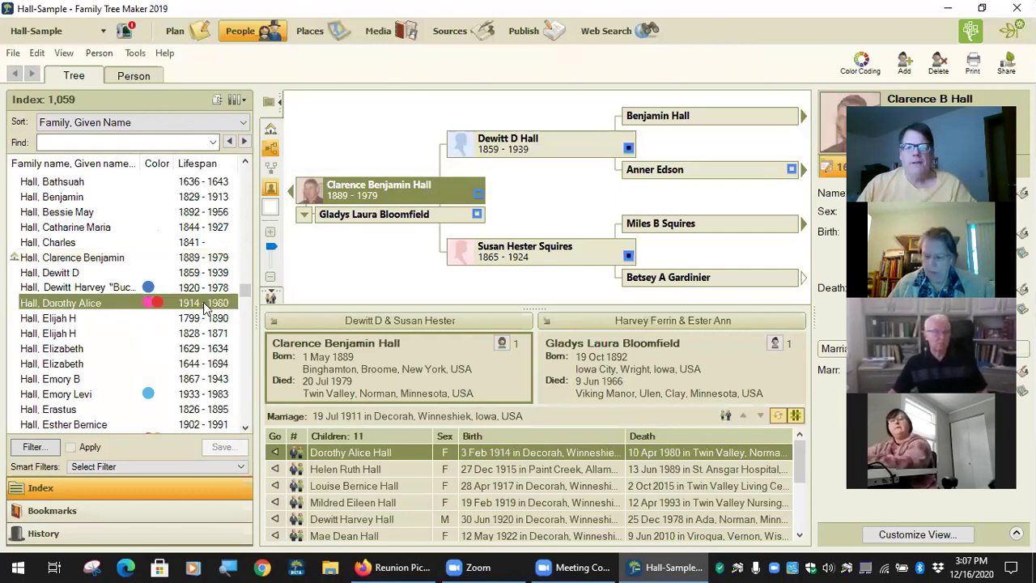
{"action": "left_click", "coordinate": [83, 259]}
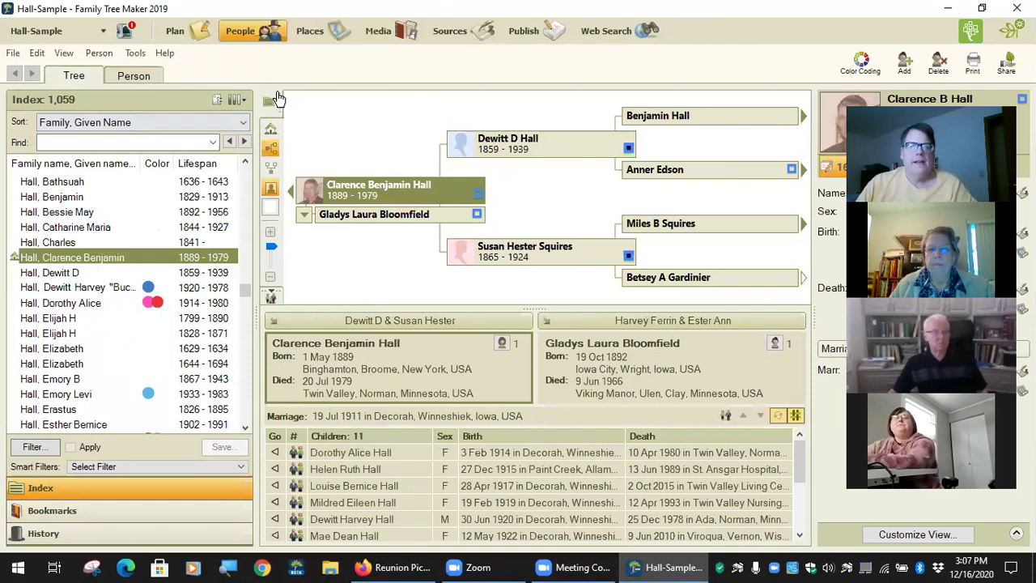
- Export the Hall-Sample tree with the Charting Companion plugin
{"action": "left_click", "coordinate": [129, 53]}
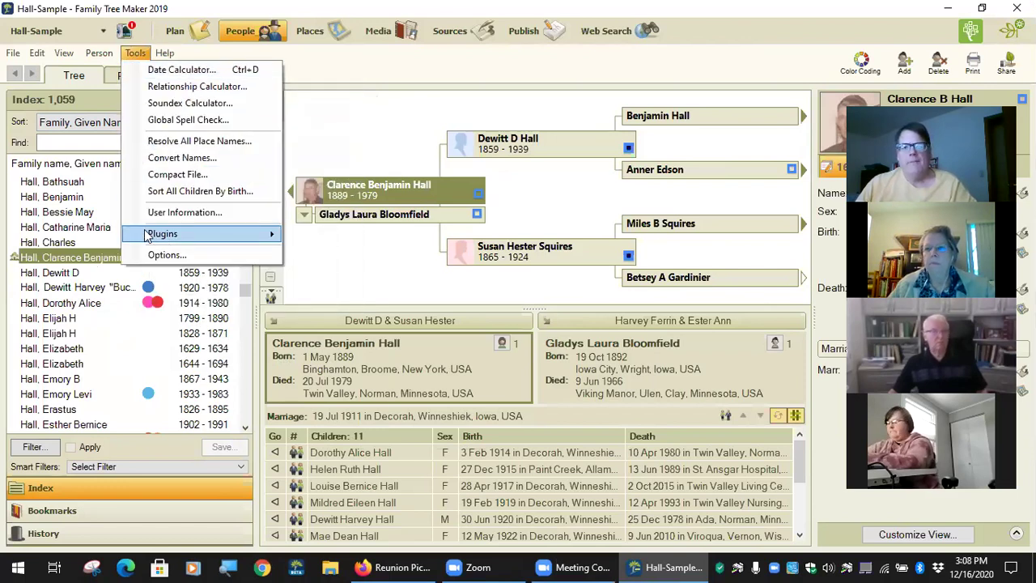
{"action": "mouse_move", "coordinate": [128, 235]}
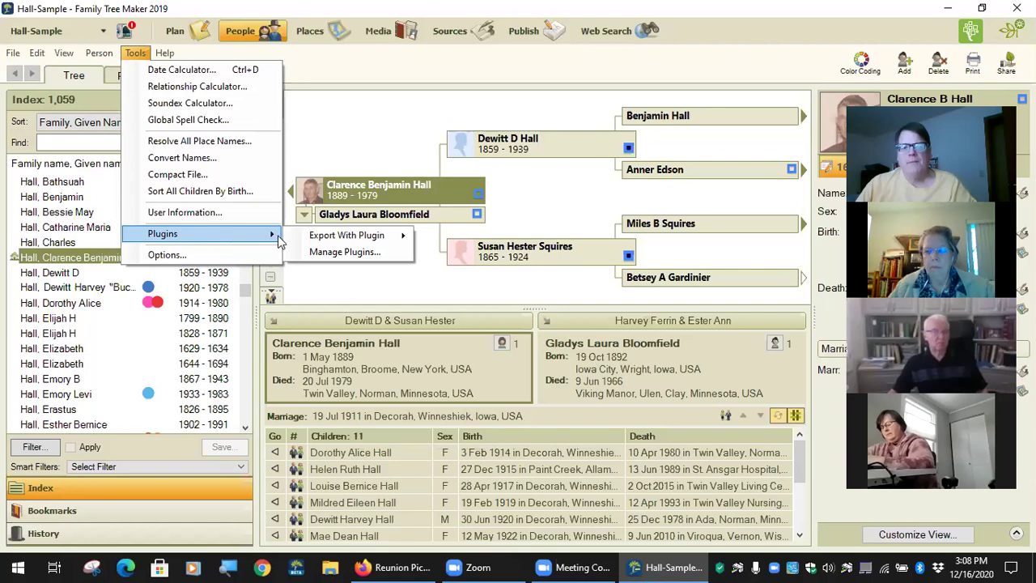
{"action": "mouse_move", "coordinate": [363, 244]}
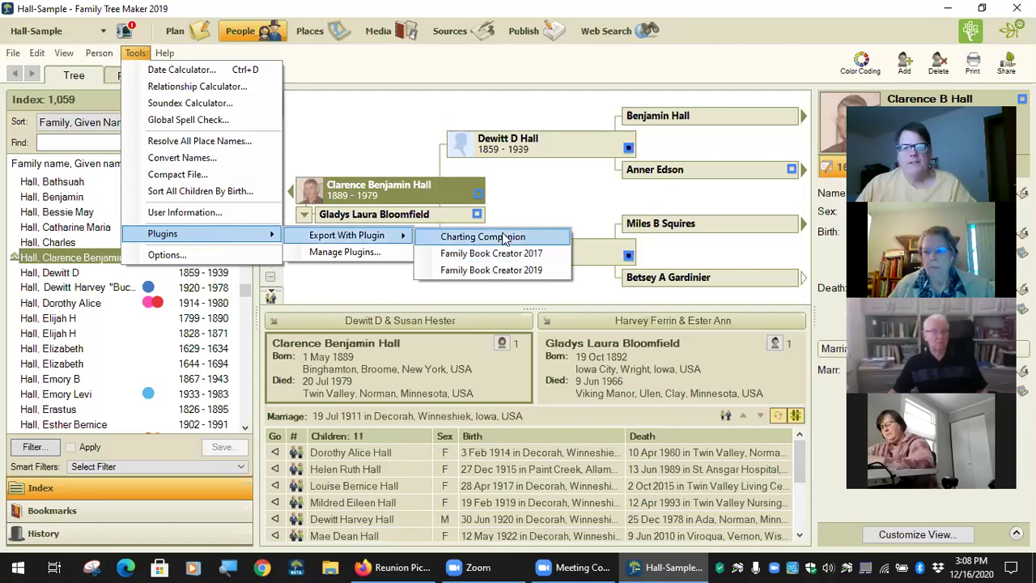
{"action": "left_click", "coordinate": [530, 241]}
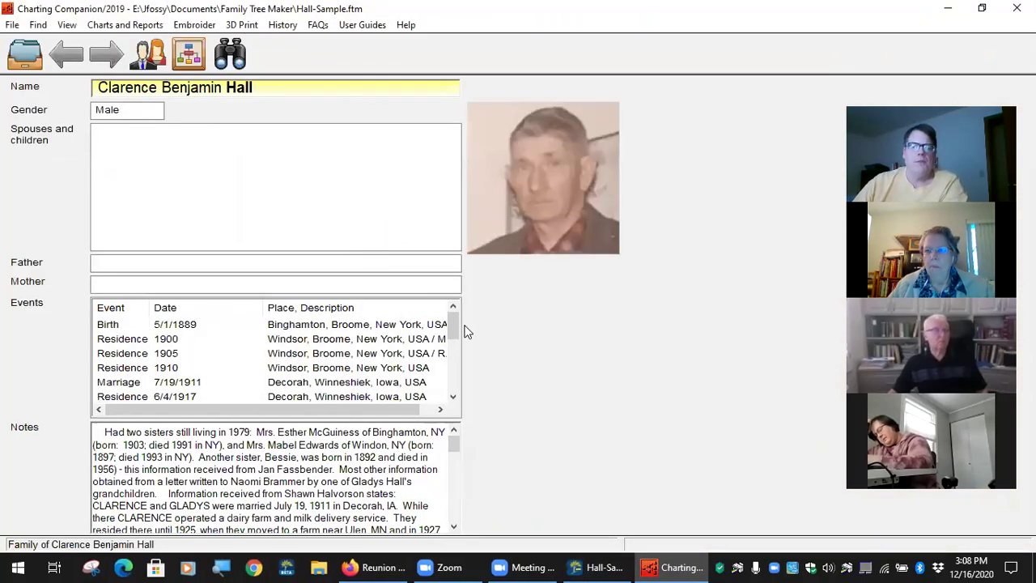
- Compare the tree in Family Tree Maker with Charting Companion and examine the home person's family, events and notes there
{"action": "left_click", "coordinate": [598, 567]}
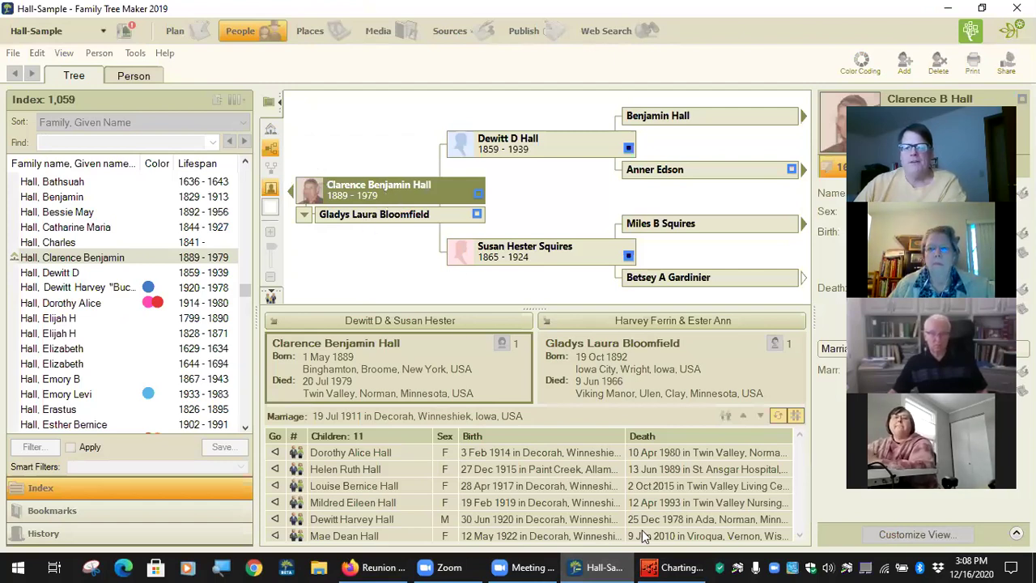
{"action": "left_click", "coordinate": [670, 566]}
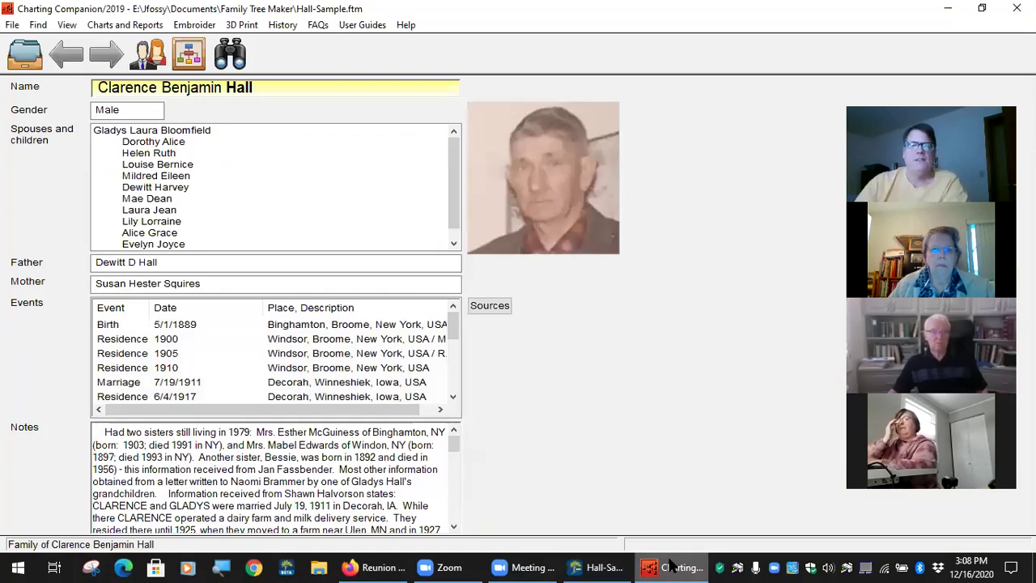
{"action": "left_click", "coordinate": [149, 131]}
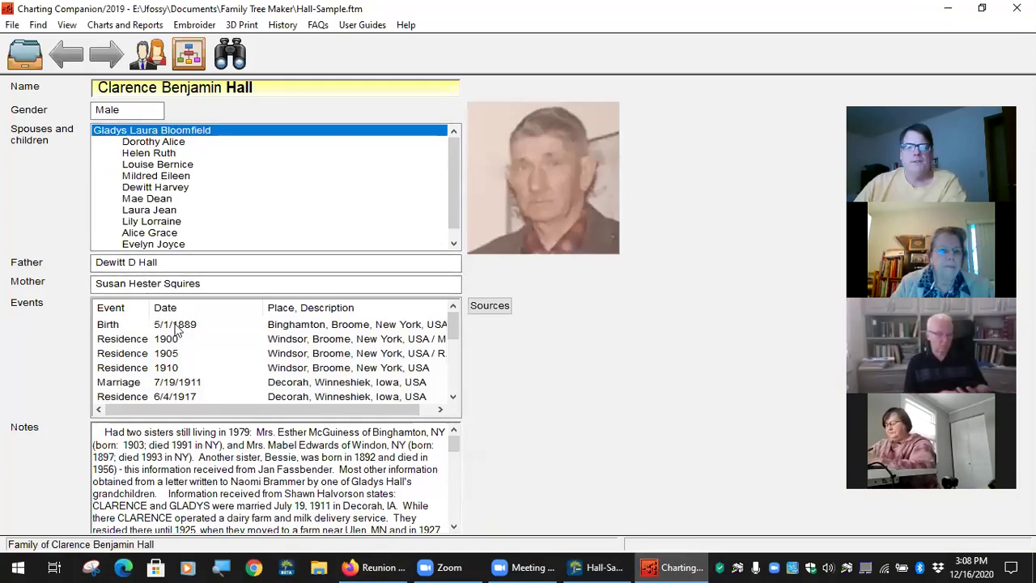
{"action": "scroll", "coordinate": [203, 361], "scroll_direction": "down", "scroll_amount": 5}
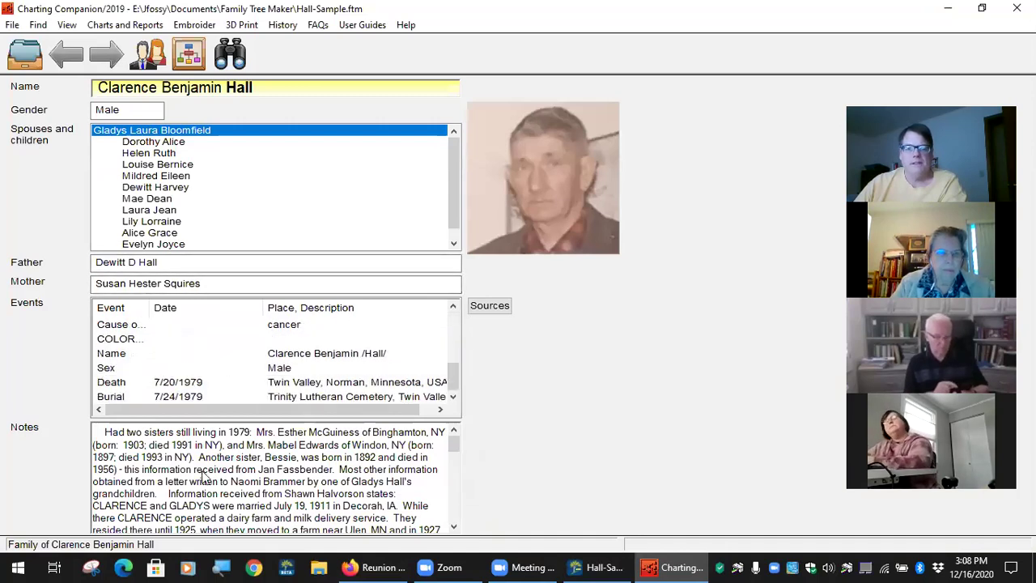
{"action": "scroll", "coordinate": [330, 505], "scroll_direction": "down", "scroll_amount": 2}
{"action": "scroll", "coordinate": [330, 505], "scroll_direction": "up", "scroll_amount": 2}
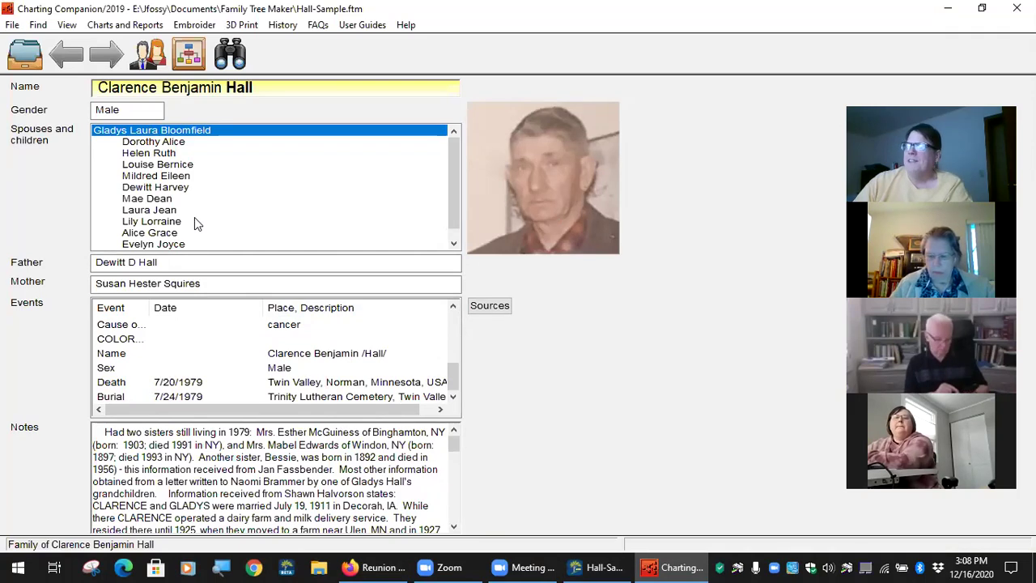
- Check Charting Companion for updates and display its version information
{"action": "left_click", "coordinate": [402, 25]}
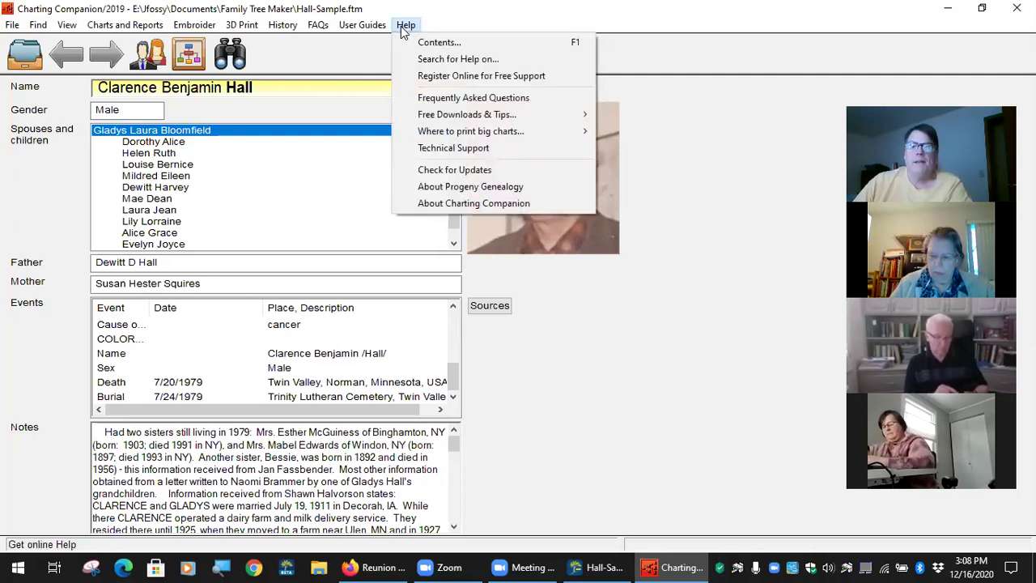
{"action": "left_click", "coordinate": [495, 172]}
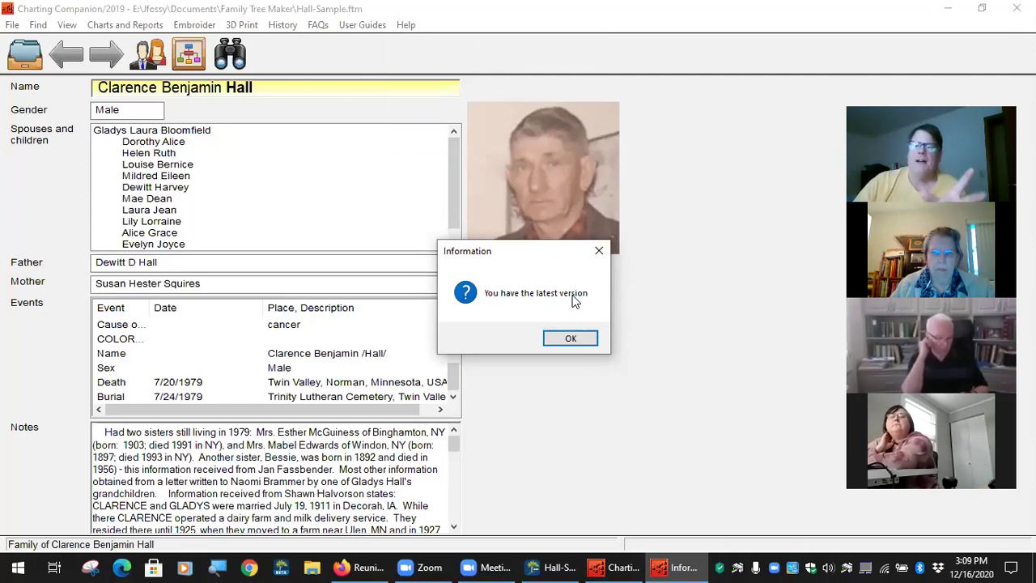
{"action": "left_click", "coordinate": [565, 338]}
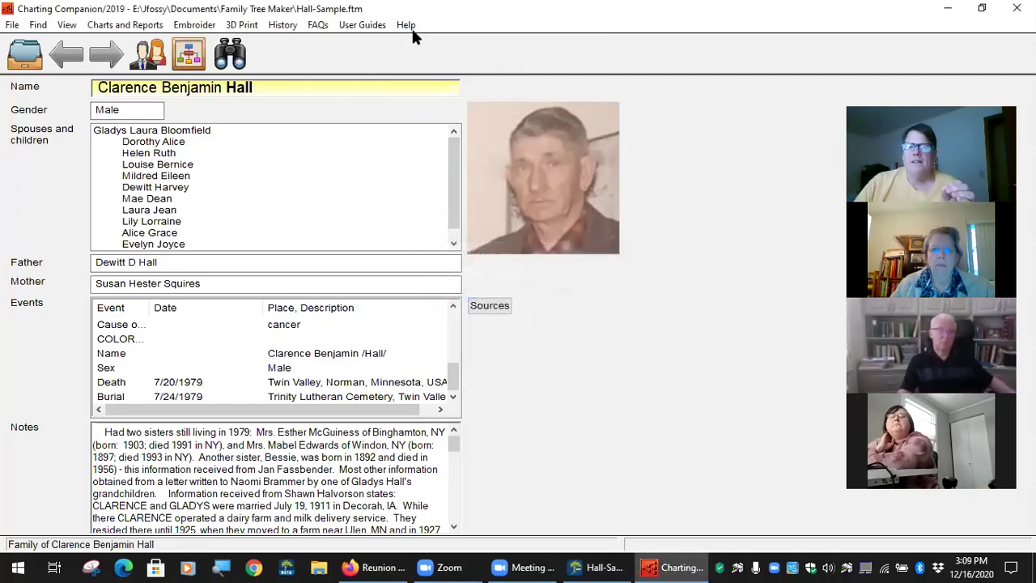
{"action": "left_click", "coordinate": [407, 25]}
{"action": "left_click", "coordinate": [506, 206]}
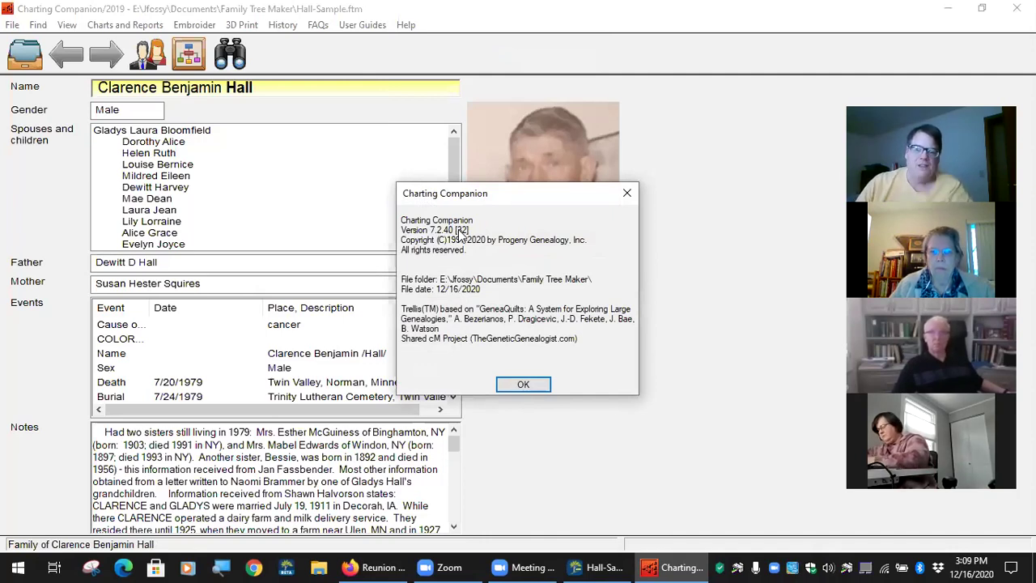
- Switch to Firefox and open a new browser tab, ready for a web address
{"action": "mouse_move", "coordinate": [385, 566]}
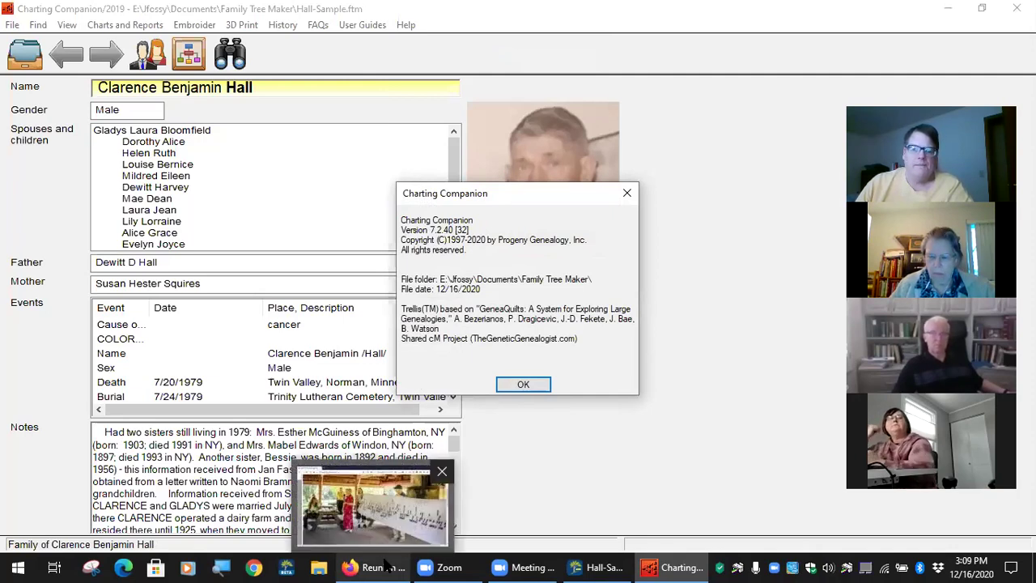
{"action": "left_click", "coordinate": [387, 566]}
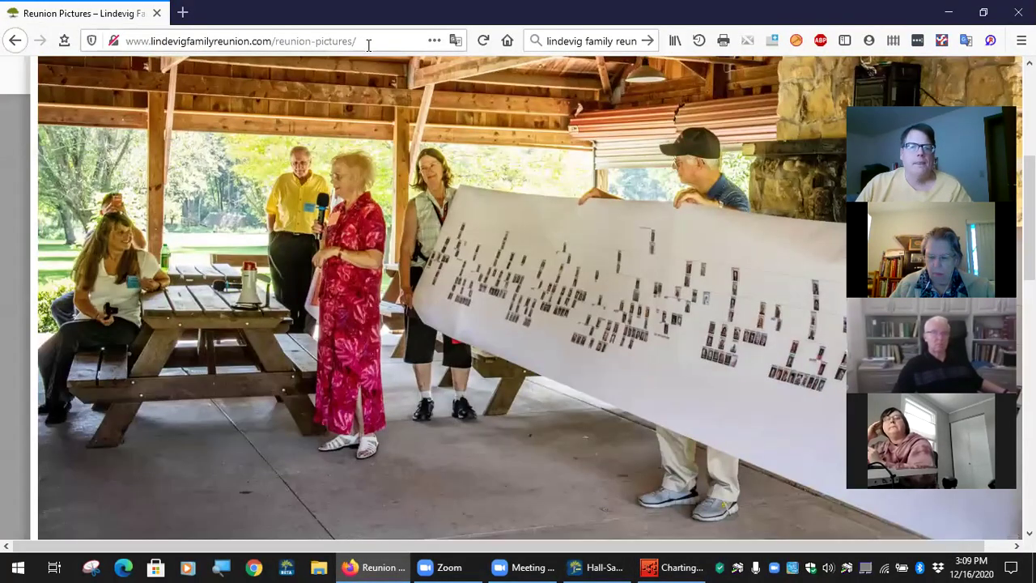
{"action": "key", "text": "ctrl+t"}
{"action": "left_click", "coordinate": [332, 42]}
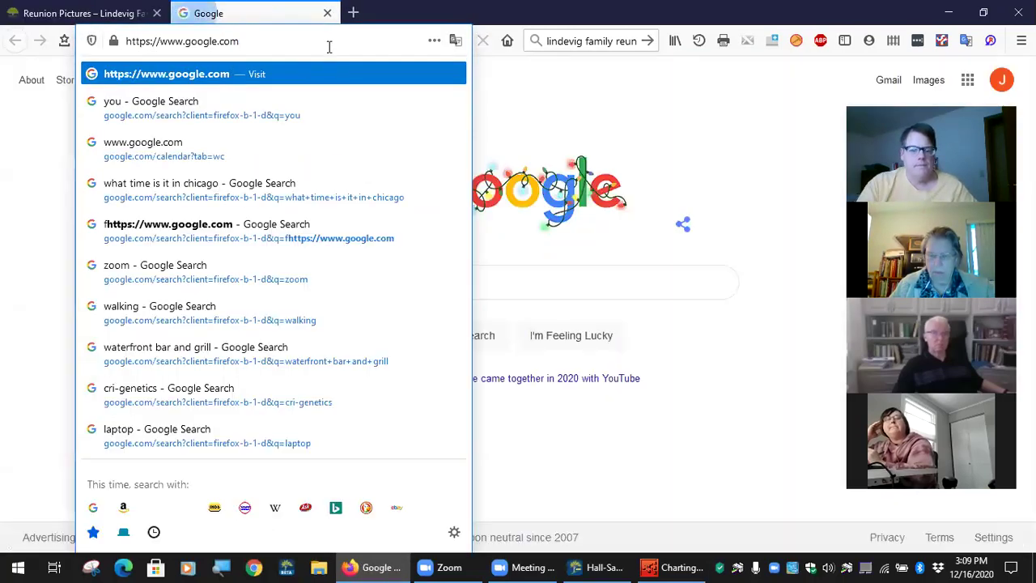
{"action": "left_click", "coordinate": [328, 46]}
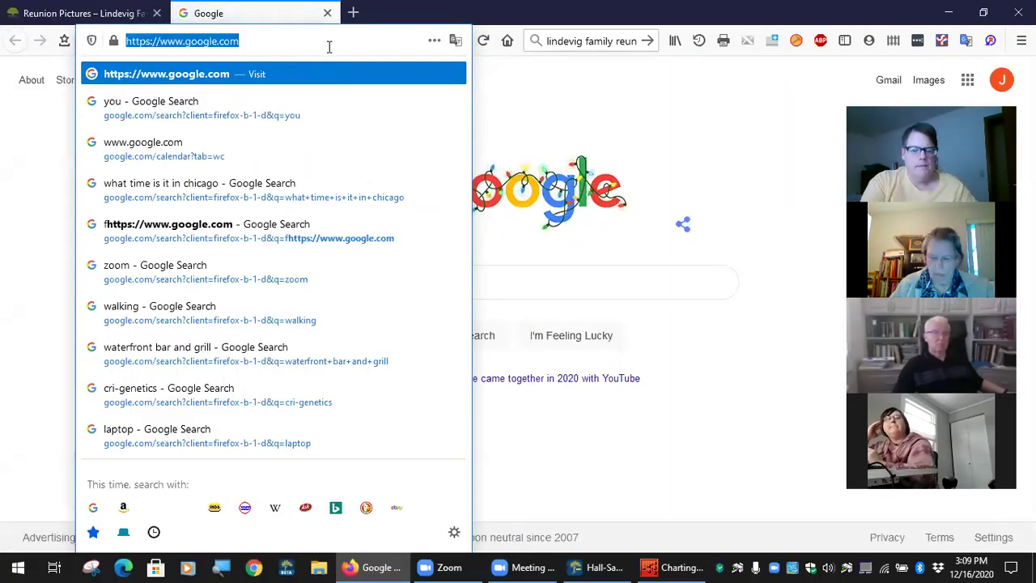
{"action": "type", "text": "fa"}
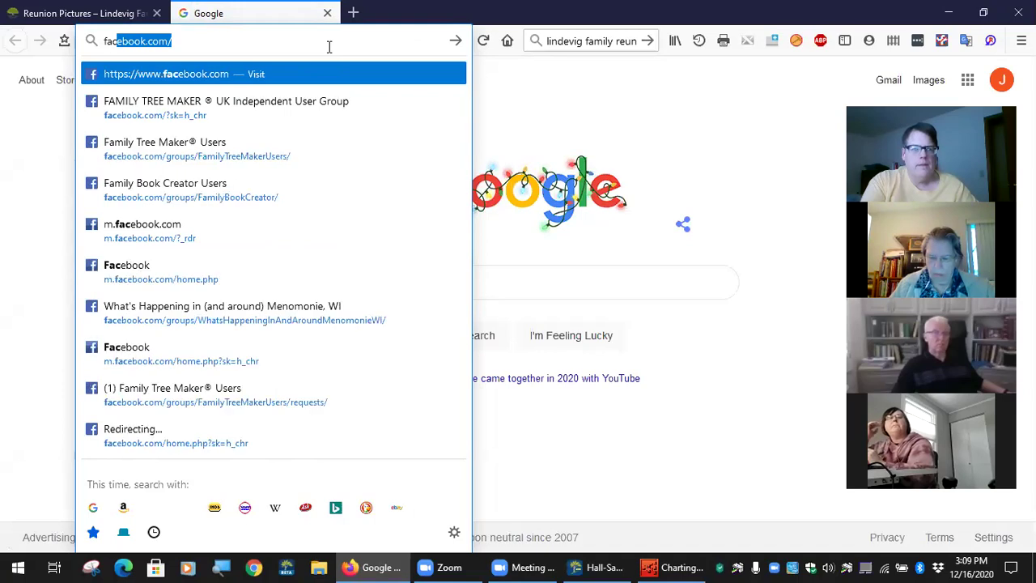
{"action": "key", "text": "BackSpace"}
{"action": "key", "text": "BackSpace"}
{"action": "key", "text": "BackSpace"}
{"action": "key", "text": "BackSpace"}
{"action": "type", "text": "pro"}
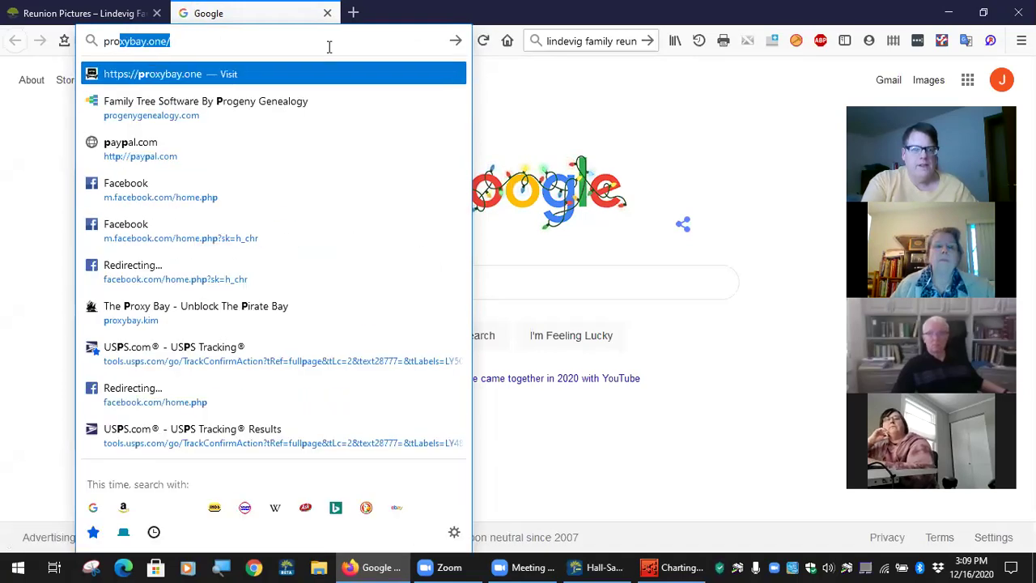
{"action": "key", "text": "BackSpace"}
{"action": "key", "text": "BackSpace"}
{"action": "key", "text": "BackSpace"}
{"action": "key", "text": "BackSpace"}
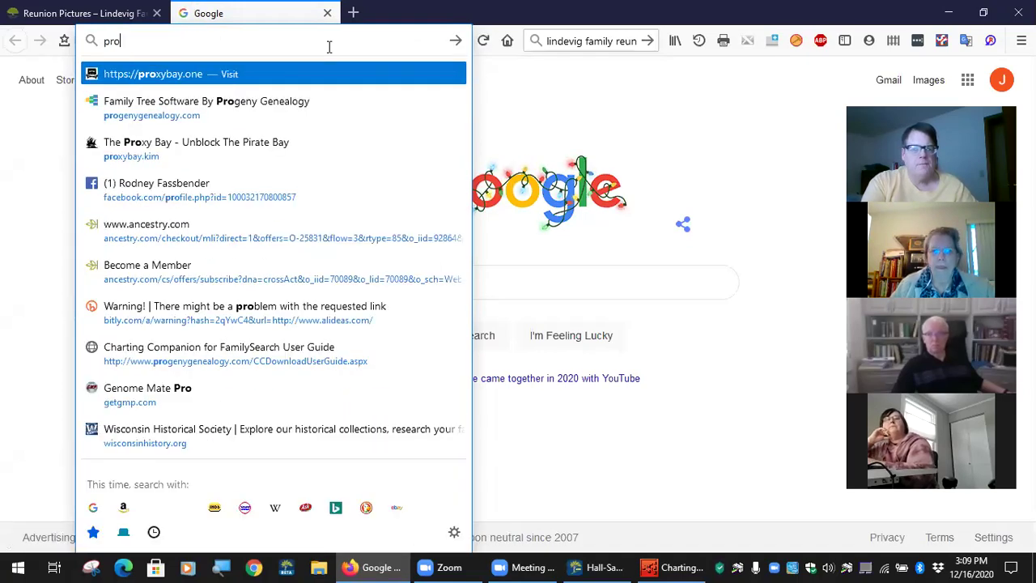
- Load facebook.com in the browser
{"action": "type", "text": "facebook.com/"}
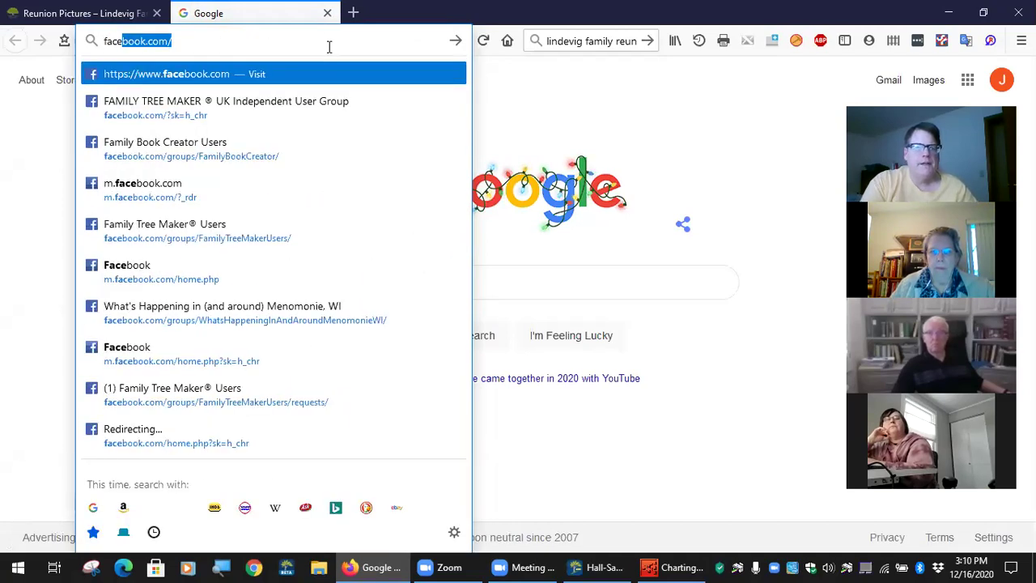
{"action": "key", "text": "Return"}
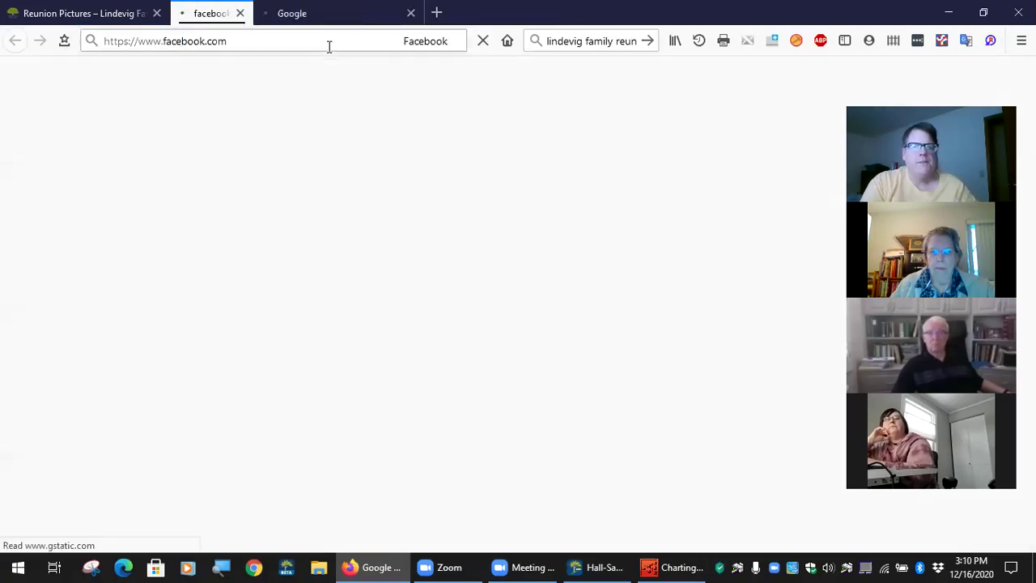
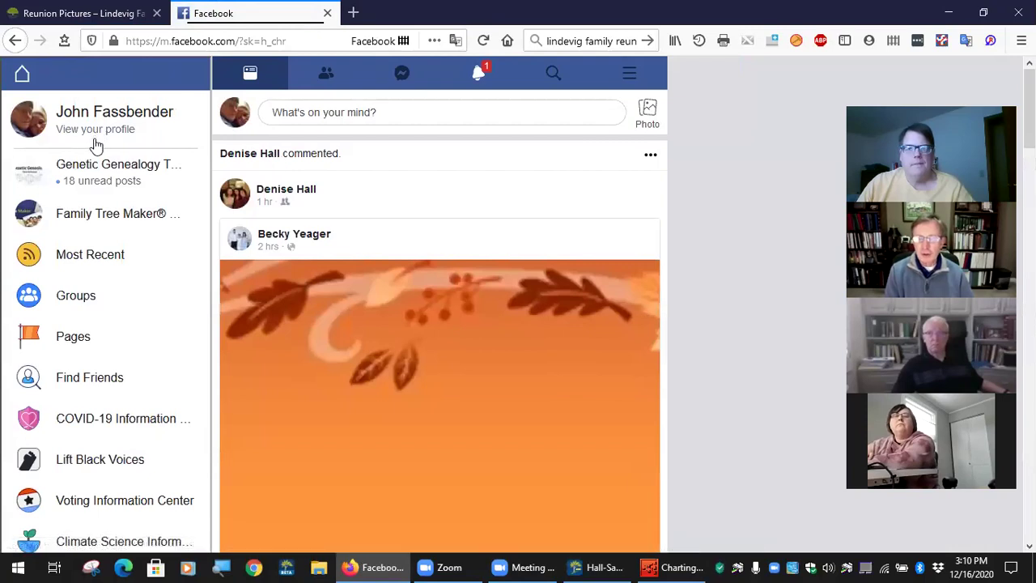
- Open the Family Tree Maker Users group and go from there to the Charting Companion Users Group
{"action": "left_click", "coordinate": [112, 220]}
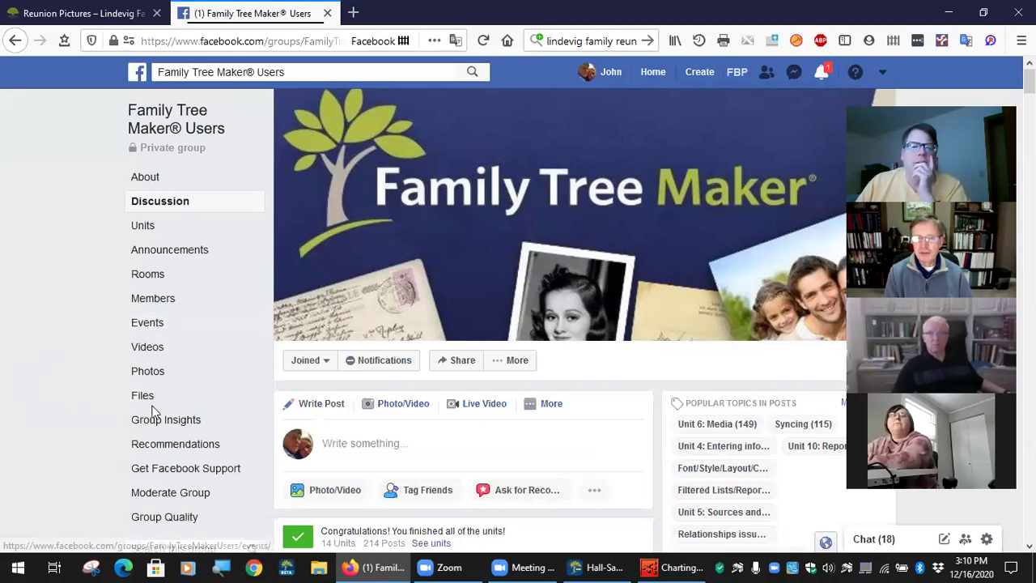
{"action": "scroll", "coordinate": [222, 430], "scroll_direction": "down", "scroll_amount": 4}
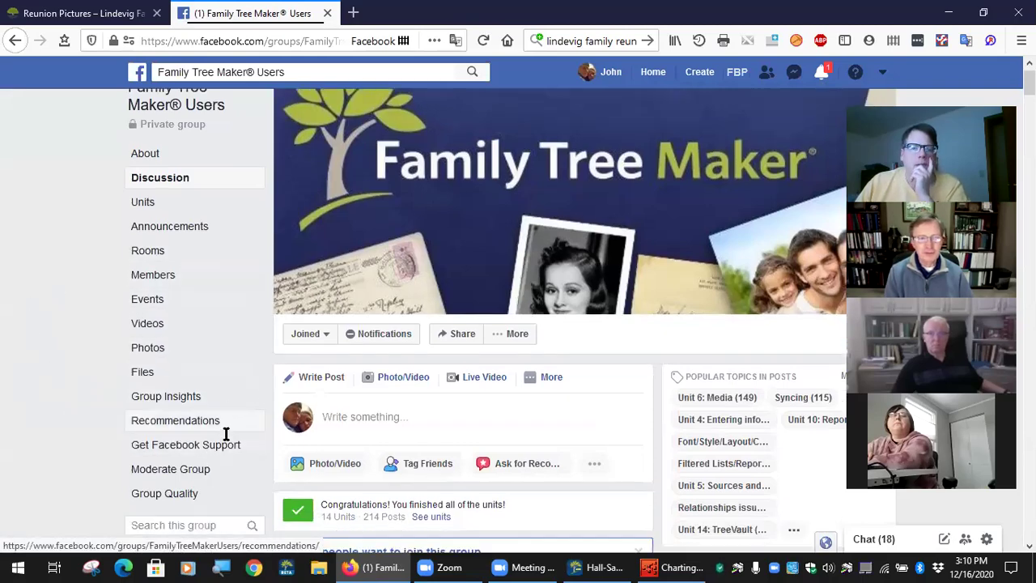
{"action": "left_click", "coordinate": [202, 477]}
{"action": "scroll", "coordinate": [203, 481], "scroll_direction": "down", "scroll_amount": 3}
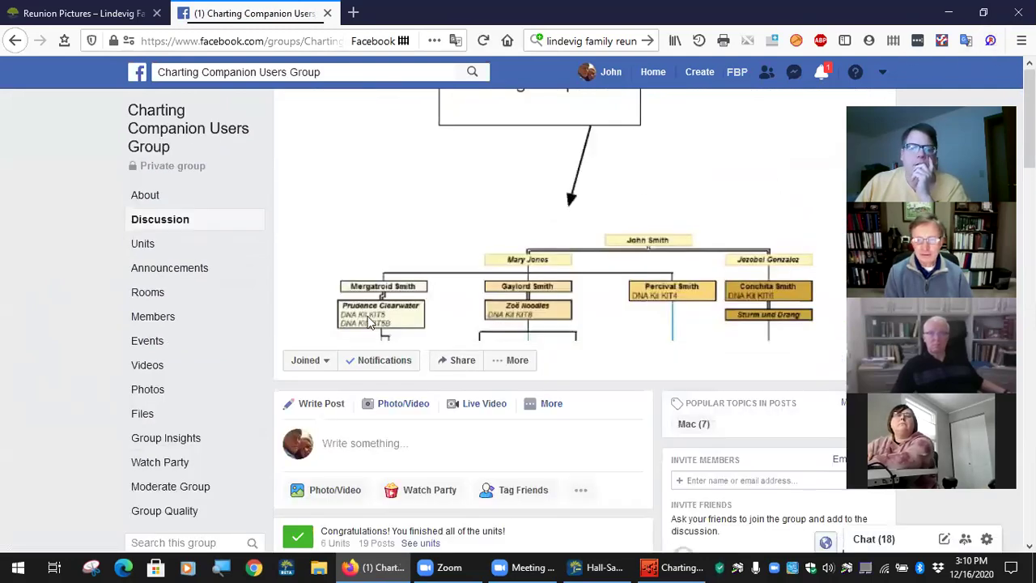
- Show all announcements of the Charting Companion Users Group and expand the post about getting the current manual
{"action": "scroll", "coordinate": [349, 339], "scroll_direction": "down", "scroll_amount": 6}
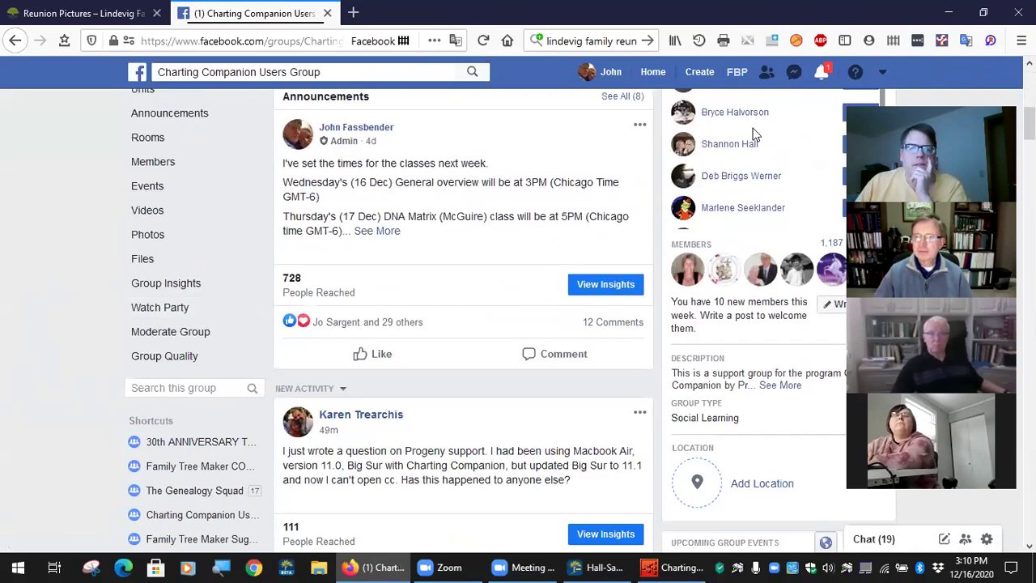
{"action": "left_click", "coordinate": [622, 98]}
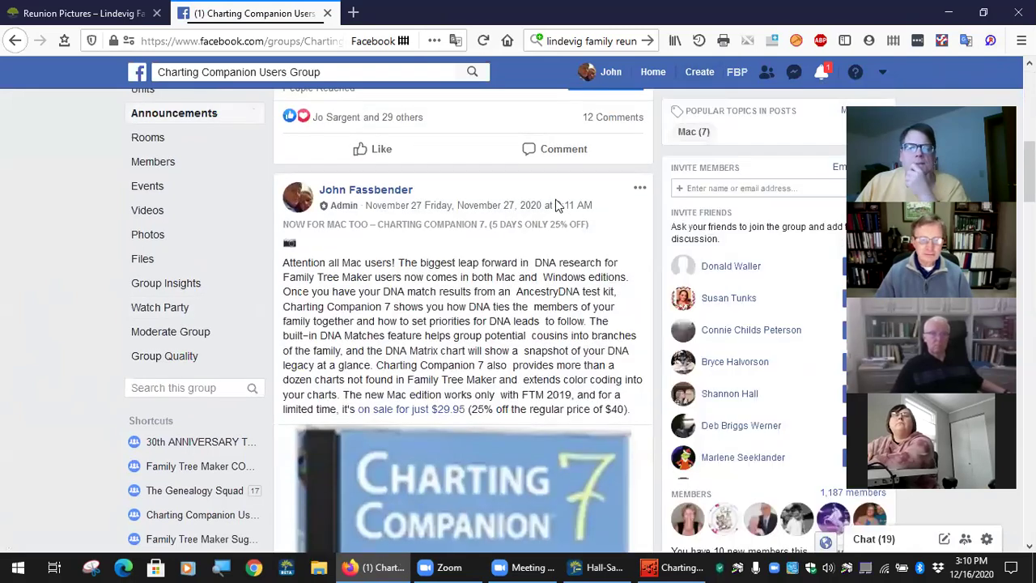
{"action": "scroll", "coordinate": [569, 203], "scroll_direction": "down", "scroll_amount": 8}
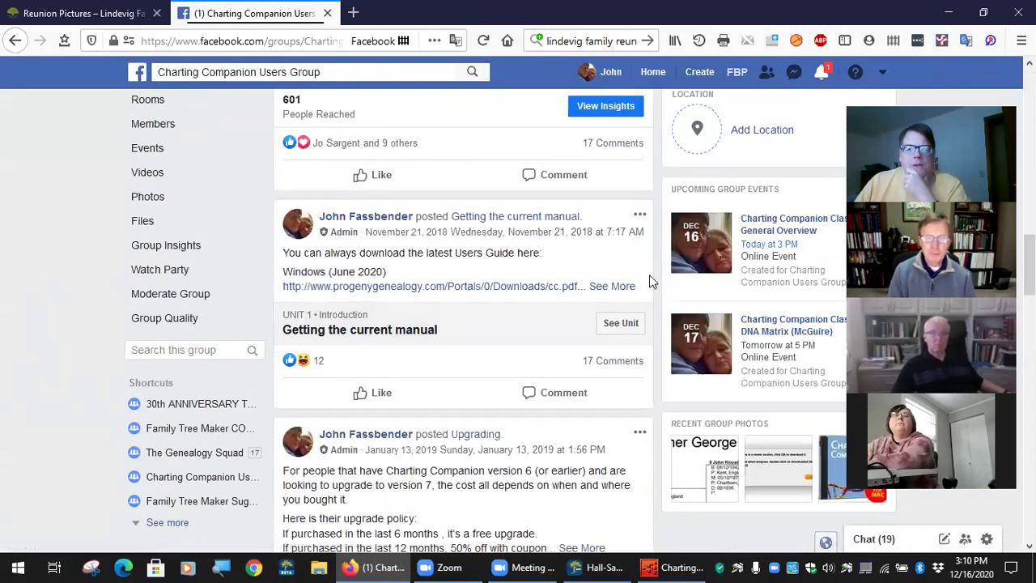
{"action": "left_click", "coordinate": [612, 287]}
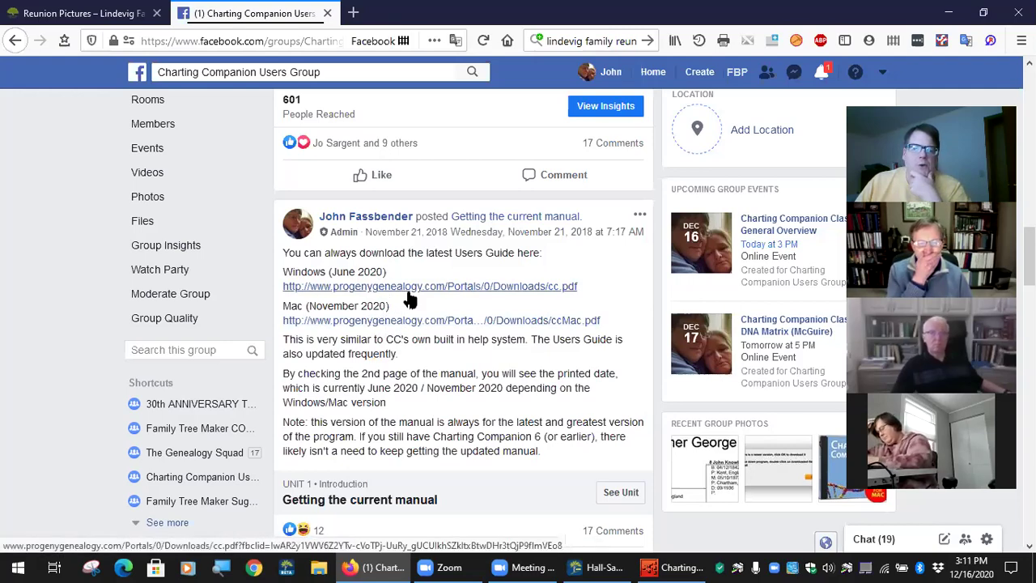
- Find the announcement about downloading the latest version of Charting Companion and expand its full text
{"action": "scroll", "coordinate": [411, 299], "scroll_direction": "down", "scroll_amount": 5}
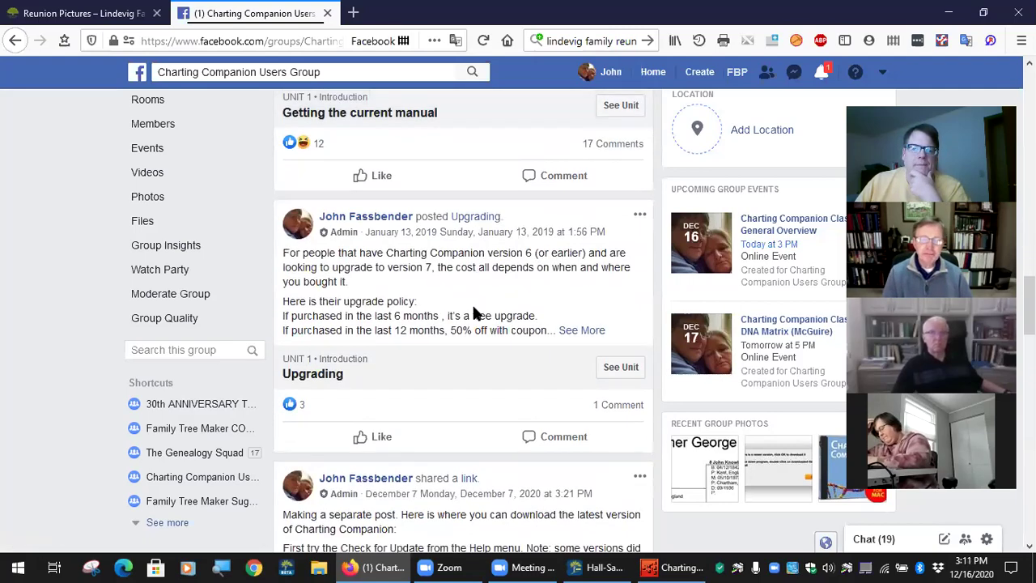
{"action": "scroll", "coordinate": [508, 312], "scroll_direction": "down", "scroll_amount": 7}
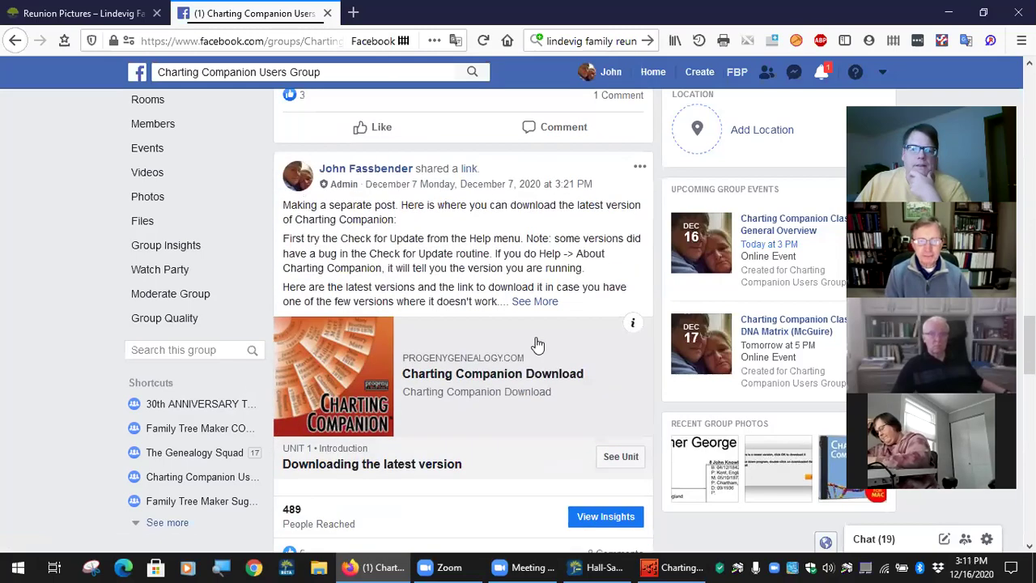
{"action": "scroll", "coordinate": [534, 344], "scroll_direction": "up", "scroll_amount": 4}
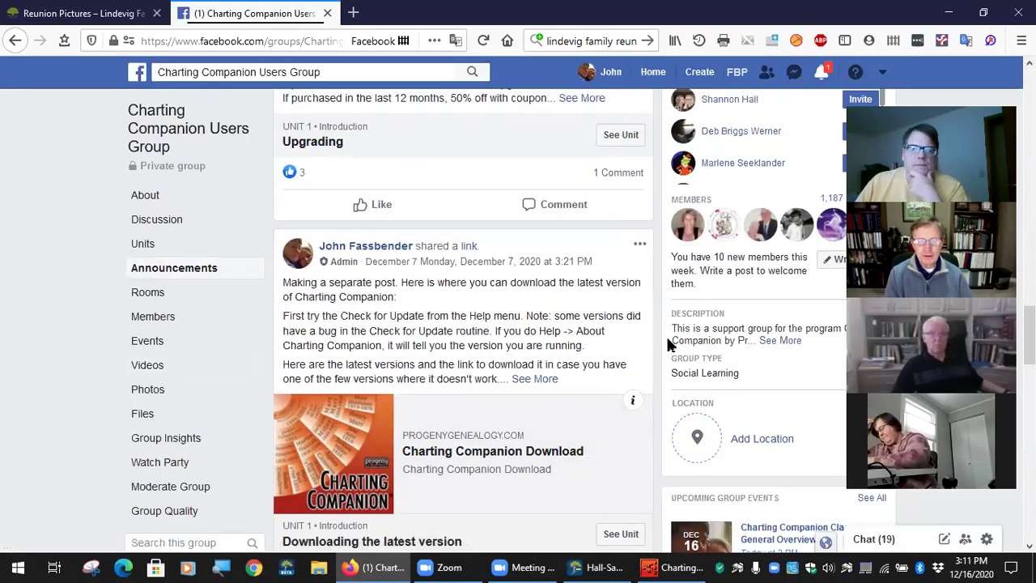
{"action": "left_click", "coordinate": [527, 380]}
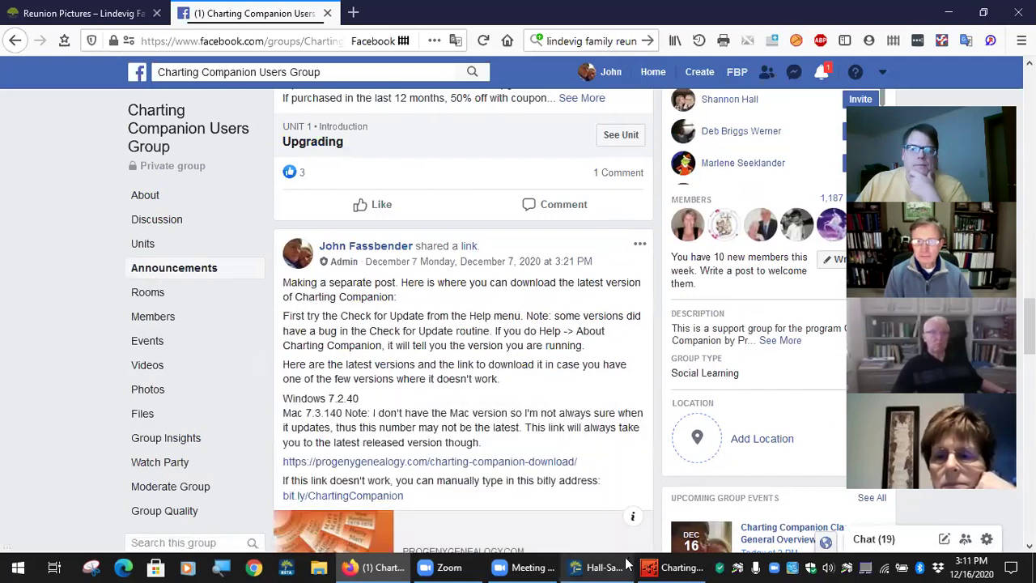
- Switch to Charting Companion and display its version information again to compare it with the post, closing it when done
{"action": "left_click", "coordinate": [671, 566]}
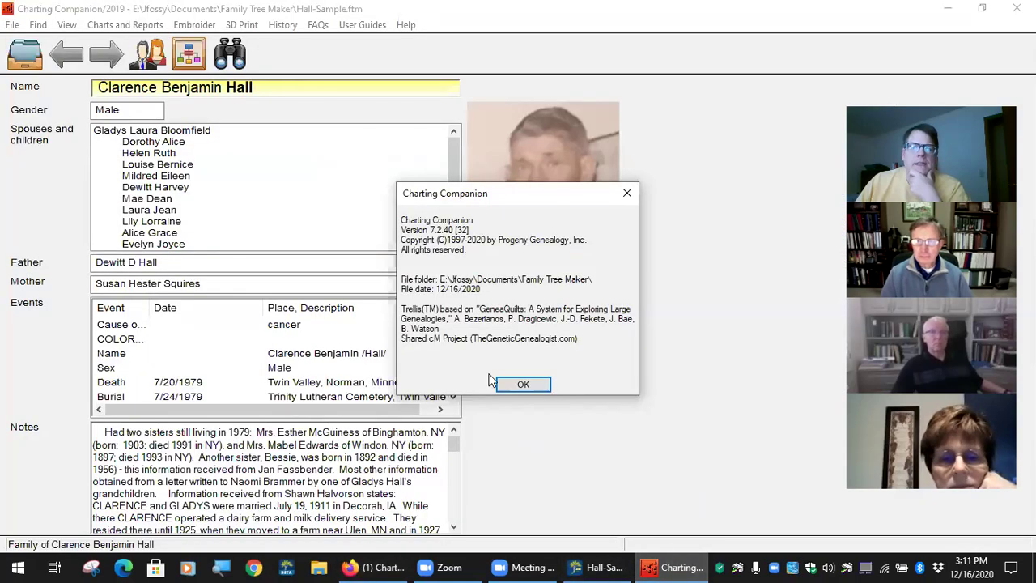
{"action": "left_click", "coordinate": [524, 385]}
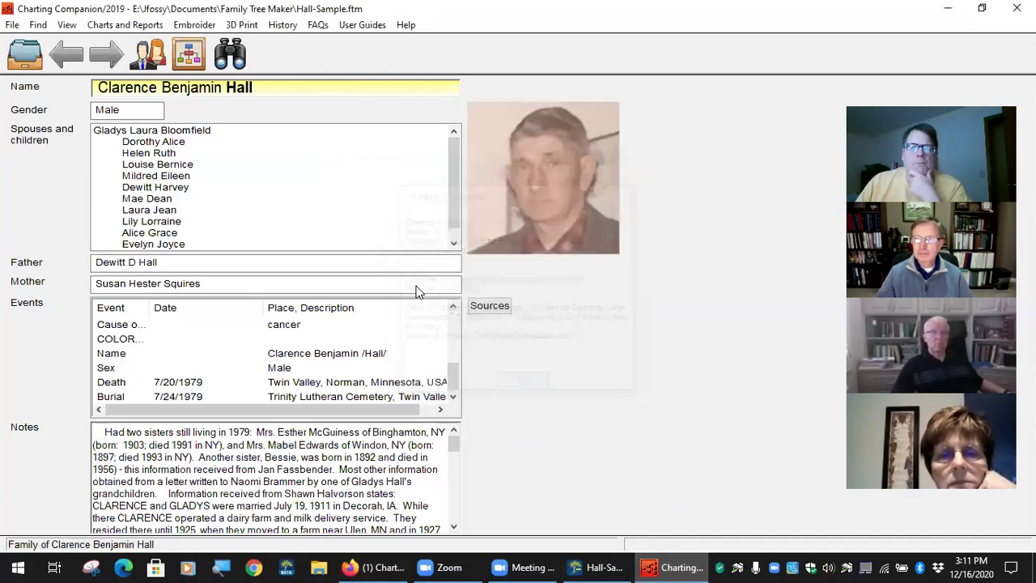
{"action": "left_click", "coordinate": [413, 25]}
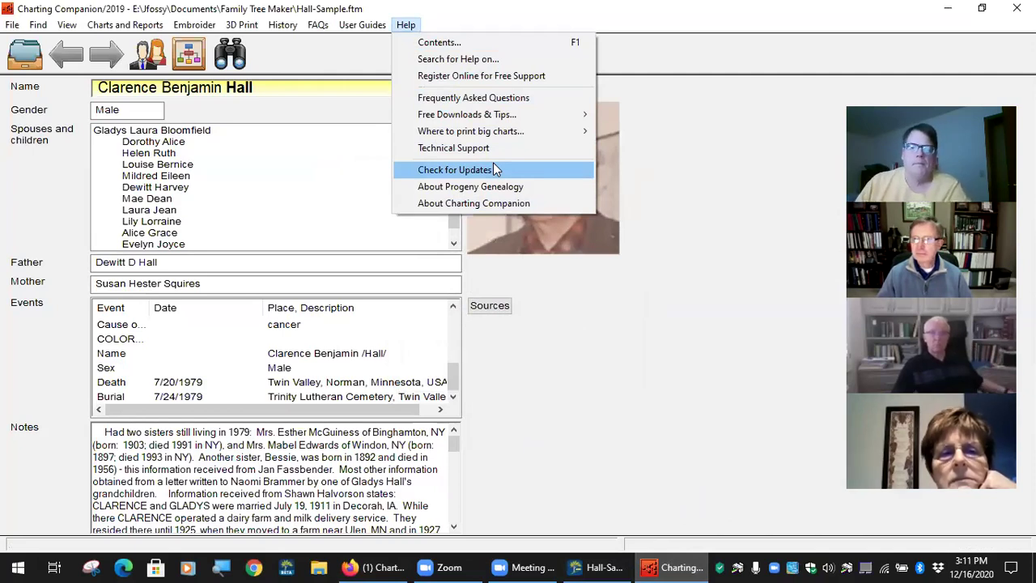
{"action": "left_click", "coordinate": [527, 206]}
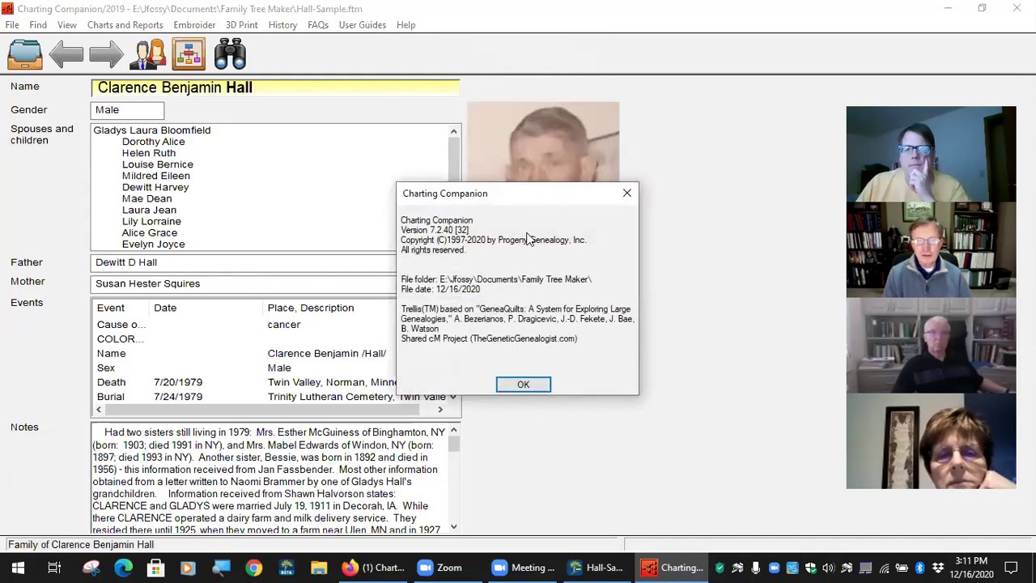
{"action": "left_click", "coordinate": [526, 384]}
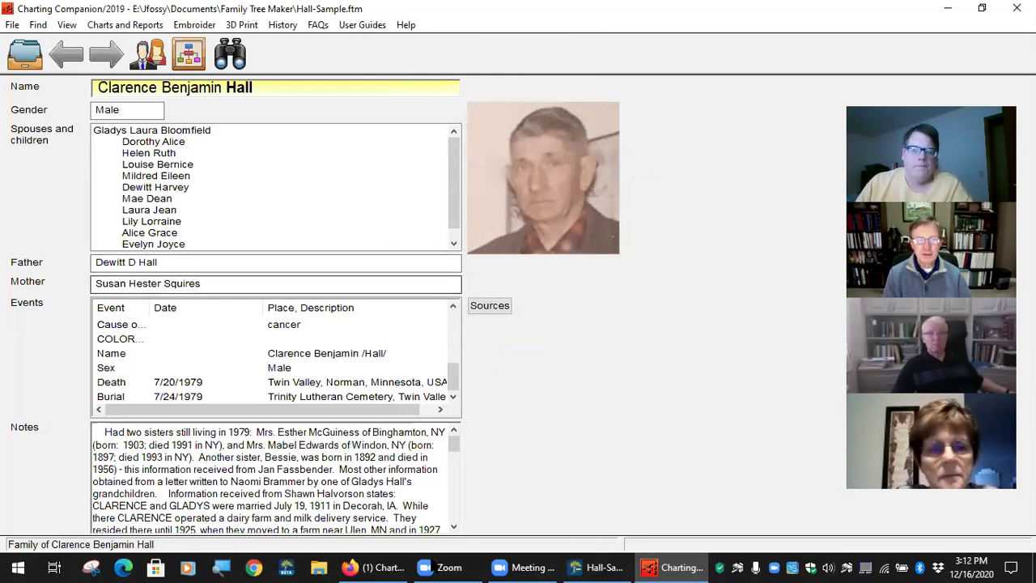
- Return to Firefox, examine the latest version numbers in the post and open its progenygenealogy.com Charting Companion download page
{"action": "left_click", "coordinate": [374, 567]}
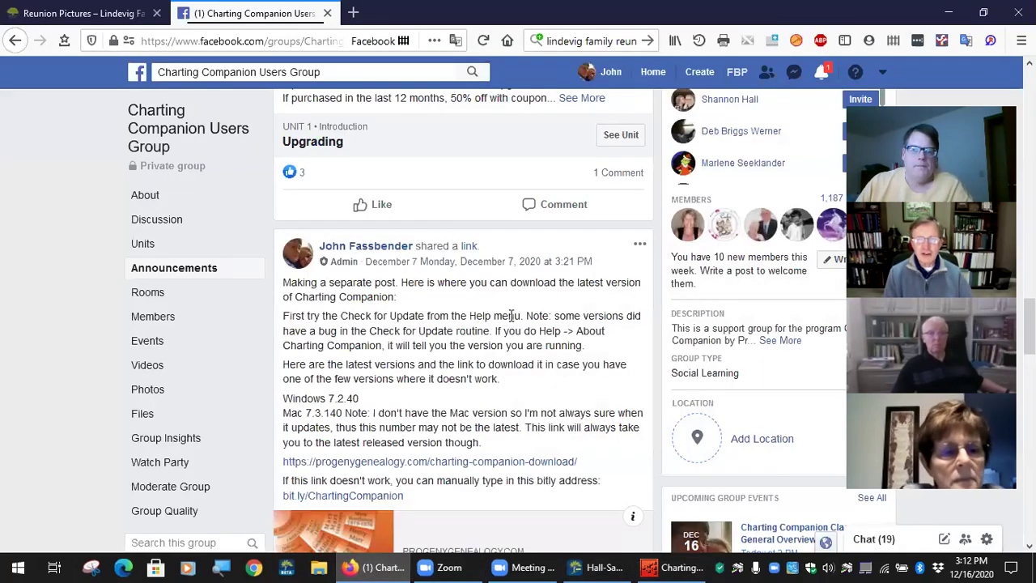
{"action": "scroll", "coordinate": [477, 324], "scroll_direction": "down", "scroll_amount": 3}
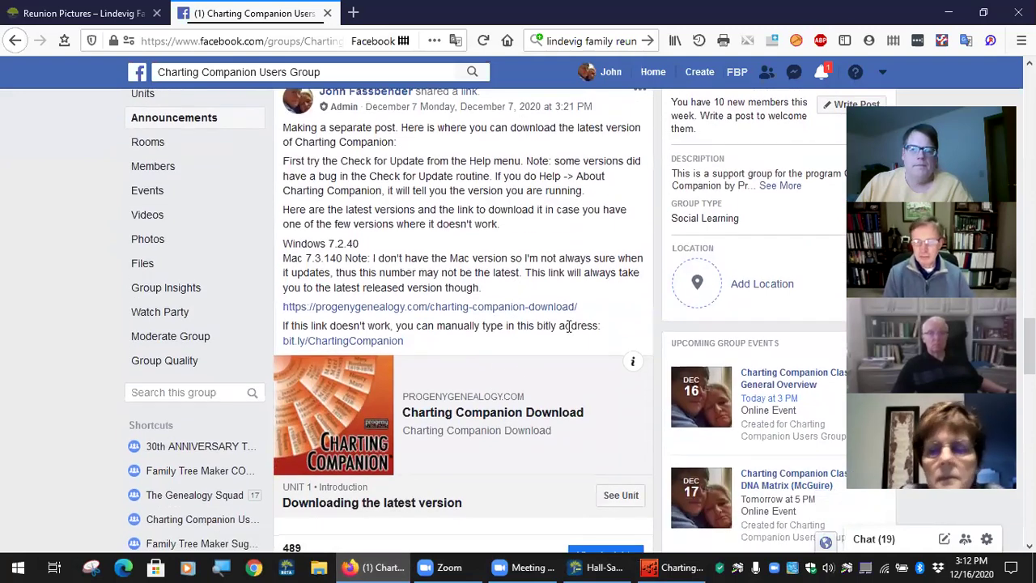
{"action": "scroll", "coordinate": [566, 327], "scroll_direction": "up", "scroll_amount": 1}
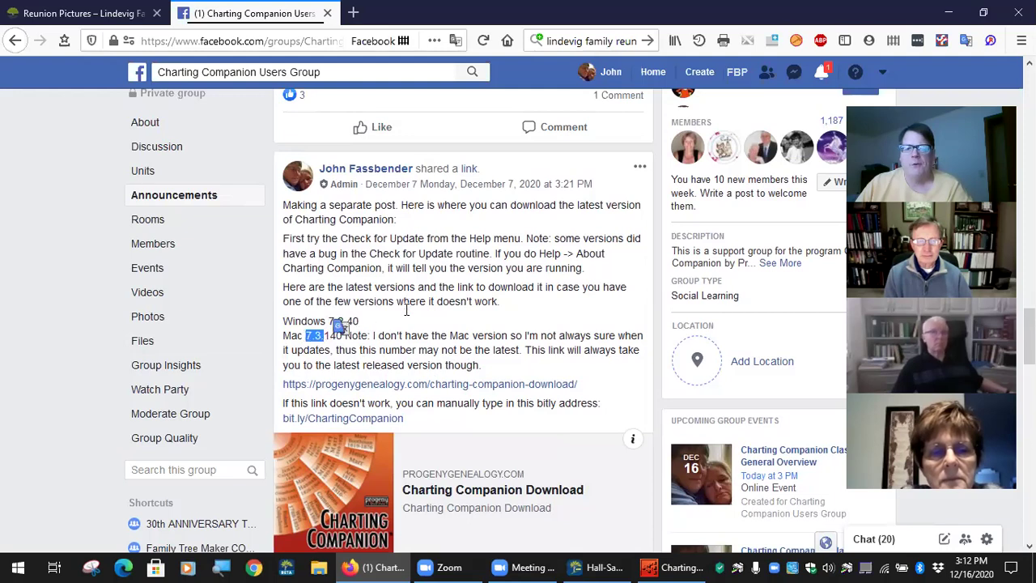
{"action": "left_click", "coordinate": [339, 331]}
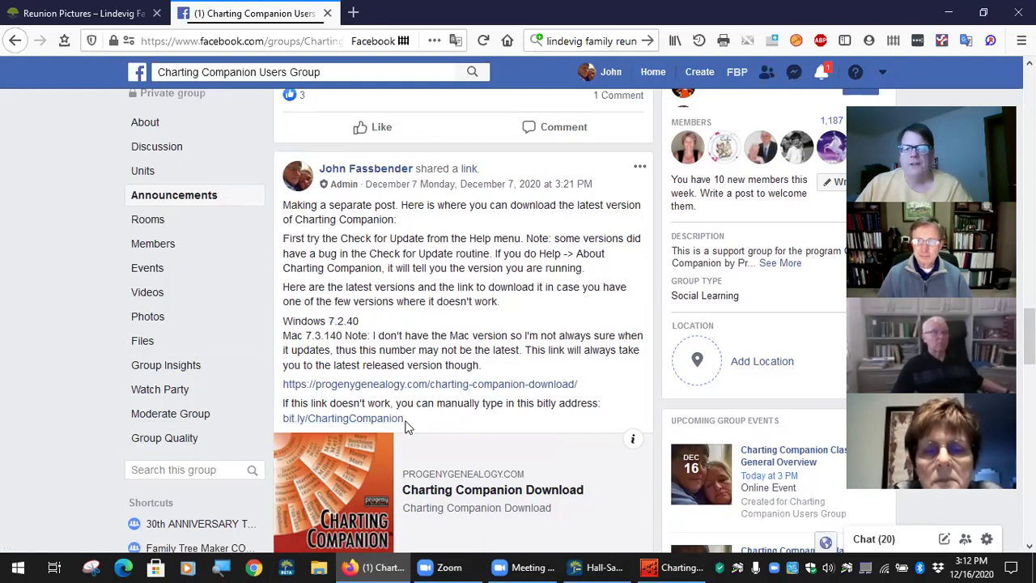
{"action": "left_click", "coordinate": [457, 388]}
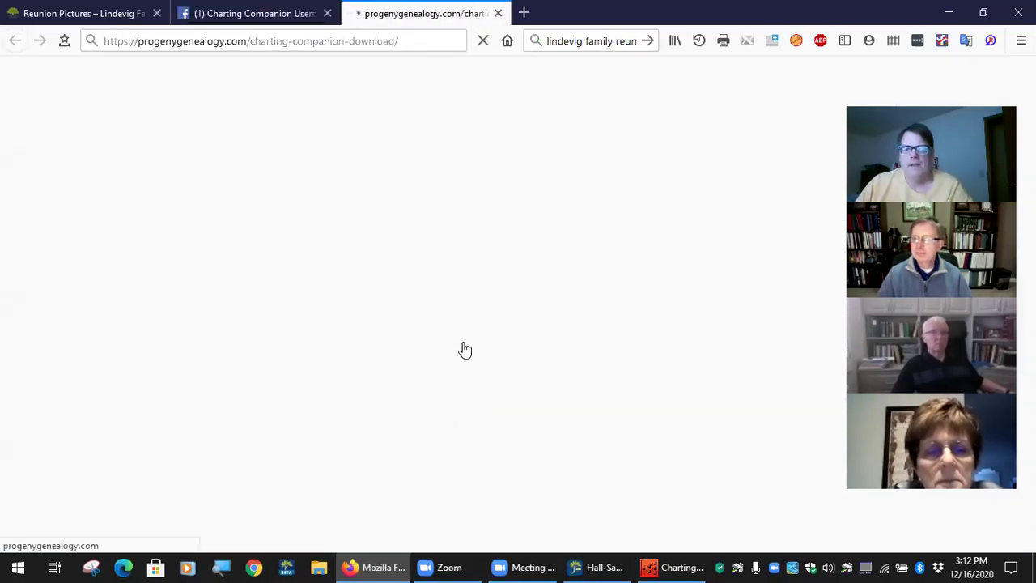
{"action": "scroll", "coordinate": [486, 199], "scroll_direction": "down", "scroll_amount": 2}
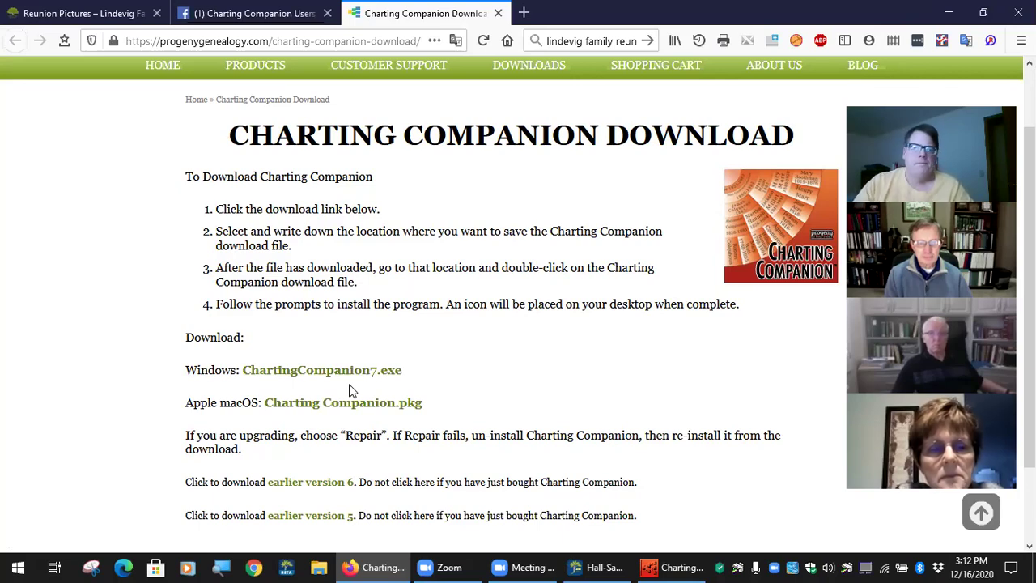
- Switch to Charting Companion and open the options for the Descendant Chart (with DNA Matrix)
{"action": "left_click", "coordinate": [676, 567]}
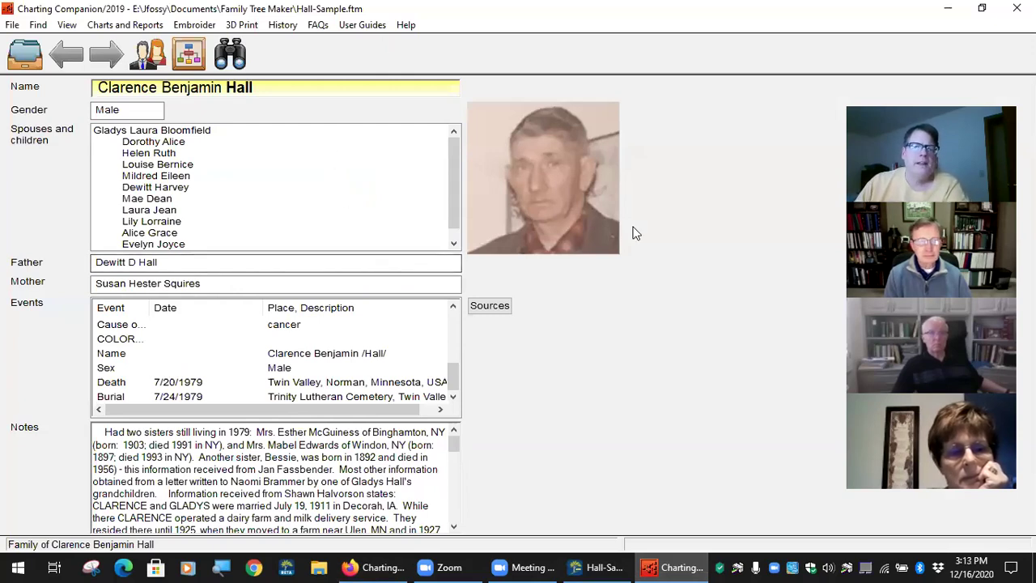
{"action": "left_click", "coordinate": [118, 27]}
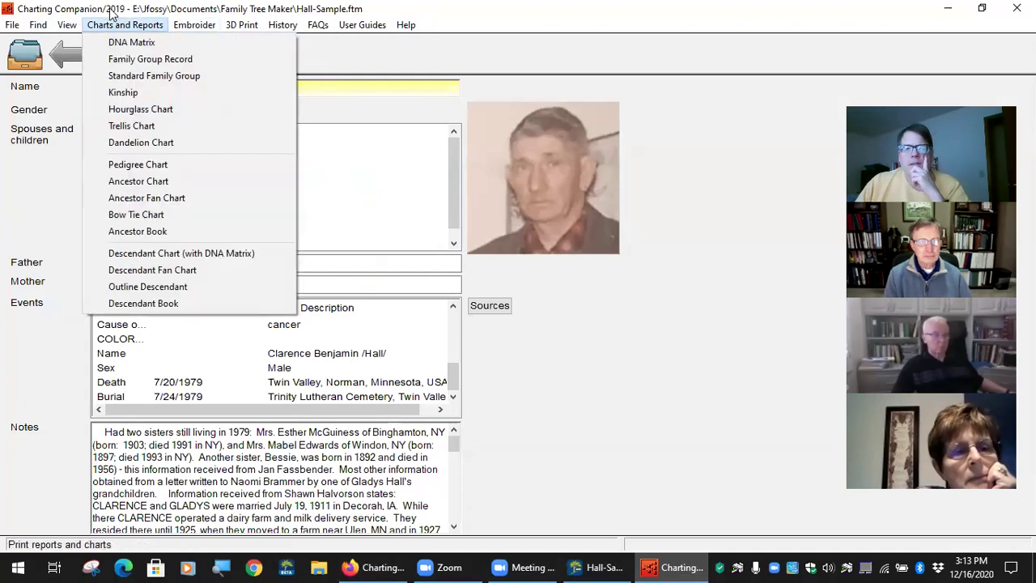
{"action": "left_click", "coordinate": [212, 253]}
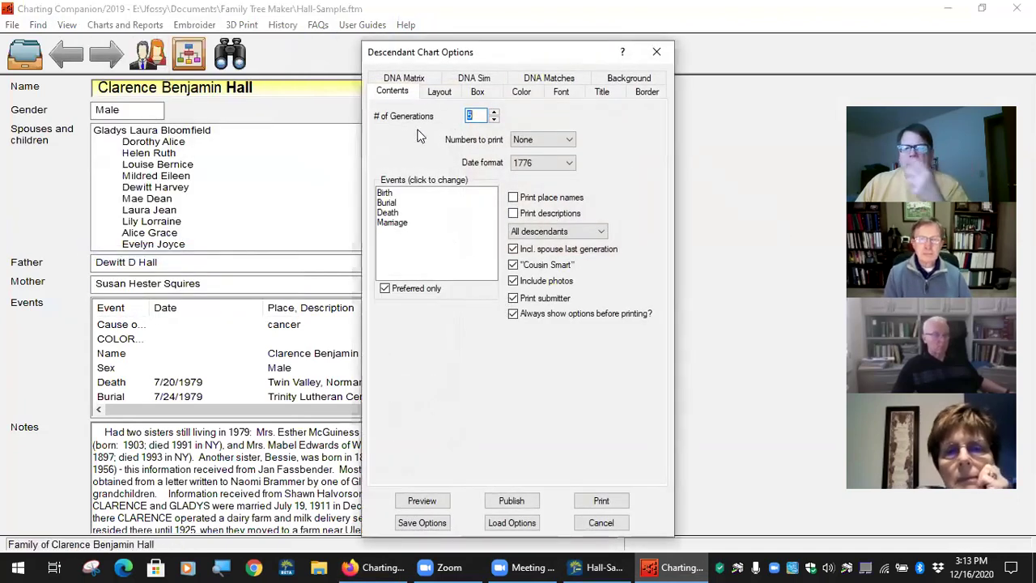
- Turn on Display DNA Matrix for the descendant chart and examine the DNA Sim and DNA Matches settings
{"action": "left_click", "coordinate": [418, 80]}
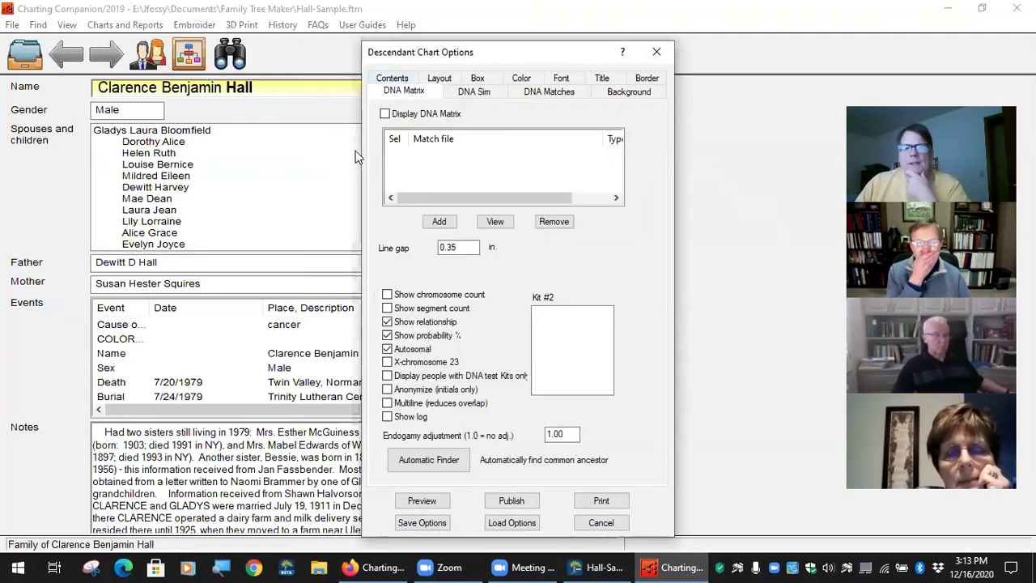
{"action": "left_click", "coordinate": [385, 115]}
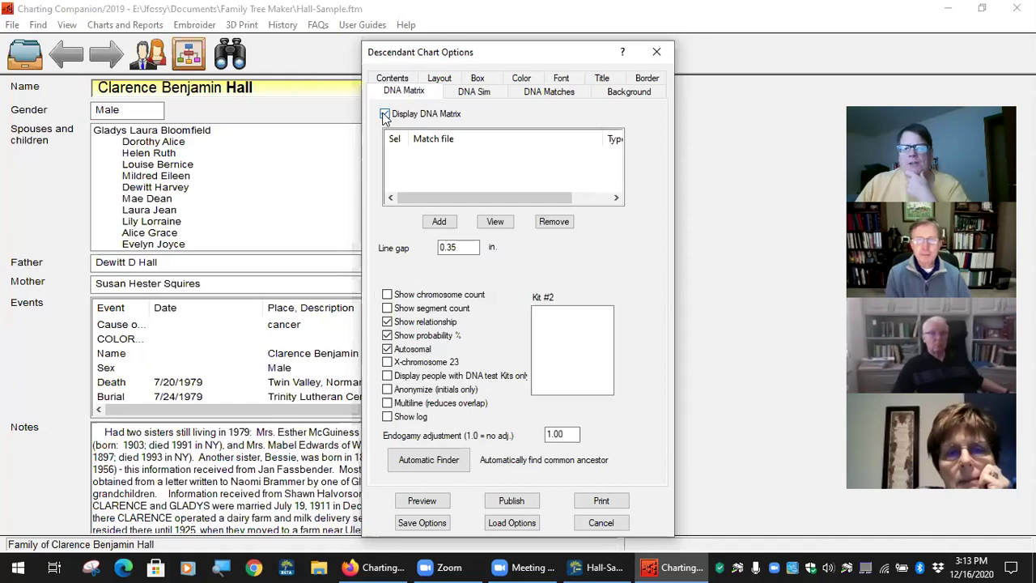
{"action": "left_click", "coordinate": [483, 93]}
{"action": "left_click", "coordinate": [549, 92]}
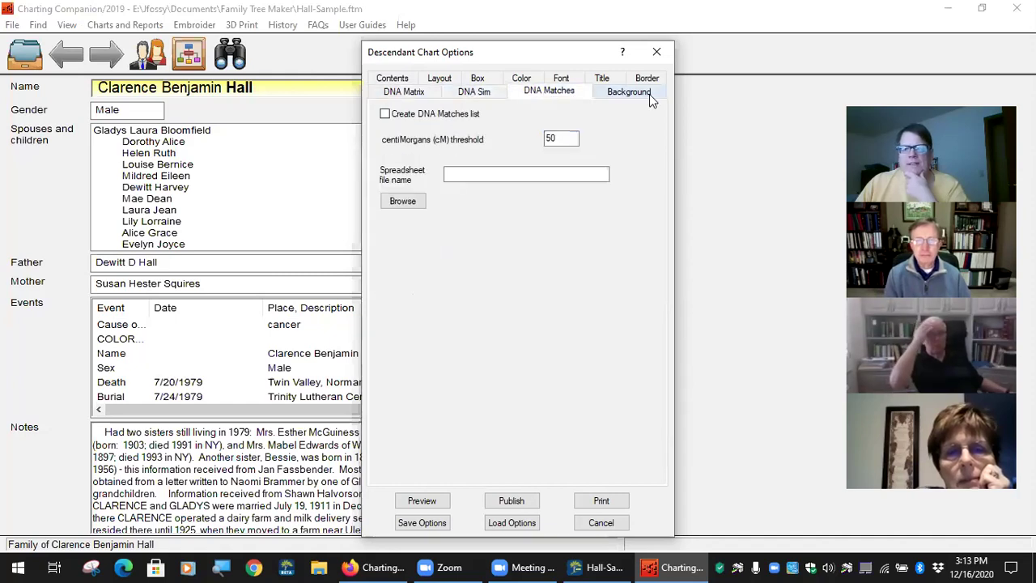
- Set the number of generations in the descendant chart's contents to 99
{"action": "left_click", "coordinate": [393, 79]}
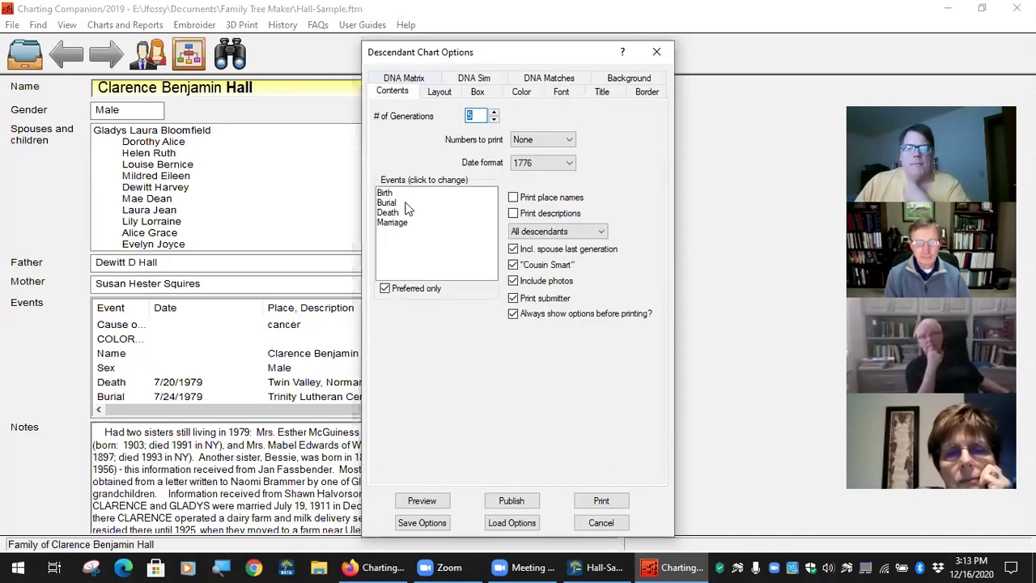
{"action": "left_click", "coordinate": [494, 120]}
{"action": "left_click", "coordinate": [493, 120]}
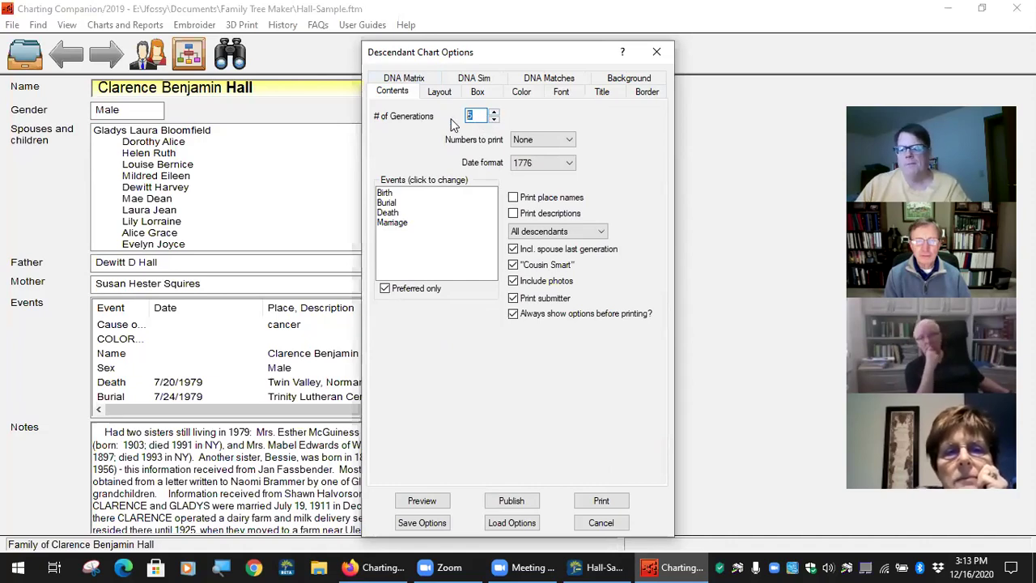
{"action": "type", "text": "99"}
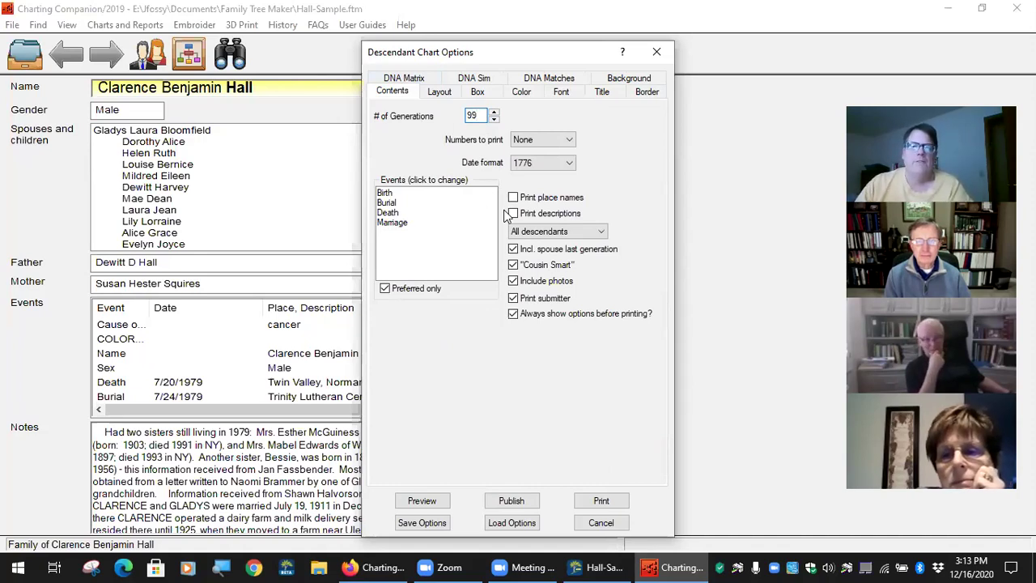
- Try the 7/4/1776 date format with Numbers to print set to None in the descendant chart's contents, cancelling the options without printing
{"action": "left_click", "coordinate": [571, 142]}
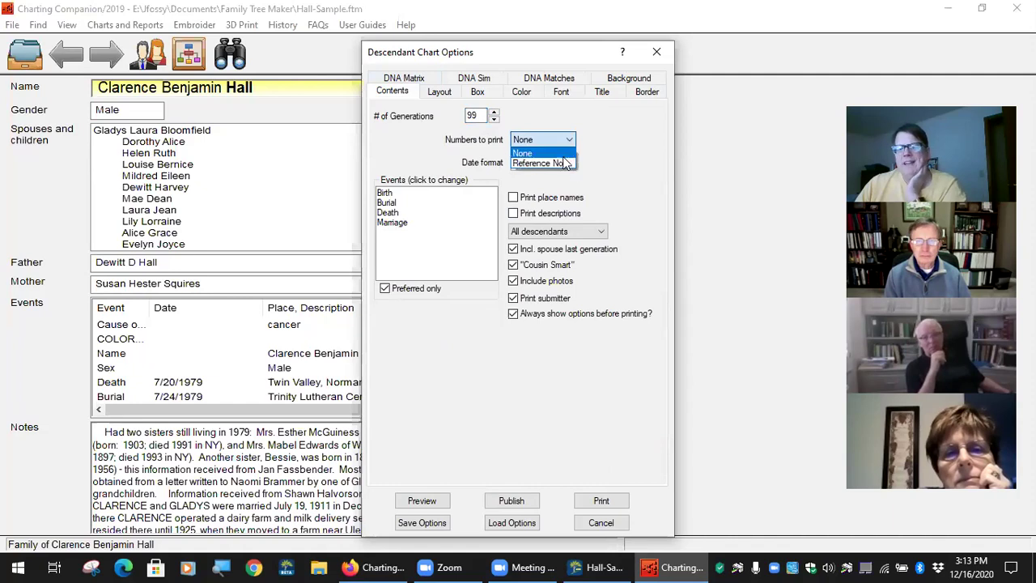
{"action": "left_click", "coordinate": [567, 154]}
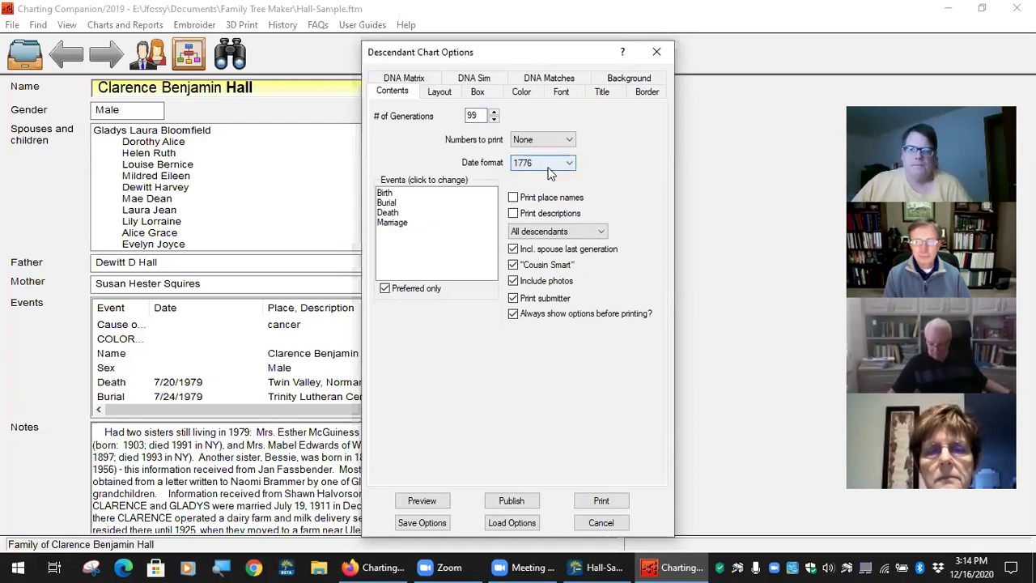
{"action": "left_click", "coordinate": [569, 163]}
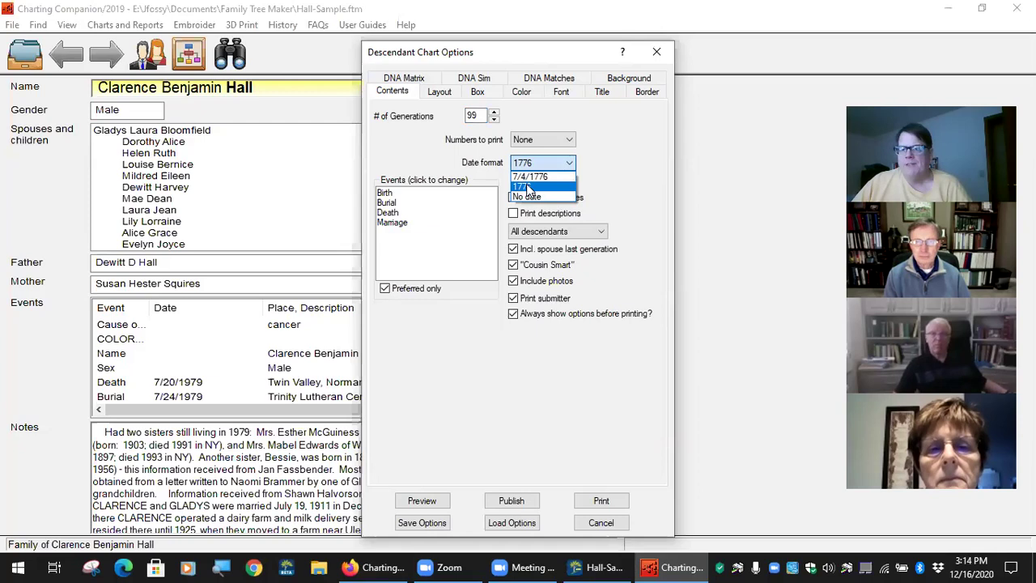
{"action": "left_click", "coordinate": [545, 180]}
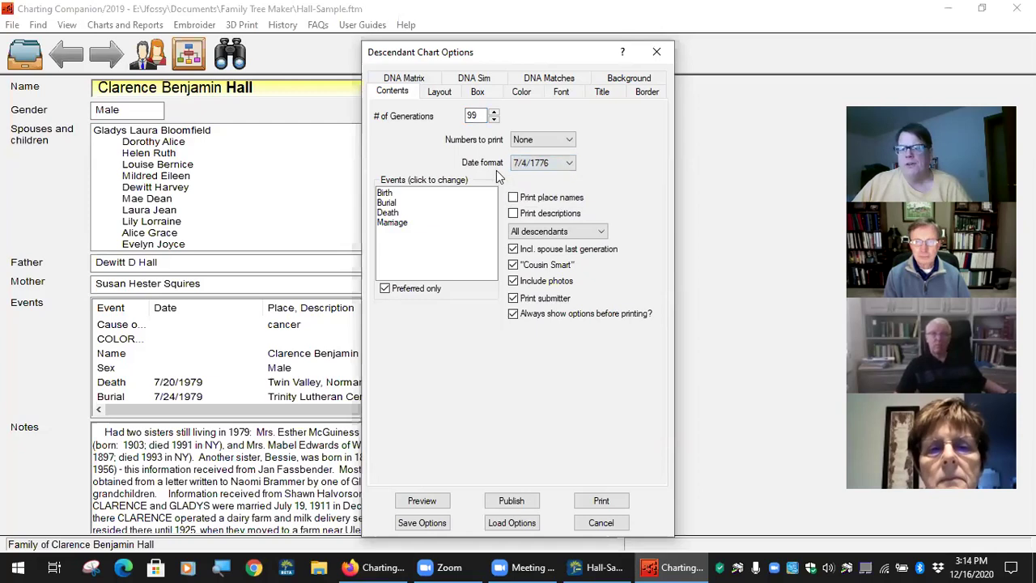
{"action": "left_click", "coordinate": [571, 163]}
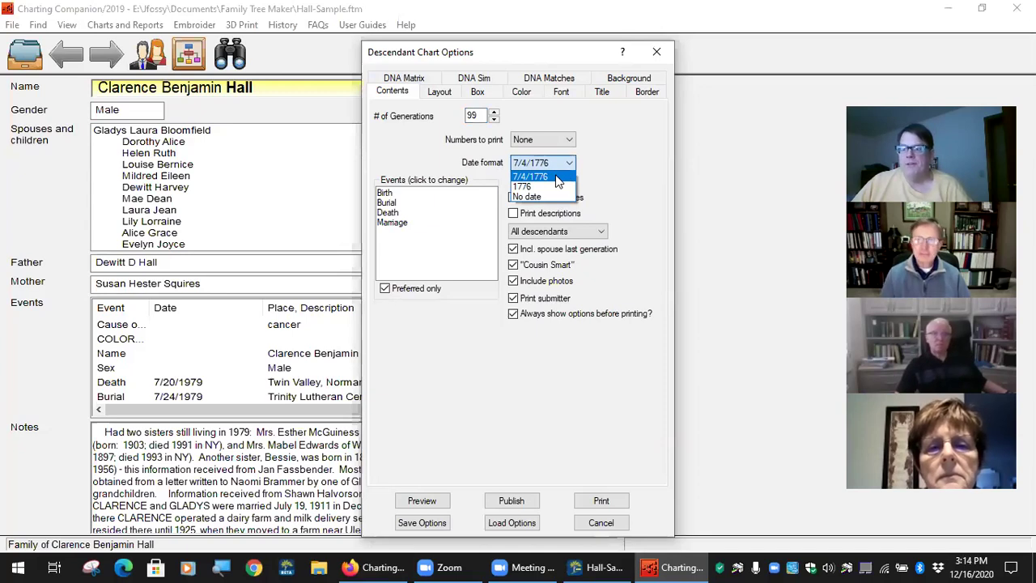
{"action": "left_click", "coordinate": [557, 178]}
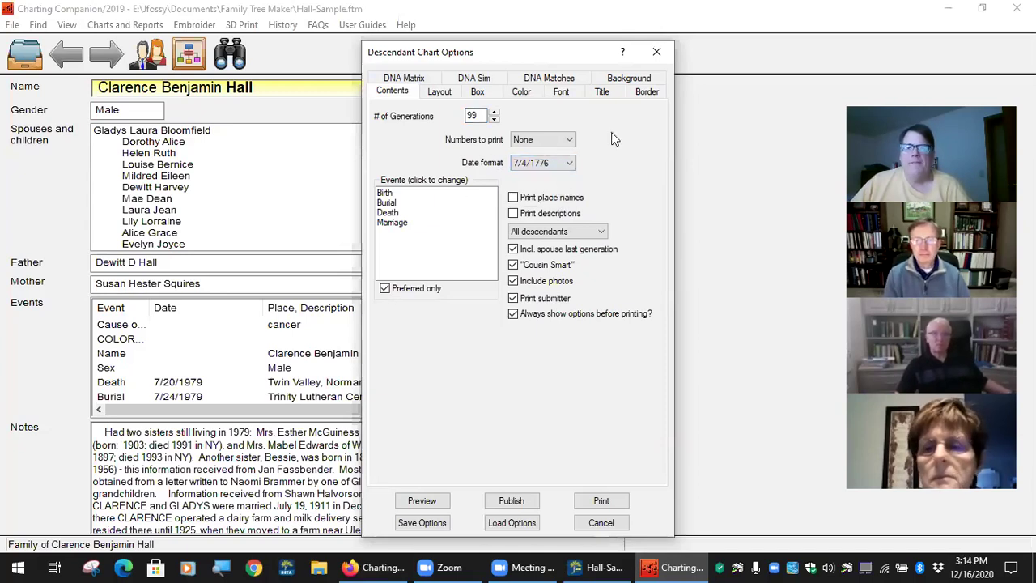
{"action": "left_click", "coordinate": [598, 521]}
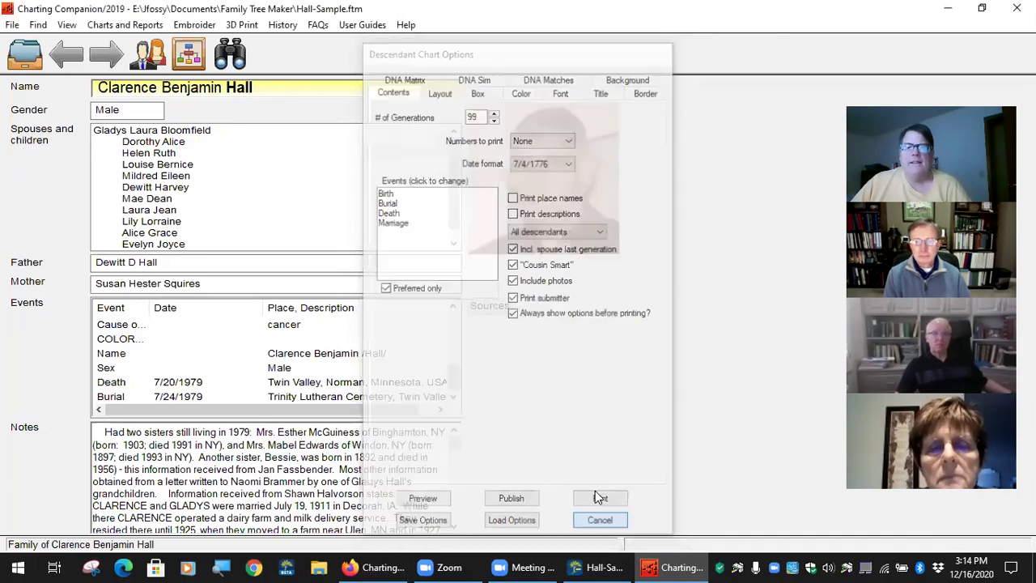
- Open the Charting Companion help and search it for "short date"
{"action": "left_click", "coordinate": [405, 25]}
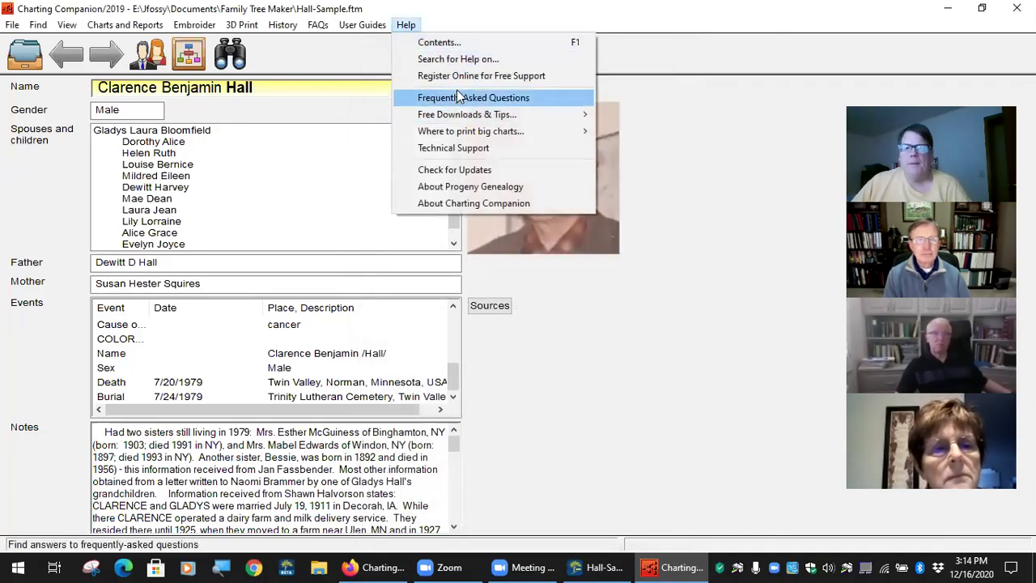
{"action": "left_click", "coordinate": [437, 42]}
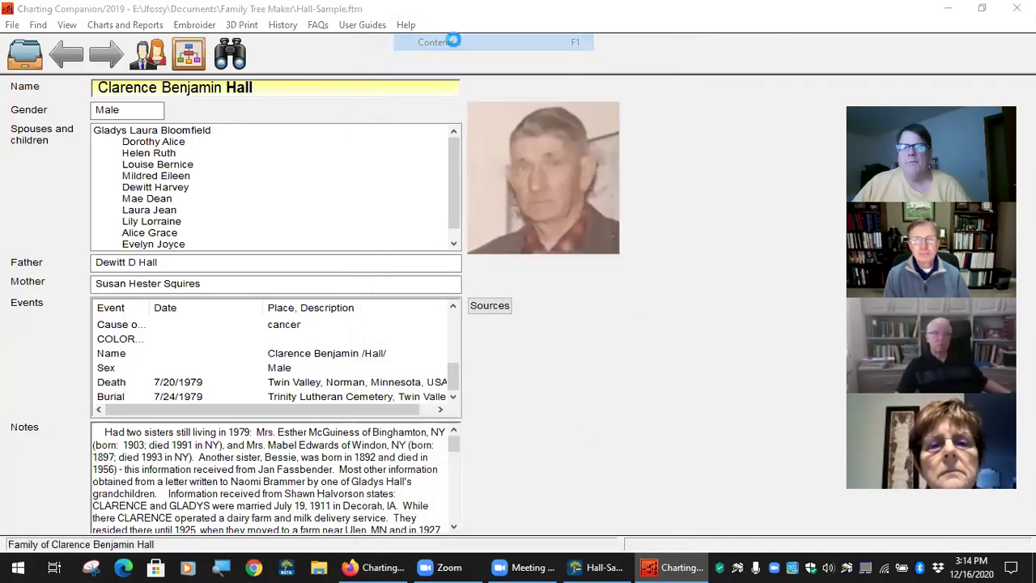
{"action": "left_click", "coordinate": [100, 69]}
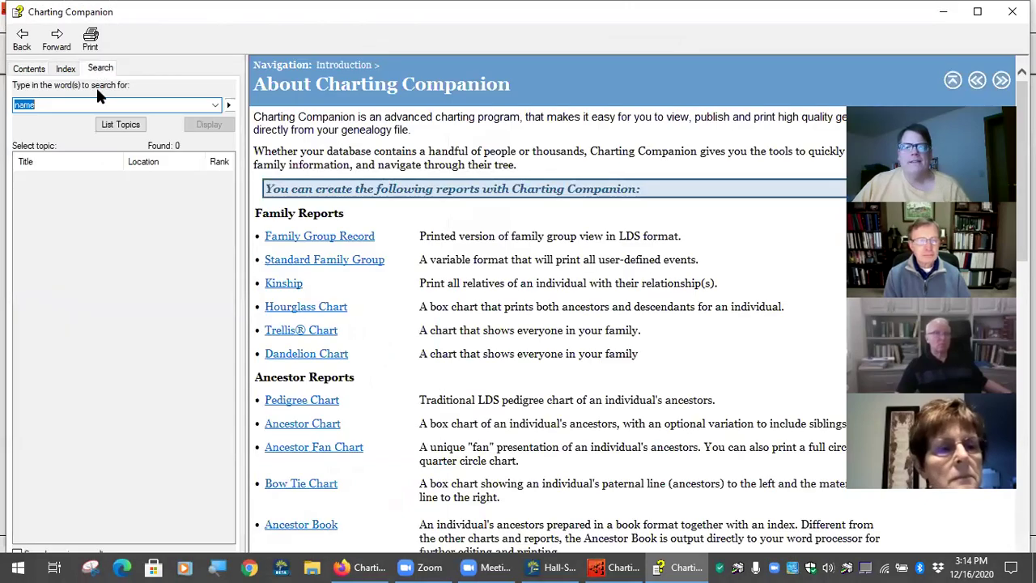
{"action": "type", "text": "short dat"}
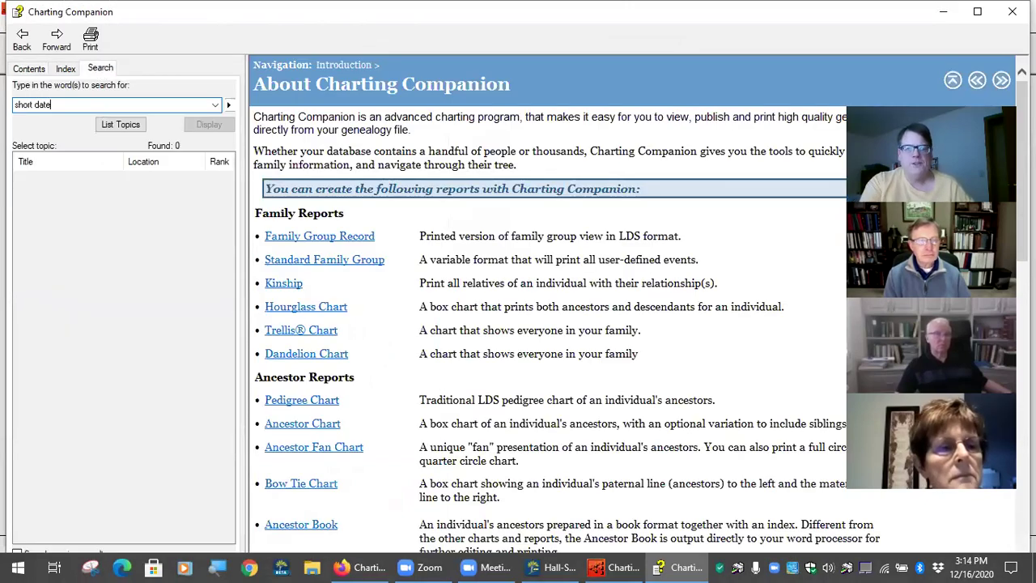
{"action": "key", "text": "Return"}
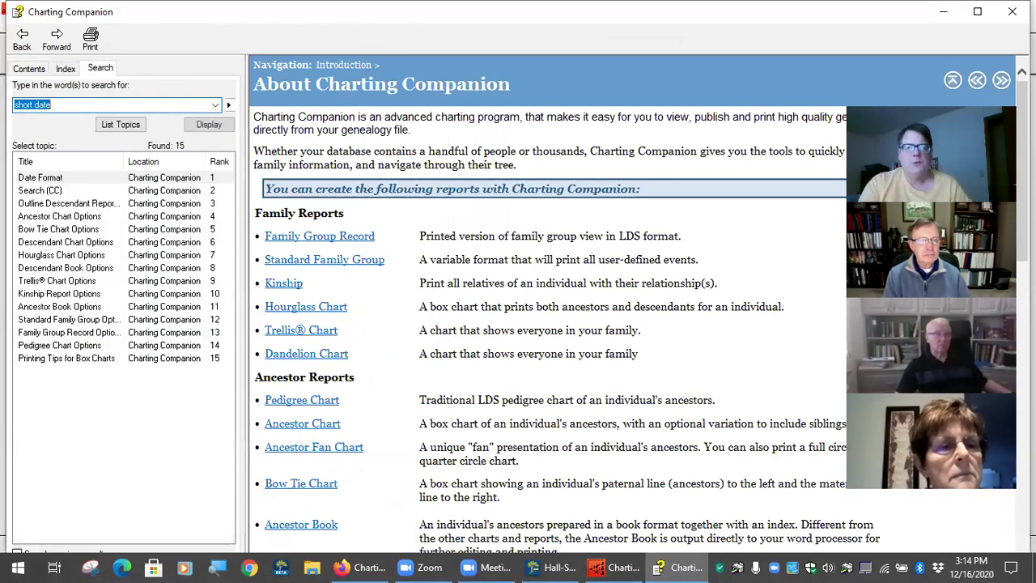
- Open the Date Format help topic and read the Windows 10 instructions for changing the short date
{"action": "left_click", "coordinate": [63, 177]}
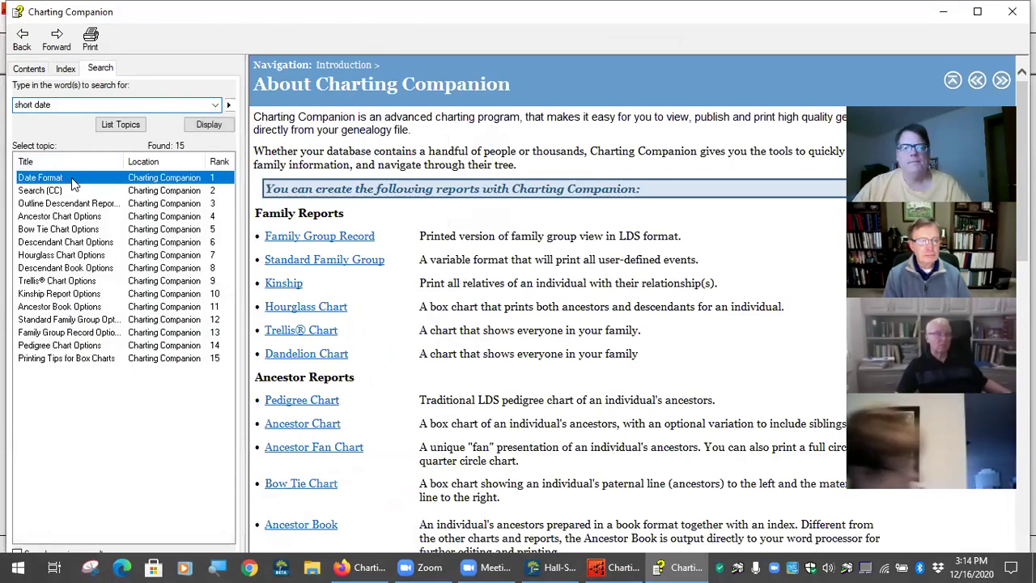
{"action": "double_click", "coordinate": [75, 180]}
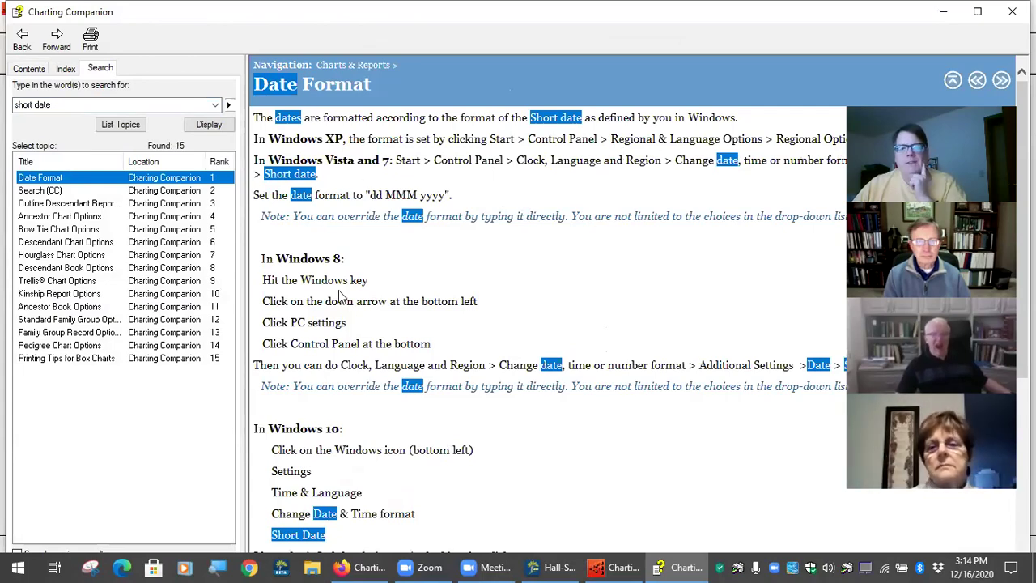
{"action": "scroll", "coordinate": [340, 297], "scroll_direction": "down", "scroll_amount": 8}
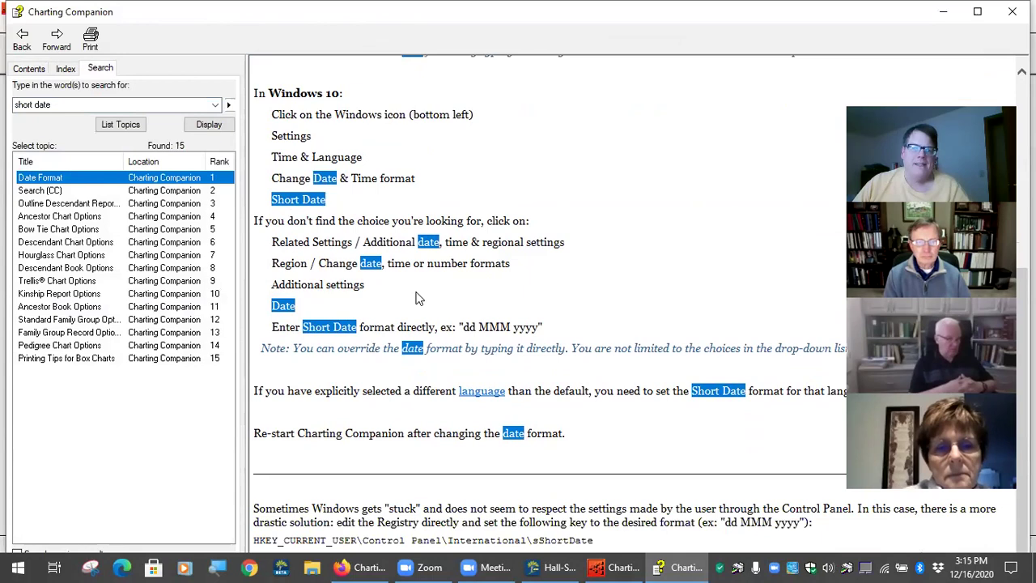
{"action": "scroll", "coordinate": [416, 292], "scroll_direction": "up", "scroll_amount": 2}
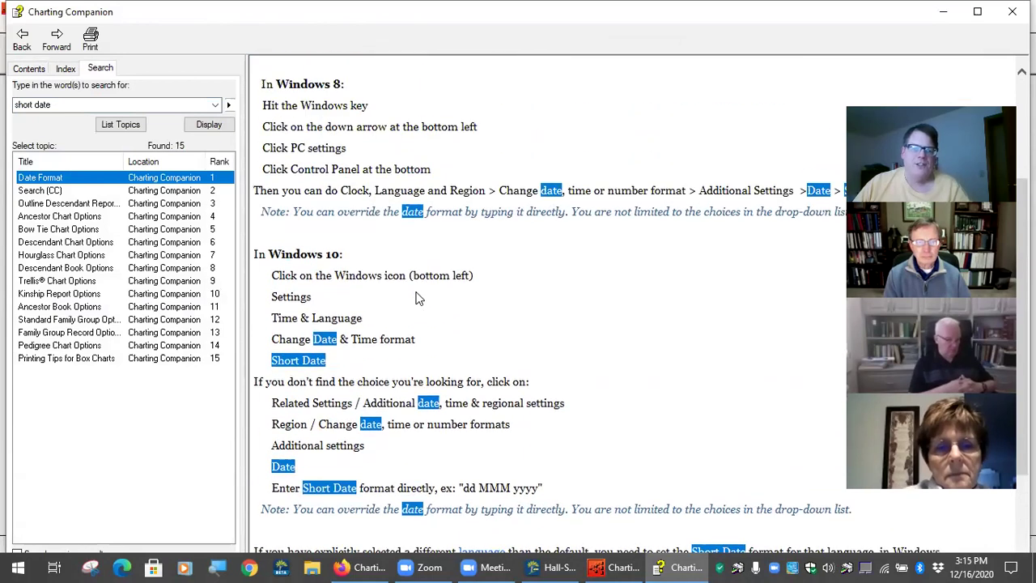
- Open the Windows data format settings, set the short date to 05-Apr-17 and check the date on the taskbar clock
{"action": "left_click", "coordinate": [16, 566]}
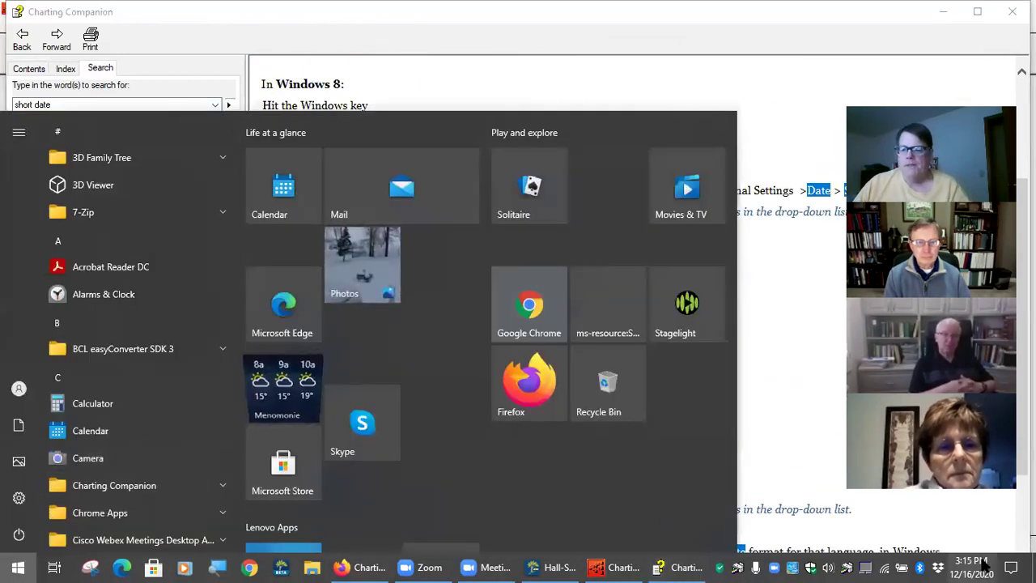
{"action": "left_click", "coordinate": [758, 445]}
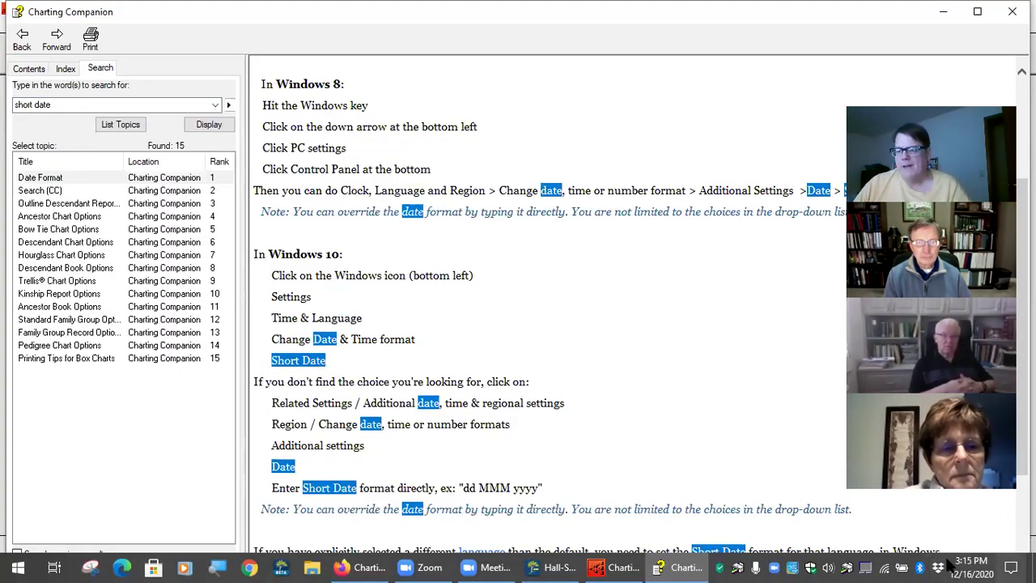
{"action": "mouse_move", "coordinate": [992, 565]}
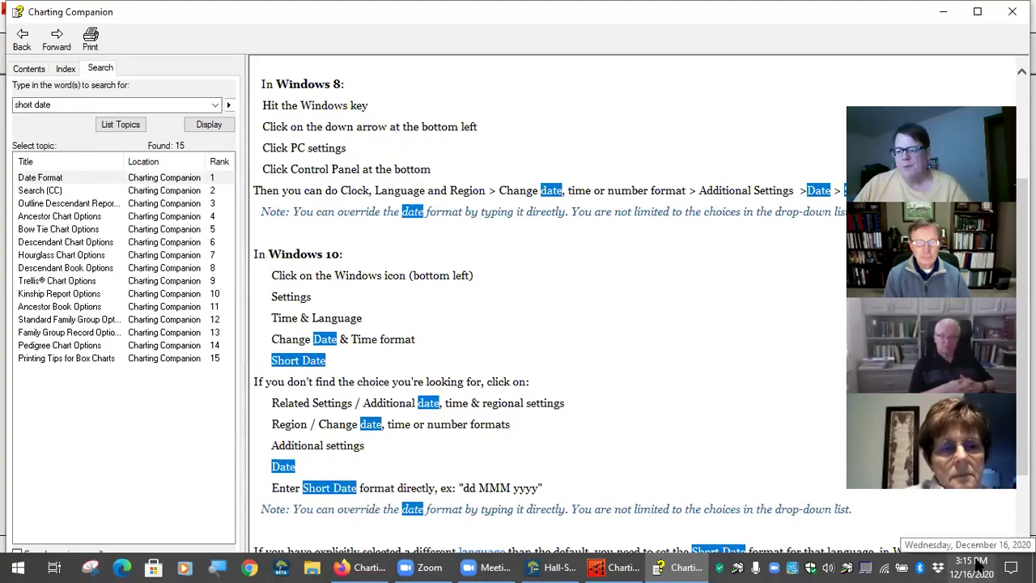
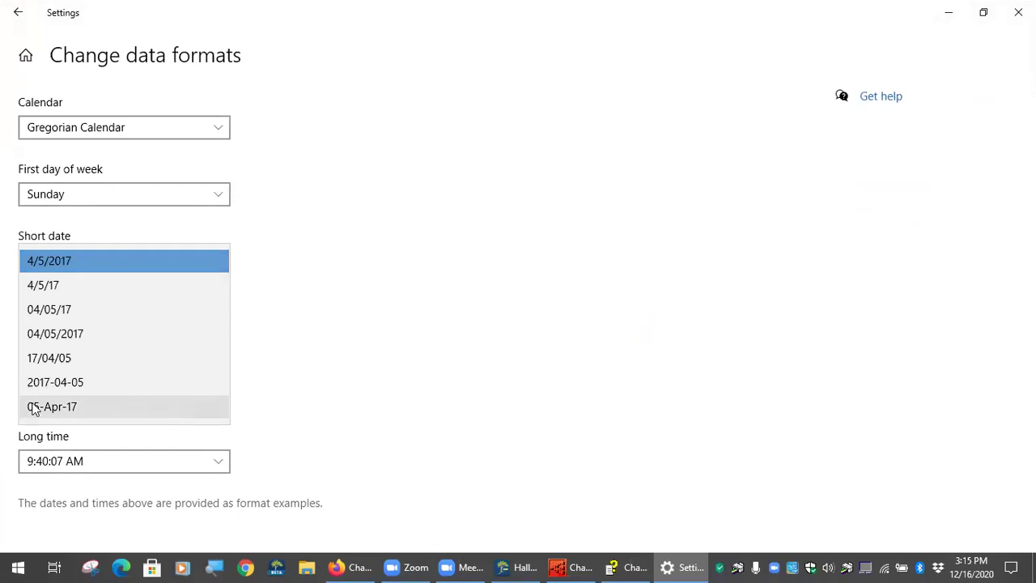
{"action": "left_click", "coordinate": [42, 411]}
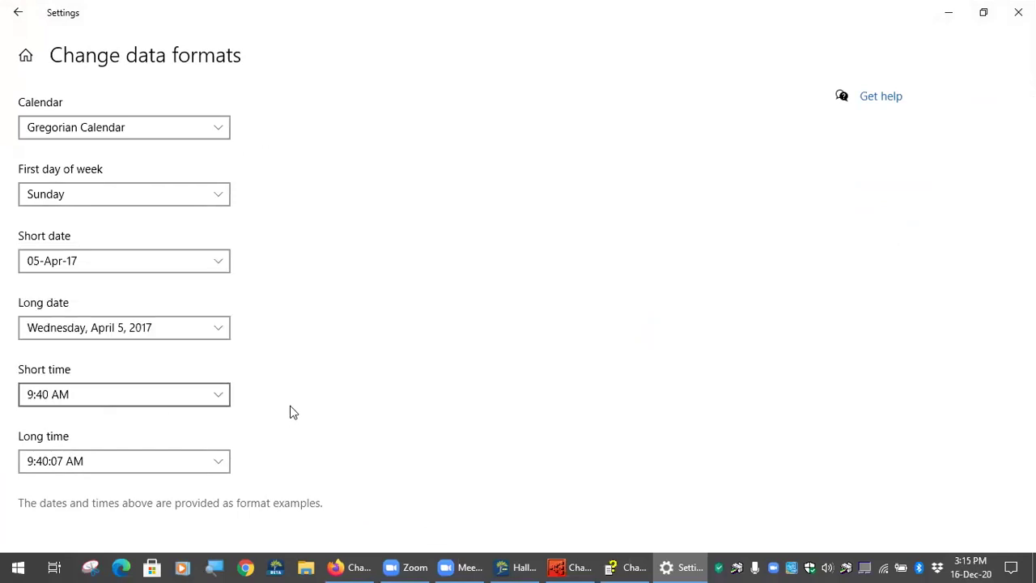
{"action": "mouse_move", "coordinate": [962, 564]}
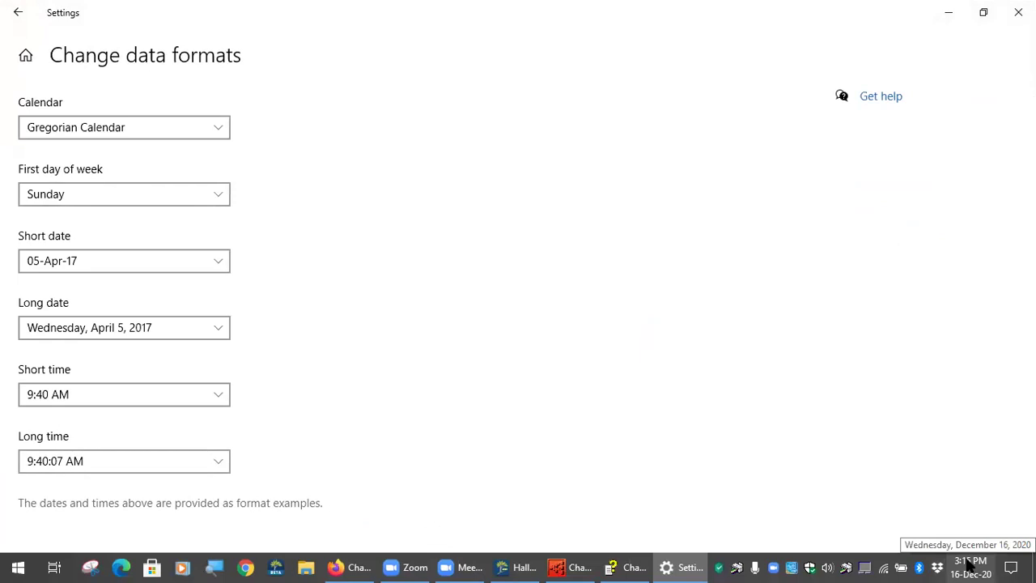
- Try 2017-04-05 as the Windows short date format and restore it to 4/5/2017
{"action": "left_click", "coordinate": [219, 266]}
{"action": "left_click", "coordinate": [121, 238]}
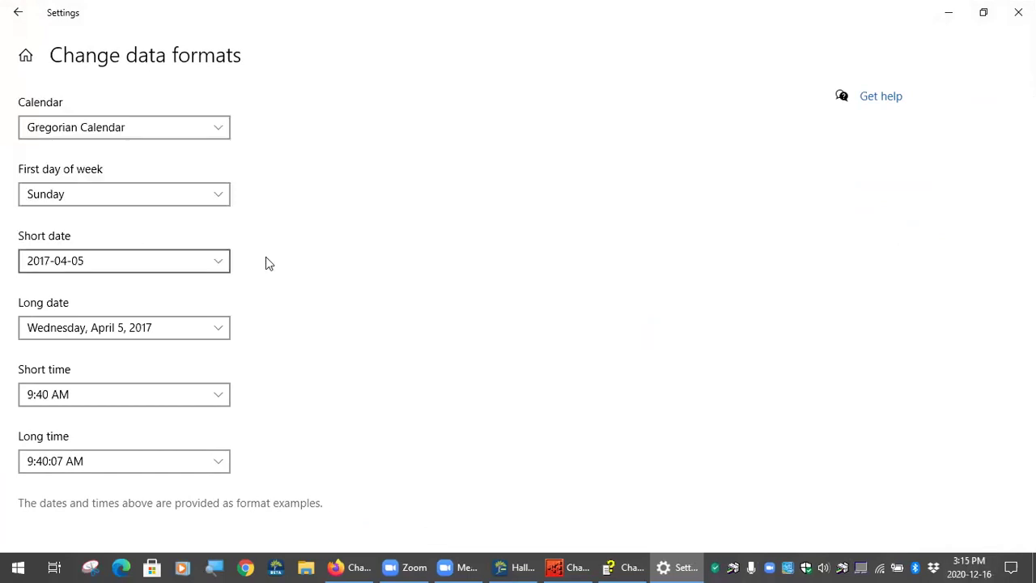
{"action": "left_click", "coordinate": [217, 262]}
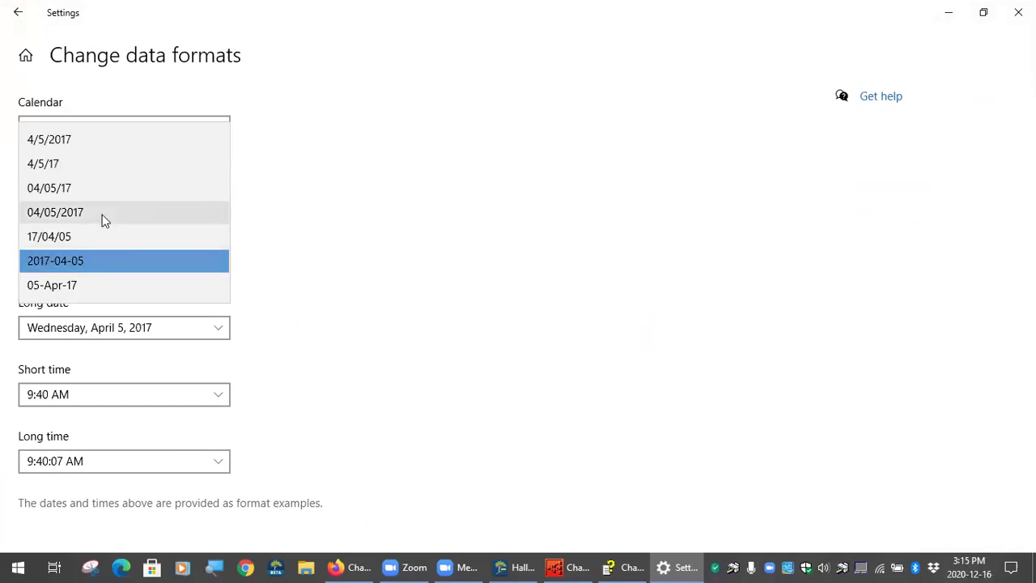
{"action": "left_click", "coordinate": [139, 142]}
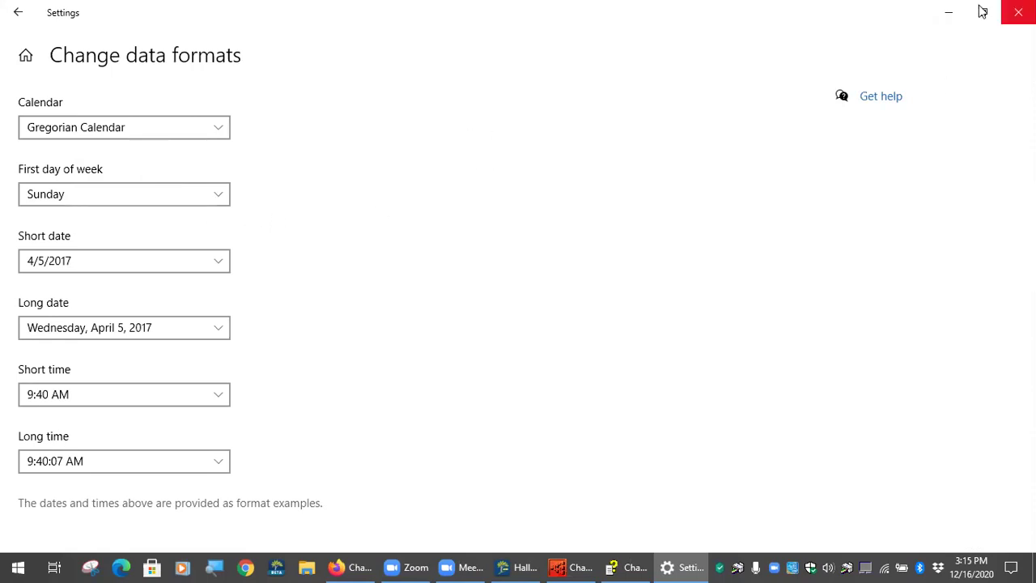
- Return to the Date Format help topic, read how to enter a custom short date format and close the help
{"action": "left_click", "coordinate": [1017, 12]}
{"action": "scroll", "coordinate": [262, 458], "scroll_direction": "down", "scroll_amount": 4}
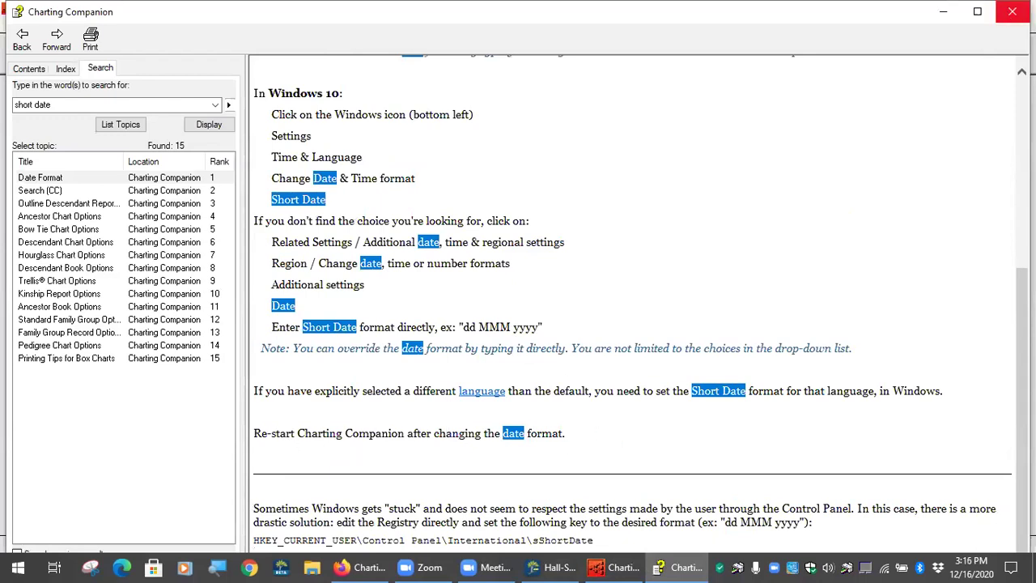
{"action": "left_click", "coordinate": [1011, 12]}
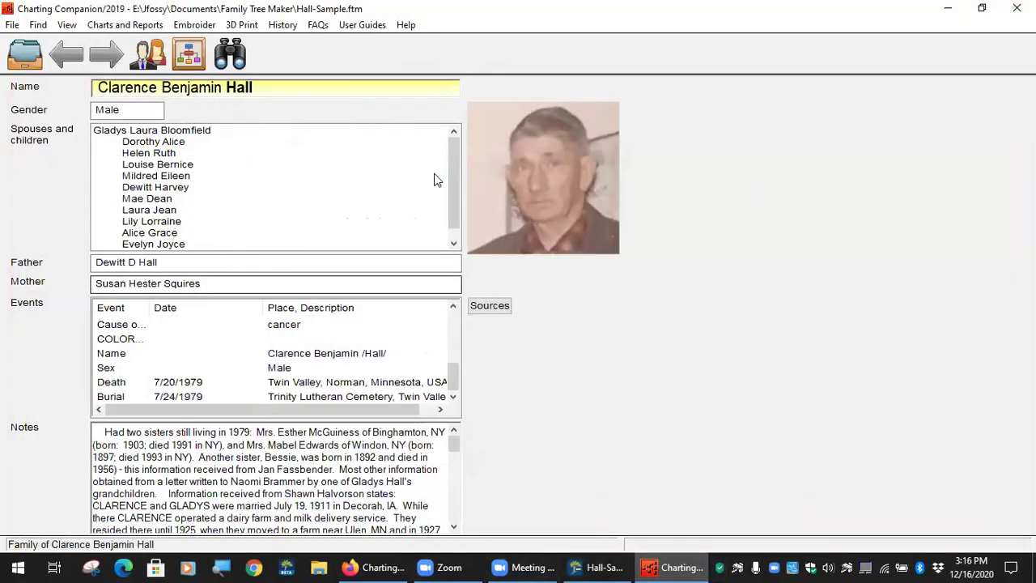
- Reopen the options for the Descendant Chart (with DNA Matrix) and choose 1776 as the date format
{"action": "left_click", "coordinate": [125, 25]}
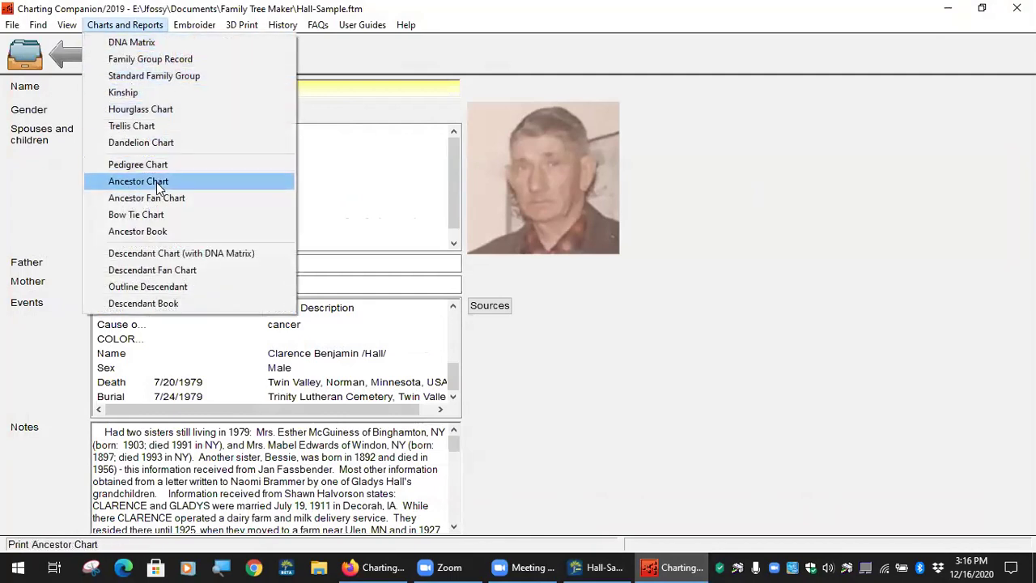
{"action": "left_click", "coordinate": [203, 254]}
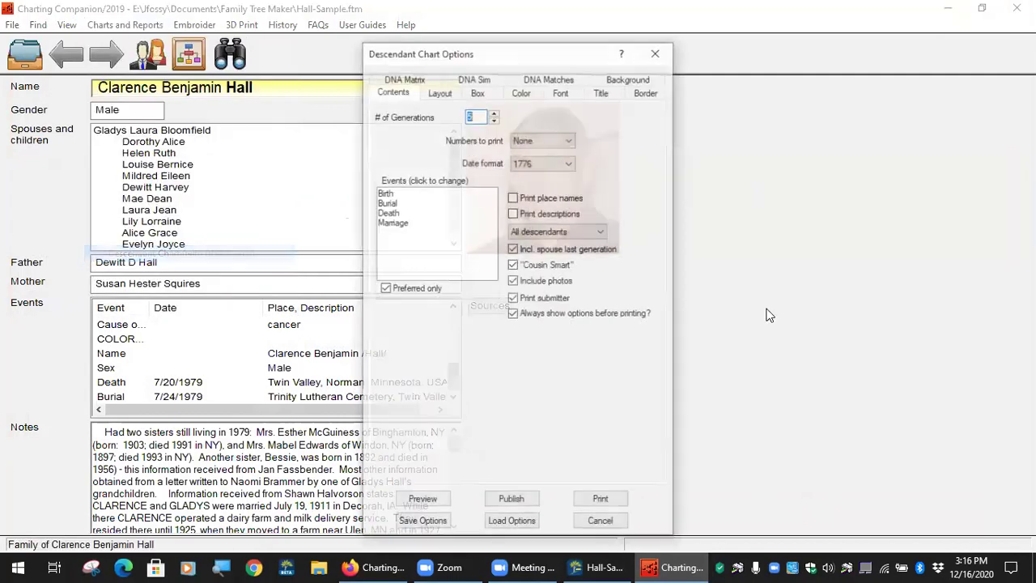
{"action": "left_click", "coordinate": [575, 165]}
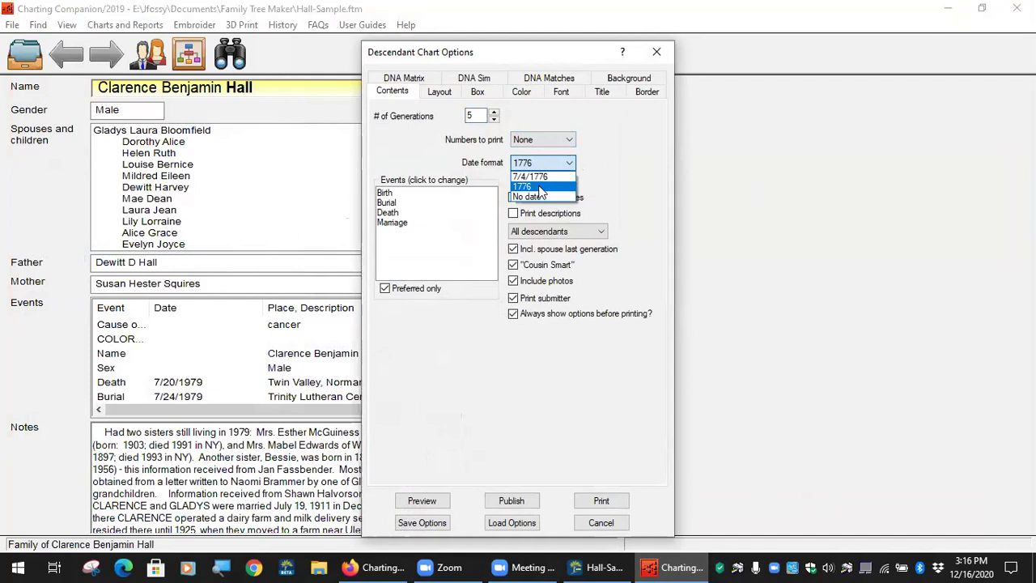
{"action": "left_click", "coordinate": [538, 186]}
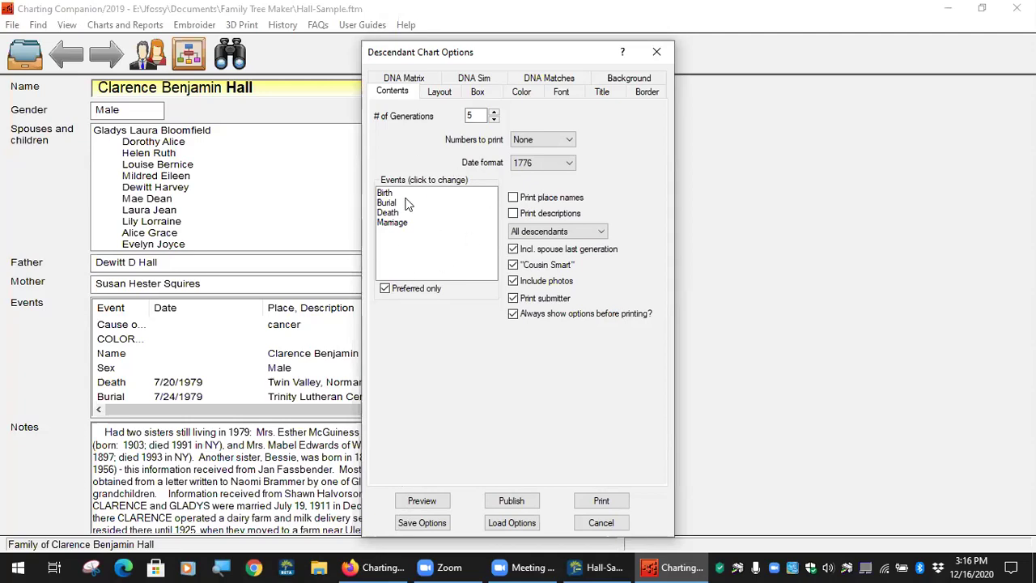
- Open the event type selection for the descendant chart and add Baptism to the included events
{"action": "left_click", "coordinate": [434, 244]}
{"action": "scroll", "coordinate": [453, 258], "scroll_direction": "down", "scroll_amount": 6}
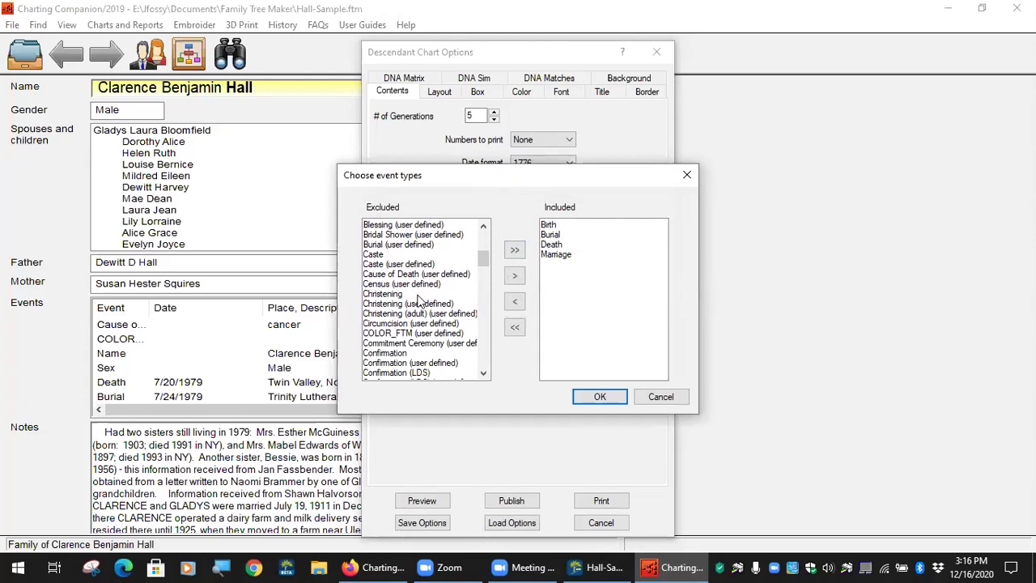
{"action": "scroll", "coordinate": [405, 300], "scroll_direction": "up", "scroll_amount": 4}
{"action": "scroll", "coordinate": [405, 299], "scroll_direction": "up", "scroll_amount": 1}
{"action": "left_click", "coordinate": [377, 274]}
{"action": "left_click", "coordinate": [515, 276]}
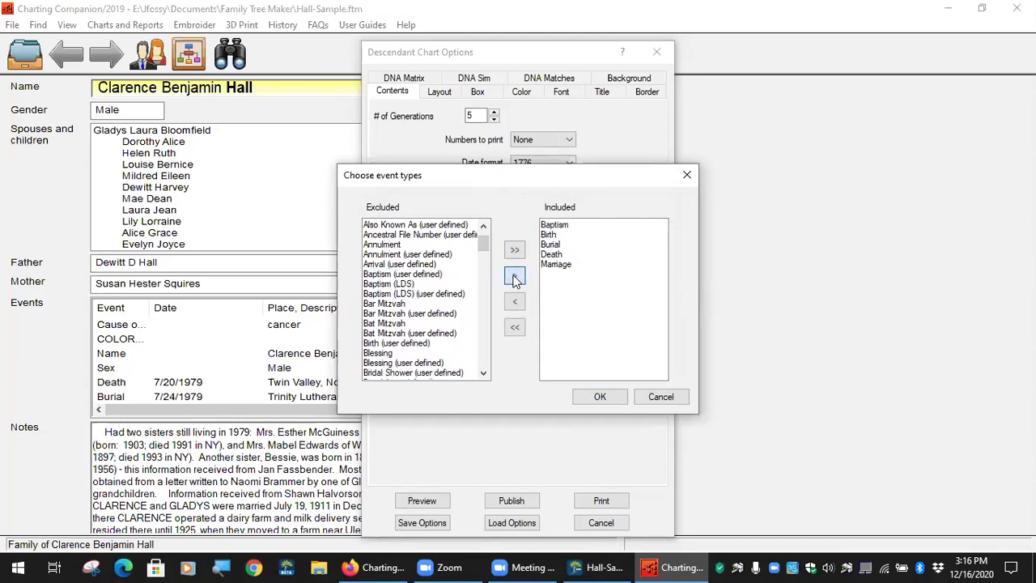
- Add Facebook (user defined) to the included event types and apply the selection
{"action": "left_click_drag", "start_coordinate": [485, 245], "coordinate": [485, 293]}
{"action": "scroll", "coordinate": [417, 283], "scroll_direction": "up", "scroll_amount": 3}
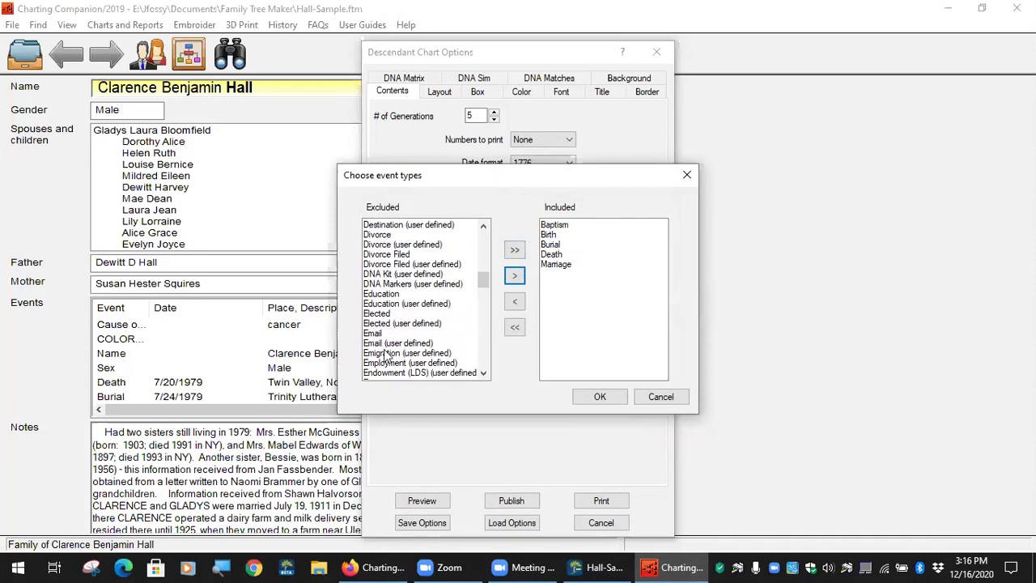
{"action": "scroll", "coordinate": [370, 339], "scroll_direction": "down", "scroll_amount": 4}
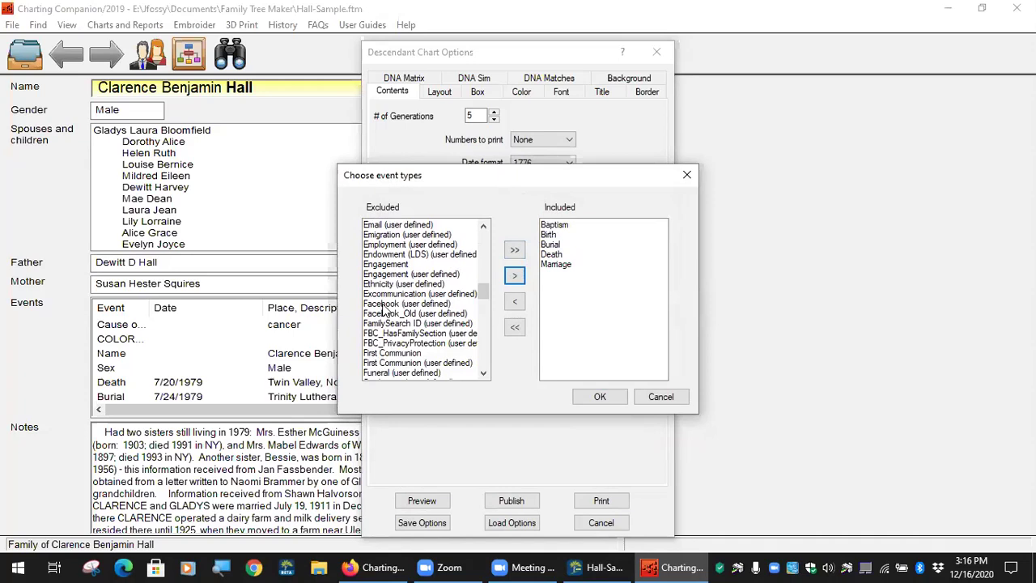
{"action": "left_click", "coordinate": [385, 304]}
{"action": "left_click", "coordinate": [514, 275]}
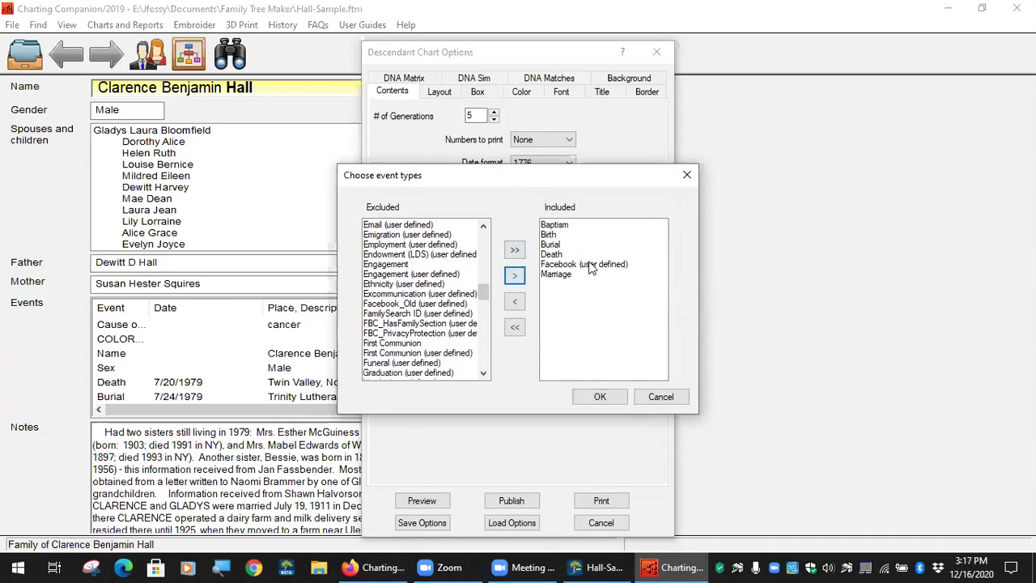
{"action": "left_click", "coordinate": [600, 396]}
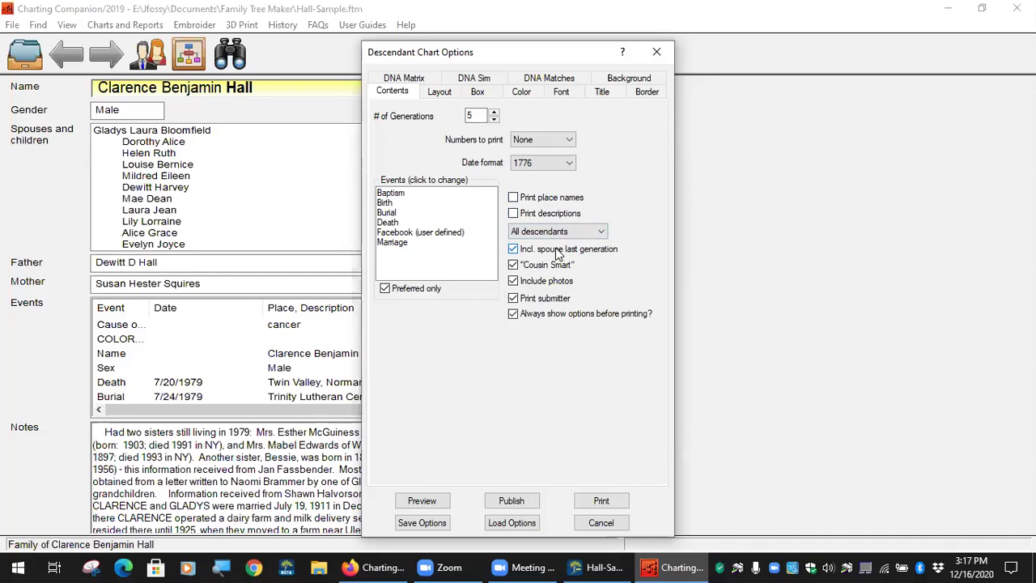
- Try switching the last-generation spouse and photo options, leaving both enabled with 5 generations
{"action": "left_click", "coordinate": [549, 253]}
{"action": "left_click", "coordinate": [537, 284]}
{"action": "left_click", "coordinate": [537, 285]}
{"action": "left_click", "coordinate": [980, 425]}
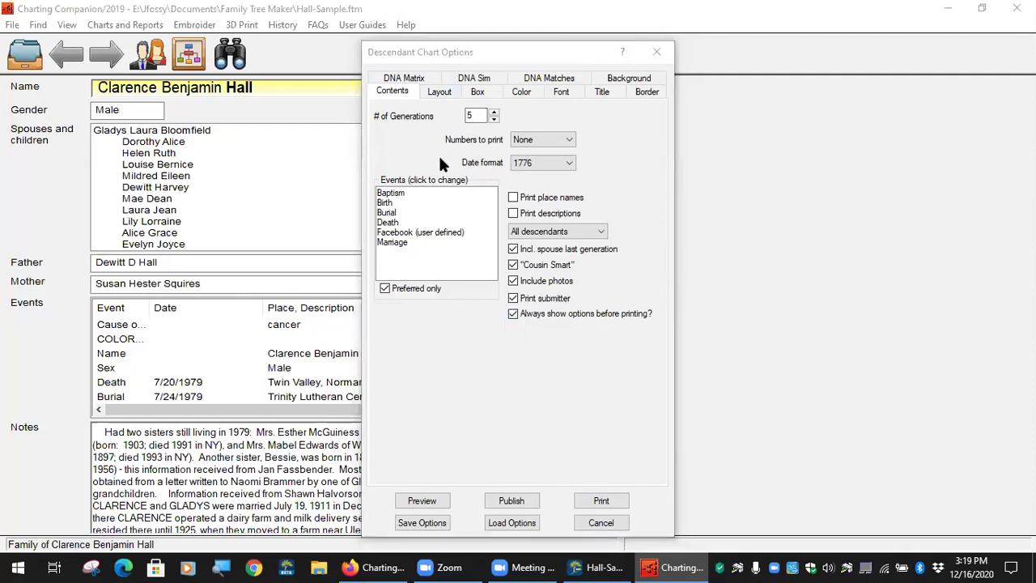
{"action": "double_click", "coordinate": [472, 113]}
{"action": "key", "text": "BackSpace"}
- In the layout settings, try Landscape paper orientation and a full page border, restoring Portrait and no border
{"action": "left_click", "coordinate": [439, 91]}
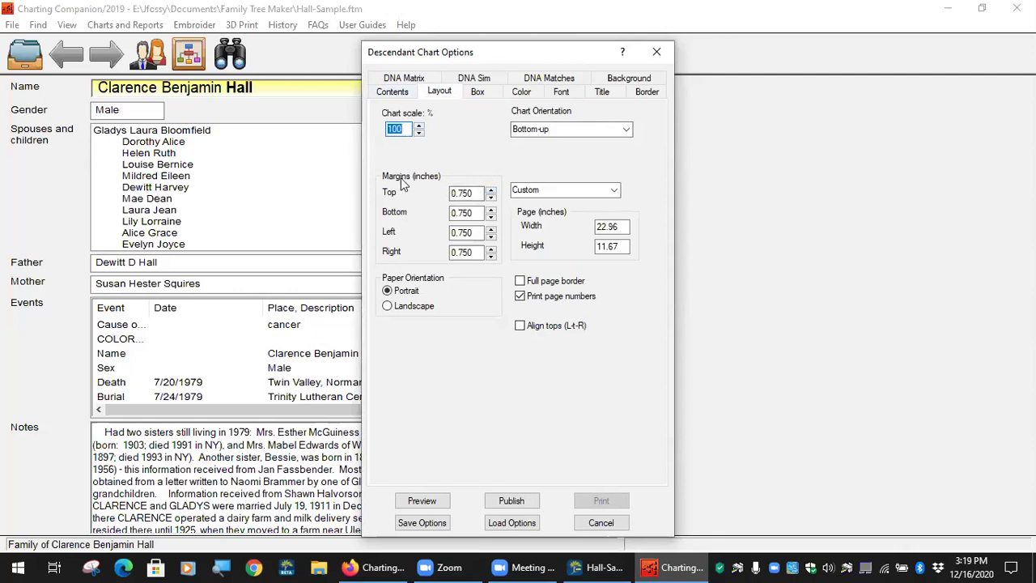
{"action": "left_click", "coordinate": [414, 304]}
{"action": "left_click", "coordinate": [408, 292]}
{"action": "left_click", "coordinate": [570, 286]}
{"action": "left_click", "coordinate": [570, 283]}
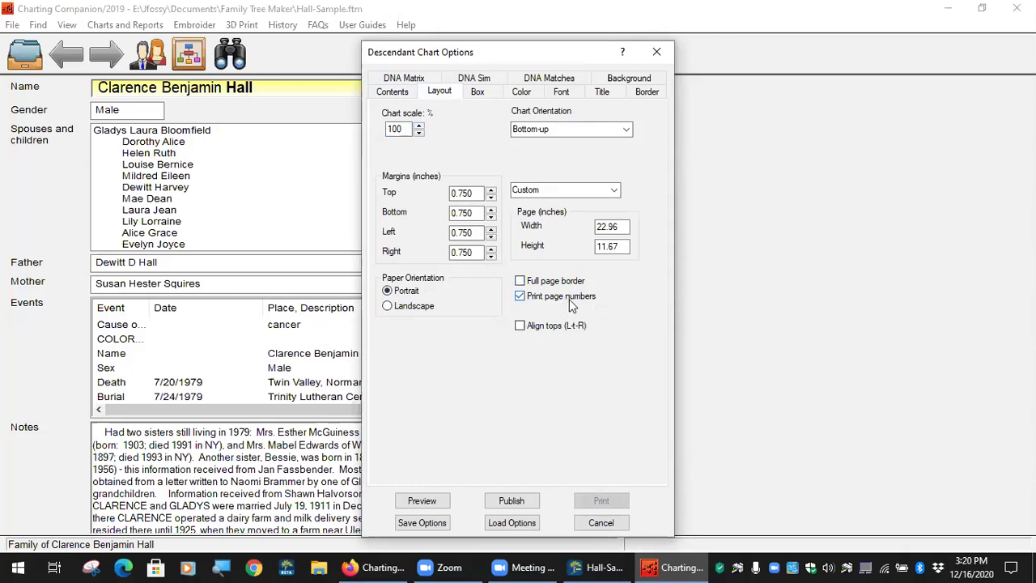
- Review the available page sizes, keeping Custom, and set the chart orientation to Top-down, spouse below
{"action": "left_click", "coordinate": [613, 193]}
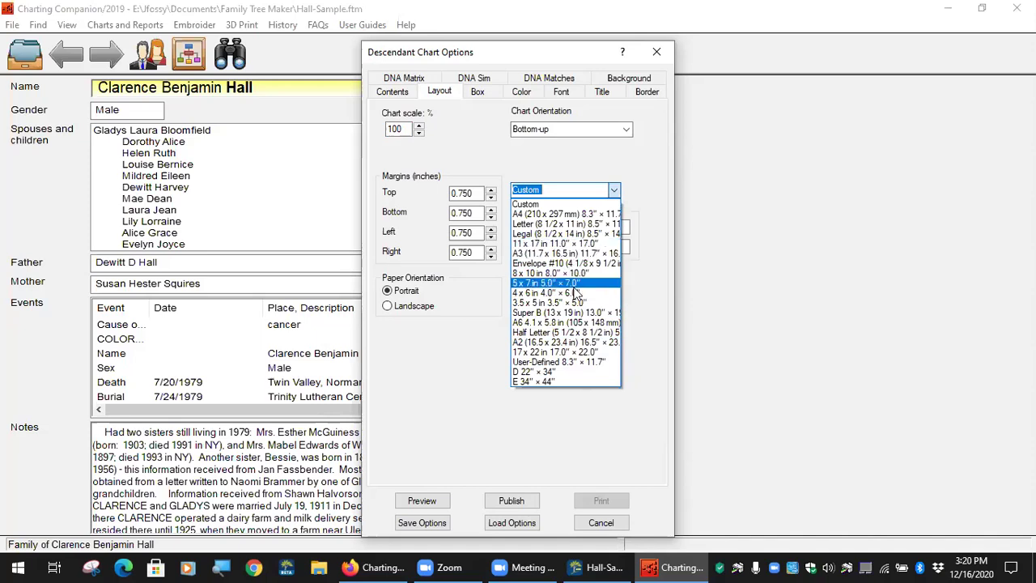
{"action": "left_click", "coordinate": [642, 212]}
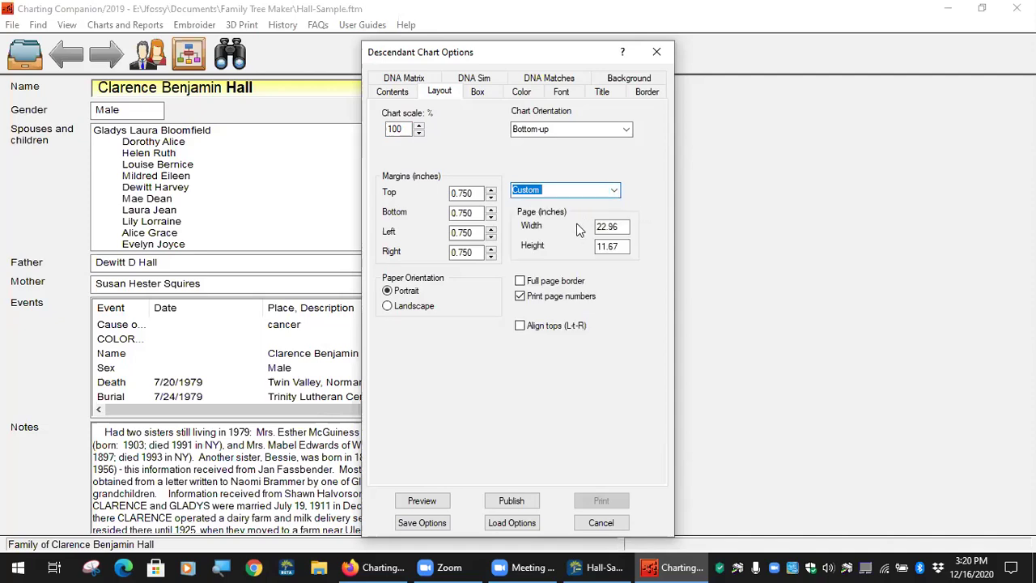
{"action": "left_click", "coordinate": [625, 130]}
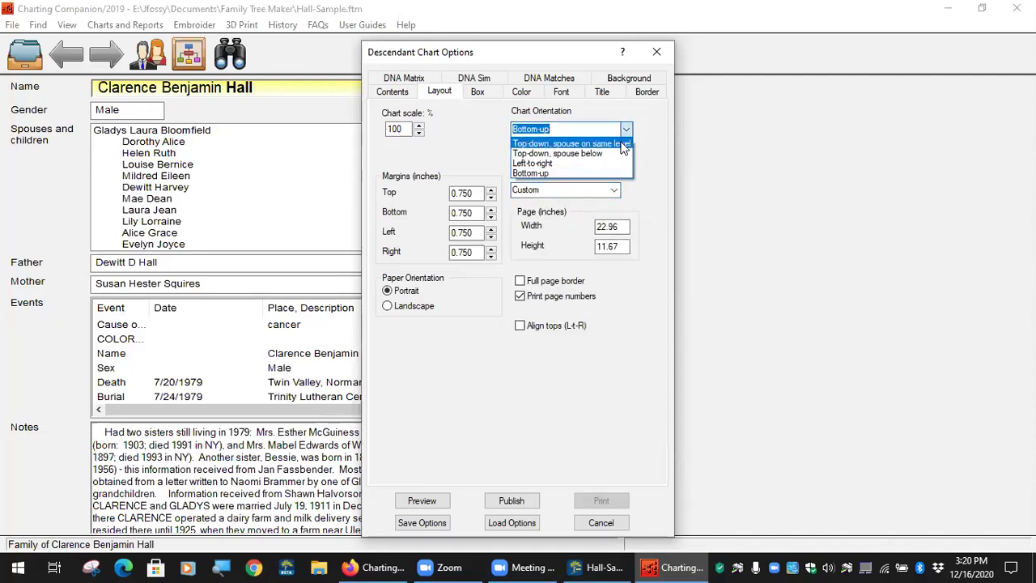
{"action": "left_click", "coordinate": [615, 144]}
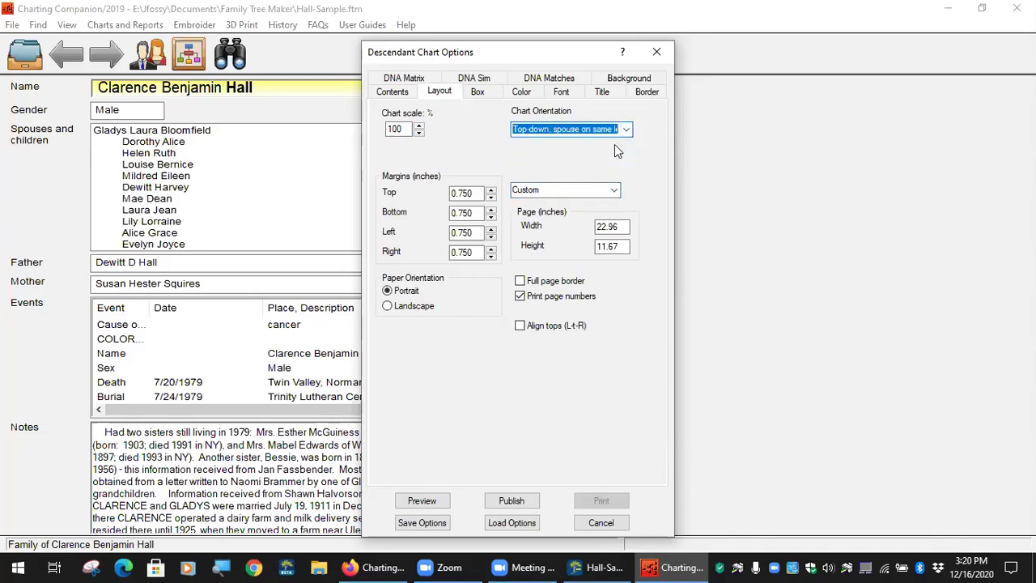
{"action": "left_click", "coordinate": [625, 130]}
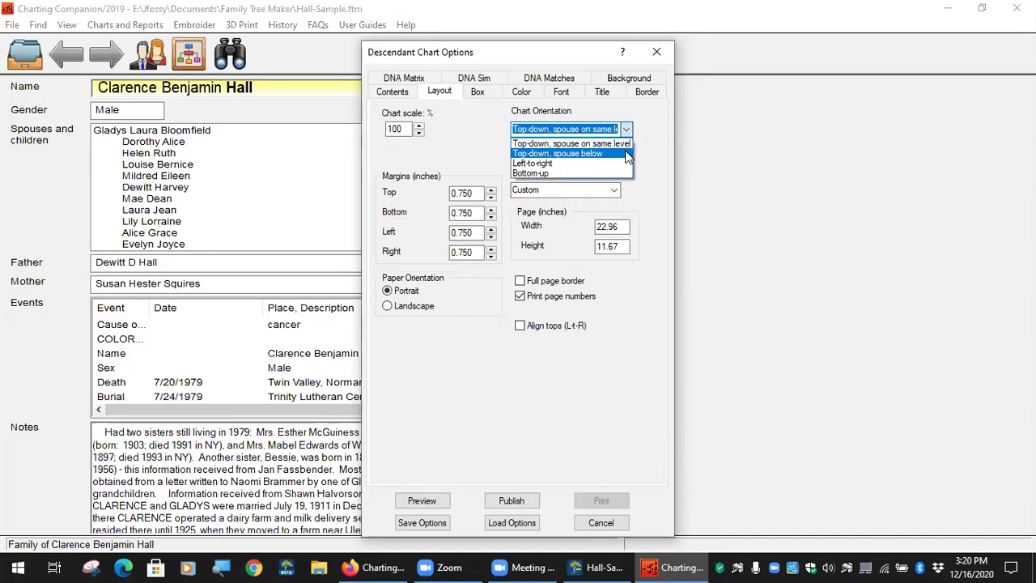
{"action": "left_click", "coordinate": [627, 153]}
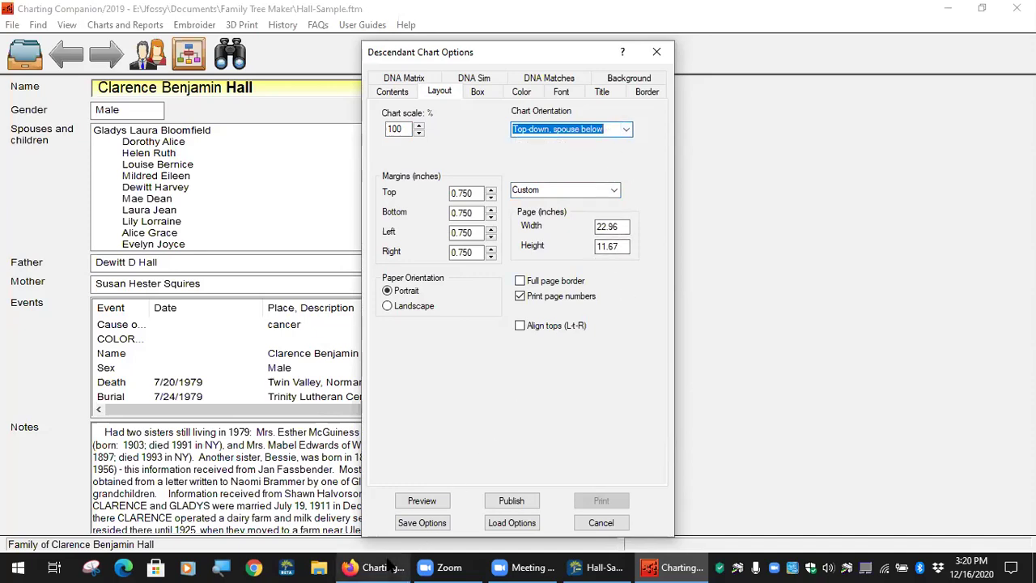
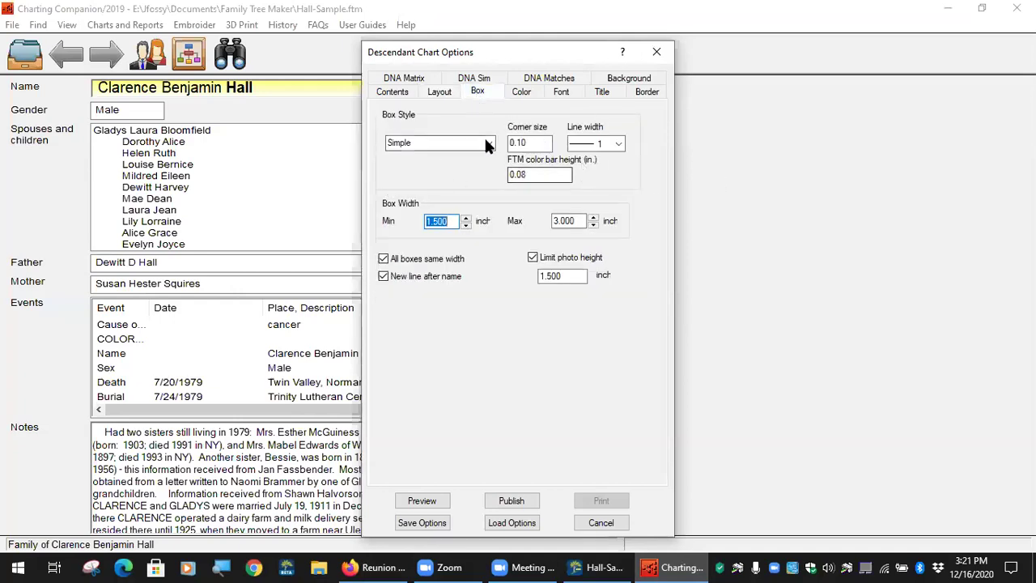
- Review the box styles, keeping Simple, and stop forcing all boxes to the same width
{"action": "left_click", "coordinate": [488, 144]}
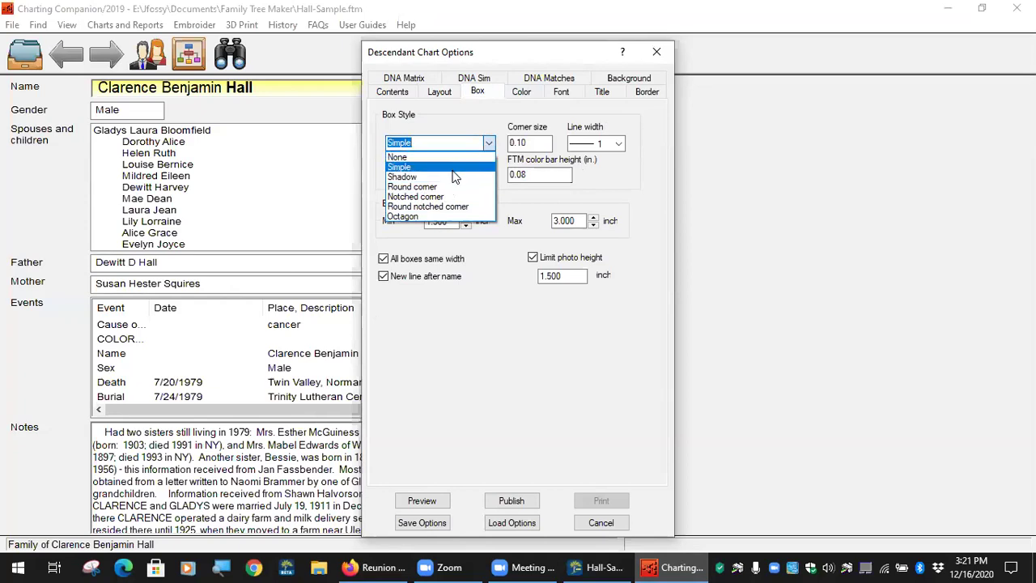
{"action": "left_click", "coordinate": [639, 186]}
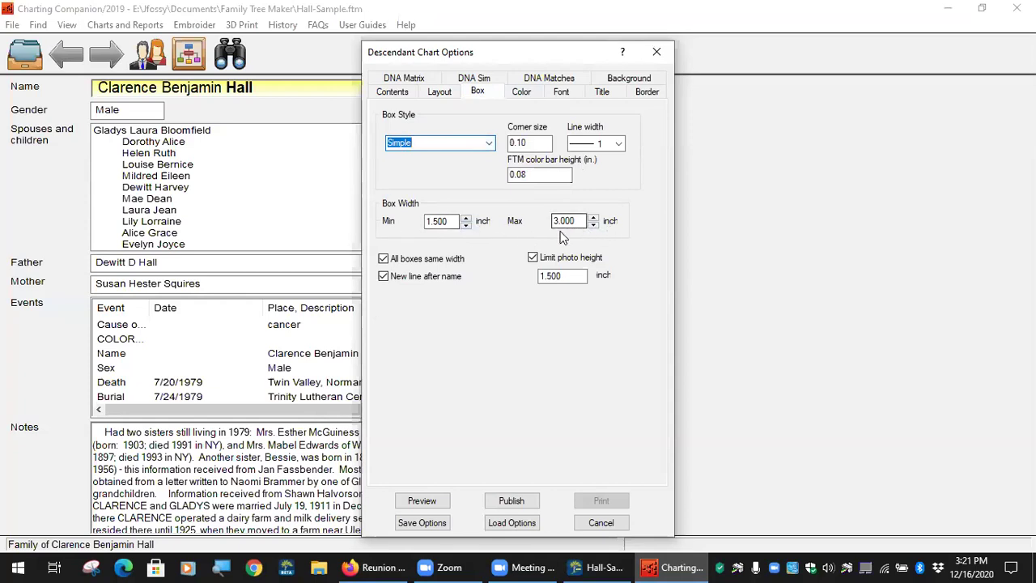
{"action": "left_click", "coordinate": [418, 264]}
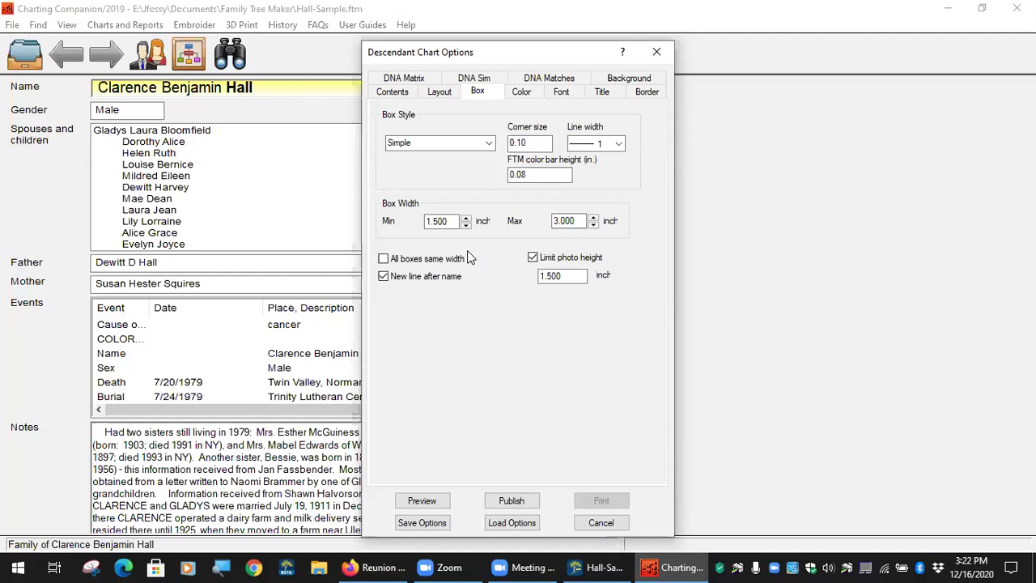
{"action": "left_click", "coordinate": [572, 224]}
- Open the chart's color settings, view the large printed chart on the reunion pictures page in Firefox and return to Charting Companion
{"action": "left_click", "coordinate": [520, 94]}
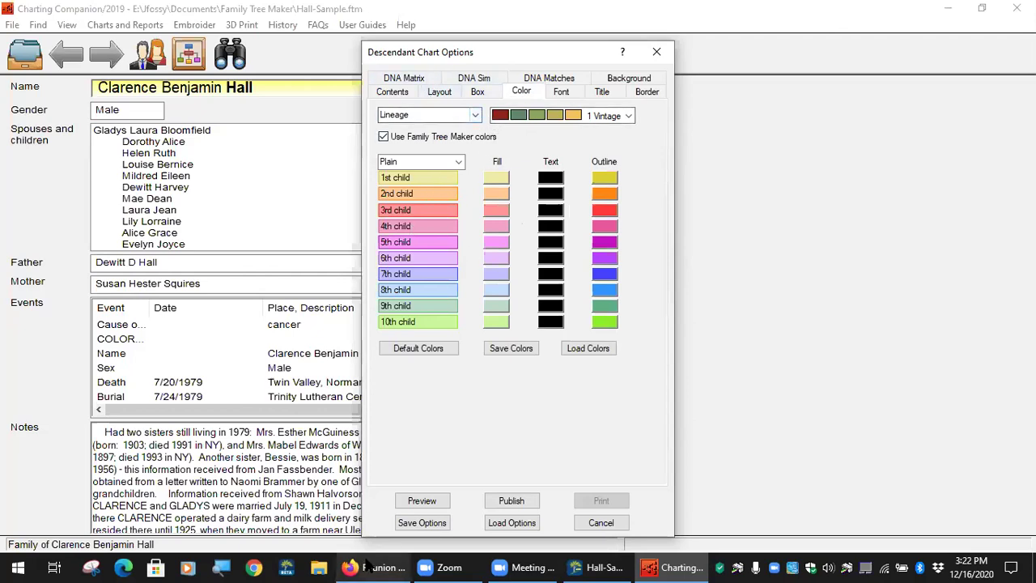
{"action": "key", "text": "alt+Tab"}
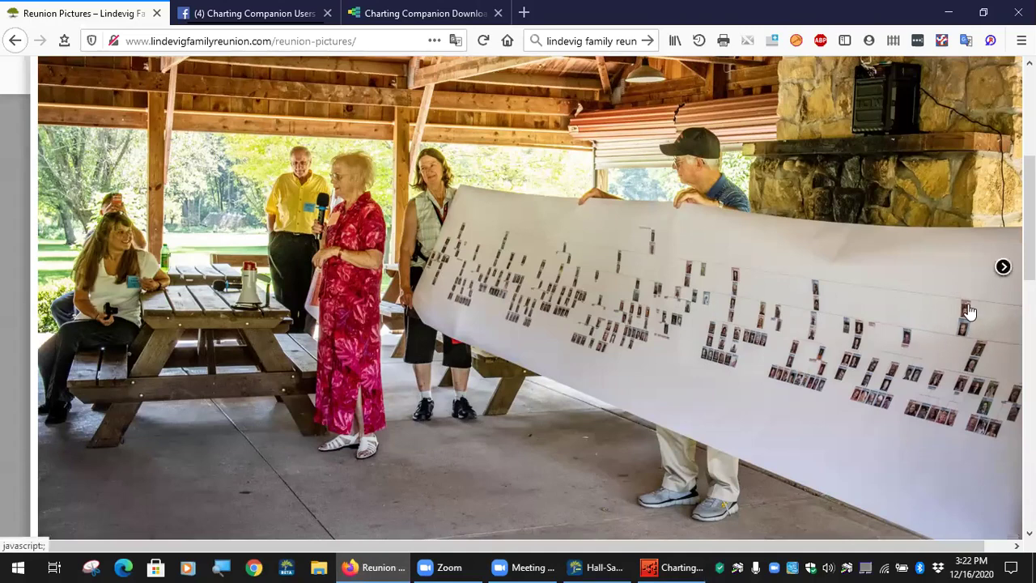
{"action": "scroll", "coordinate": [898, 304], "scroll_direction": "up", "scroll_amount": 3}
{"action": "scroll", "coordinate": [890, 304], "scroll_direction": "down", "scroll_amount": 3}
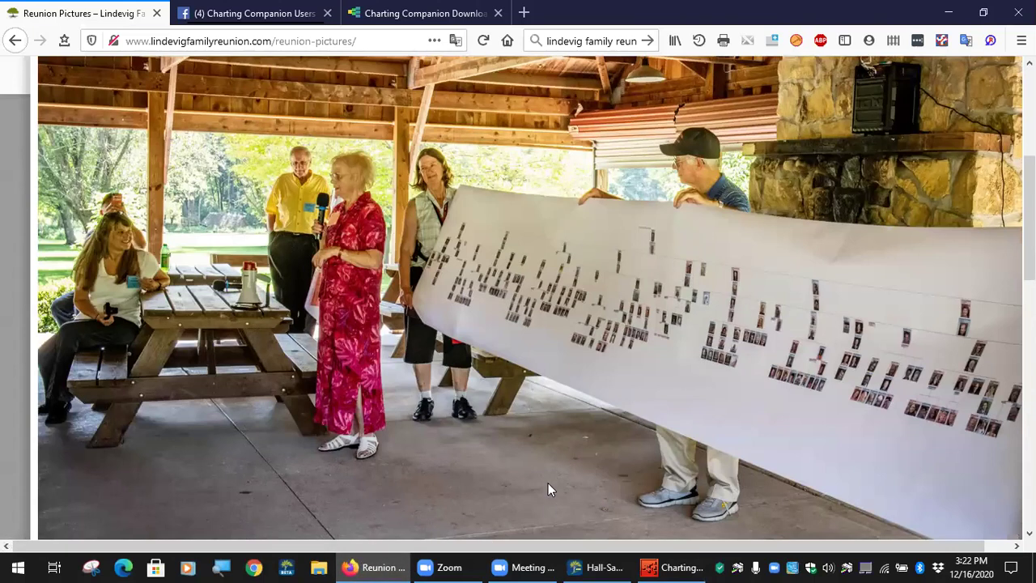
{"action": "left_click", "coordinate": [672, 567]}
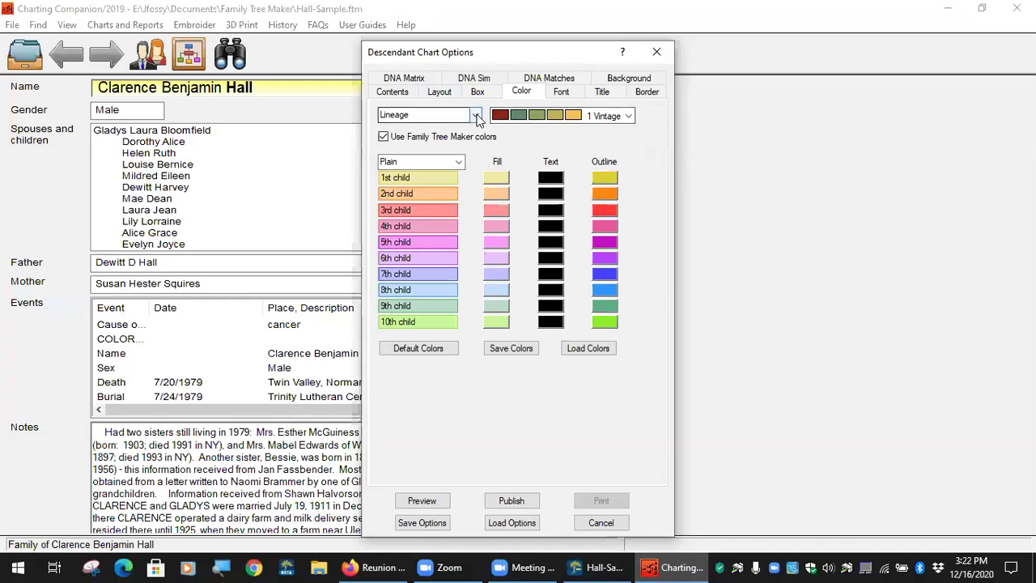
- Try coloring the descendant chart's boxes by Gender and by Generation
{"action": "left_click", "coordinate": [478, 119]}
{"action": "left_click", "coordinate": [473, 150]}
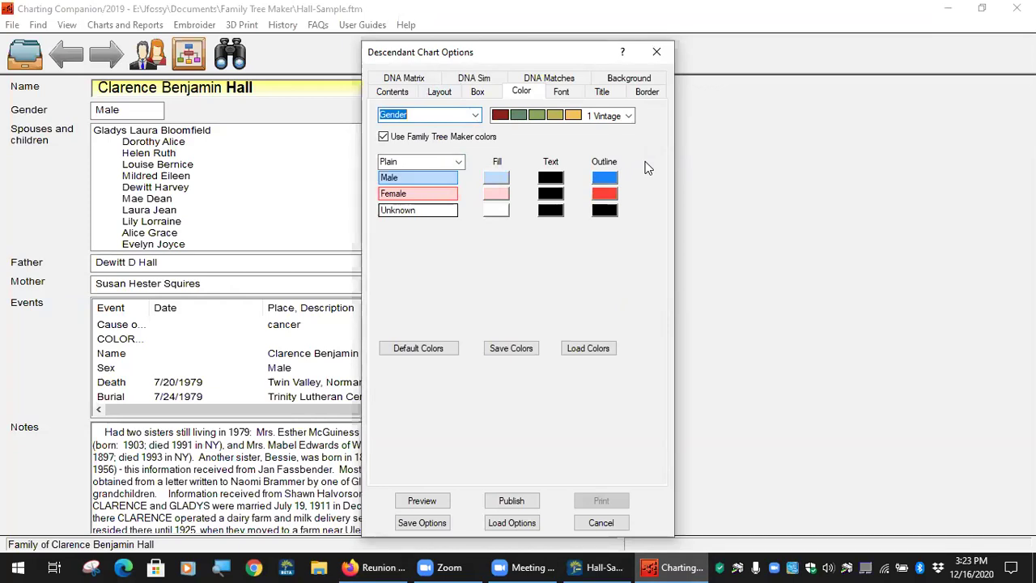
{"action": "left_click", "coordinate": [475, 116]}
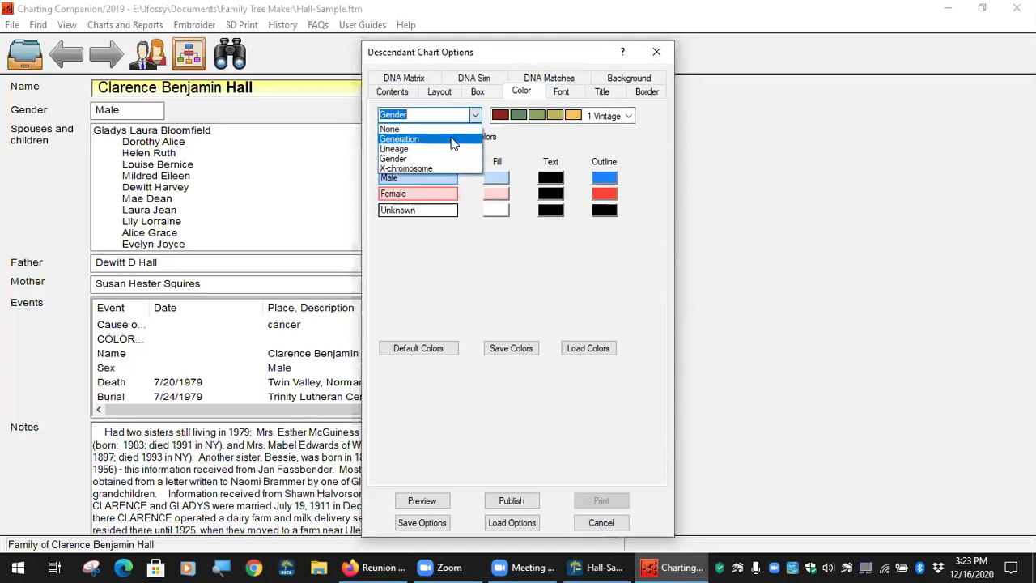
{"action": "left_click", "coordinate": [449, 140]}
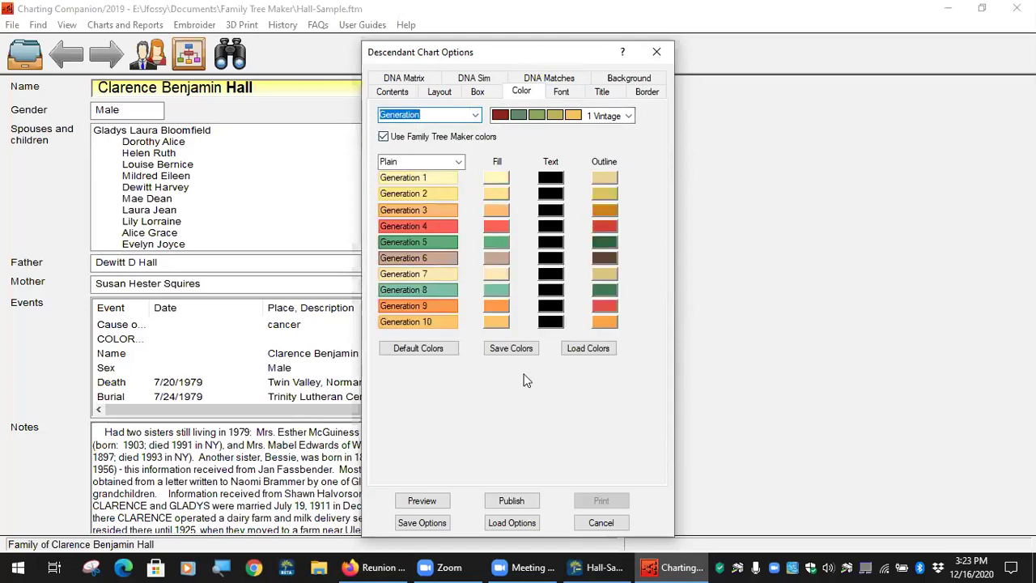
- Preview the descendant chart and reduce it to 50% to examine its overall layout
{"action": "left_click", "coordinate": [421, 501]}
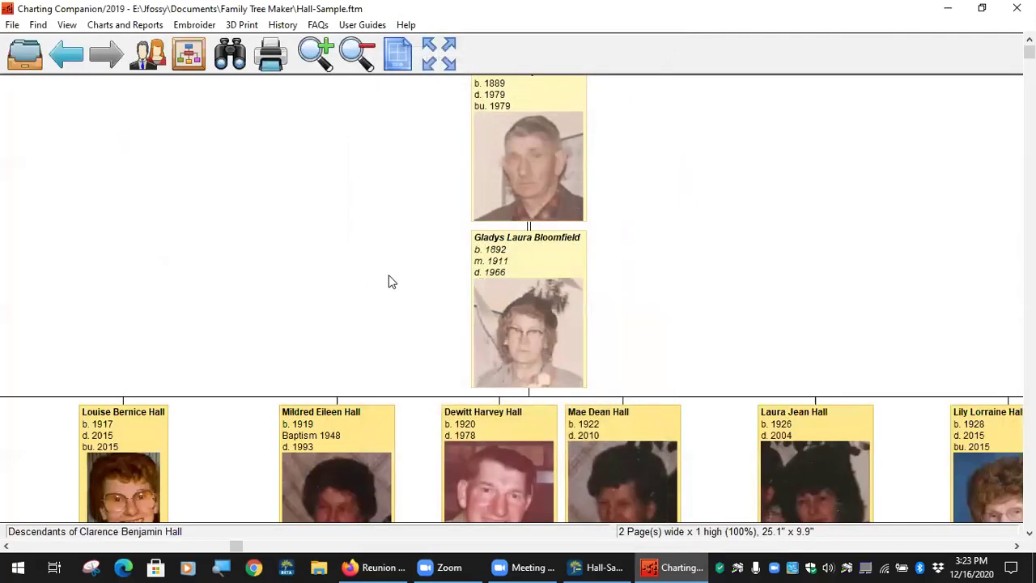
{"action": "scroll", "coordinate": [603, 254], "scroll_direction": "down", "scroll_amount": 2}
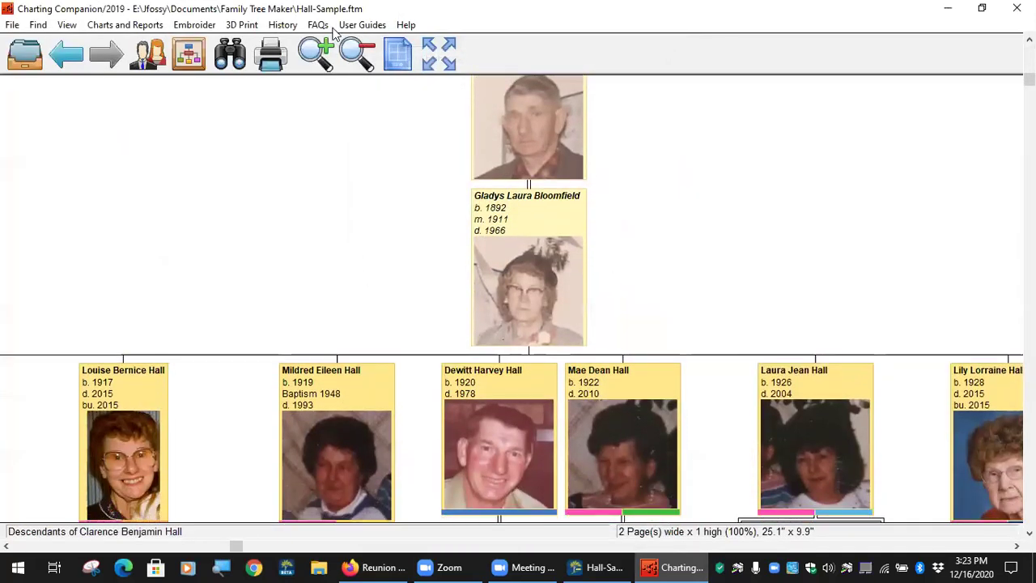
{"action": "left_click", "coordinate": [366, 63]}
{"action": "left_click", "coordinate": [365, 63]}
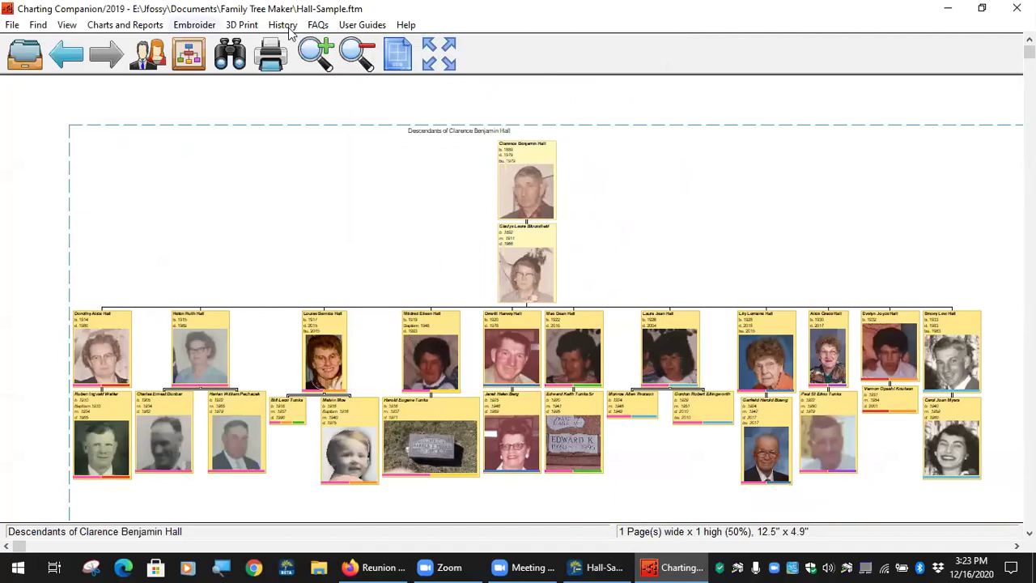
- Reopen the descendant chart options, check the box and color settings, and set the coloring scheme to Lineage
{"action": "left_click", "coordinate": [125, 24]}
{"action": "left_click", "coordinate": [169, 257]}
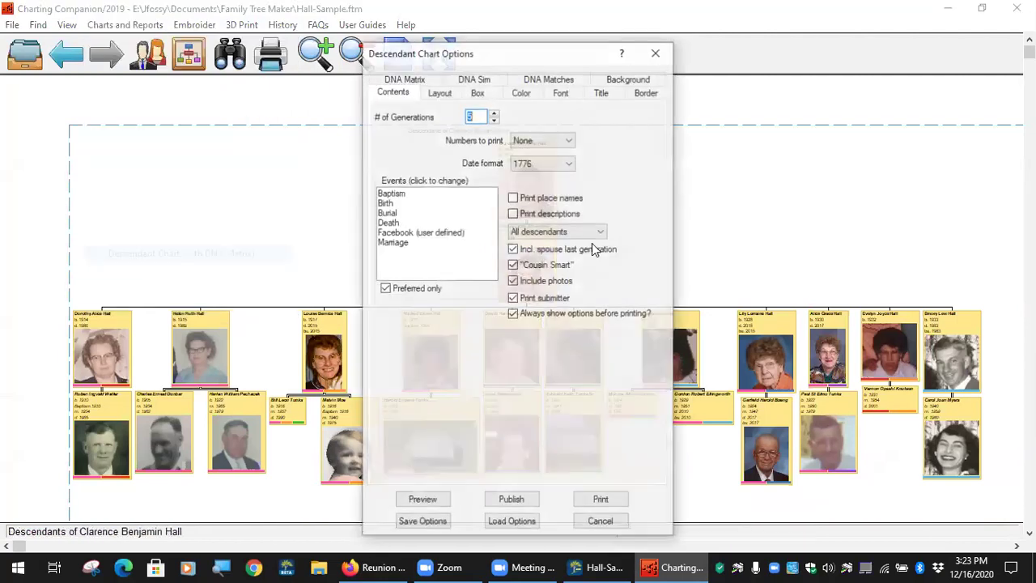
{"action": "left_click", "coordinate": [478, 92]}
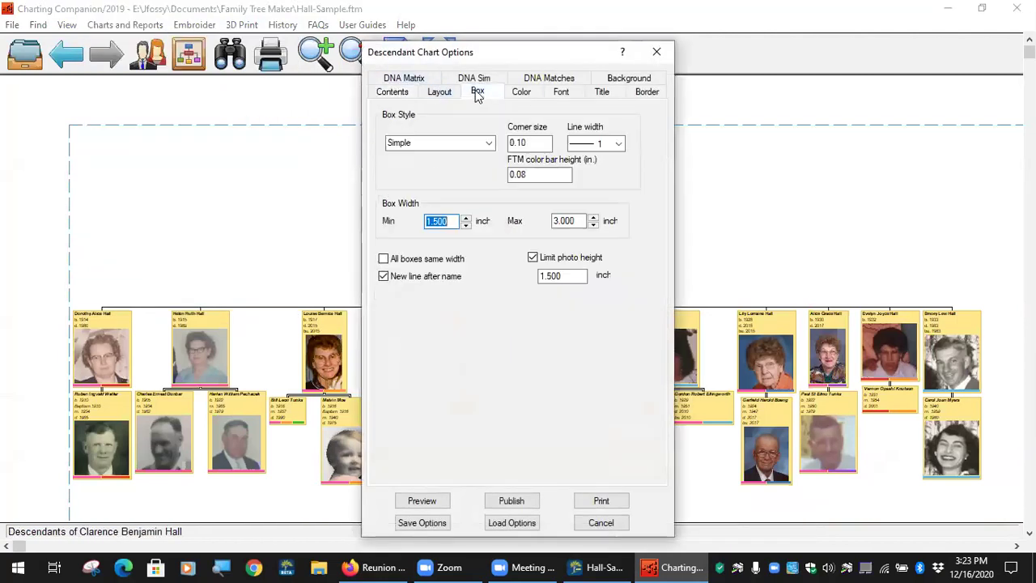
{"action": "left_click", "coordinate": [521, 91]}
{"action": "left_click", "coordinate": [474, 117]}
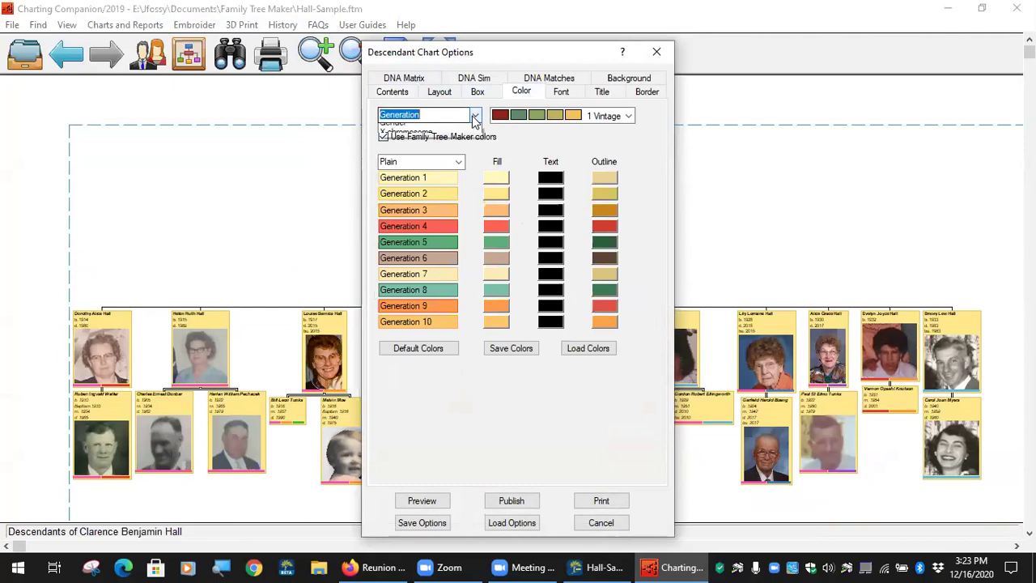
{"action": "left_click", "coordinate": [501, 180]}
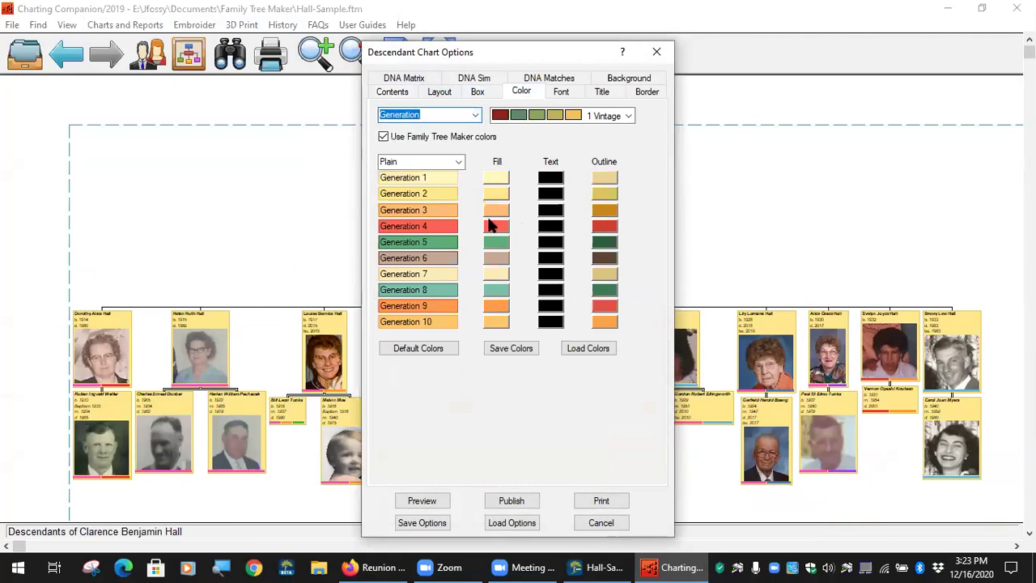
{"action": "left_click", "coordinate": [474, 118]}
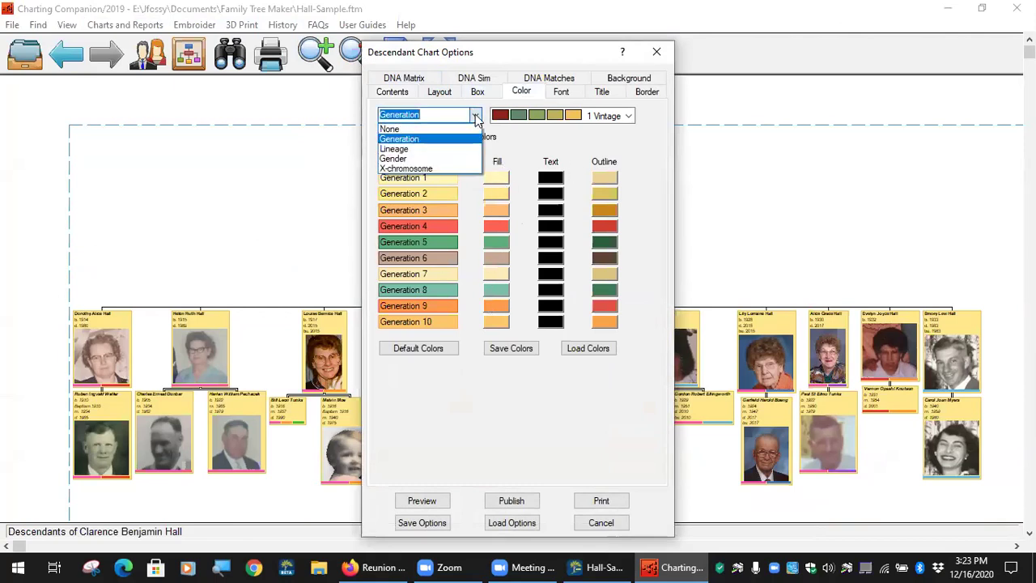
{"action": "left_click", "coordinate": [615, 121]}
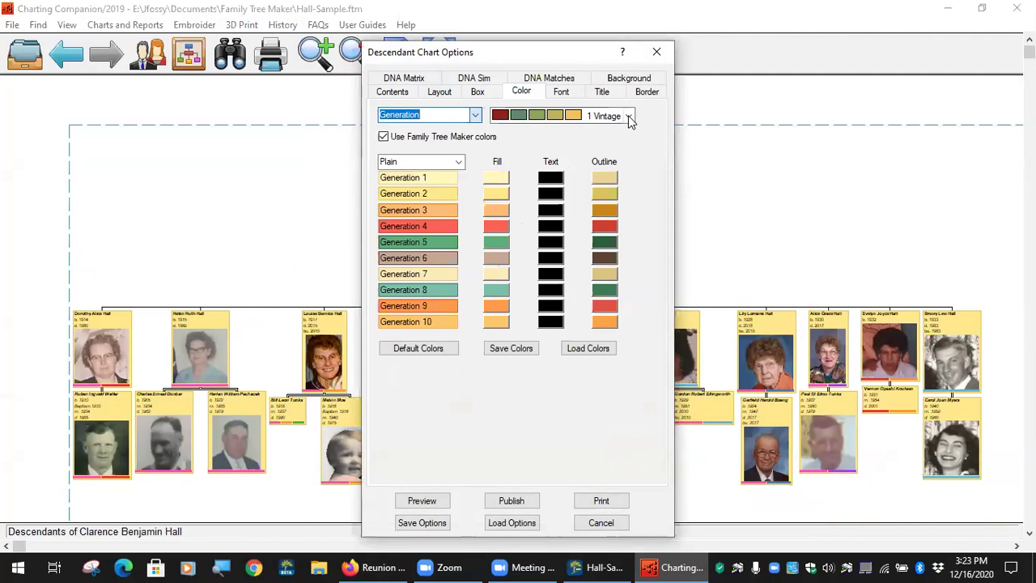
{"action": "left_click", "coordinate": [475, 115]}
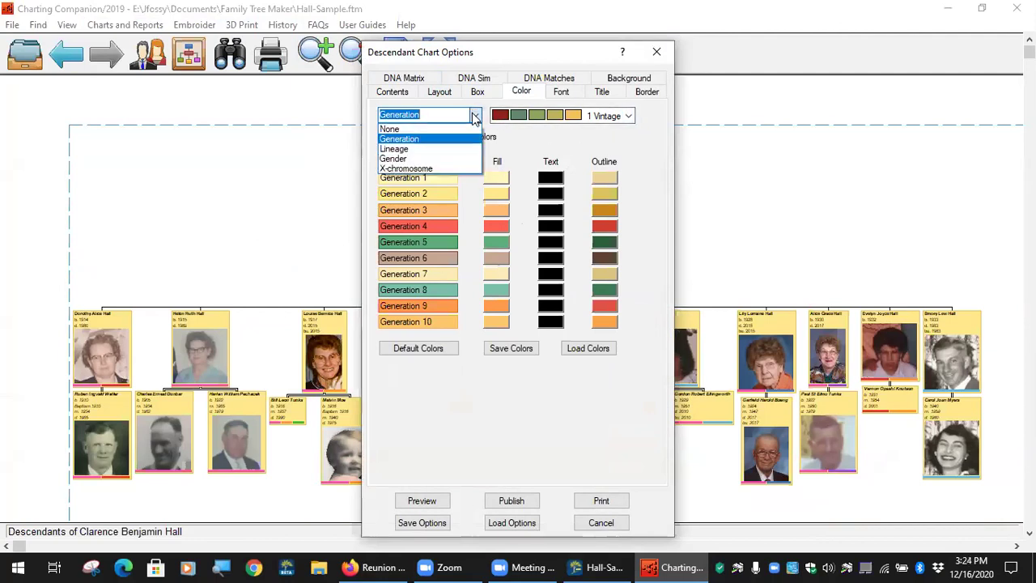
{"action": "left_click", "coordinate": [432, 150]}
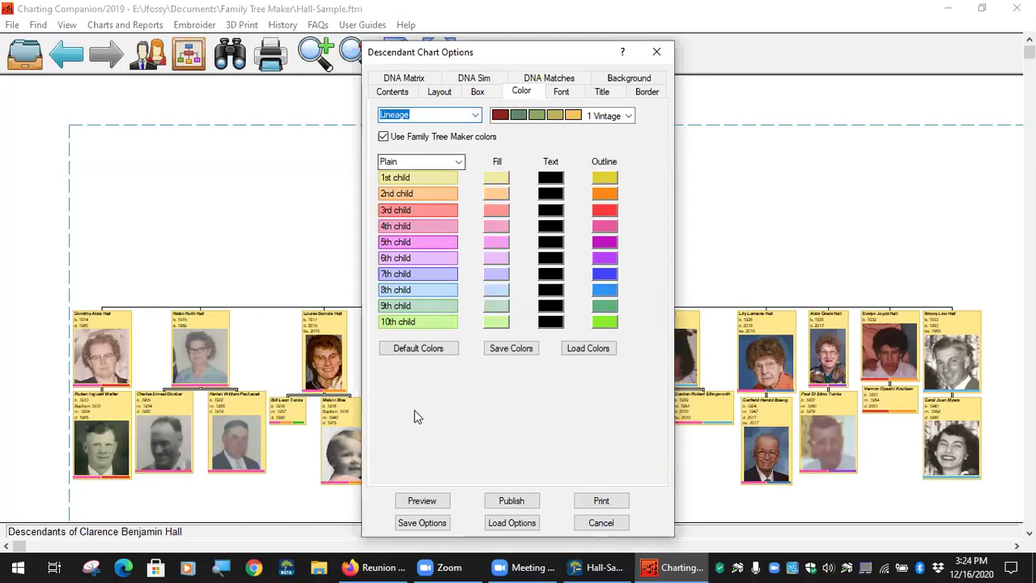
- Preview the descendant chart with the Lineage coloring scheme and examine all the children's branches
{"action": "left_click", "coordinate": [420, 500]}
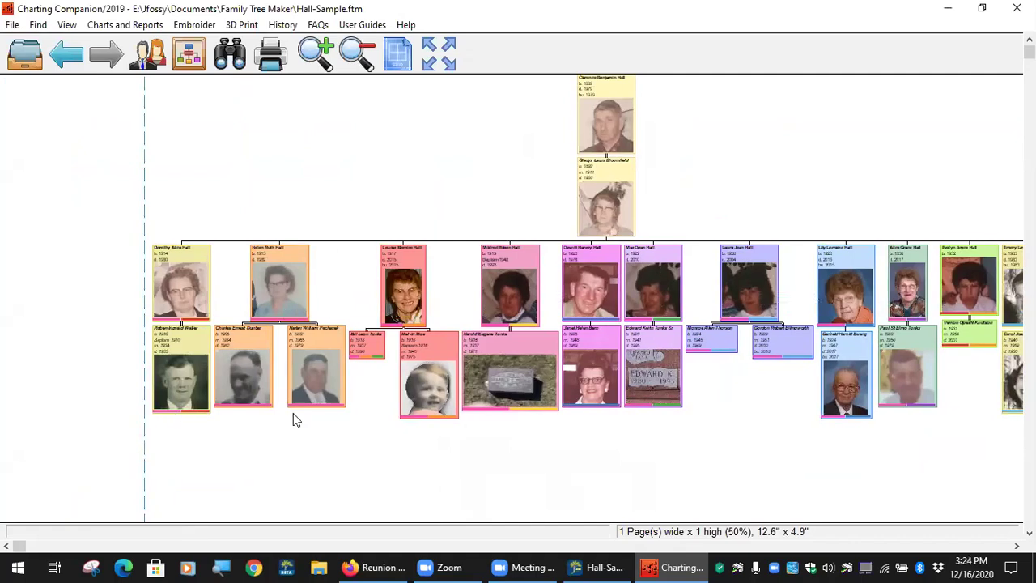
{"action": "left_click_drag", "start_coordinate": [770, 413], "coordinate": [645, 412]}
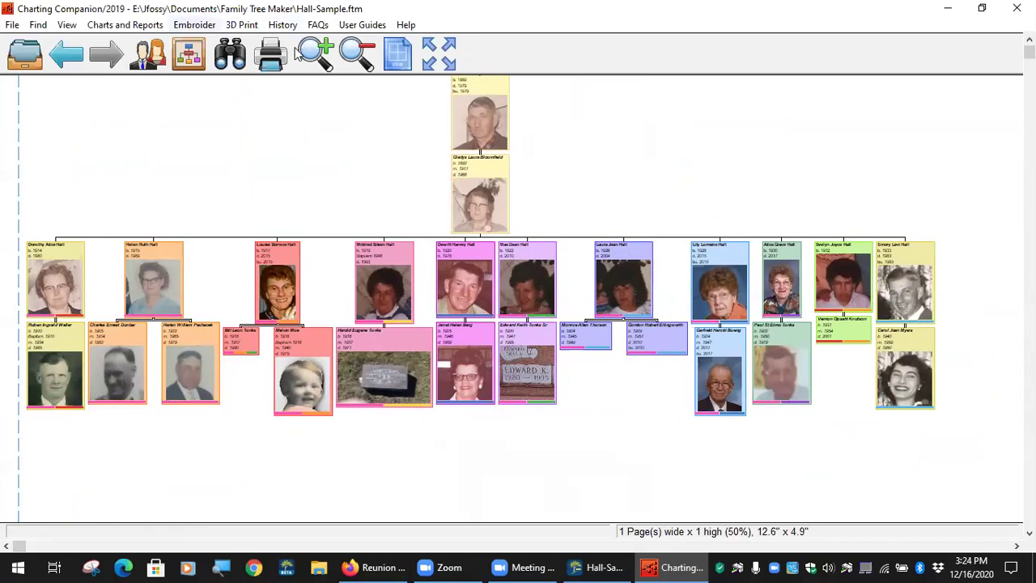
{"action": "left_click", "coordinate": [125, 25]}
{"action": "left_click", "coordinate": [203, 250]}
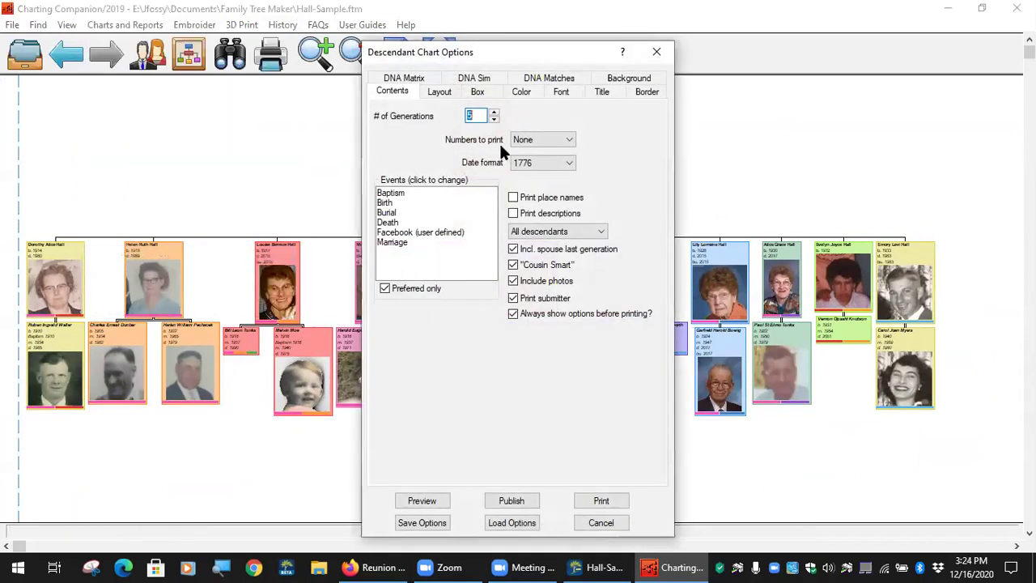
{"action": "left_click", "coordinate": [507, 94]}
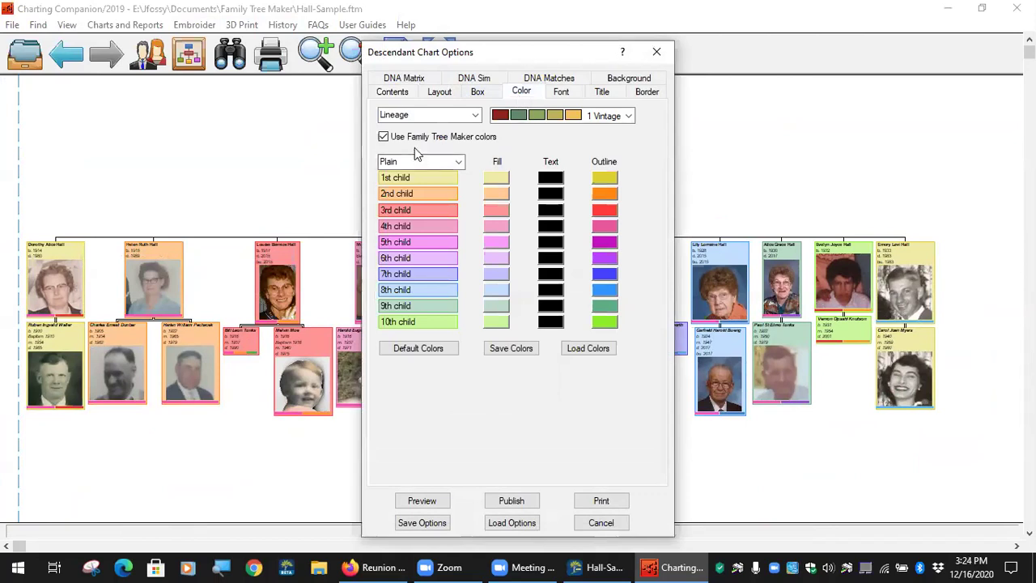
{"action": "left_click", "coordinate": [383, 136]}
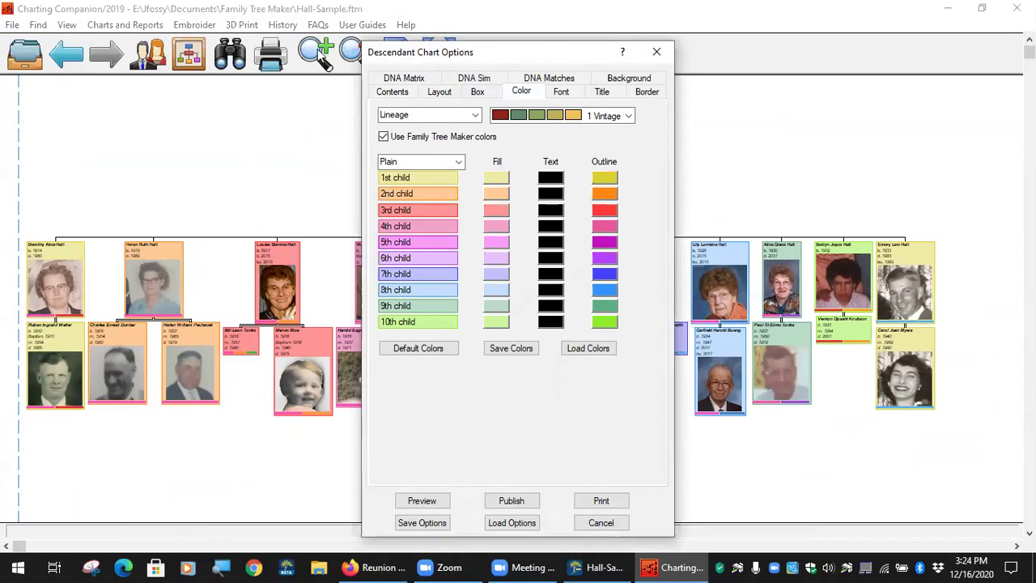
{"action": "left_click", "coordinate": [600, 522]}
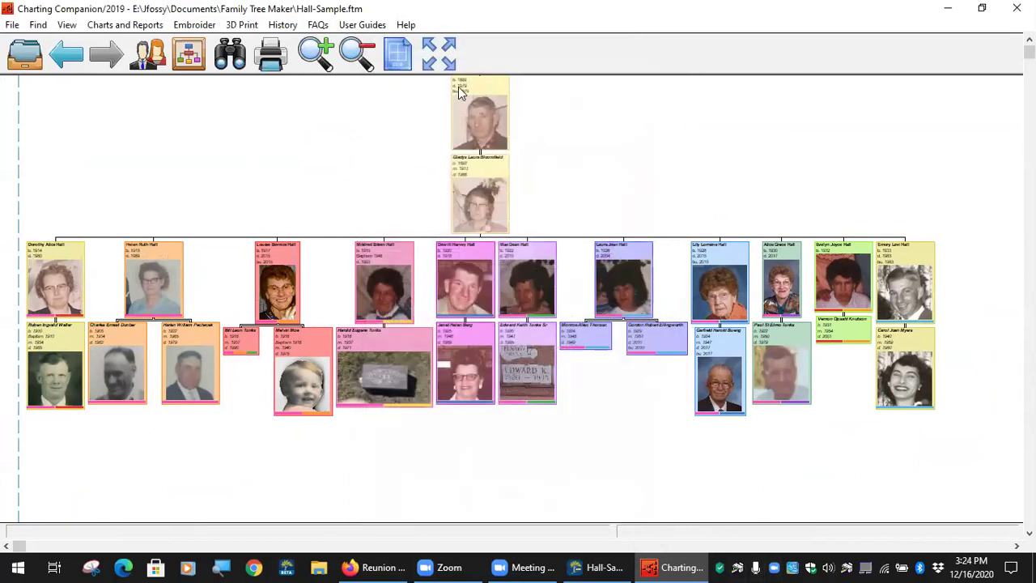
- Enlarge the chart preview to 100% and examine the color bars beneath the children's and spouses' boxes
{"action": "left_click", "coordinate": [319, 62]}
{"action": "left_click_drag", "start_coordinate": [277, 185], "coordinate": [854, 106]}
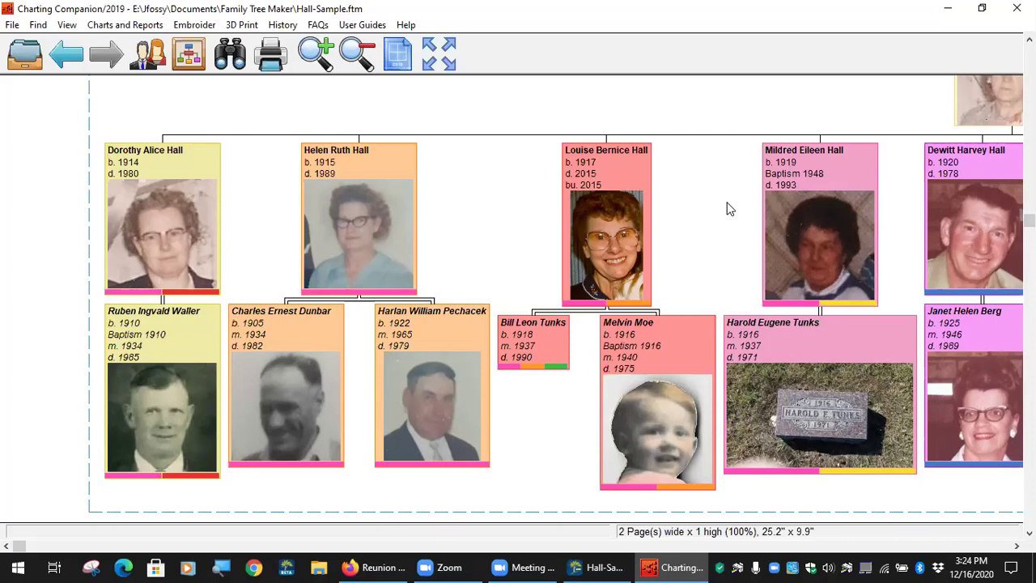
{"action": "left_click_drag", "start_coordinate": [726, 206], "coordinate": [536, 206]}
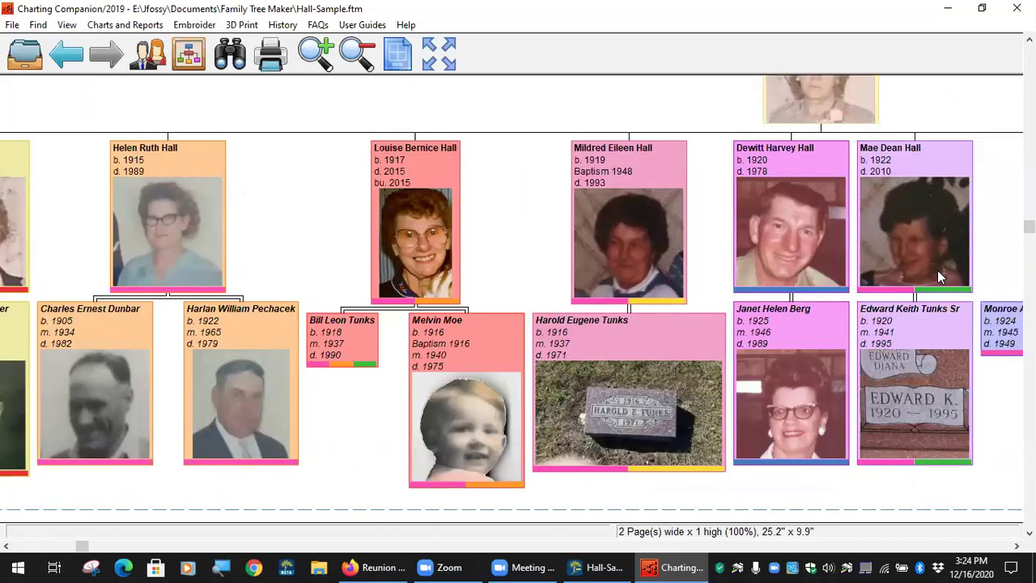
- Turn off the Family Tree Maker colors for the descendant chart and preview the children's branches
{"action": "left_click", "coordinate": [141, 26]}
{"action": "left_click", "coordinate": [182, 252]}
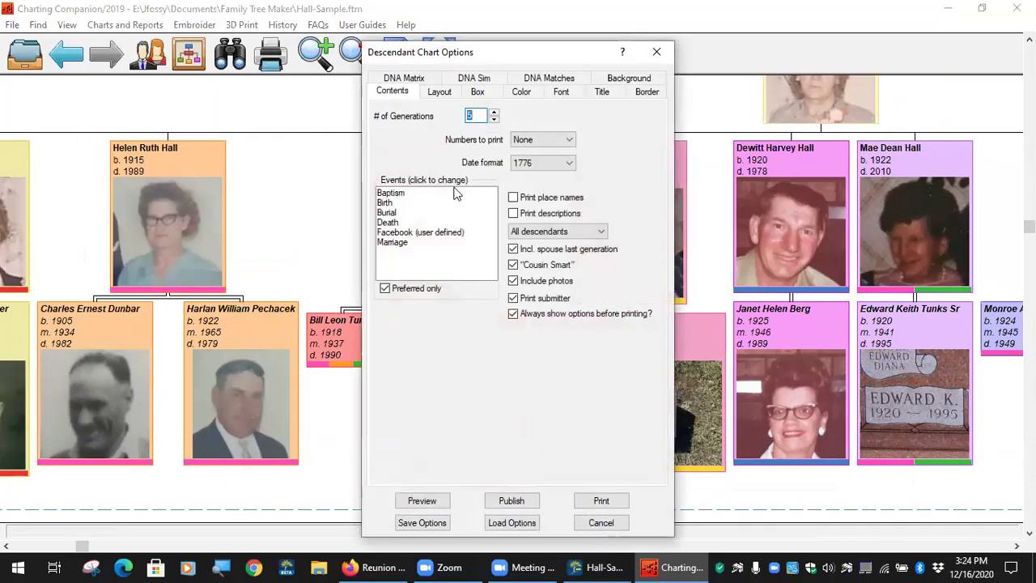
{"action": "left_click", "coordinate": [521, 91]}
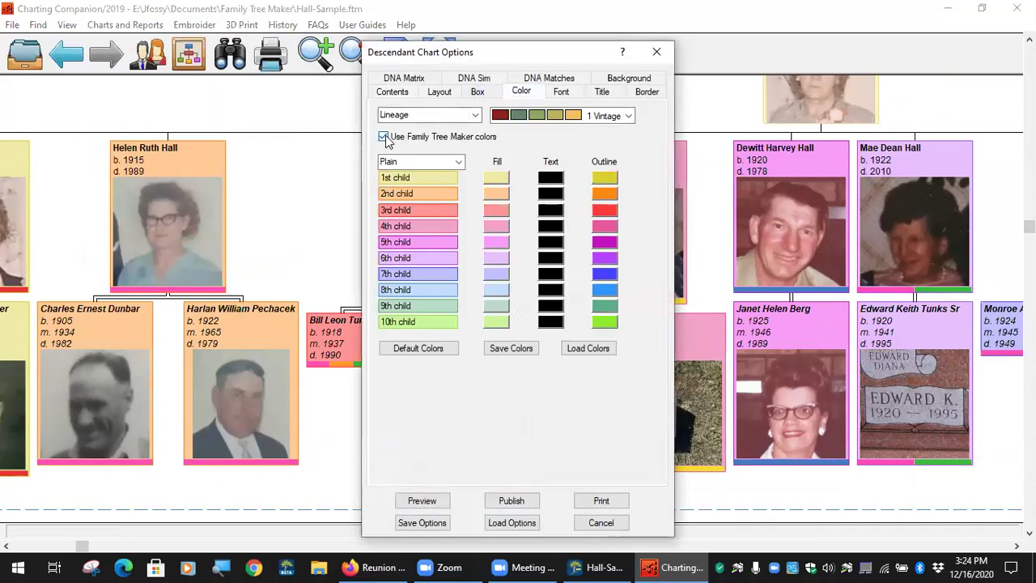
{"action": "left_click", "coordinate": [422, 500]}
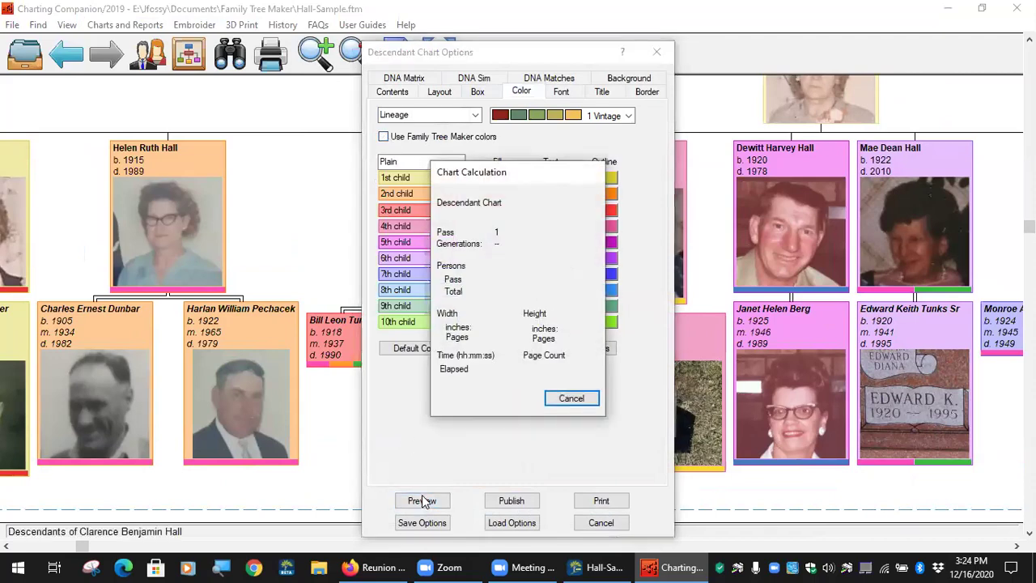
{"action": "scroll", "coordinate": [369, 326], "scroll_direction": "down", "scroll_amount": 2}
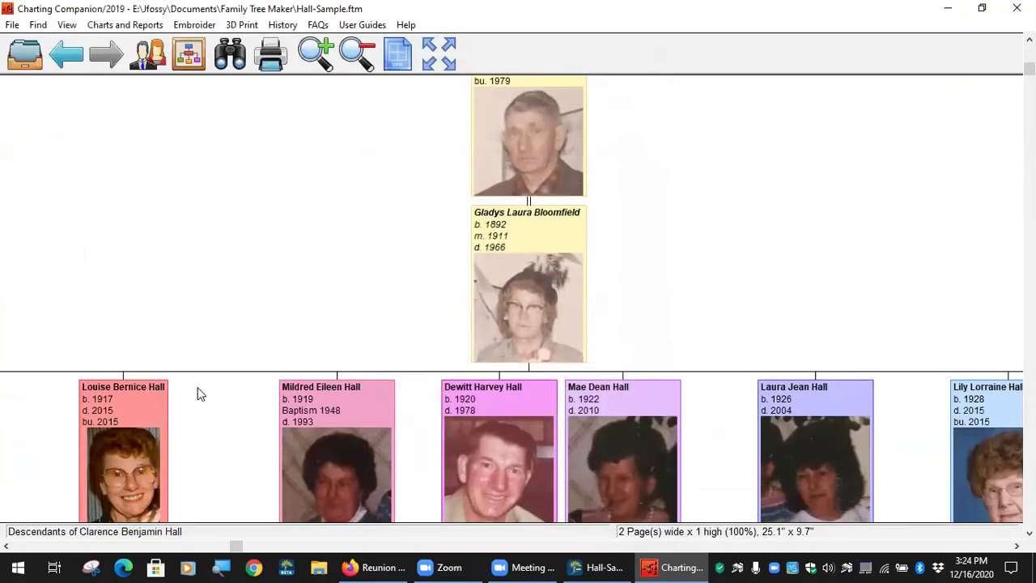
{"action": "left_click_drag", "start_coordinate": [199, 393], "coordinate": [494, 188]}
{"action": "left_click_drag", "start_coordinate": [68, 267], "coordinate": [306, 259]}
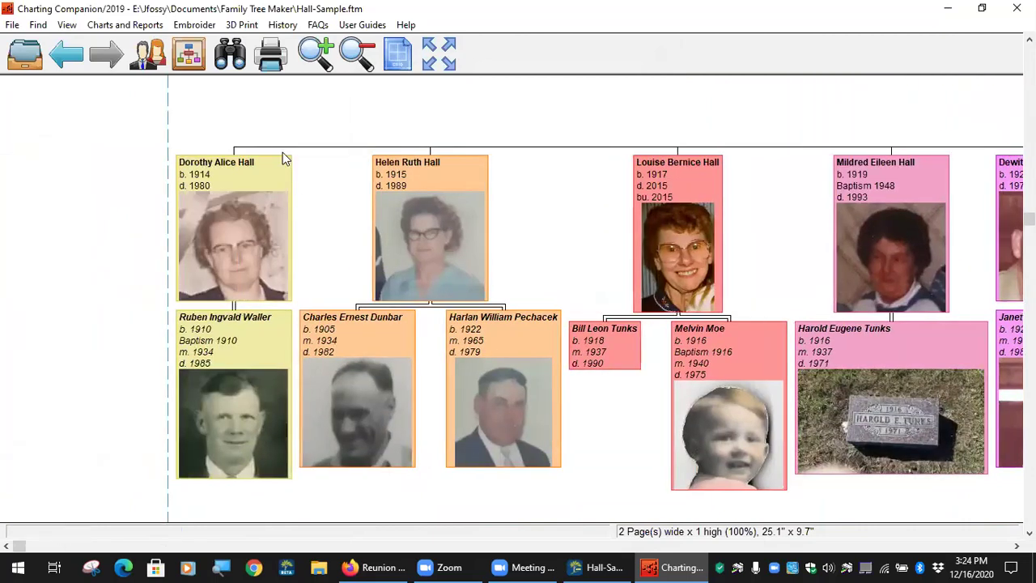
- Set the descendant chart's coloring scheme to Gender and preview the chart
{"action": "left_click", "coordinate": [140, 26]}
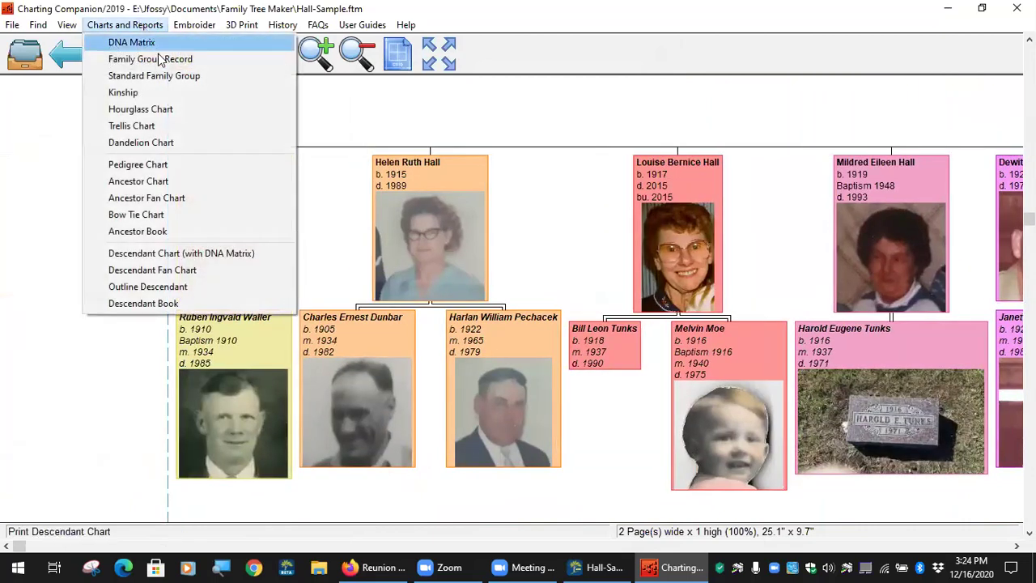
{"action": "left_click", "coordinate": [217, 253]}
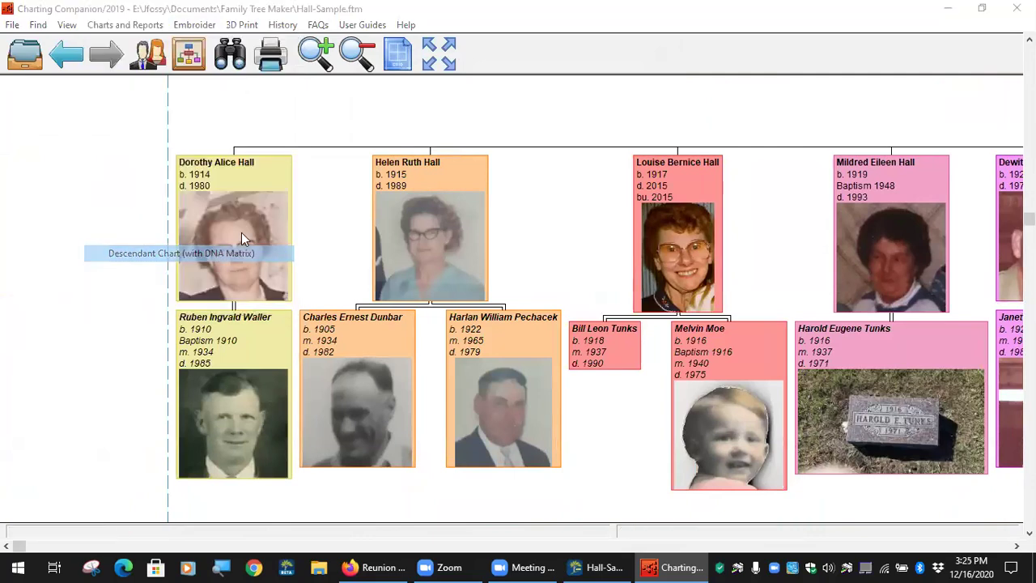
{"action": "left_click", "coordinate": [526, 93]}
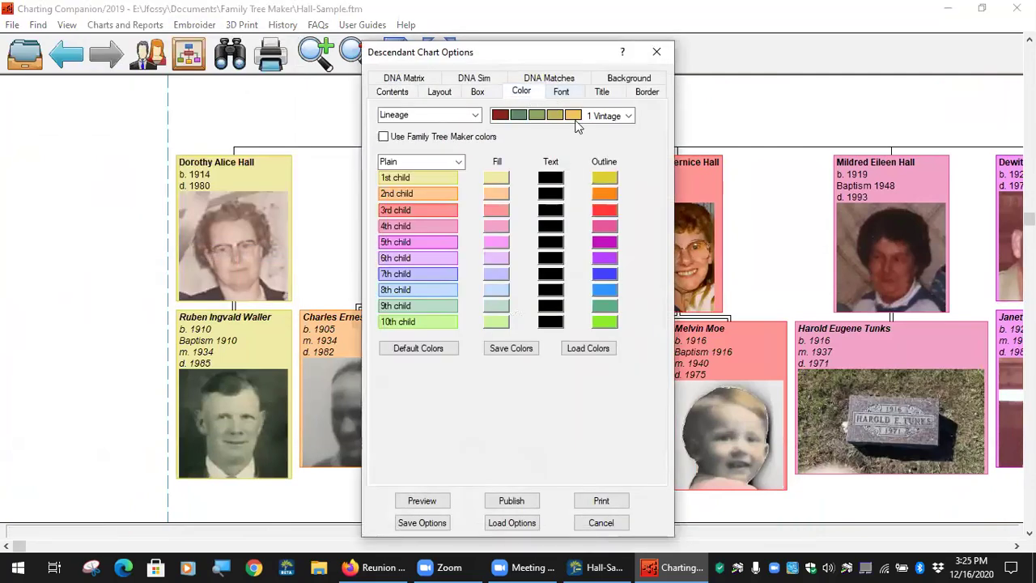
{"action": "left_click", "coordinate": [476, 116]}
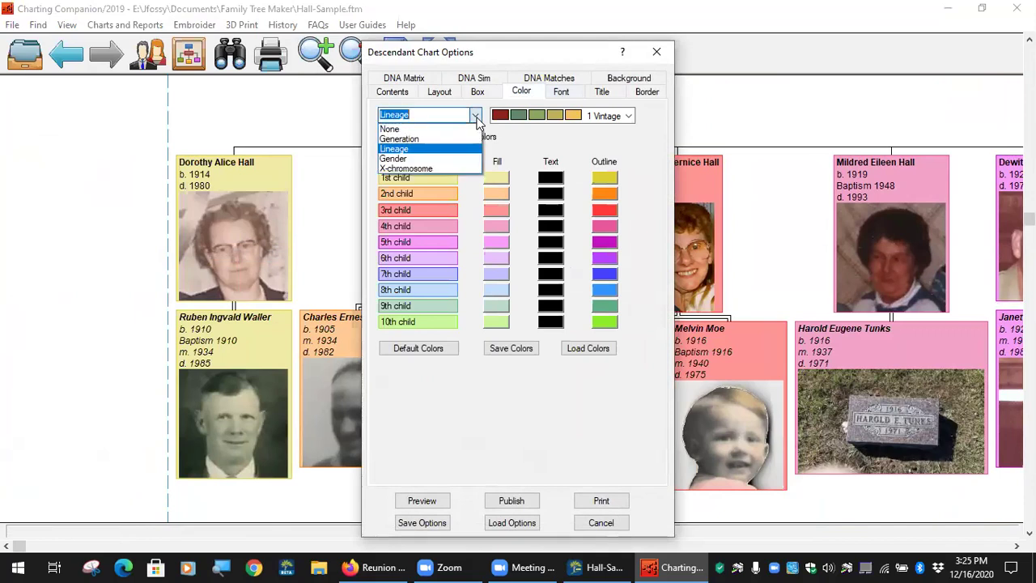
{"action": "left_click", "coordinate": [466, 159]}
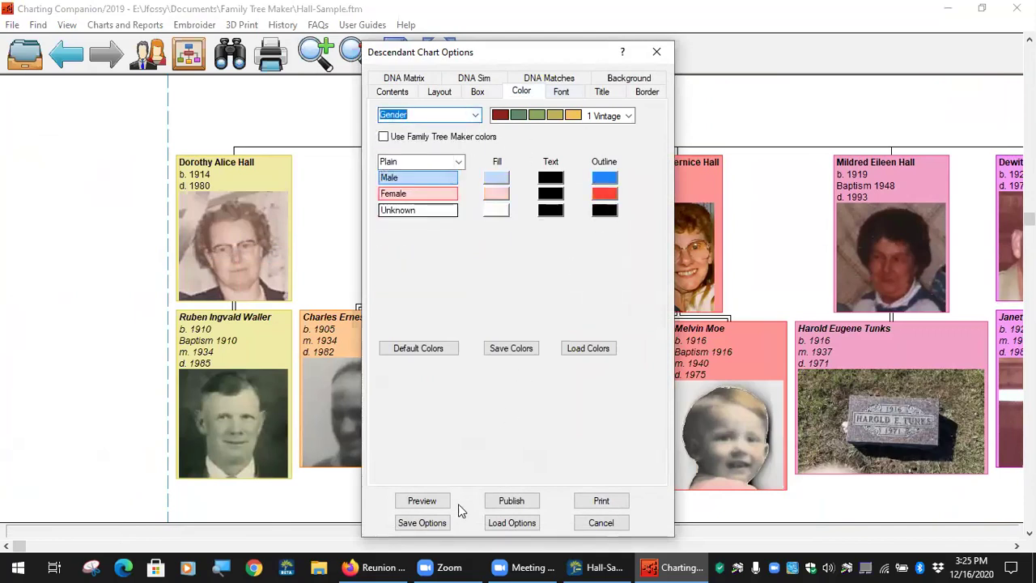
{"action": "left_click", "coordinate": [425, 501]}
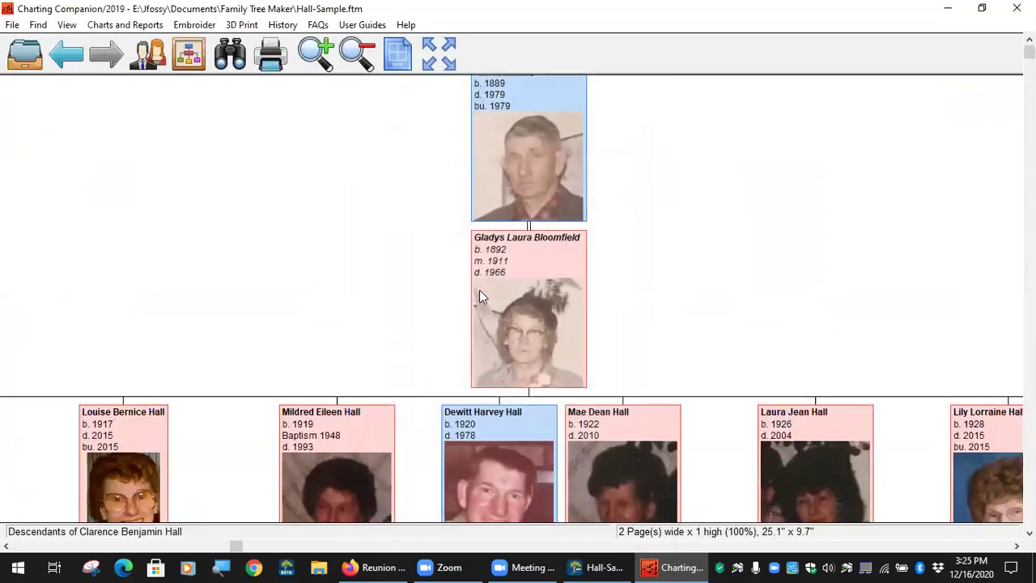
{"action": "scroll", "coordinate": [396, 267], "scroll_direction": "down", "scroll_amount": 2}
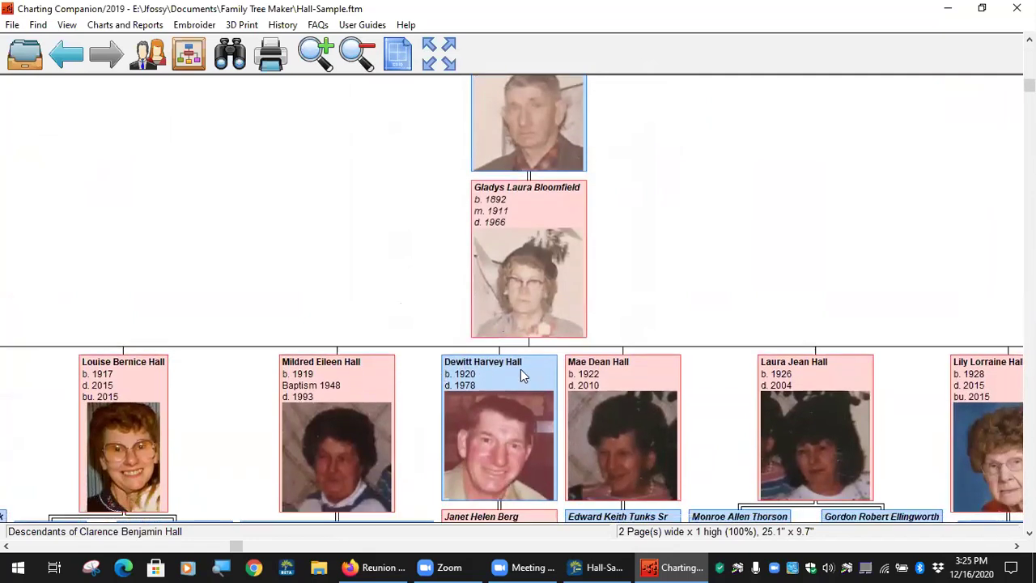
- Try repositioning the fifth daughter's box with her spouse's box, and realign the mother's box beneath the father's
{"action": "left_click_drag", "start_coordinate": [589, 386], "coordinate": [512, 268]}
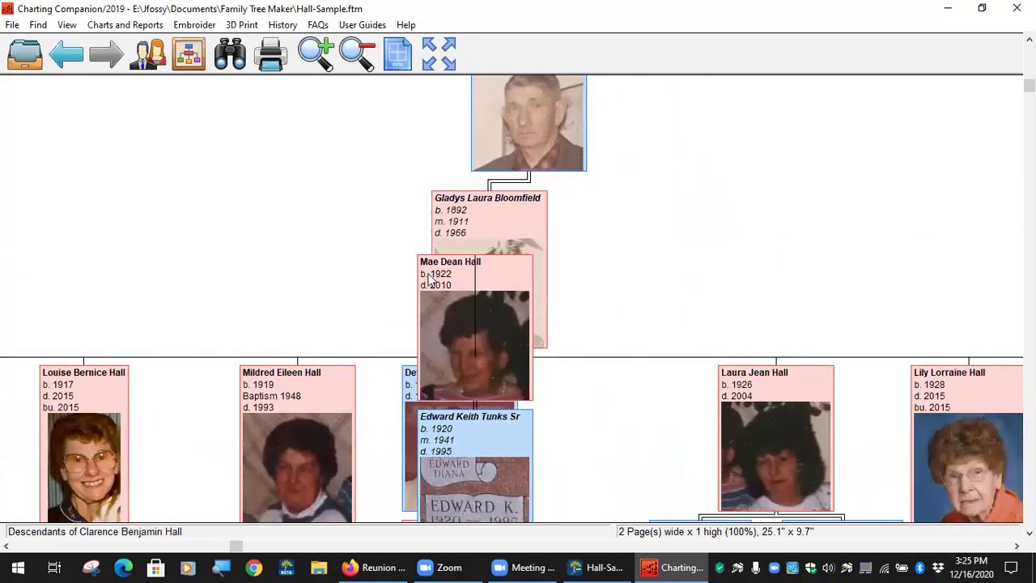
{"action": "left_click_drag", "start_coordinate": [425, 268], "coordinate": [573, 376]}
{"action": "left_click_drag", "start_coordinate": [521, 210], "coordinate": [562, 210]}
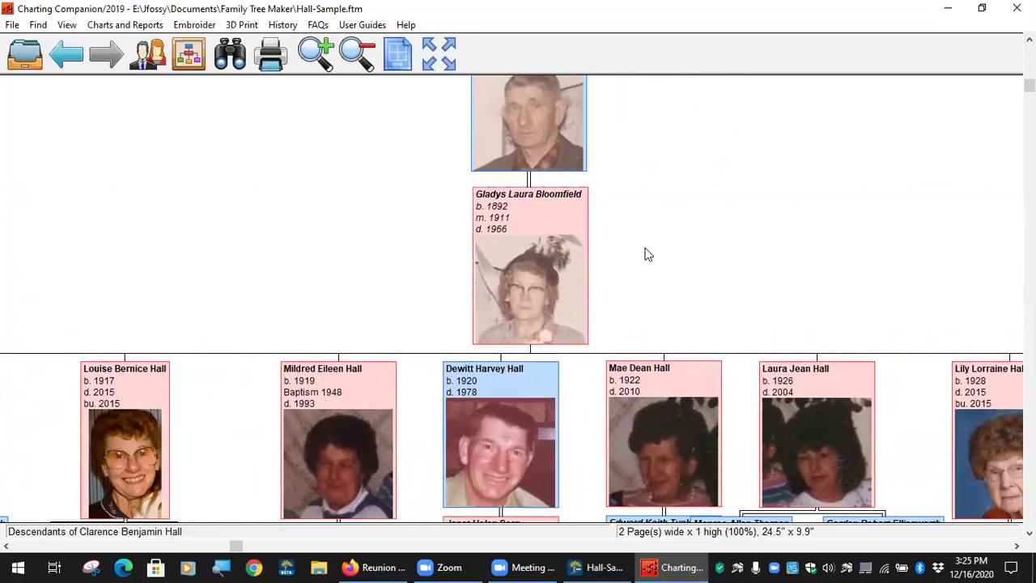
- Reopen the descendant chart options and review the font, title and border settings
{"action": "left_click", "coordinate": [127, 26]}
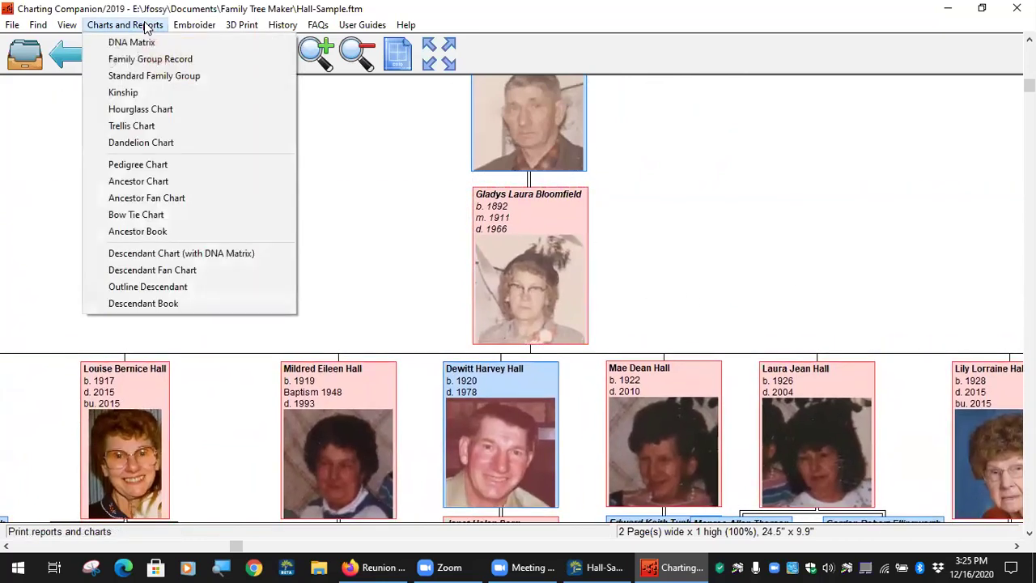
{"action": "left_click", "coordinate": [213, 254]}
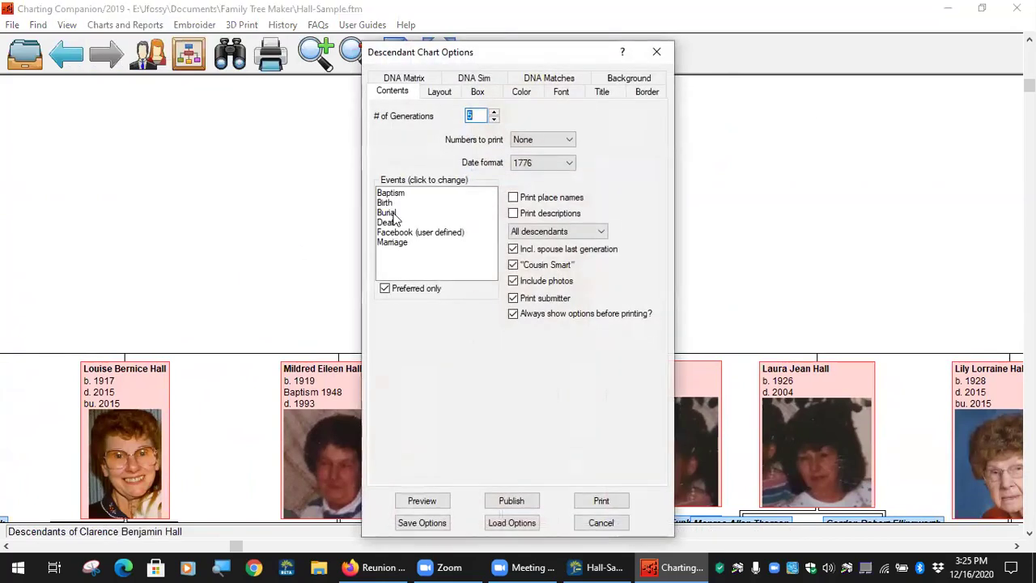
{"action": "left_click", "coordinate": [559, 97]}
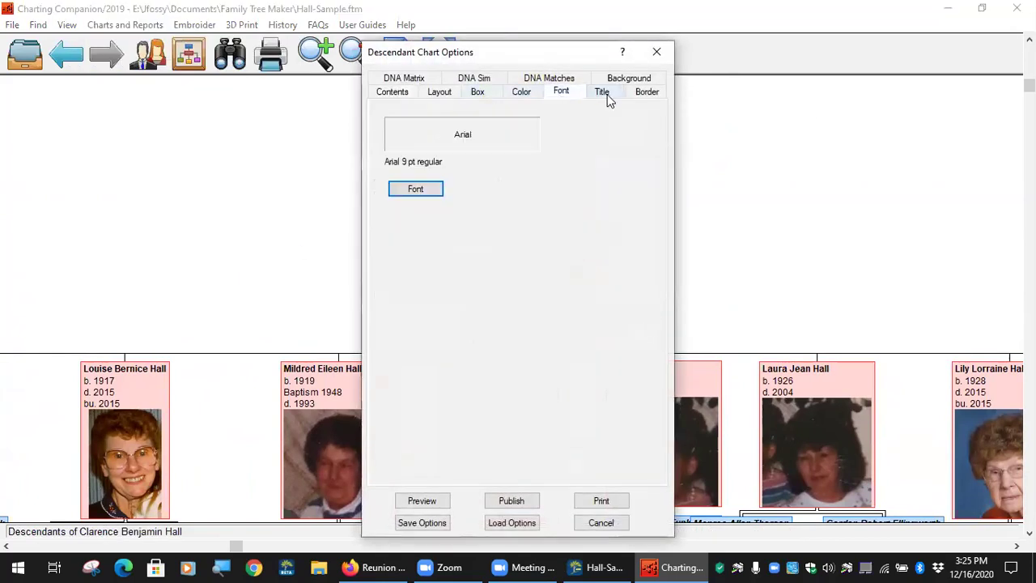
{"action": "left_click", "coordinate": [602, 94]}
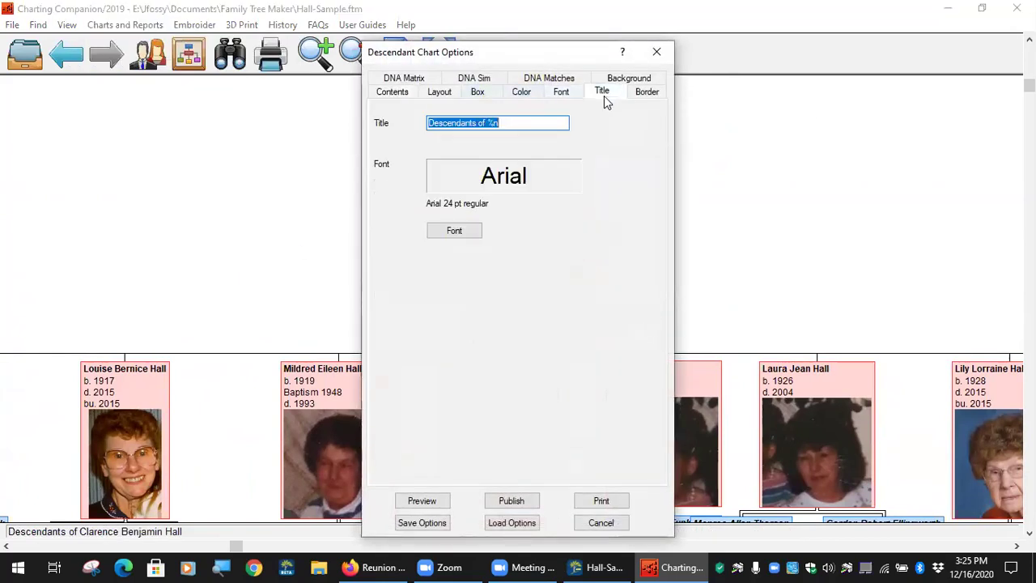
{"action": "left_click", "coordinate": [506, 124]}
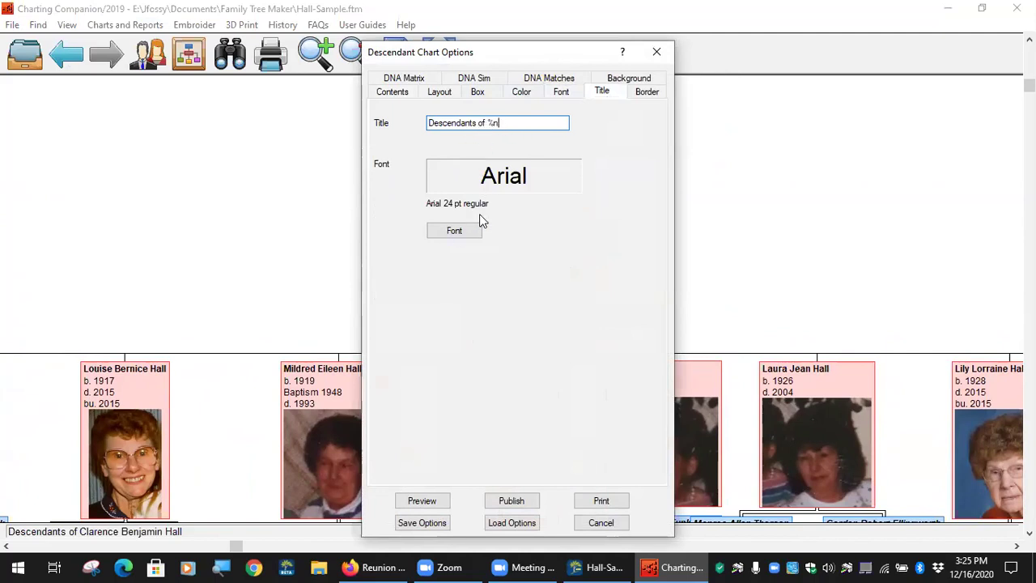
{"action": "left_click", "coordinate": [645, 94]}
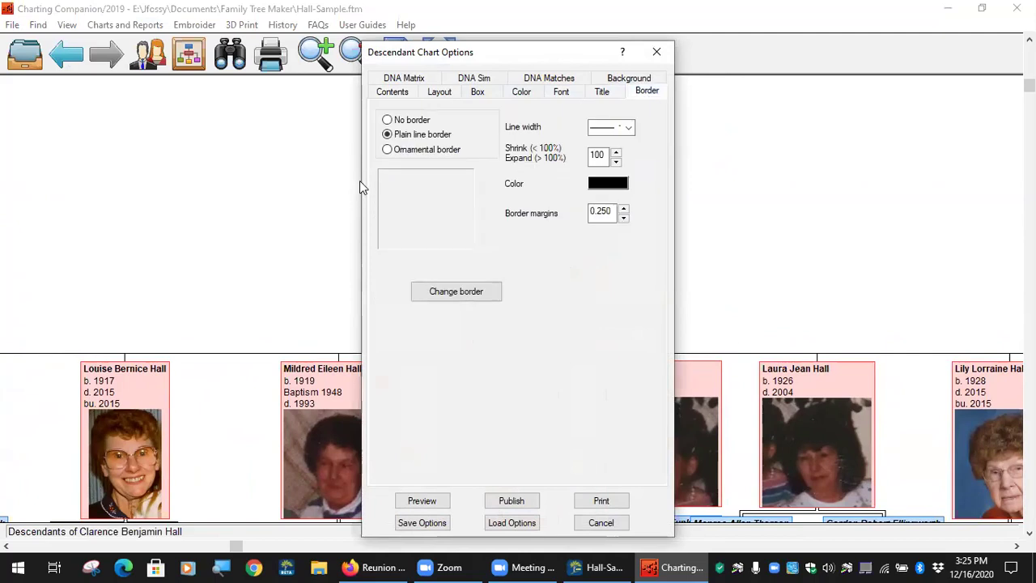
- Check the chart's background settings and browse for a background image without choosing one
{"action": "left_click", "coordinate": [628, 77]}
{"action": "left_click", "coordinate": [596, 173]}
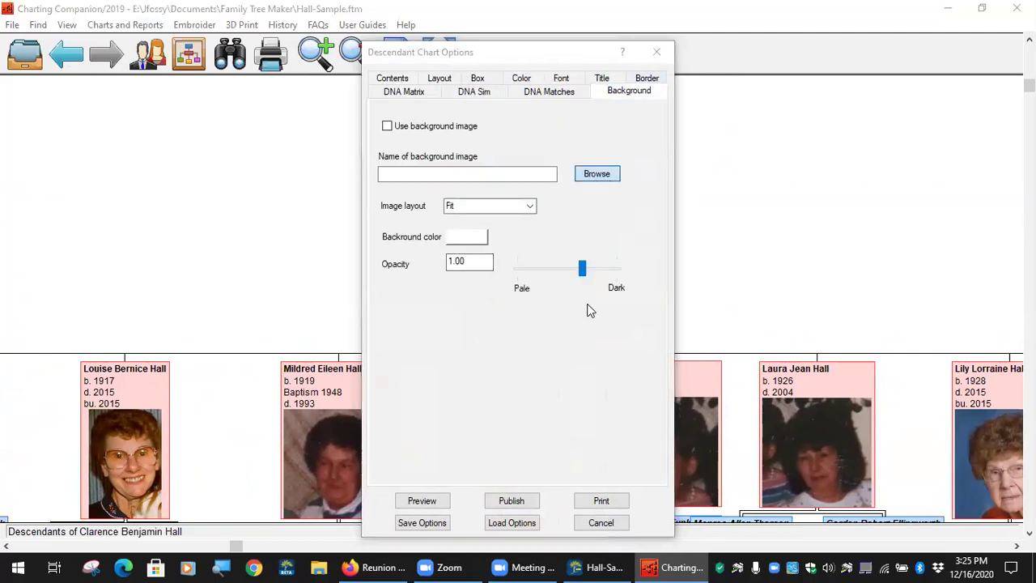
{"action": "scroll", "coordinate": [573, 397], "scroll_direction": "down", "scroll_amount": 4}
{"action": "scroll", "coordinate": [655, 437], "scroll_direction": "up", "scroll_amount": 4}
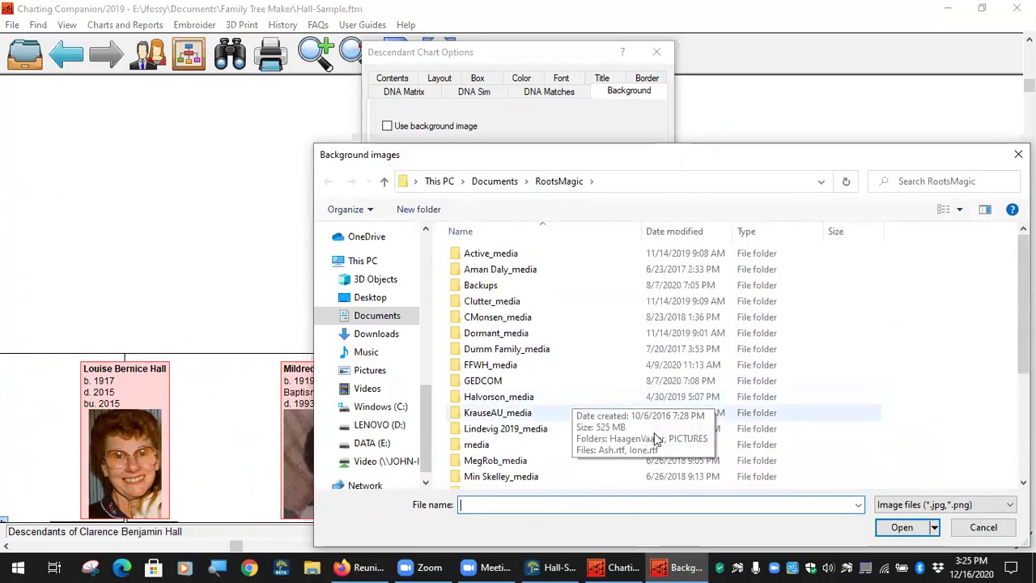
{"action": "left_click", "coordinate": [991, 530]}
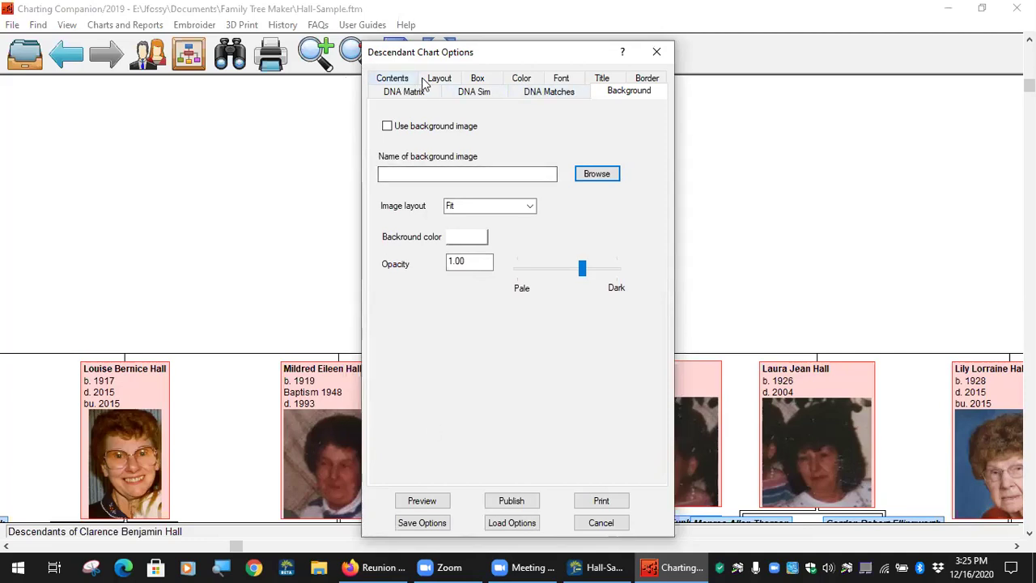
- Preview the descendant chart and fit it to the page by changing the page size to 26.67 wide by 11.64 high
{"action": "left_click", "coordinate": [426, 498]}
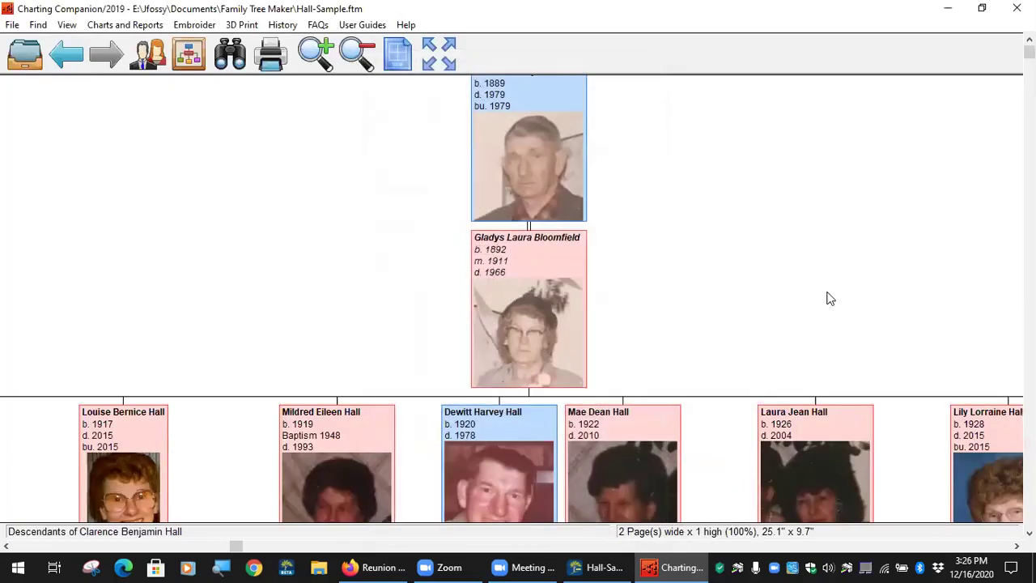
{"action": "left_click_drag", "start_coordinate": [829, 299], "coordinate": [478, 181]}
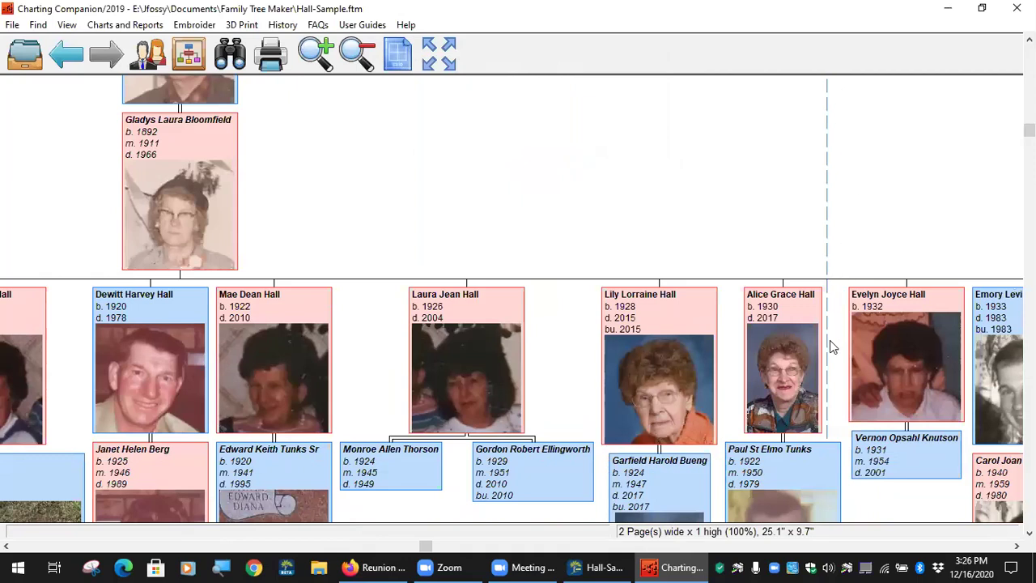
{"action": "left_click_drag", "start_coordinate": [830, 437], "coordinate": [615, 109]}
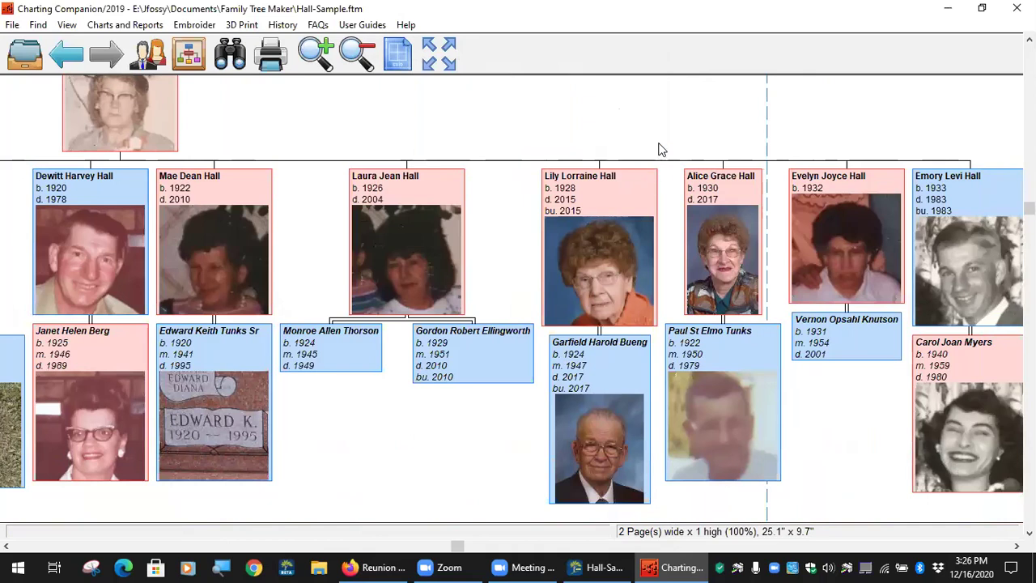
{"action": "left_click", "coordinate": [445, 65]}
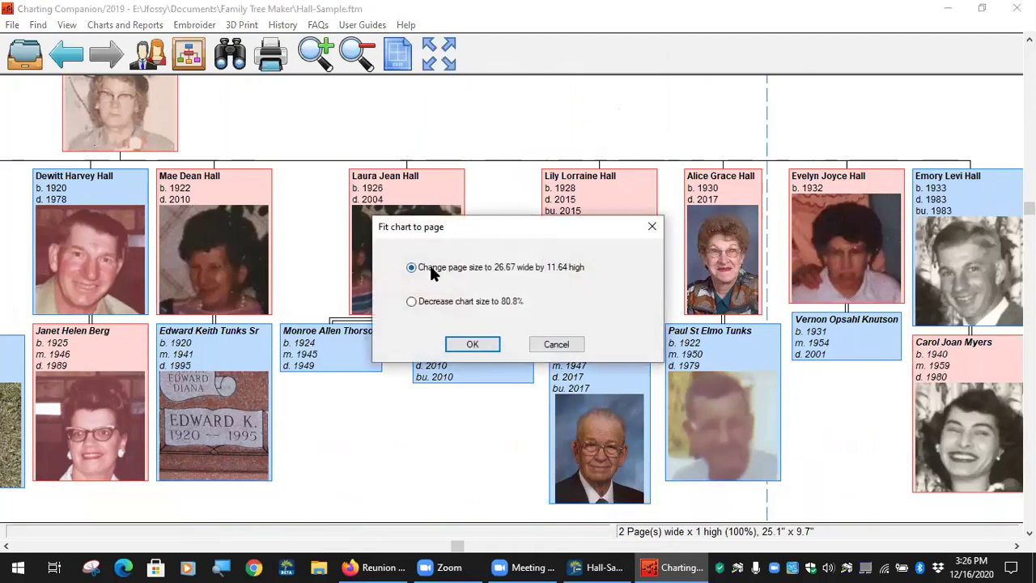
{"action": "left_click", "coordinate": [473, 344]}
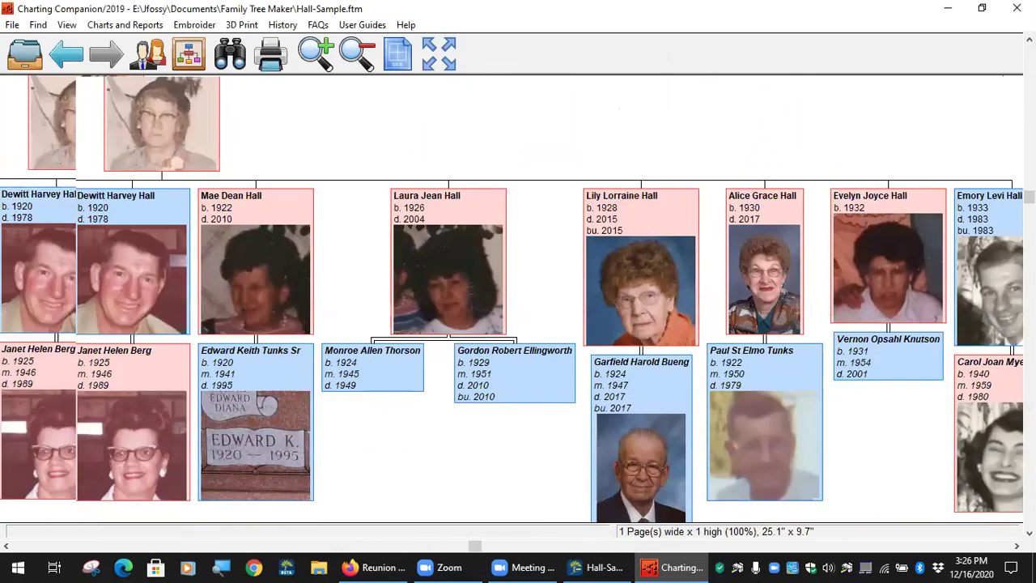
- Start publishing the descendant chart and review the available output file types, keeping PDF document (*.pdf) selected
{"action": "left_click", "coordinate": [123, 26]}
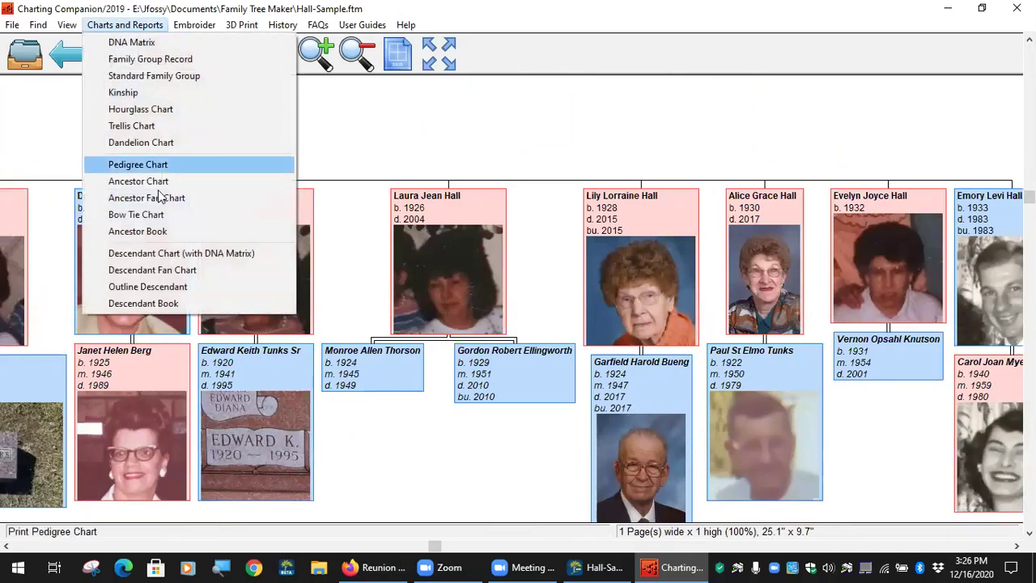
{"action": "left_click", "coordinate": [154, 254]}
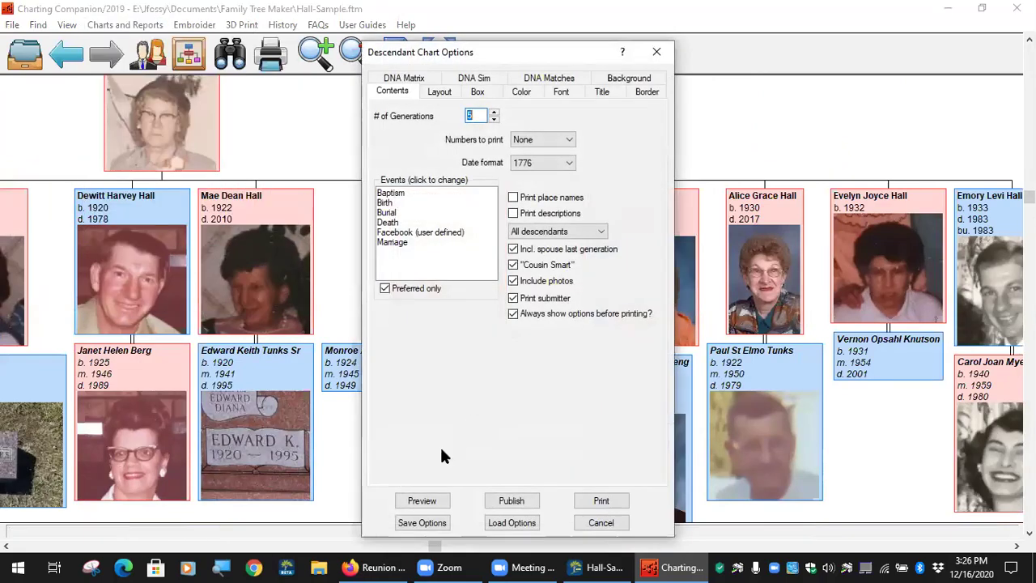
{"action": "left_click", "coordinate": [511, 501]}
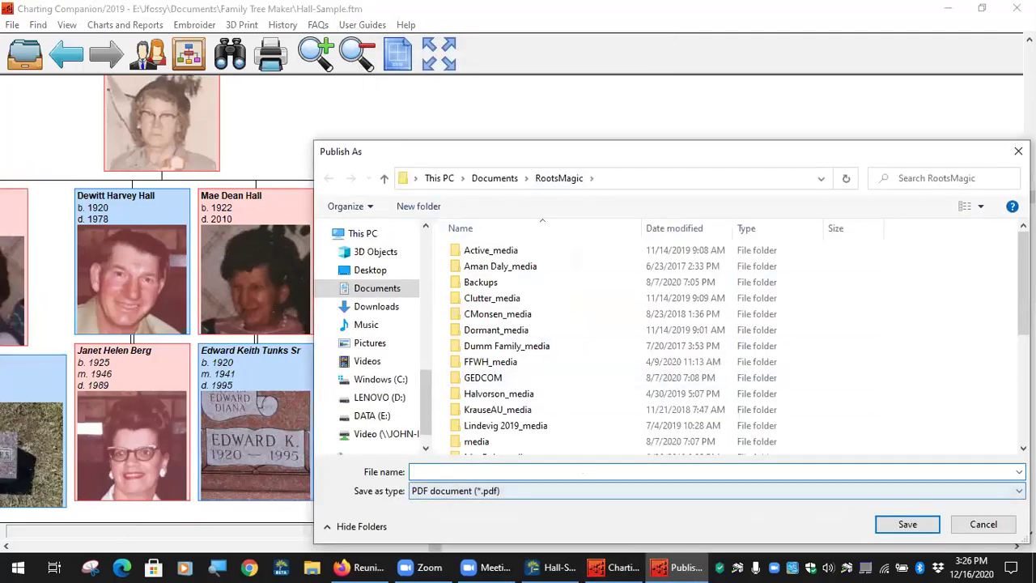
{"action": "left_click", "coordinate": [654, 489]}
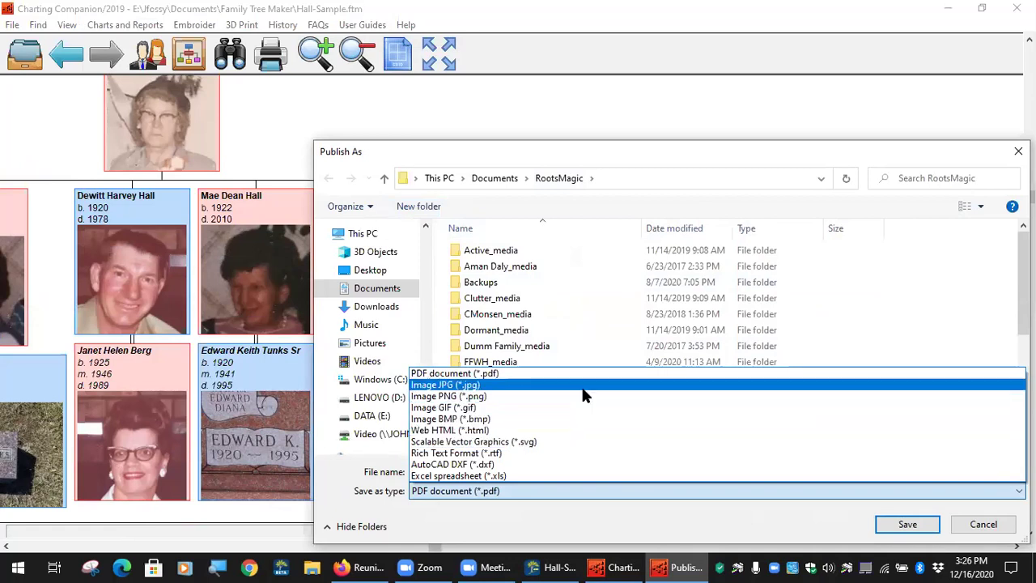
{"action": "left_click", "coordinate": [475, 375]}
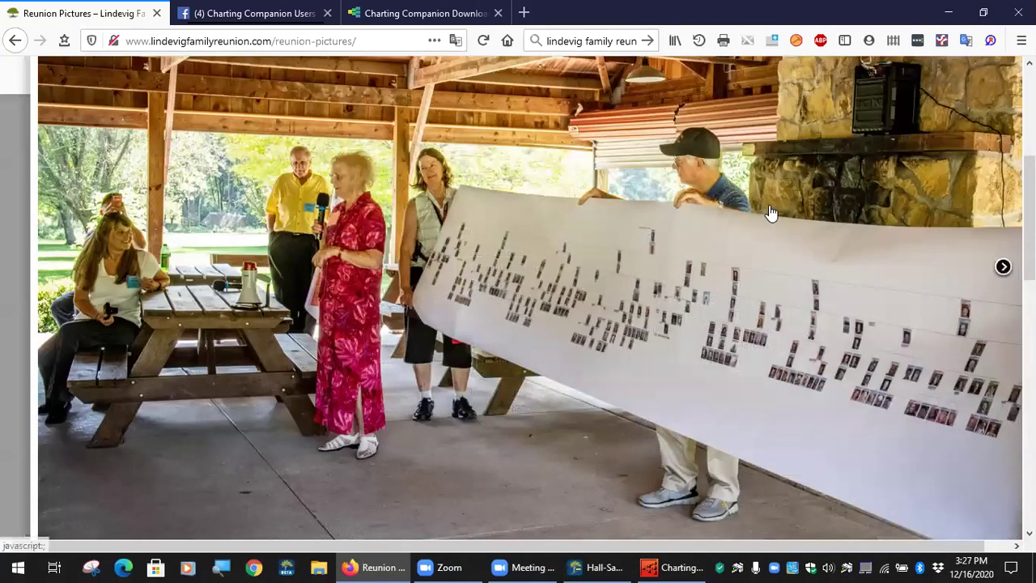
- Return to Charting Companion and check the choices for fitting the chart to the page, leaving them unapplied
{"action": "left_click", "coordinate": [665, 566]}
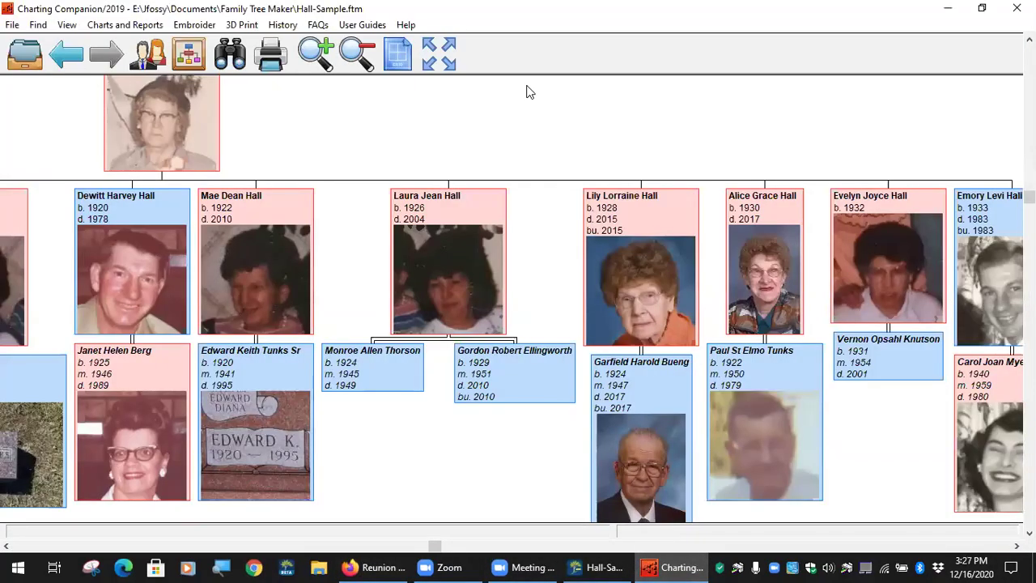
{"action": "left_click", "coordinate": [431, 68]}
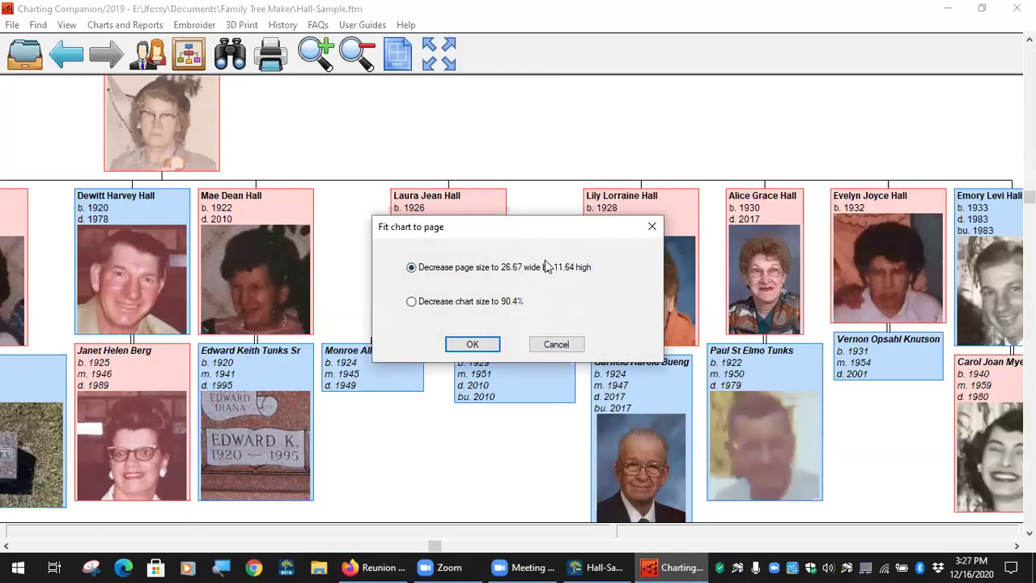
{"action": "left_click", "coordinate": [555, 344]}
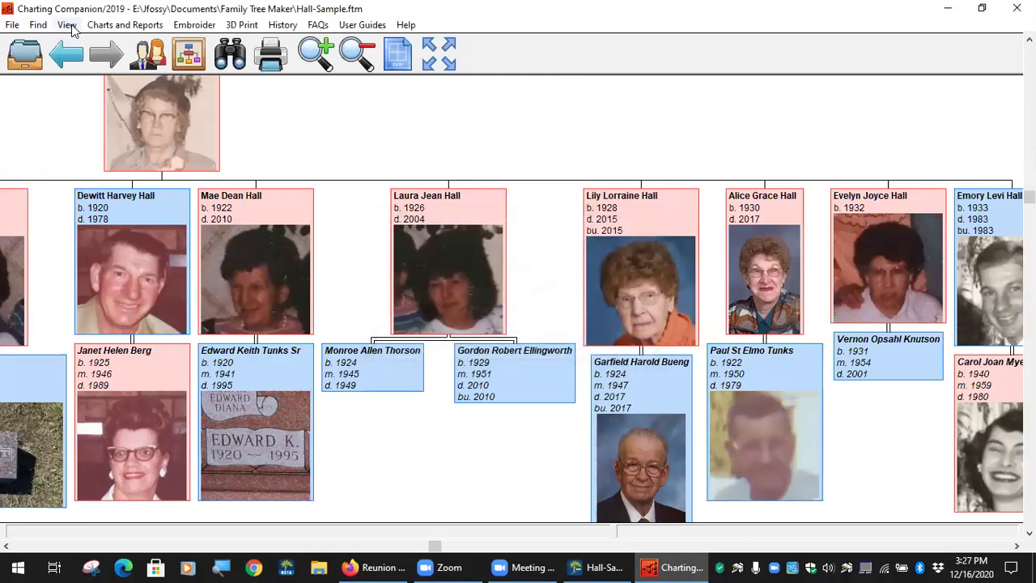
- Publish the descendant chart as a PDF document named test
{"action": "left_click", "coordinate": [124, 24]}
{"action": "left_click", "coordinate": [191, 259]}
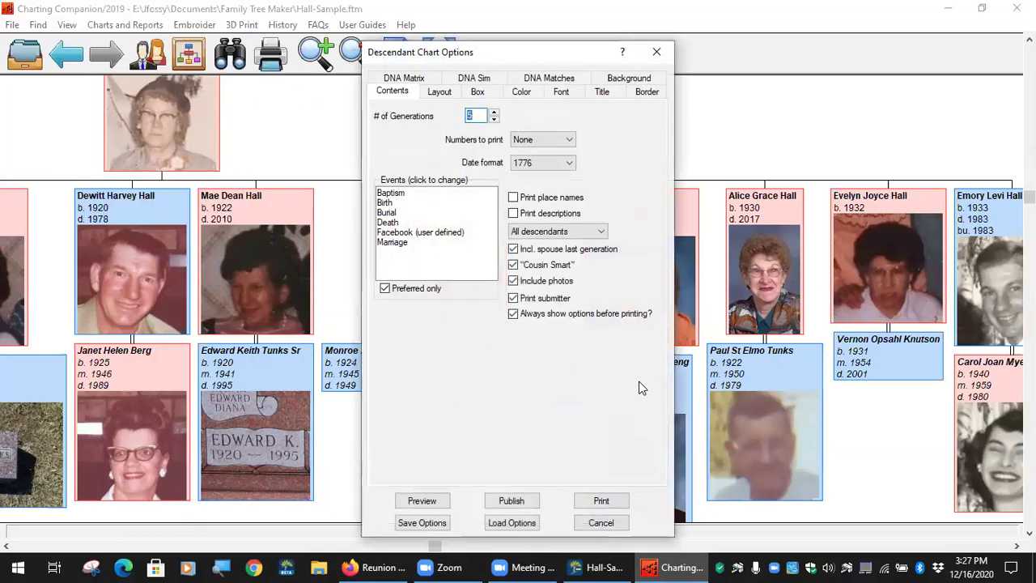
{"action": "left_click", "coordinate": [512, 500]}
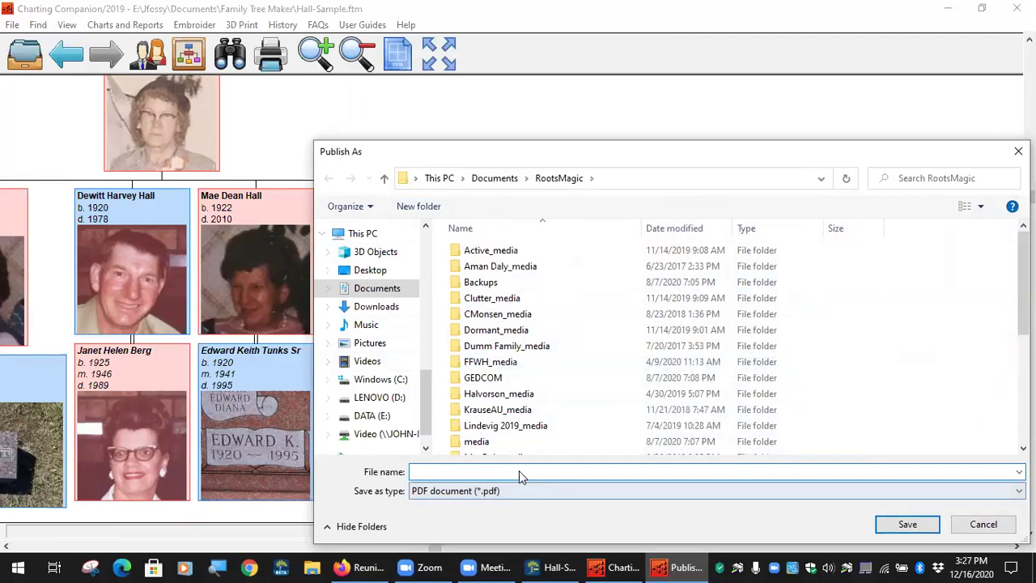
{"action": "type", "text": "test"}
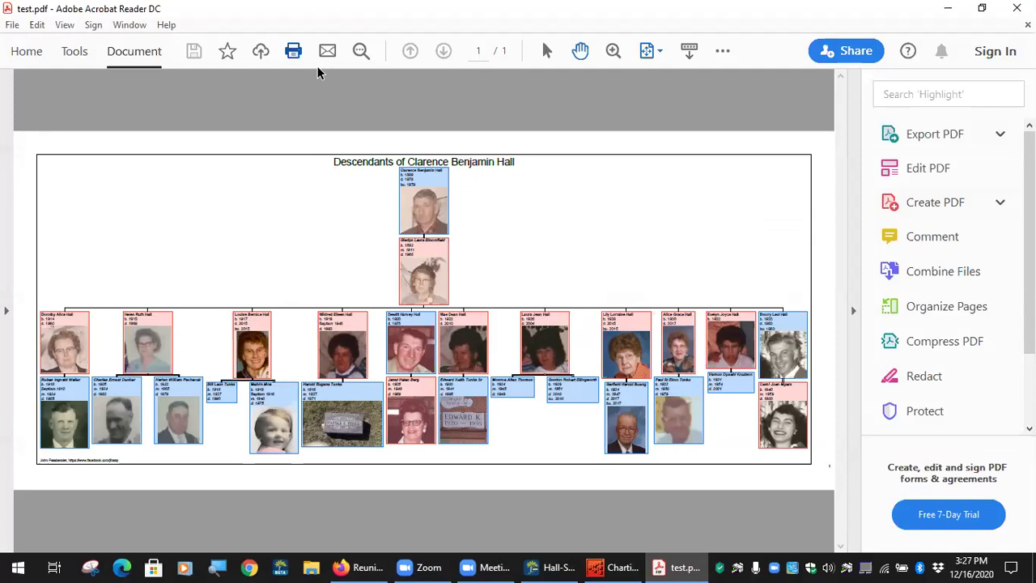
- Compare the fitted and tiled Poster print settings for the published PDF, cancel printing and close the document
{"action": "key", "text": "ctrl+p"}
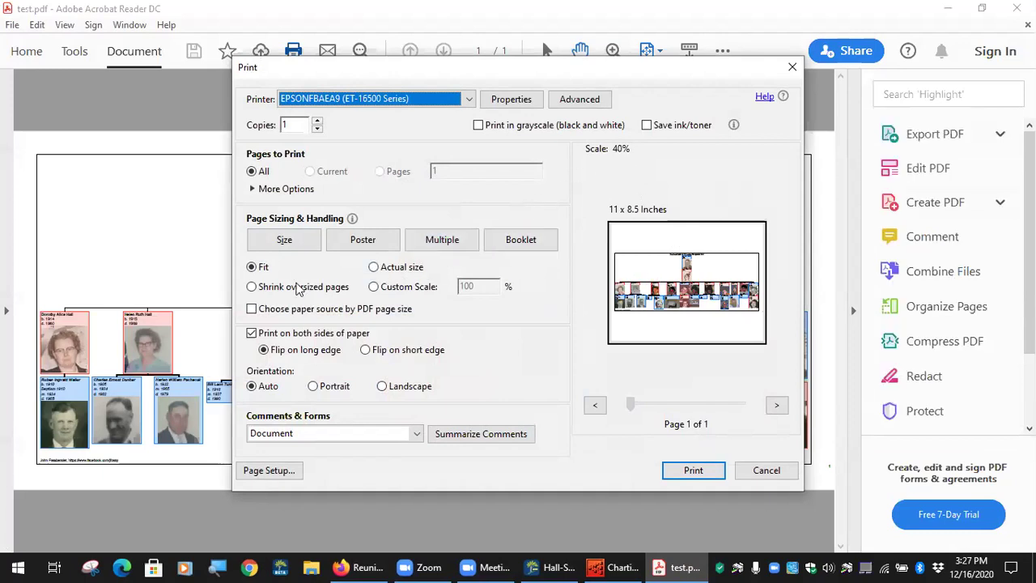
{"action": "left_click", "coordinate": [364, 240]}
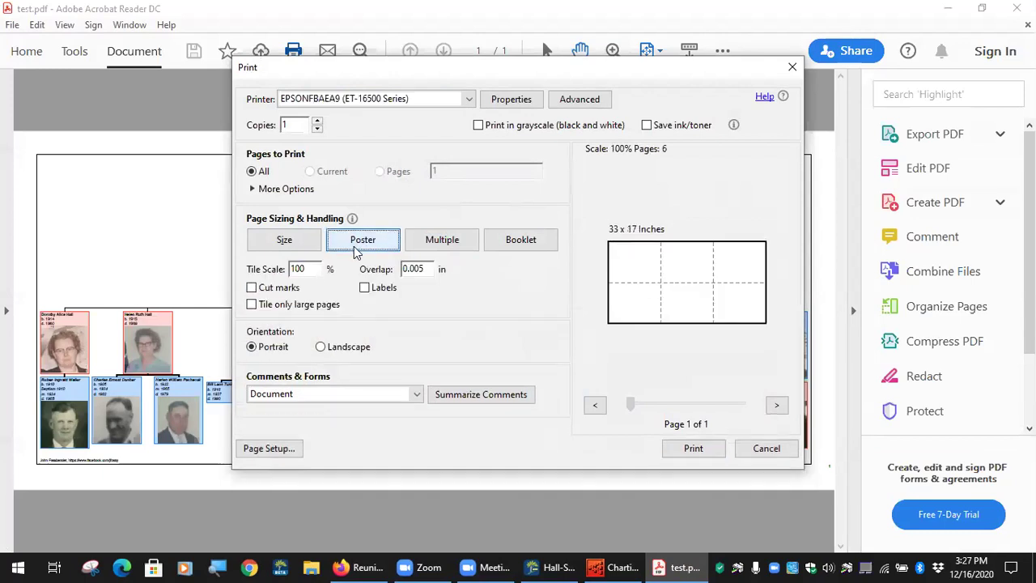
{"action": "left_click", "coordinate": [684, 260]}
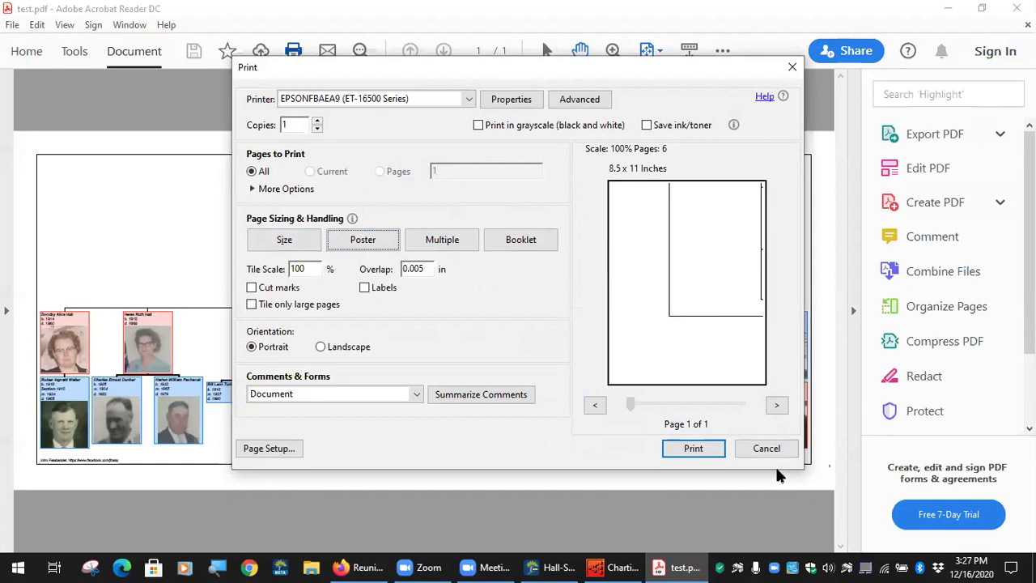
{"action": "left_click", "coordinate": [279, 242]}
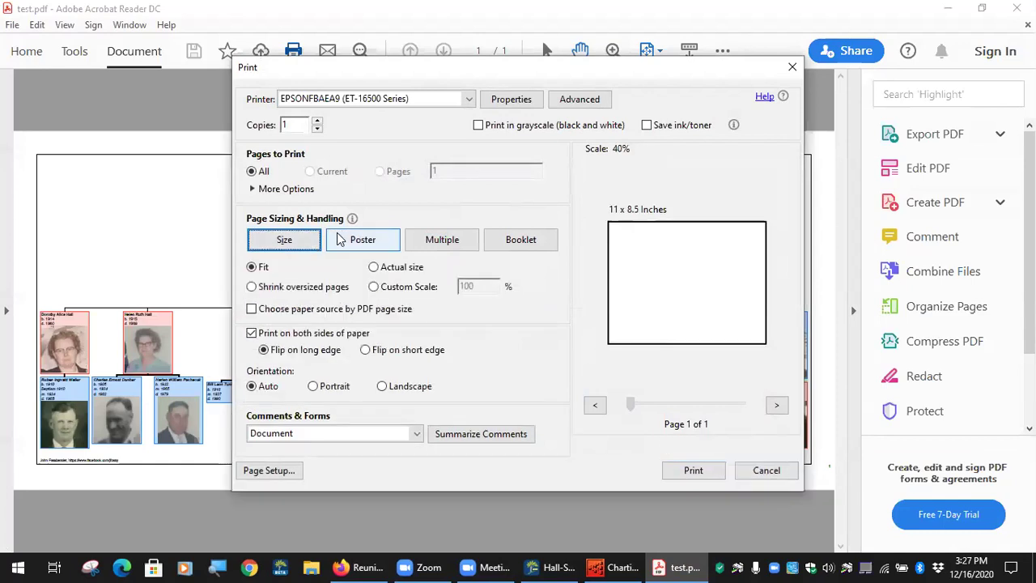
{"action": "left_click", "coordinate": [364, 241]}
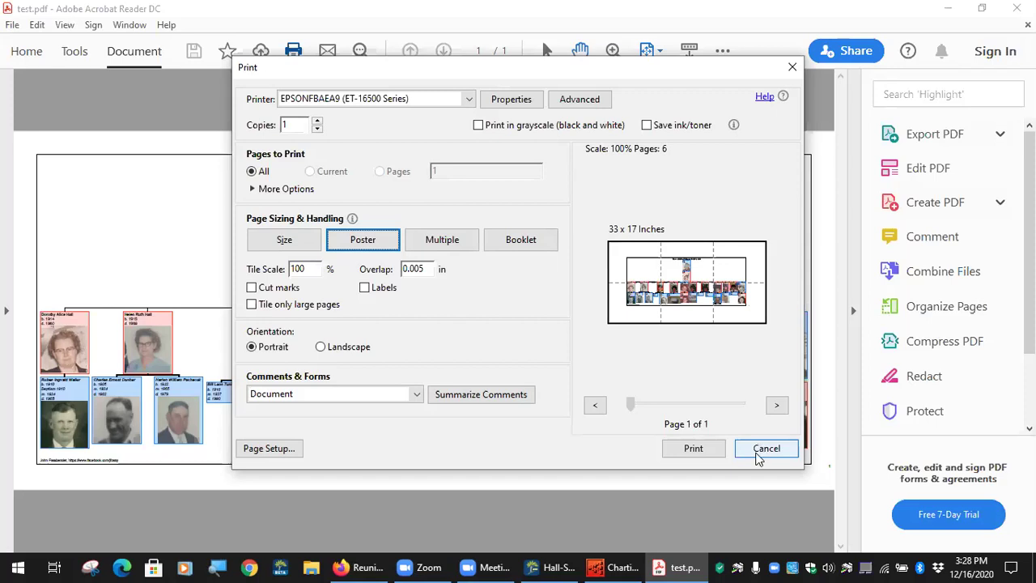
{"action": "left_click", "coordinate": [760, 454]}
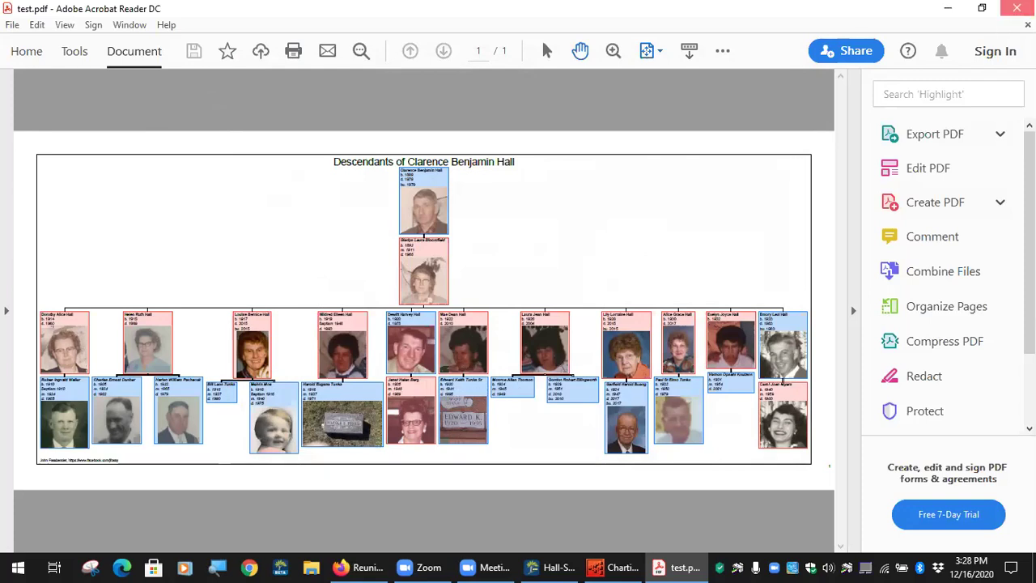
{"action": "left_click", "coordinate": [1016, 7]}
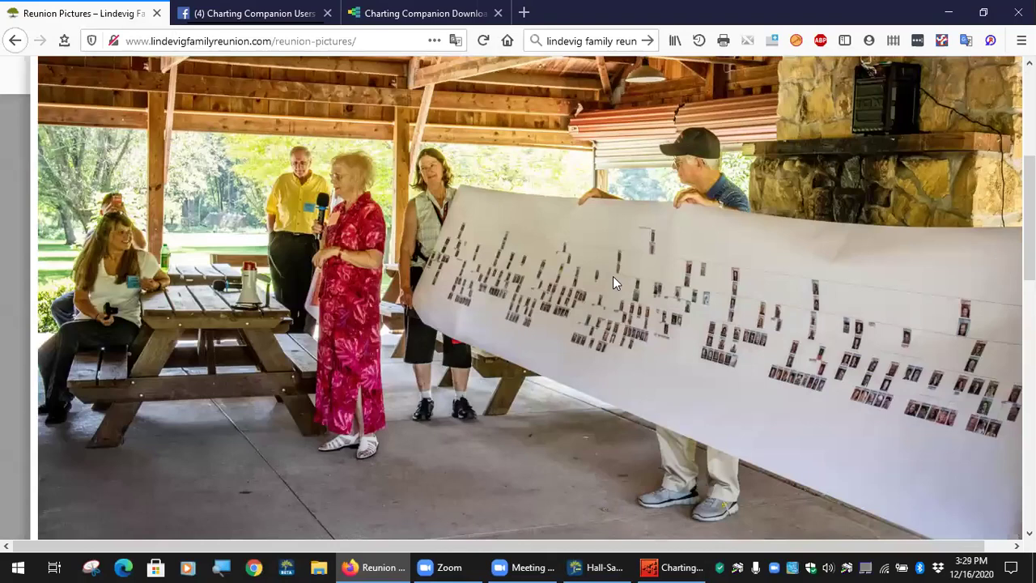
- Return to Charting Companion, preview the descendant chart again and examine its overall layout at 50% zoom
{"action": "left_click", "coordinate": [671, 566]}
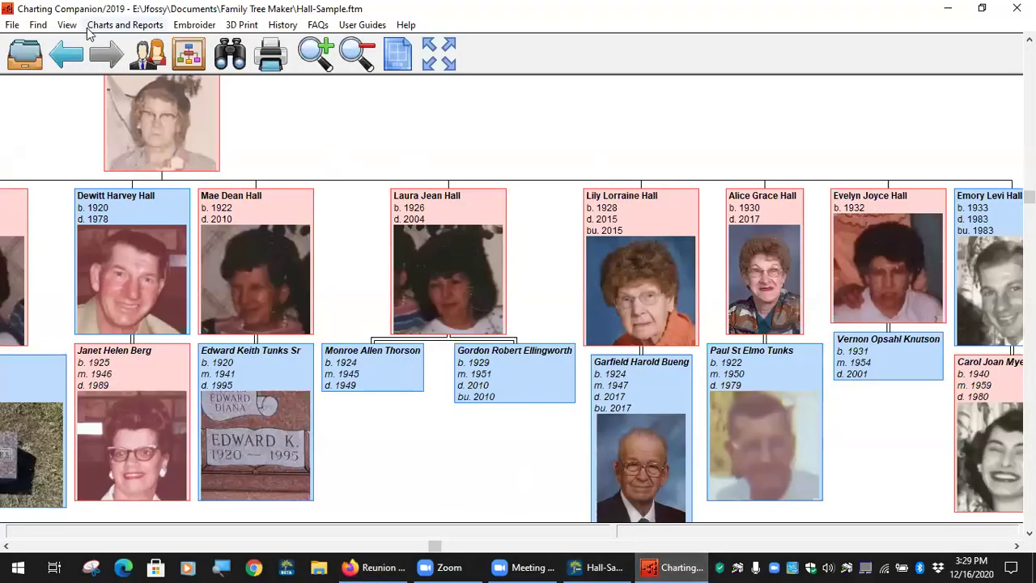
{"action": "left_click", "coordinate": [122, 26]}
{"action": "left_click", "coordinate": [597, 120]}
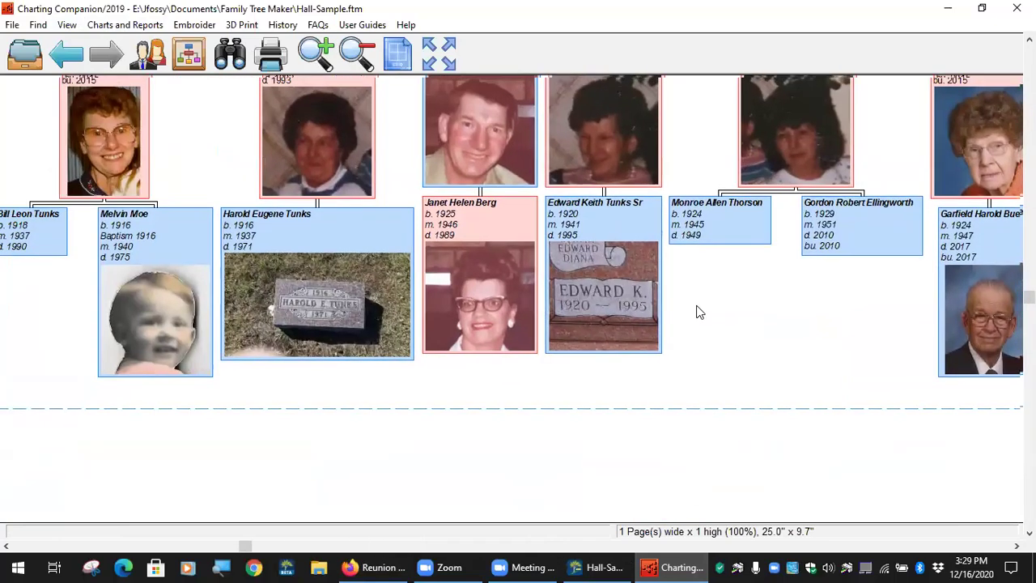
{"action": "left_click_drag", "start_coordinate": [37, 321], "coordinate": [5, 476]}
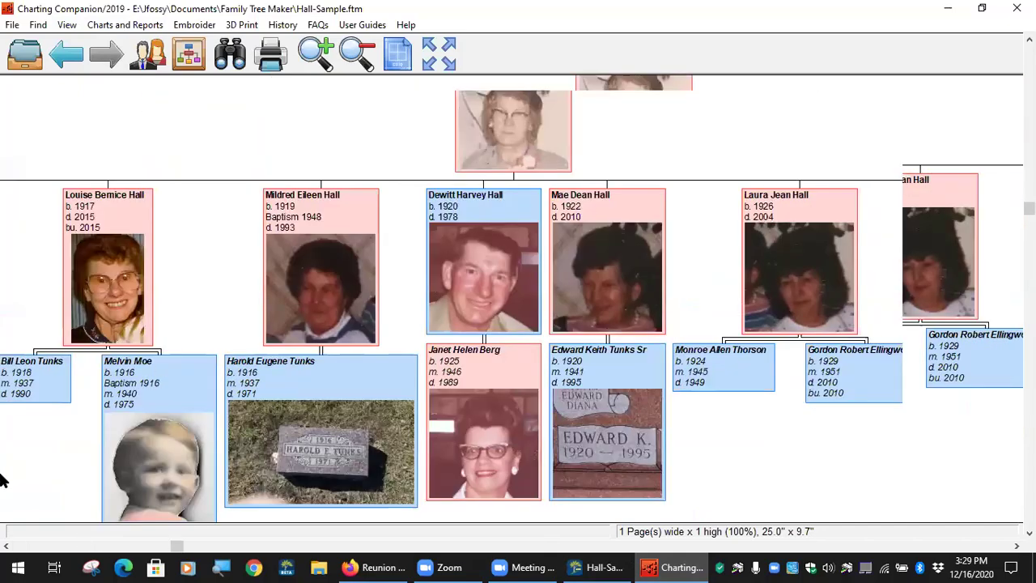
{"action": "left_click_drag", "start_coordinate": [677, 208], "coordinate": [671, 300]}
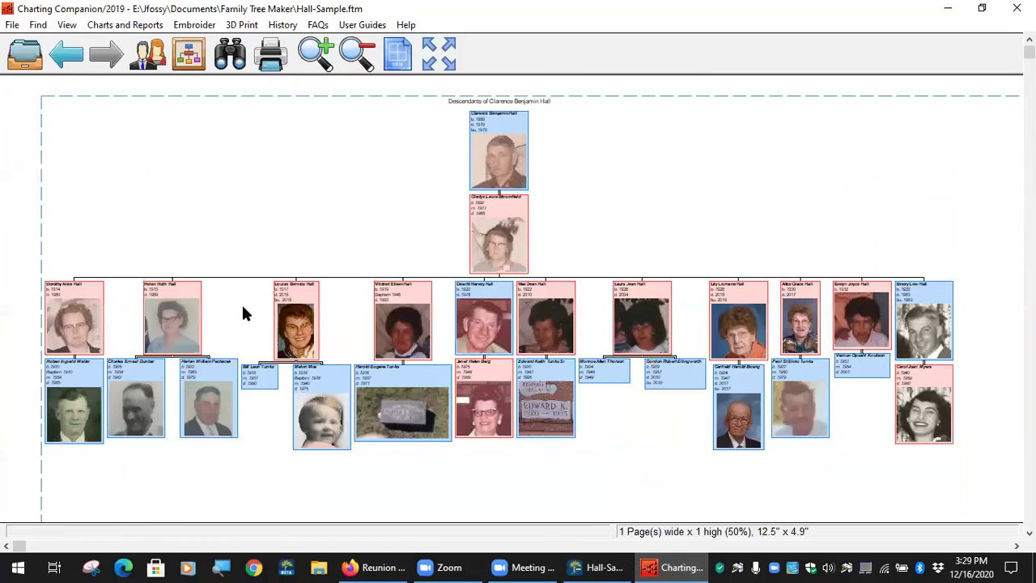
{"action": "left_click_drag", "start_coordinate": [245, 314], "coordinate": [315, 208]}
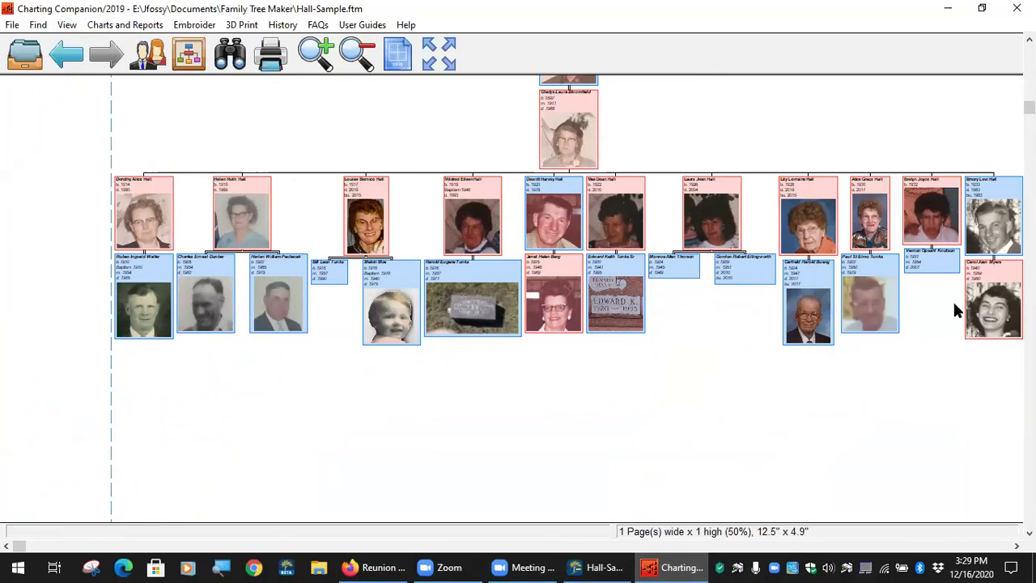
{"action": "left_click_drag", "start_coordinate": [908, 308], "coordinate": [754, 320]}
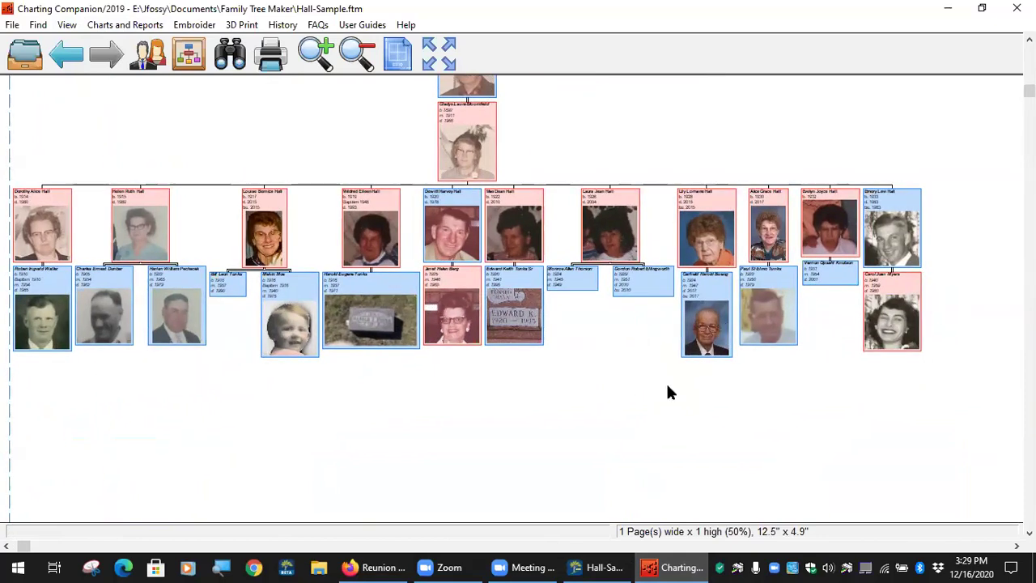
{"action": "left_click_drag", "start_coordinate": [666, 391], "coordinate": [768, 388]}
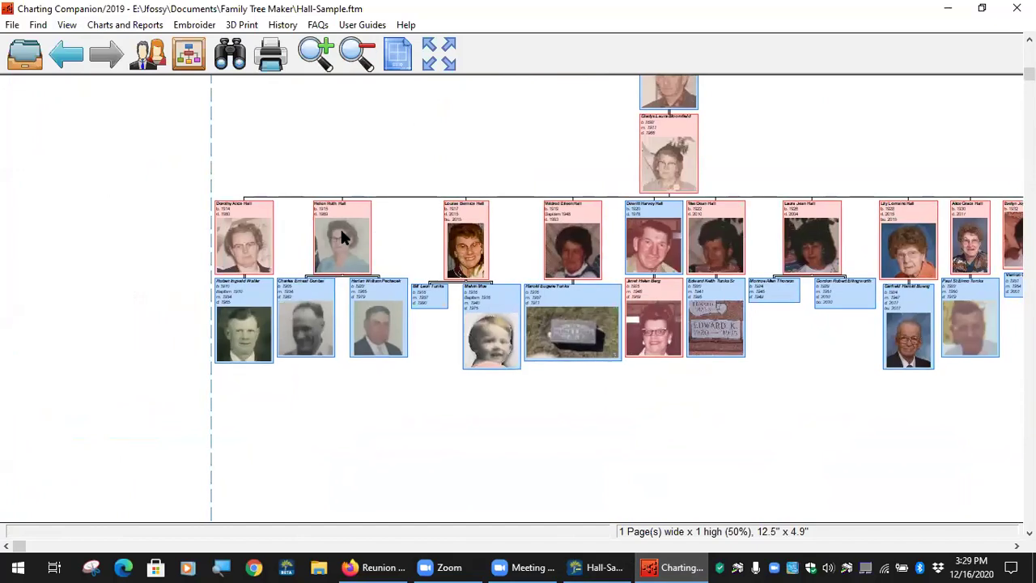
- Select three people in the descendant chart: the second child, the eighth child's spouse and the fifth child
{"action": "right_click", "coordinate": [315, 261]}
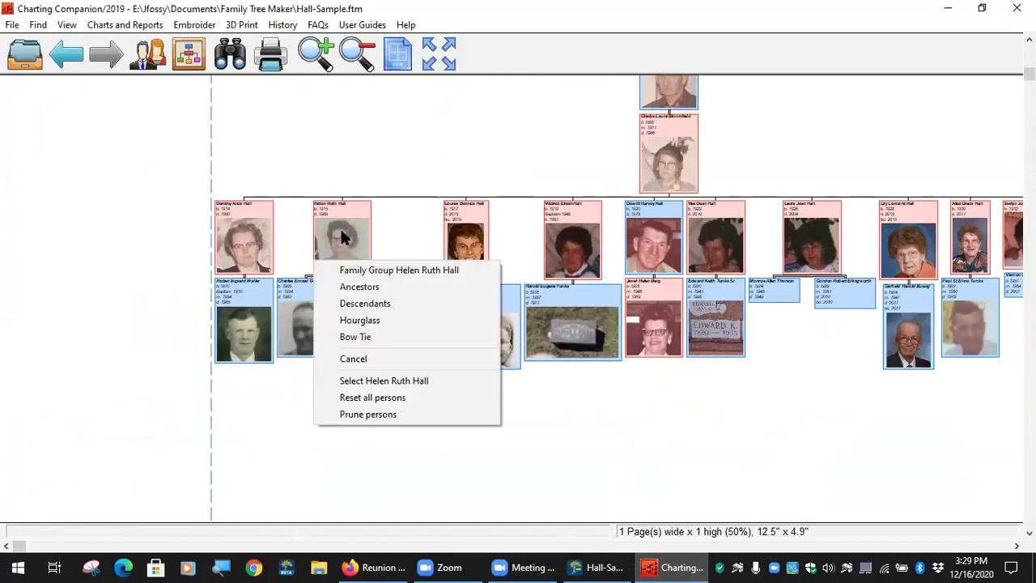
{"action": "left_click", "coordinate": [435, 380]}
{"action": "left_click_drag", "start_coordinate": [702, 441], "coordinate": [451, 437]}
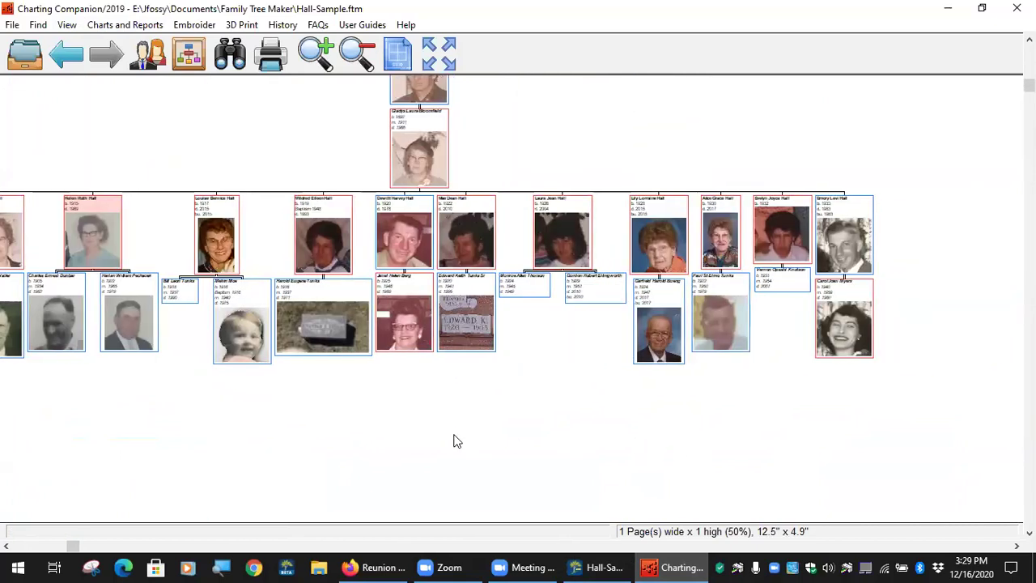
{"action": "right_click", "coordinate": [644, 318]}
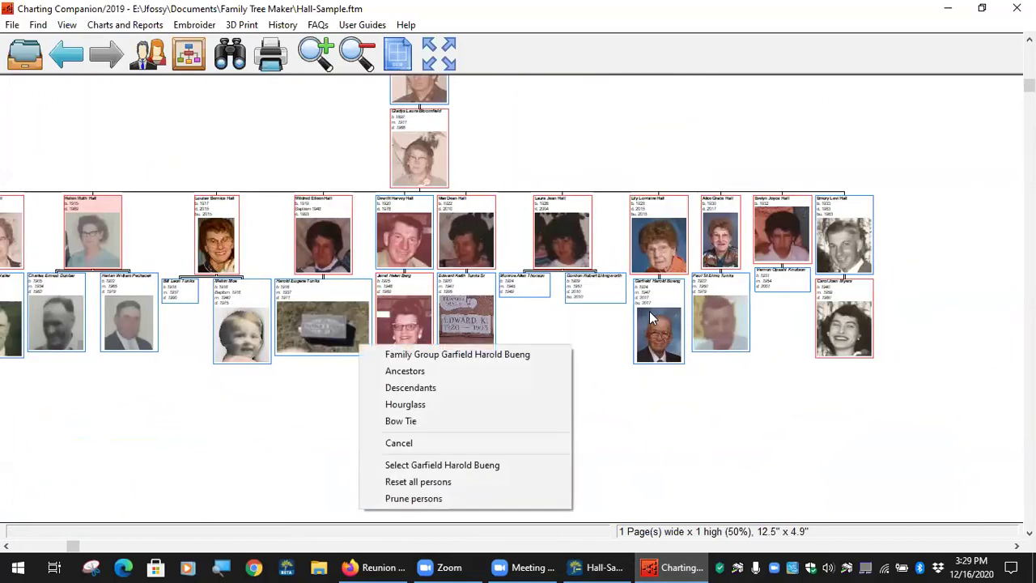
{"action": "left_click", "coordinate": [492, 465]}
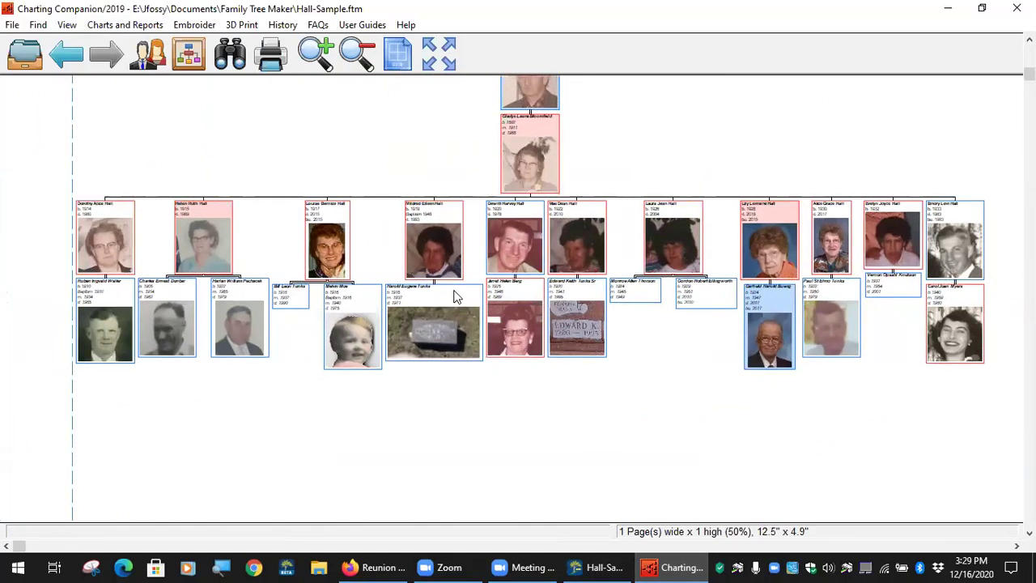
{"action": "right_click", "coordinate": [526, 257]}
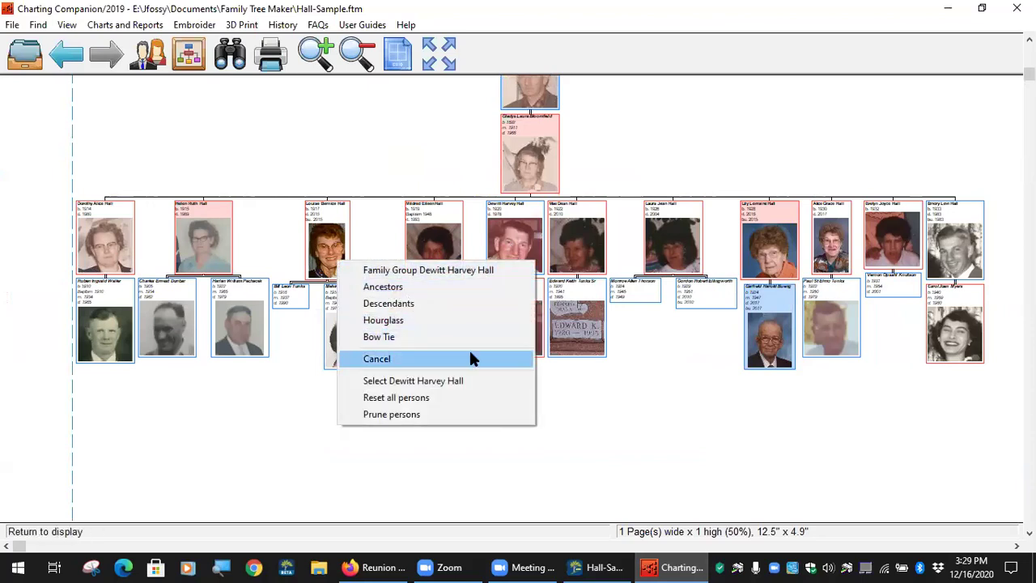
{"action": "left_click", "coordinate": [472, 380]}
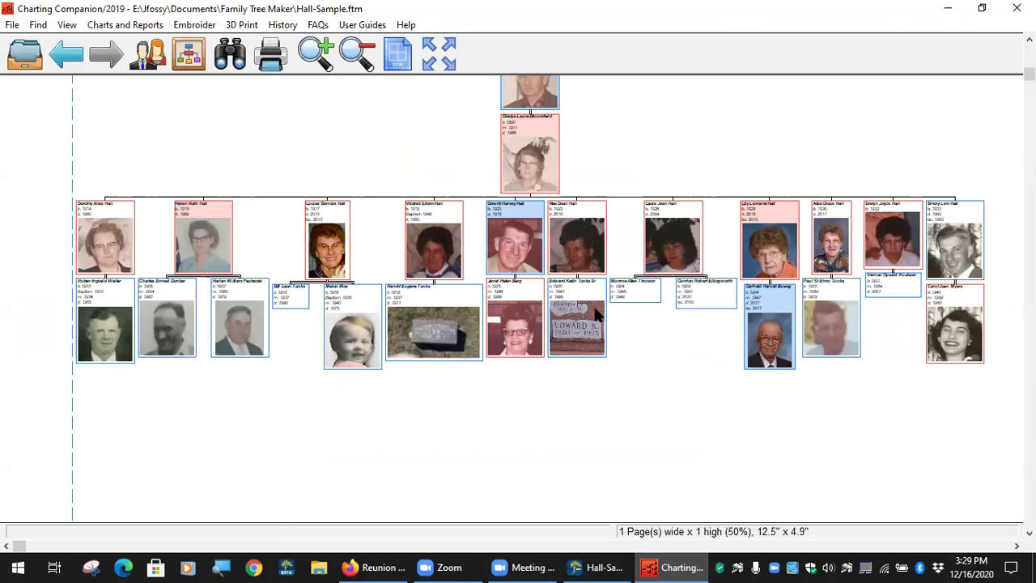
- Prune the unselected persons from the chart and enlarge the view of the remaining family members
{"action": "right_click", "coordinate": [571, 259]}
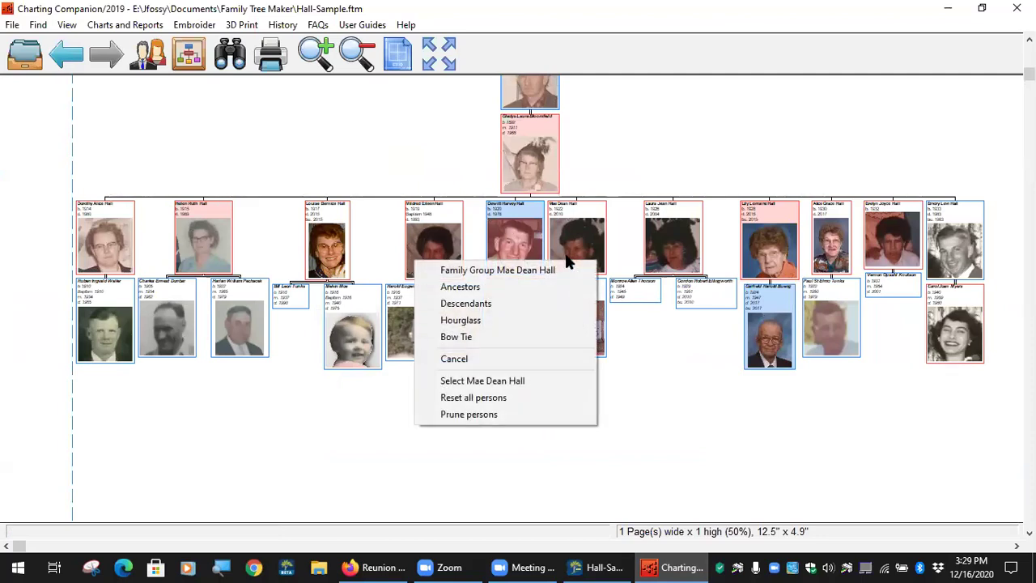
{"action": "left_click", "coordinate": [468, 414]}
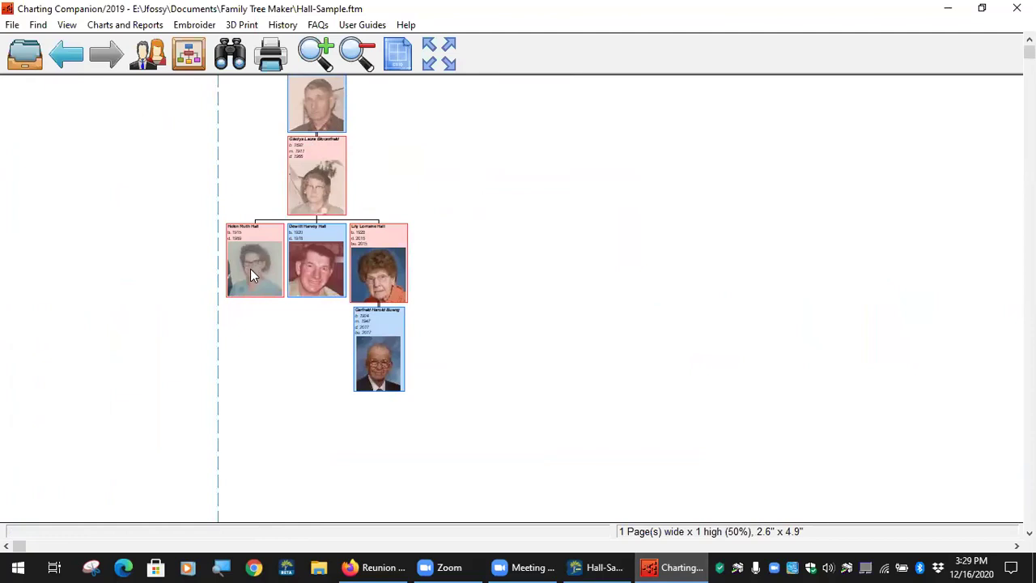
{"action": "left_click", "coordinate": [327, 71]}
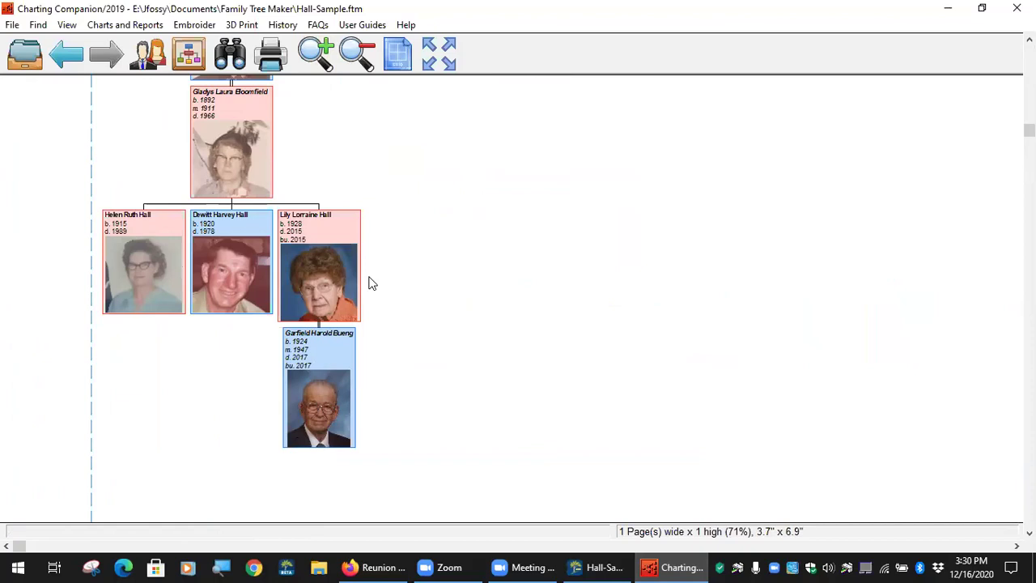
- Set the Descendant Chart's date format to 7/4/1776, preview the chart and inspect the dates in the boxes
{"action": "left_click", "coordinate": [129, 25]}
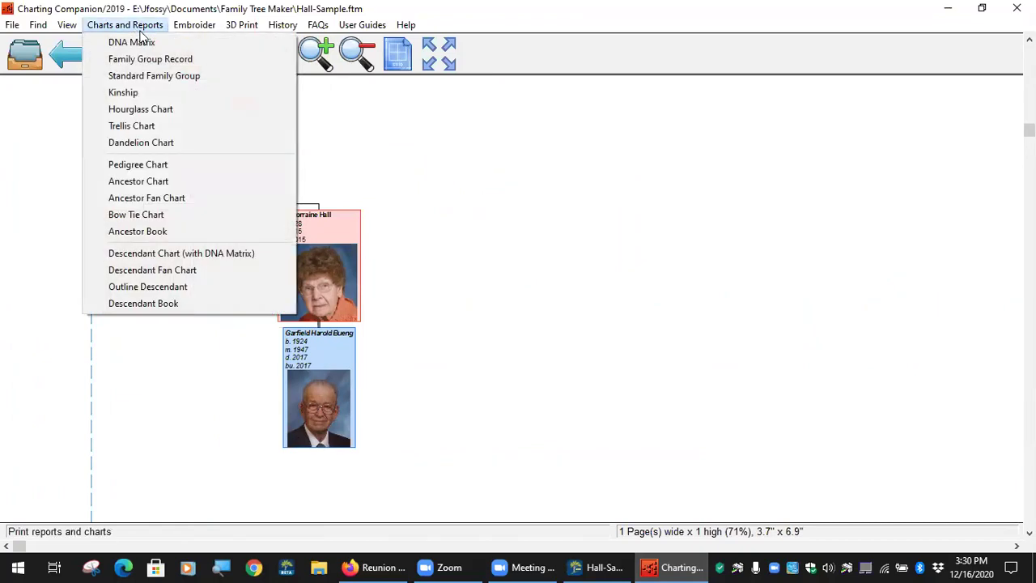
{"action": "left_click", "coordinate": [202, 254]}
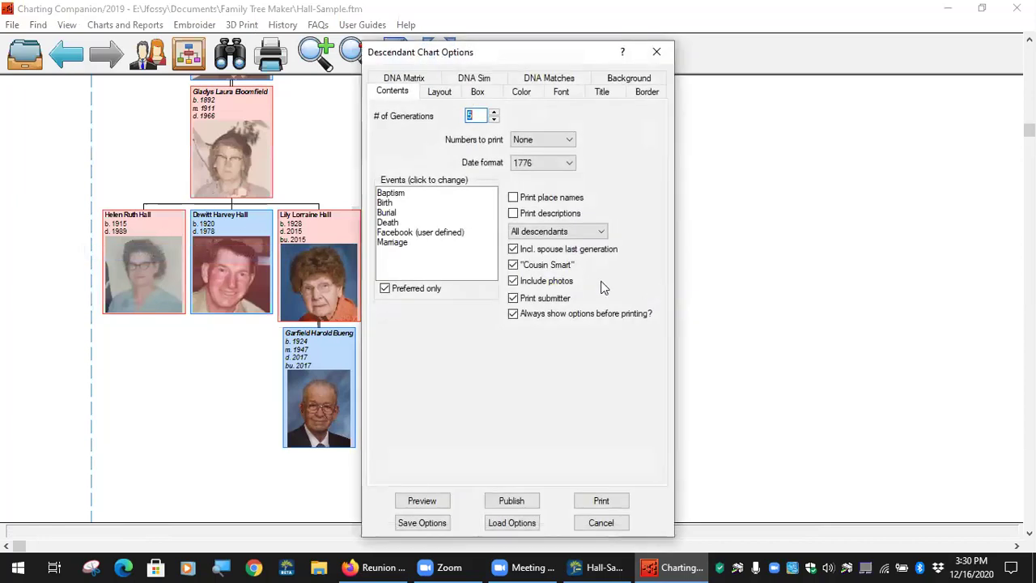
{"action": "left_click", "coordinate": [569, 163]}
{"action": "left_click", "coordinate": [562, 182]}
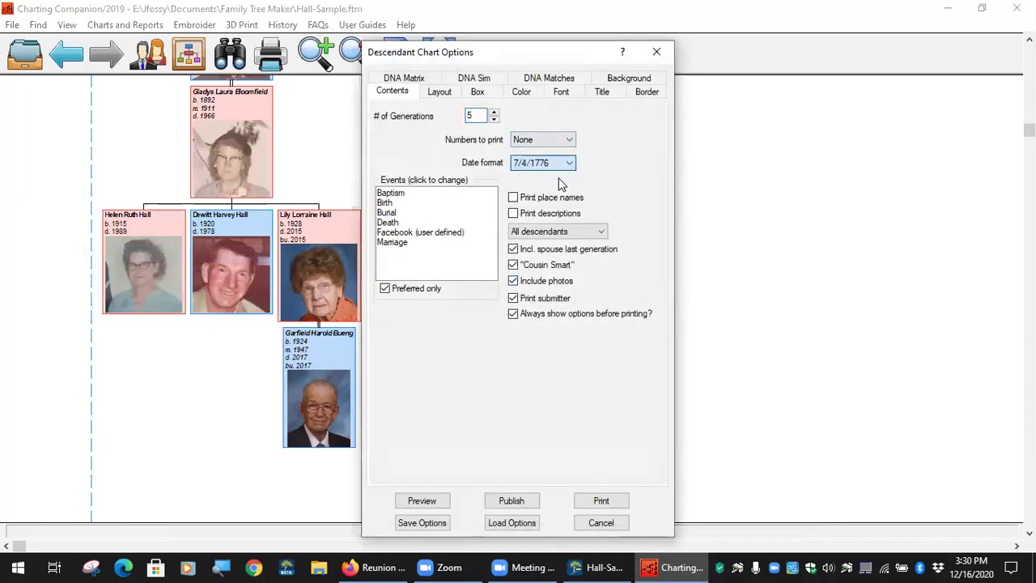
{"action": "left_click", "coordinate": [422, 500]}
{"action": "left_click_drag", "start_coordinate": [381, 381], "coordinate": [446, 164]}
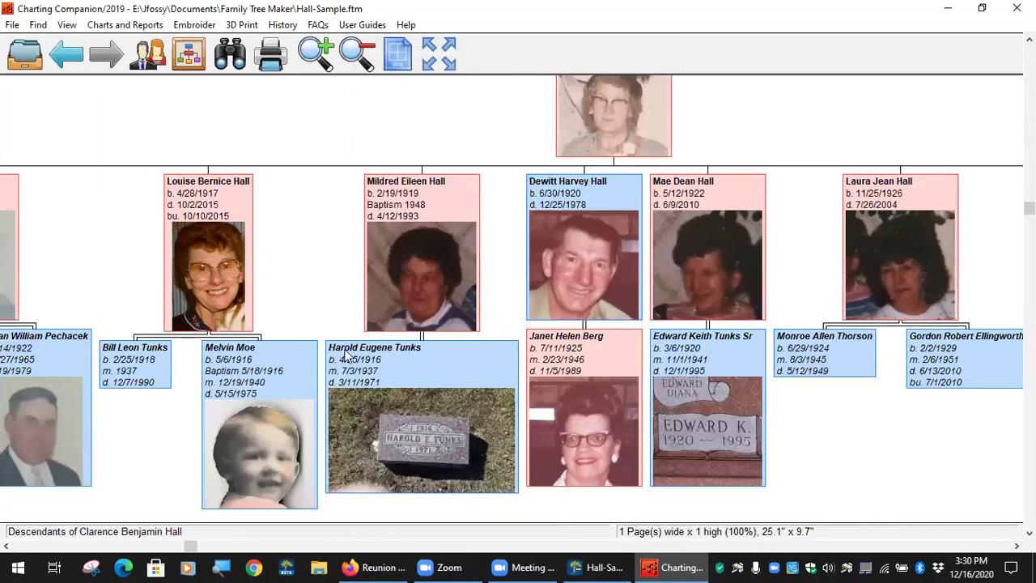
{"action": "left_click_drag", "start_coordinate": [338, 267], "coordinate": [394, 247]}
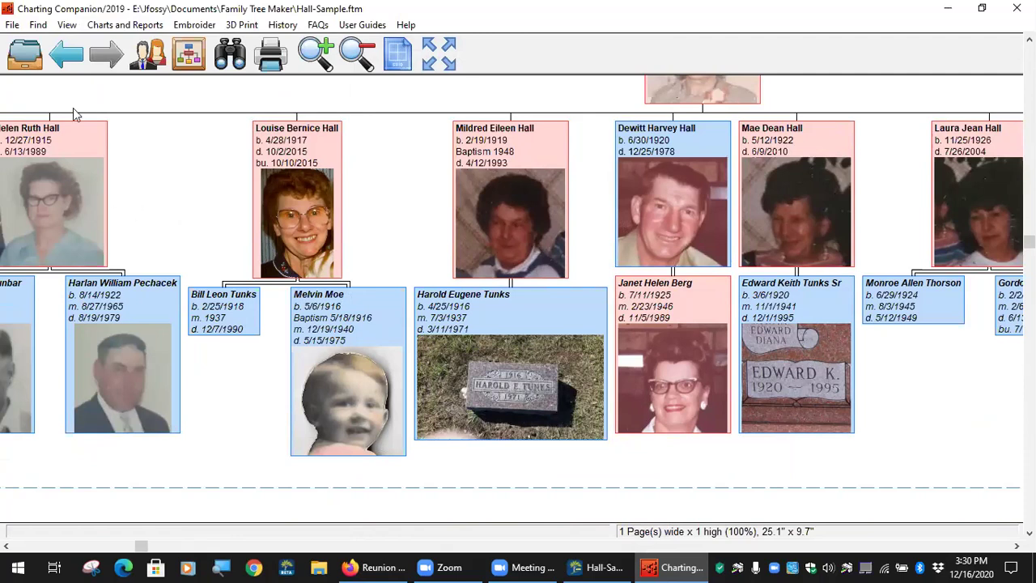
- Reopen the Descendant Chart options and preview the chart again with the same settings
{"action": "left_click", "coordinate": [125, 24]}
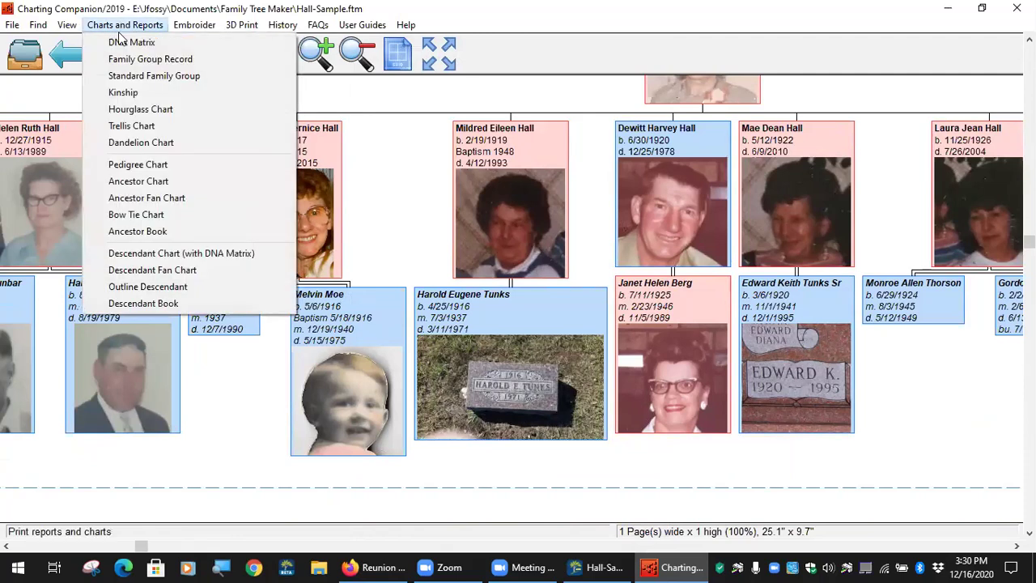
{"action": "left_click", "coordinate": [166, 256]}
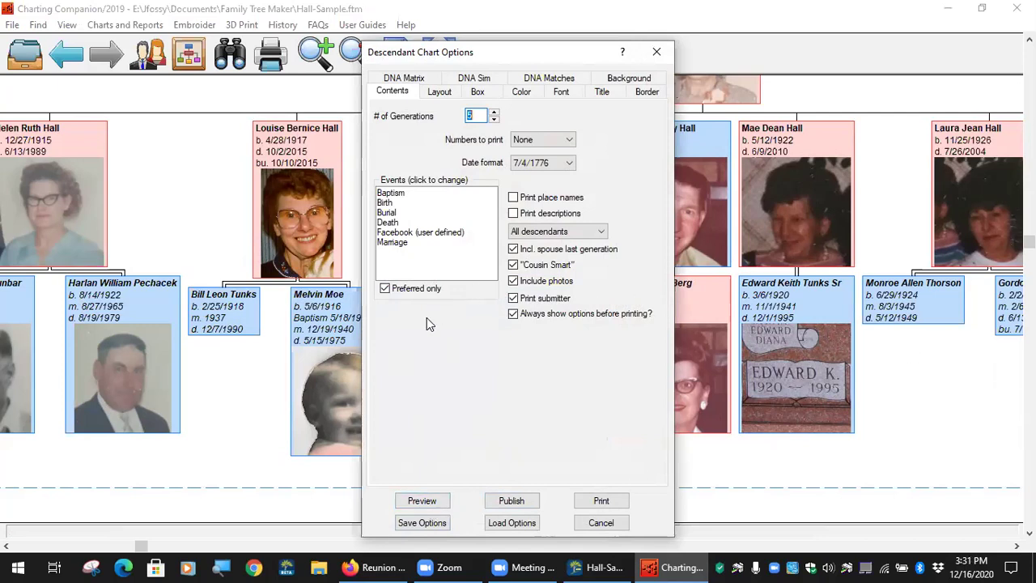
{"action": "left_click", "coordinate": [421, 501]}
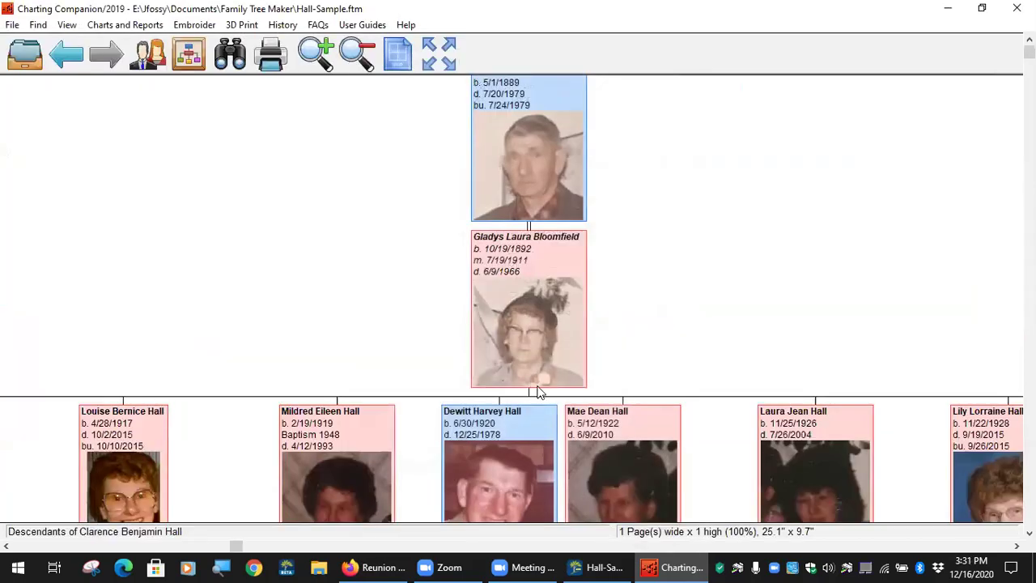
- Rearrange the children's boxes by hand, lowering the second and fourth families and shifting the third and fifth left to close the gaps
{"action": "left_click_drag", "start_coordinate": [369, 289], "coordinate": [509, 93]}
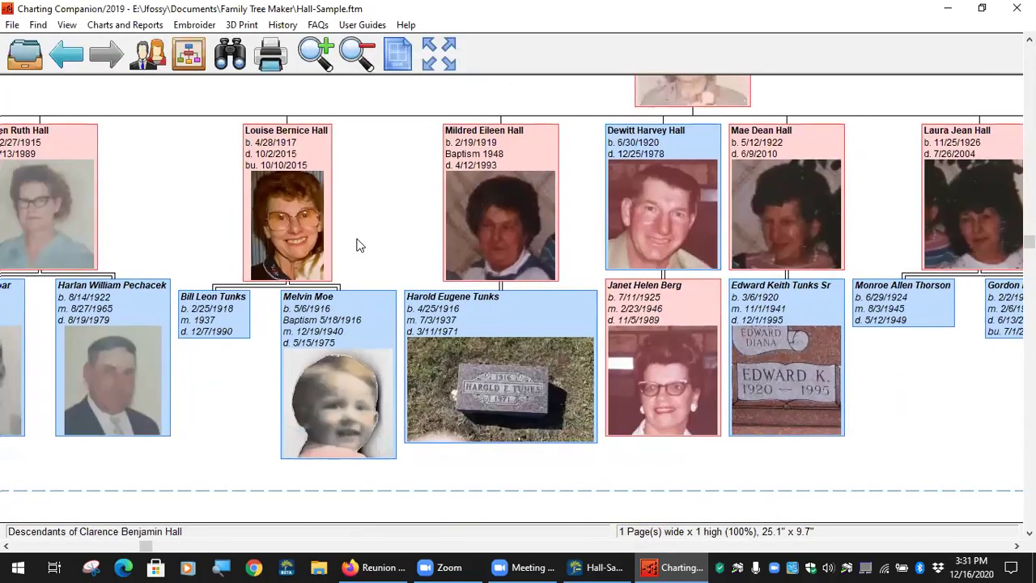
{"action": "left_click_drag", "start_coordinate": [358, 243], "coordinate": [495, 237]}
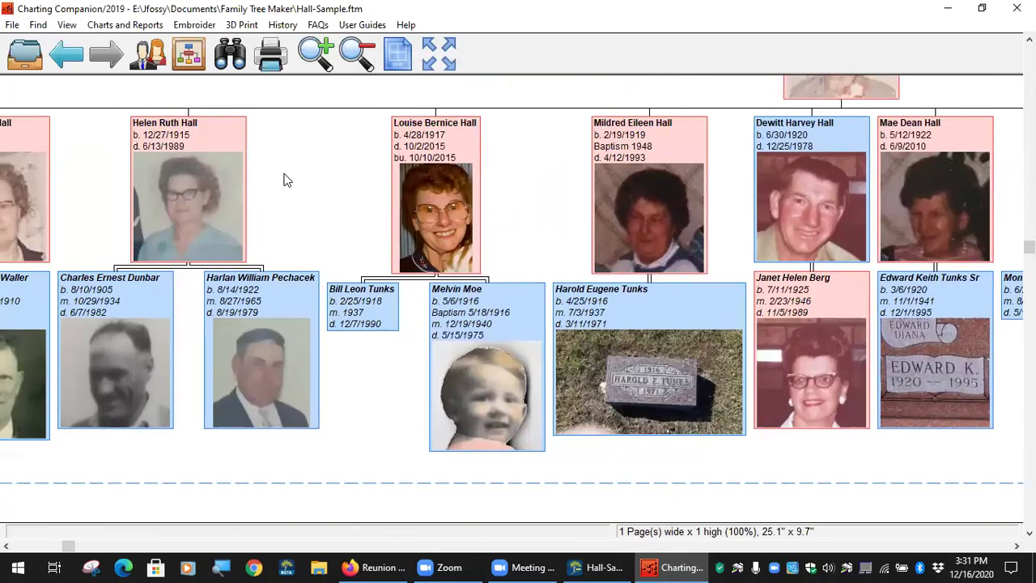
{"action": "left_click_drag", "start_coordinate": [287, 222], "coordinate": [526, 216]}
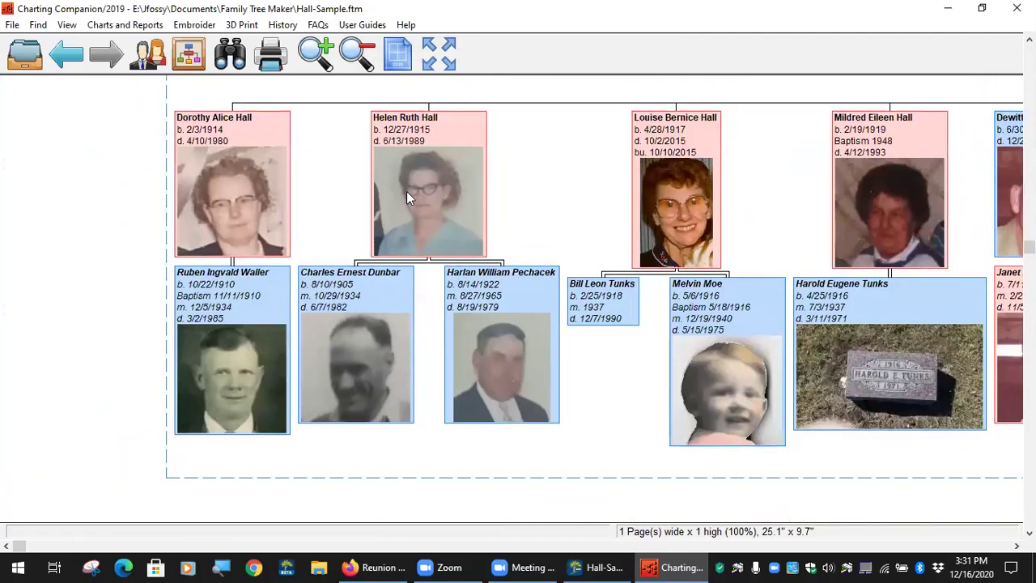
{"action": "left_click_drag", "start_coordinate": [449, 171], "coordinate": [378, 362]}
{"action": "left_click_drag", "start_coordinate": [693, 146], "coordinate": [564, 137]}
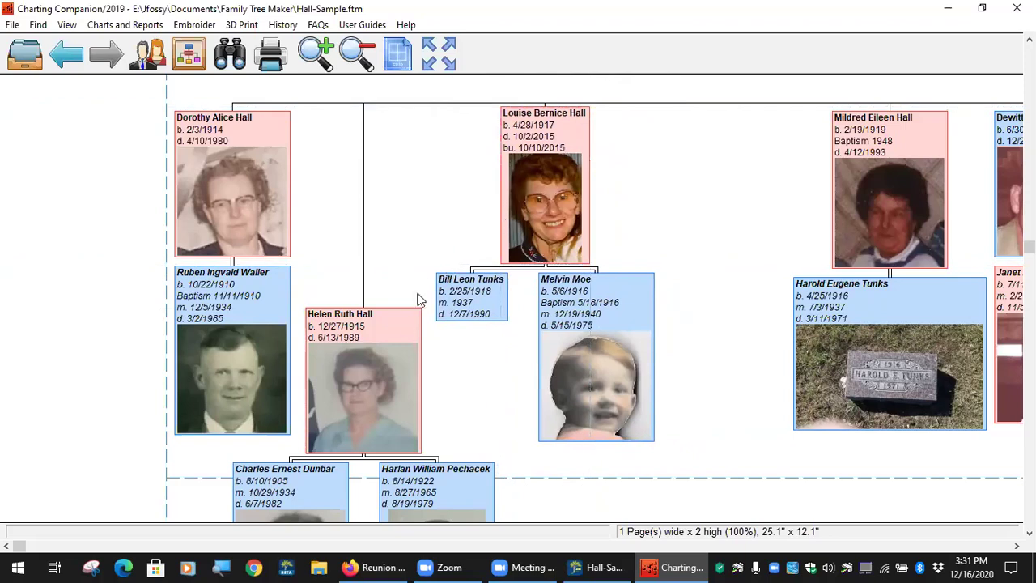
{"action": "left_click_drag", "start_coordinate": [402, 328], "coordinate": [397, 369]}
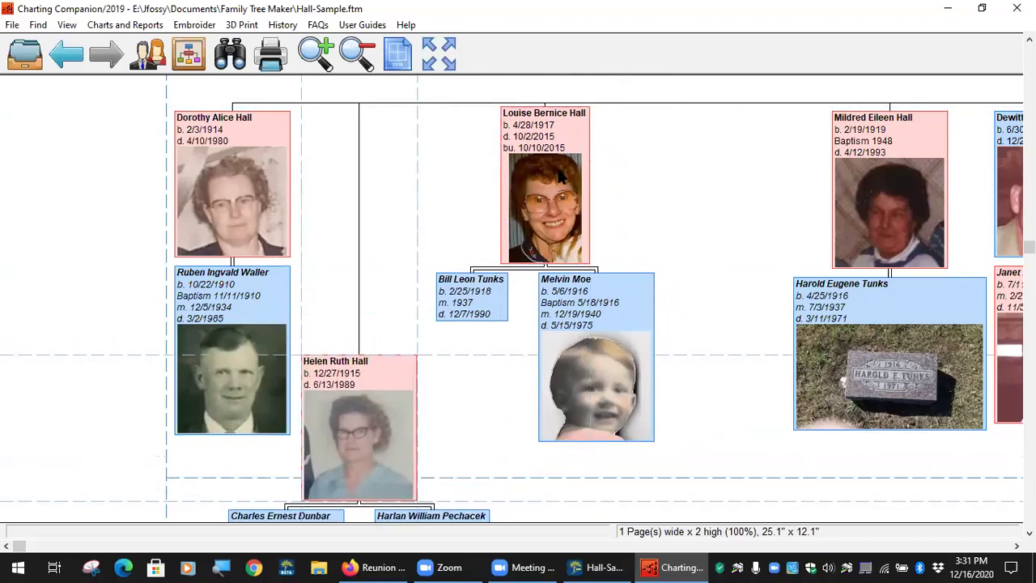
{"action": "left_click_drag", "start_coordinate": [546, 144], "coordinate": [484, 142]}
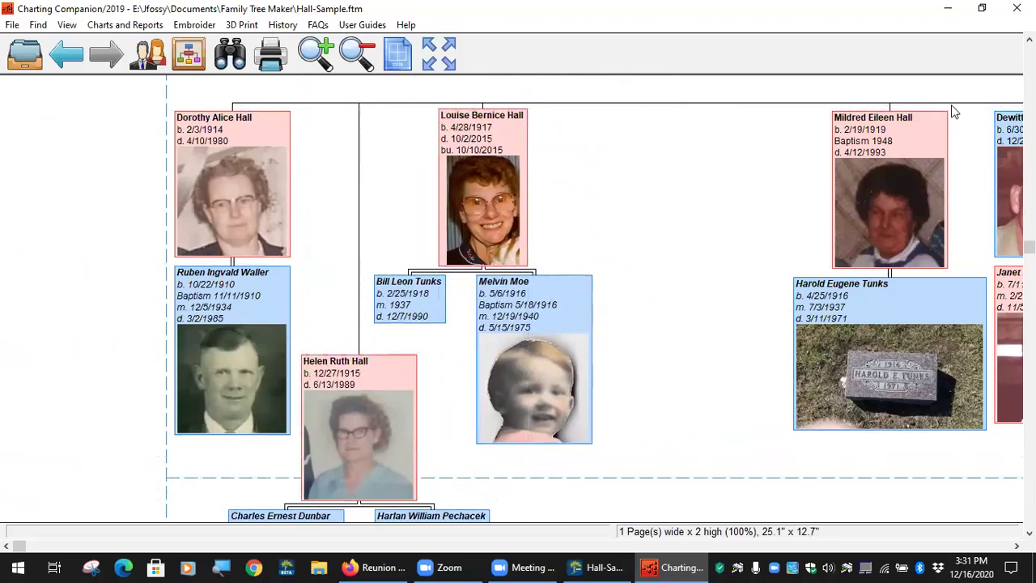
{"action": "left_click_drag", "start_coordinate": [899, 132], "coordinate": [834, 135]}
{"action": "left_click_drag", "start_coordinate": [811, 305], "coordinate": [714, 364]}
{"action": "left_click_drag", "start_coordinate": [930, 139], "coordinate": [766, 148]}
- Publish the rearranged descendant chart as a PDF document, overwriting the existing test.pdf
{"action": "left_click", "coordinate": [121, 24]}
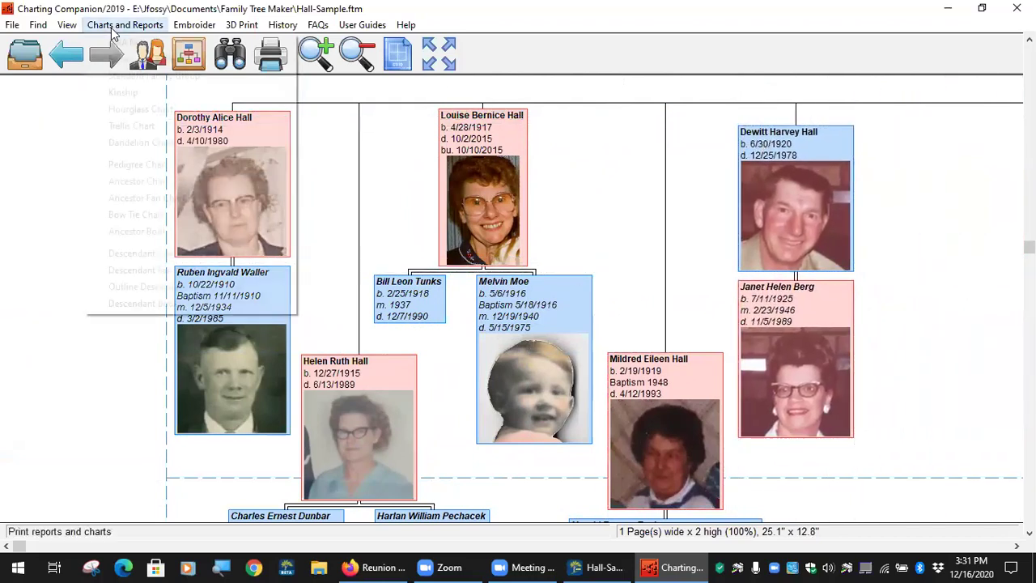
{"action": "left_click", "coordinate": [170, 253]}
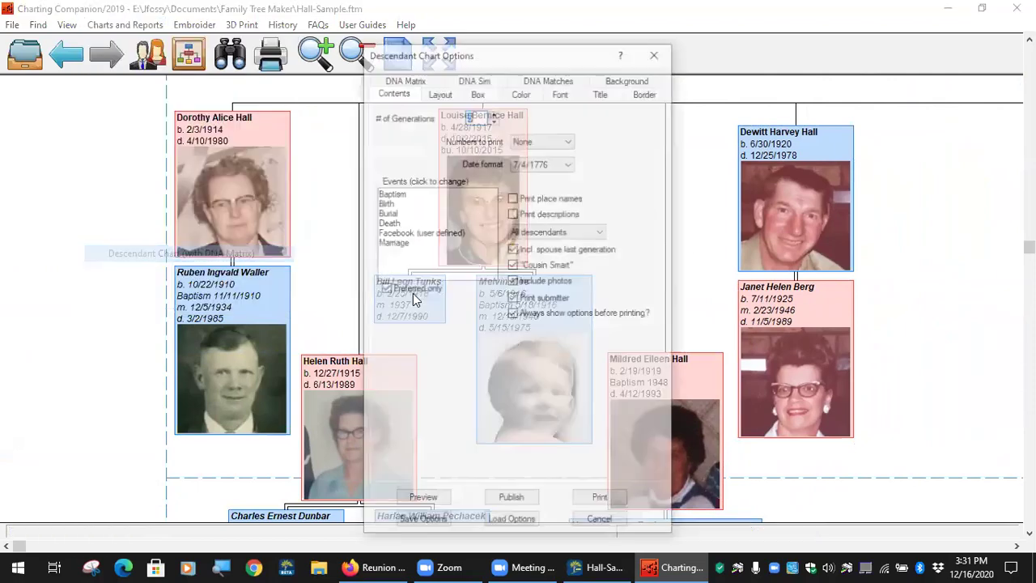
{"action": "left_click", "coordinate": [515, 496]}
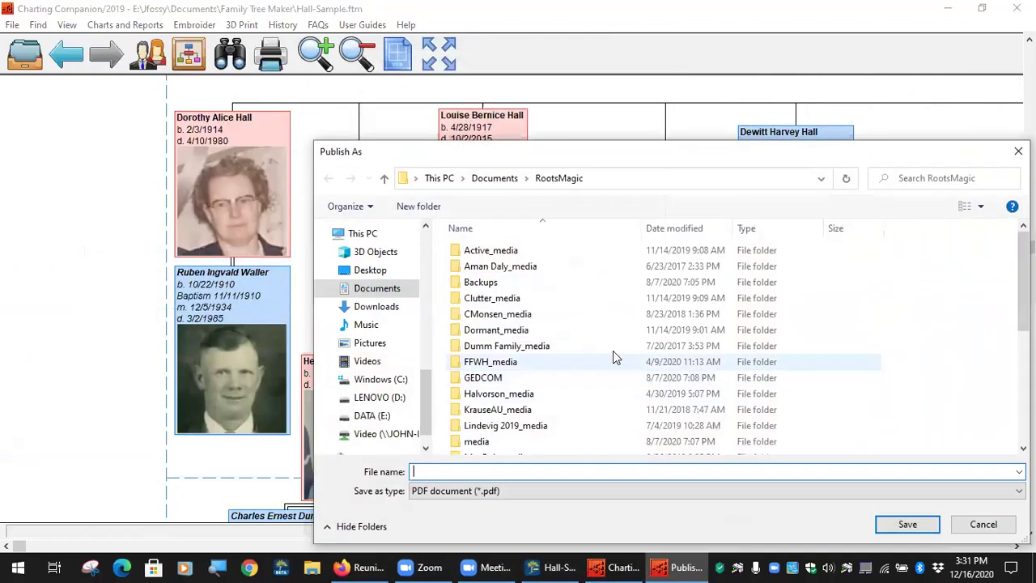
{"action": "scroll", "coordinate": [556, 381], "scroll_direction": "down", "scroll_amount": 5}
{"action": "left_click", "coordinate": [479, 446]}
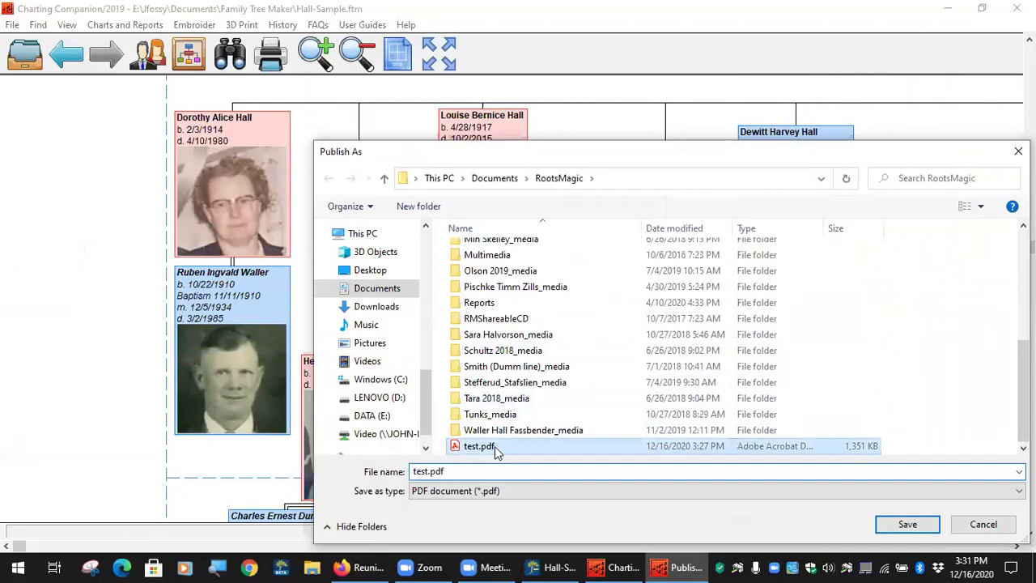
{"action": "left_click", "coordinate": [907, 523]}
{"action": "left_click", "coordinate": [553, 284]}
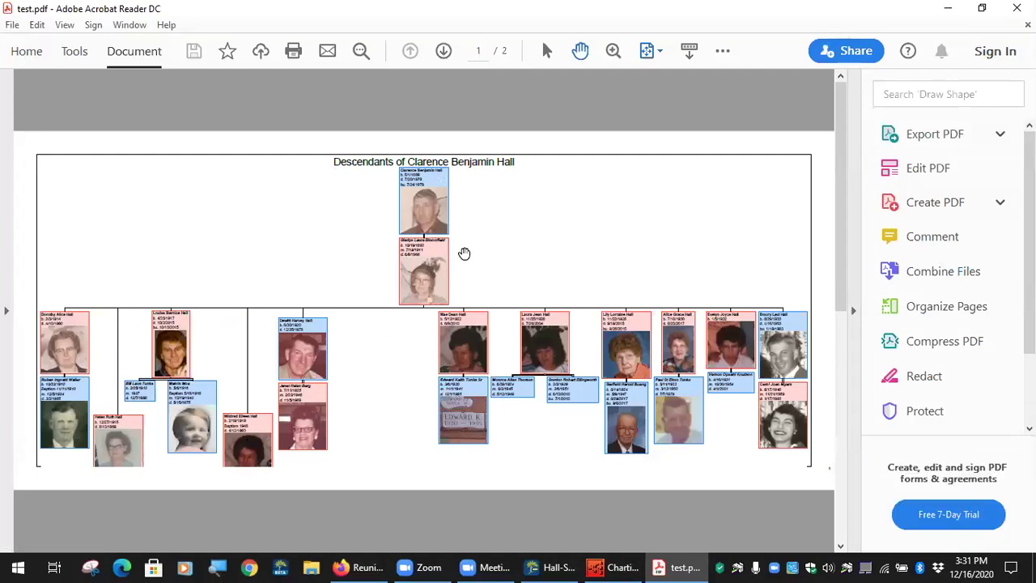
- Check how the chart is split across the two pages of the published PDF and close the document
{"action": "scroll", "coordinate": [588, 245], "scroll_direction": "down", "scroll_amount": 2}
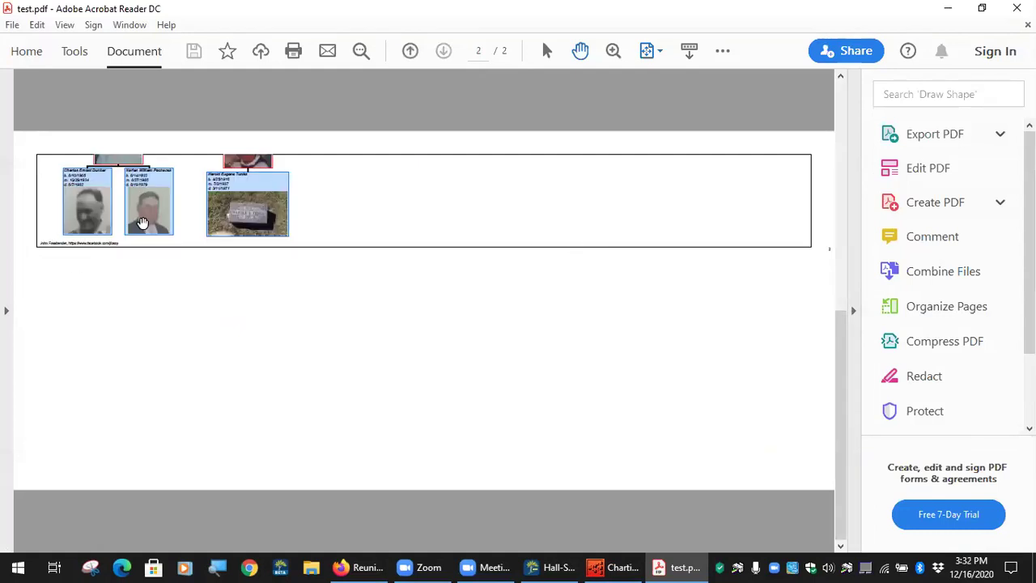
{"action": "scroll", "coordinate": [143, 223], "scroll_direction": "up", "scroll_amount": 2}
{"action": "left_click", "coordinate": [1017, 8]}
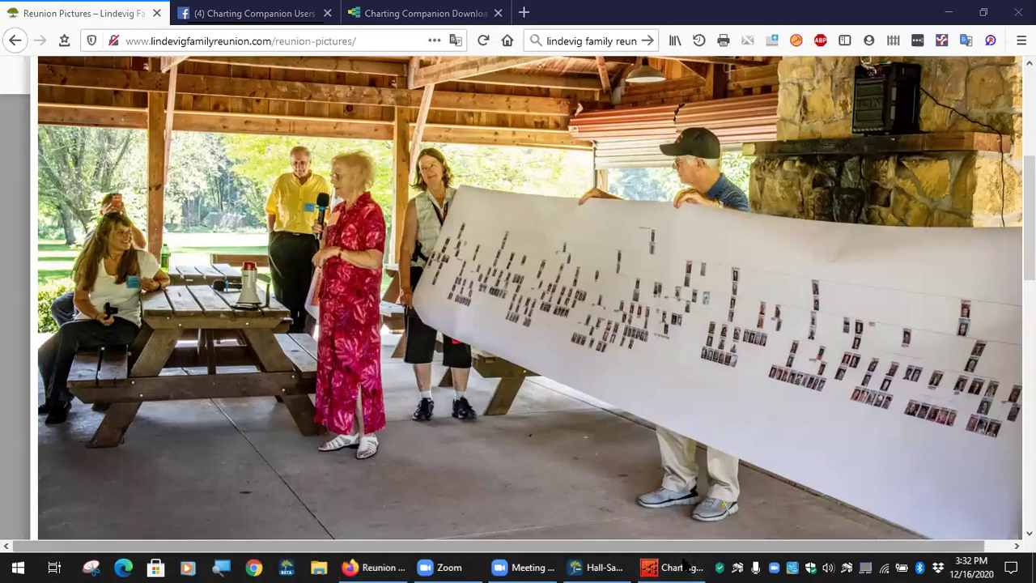
- Return to Charting Companion and fit the rearranged chart onto a single page
{"action": "left_click", "coordinate": [671, 566]}
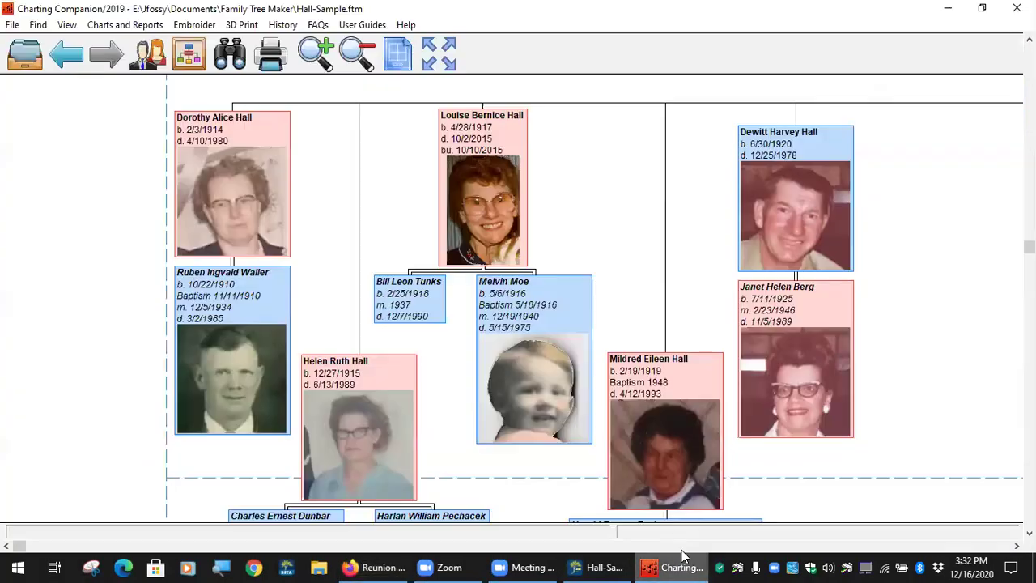
{"action": "left_click", "coordinate": [438, 53]}
{"action": "left_click", "coordinate": [471, 343]}
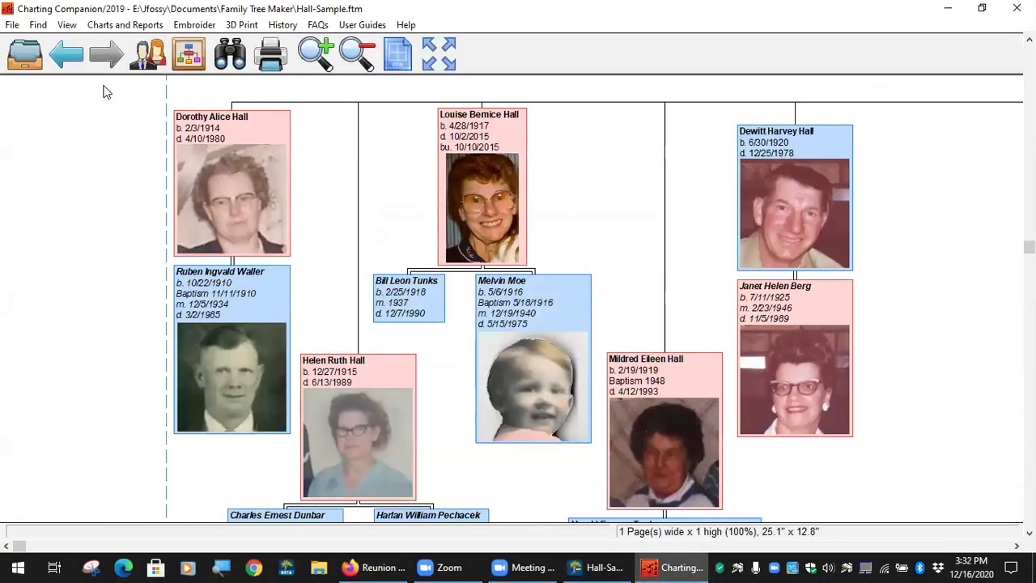
- Publish the one-page descendant chart as a PDF document, replacing the existing test.pdf in the RootsMagic folder
{"action": "left_click", "coordinate": [126, 25]}
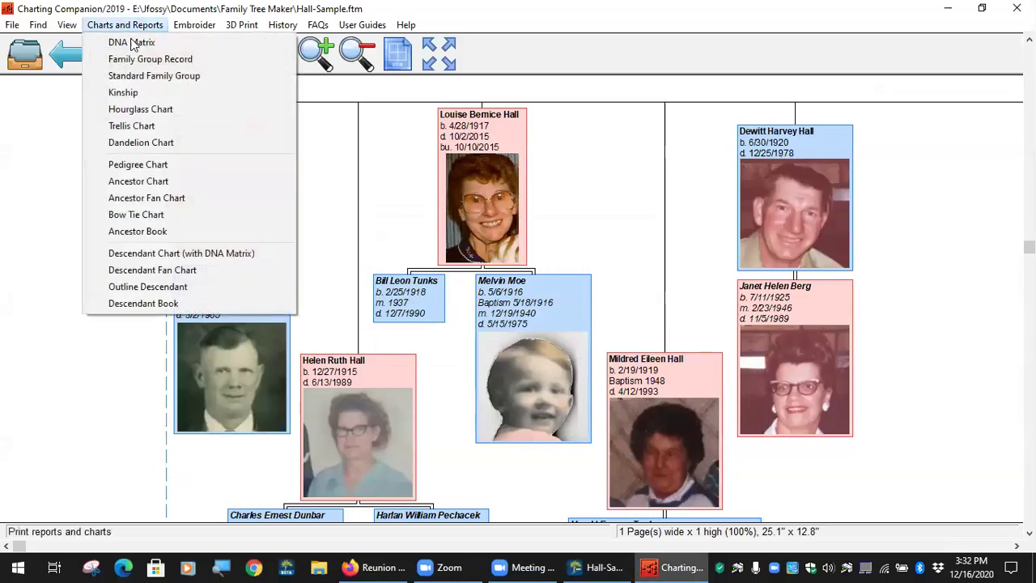
{"action": "left_click", "coordinate": [192, 259]}
{"action": "left_click", "coordinate": [522, 500]}
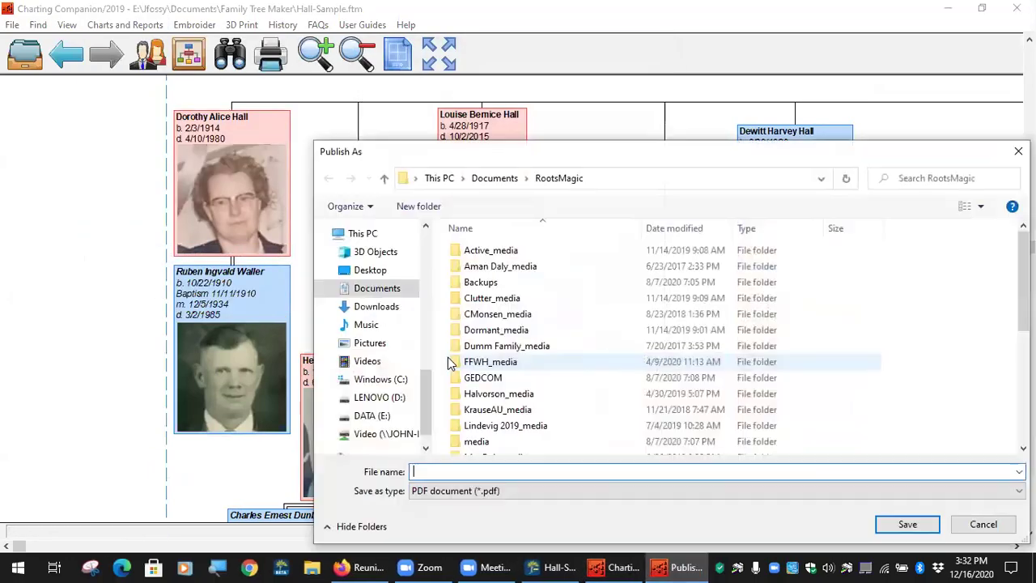
{"action": "scroll", "coordinate": [526, 437], "scroll_direction": "down", "scroll_amount": 10}
{"action": "left_click", "coordinate": [513, 446]}
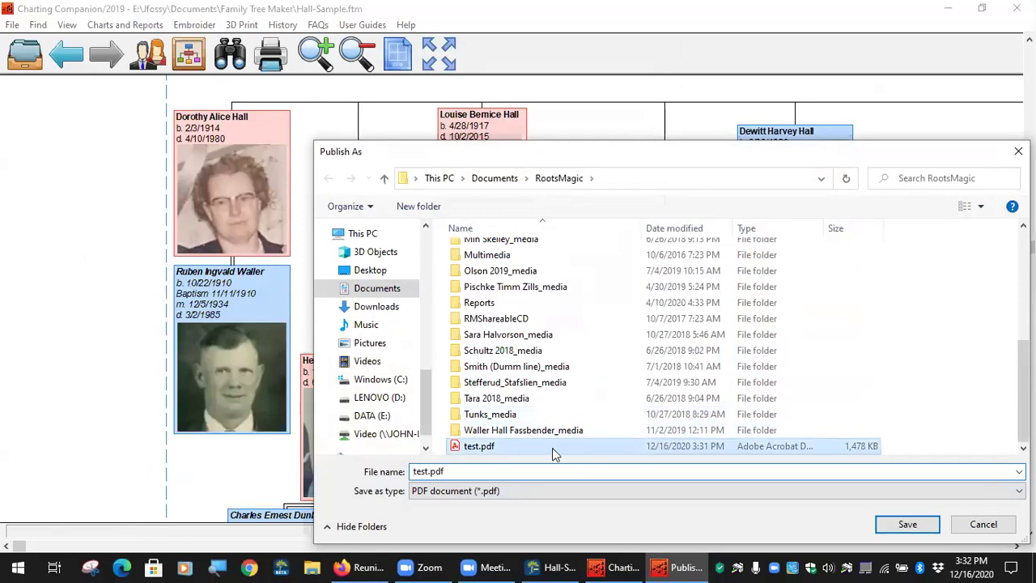
{"action": "left_click", "coordinate": [905, 525]}
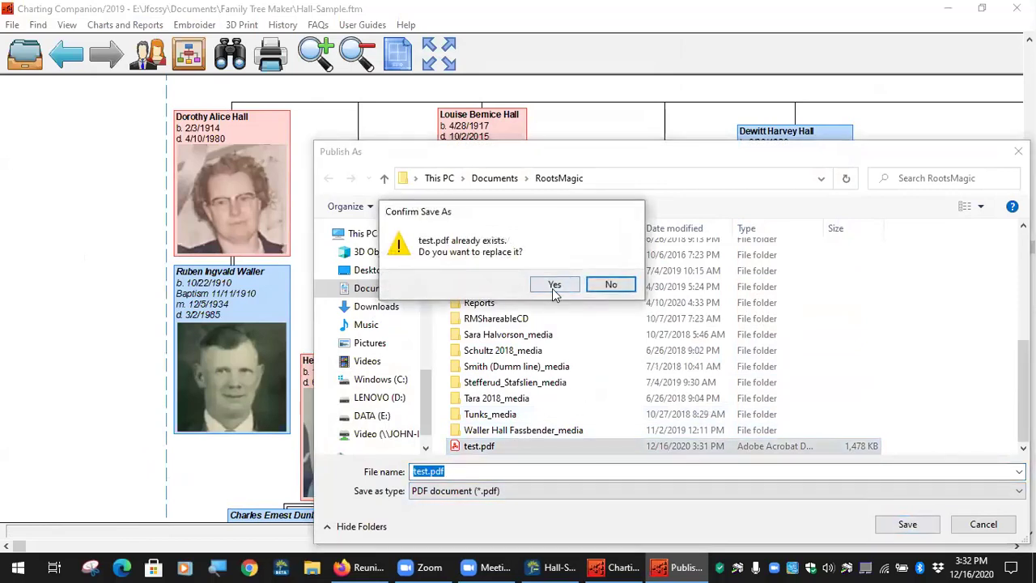
{"action": "left_click", "coordinate": [554, 287]}
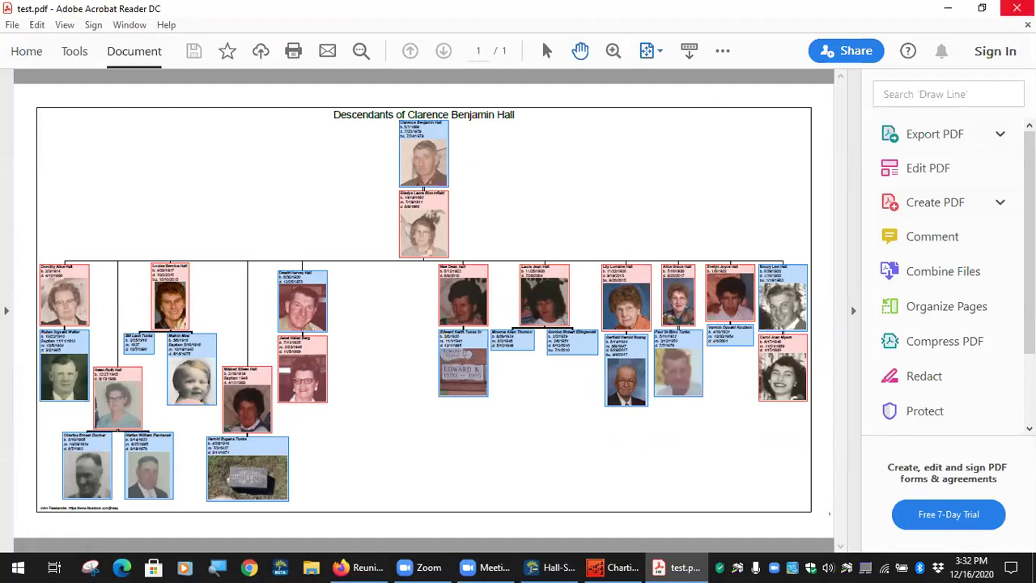
- Close the published PDF and open the Family Group Record options in Charting Companion
{"action": "left_click", "coordinate": [1016, 8]}
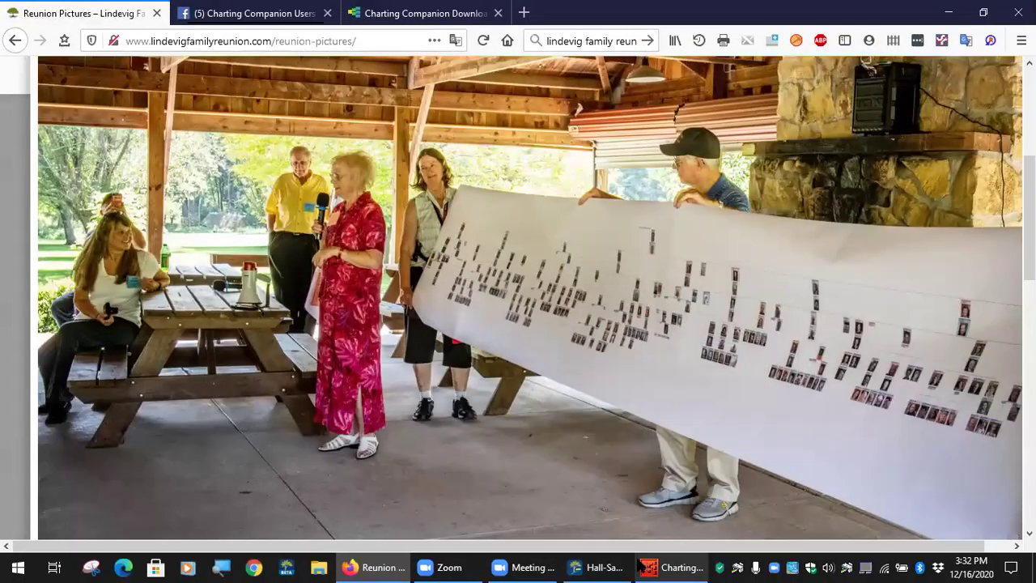
{"action": "left_click", "coordinate": [676, 566]}
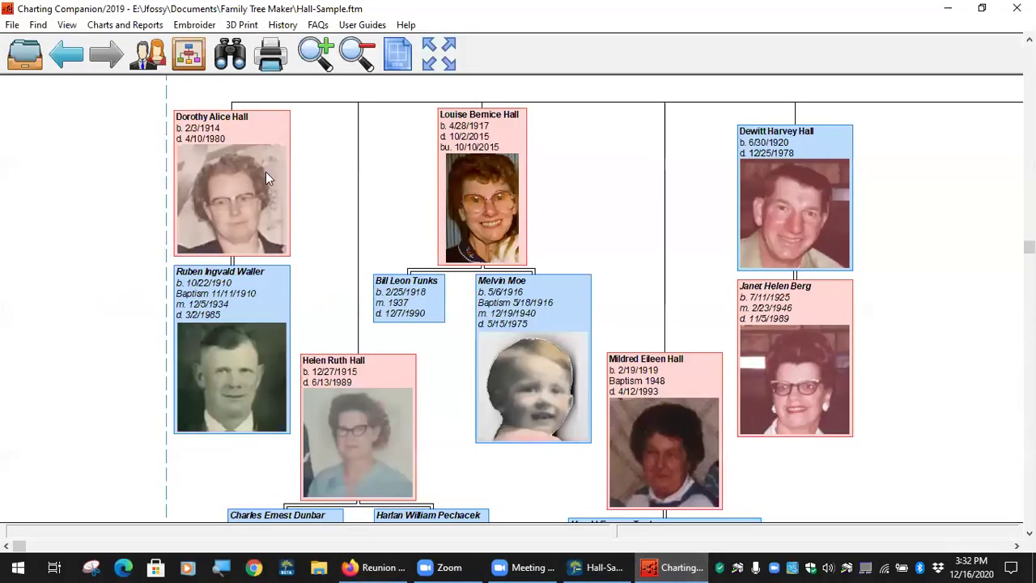
{"action": "left_click", "coordinate": [118, 25]}
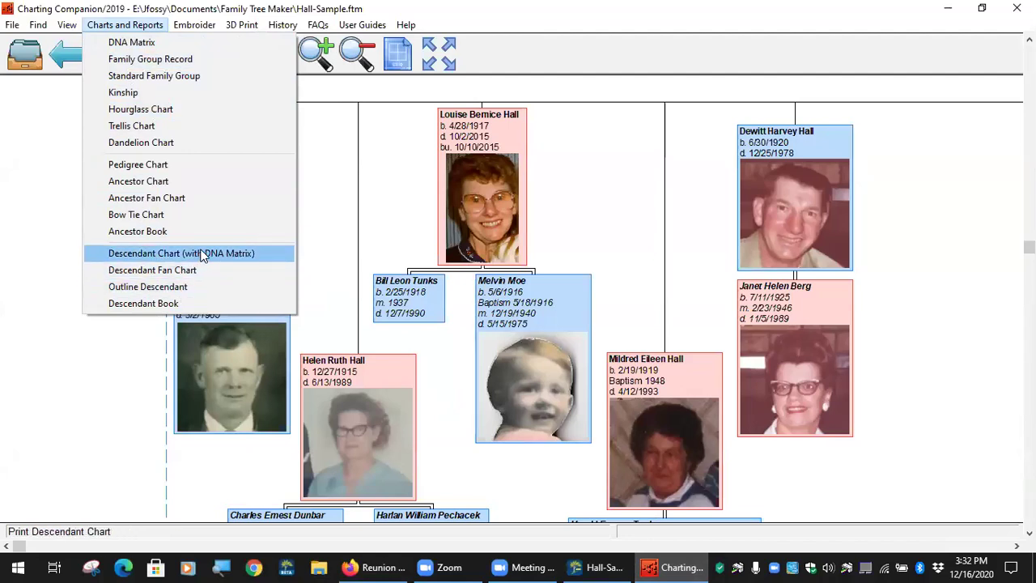
{"action": "left_click", "coordinate": [194, 62]}
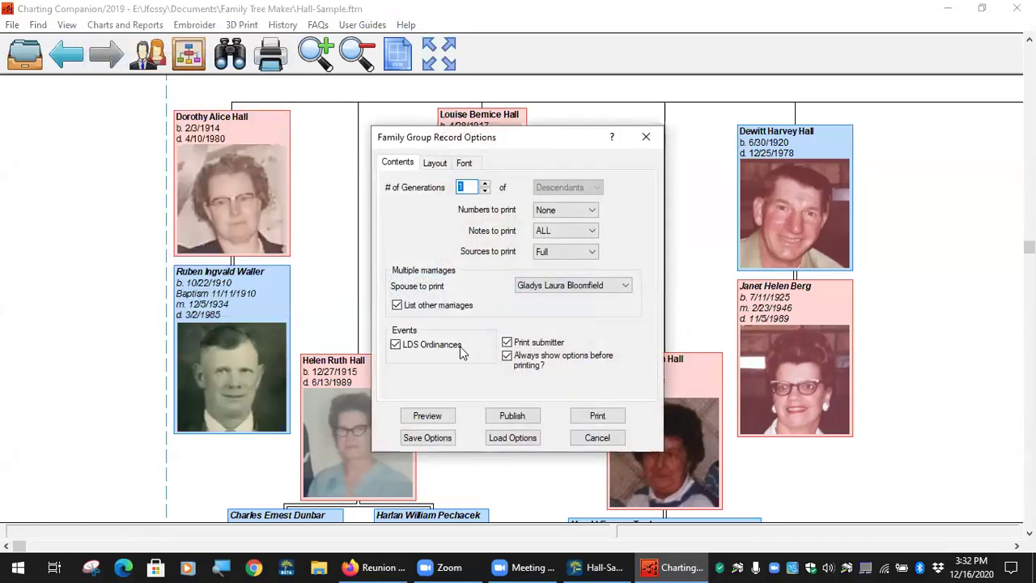
- Preview a Family Group Record for 2 generations of descendants, with notes and sources set to None and LDS Ordinances off
{"action": "left_click", "coordinate": [485, 184]}
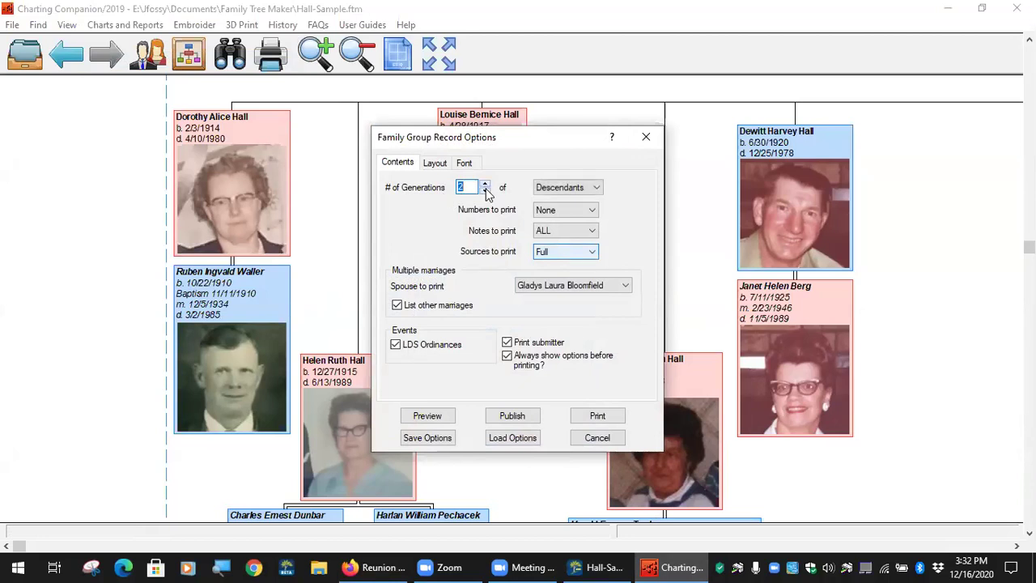
{"action": "left_click", "coordinate": [593, 234]}
{"action": "left_click", "coordinate": [593, 255]}
{"action": "left_click", "coordinate": [593, 252]}
{"action": "left_click", "coordinate": [571, 287]}
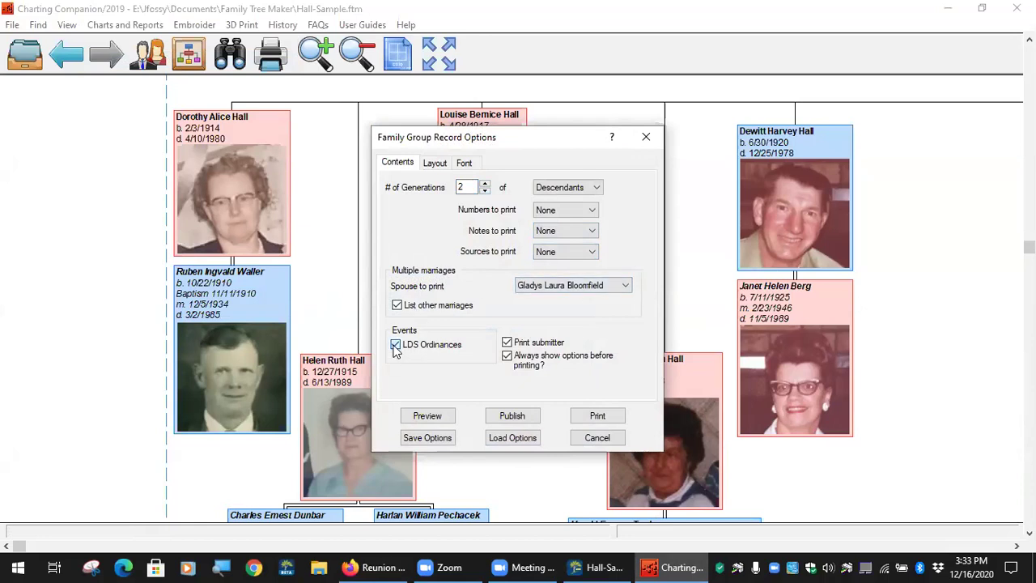
{"action": "left_click", "coordinate": [427, 418]}
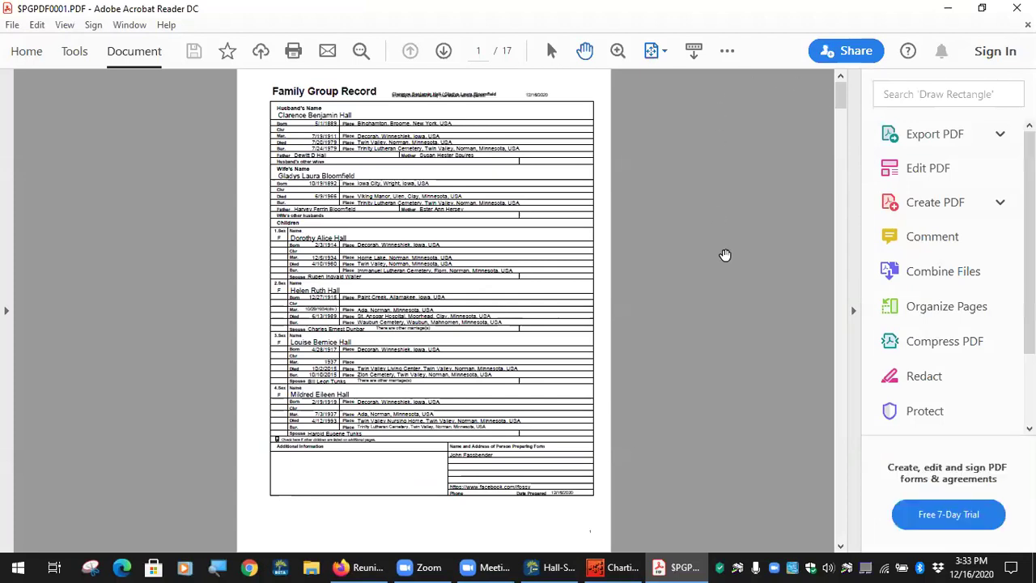
- Restore the previewed PDF to a smaller window, widen it across the screen and fit the page to its width
{"action": "left_click", "coordinate": [982, 8]}
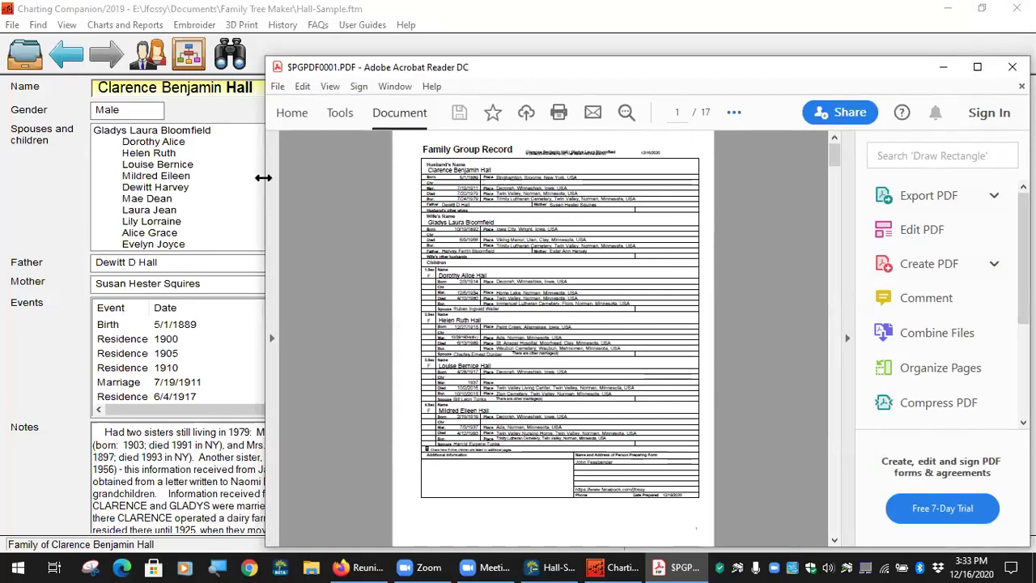
{"action": "left_click_drag", "start_coordinate": [264, 177], "coordinate": [4, 169]}
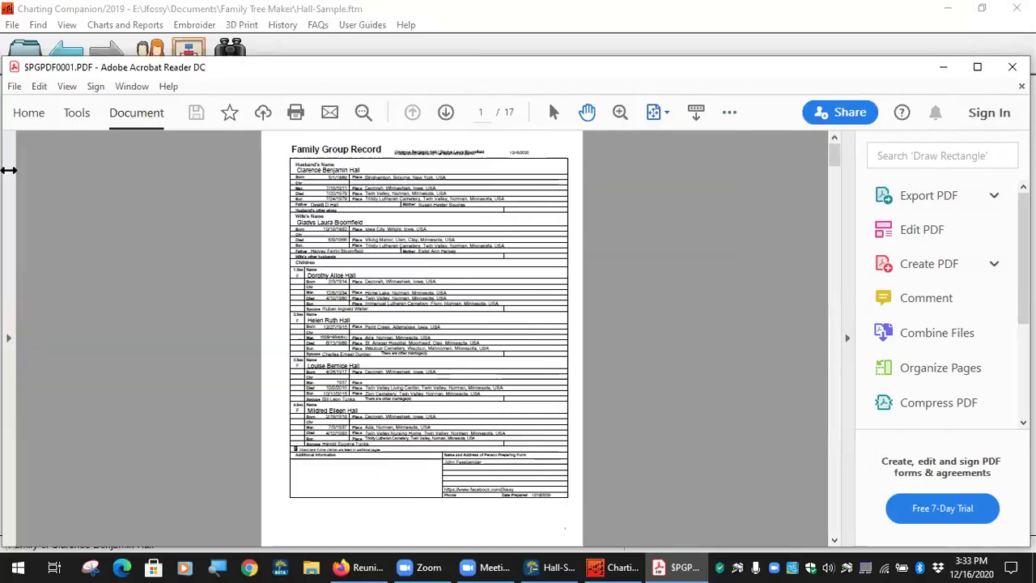
{"action": "left_click", "coordinate": [666, 113]}
{"action": "left_click", "coordinate": [694, 135]}
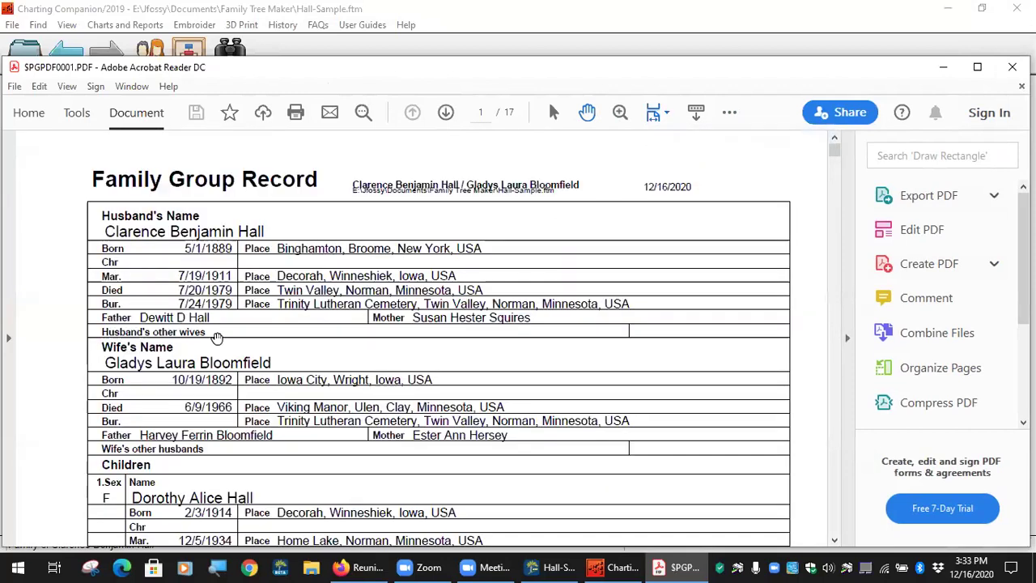
- Examine the parents, children and other marriages on the first three pages of the Family Group Record, and close the preview
{"action": "scroll", "coordinate": [243, 256], "scroll_direction": "down", "scroll_amount": 1}
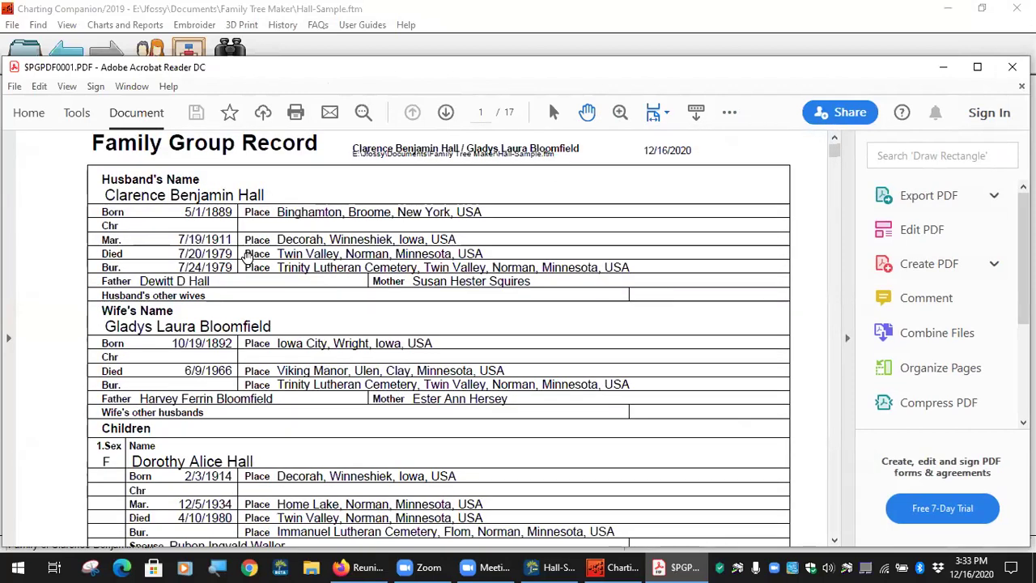
{"action": "scroll", "coordinate": [242, 251], "scroll_direction": "down", "scroll_amount": 1}
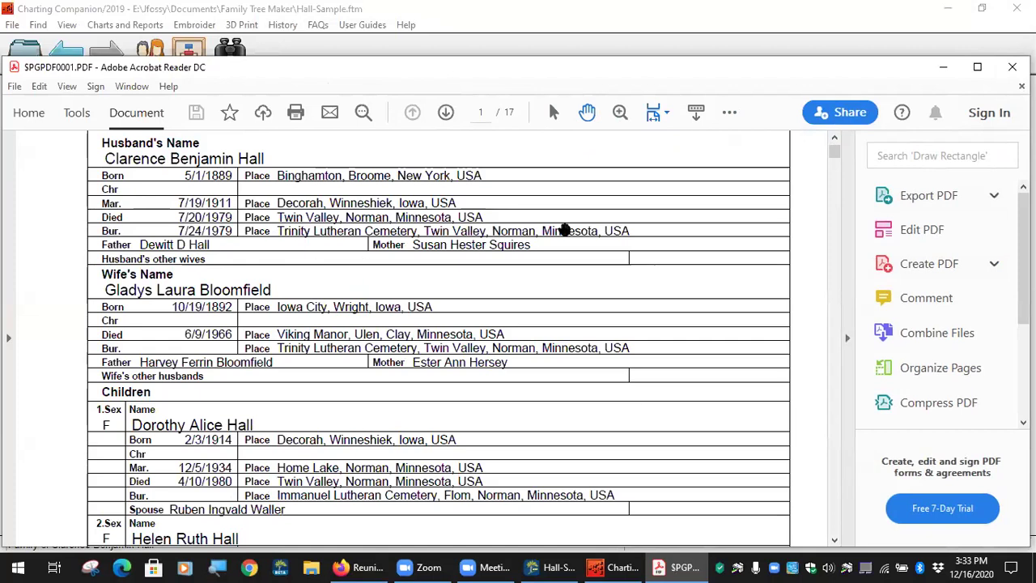
{"action": "scroll", "coordinate": [404, 328], "scroll_direction": "down", "scroll_amount": 10}
{"action": "scroll", "coordinate": [402, 340], "scroll_direction": "down", "scroll_amount": 4}
{"action": "scroll", "coordinate": [402, 342], "scroll_direction": "down", "scroll_amount": 20}
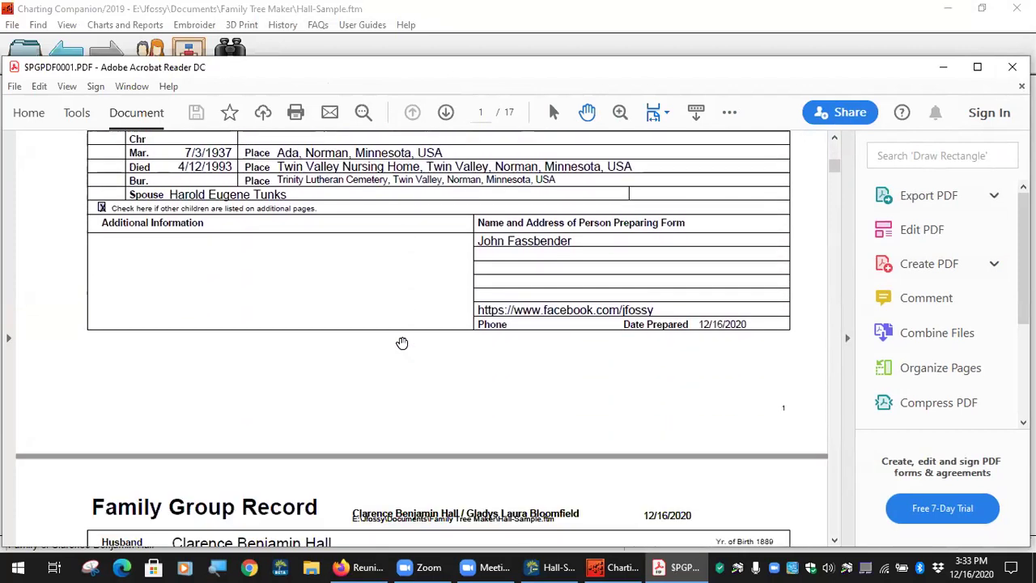
{"action": "scroll", "coordinate": [402, 342], "scroll_direction": "down", "scroll_amount": 18}
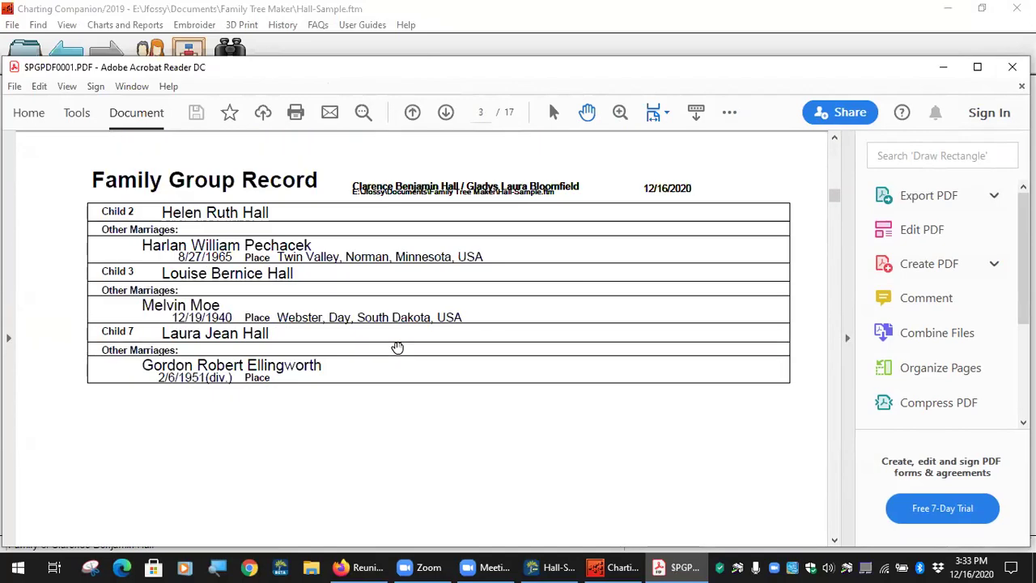
{"action": "scroll", "coordinate": [397, 347], "scroll_direction": "up", "scroll_amount": 20}
{"action": "scroll", "coordinate": [397, 348], "scroll_direction": "up", "scroll_amount": 20}
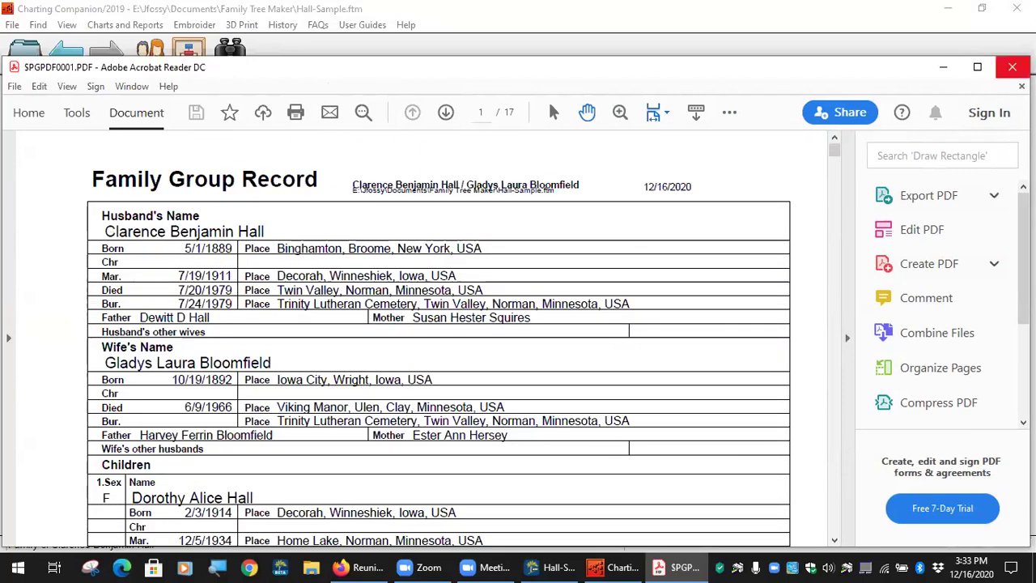
{"action": "left_click", "coordinate": [1011, 66]}
- Set the Family Group Record to 4 generations of descendants and preview it
{"action": "left_click", "coordinate": [485, 183]}
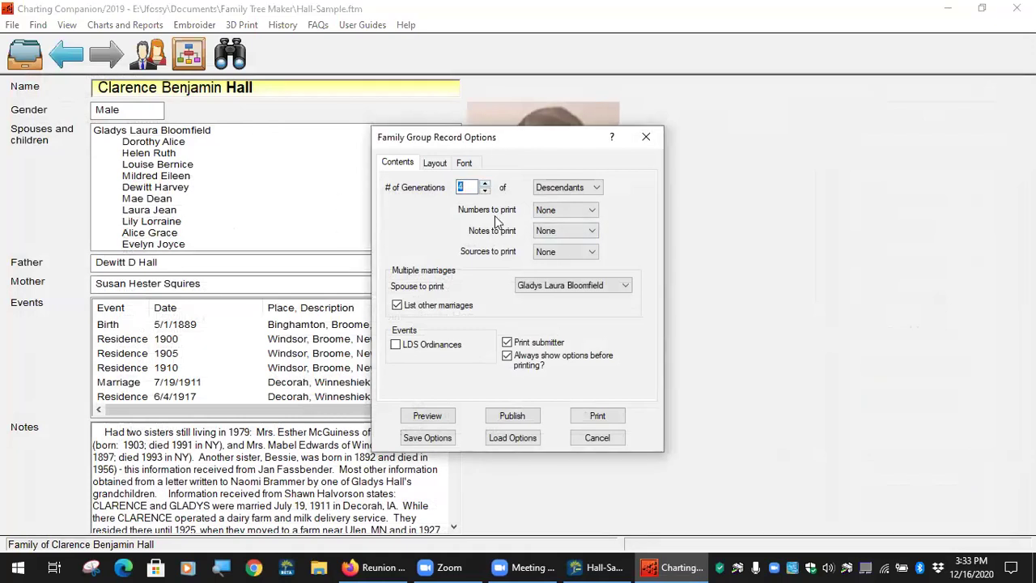
{"action": "left_click", "coordinate": [429, 417]}
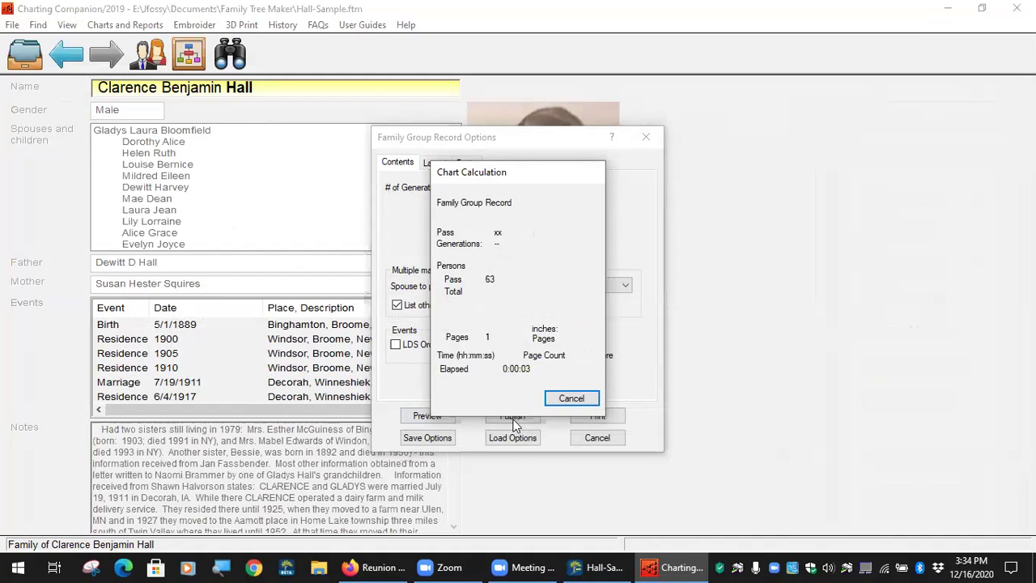
{"action": "left_click", "coordinate": [511, 416]}
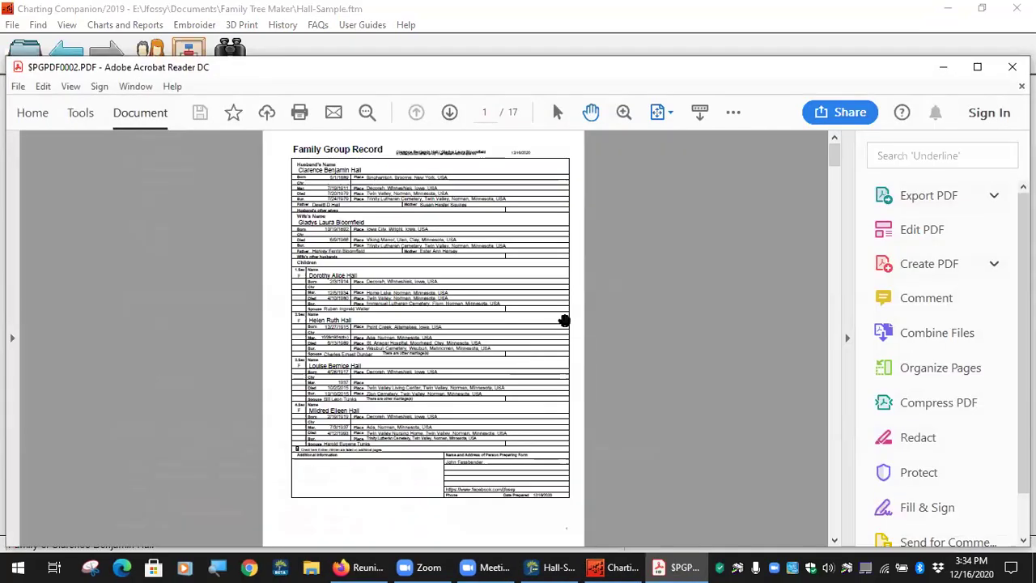
- Fit the new preview to page width and examine the parents' record with its listed children and other marriages
{"action": "left_click", "coordinate": [660, 112]}
{"action": "left_click", "coordinate": [696, 137]}
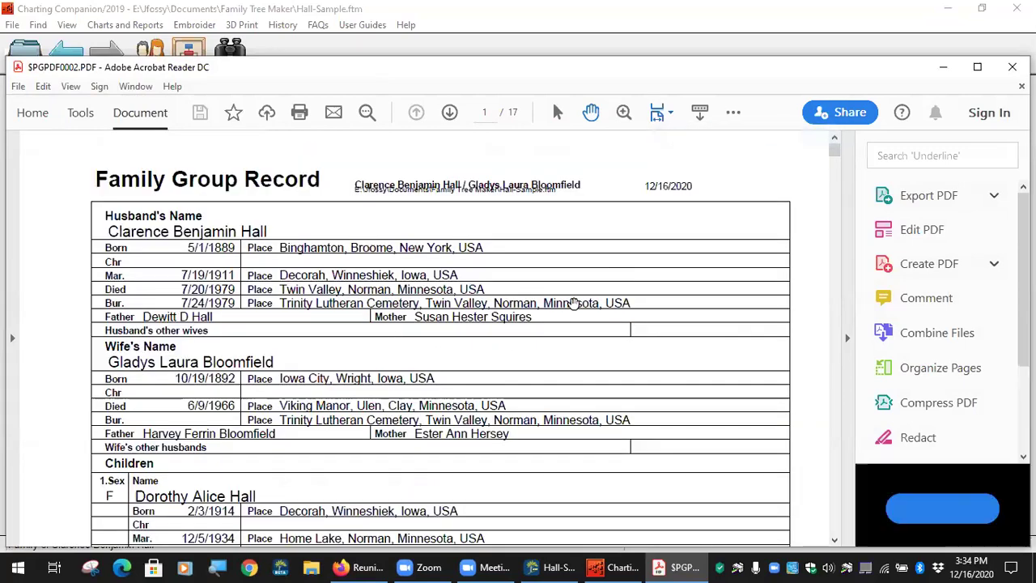
{"action": "scroll", "coordinate": [454, 332], "scroll_direction": "down", "scroll_amount": 10}
{"action": "scroll", "coordinate": [478, 311], "scroll_direction": "up", "scroll_amount": 8}
{"action": "scroll", "coordinate": [478, 311], "scroll_direction": "up", "scroll_amount": 3}
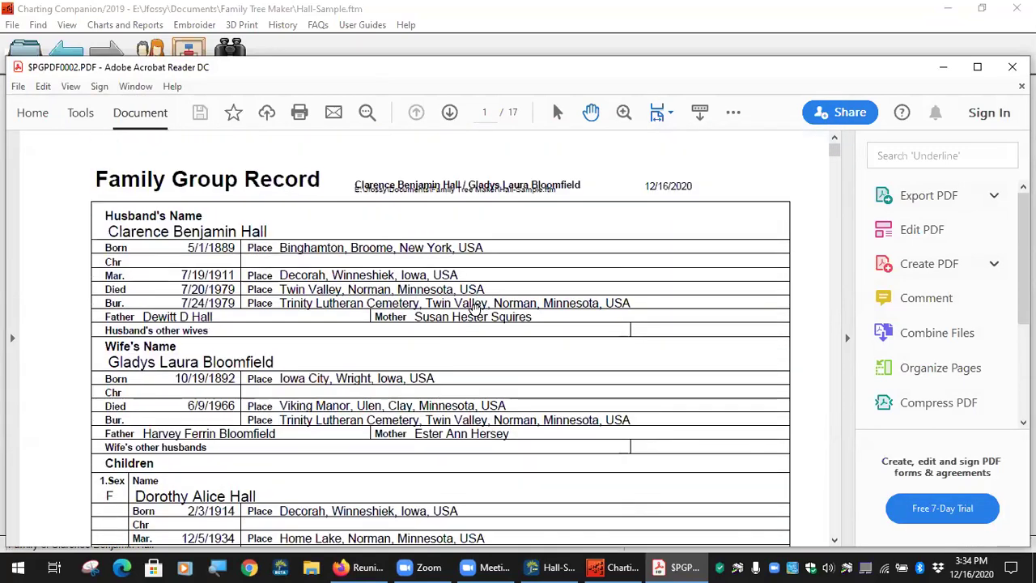
{"action": "scroll", "coordinate": [382, 309], "scroll_direction": "down", "scroll_amount": 6}
{"action": "scroll", "coordinate": [384, 313], "scroll_direction": "down", "scroll_amount": 12}
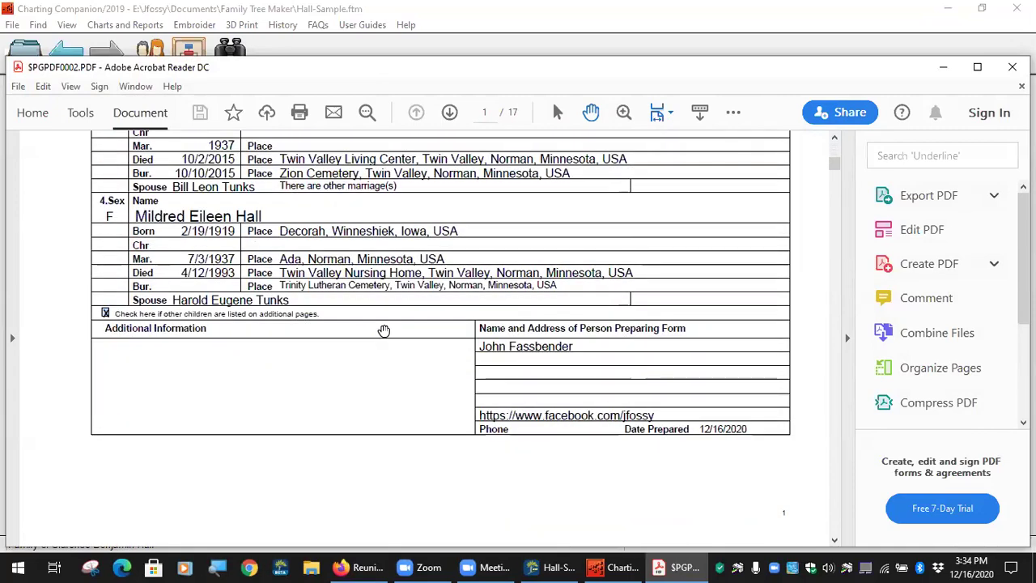
{"action": "scroll", "coordinate": [364, 352], "scroll_direction": "down", "scroll_amount": 10}
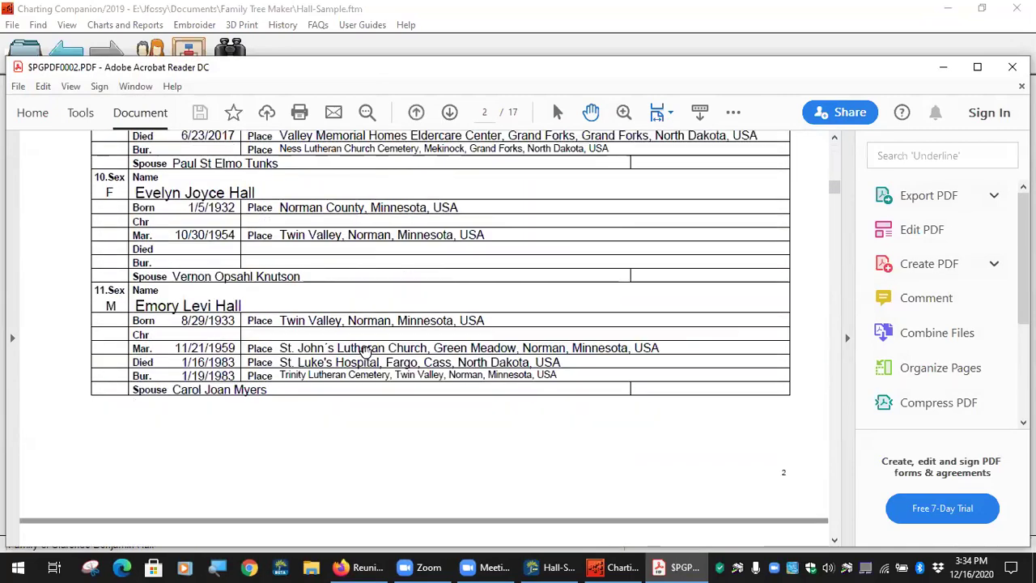
{"action": "scroll", "coordinate": [364, 350], "scroll_direction": "up", "scroll_amount": 1}
{"action": "scroll", "coordinate": [364, 350], "scroll_direction": "up", "scroll_amount": 1}
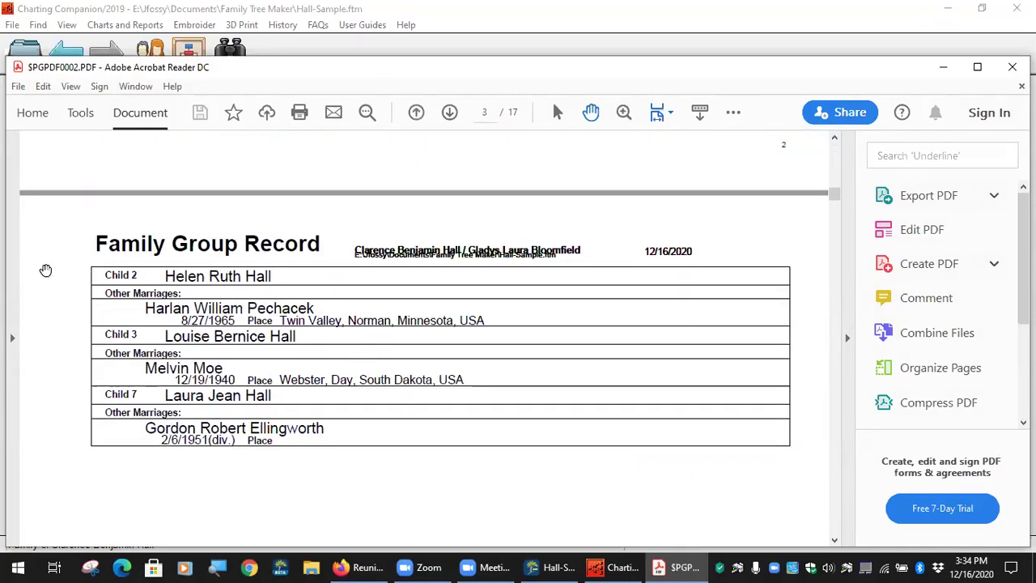
- Examine the separate family group pages for the individual children, from page 4 through page 7
{"action": "scroll", "coordinate": [356, 437], "scroll_direction": "down", "scroll_amount": 20}
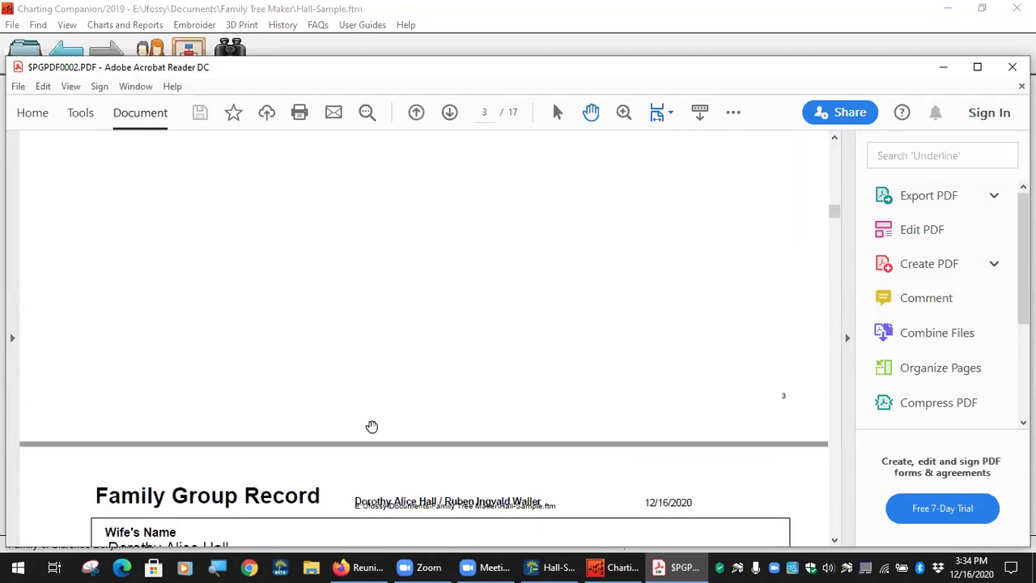
{"action": "scroll", "coordinate": [368, 417], "scroll_direction": "down", "scroll_amount": 1}
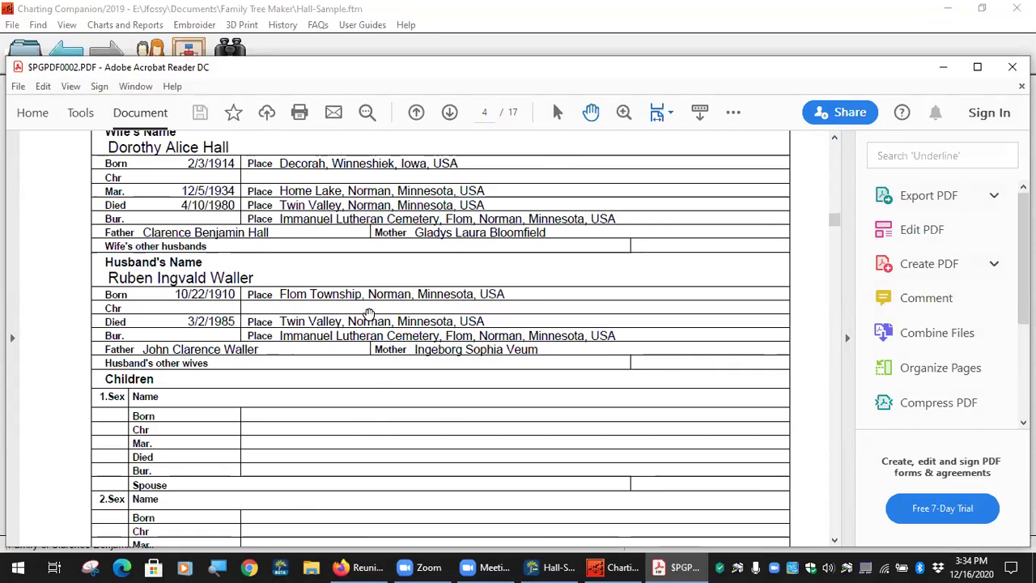
{"action": "scroll", "coordinate": [358, 322], "scroll_direction": "down", "scroll_amount": 3}
{"action": "scroll", "coordinate": [344, 367], "scroll_direction": "down", "scroll_amount": 11}
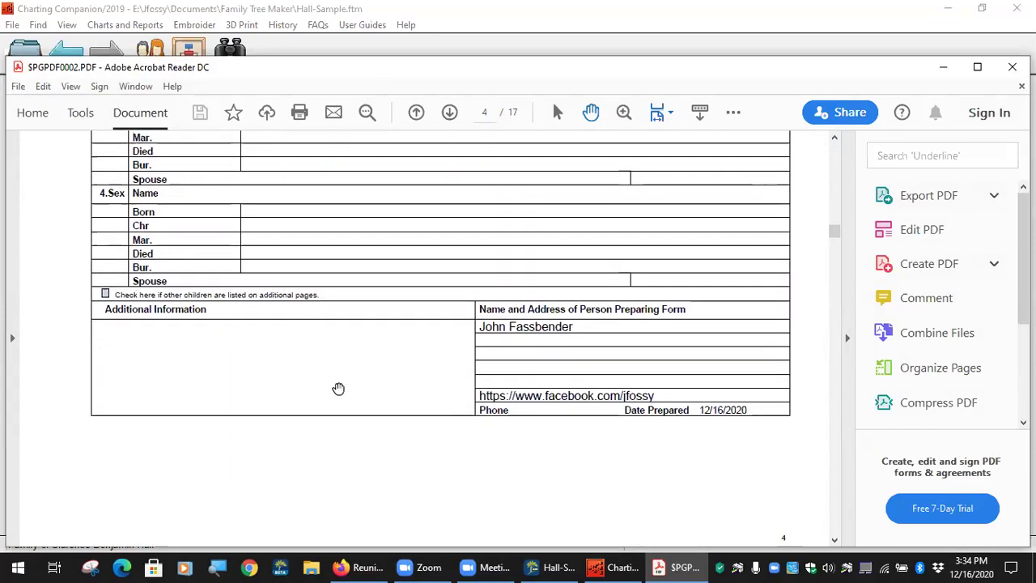
{"action": "scroll", "coordinate": [339, 389], "scroll_direction": "up", "scroll_amount": 9}
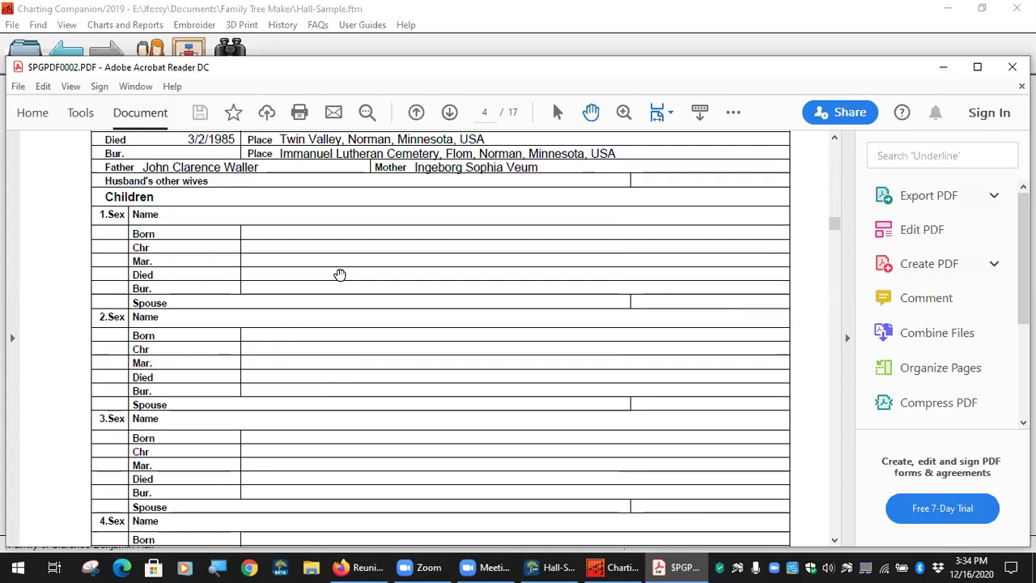
{"action": "scroll", "coordinate": [340, 275], "scroll_direction": "down", "scroll_amount": 20}
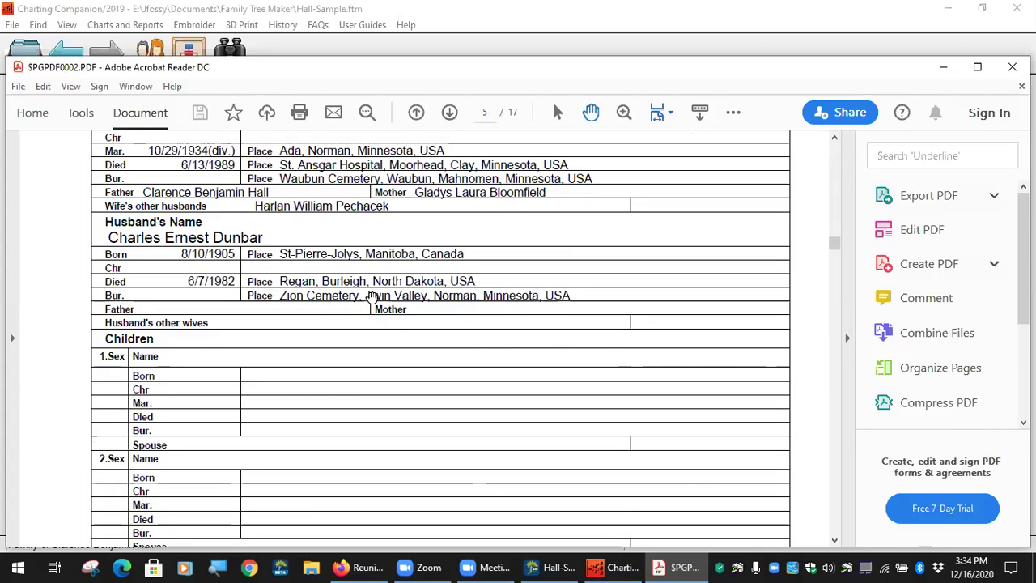
{"action": "scroll", "coordinate": [370, 296], "scroll_direction": "down", "scroll_amount": 3}
{"action": "scroll", "coordinate": [371, 296], "scroll_direction": "up", "scroll_amount": 6}
{"action": "scroll", "coordinate": [370, 291], "scroll_direction": "down", "scroll_amount": 20}
{"action": "scroll", "coordinate": [361, 316], "scroll_direction": "down", "scroll_amount": 20}
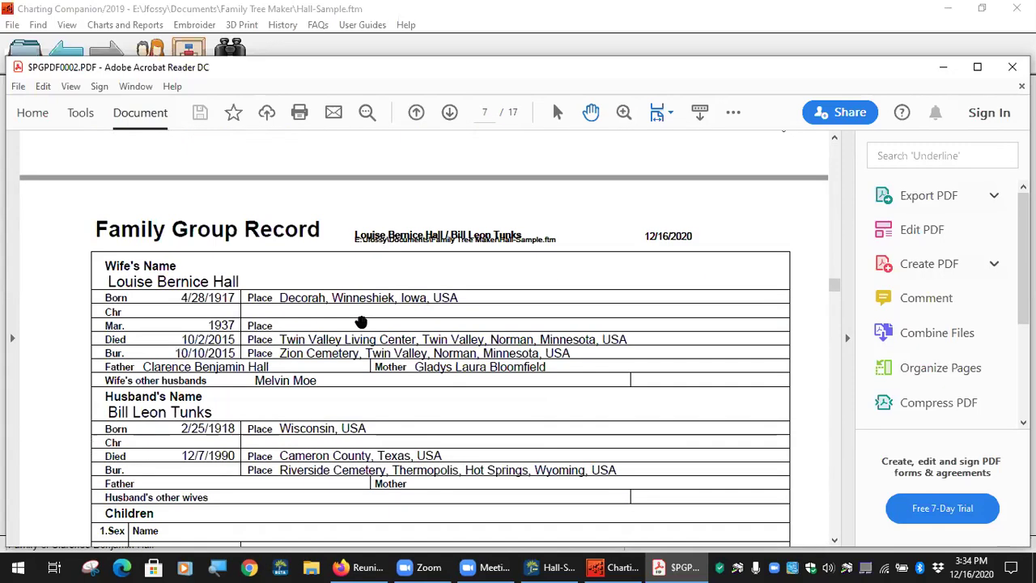
{"action": "scroll", "coordinate": [361, 322], "scroll_direction": "down", "scroll_amount": 10}
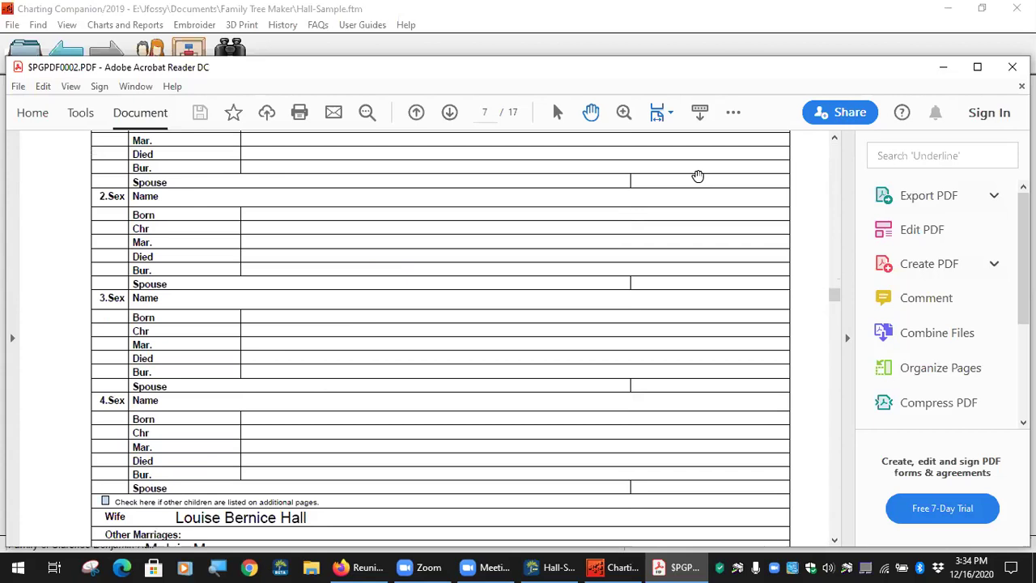
- Close the descendants preview, set the Family Group Record to Ancestors, and preview it fitted to page width
{"action": "left_click", "coordinate": [1011, 67]}
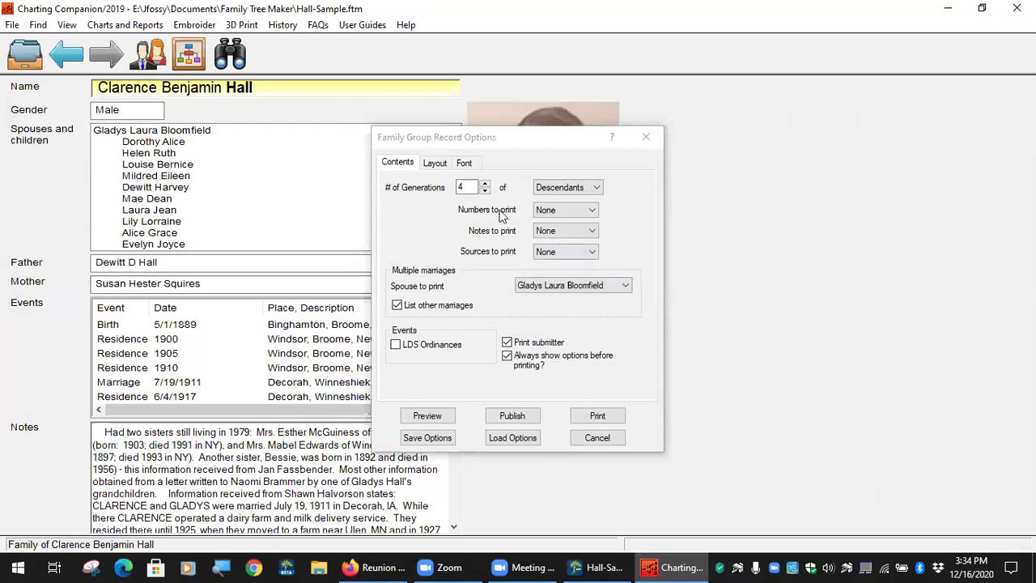
{"action": "left_click", "coordinate": [597, 188]}
{"action": "left_click", "coordinate": [579, 207]}
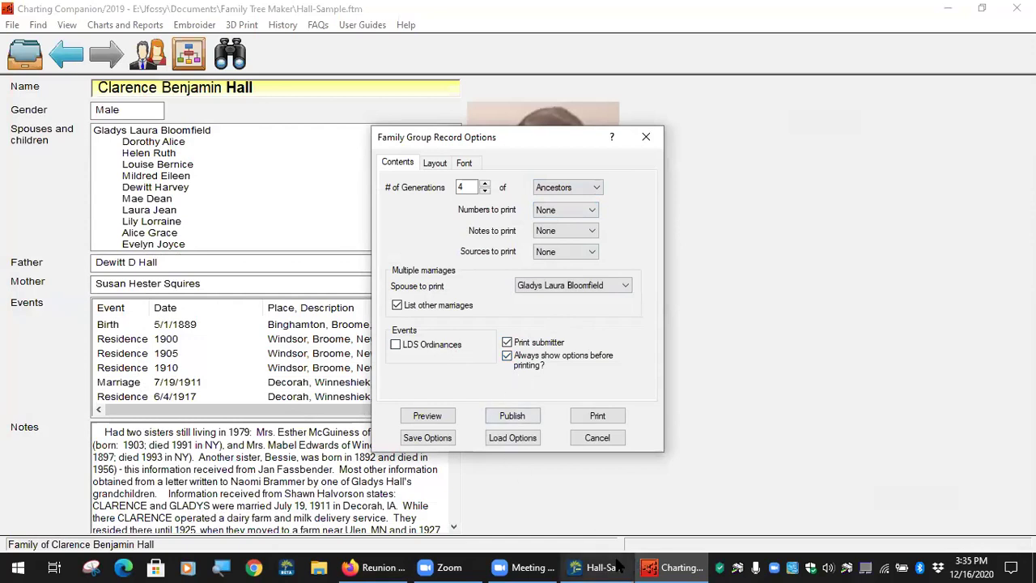
{"action": "mouse_move", "coordinate": [654, 565]}
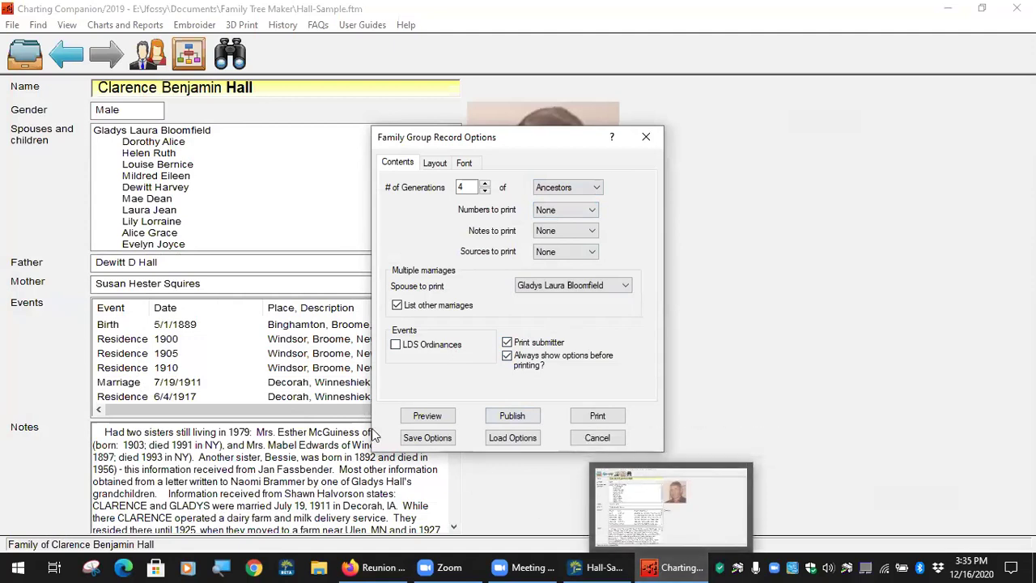
{"action": "left_click", "coordinate": [428, 416]}
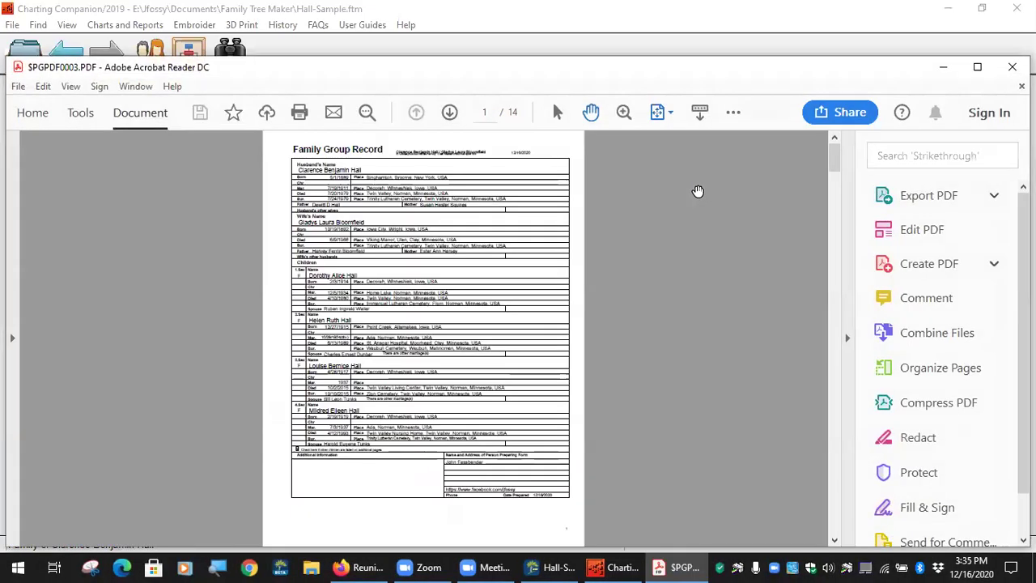
{"action": "left_click", "coordinate": [667, 111]}
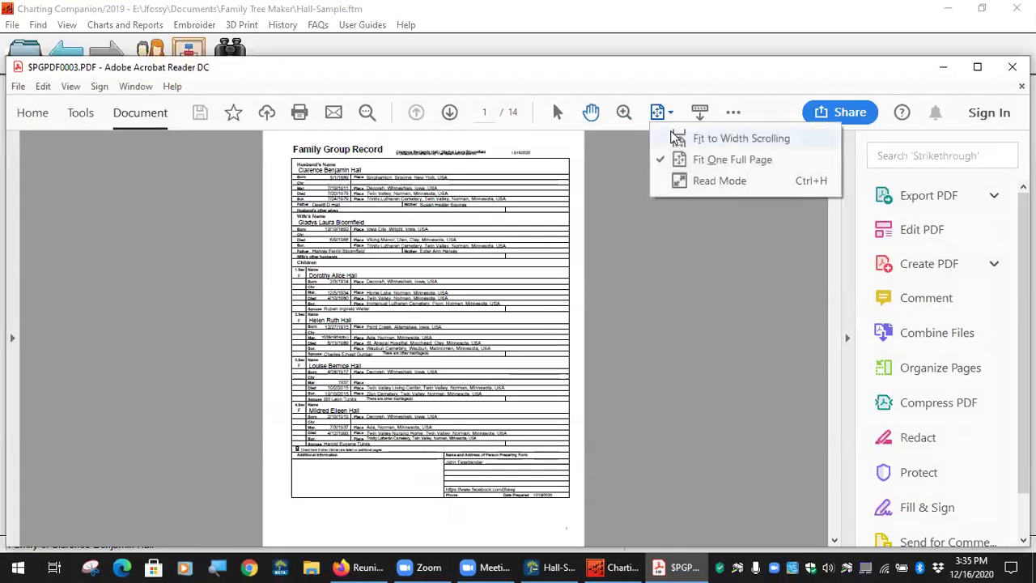
{"action": "left_click", "coordinate": [728, 139]}
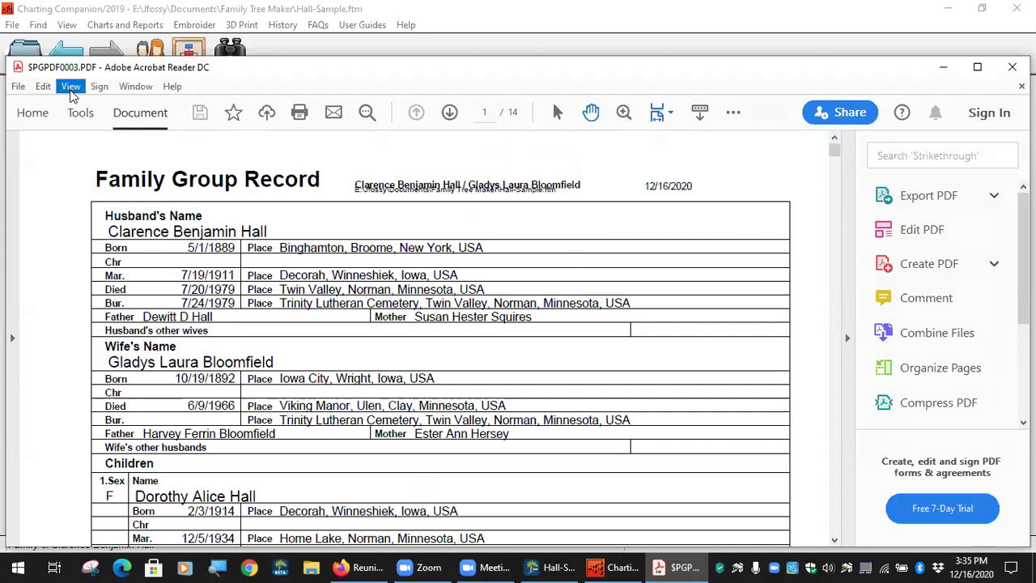
{"action": "left_click", "coordinate": [99, 87]}
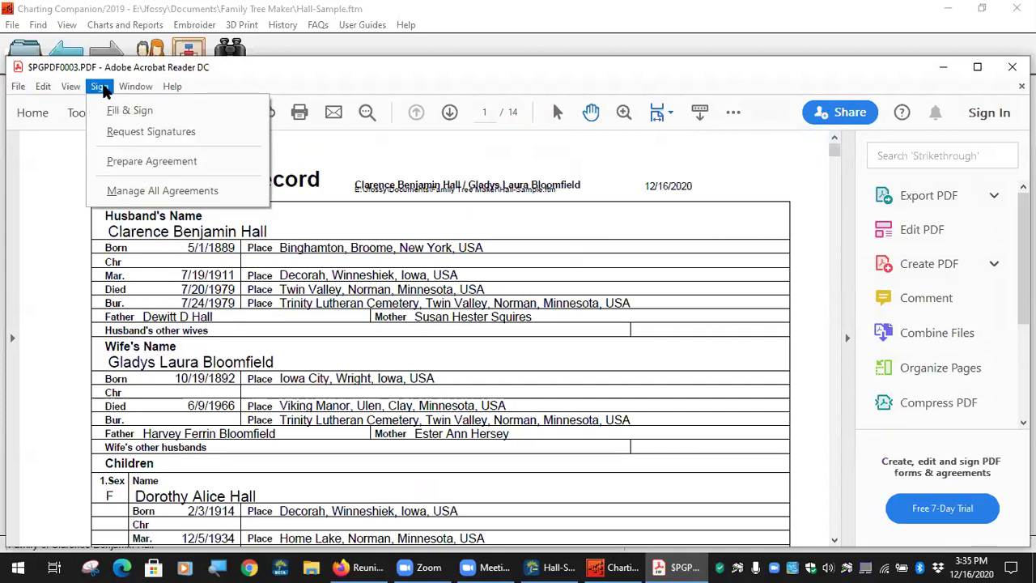
{"action": "left_click", "coordinate": [43, 86]}
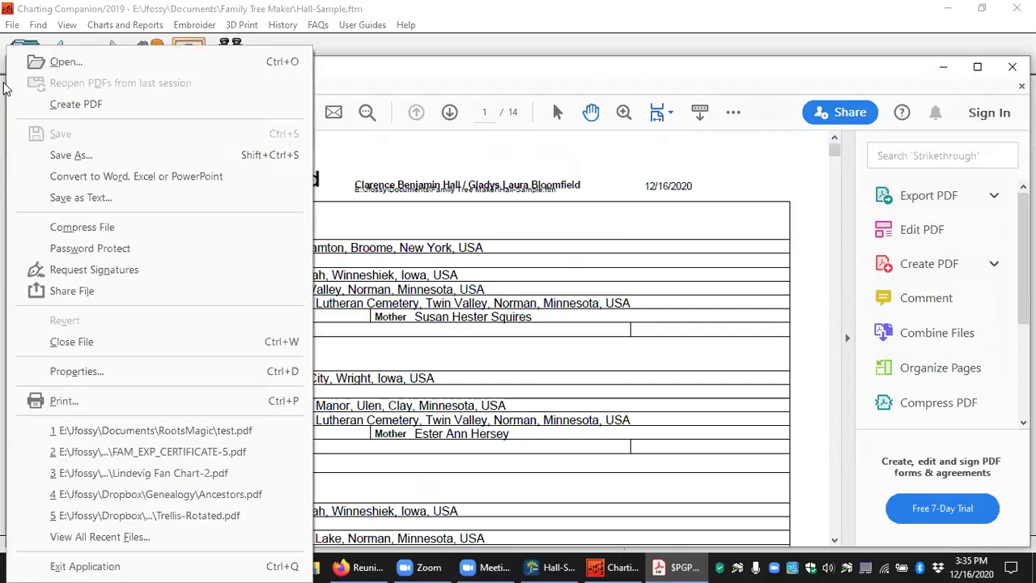
{"action": "left_click", "coordinate": [442, 86]}
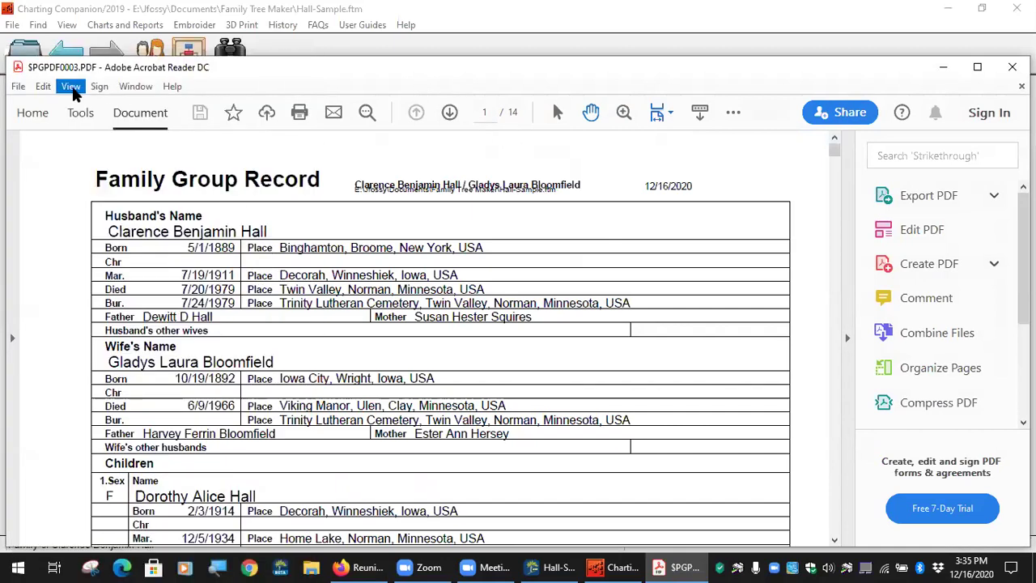
{"action": "left_click", "coordinate": [18, 87]}
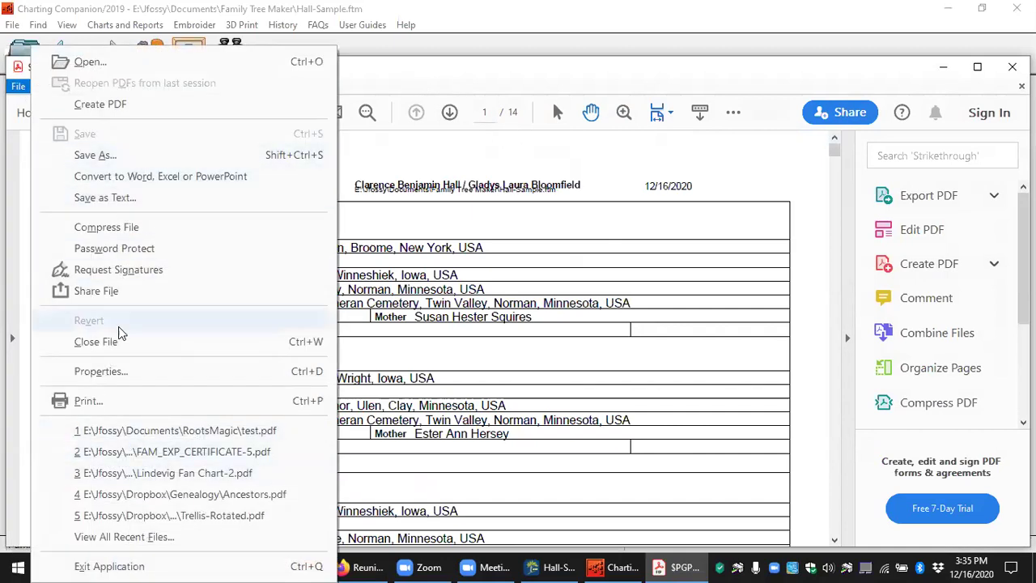
{"action": "left_click", "coordinate": [483, 87]}
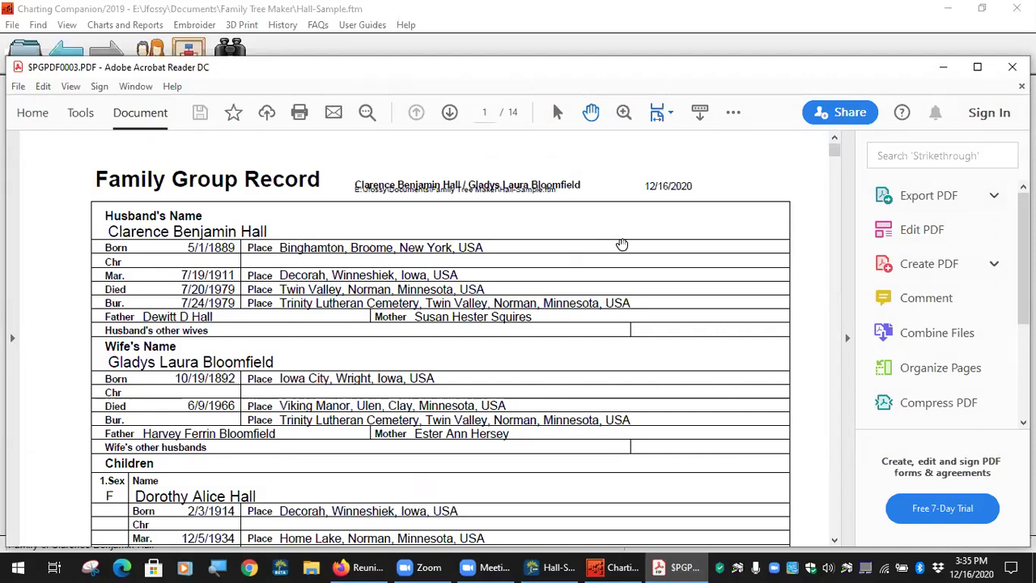
- Undock the PDF reader's page controls to bring up the comment and markup tools
{"action": "left_click", "coordinate": [699, 113]}
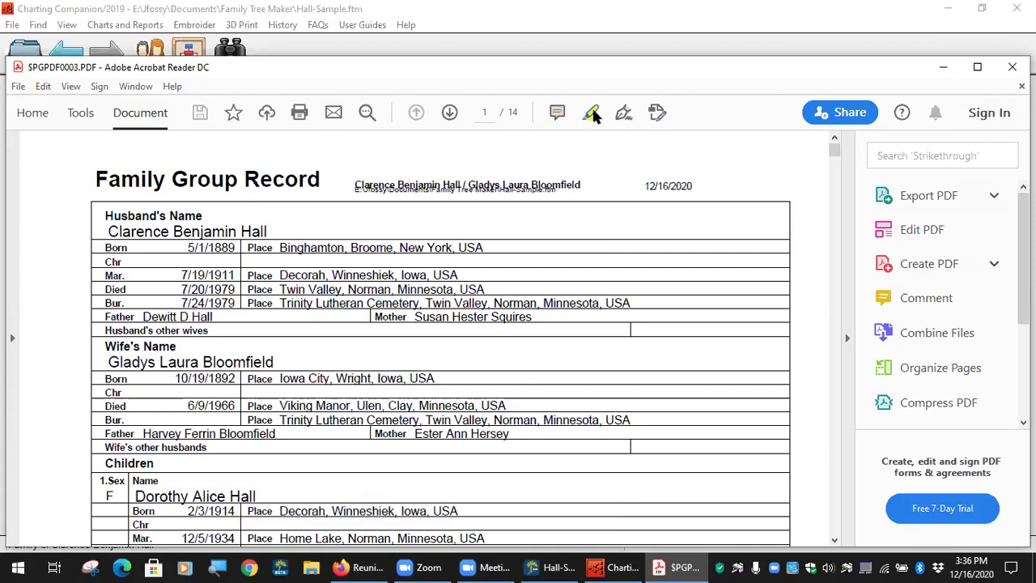
{"action": "left_click", "coordinate": [625, 114]}
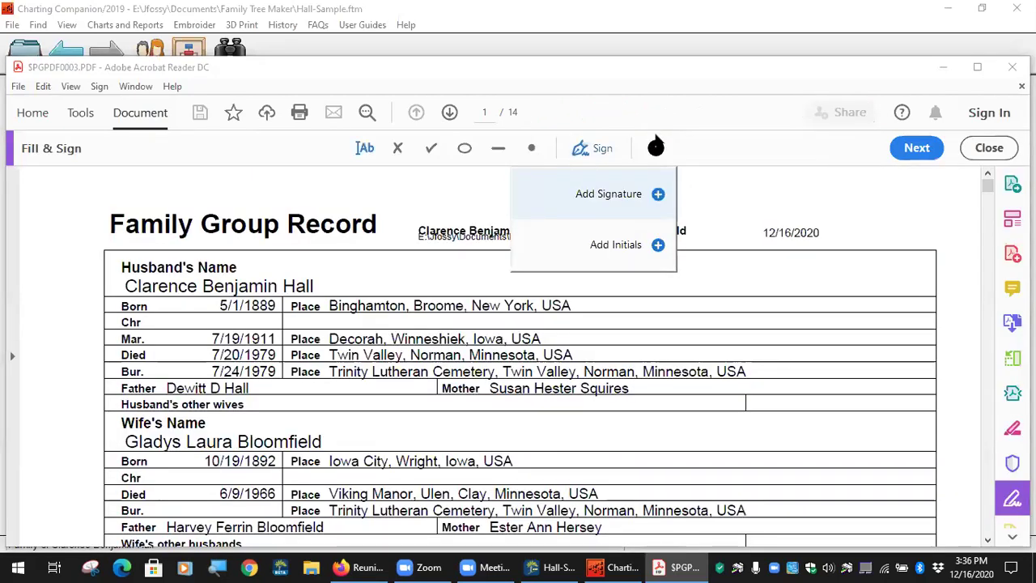
{"action": "left_click", "coordinate": [673, 117]}
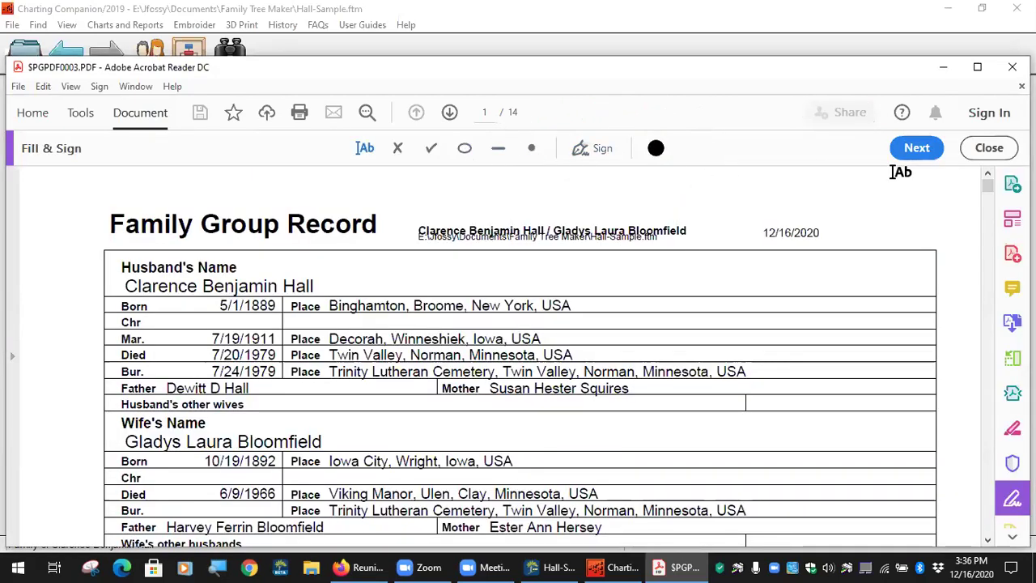
{"action": "key", "text": "Escape"}
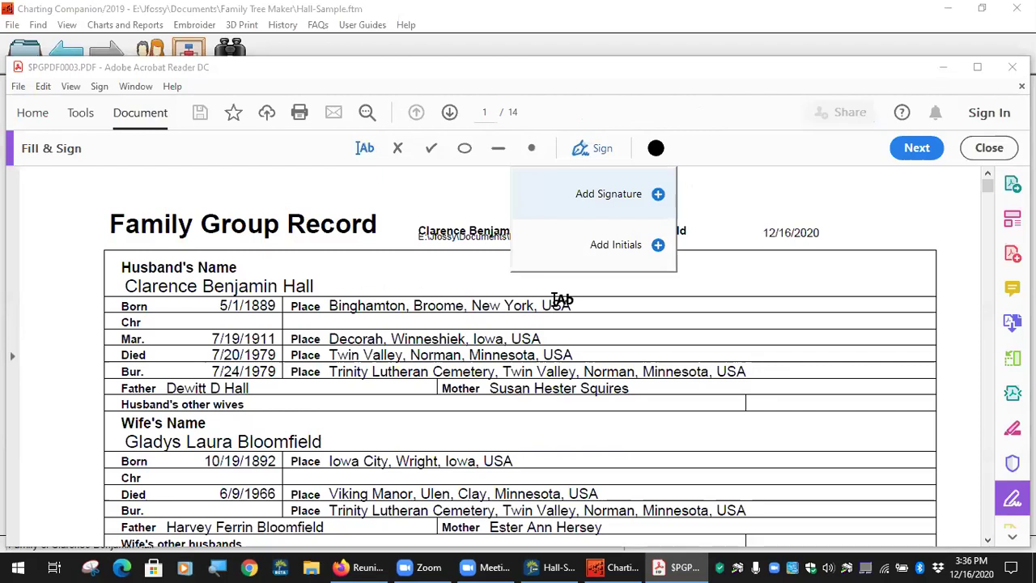
{"action": "left_click", "coordinate": [356, 436]}
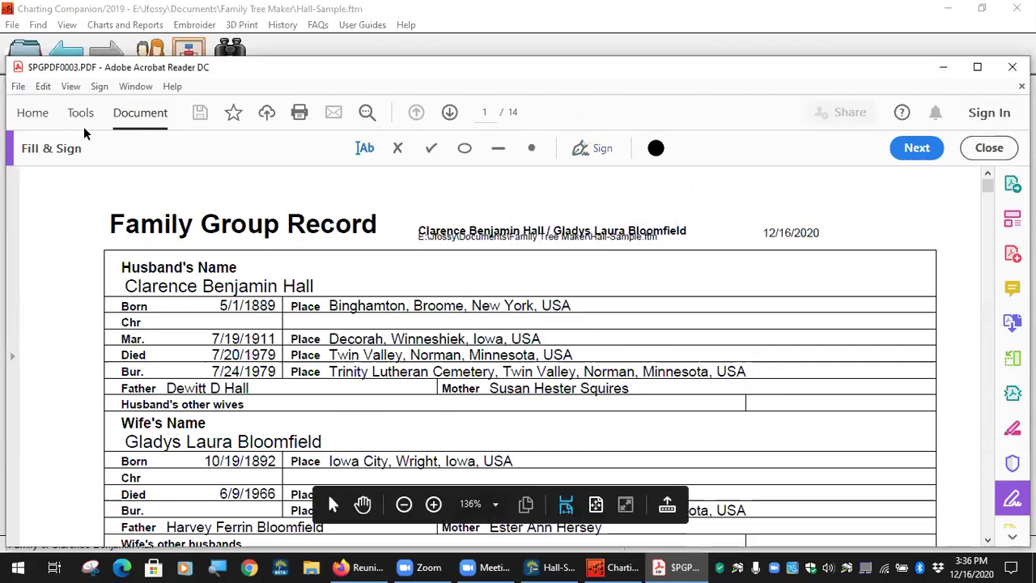
{"action": "left_click", "coordinate": [43, 86]}
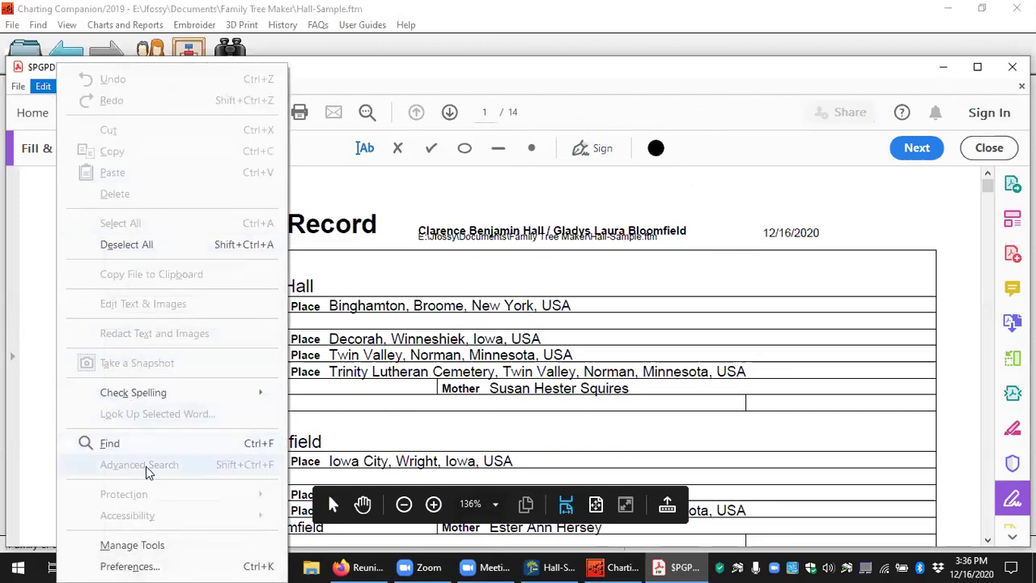
{"action": "left_click", "coordinate": [742, 207]}
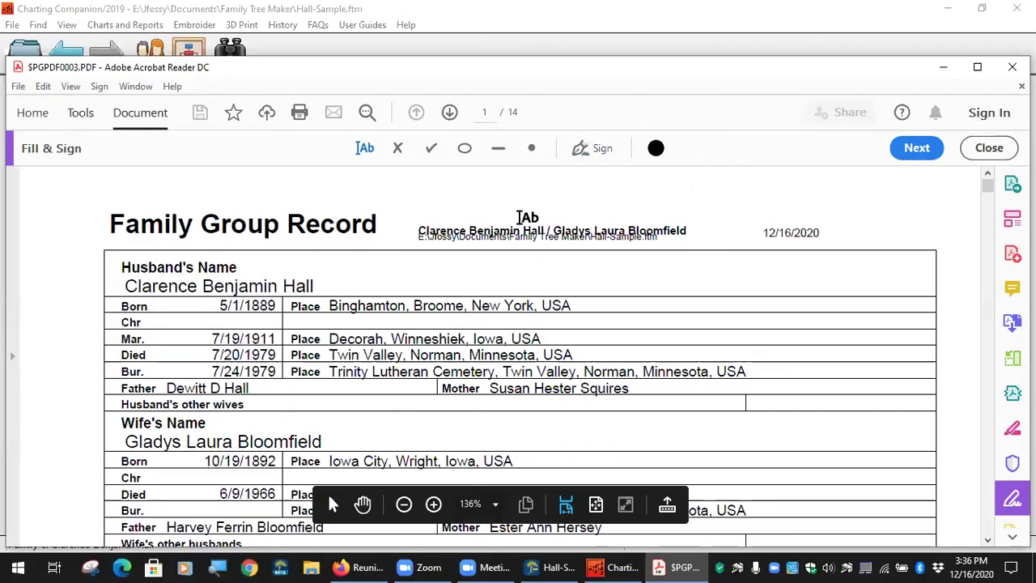
{"action": "left_click", "coordinate": [736, 203]}
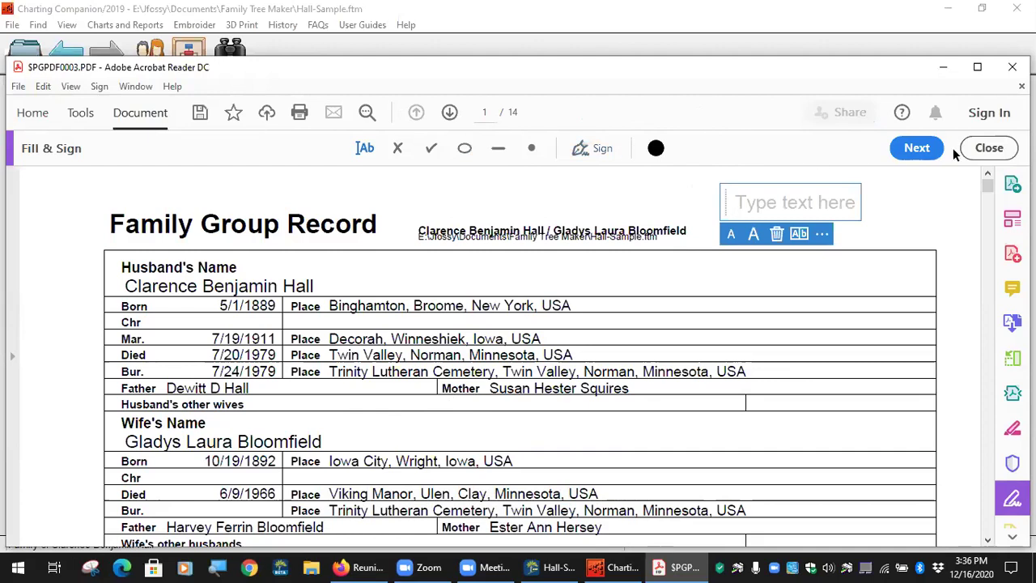
{"action": "left_click", "coordinate": [988, 148]}
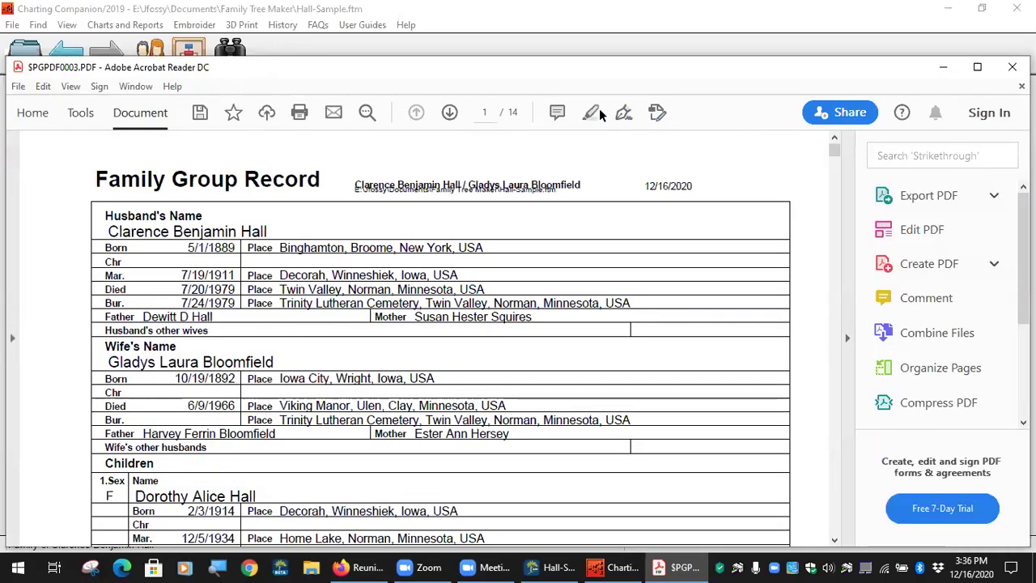
- Highlight text in the husband's marriage, death and burial lines and place an empty sticky note beside them
{"action": "left_click", "coordinate": [589, 116]}
{"action": "mouse_move", "coordinate": [277, 270]}
{"action": "left_mouse_down"}
{"action": "mouse_move", "coordinate": [500, 269]}
{"action": "mouse_move", "coordinate": [502, 301]}
{"action": "left_mouse_up"}
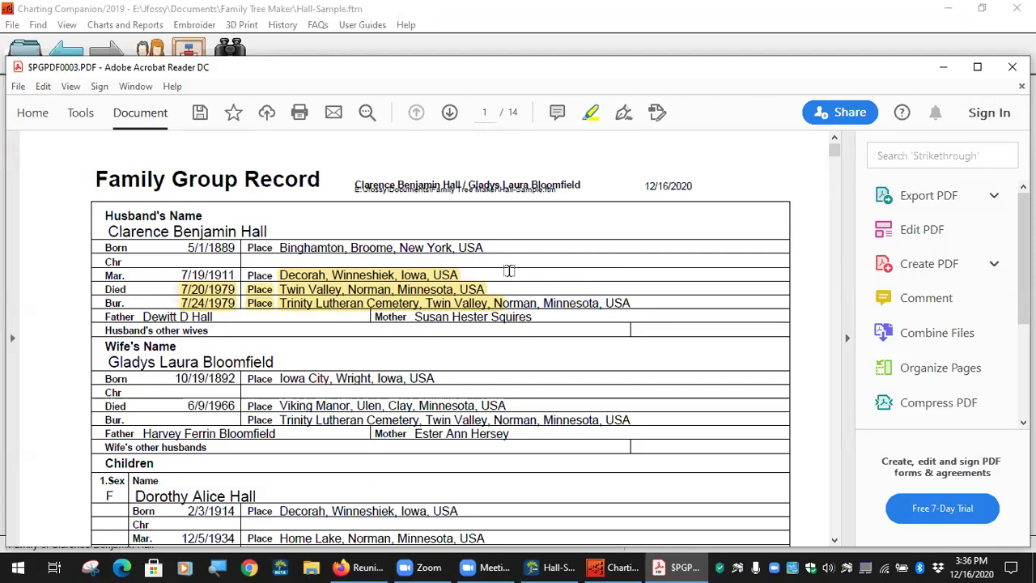
{"action": "left_click", "coordinate": [557, 113]}
{"action": "left_click", "coordinate": [502, 274]}
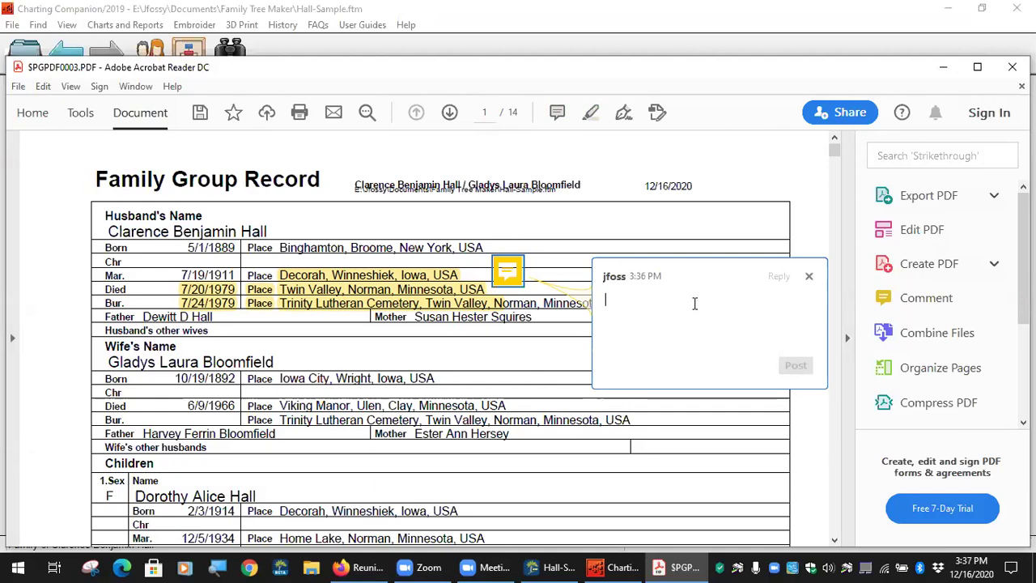
{"action": "left_click", "coordinate": [808, 276]}
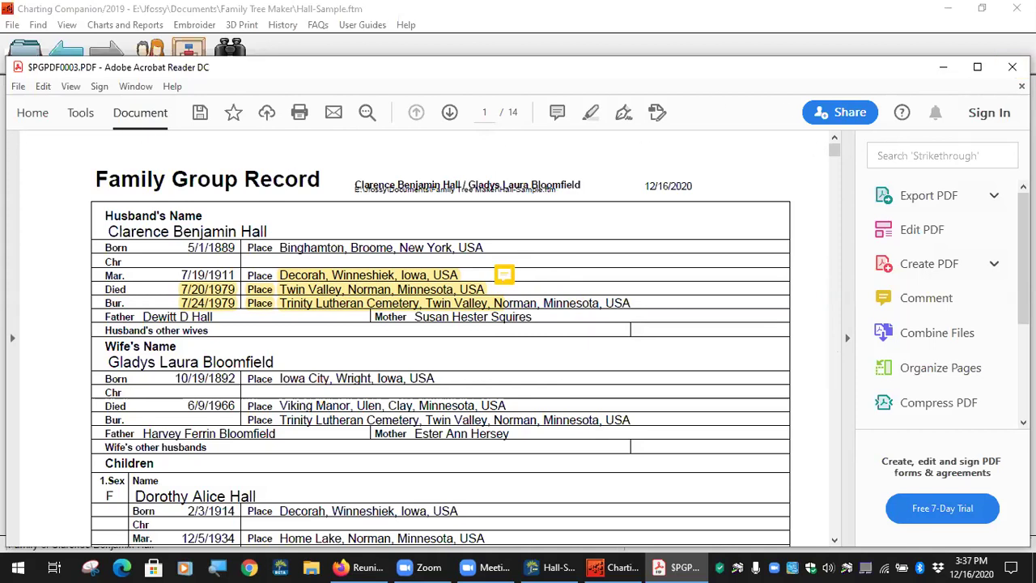
- Close the marked-up PDF preview without saving it and dismiss the Family Group Record options
{"action": "left_click", "coordinate": [1011, 66]}
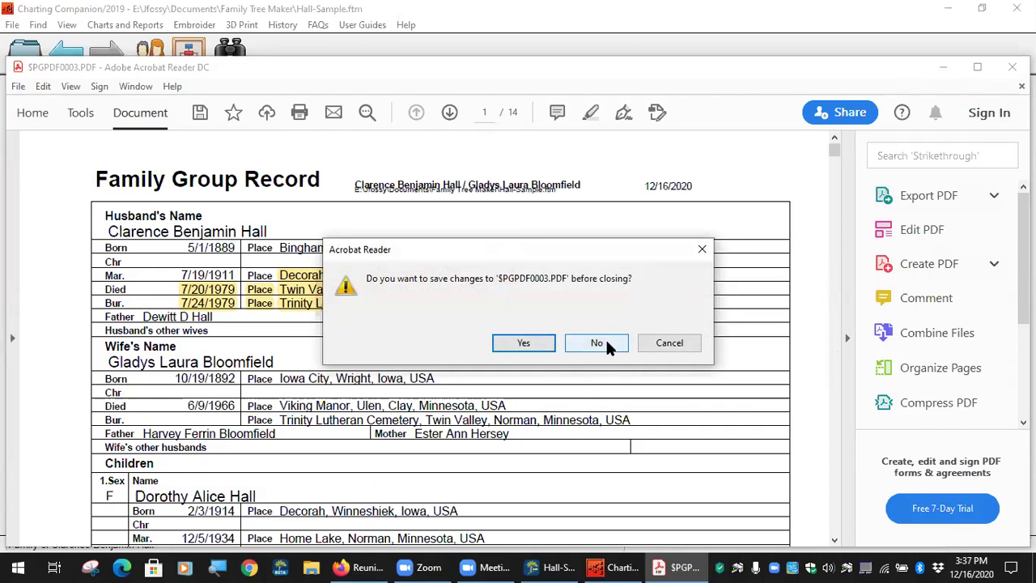
{"action": "left_click", "coordinate": [605, 347]}
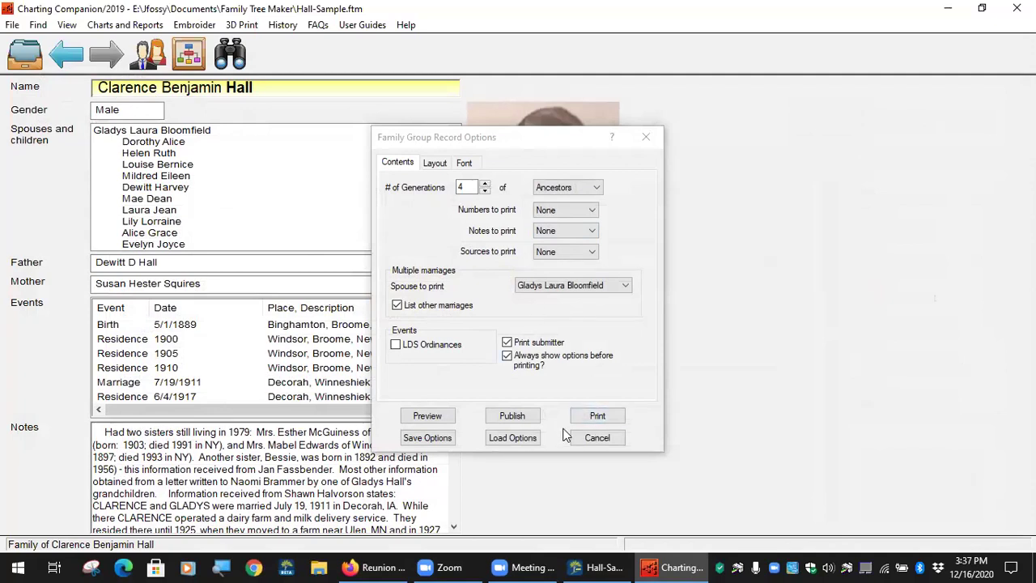
{"action": "left_click", "coordinate": [597, 438]}
- Start a Standard Family Group report and exclude the COLOR_FTM (user defined) and Christening events
{"action": "left_click", "coordinate": [124, 24]}
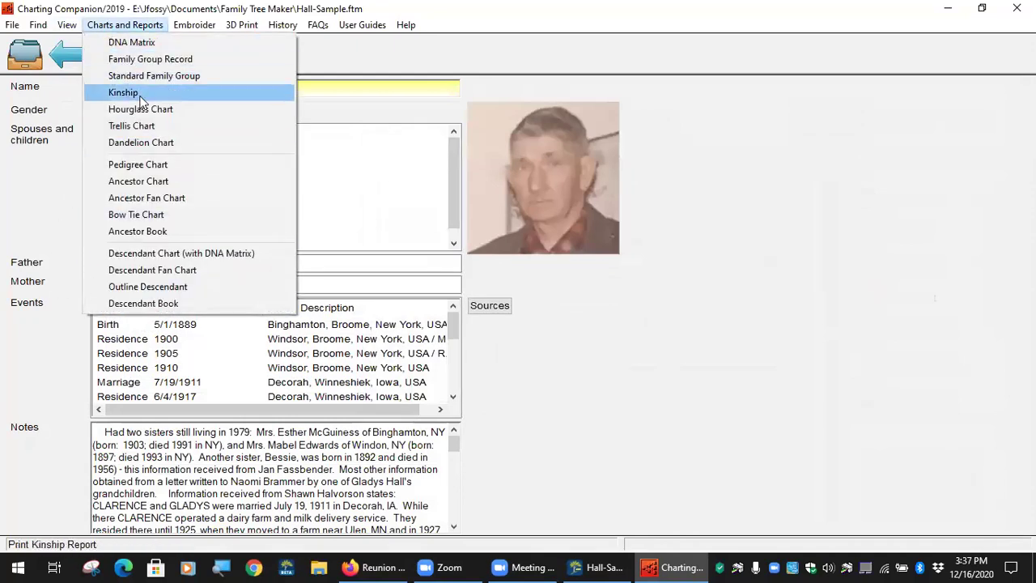
{"action": "left_click", "coordinate": [159, 77]}
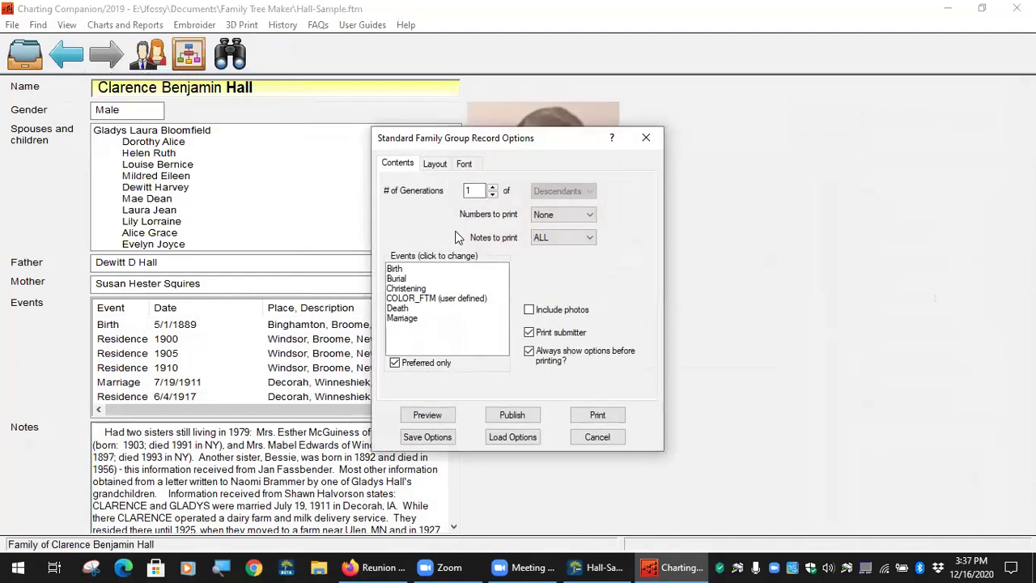
{"action": "left_click", "coordinate": [437, 281]}
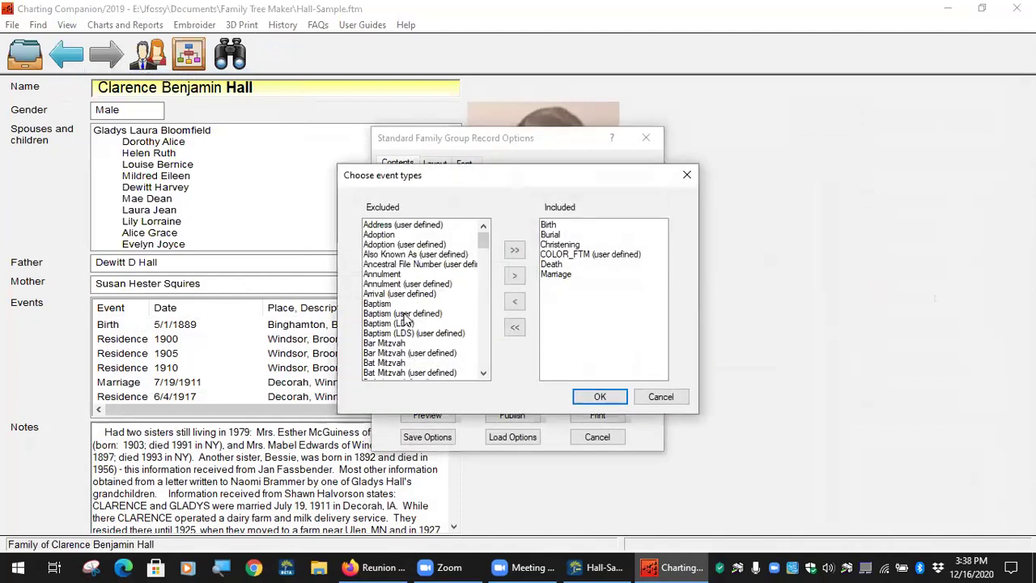
{"action": "left_click", "coordinate": [579, 258]}
{"action": "left_click", "coordinate": [514, 301]}
{"action": "left_click", "coordinate": [570, 245]}
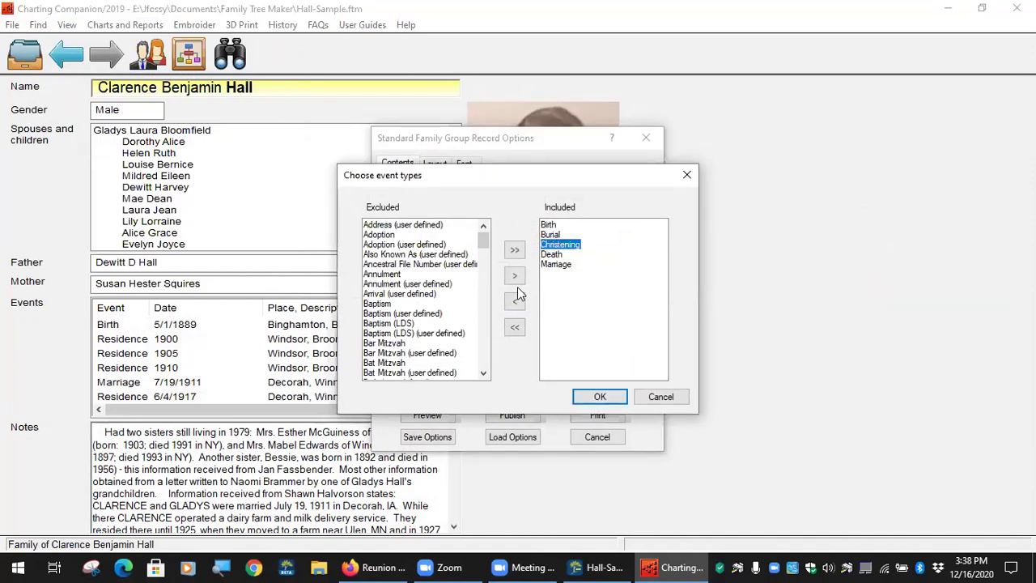
{"action": "left_click", "coordinate": [516, 302]}
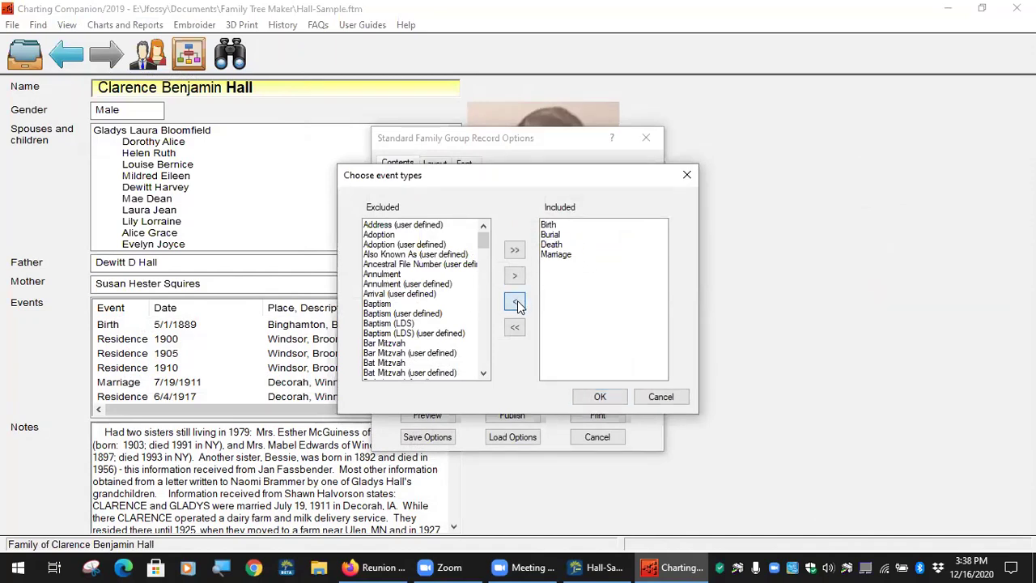
- Include the Baptism event in the Standard Family Group report, preview the report and close the preview
{"action": "left_click", "coordinate": [377, 306]}
{"action": "left_click", "coordinate": [516, 278]}
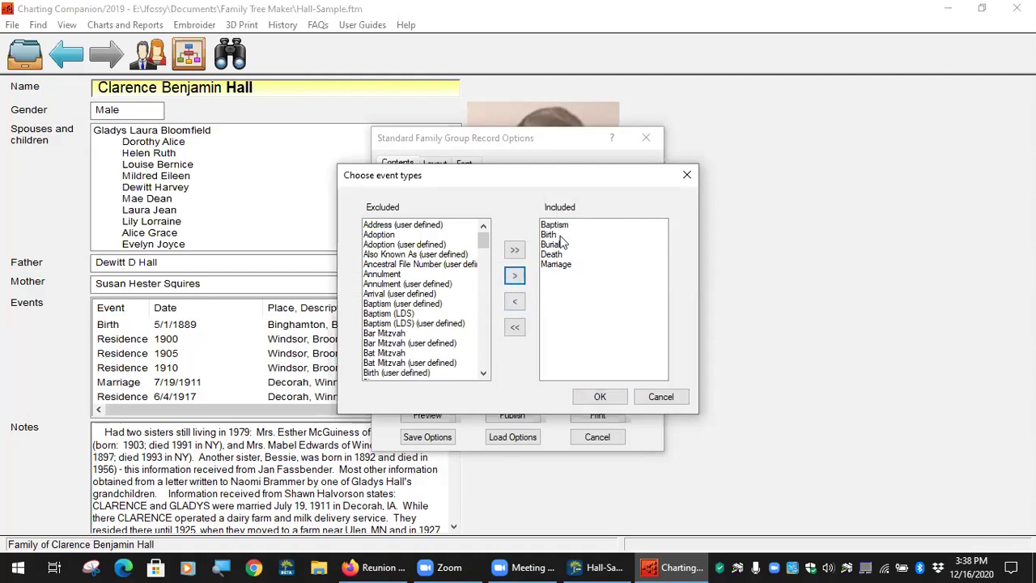
{"action": "scroll", "coordinate": [397, 360], "scroll_direction": "down", "scroll_amount": 5}
{"action": "scroll", "coordinate": [397, 359], "scroll_direction": "down", "scroll_amount": 1}
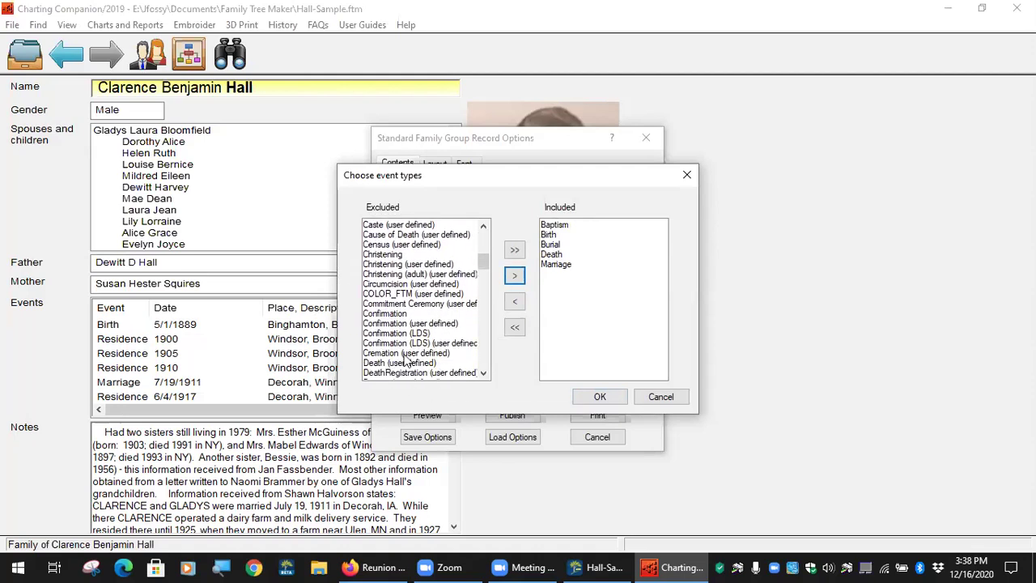
{"action": "left_click", "coordinate": [600, 397]}
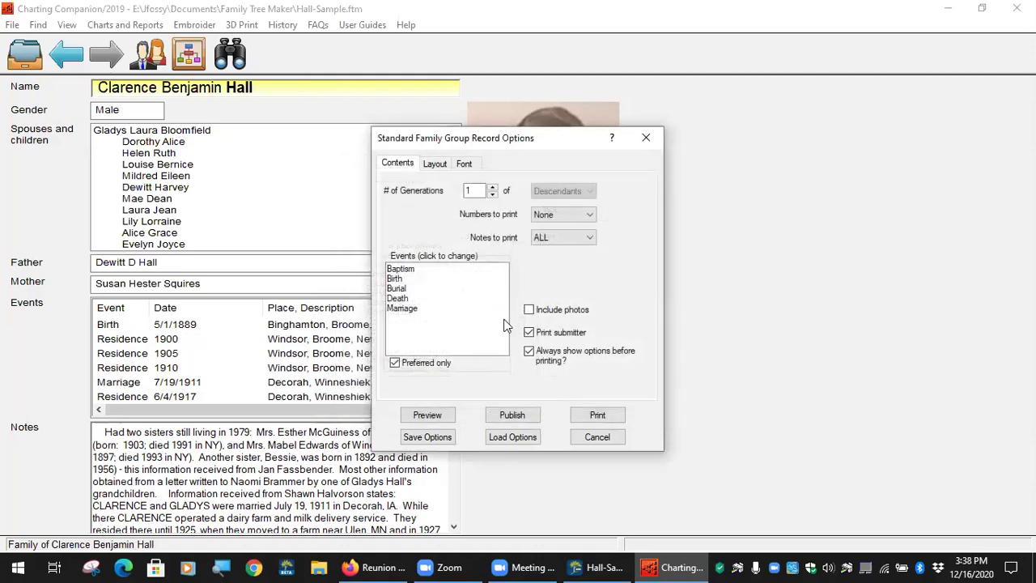
{"action": "left_click", "coordinate": [423, 418]}
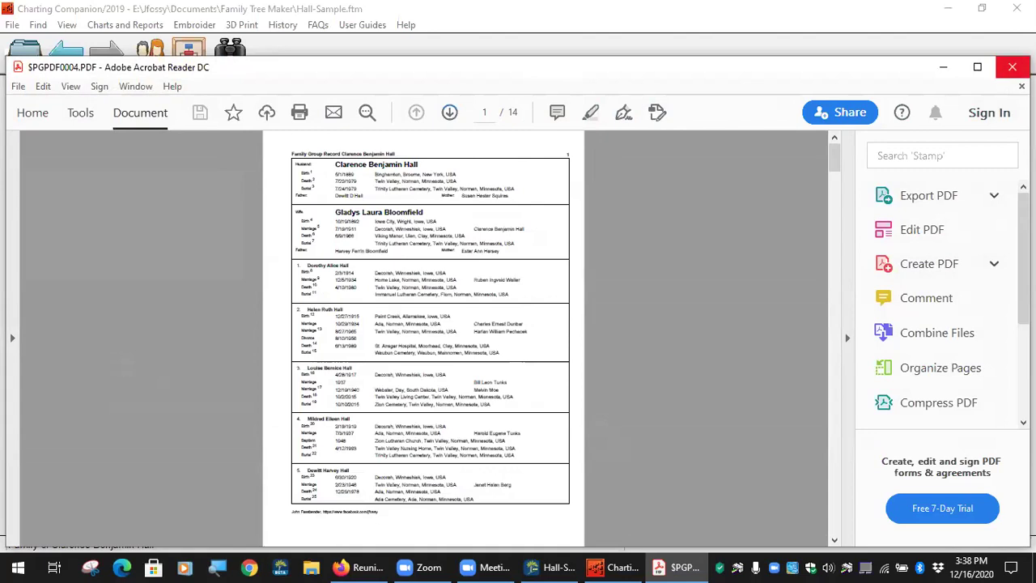
{"action": "left_click", "coordinate": [1011, 67]}
- Exclude the Marriage event from the events printed in the Standard Family Group report
{"action": "double_click", "coordinate": [405, 315]}
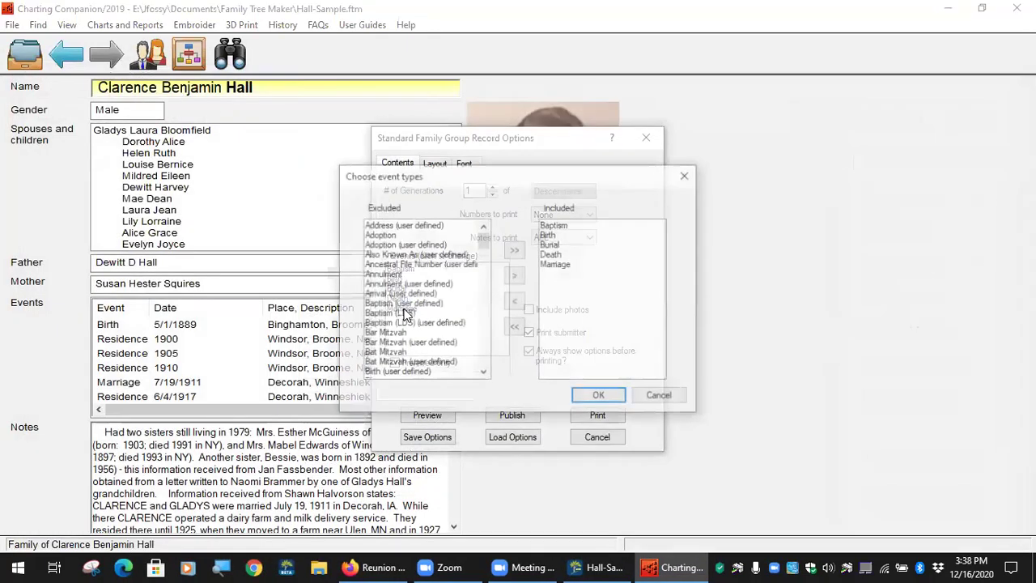
{"action": "left_click", "coordinate": [564, 265]}
{"action": "left_click", "coordinate": [515, 302]}
{"action": "left_click", "coordinate": [603, 396]}
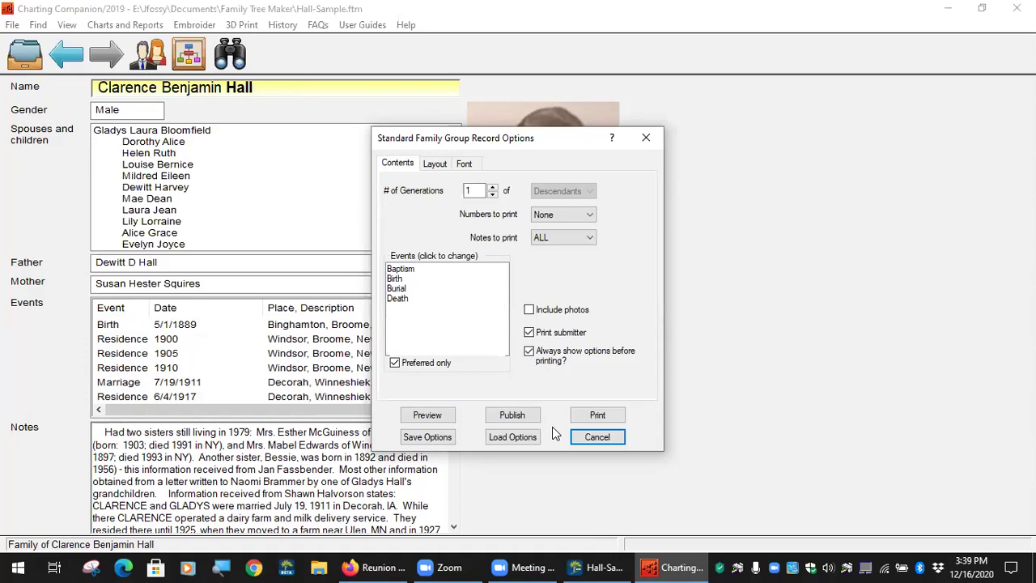
- Dismiss the report options, start the Standard Family Group report again and preview it
{"action": "left_click", "coordinate": [597, 438]}
{"action": "left_click", "coordinate": [125, 24]}
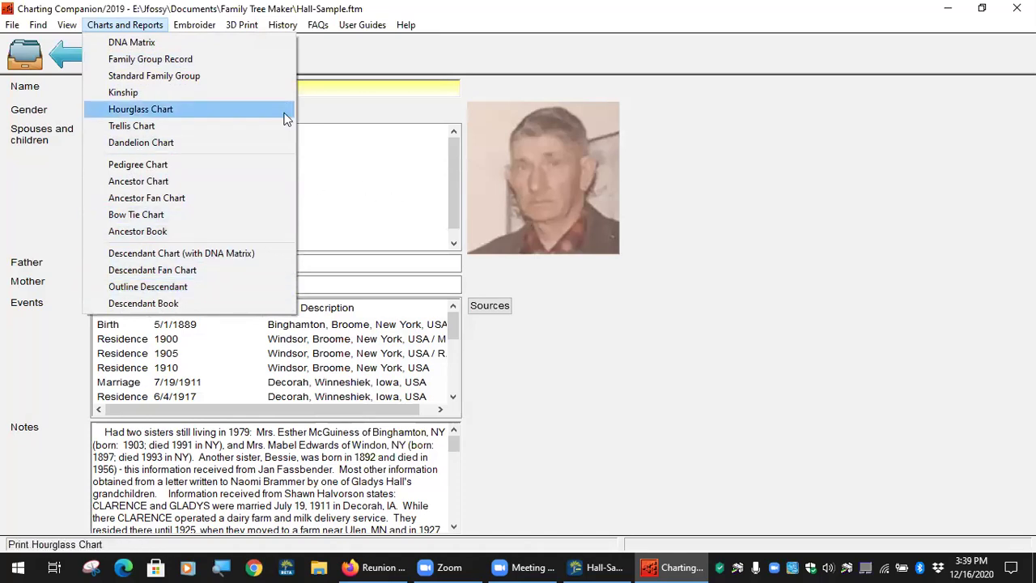
{"action": "left_click", "coordinate": [259, 75]}
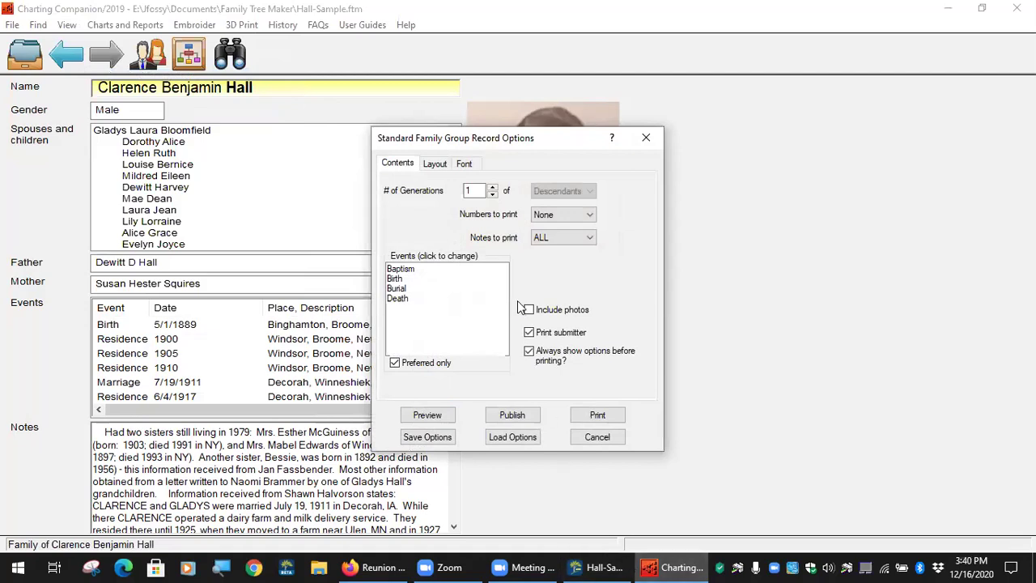
{"action": "left_click", "coordinate": [413, 416]}
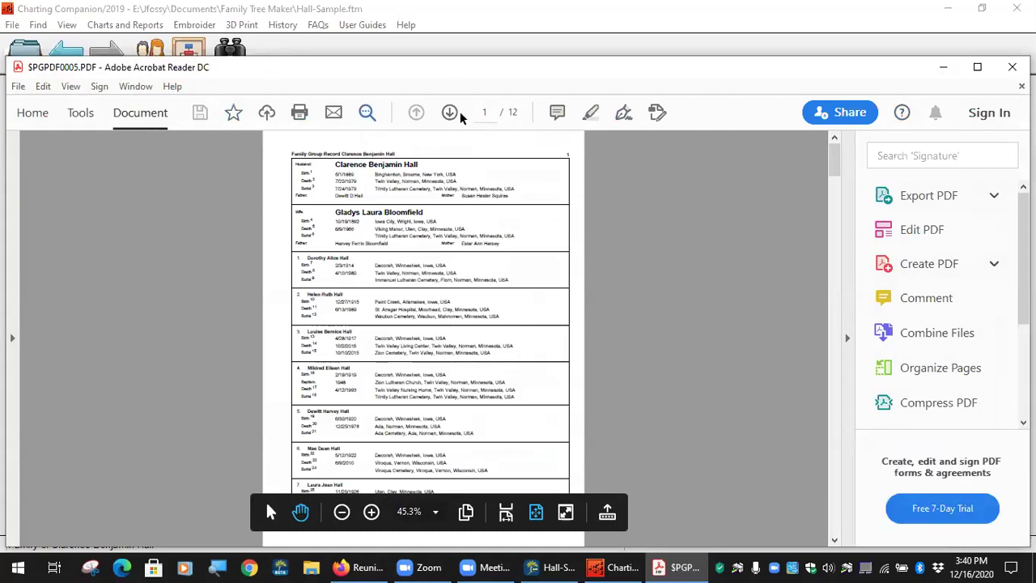
- Zoom the PDF preview of the Standard Family Group report to Fit Width
{"action": "left_click", "coordinate": [68, 91]}
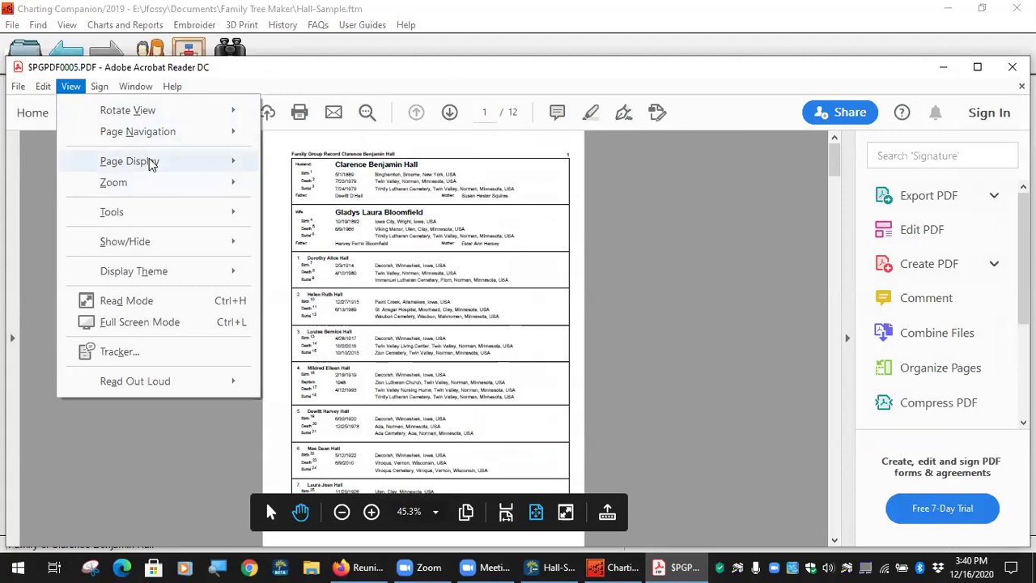
{"action": "mouse_move", "coordinate": [148, 161]}
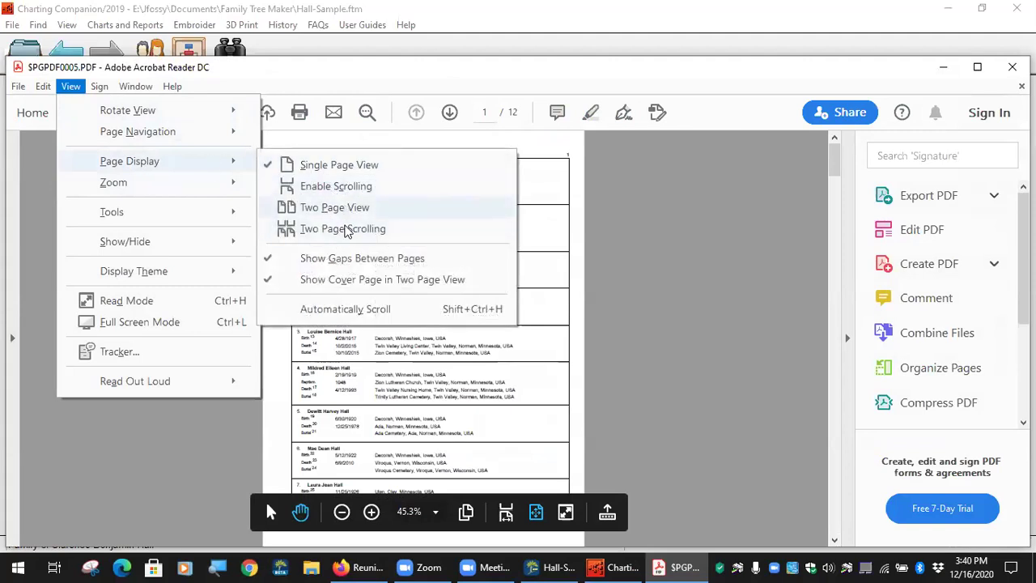
{"action": "mouse_move", "coordinate": [202, 182]}
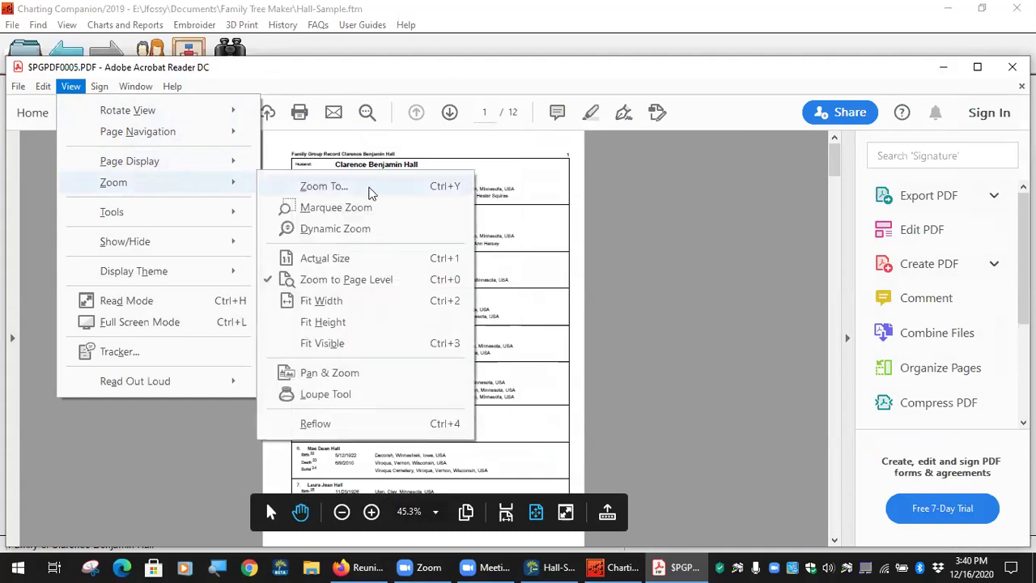
{"action": "left_click", "coordinate": [360, 304]}
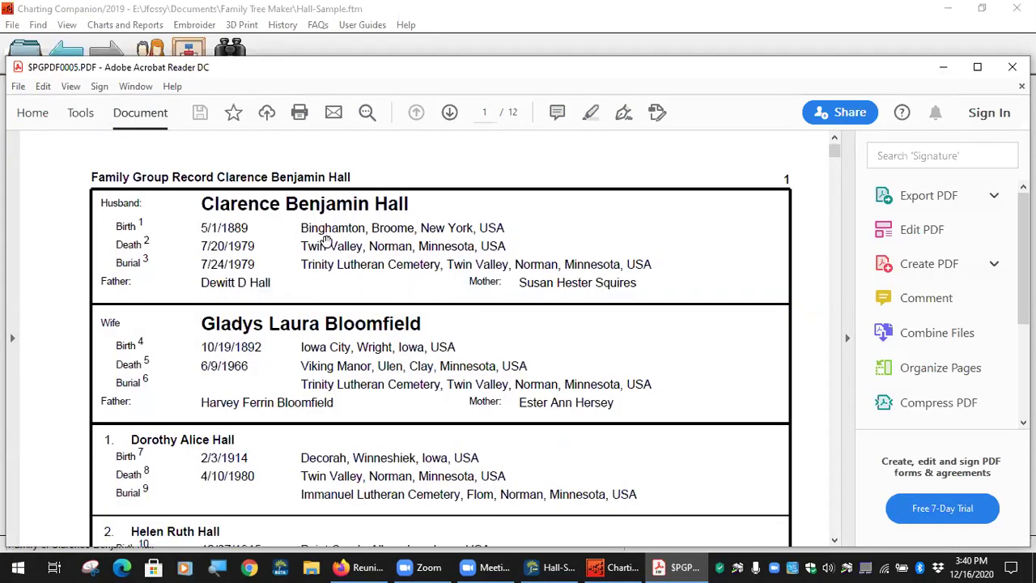
- Examine which events the previewed report lists for the husband, the wife and each child on the first page
{"action": "scroll", "coordinate": [354, 235], "scroll_direction": "down", "scroll_amount": 3}
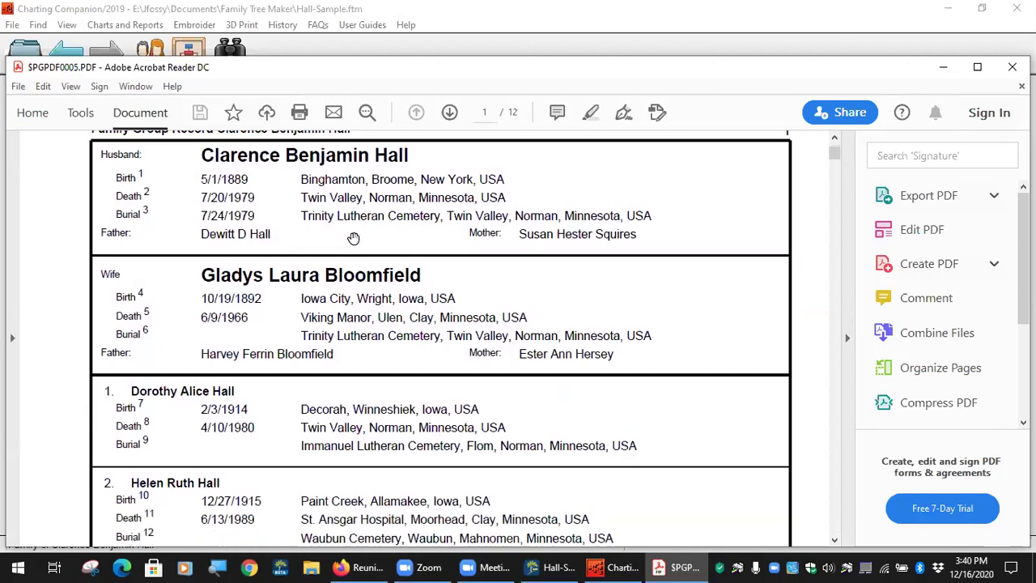
{"action": "scroll", "coordinate": [335, 268], "scroll_direction": "down", "scroll_amount": 10}
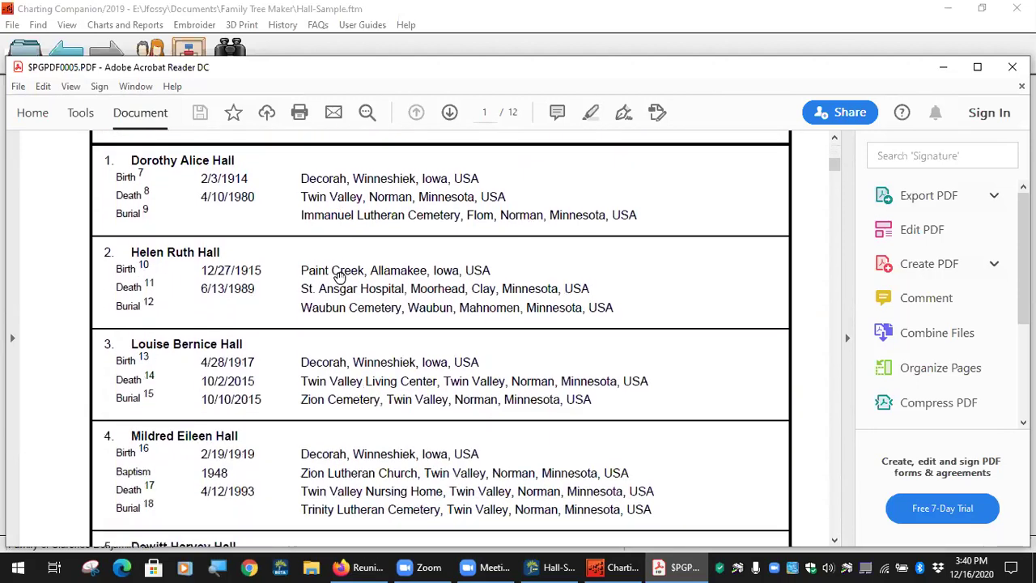
{"action": "scroll", "coordinate": [327, 295], "scroll_direction": "down", "scroll_amount": 20}
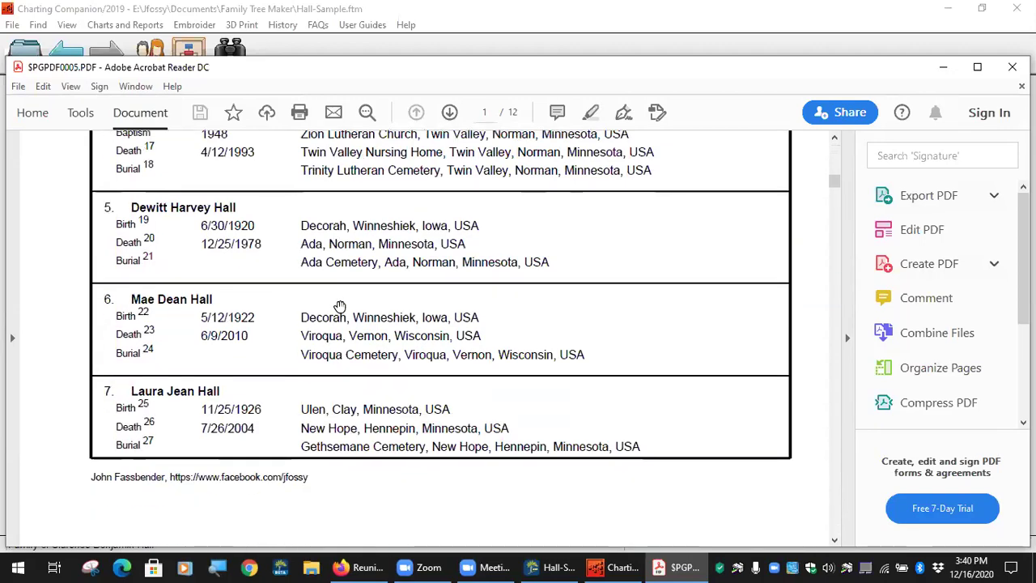
{"action": "scroll", "coordinate": [338, 305], "scroll_direction": "down", "scroll_amount": 3}
{"action": "scroll", "coordinate": [339, 302], "scroll_direction": "up", "scroll_amount": 1}
{"action": "scroll", "coordinate": [339, 303], "scroll_direction": "down", "scroll_amount": 5}
{"action": "scroll", "coordinate": [340, 304], "scroll_direction": "up", "scroll_amount": 5}
{"action": "scroll", "coordinate": [339, 303], "scroll_direction": "up", "scroll_amount": 20}
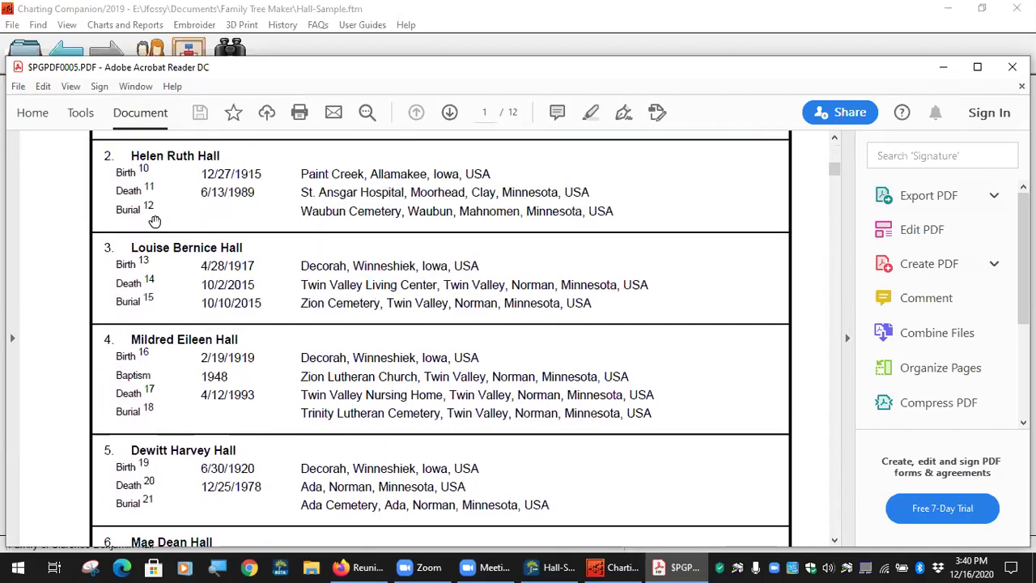
- Close the report preview and review the Standard Family Group Record's layout and font options, leaving them without printing
{"action": "scroll", "coordinate": [147, 191], "scroll_direction": "up", "scroll_amount": 8}
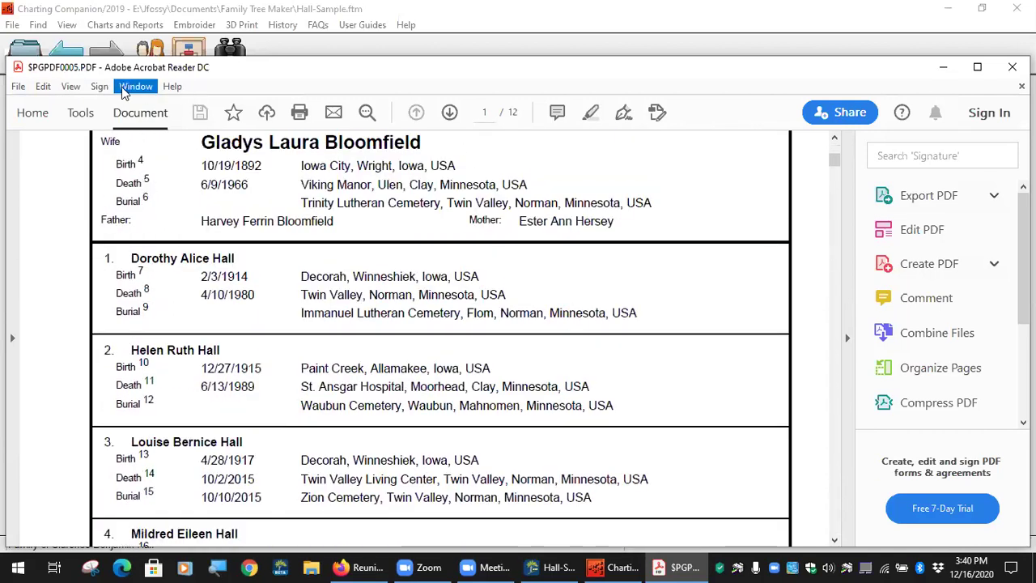
{"action": "left_click", "coordinate": [1010, 67]}
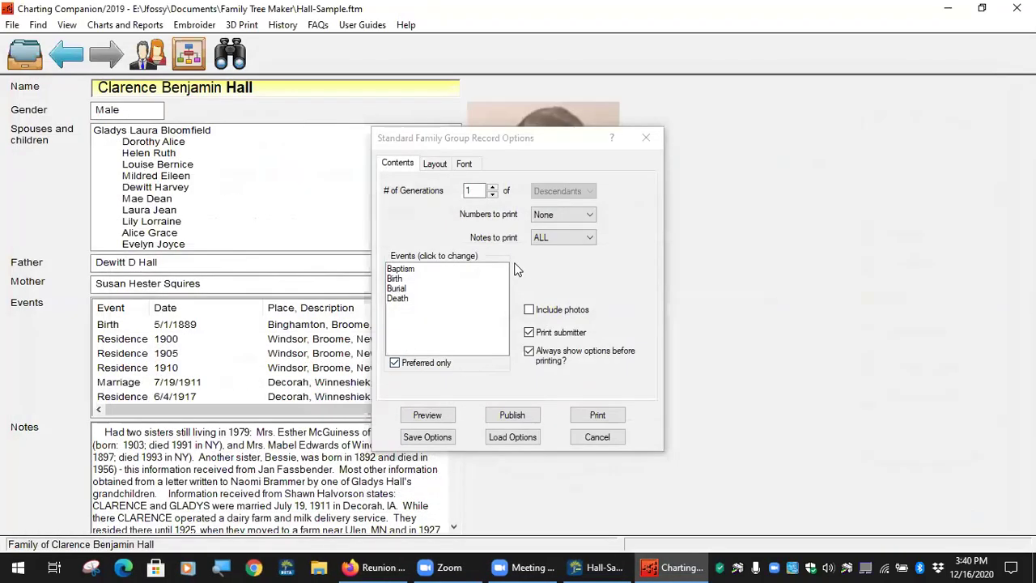
{"action": "left_click", "coordinate": [435, 164]}
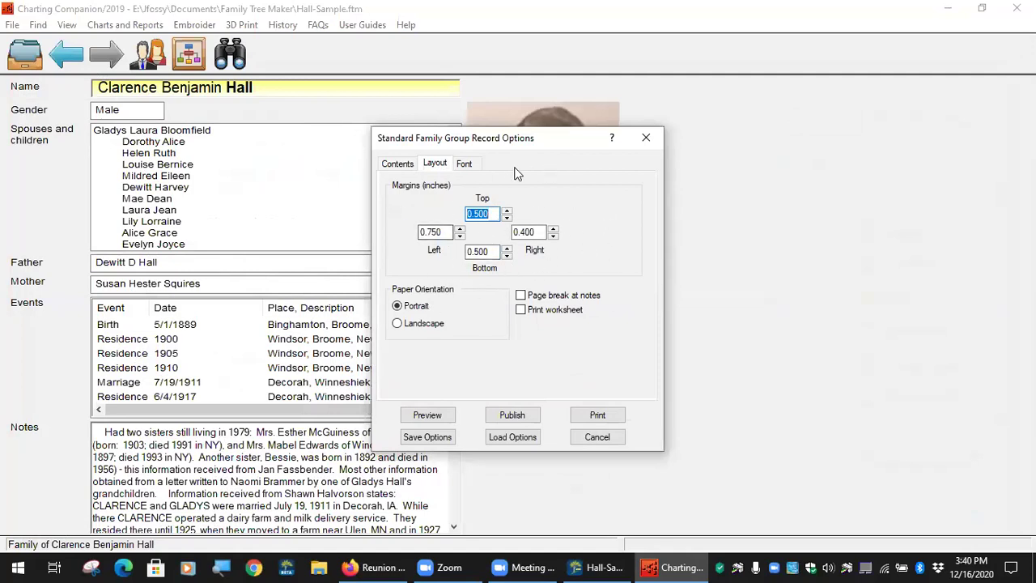
{"action": "left_click", "coordinate": [469, 162]}
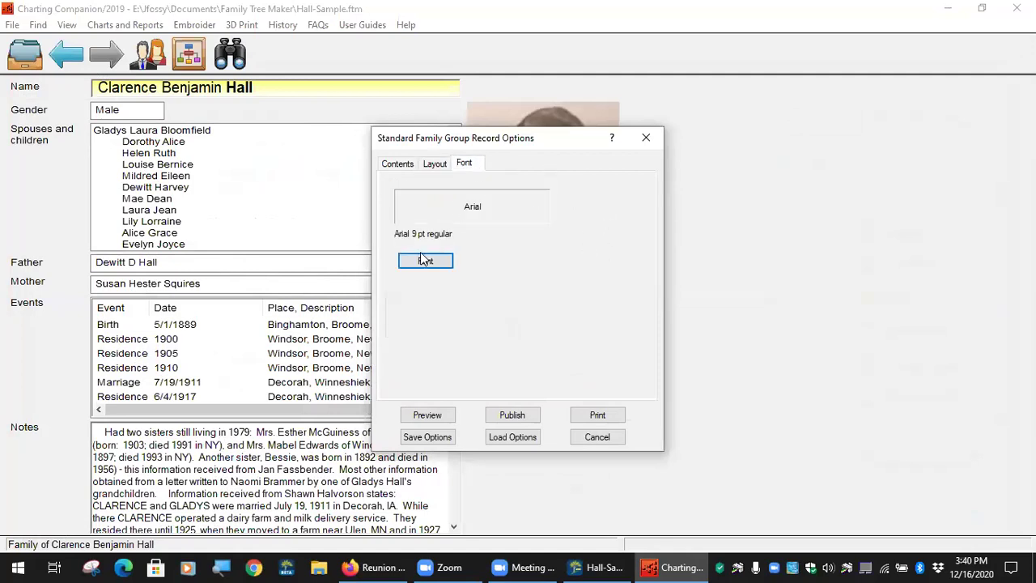
{"action": "left_click", "coordinate": [596, 441]}
- Open the Kinship report options to review the generation, relationship and event settings, and dismiss them
{"action": "left_click", "coordinate": [125, 24]}
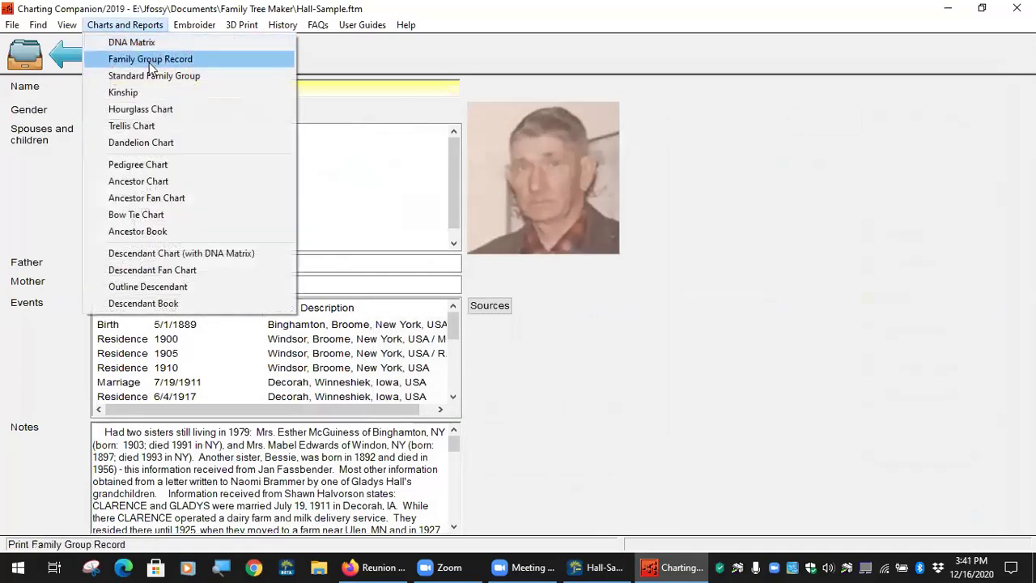
{"action": "left_click", "coordinate": [144, 92]}
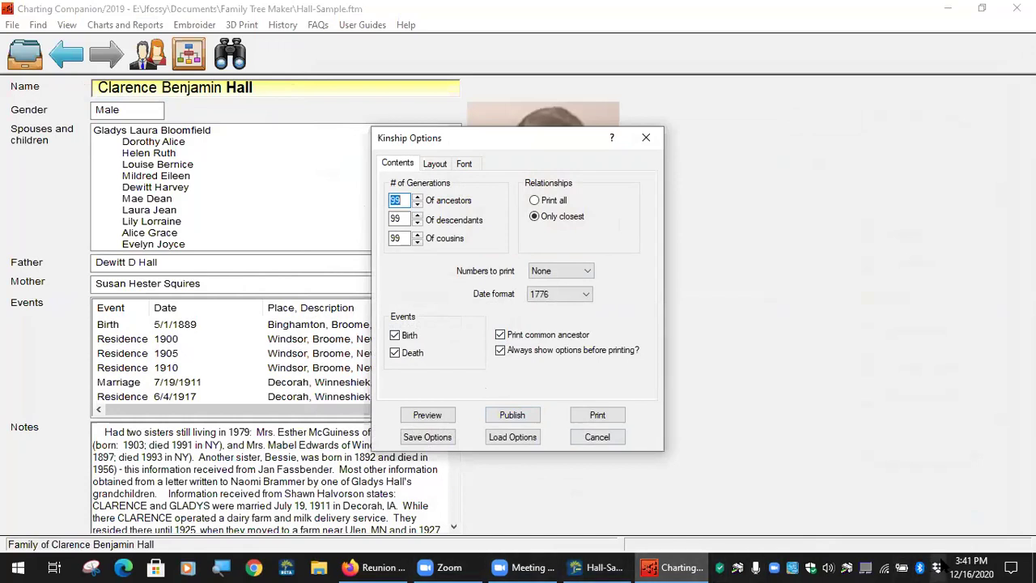
{"action": "left_click", "coordinate": [597, 437]}
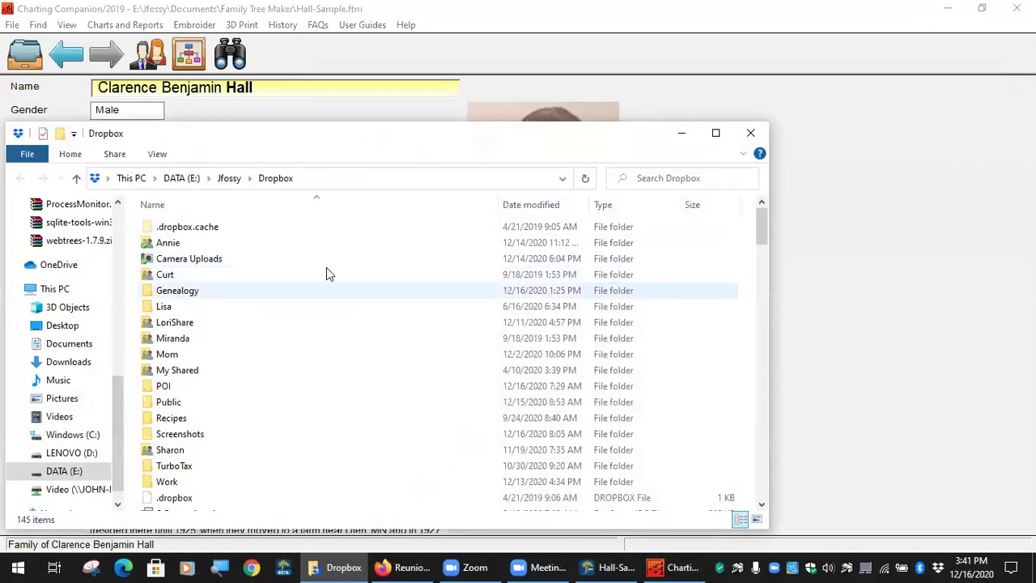
- Open Kinship.pdf from the Dropbox folder sorted by date modified and fit the page to the window width
{"action": "left_click", "coordinate": [534, 203]}
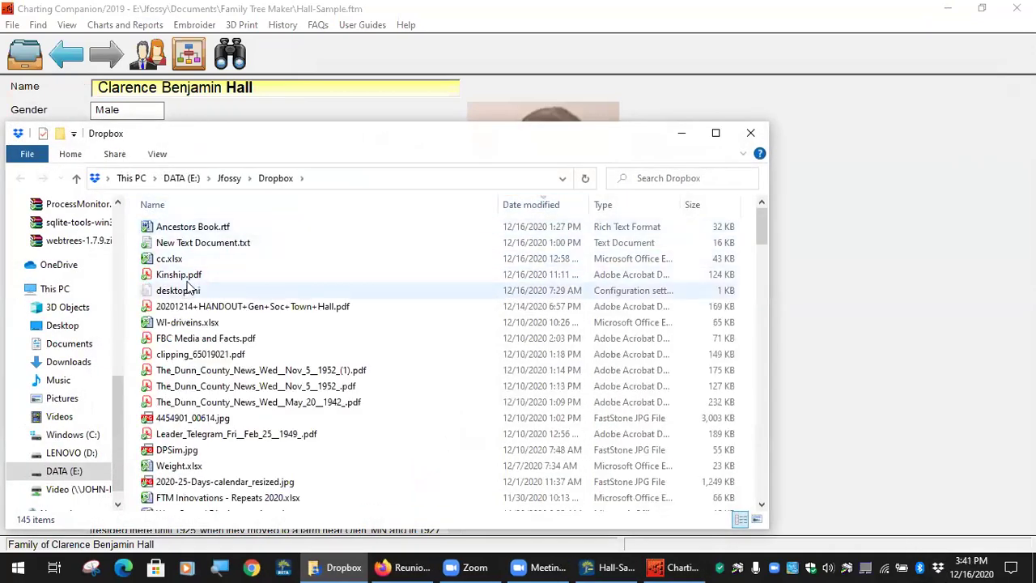
{"action": "double_click", "coordinate": [187, 273]}
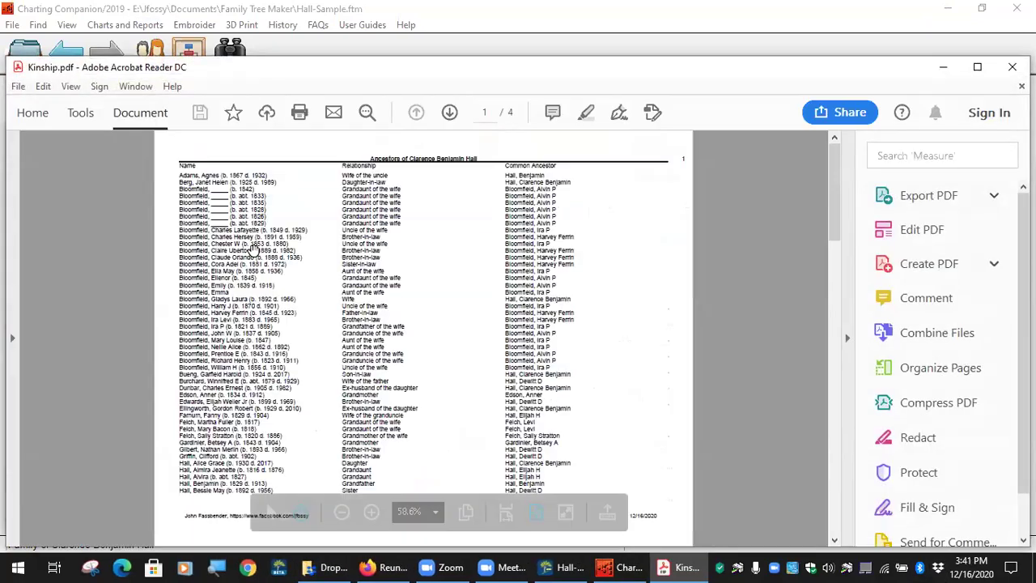
{"action": "left_click", "coordinate": [71, 86]}
{"action": "mouse_move", "coordinate": [125, 212]}
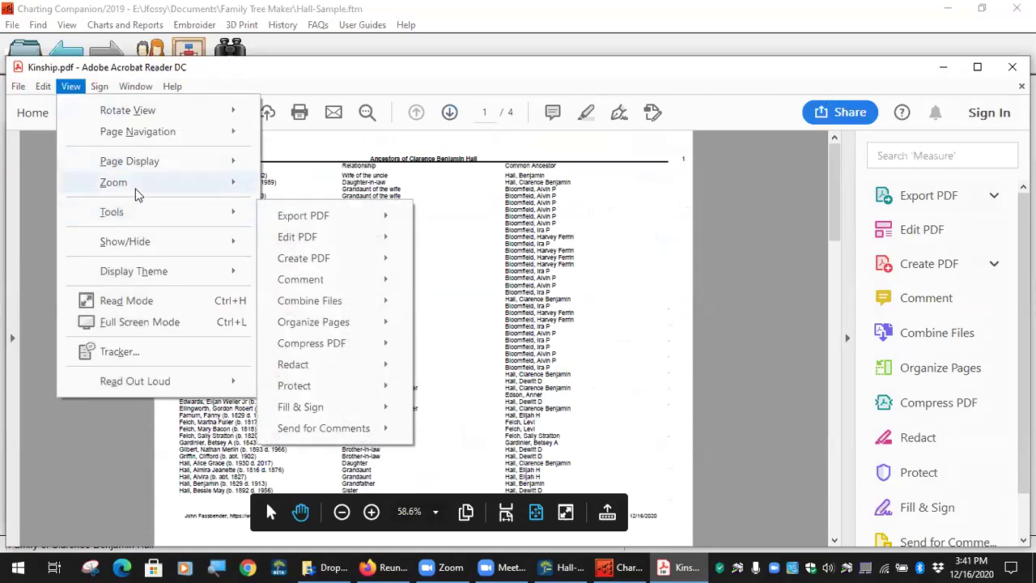
{"action": "mouse_move", "coordinate": [162, 182]}
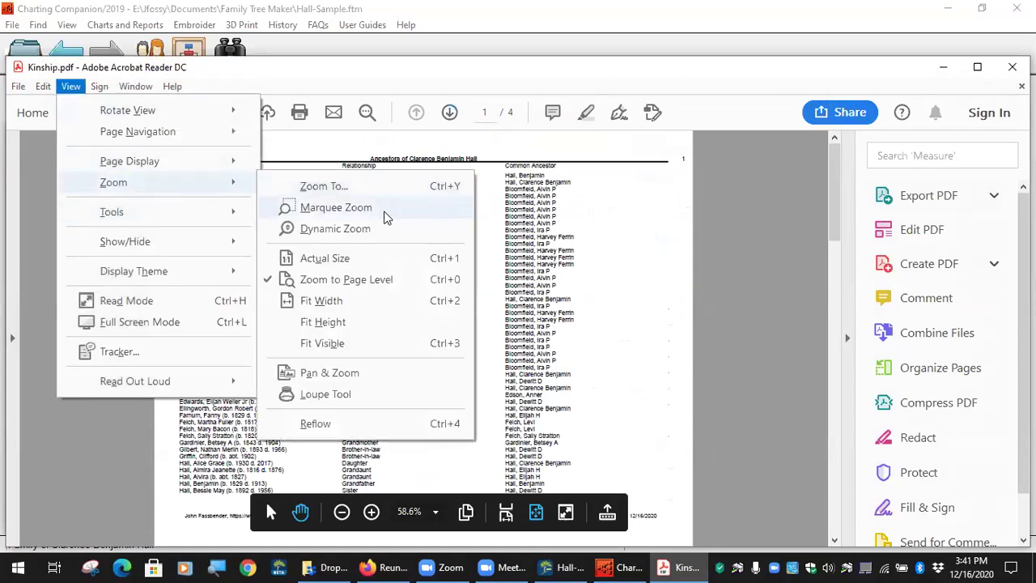
{"action": "left_click", "coordinate": [364, 303]}
- Examine the names, relationships and common ancestors listed across the Kinship report's pages, and close the PDF
{"action": "scroll", "coordinate": [219, 272], "scroll_direction": "down", "scroll_amount": 2}
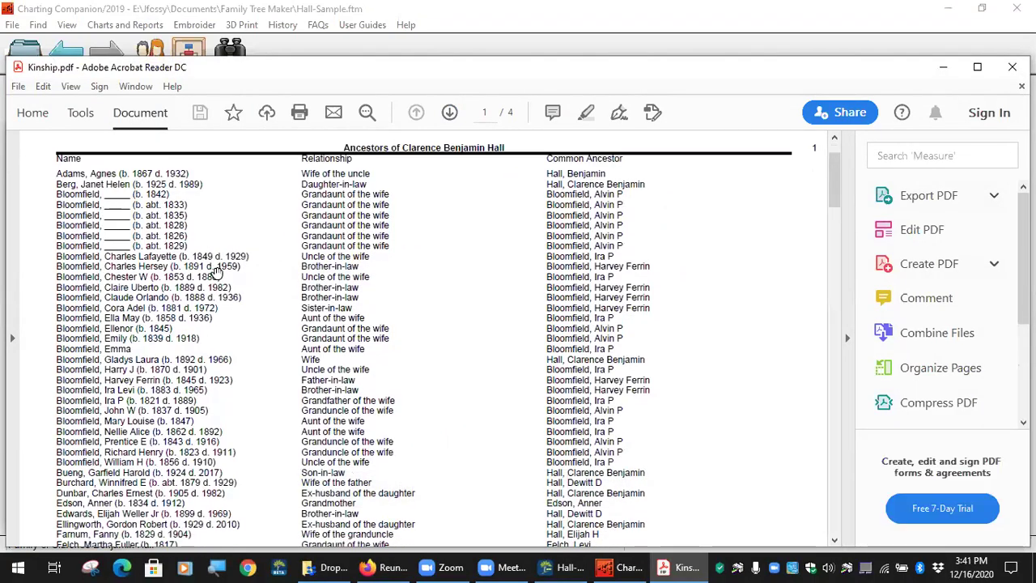
{"action": "scroll", "coordinate": [129, 227], "scroll_direction": "up", "scroll_amount": 1}
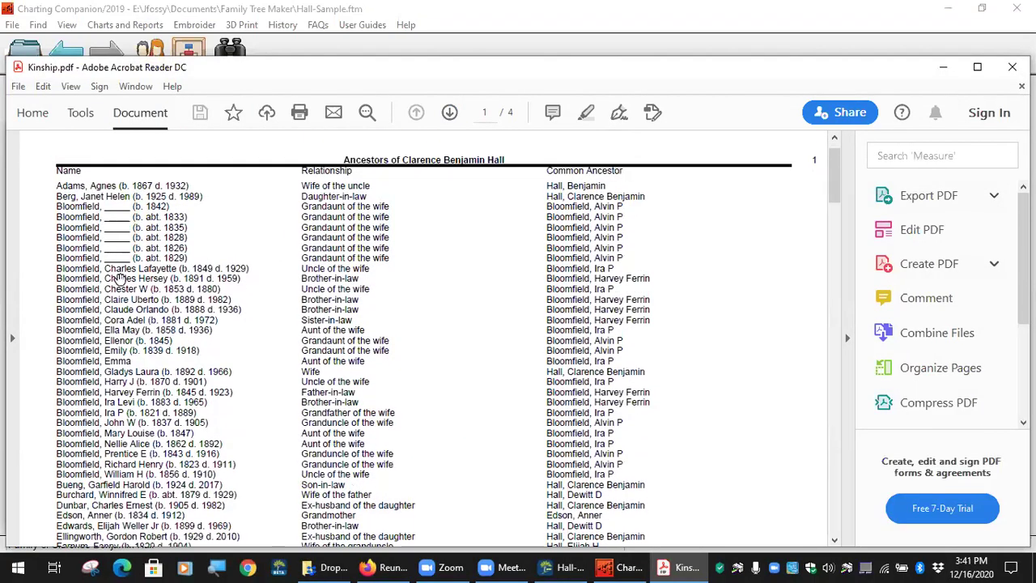
{"action": "scroll", "coordinate": [121, 300], "scroll_direction": "down", "scroll_amount": 2}
{"action": "scroll", "coordinate": [324, 283], "scroll_direction": "up", "scroll_amount": 2}
{"action": "scroll", "coordinate": [330, 301], "scroll_direction": "up", "scroll_amount": 1}
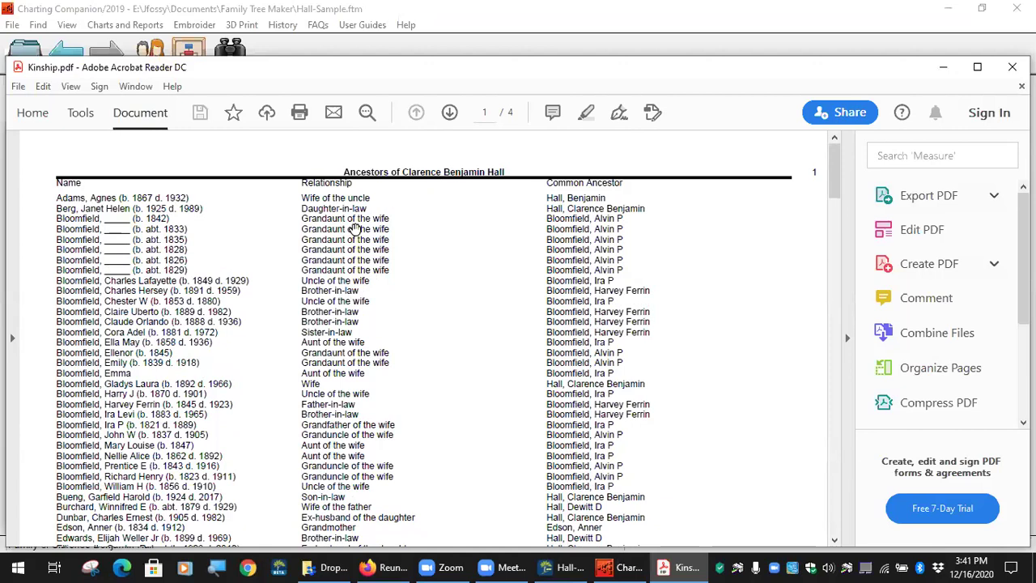
{"action": "scroll", "coordinate": [343, 282], "scroll_direction": "down", "scroll_amount": 1}
{"action": "scroll", "coordinate": [343, 287], "scroll_direction": "down", "scroll_amount": 2}
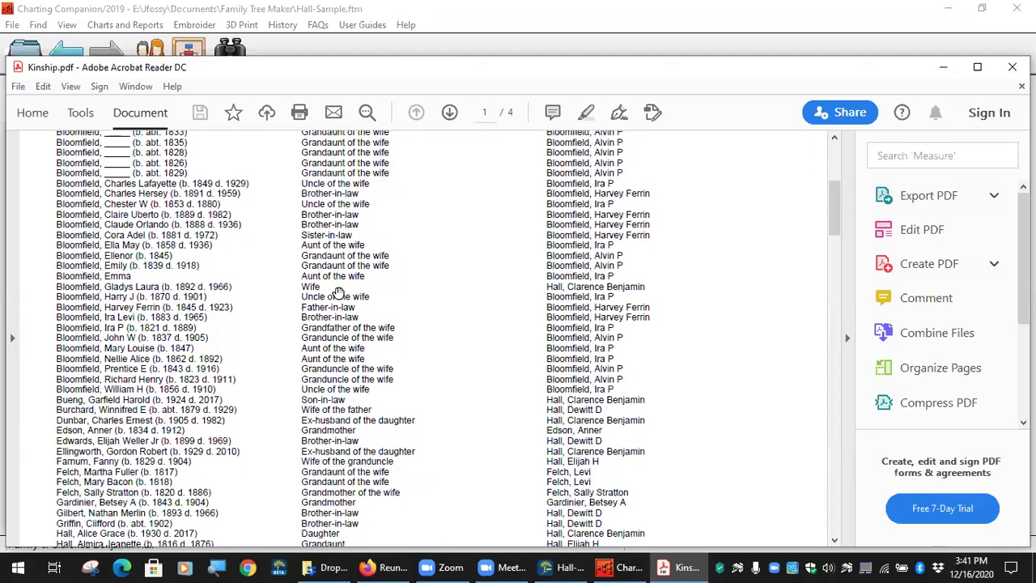
{"action": "scroll", "coordinate": [330, 284], "scroll_direction": "down", "scroll_amount": 1}
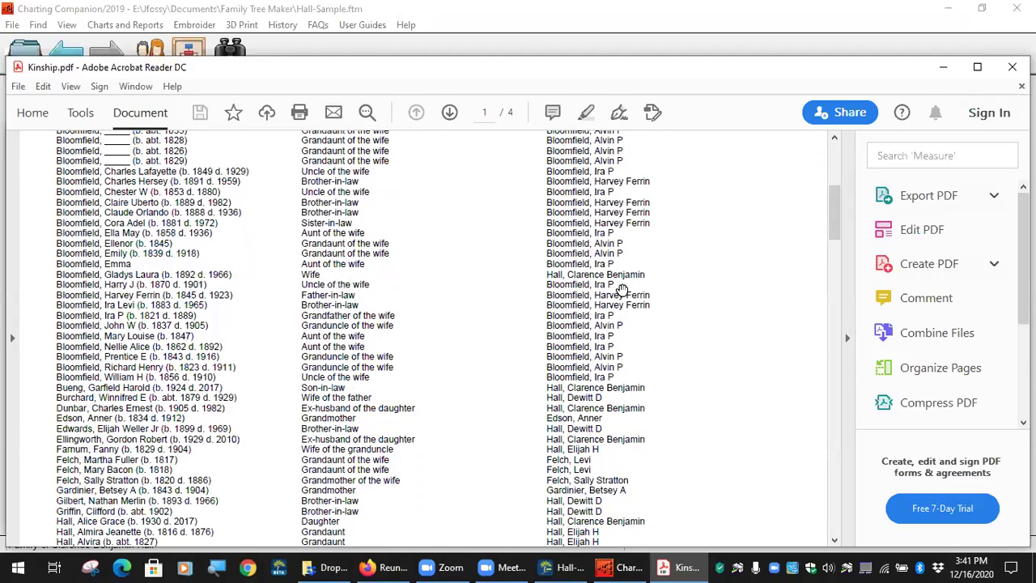
{"action": "scroll", "coordinate": [639, 279], "scroll_direction": "up", "scroll_amount": 4}
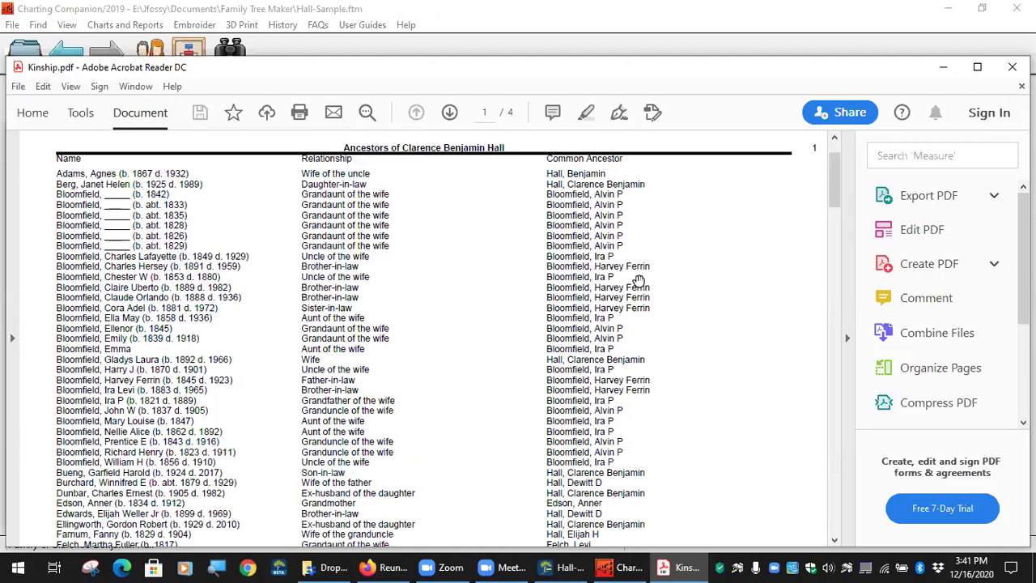
{"action": "scroll", "coordinate": [631, 383], "scroll_direction": "down", "scroll_amount": 1}
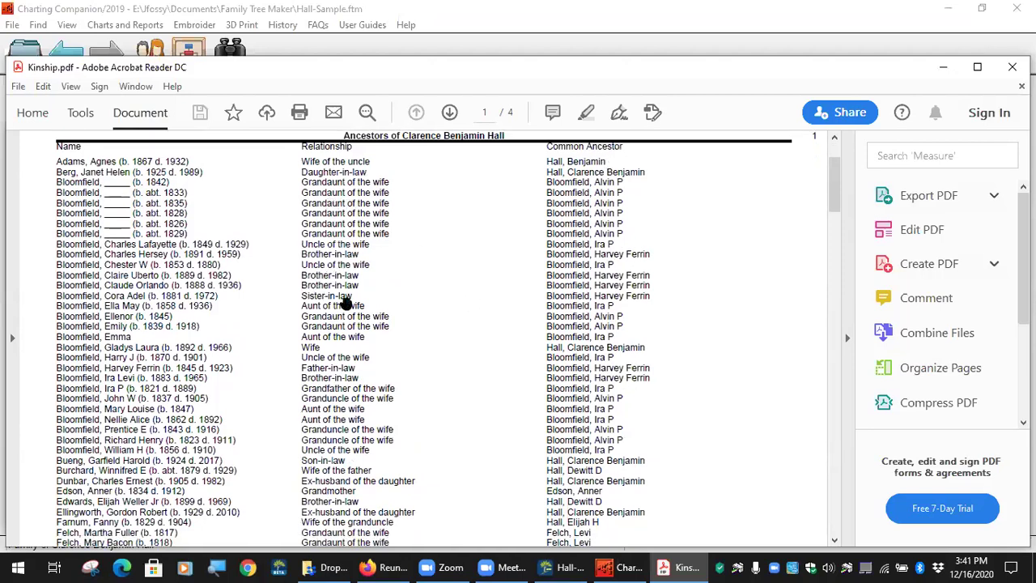
{"action": "scroll", "coordinate": [416, 428], "scroll_direction": "down", "scroll_amount": 3}
{"action": "scroll", "coordinate": [366, 415], "scroll_direction": "down", "scroll_amount": 12}
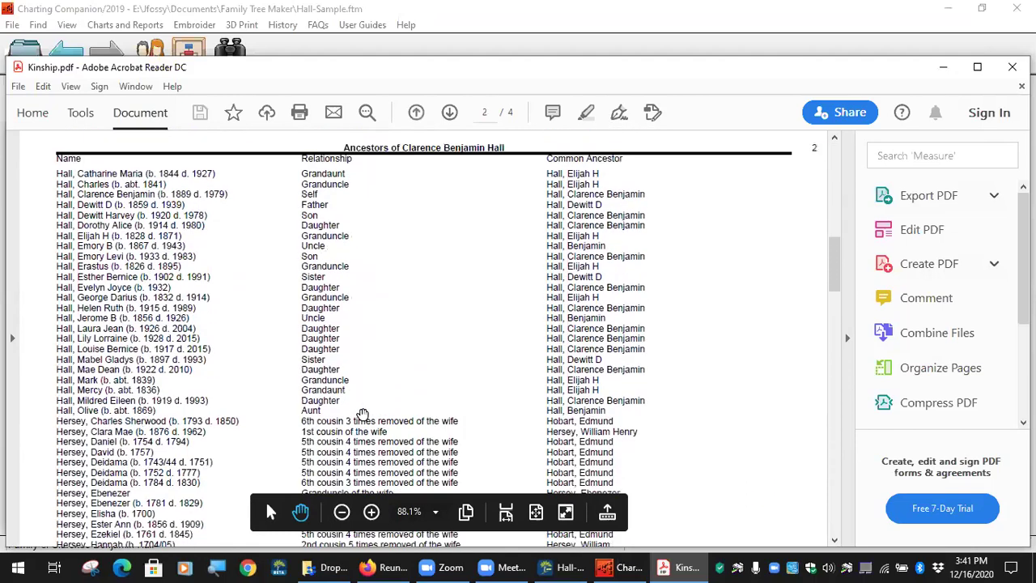
{"action": "scroll", "coordinate": [371, 394], "scroll_direction": "down", "scroll_amount": 1}
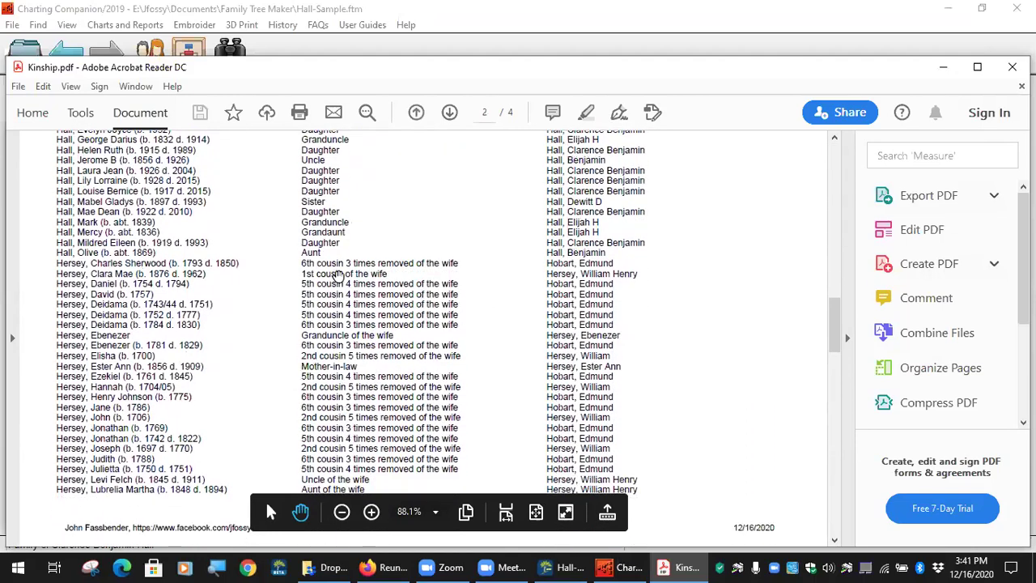
{"action": "scroll", "coordinate": [507, 386], "scroll_direction": "down", "scroll_amount": 8}
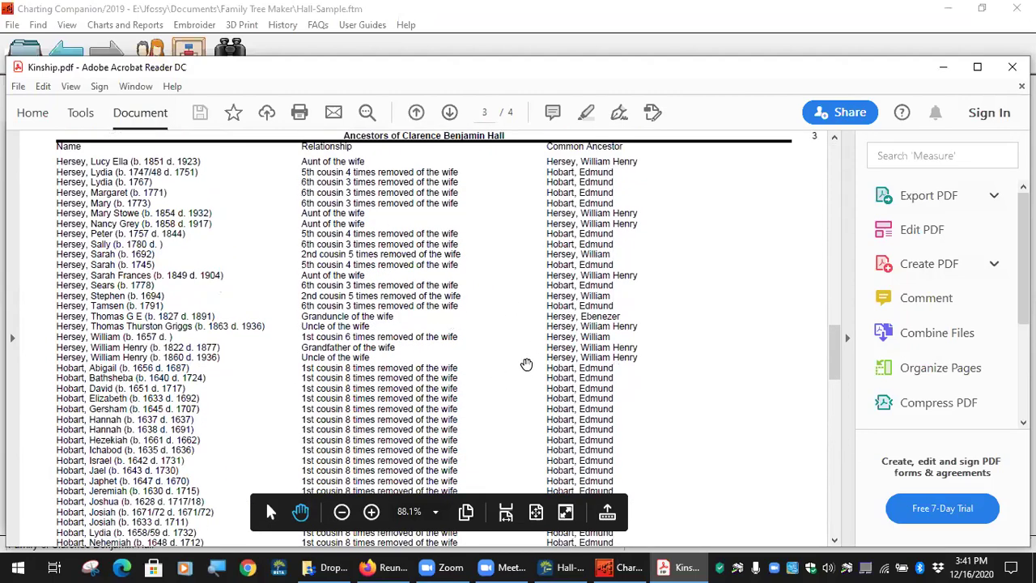
{"action": "left_click_drag", "start_coordinate": [836, 356], "coordinate": [796, 115]}
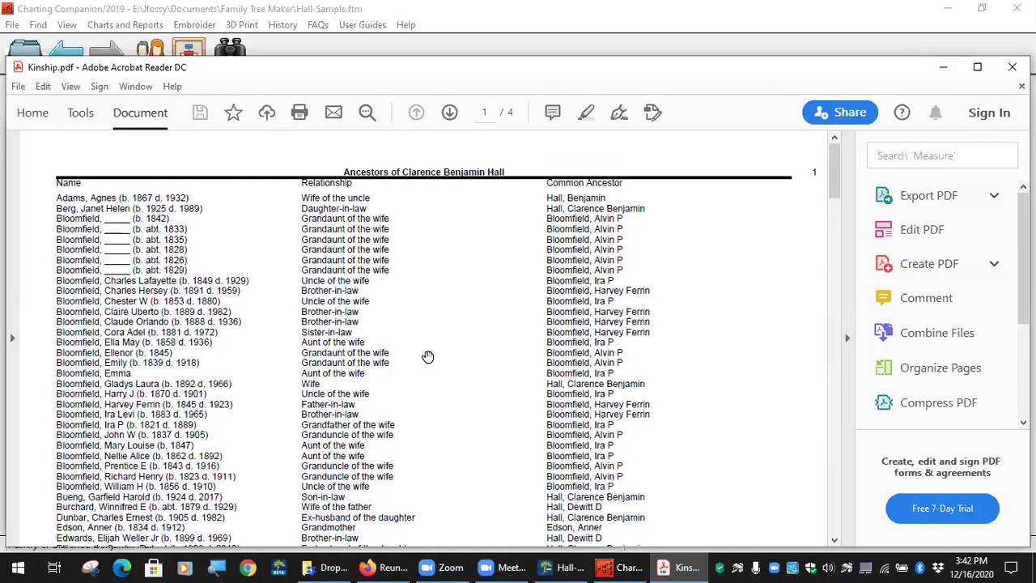
{"action": "scroll", "coordinate": [427, 356], "scroll_direction": "down", "scroll_amount": 2}
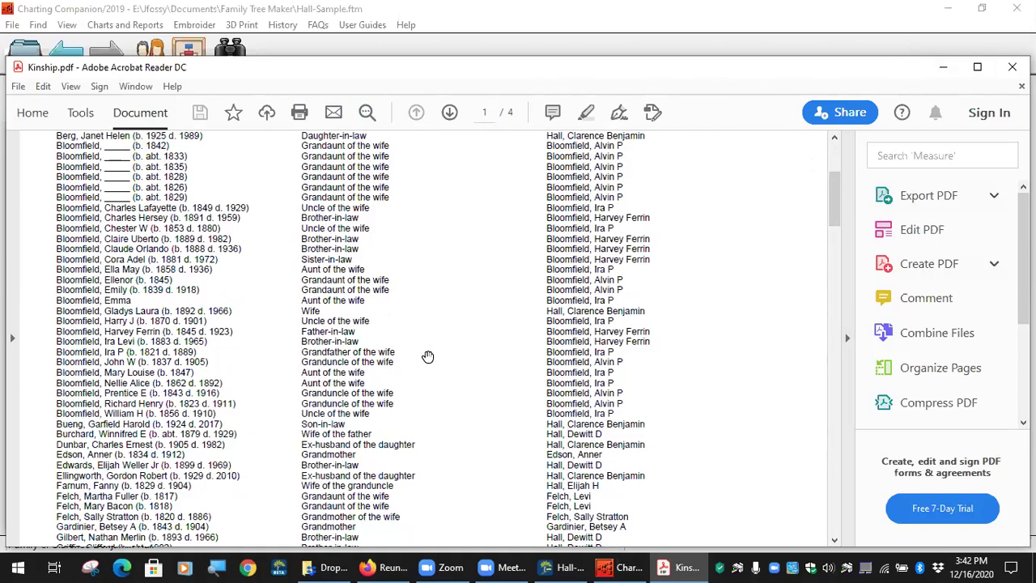
{"action": "scroll", "coordinate": [427, 356], "scroll_direction": "down", "scroll_amount": 15}
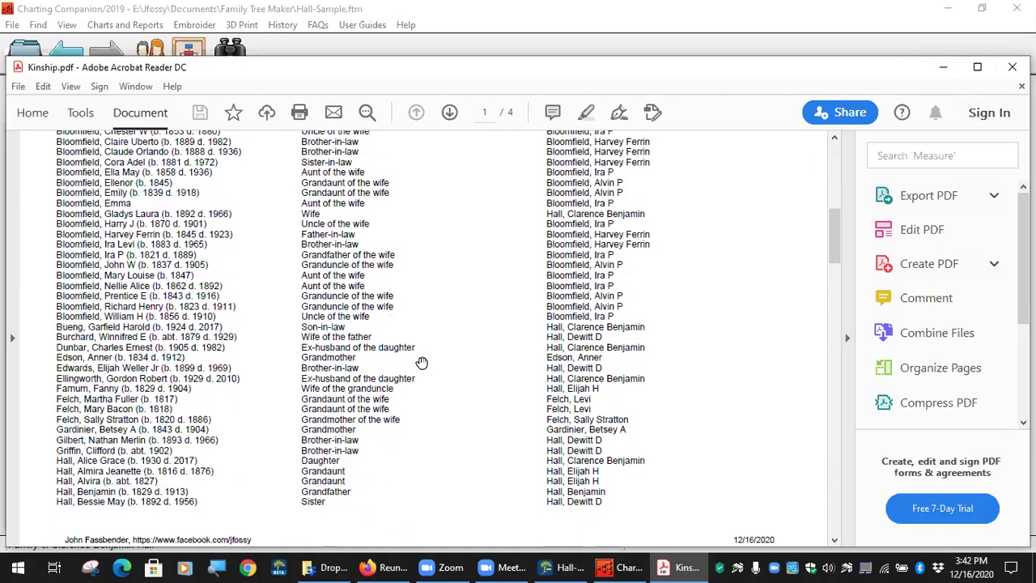
{"action": "scroll", "coordinate": [421, 363], "scroll_direction": "down", "scroll_amount": 3}
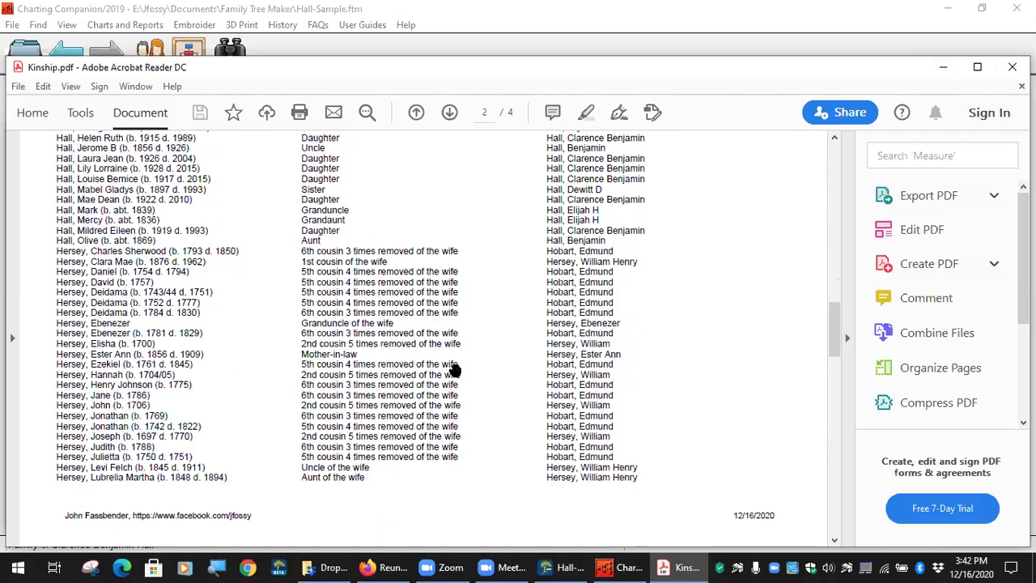
{"action": "scroll", "coordinate": [455, 370], "scroll_direction": "up", "scroll_amount": 15}
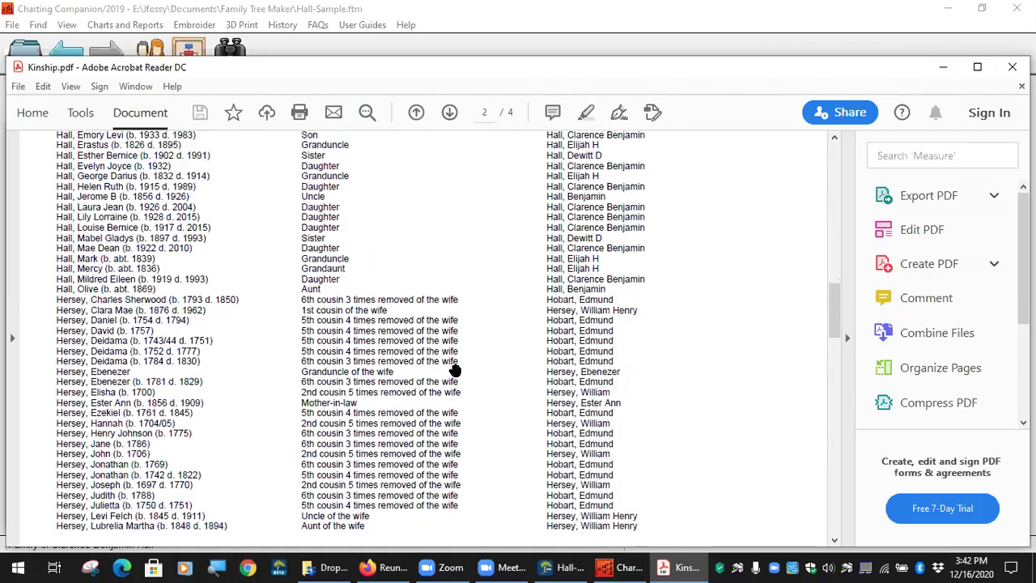
{"action": "scroll", "coordinate": [455, 369], "scroll_direction": "up", "scroll_amount": 2}
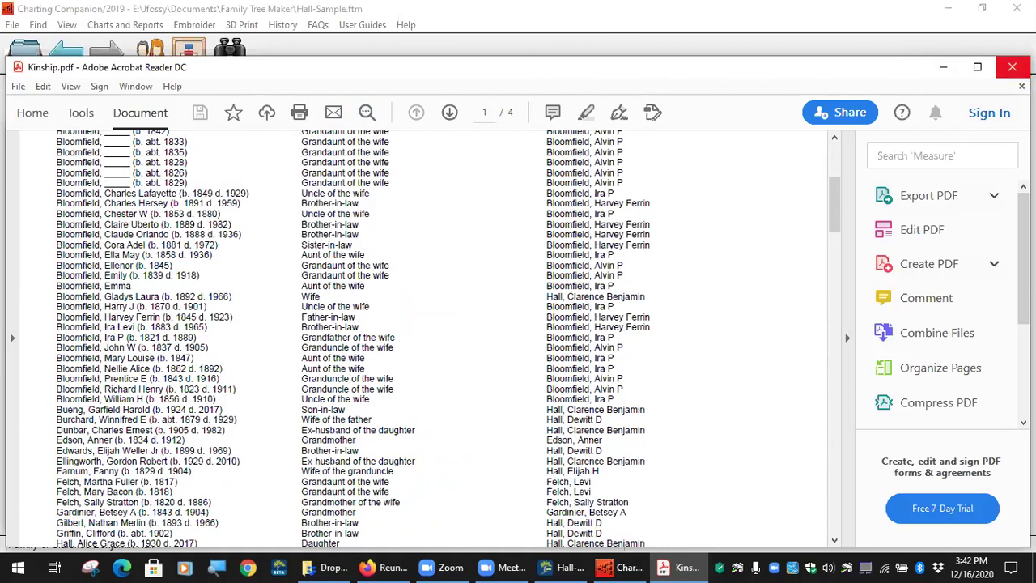
{"action": "left_click", "coordinate": [1011, 67]}
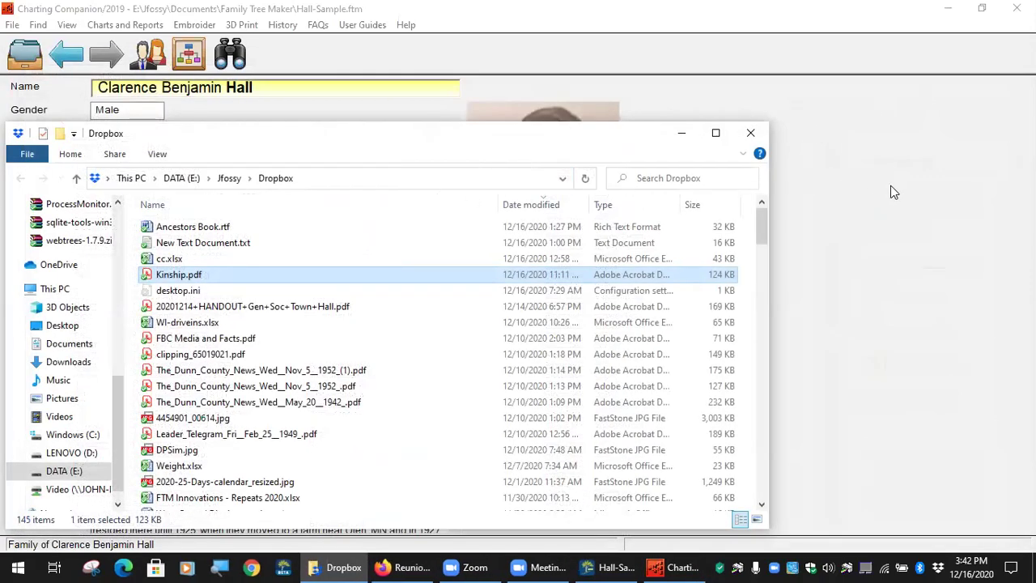
- Switch back to Charting Companion and review the Ancestor Book's contents, layout and name formatting options
{"action": "left_click", "coordinate": [961, 166]}
{"action": "left_click", "coordinate": [125, 24]}
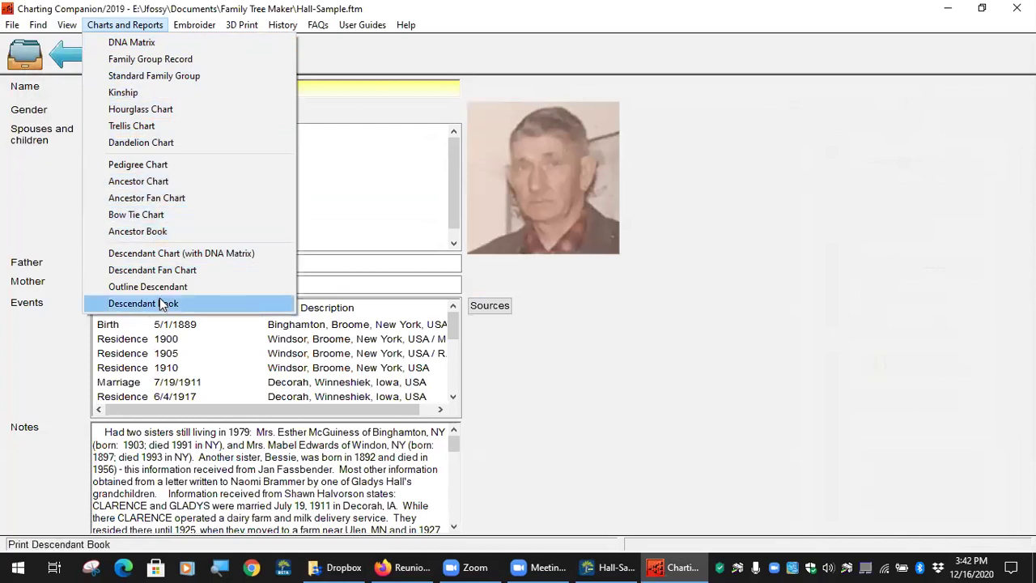
{"action": "left_click", "coordinate": [162, 232]}
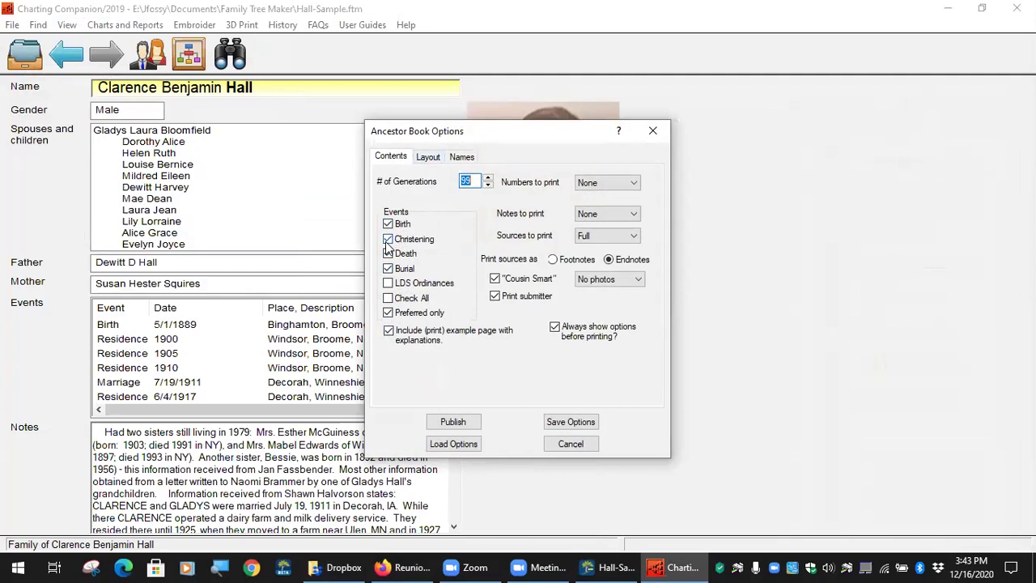
{"action": "left_click", "coordinate": [428, 157]}
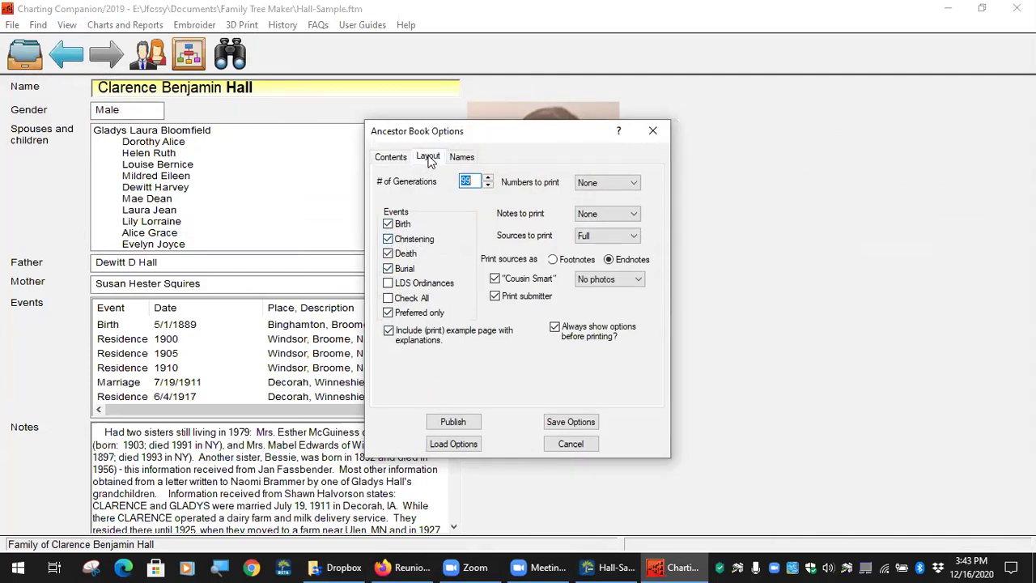
{"action": "left_click", "coordinate": [461, 157]}
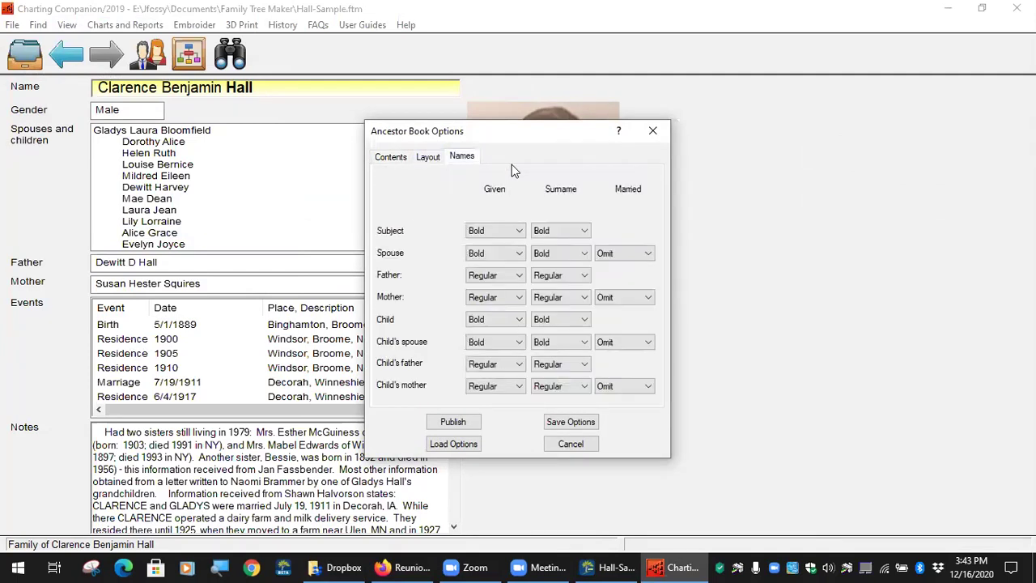
{"action": "left_click", "coordinate": [394, 158]}
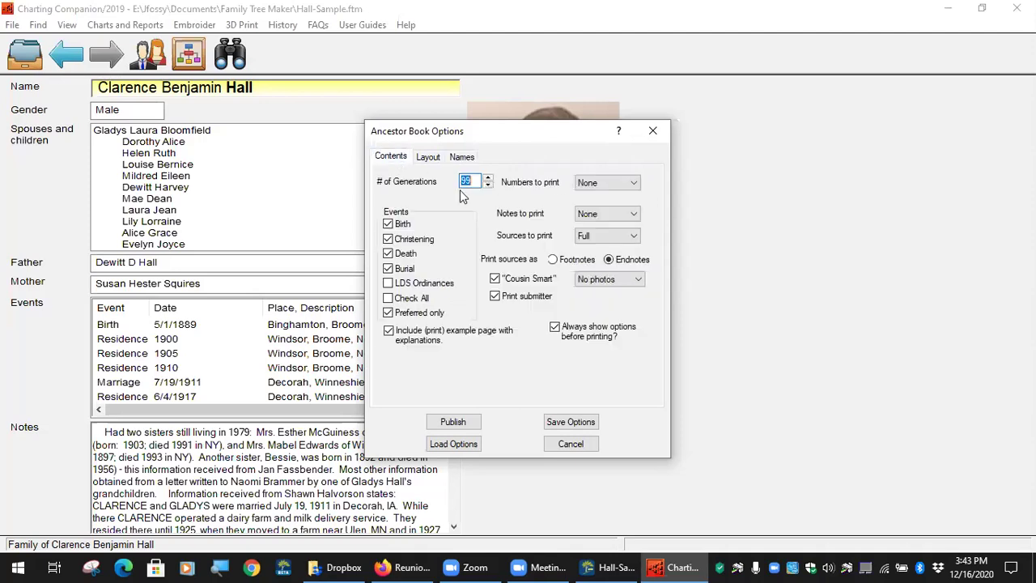
- Open Ancestors Book.rtf from the Dropbox folder to show a sample of the Ancestor Book report
{"action": "left_click", "coordinate": [459, 426]}
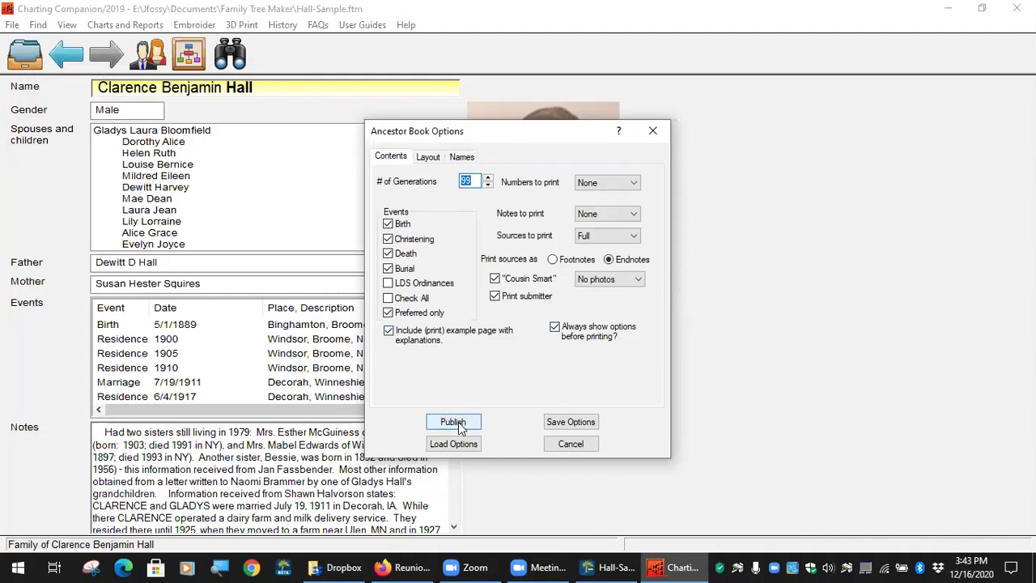
{"action": "left_click", "coordinate": [343, 566]}
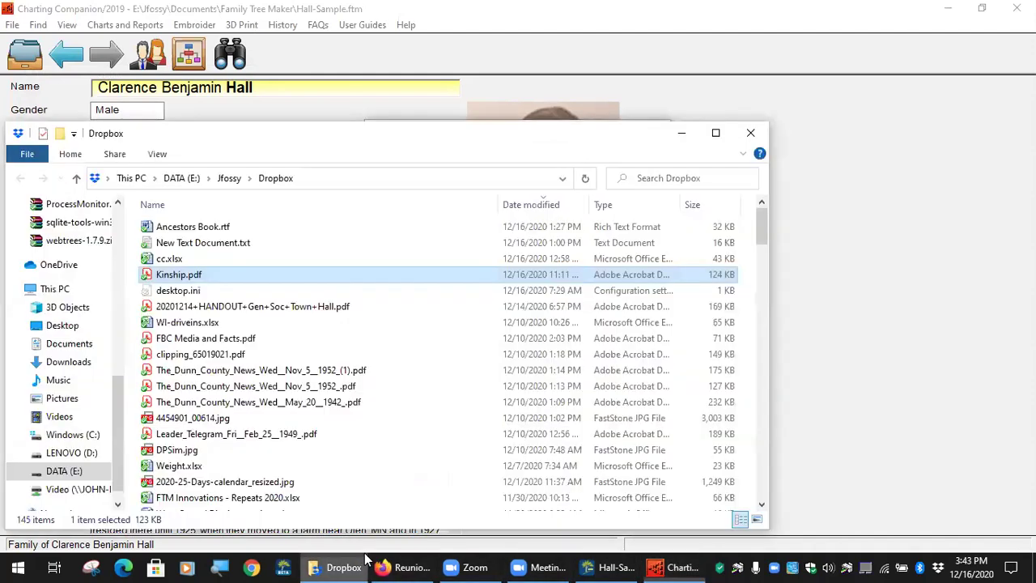
{"action": "left_click", "coordinate": [188, 229]}
{"action": "double_click", "coordinate": [195, 229]}
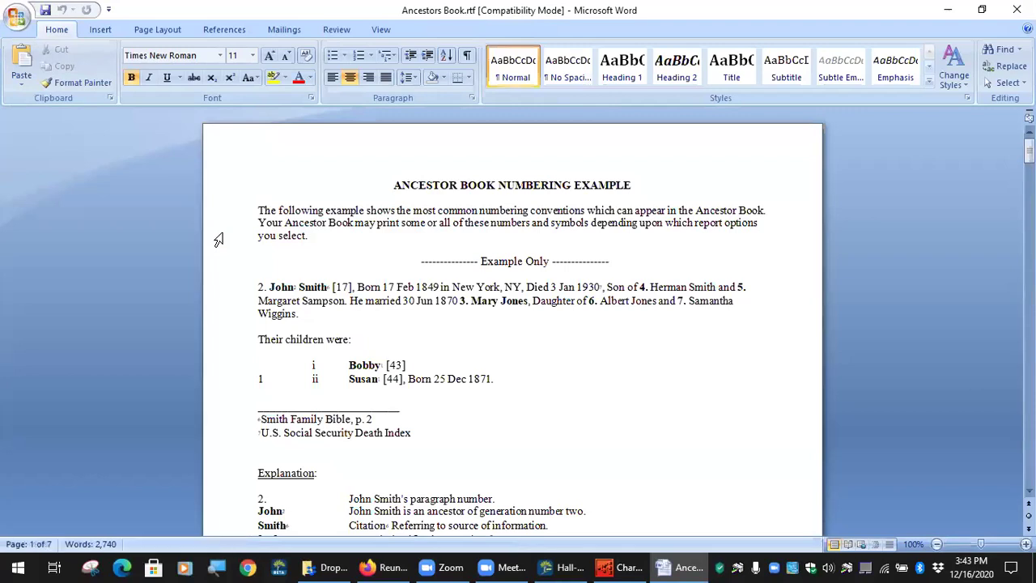
- Examine the Ancestor Book's family entries and generation sections from the numbering example through to page 7
{"action": "scroll", "coordinate": [400, 261], "scroll_direction": "down", "scroll_amount": 10}
{"action": "scroll", "coordinate": [427, 268], "scroll_direction": "down", "scroll_amount": 10}
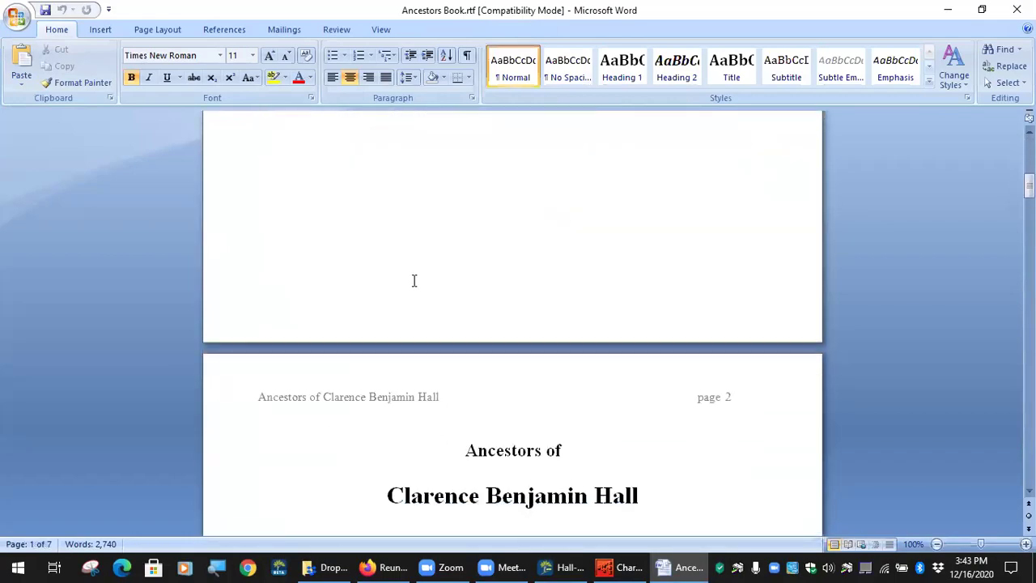
{"action": "left_click_drag", "start_coordinate": [340, 205], "coordinate": [421, 245]}
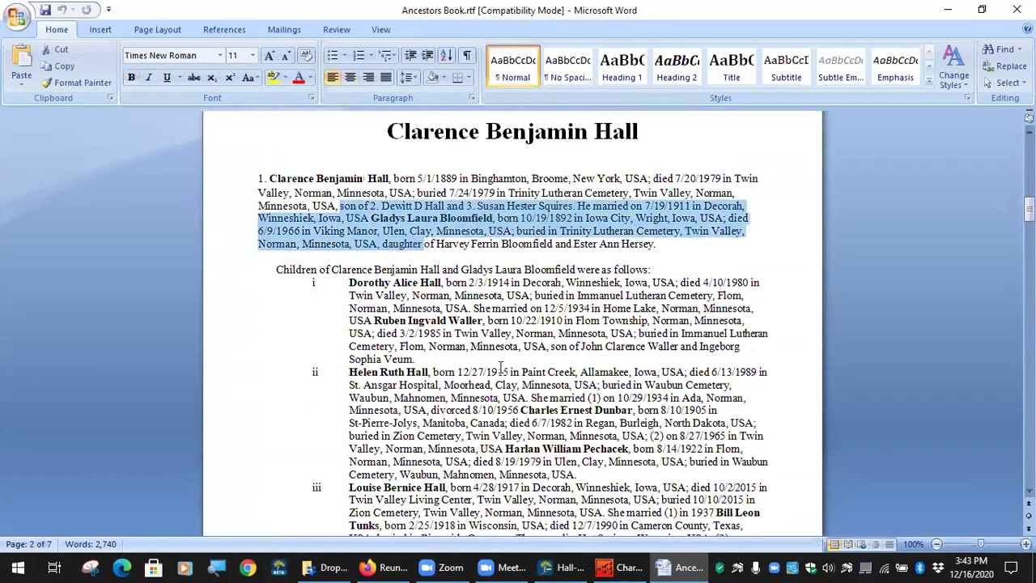
{"action": "scroll", "coordinate": [486, 358], "scroll_direction": "down", "scroll_amount": 16}
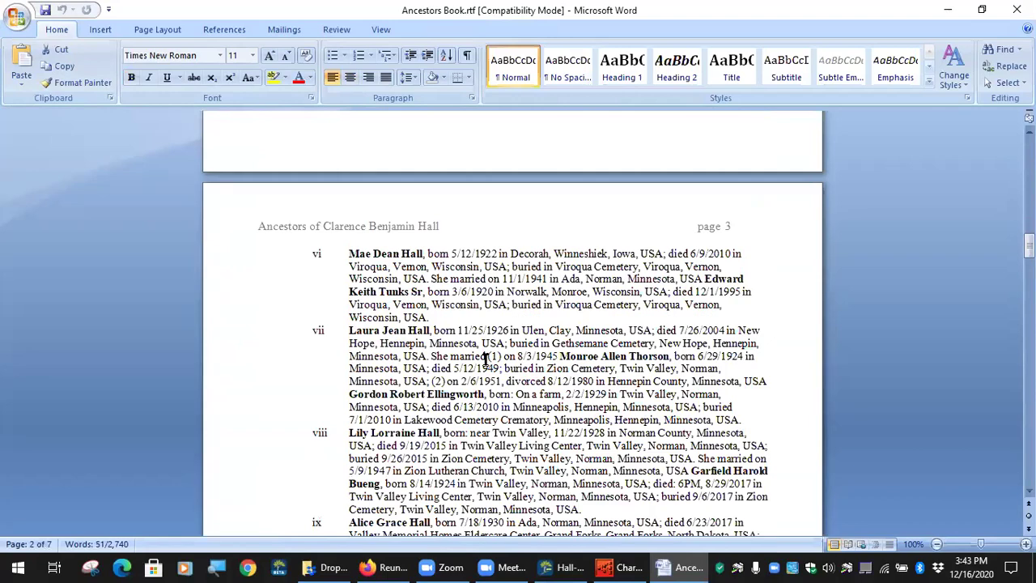
{"action": "scroll", "coordinate": [485, 359], "scroll_direction": "down", "scroll_amount": 9}
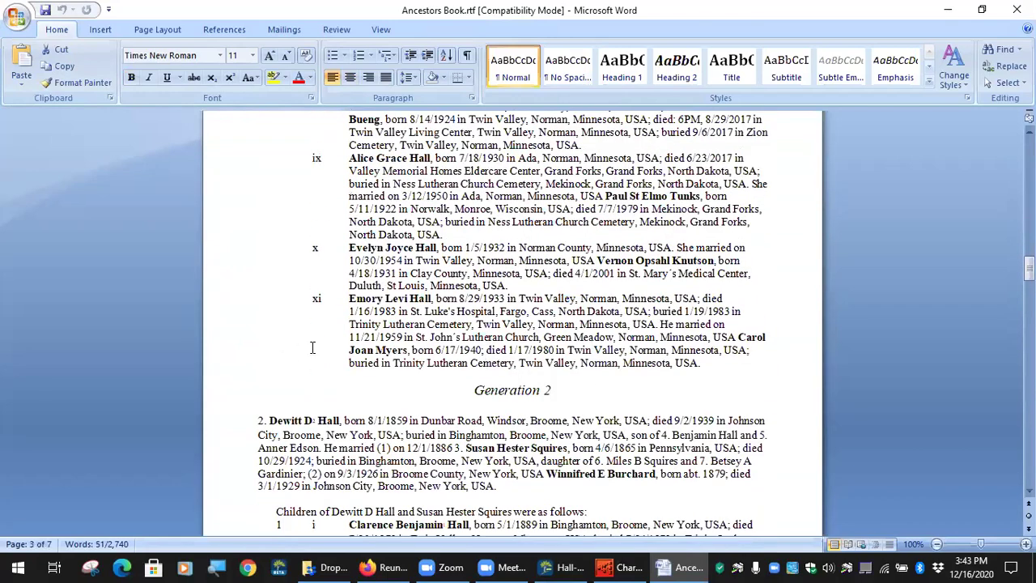
{"action": "scroll", "coordinate": [639, 376], "scroll_direction": "down", "scroll_amount": 18}
{"action": "scroll", "coordinate": [639, 376], "scroll_direction": "down", "scroll_amount": 20}
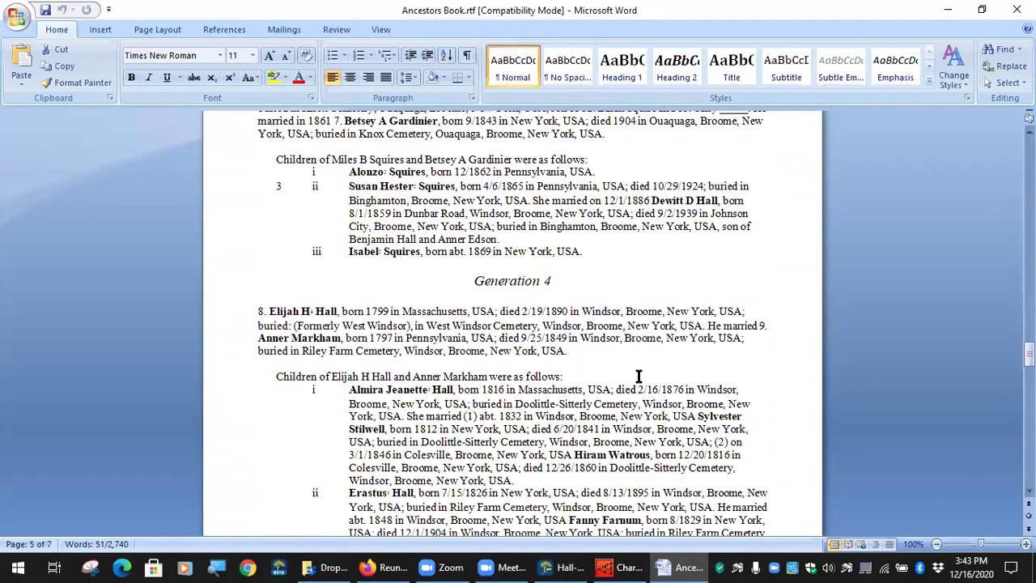
{"action": "scroll", "coordinate": [638, 376], "scroll_direction": "down", "scroll_amount": 20}
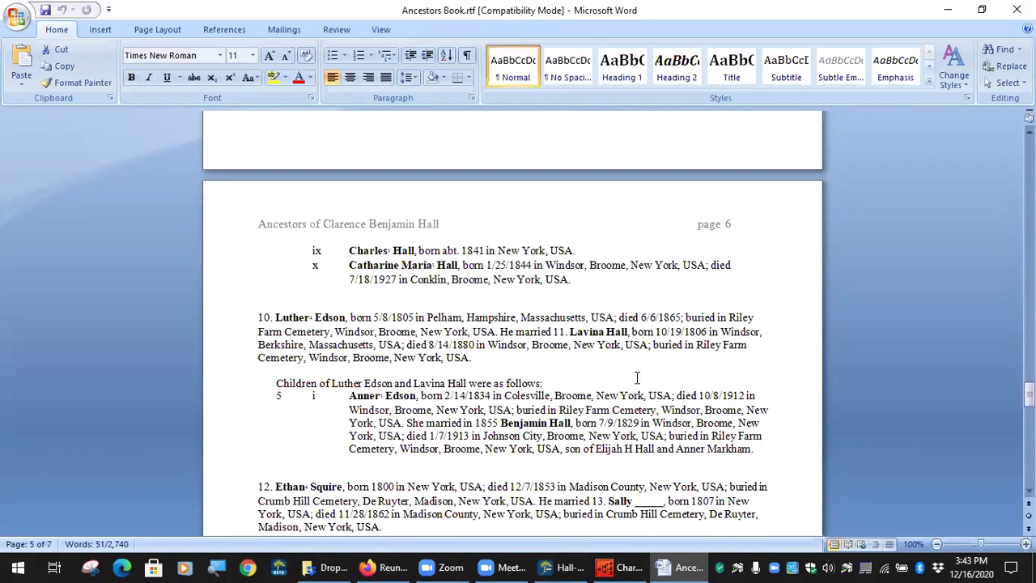
{"action": "scroll", "coordinate": [637, 378], "scroll_direction": "down", "scroll_amount": 4}
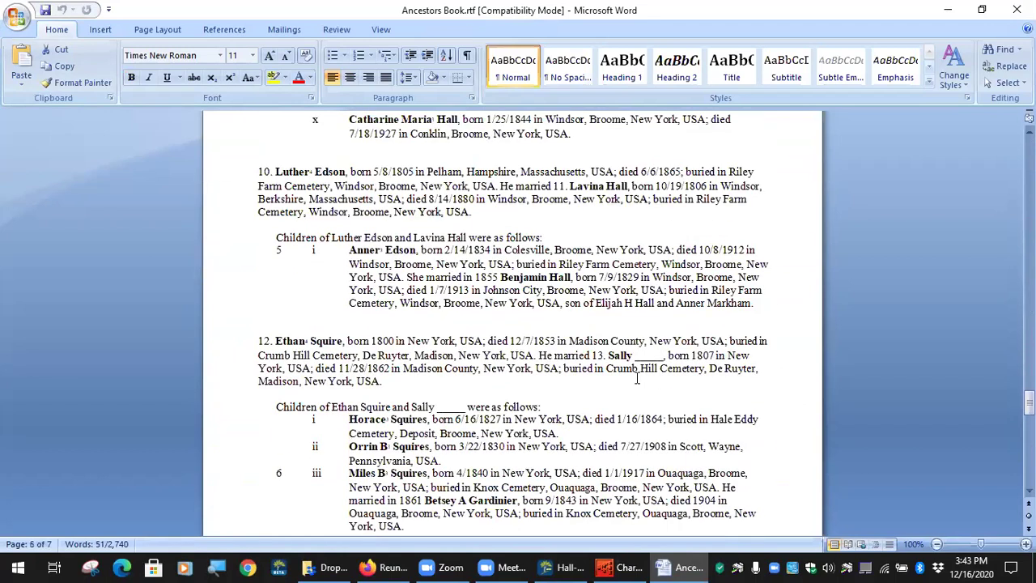
{"action": "scroll", "coordinate": [526, 399], "scroll_direction": "down", "scroll_amount": 13}
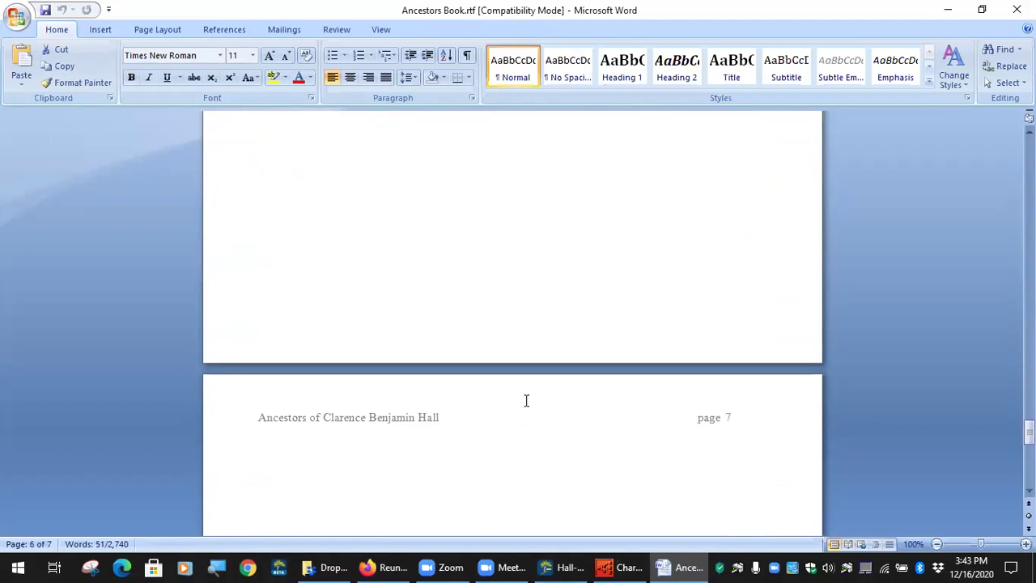
{"action": "scroll", "coordinate": [526, 400], "scroll_direction": "down", "scroll_amount": 17}
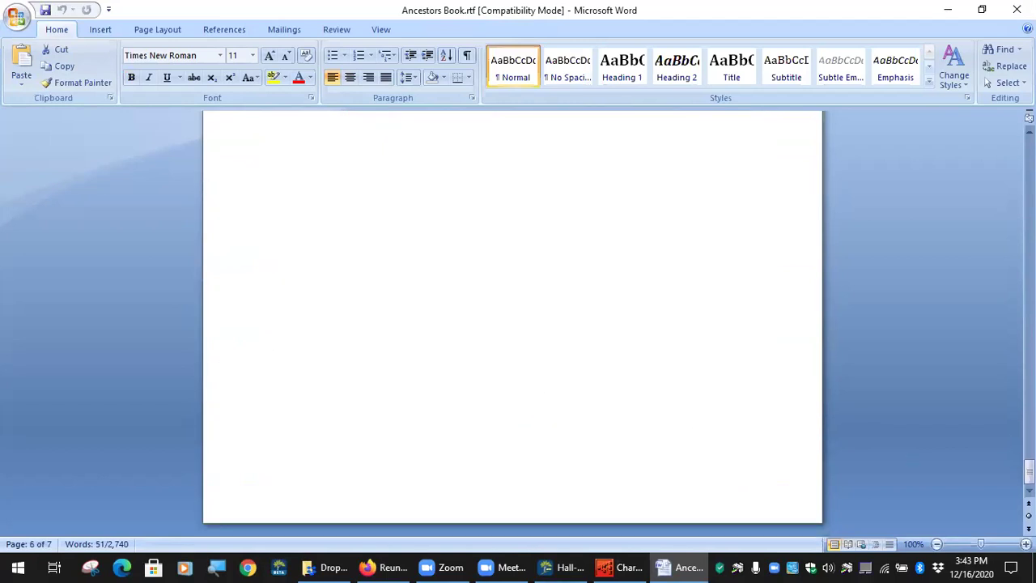
- Return to the first page to review the Ancestor Book numbering example and its explanation, and close the document
{"action": "left_click_drag", "start_coordinate": [1029, 471], "coordinate": [1028, 150]}
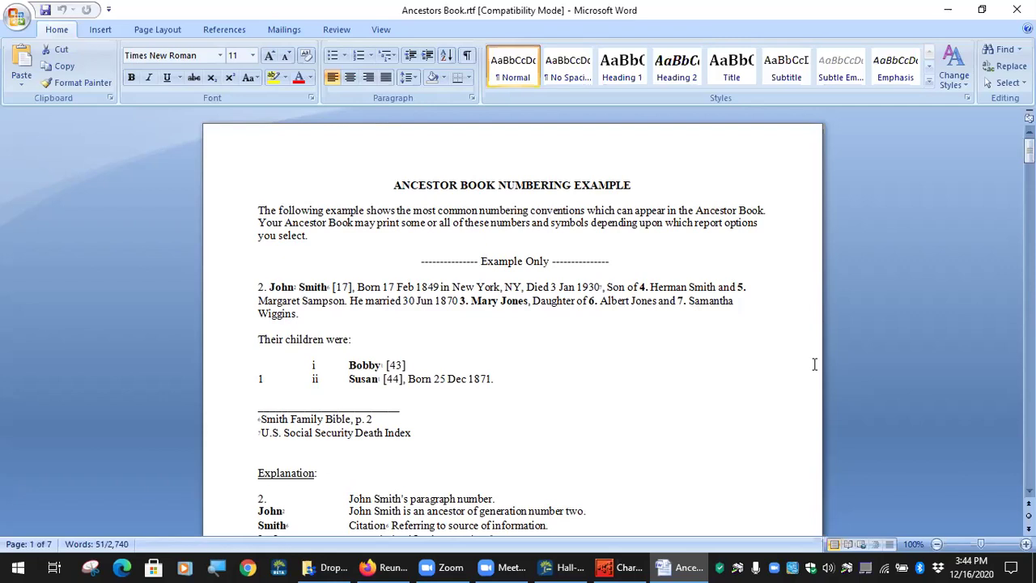
{"action": "scroll", "coordinate": [287, 194], "scroll_direction": "down", "scroll_amount": 2}
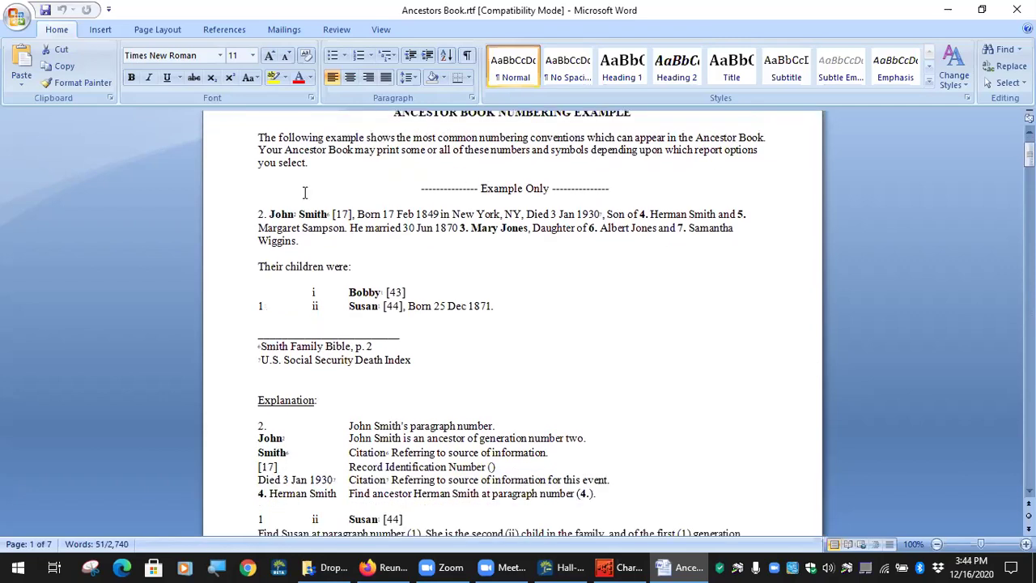
{"action": "scroll", "coordinate": [304, 192], "scroll_direction": "down", "scroll_amount": 4}
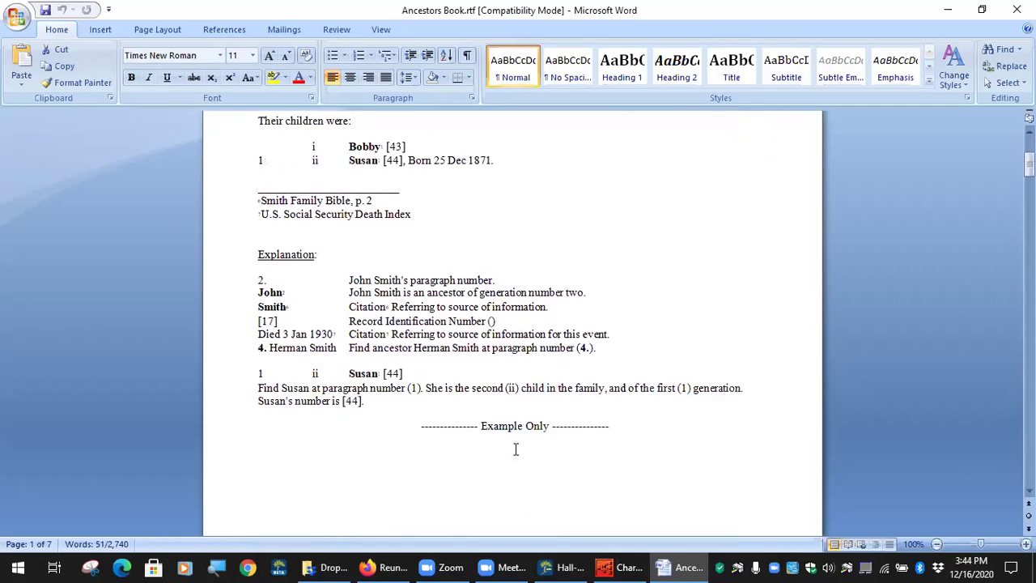
{"action": "scroll", "coordinate": [513, 447], "scroll_direction": "up", "scroll_amount": 5}
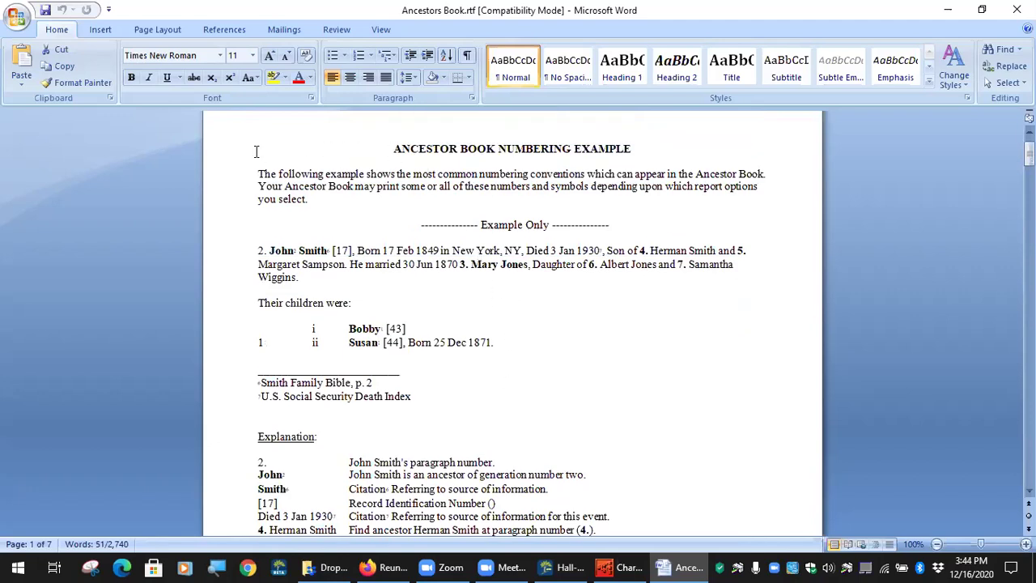
{"action": "left_click_drag", "start_coordinate": [258, 150], "coordinate": [660, 229]}
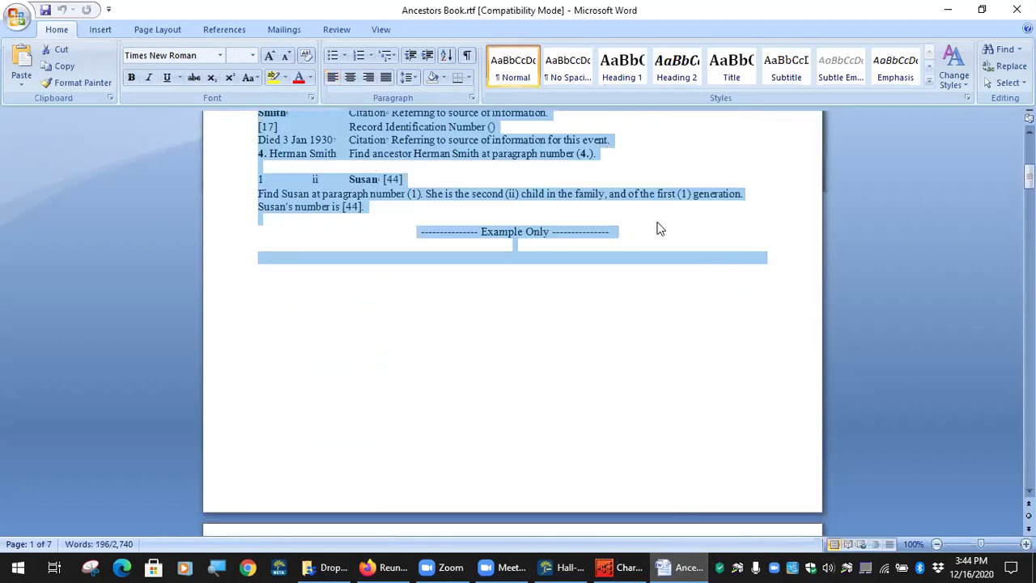
{"action": "left_click", "coordinate": [659, 229]}
{"action": "scroll", "coordinate": [657, 236], "scroll_direction": "up", "scroll_amount": 5}
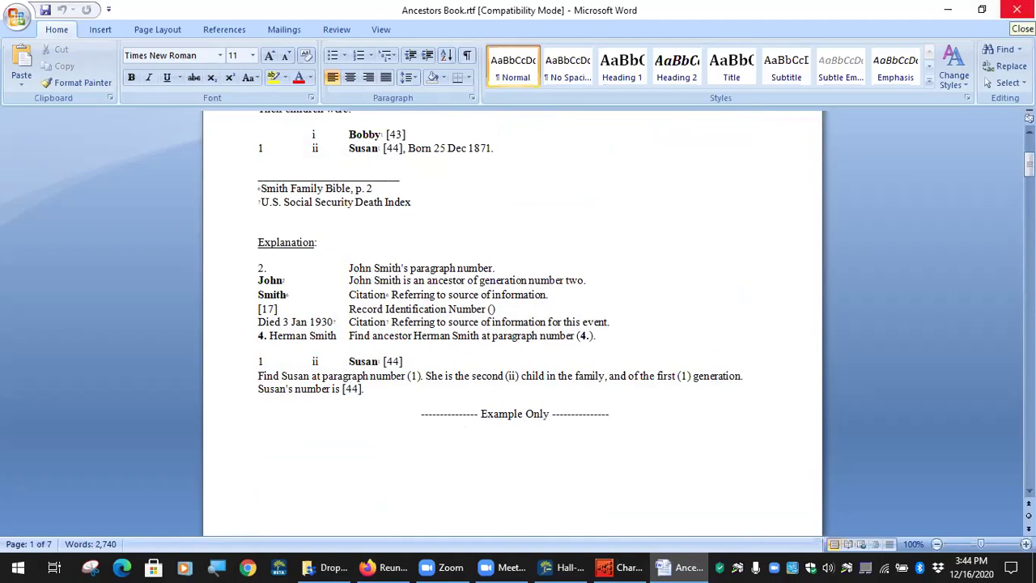
{"action": "left_click", "coordinate": [1016, 10]}
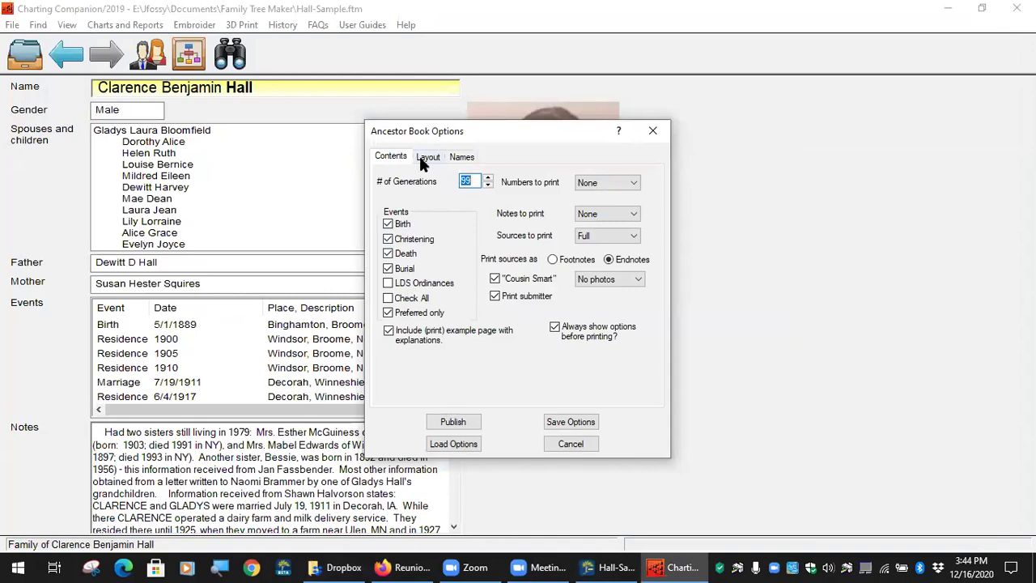
- Review the Ancestor Book's word processor choices, name formatting and contents options, and dismiss the options without publishing
{"action": "left_click", "coordinate": [424, 159]}
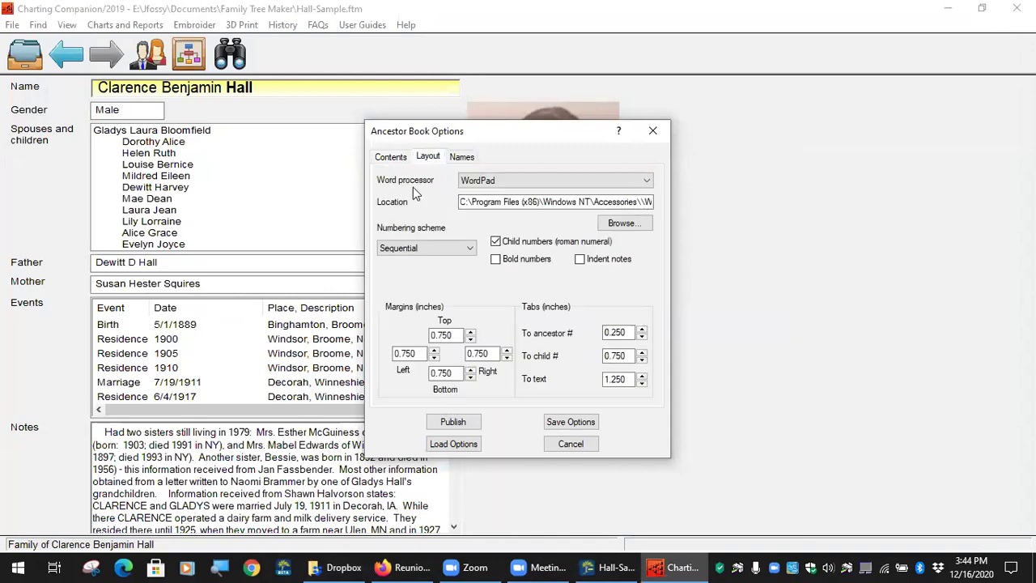
{"action": "left_click", "coordinate": [646, 182]}
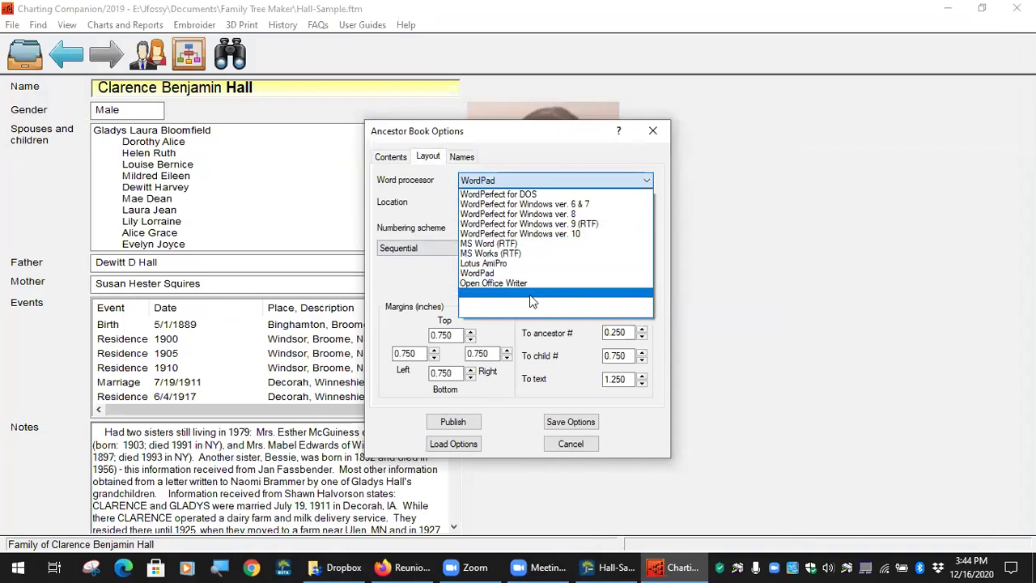
{"action": "left_click", "coordinate": [409, 284]}
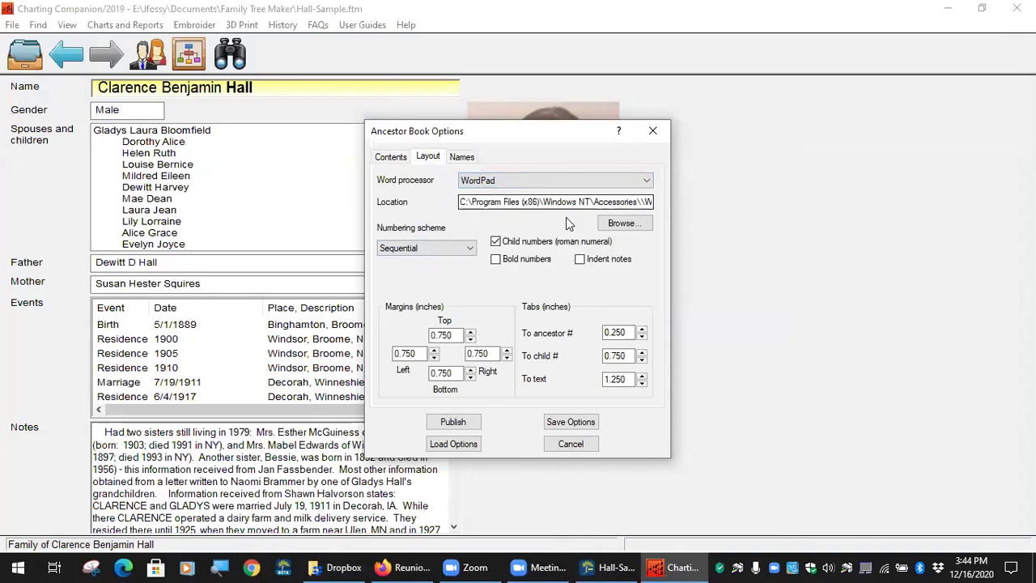
{"action": "left_click", "coordinate": [462, 156]}
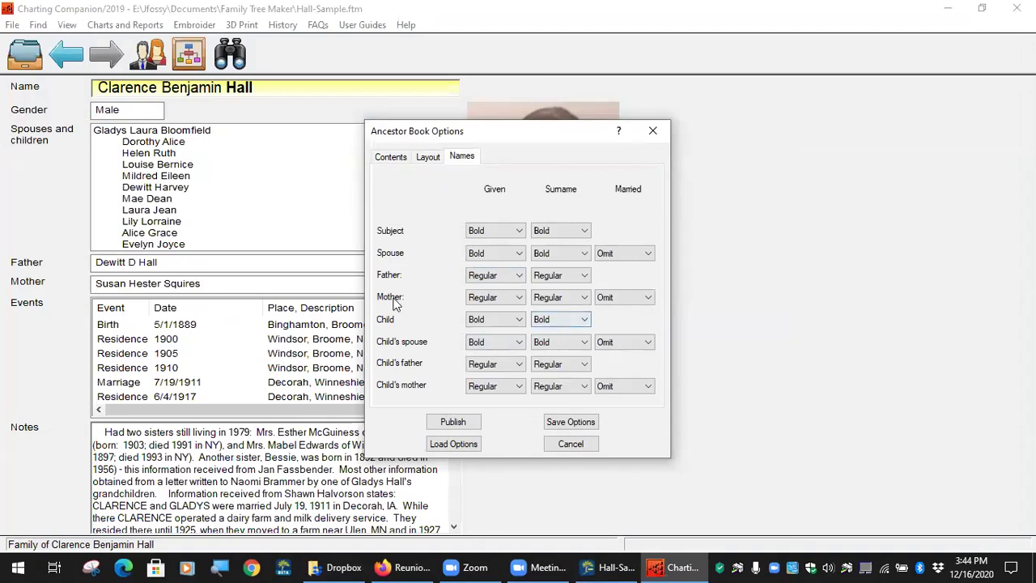
{"action": "left_click", "coordinate": [390, 156]}
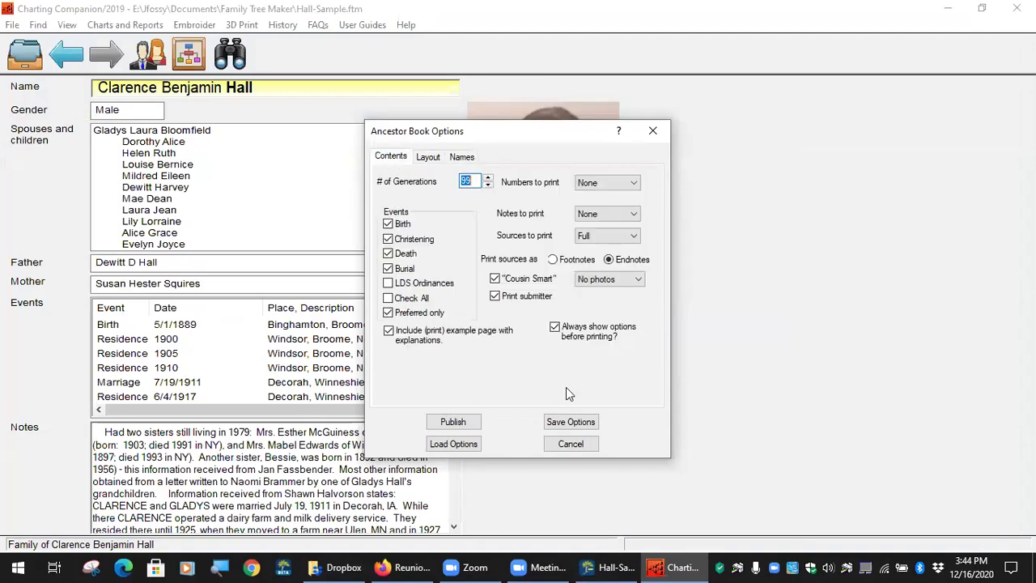
{"action": "left_click", "coordinate": [569, 444]}
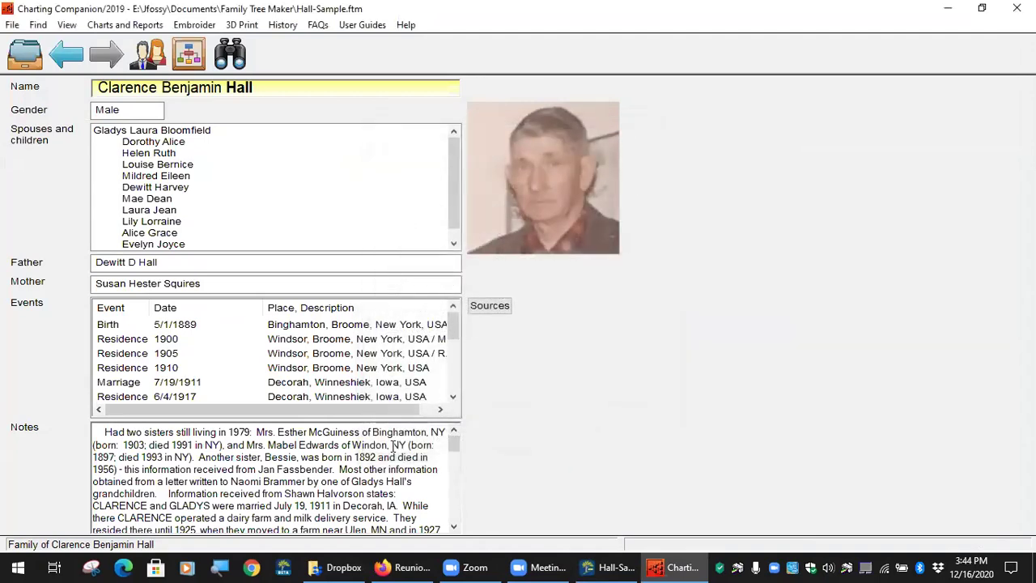
- Open the Hourglass Chart options and review the contents, layout and box settings
{"action": "left_click", "coordinate": [106, 26]}
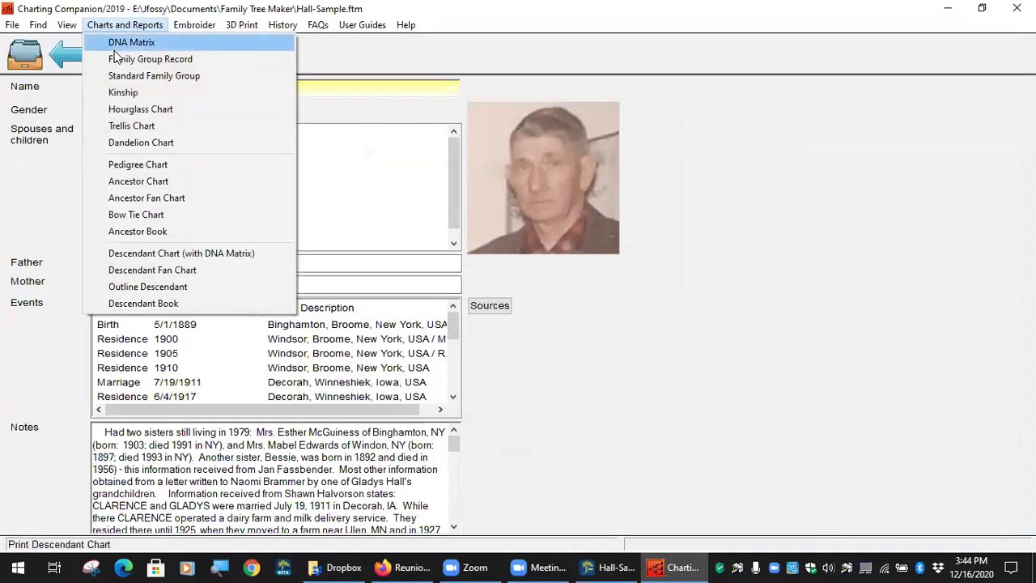
{"action": "left_click", "coordinate": [158, 109]}
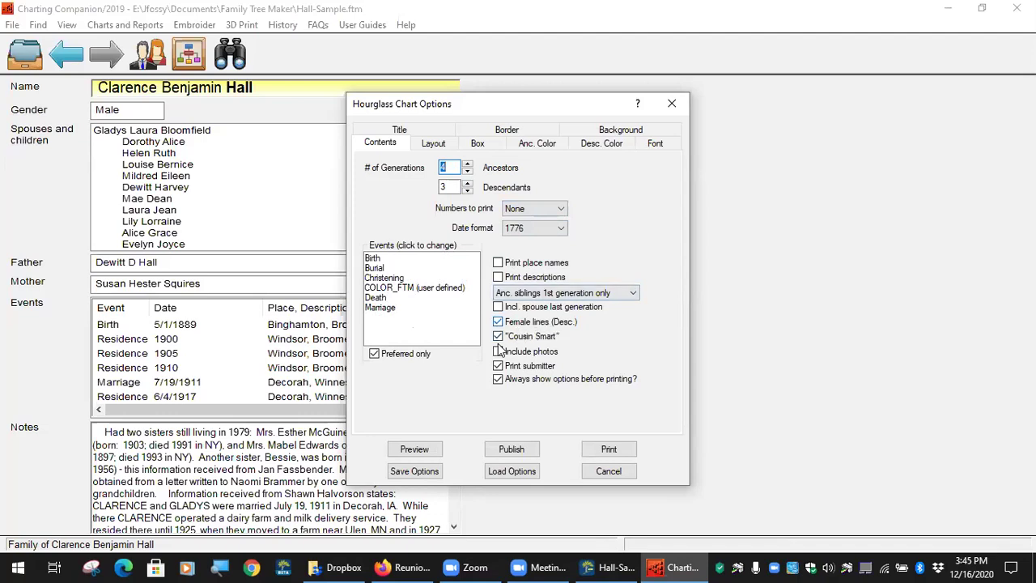
{"action": "left_click", "coordinate": [431, 146]}
{"action": "left_click", "coordinate": [477, 143]}
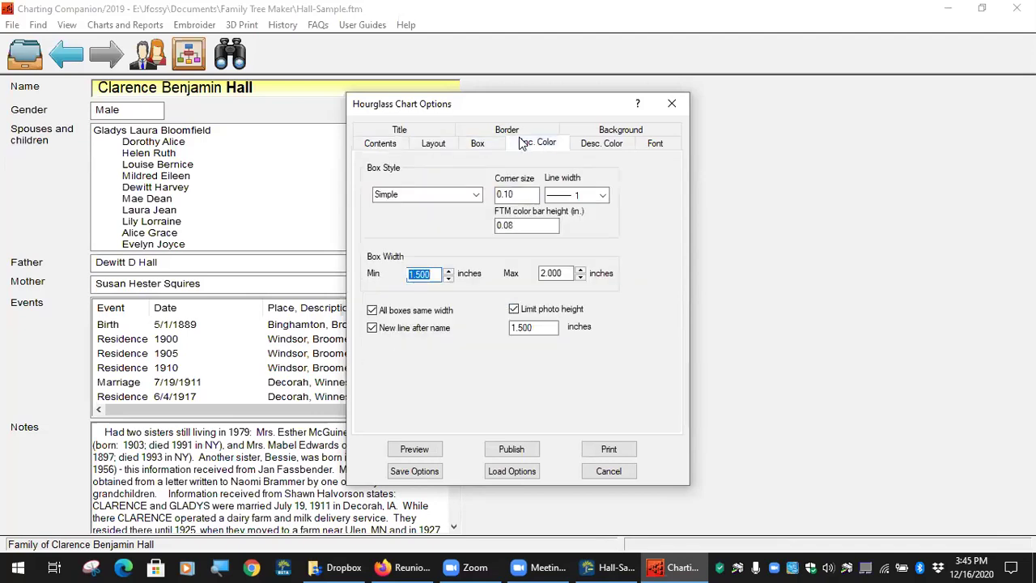
- Set the hourglass chart's ancestor colors to Lineage and review the other coloring methods
{"action": "left_click", "coordinate": [520, 140]}
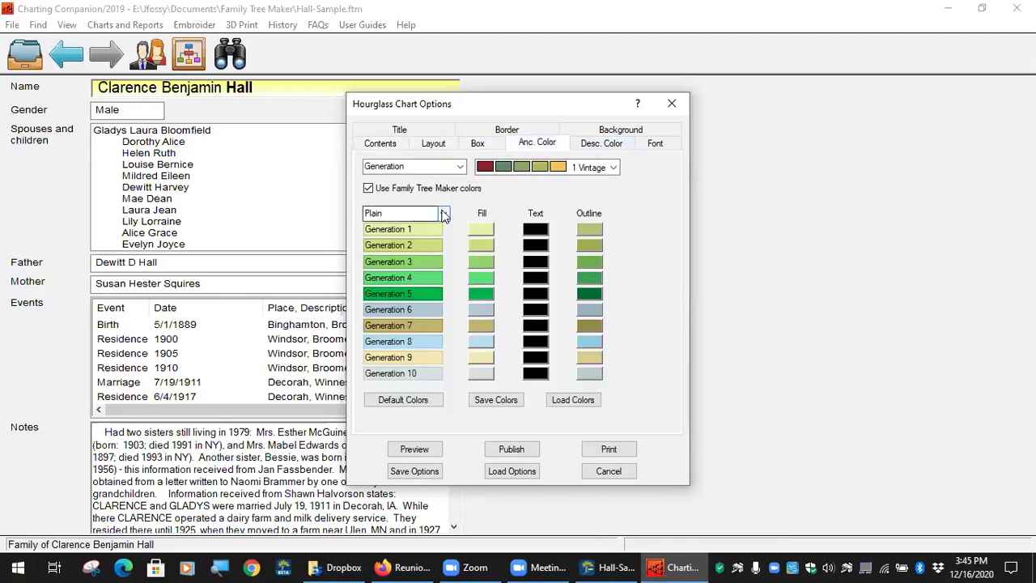
{"action": "left_click", "coordinate": [460, 167]}
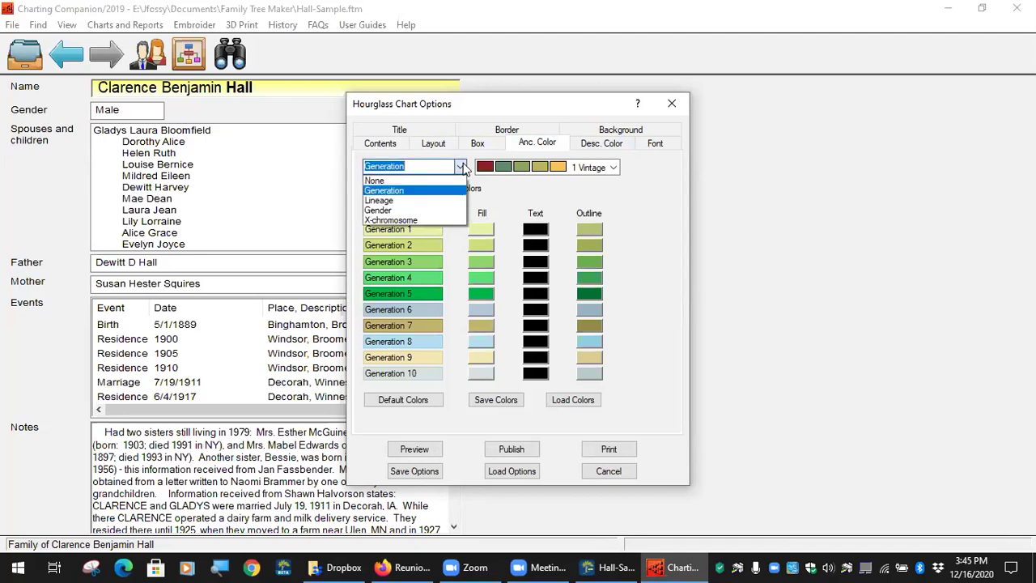
{"action": "left_click", "coordinate": [454, 200]}
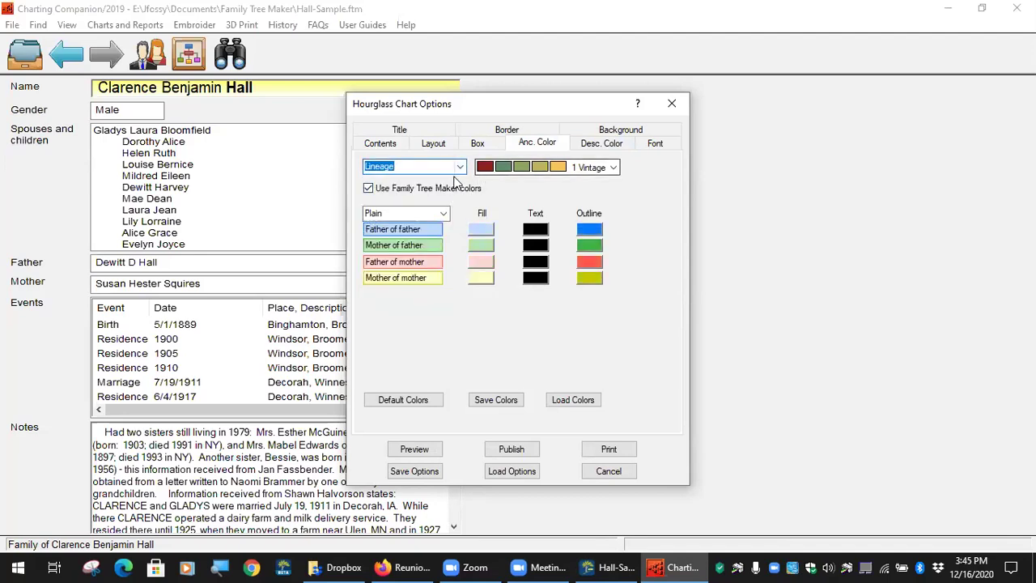
{"action": "left_click", "coordinate": [462, 167]}
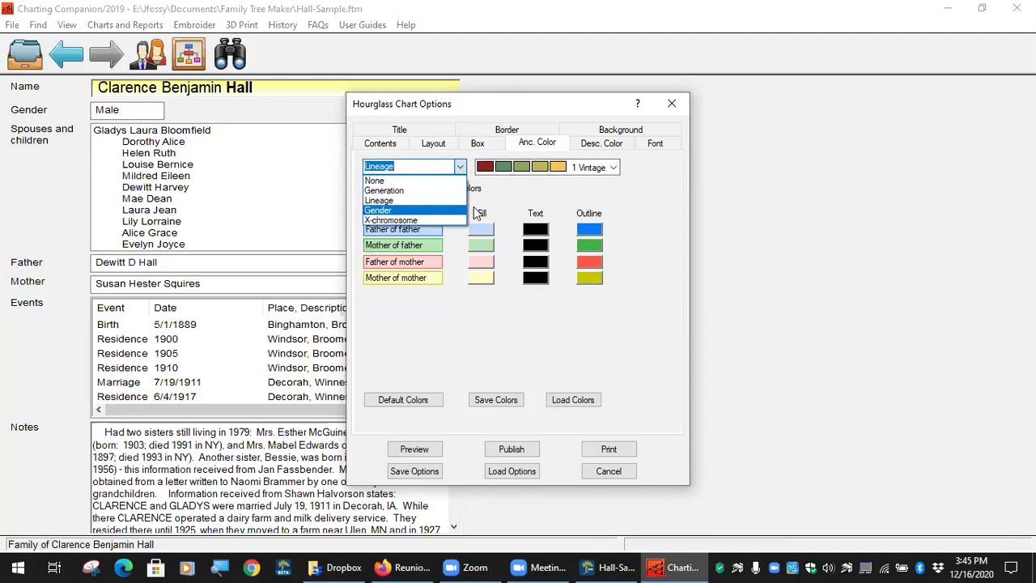
{"action": "left_click", "coordinate": [618, 168]}
- Try the Gradient style on the hourglass chart's descendant colors, and set the style to Bevel
{"action": "left_click", "coordinate": [602, 147]}
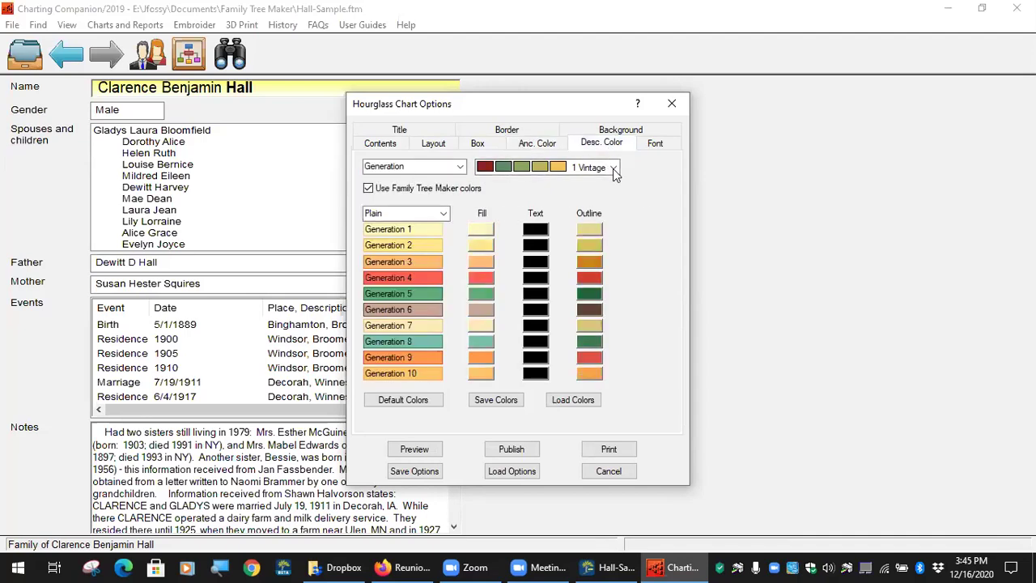
{"action": "left_click", "coordinate": [443, 214]}
{"action": "left_click", "coordinate": [422, 237]}
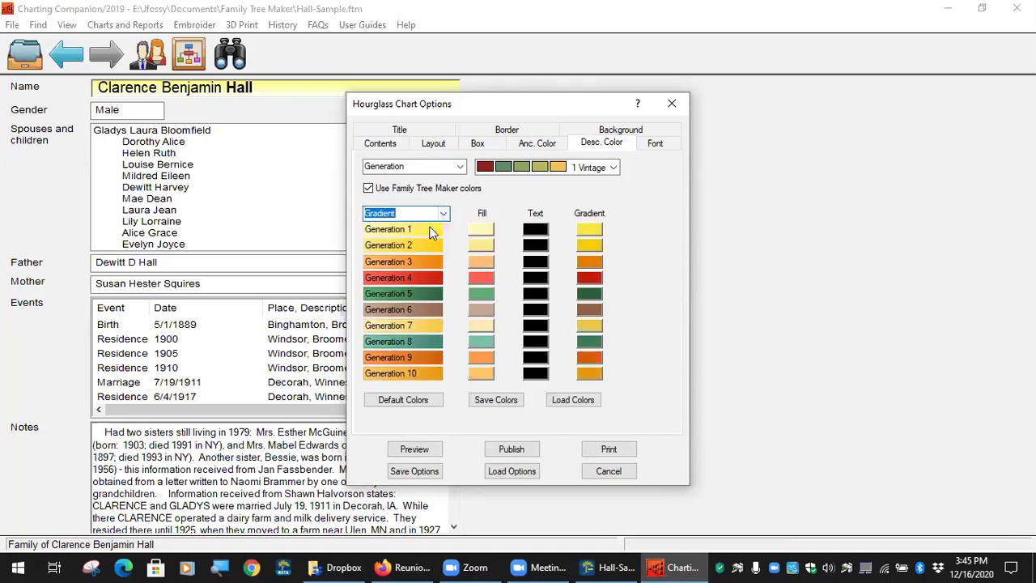
{"action": "left_click", "coordinate": [444, 214]}
{"action": "left_click", "coordinate": [421, 246]}
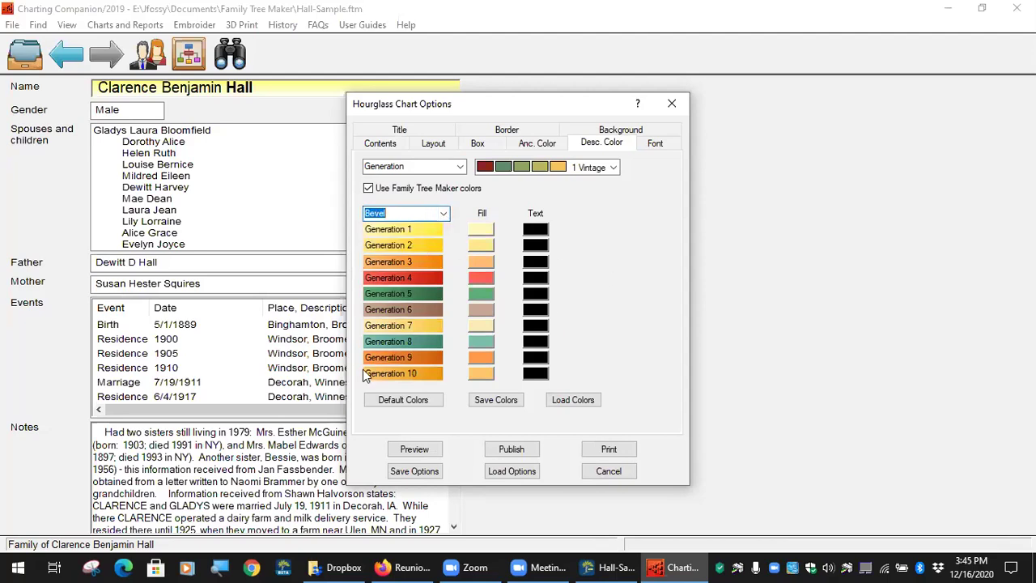
- Review the hourglass chart's layout, border, background, title and contents options
{"action": "left_click", "coordinate": [437, 144]}
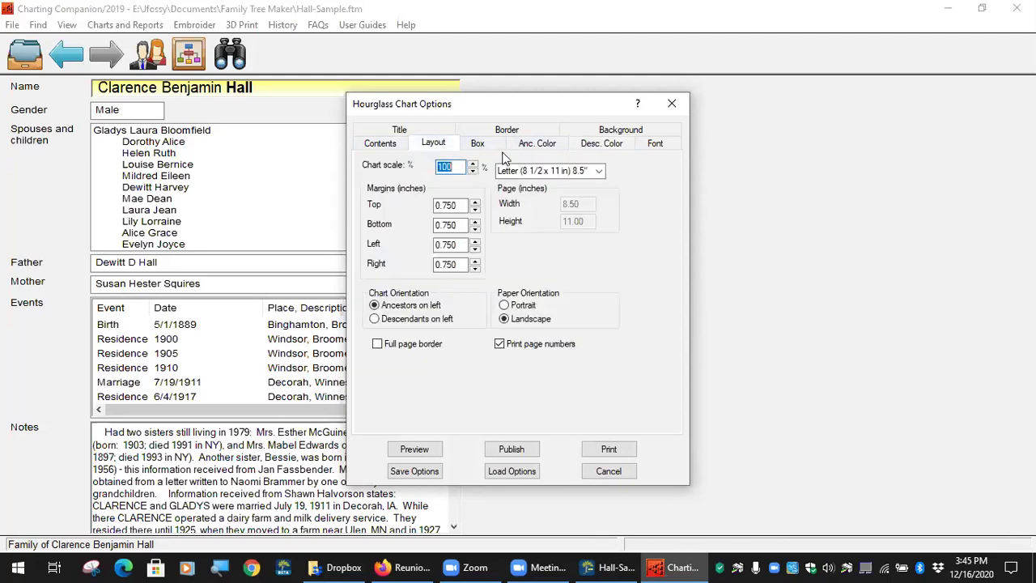
{"action": "left_click", "coordinate": [508, 131]}
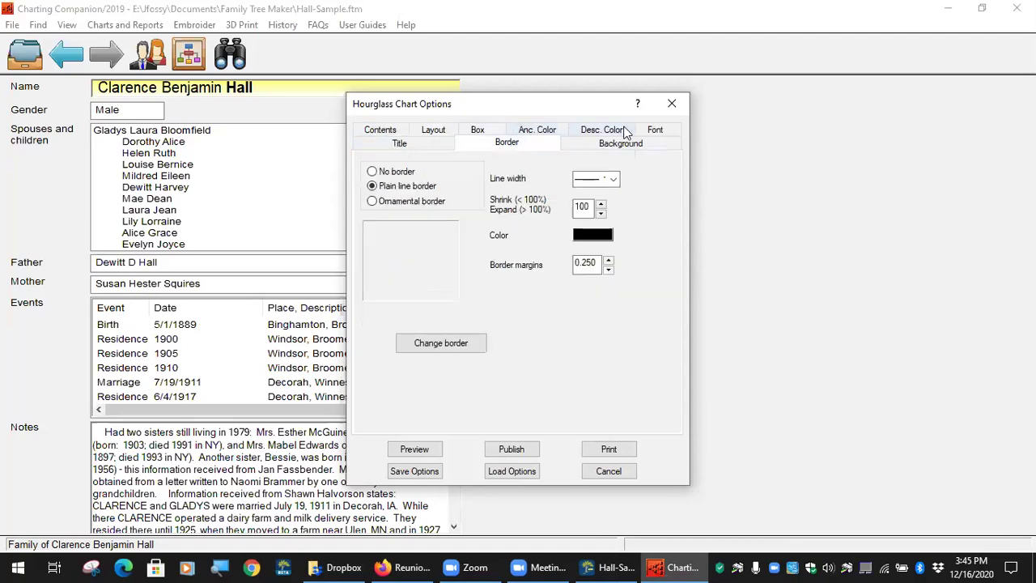
{"action": "left_click", "coordinate": [612, 141]}
{"action": "left_click", "coordinate": [421, 142]}
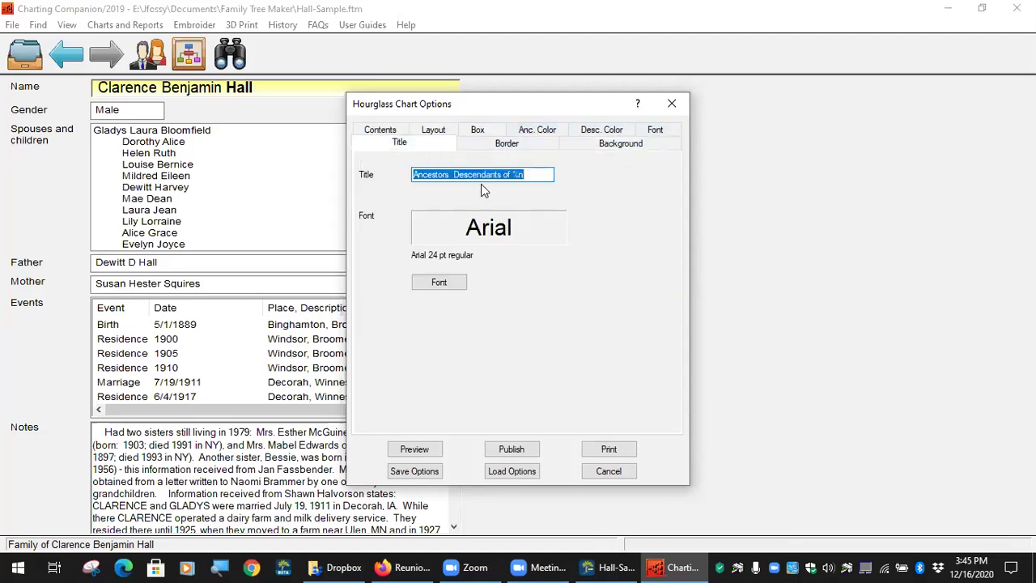
{"action": "left_click", "coordinate": [387, 130]}
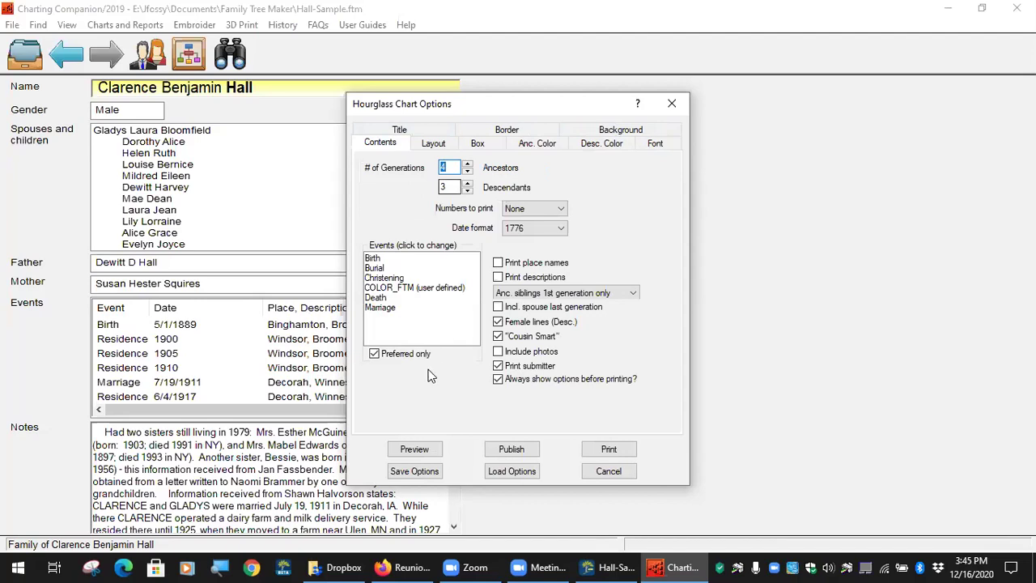
- Preview the hourglass chart and examine its title, central couple, descendant boxes and ancestor branches
{"action": "left_click", "coordinate": [405, 450]}
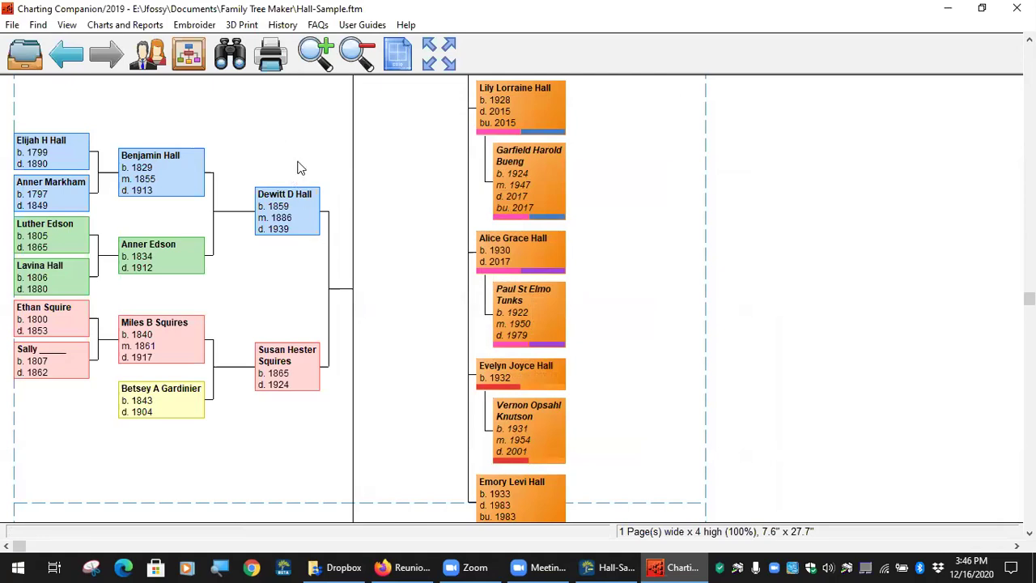
{"action": "scroll", "coordinate": [296, 167], "scroll_direction": "up", "scroll_amount": 10}
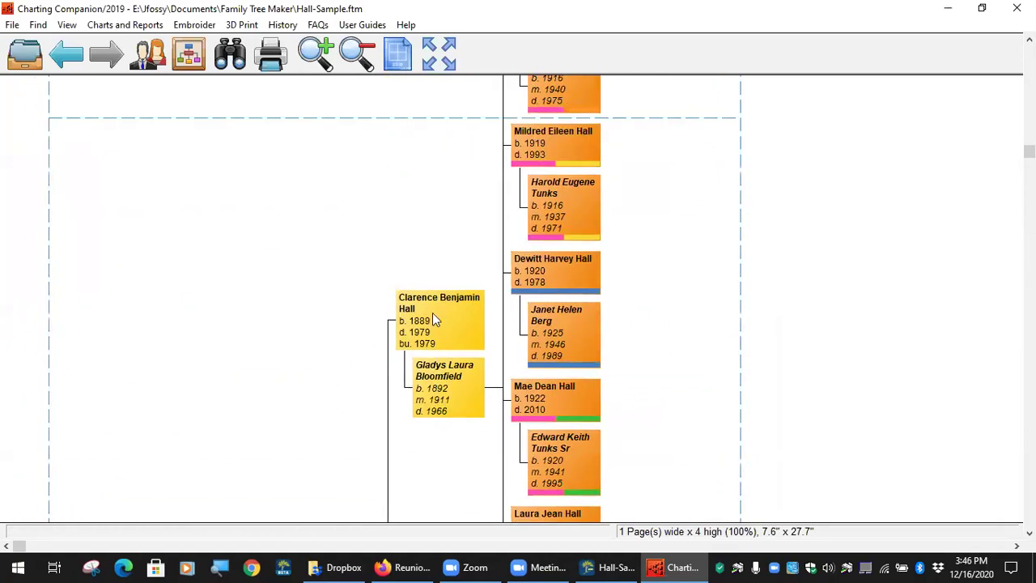
{"action": "scroll", "coordinate": [435, 319], "scroll_direction": "up", "scroll_amount": 10}
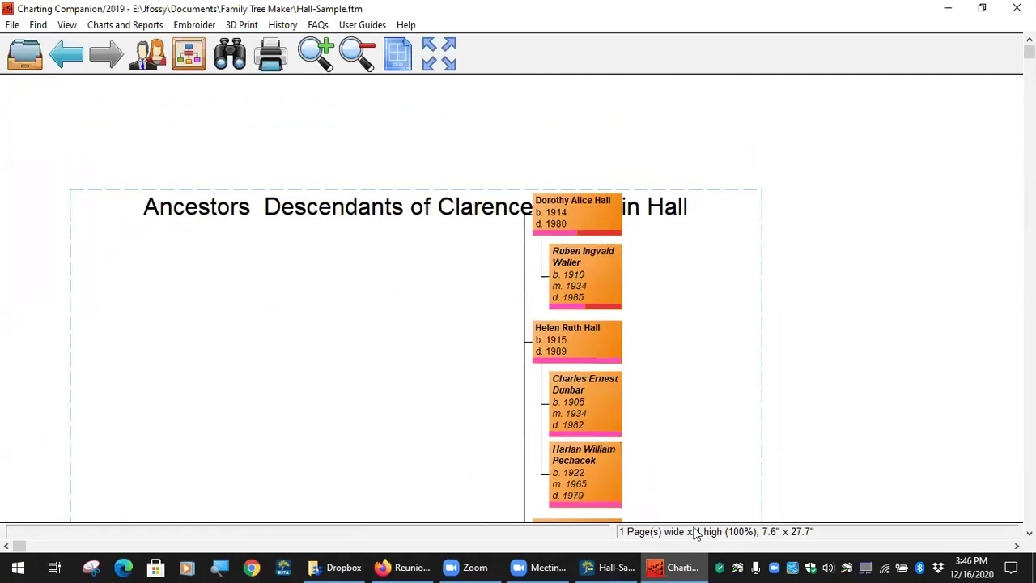
{"action": "scroll", "coordinate": [506, 308], "scroll_direction": "down", "scroll_amount": 10}
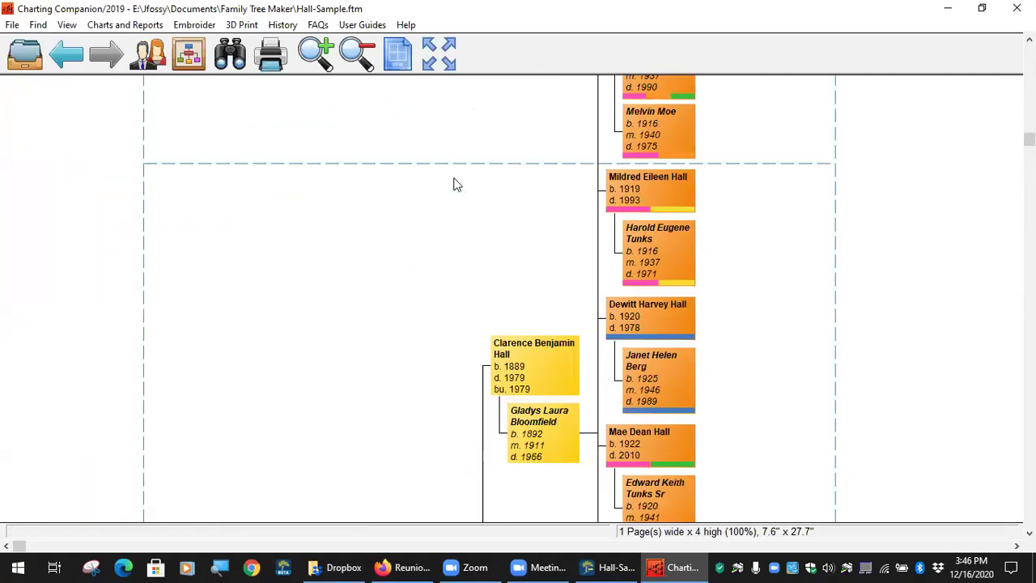
{"action": "scroll", "coordinate": [453, 184], "scroll_direction": "down", "scroll_amount": 10}
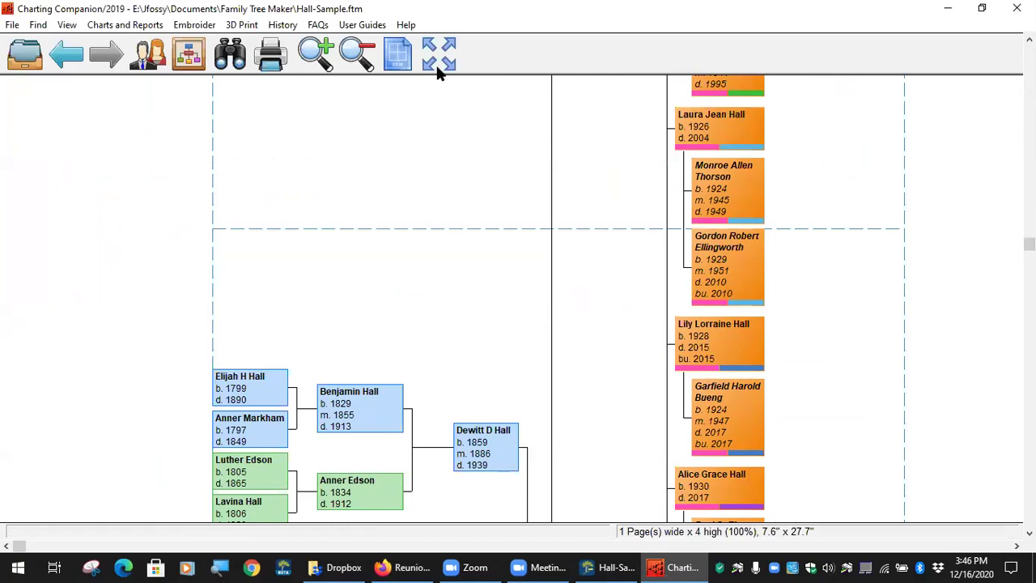
- Fit the hourglass chart onto a single page by changing the page size
{"action": "left_click", "coordinate": [435, 63]}
{"action": "left_click", "coordinate": [469, 340]}
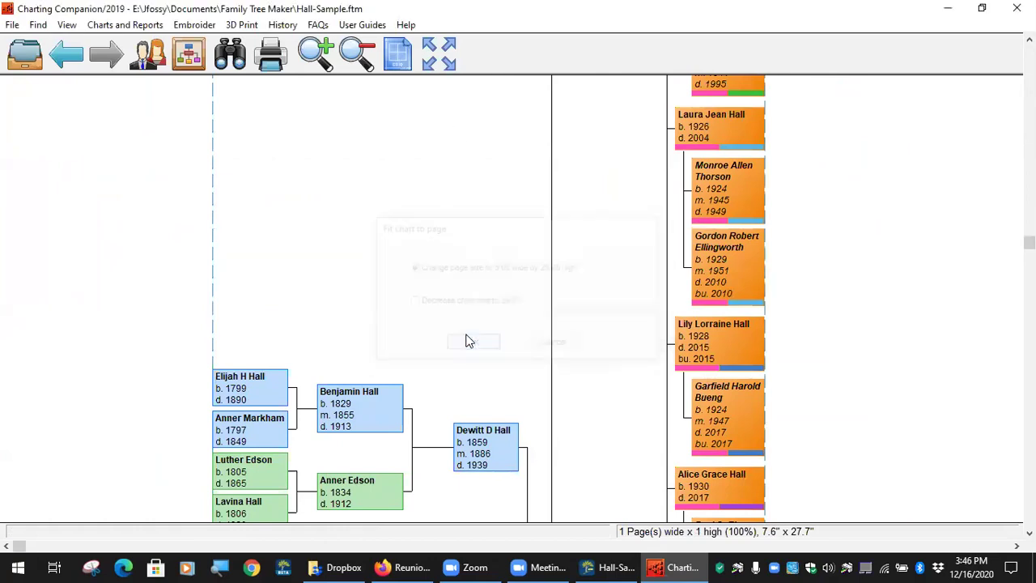
- Move the box of the central person's spouse down and to the right within the hourglass chart
{"action": "scroll", "coordinate": [446, 341], "scroll_direction": "down", "scroll_amount": 8}
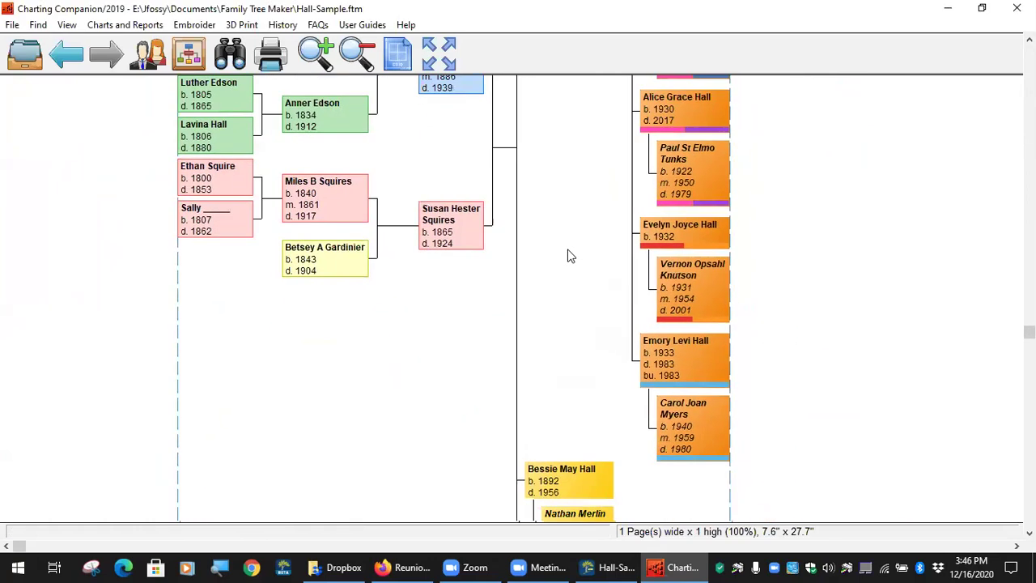
{"action": "scroll", "coordinate": [569, 256], "scroll_direction": "up", "scroll_amount": 3}
{"action": "scroll", "coordinate": [635, 191], "scroll_direction": "up", "scroll_amount": 4}
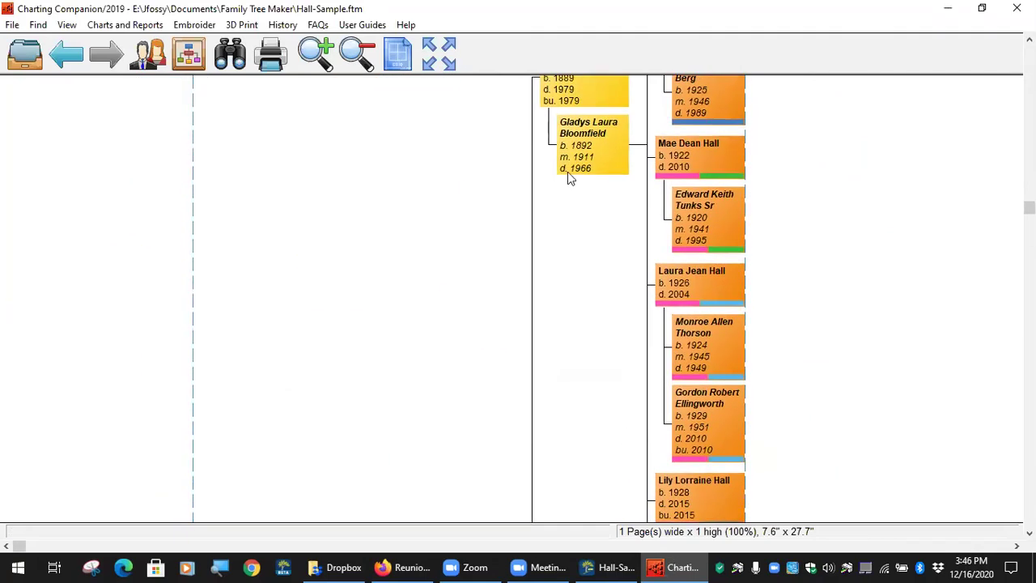
{"action": "left_click_drag", "start_coordinate": [569, 178], "coordinate": [601, 123]}
{"action": "scroll", "coordinate": [464, 340], "scroll_direction": "up", "scroll_amount": 3}
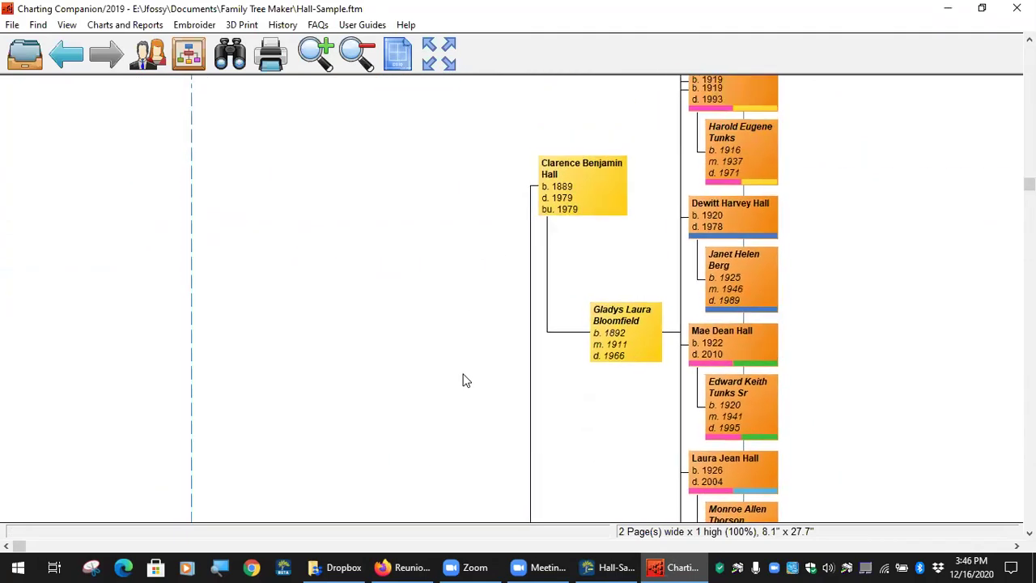
- Examine how the rearranged hourglass chart lays out the ancestors, descendants, siblings and page boundaries
{"action": "scroll", "coordinate": [566, 242], "scroll_direction": "down", "scroll_amount": 3}
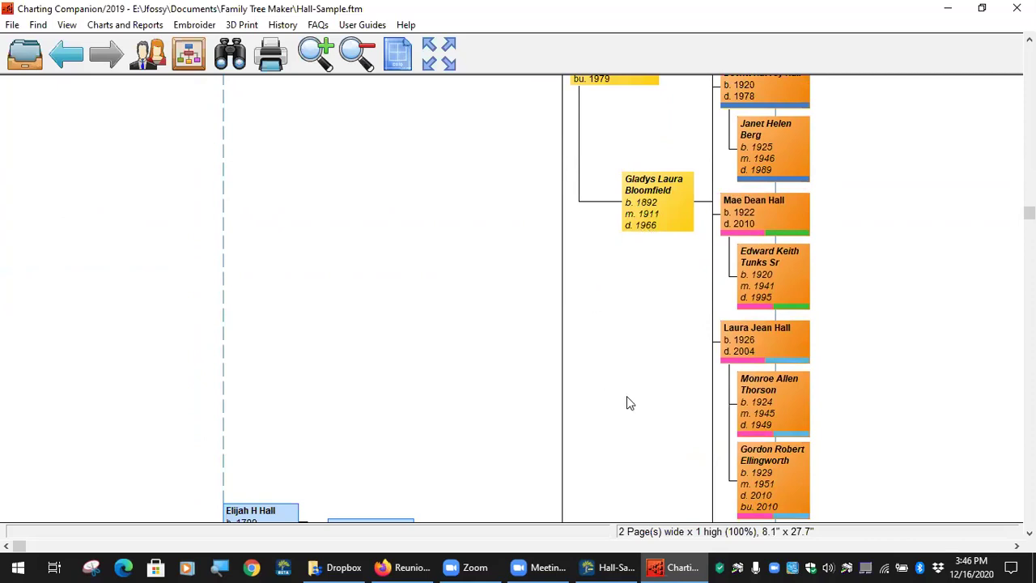
{"action": "scroll", "coordinate": [626, 397], "scroll_direction": "down", "scroll_amount": 5}
{"action": "scroll", "coordinate": [627, 243], "scroll_direction": "down", "scroll_amount": 1}
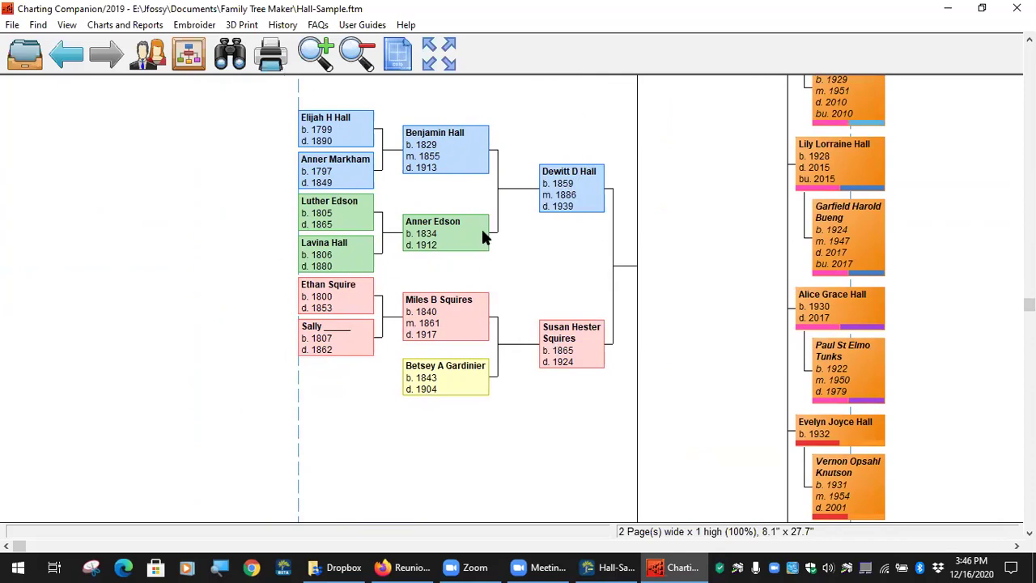
{"action": "left_click_drag", "start_coordinate": [730, 111], "coordinate": [607, 409]}
{"action": "scroll", "coordinate": [559, 409], "scroll_direction": "up", "scroll_amount": 5}
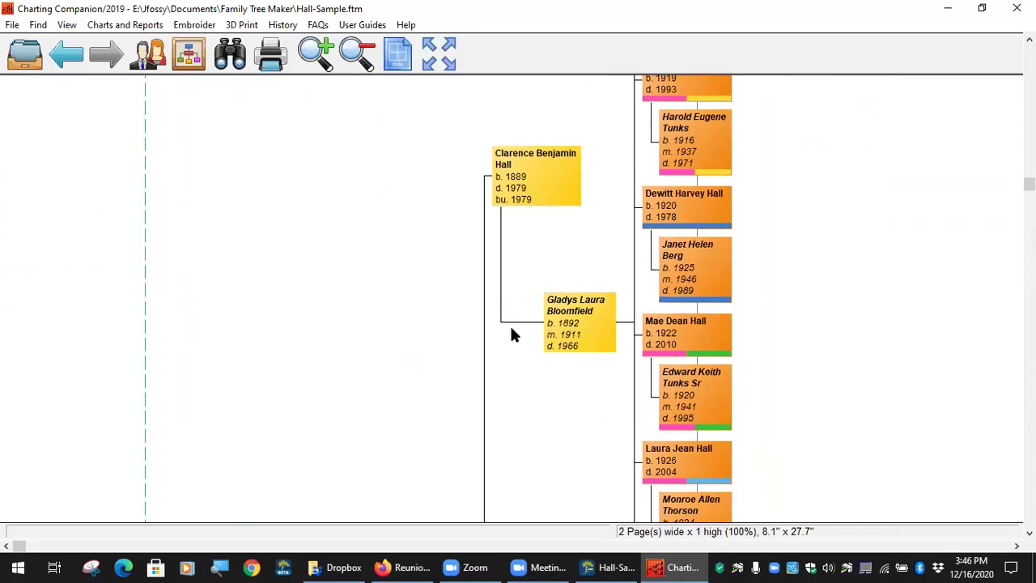
{"action": "scroll", "coordinate": [520, 388], "scroll_direction": "down", "scroll_amount": 10}
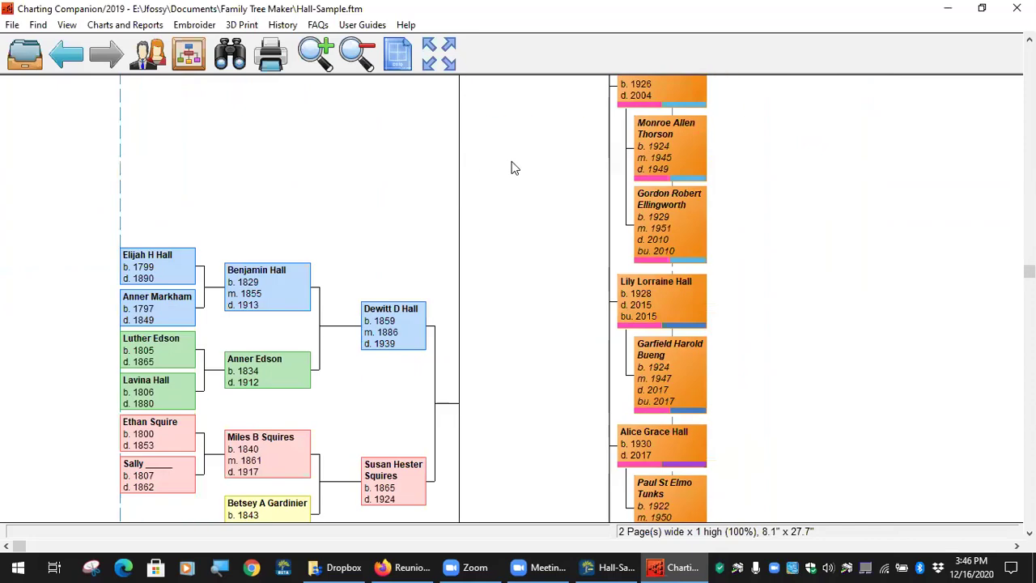
{"action": "scroll", "coordinate": [588, 315], "scroll_direction": "down", "scroll_amount": 6}
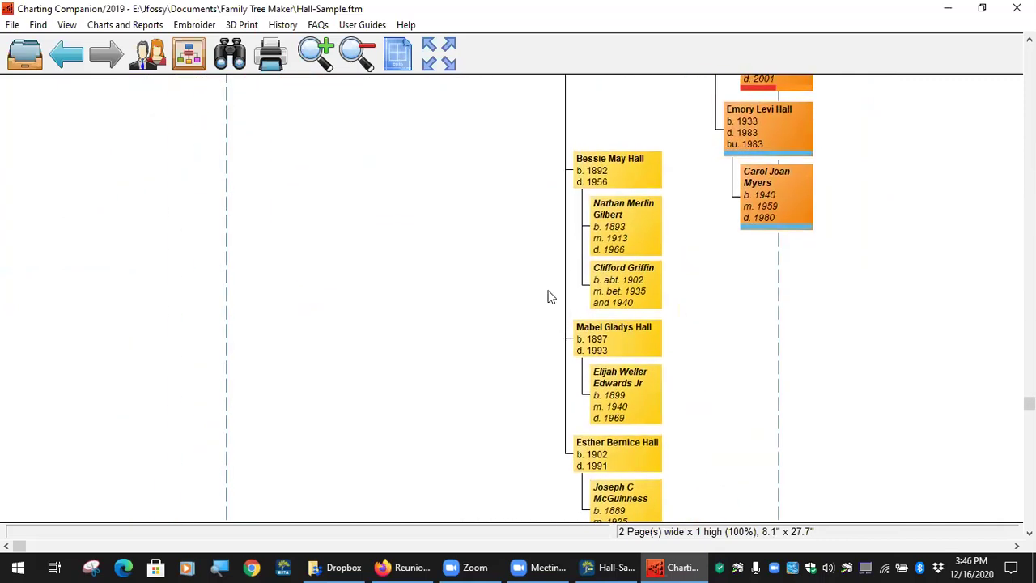
{"action": "scroll", "coordinate": [606, 219], "scroll_direction": "left", "scroll_amount": 3}
{"action": "scroll", "coordinate": [510, 338], "scroll_direction": "up", "scroll_amount": 10}
{"action": "scroll", "coordinate": [510, 337], "scroll_direction": "right", "scroll_amount": 5}
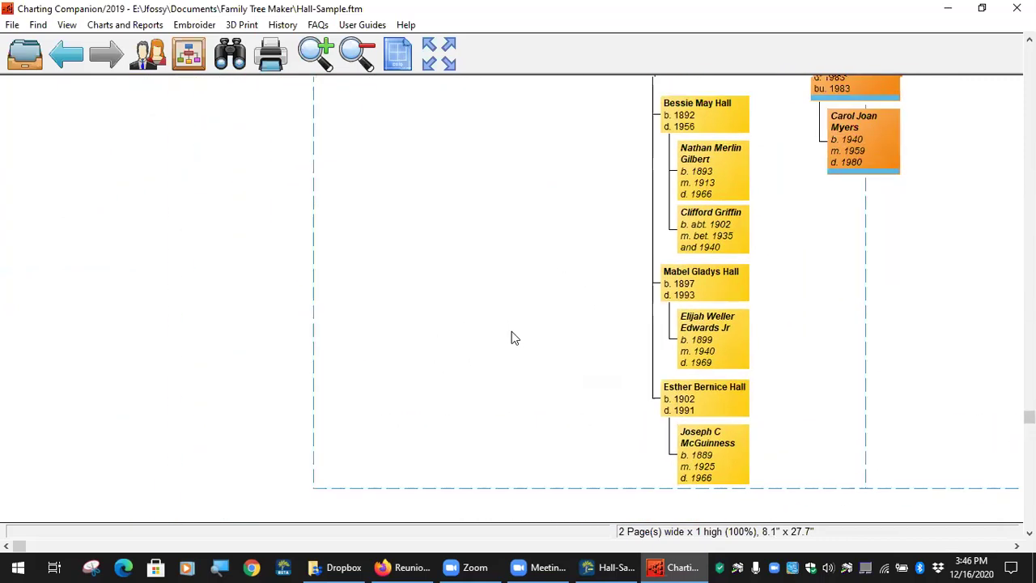
{"action": "scroll", "coordinate": [450, 317], "scroll_direction": "up", "scroll_amount": 5}
{"action": "scroll", "coordinate": [450, 316], "scroll_direction": "right", "scroll_amount": 2}
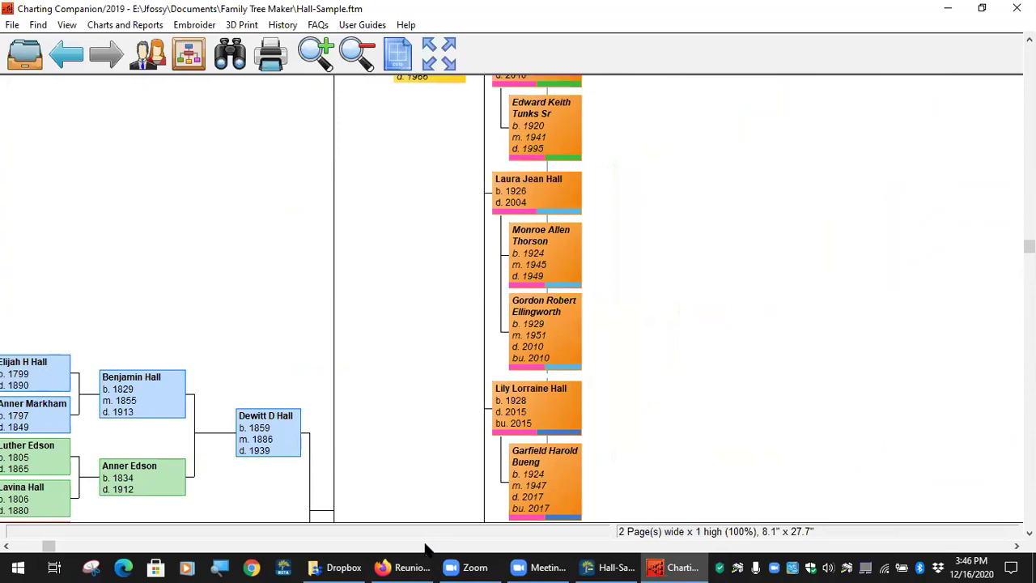
{"action": "scroll", "coordinate": [363, 326], "scroll_direction": "down", "scroll_amount": 5}
{"action": "scroll", "coordinate": [525, 105], "scroll_direction": "down", "scroll_amount": 4}
{"action": "scroll", "coordinate": [525, 105], "scroll_direction": "left", "scroll_amount": 2}
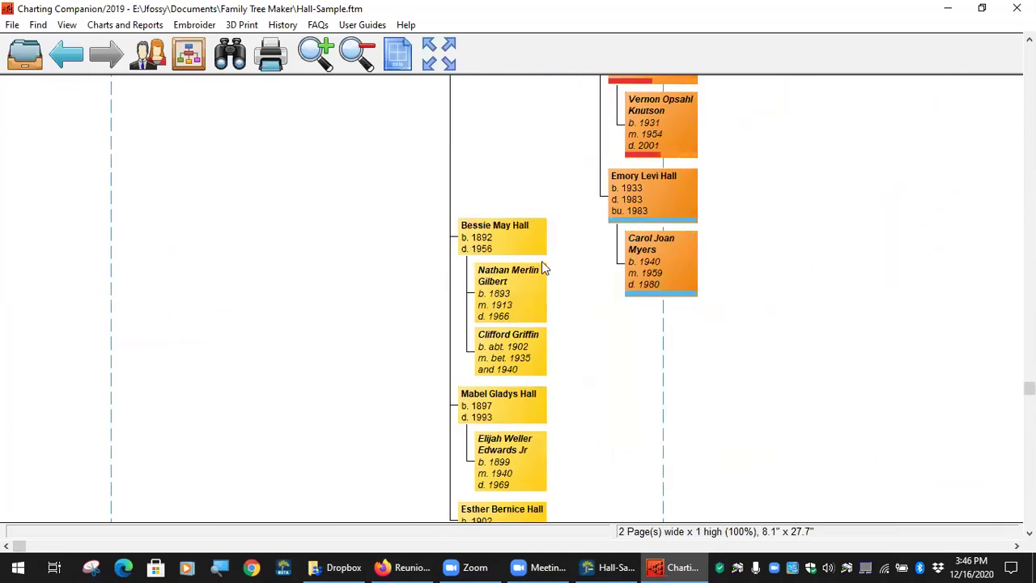
{"action": "scroll", "coordinate": [593, 357], "scroll_direction": "down", "scroll_amount": 5}
{"action": "scroll", "coordinate": [593, 357], "scroll_direction": "left", "scroll_amount": 1}
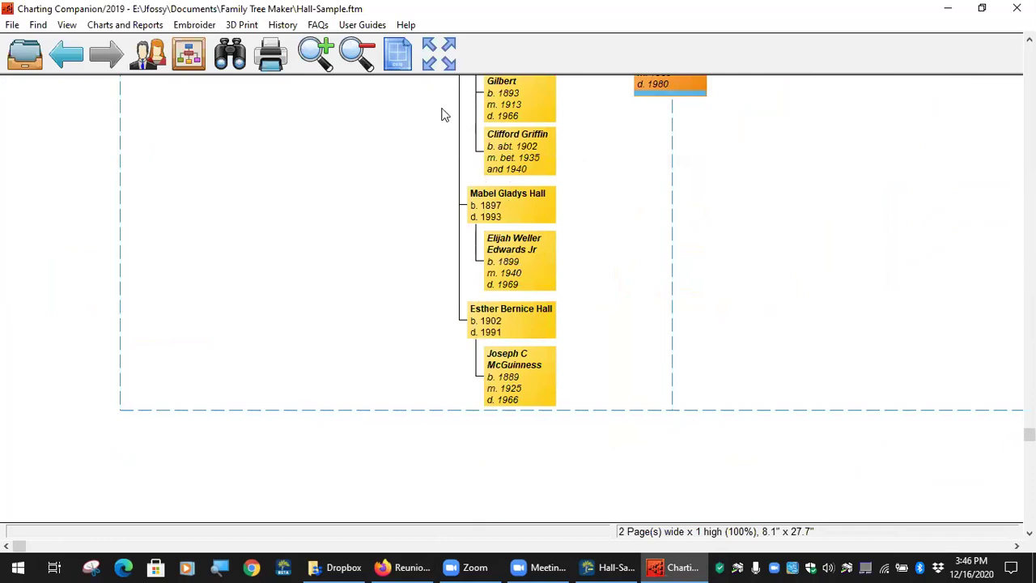
{"action": "scroll", "coordinate": [465, 170], "scroll_direction": "up", "scroll_amount": 9}
{"action": "scroll", "coordinate": [465, 170], "scroll_direction": "left", "scroll_amount": 2}
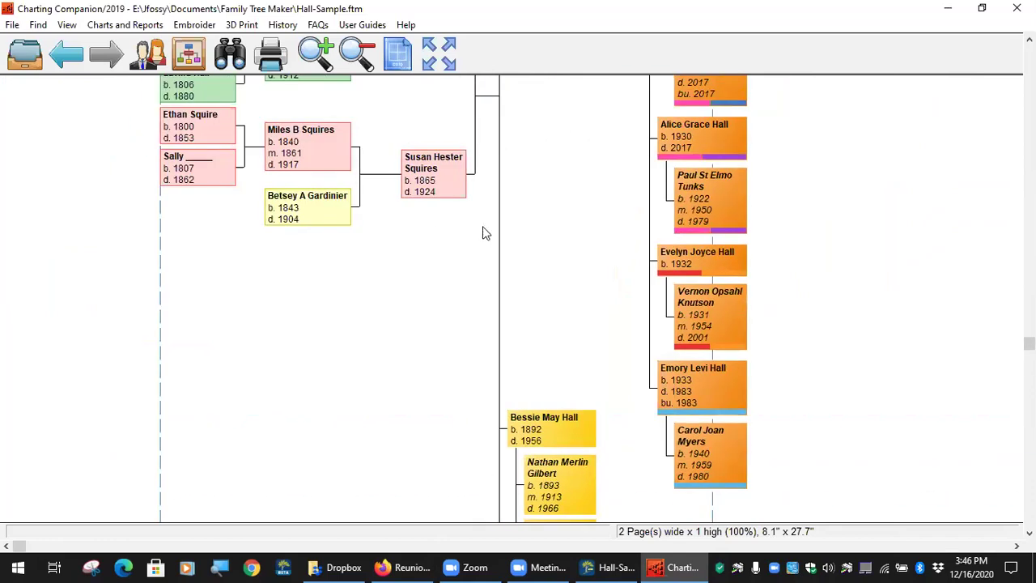
- Set the hourglass chart's orientation to Descendants on left and preview the chart again
{"action": "left_click", "coordinate": [145, 52]}
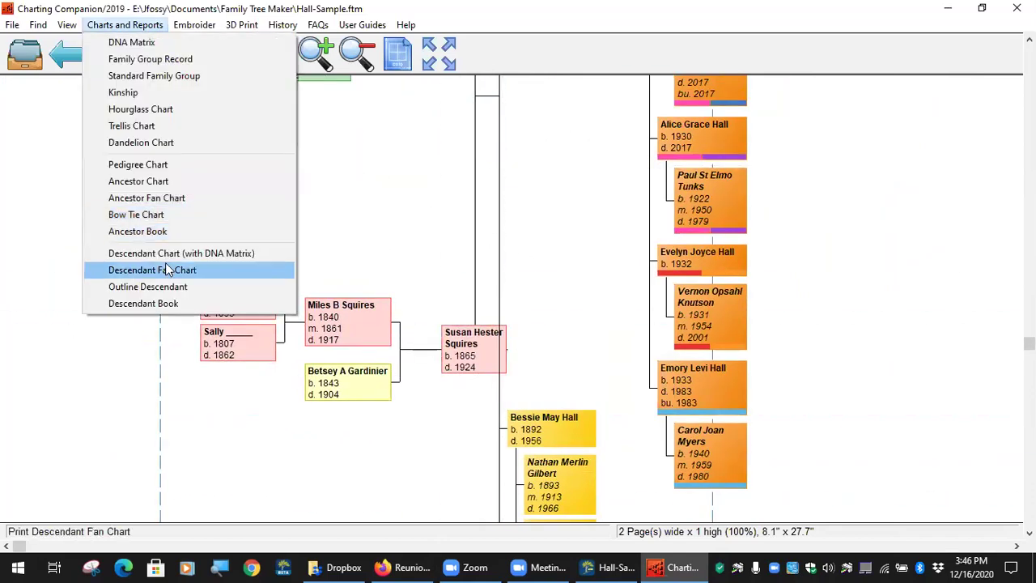
{"action": "left_click", "coordinate": [178, 107]}
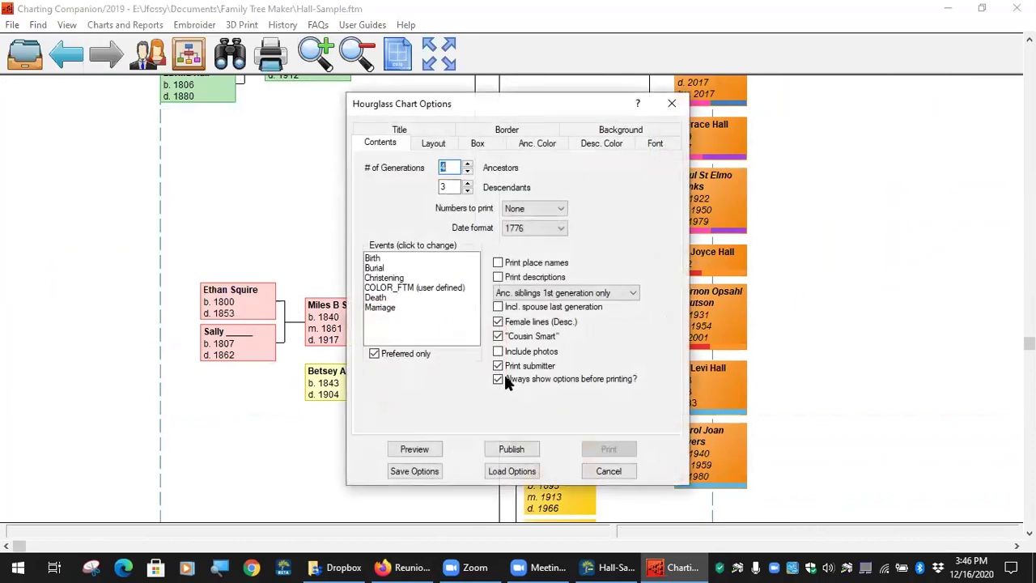
{"action": "left_click", "coordinate": [437, 143]}
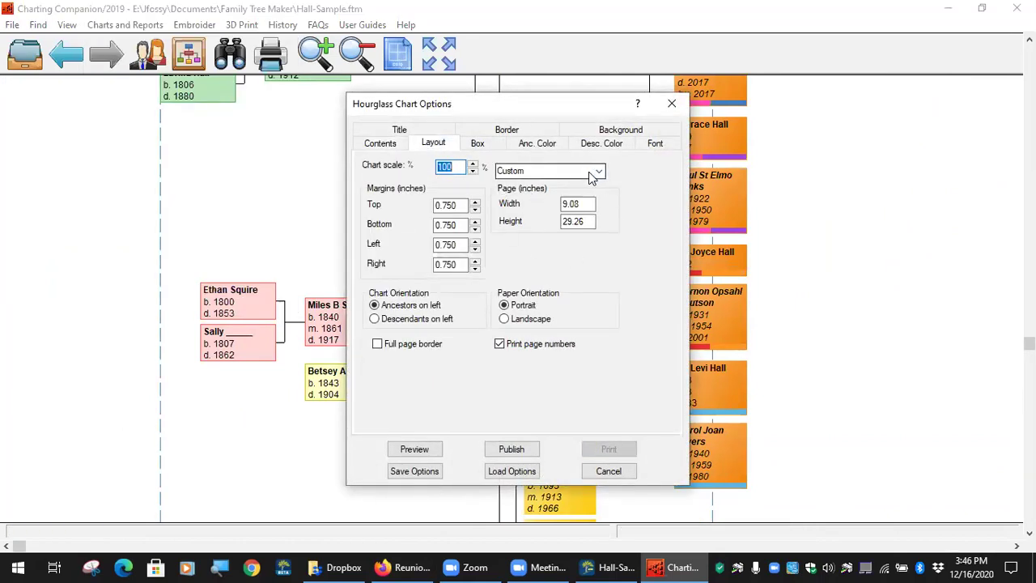
{"action": "left_click", "coordinate": [411, 323]}
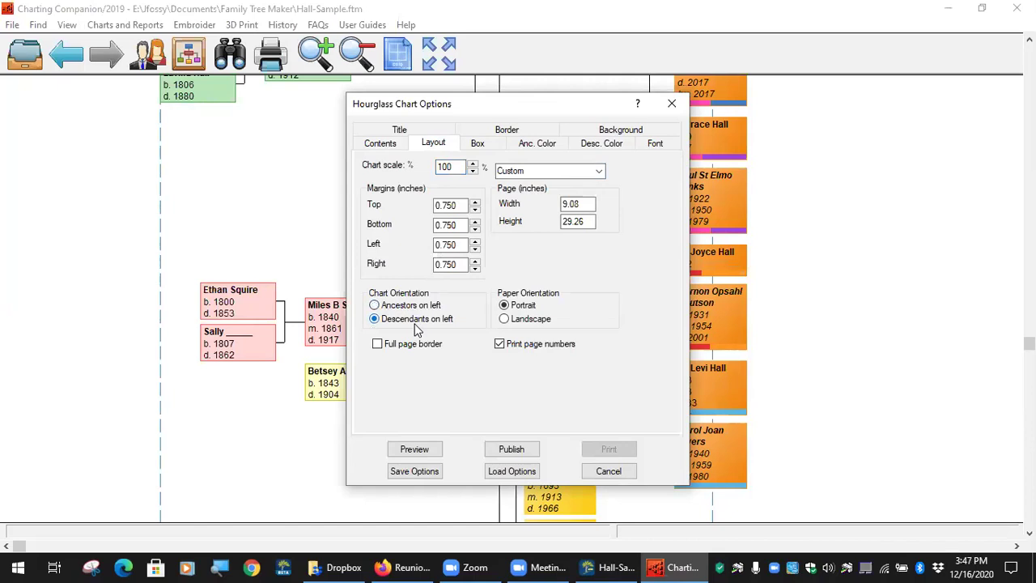
{"action": "left_click", "coordinate": [412, 445]}
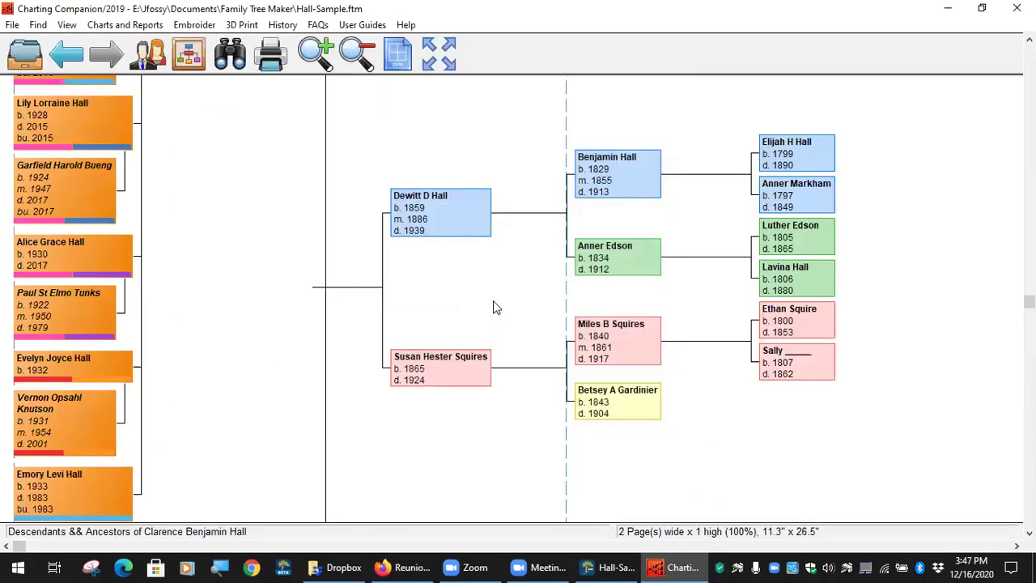
- Inspect both sides of the reoriented hourglass chart and fit it onto a single page
{"action": "left_click_drag", "start_coordinate": [228, 211], "coordinate": [479, 374]}
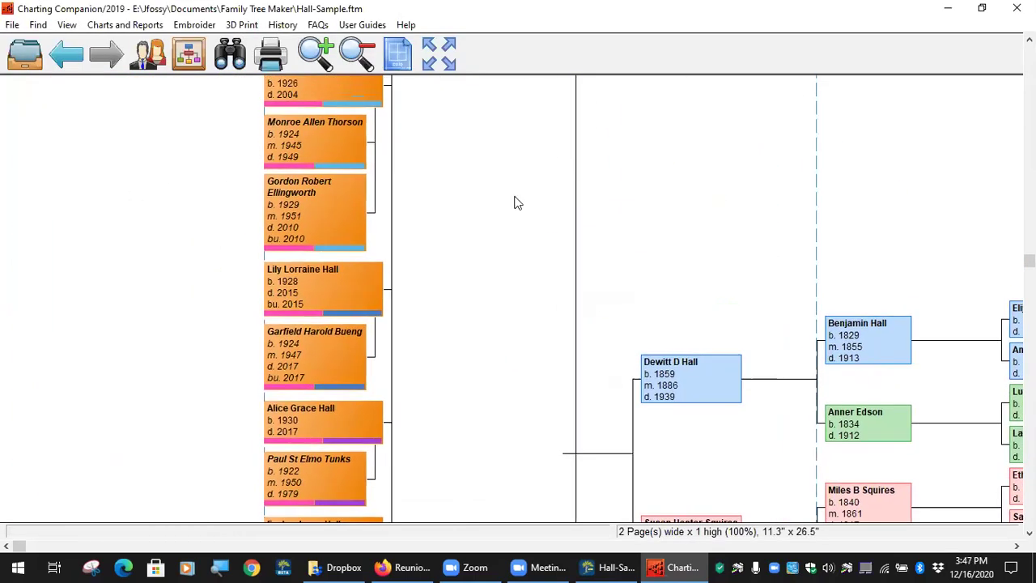
{"action": "left_click_drag", "start_coordinate": [542, 243], "coordinate": [125, 181]}
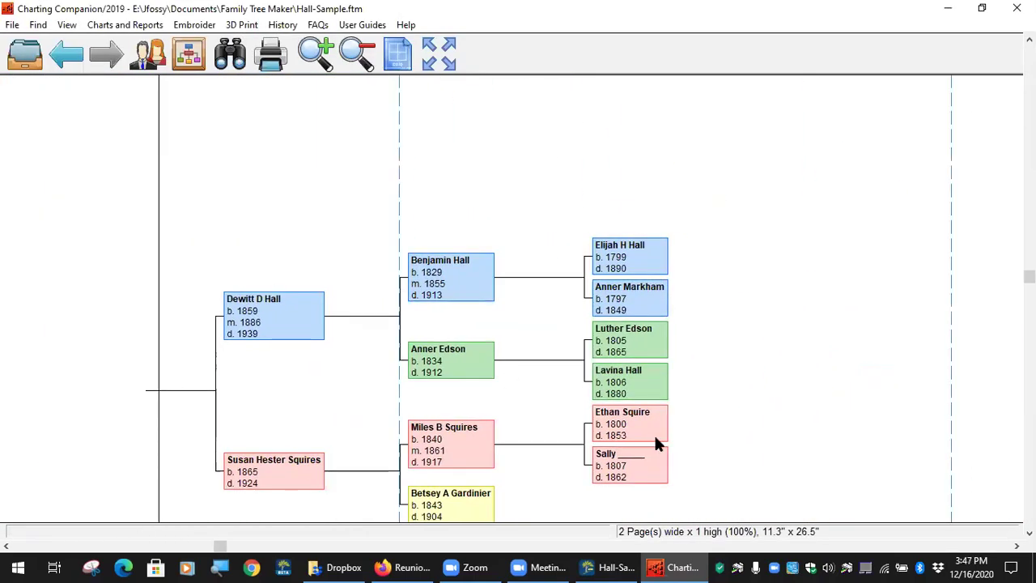
{"action": "left_click_drag", "start_coordinate": [655, 441], "coordinate": [839, 288]}
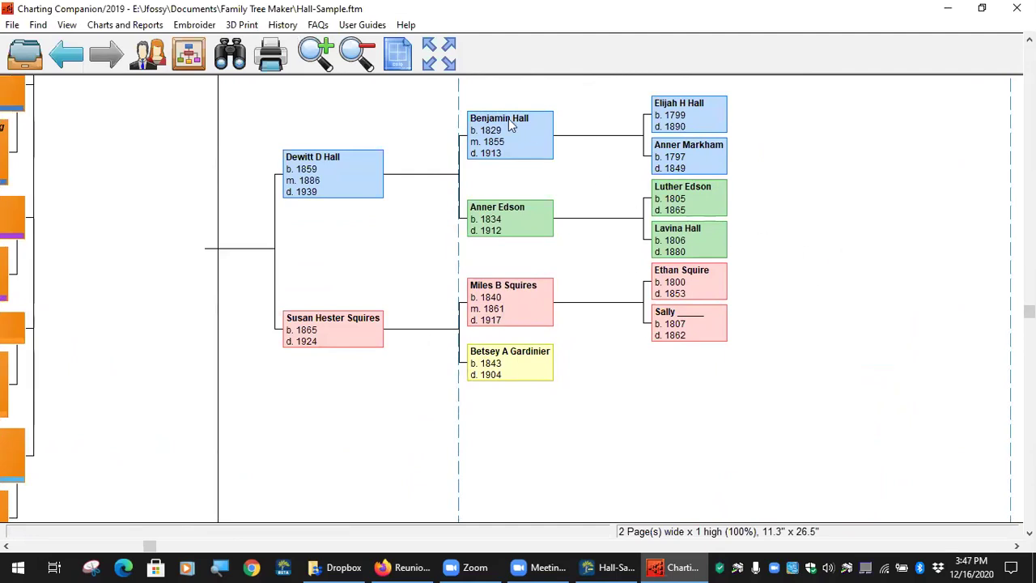
{"action": "left_click", "coordinate": [438, 64]}
{"action": "left_click", "coordinate": [477, 344]}
- Preview a Bow Tie Chart for the same person using its existing options
{"action": "left_click", "coordinate": [125, 24]}
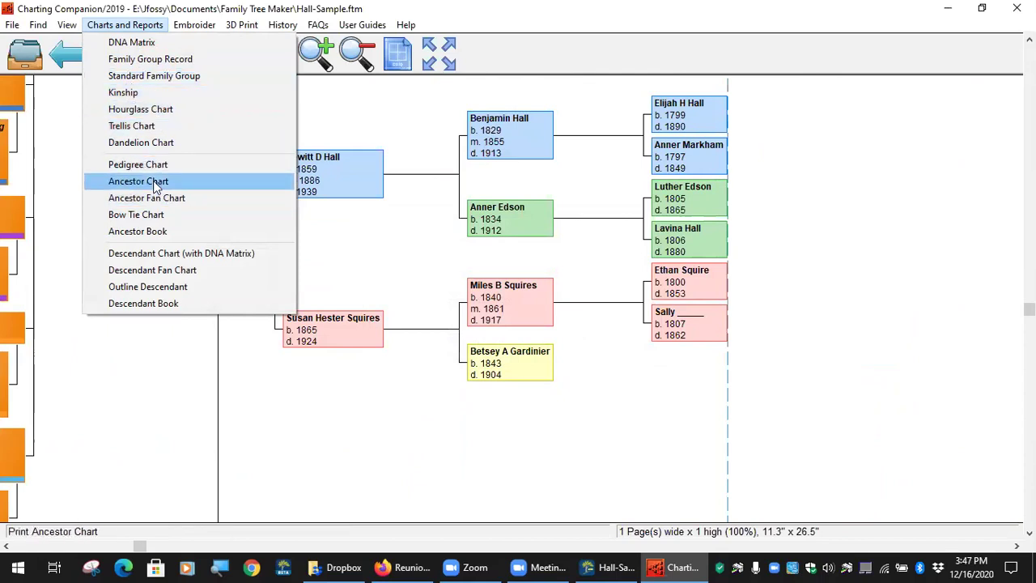
{"action": "left_click", "coordinate": [160, 216]}
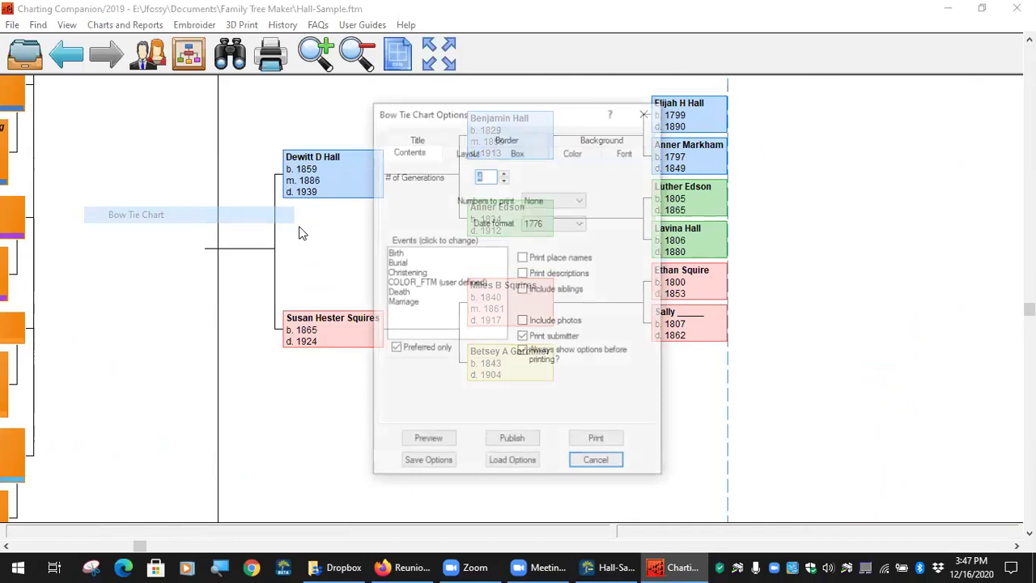
{"action": "left_click", "coordinate": [433, 439]}
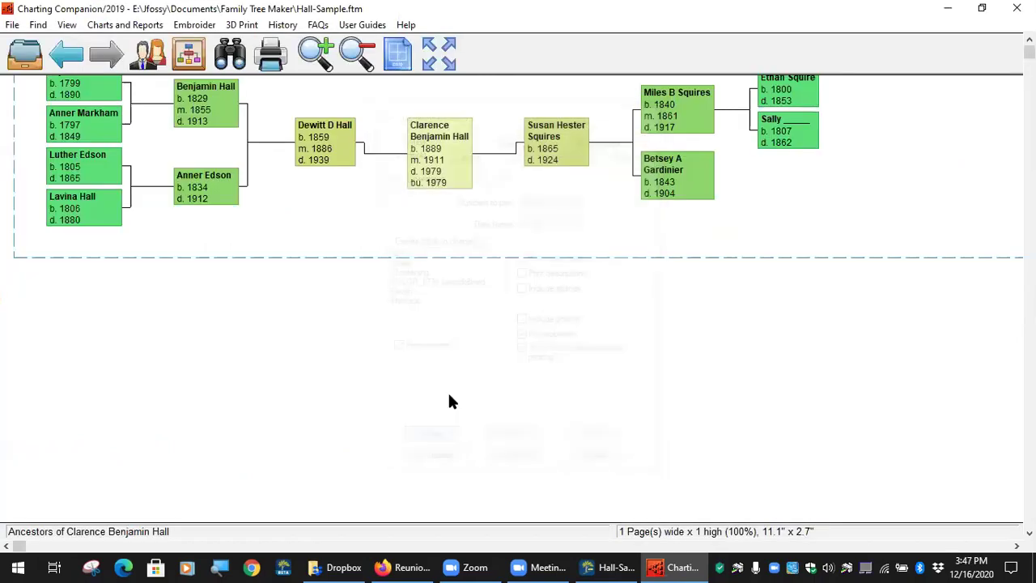
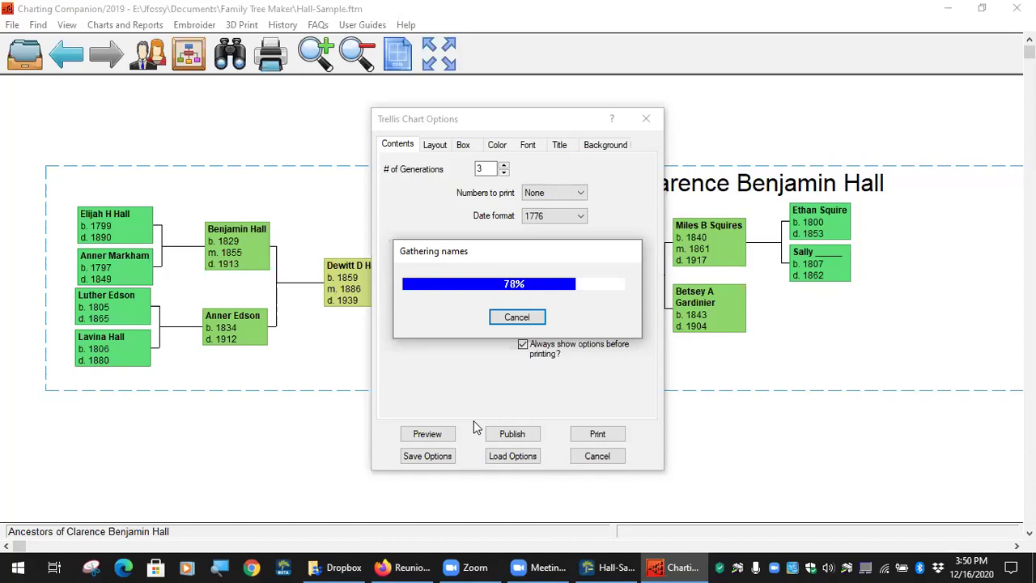
- Compare the home person's tree in Family Tree Maker with the Trellis chart in Charting Companion
{"action": "left_click", "coordinate": [607, 567]}
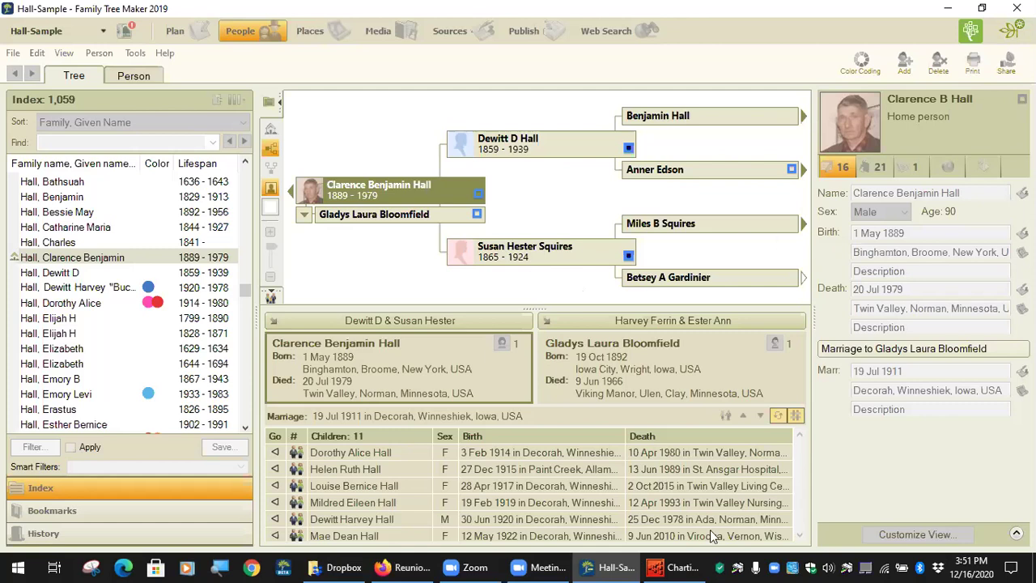
{"action": "left_click", "coordinate": [667, 567]}
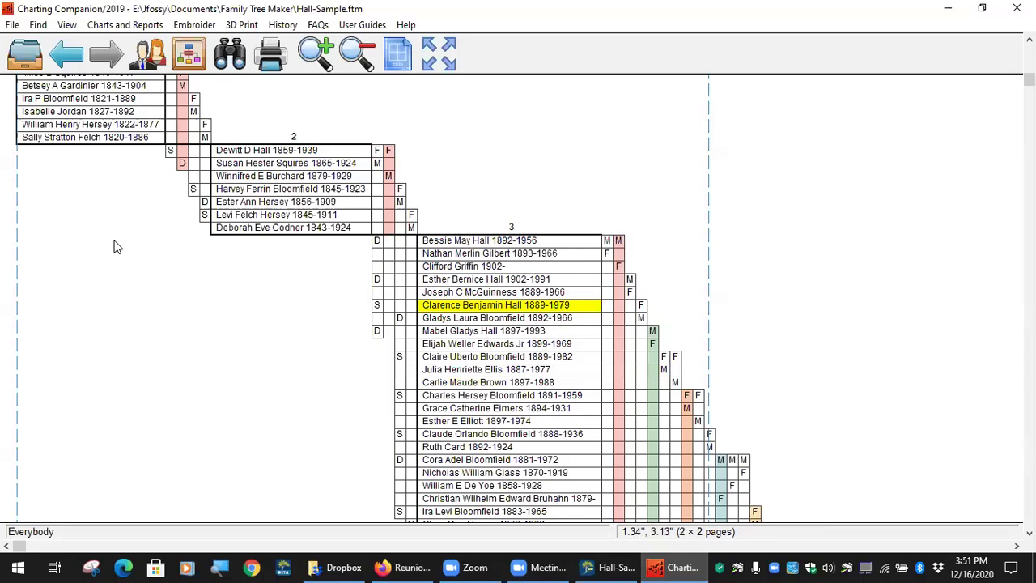
{"action": "left_click_drag", "start_coordinate": [115, 248], "coordinate": [123, 281]}
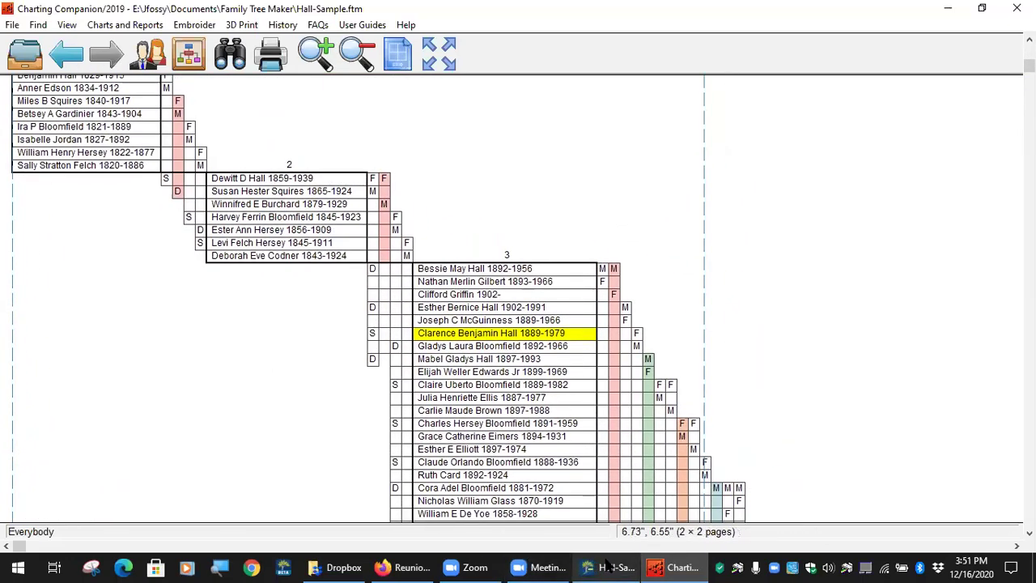
{"action": "left_click", "coordinate": [608, 566]}
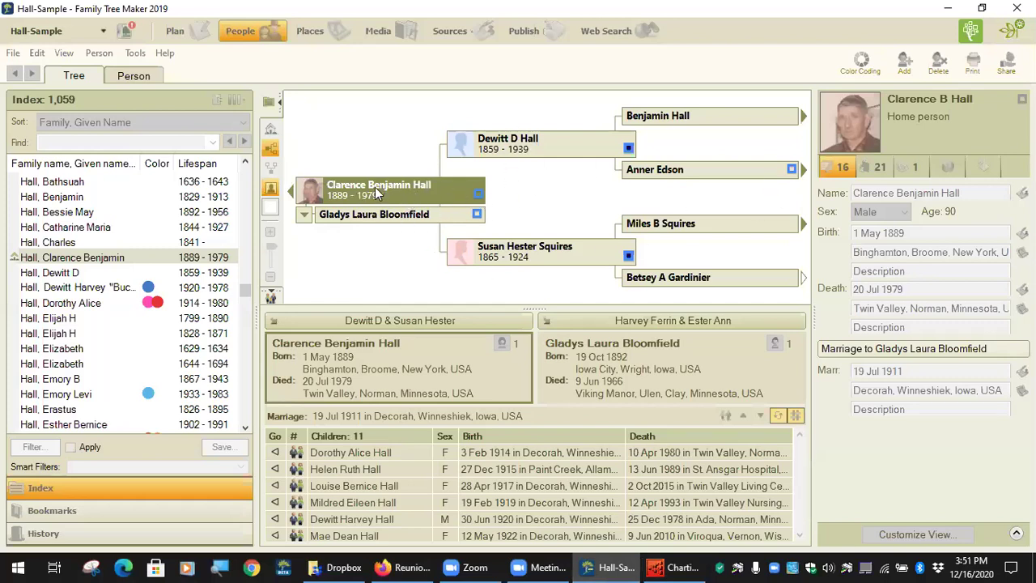
{"action": "left_click", "coordinate": [672, 566]}
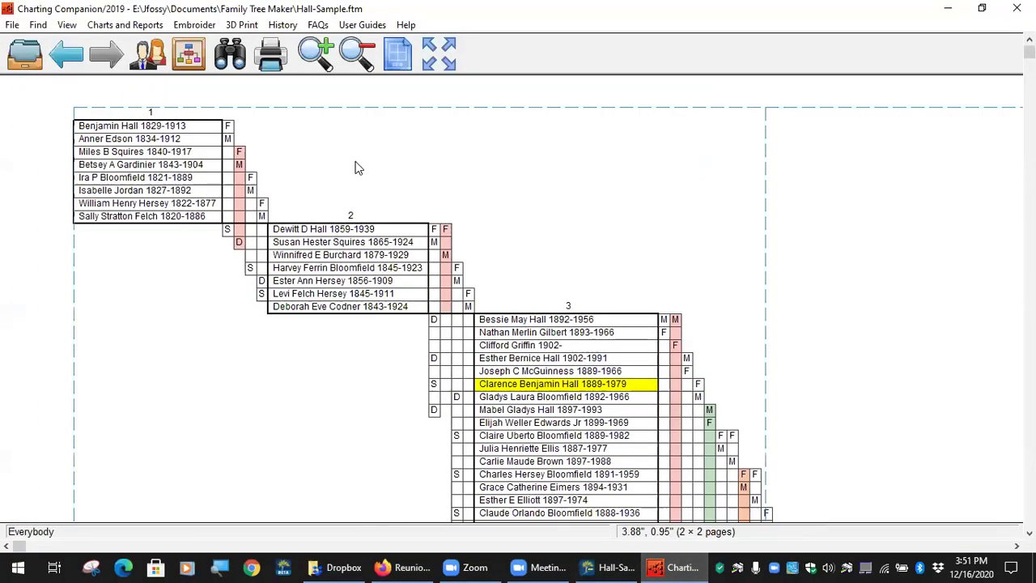
- Examine the Trellis chart's overall staircase layout and how its first three generation blocks connect
{"action": "left_click", "coordinate": [348, 71]}
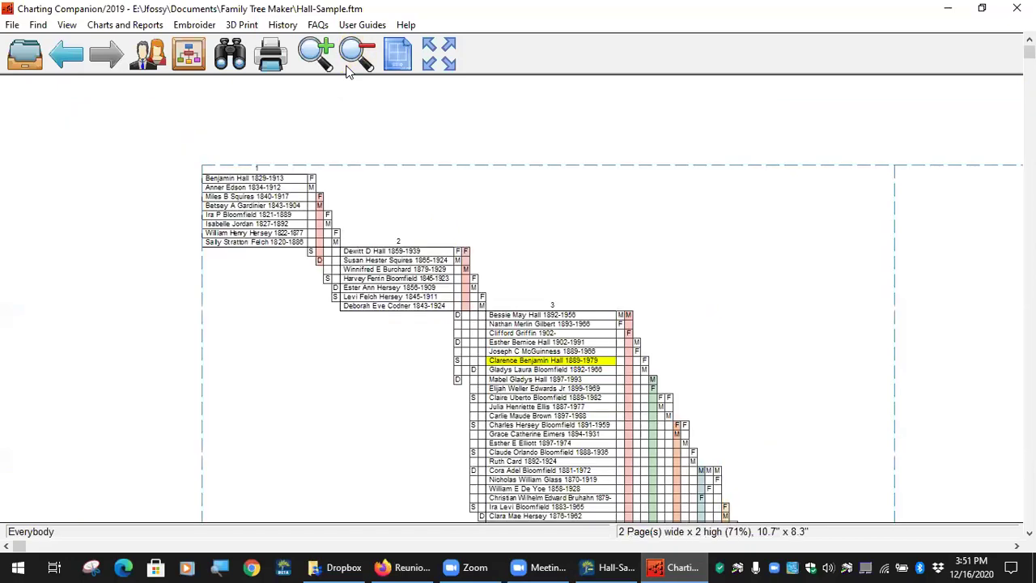
{"action": "scroll", "coordinate": [555, 258], "scroll_direction": "up", "scroll_amount": 1}
{"action": "left_click_drag", "start_coordinate": [532, 195], "coordinate": [483, 159]}
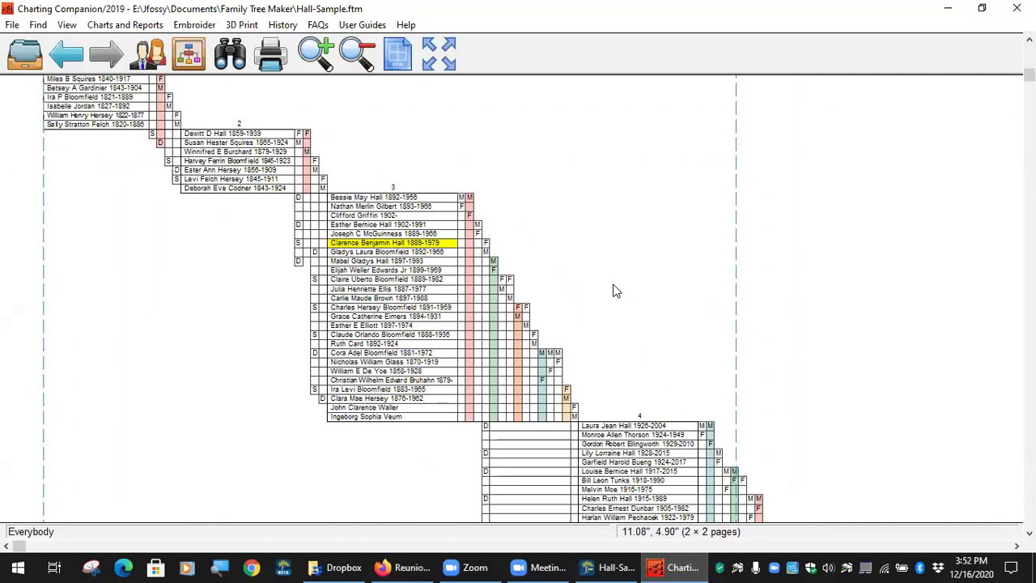
{"action": "left_click_drag", "start_coordinate": [138, 235], "coordinate": [220, 384]}
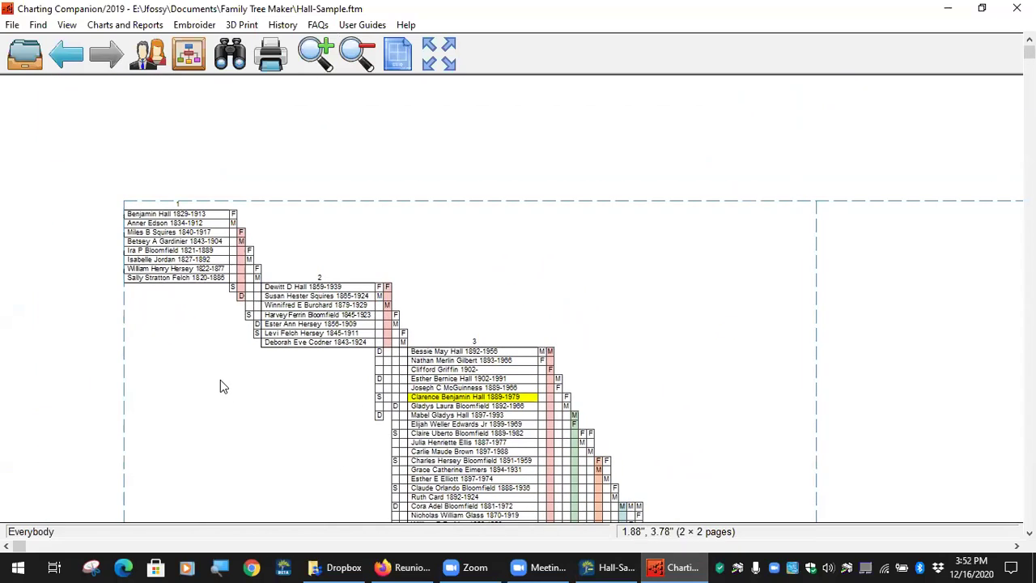
{"action": "left_click", "coordinate": [324, 58]}
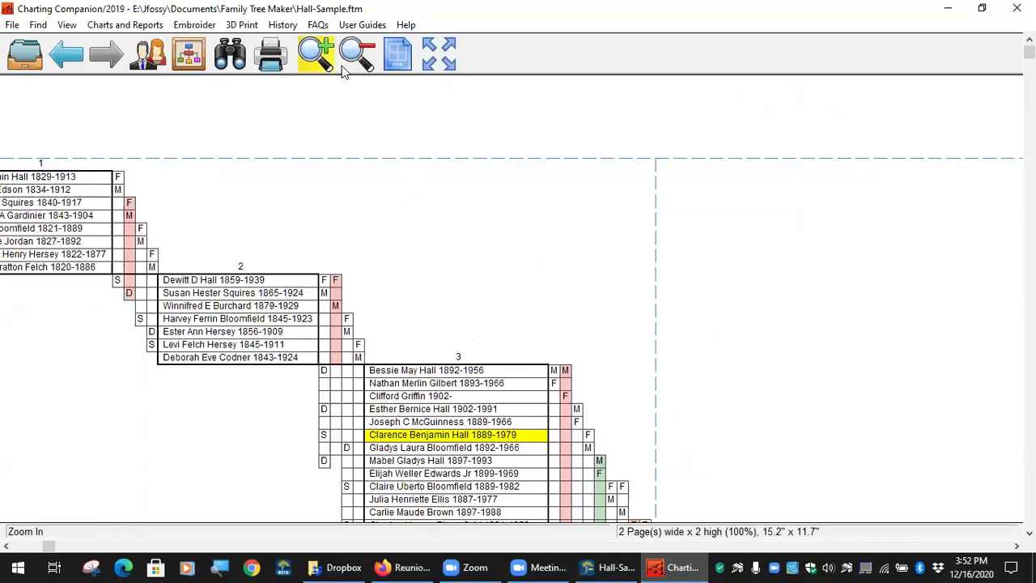
{"action": "left_click", "coordinate": [318, 57]}
{"action": "left_click_drag", "start_coordinate": [204, 212], "coordinate": [737, 196]}
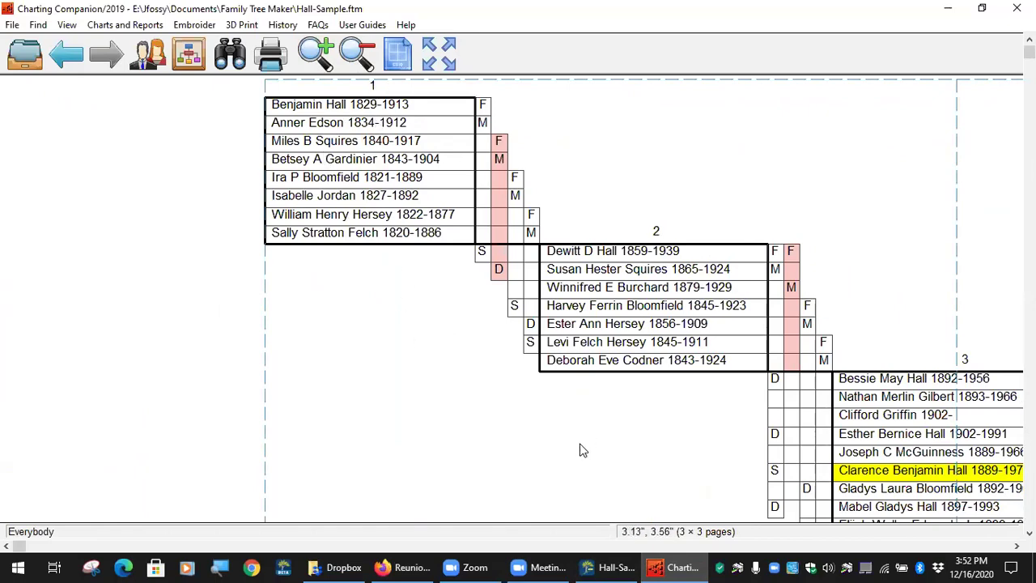
{"action": "left_click_drag", "start_coordinate": [583, 450], "coordinate": [221, 311]}
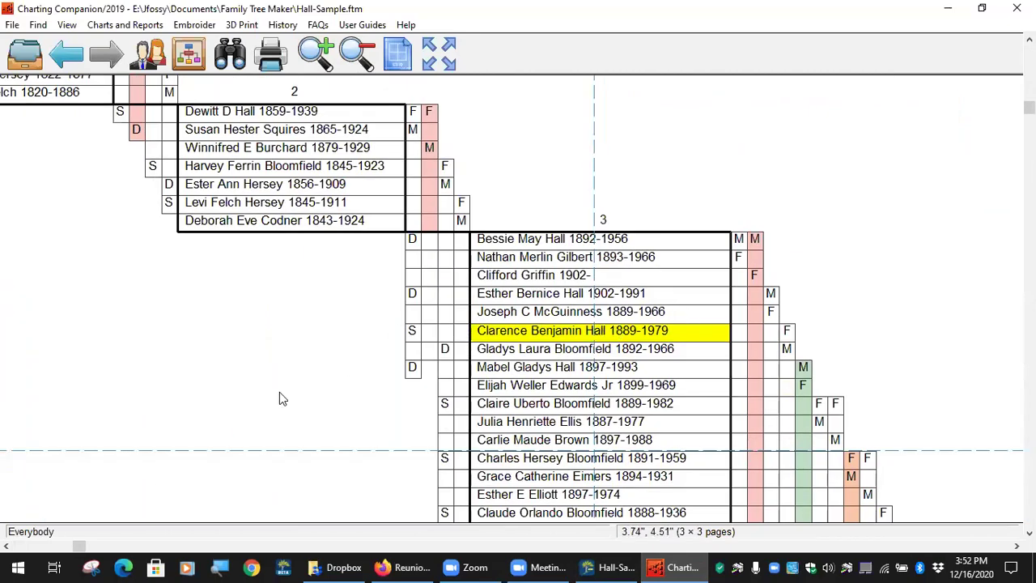
{"action": "scroll", "coordinate": [279, 391], "scroll_direction": "down", "scroll_amount": 3}
{"action": "scroll", "coordinate": [243, 323], "scroll_direction": "right", "scroll_amount": 5}
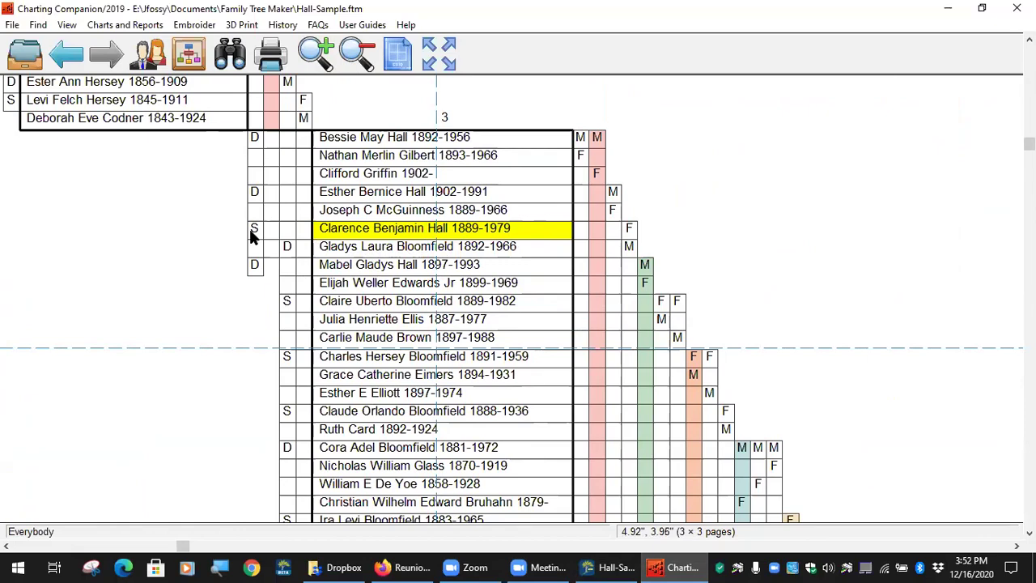
- Trace the S and D markers linking the highlighted person, his spouse and her siblings in generation 3 to their parents
{"action": "left_click_drag", "start_coordinate": [219, 201], "coordinate": [308, 348]}
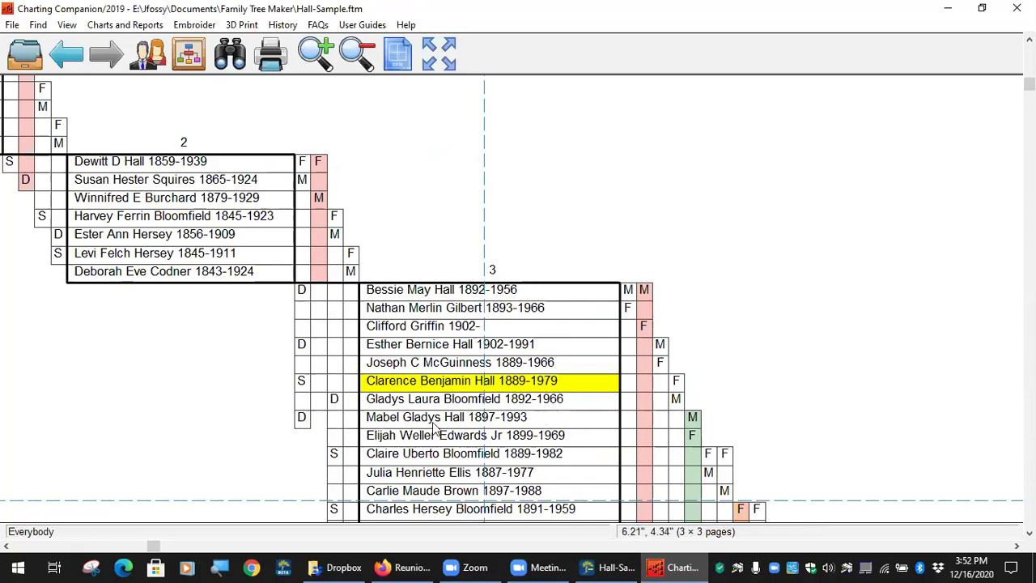
{"action": "scroll", "coordinate": [202, 453], "scroll_direction": "down", "scroll_amount": 5}
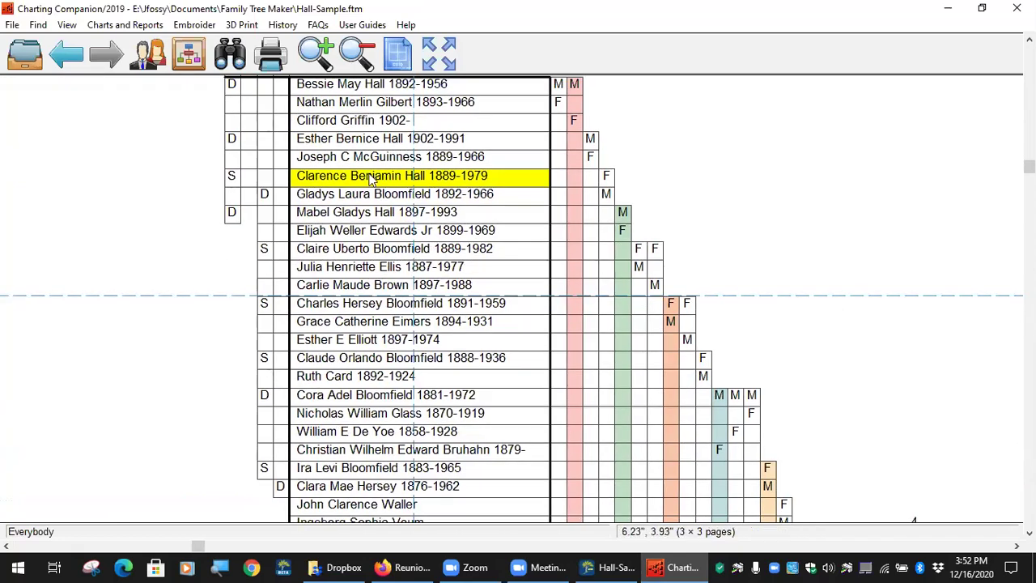
{"action": "scroll", "coordinate": [382, 174], "scroll_direction": "down", "scroll_amount": 1}
{"action": "scroll", "coordinate": [385, 160], "scroll_direction": "down", "scroll_amount": 1}
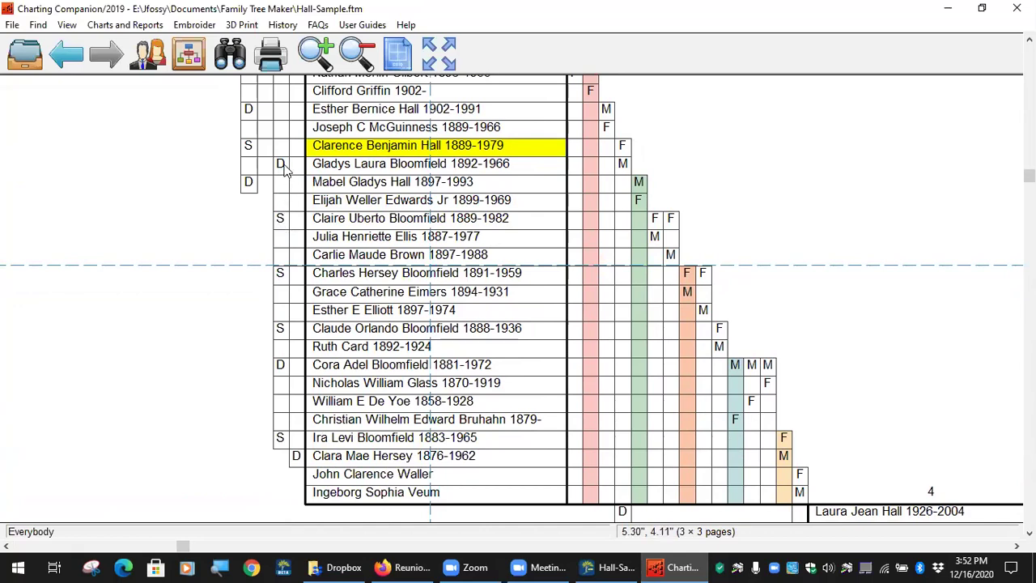
{"action": "scroll", "coordinate": [283, 170], "scroll_direction": "up", "scroll_amount": 5}
{"action": "left_click_drag", "start_coordinate": [271, 306], "coordinate": [284, 409]}
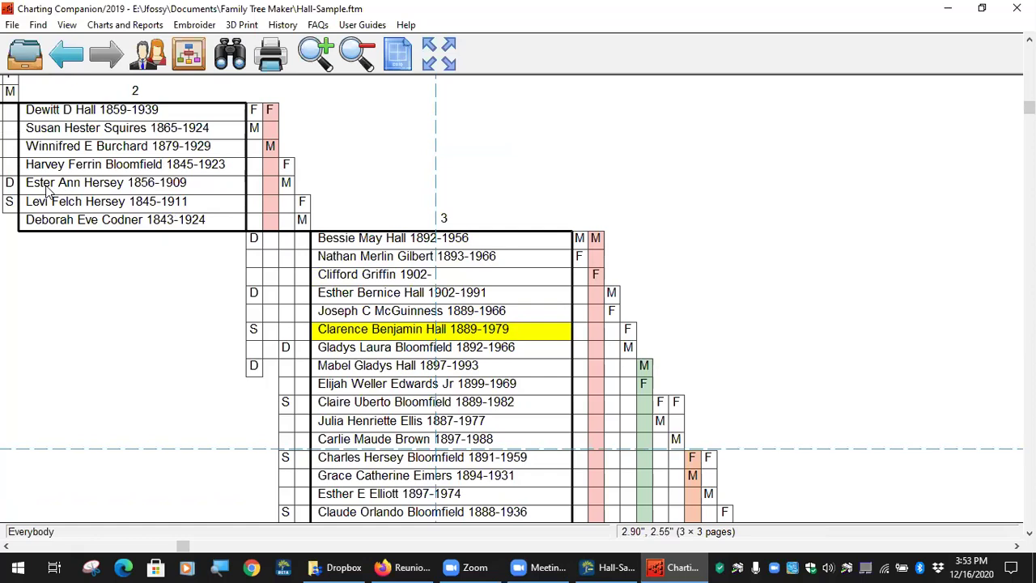
{"action": "scroll", "coordinate": [292, 346], "scroll_direction": "down", "scroll_amount": 3}
{"action": "scroll", "coordinate": [285, 267], "scroll_direction": "down", "scroll_amount": 1}
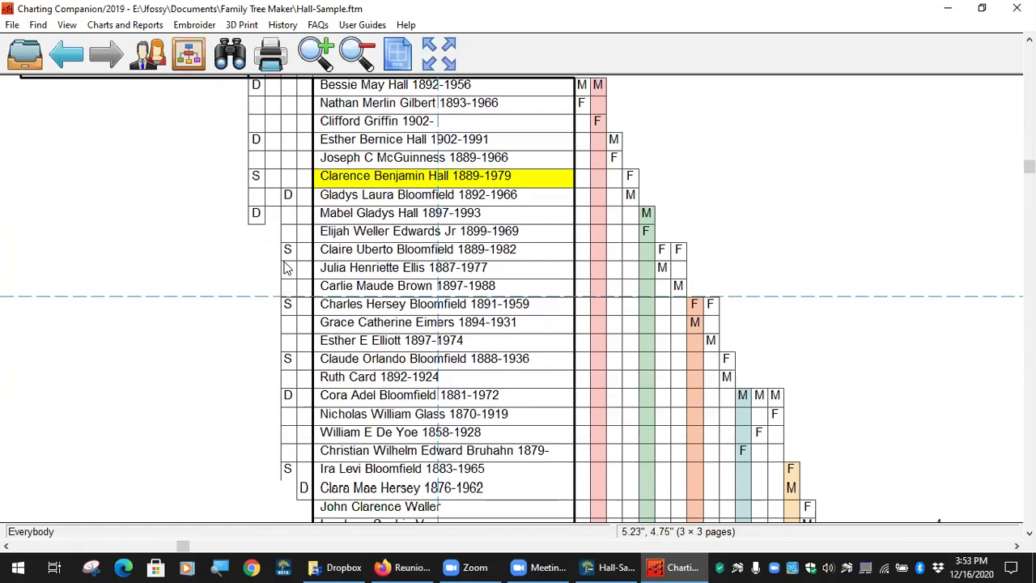
{"action": "scroll", "coordinate": [280, 340], "scroll_direction": "down", "scroll_amount": 2}
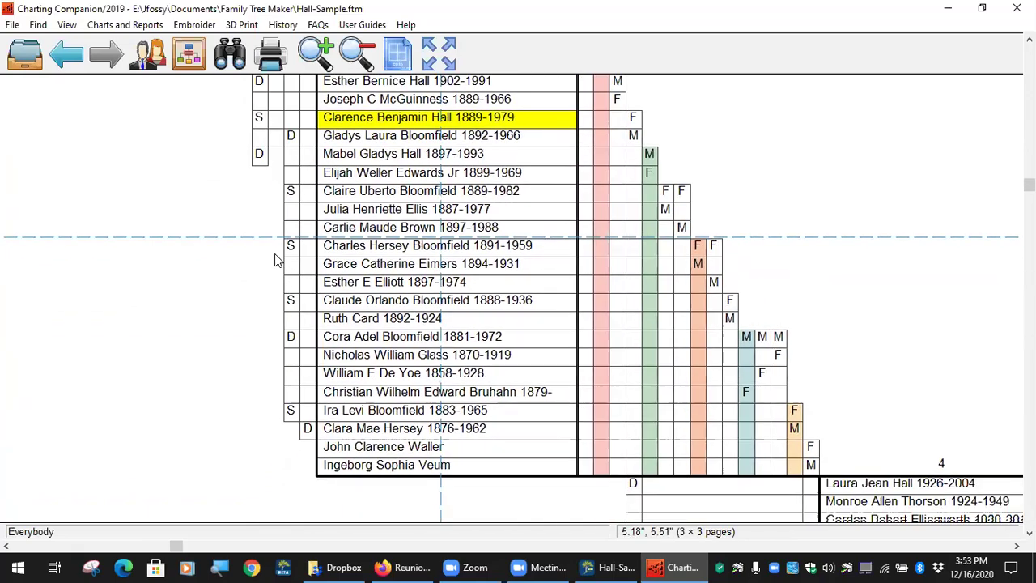
{"action": "scroll", "coordinate": [277, 292], "scroll_direction": "down", "scroll_amount": 2}
{"action": "scroll", "coordinate": [285, 368], "scroll_direction": "up", "scroll_amount": 5}
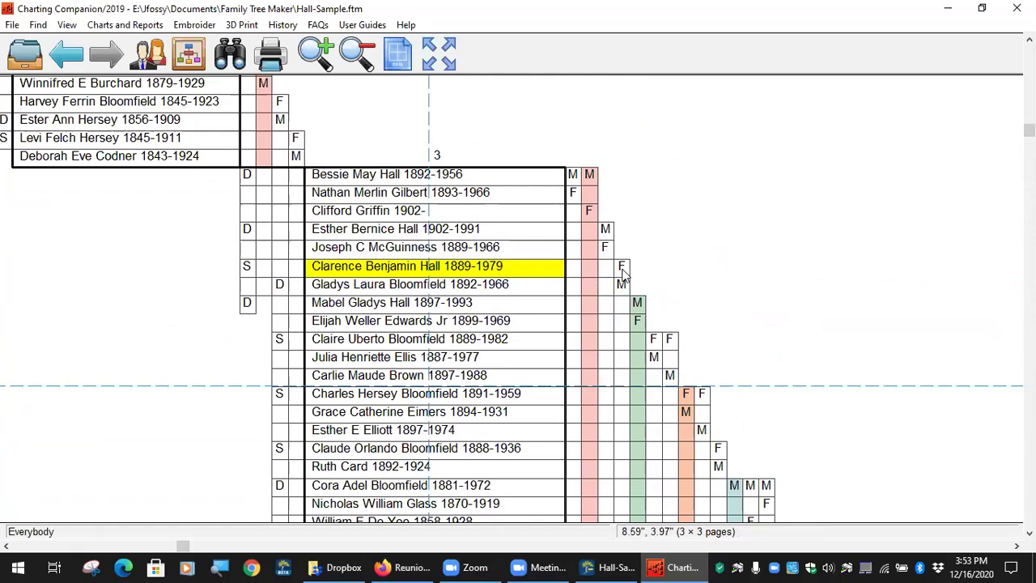
- Follow the highlighted couple's F and M column from generation 3 down to their children in the generation 4 block
{"action": "scroll", "coordinate": [390, 239], "scroll_direction": "down", "scroll_amount": 2}
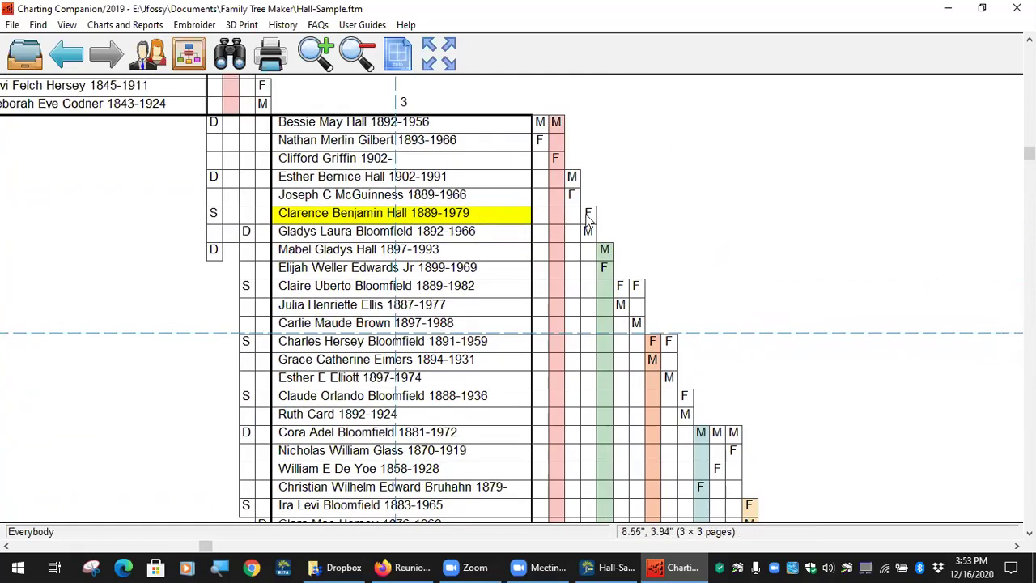
{"action": "scroll", "coordinate": [579, 348], "scroll_direction": "down", "scroll_amount": 3}
{"action": "scroll", "coordinate": [579, 356], "scroll_direction": "down", "scroll_amount": 5}
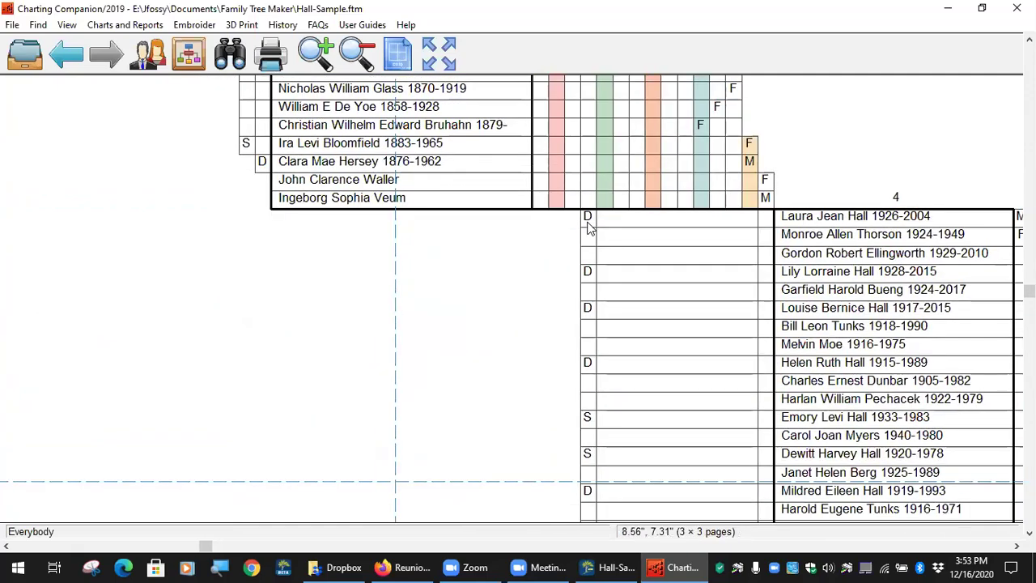
{"action": "scroll", "coordinate": [486, 194], "scroll_direction": "right", "scroll_amount": 2}
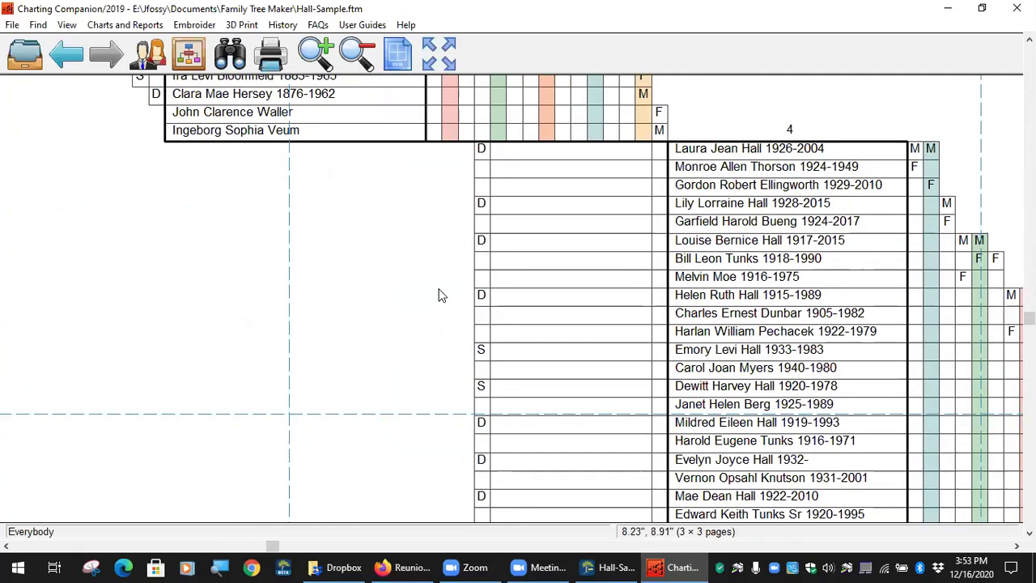
{"action": "scroll", "coordinate": [446, 300], "scroll_direction": "down", "scroll_amount": 2}
{"action": "scroll", "coordinate": [446, 299], "scroll_direction": "right", "scroll_amount": 1}
{"action": "scroll", "coordinate": [479, 418], "scroll_direction": "right", "scroll_amount": 4}
{"action": "scroll", "coordinate": [479, 417], "scroll_direction": "down", "scroll_amount": 1}
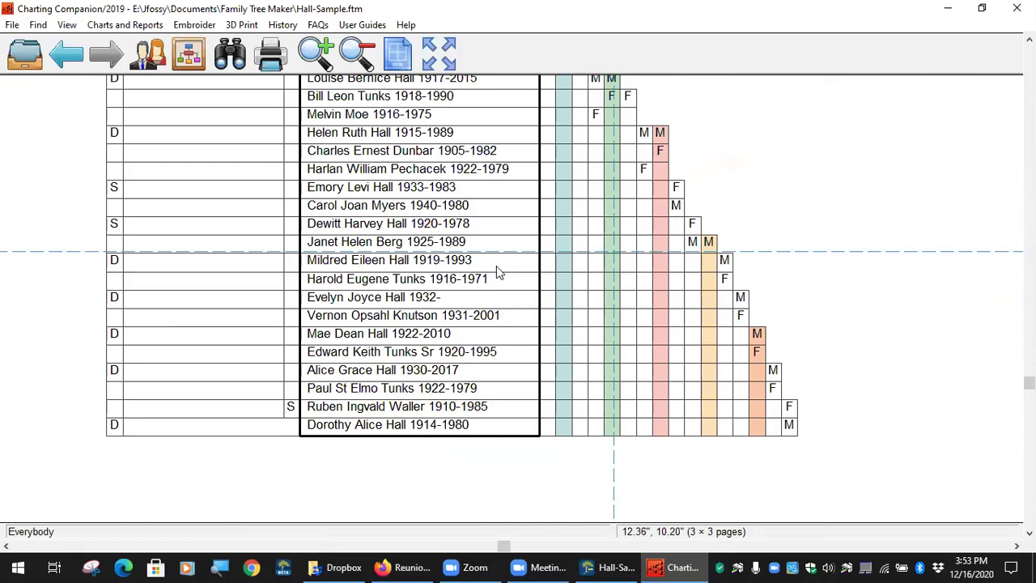
{"action": "scroll", "coordinate": [522, 209], "scroll_direction": "up", "scroll_amount": 2}
{"action": "scroll", "coordinate": [522, 209], "scroll_direction": "left", "scroll_amount": 1}
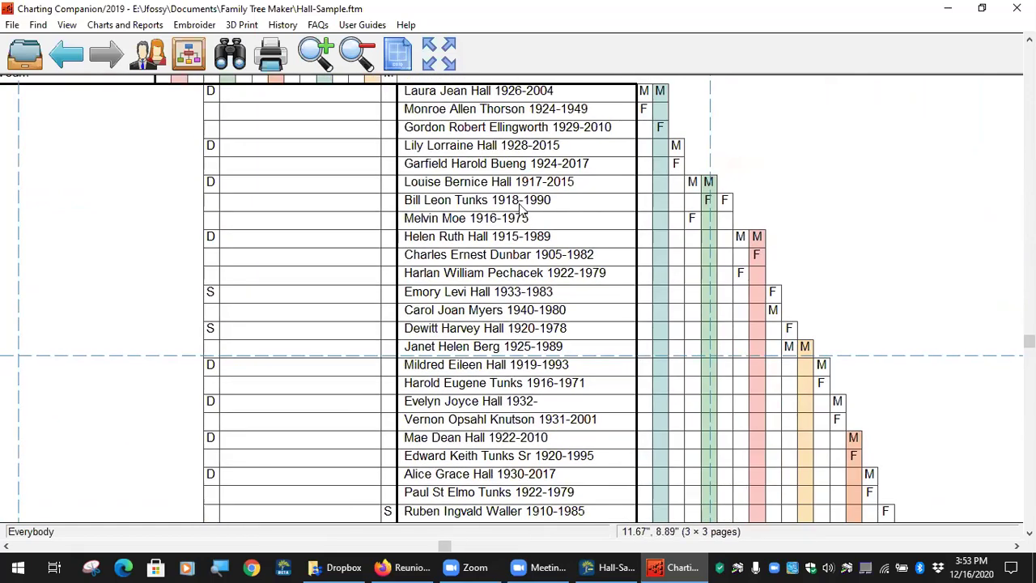
- Fit the Trellis chart onto one page by resizing the page to 16.70 wide by 13.19 high, and look over its layout
{"action": "left_click", "coordinate": [437, 59]}
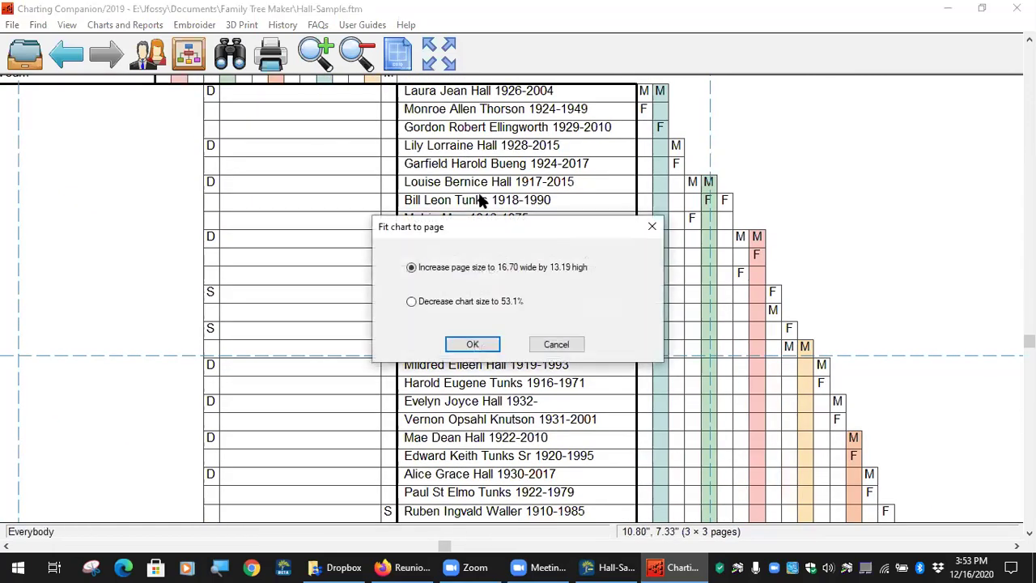
{"action": "left_click", "coordinate": [472, 344]}
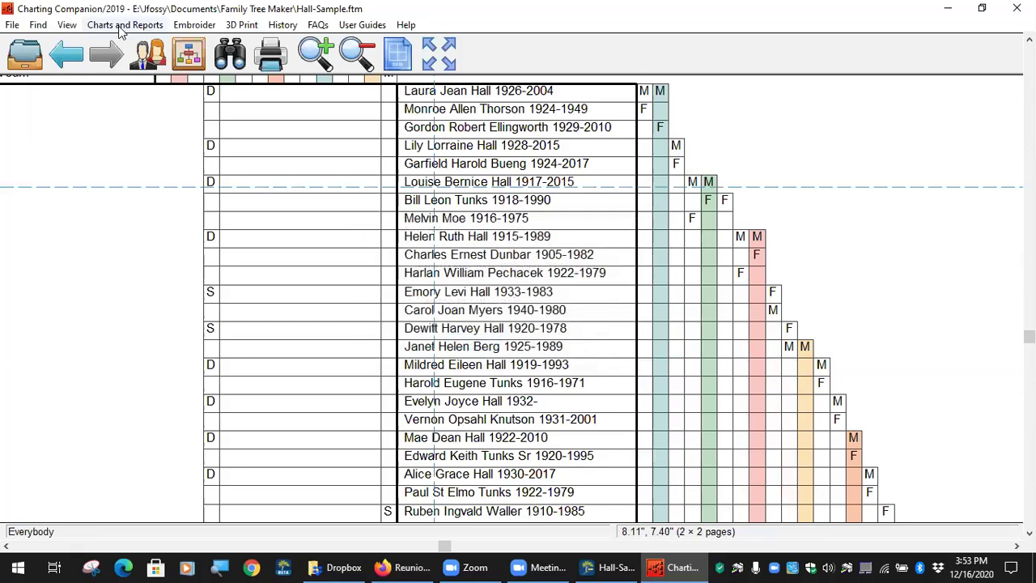
{"action": "left_click", "coordinate": [120, 25]}
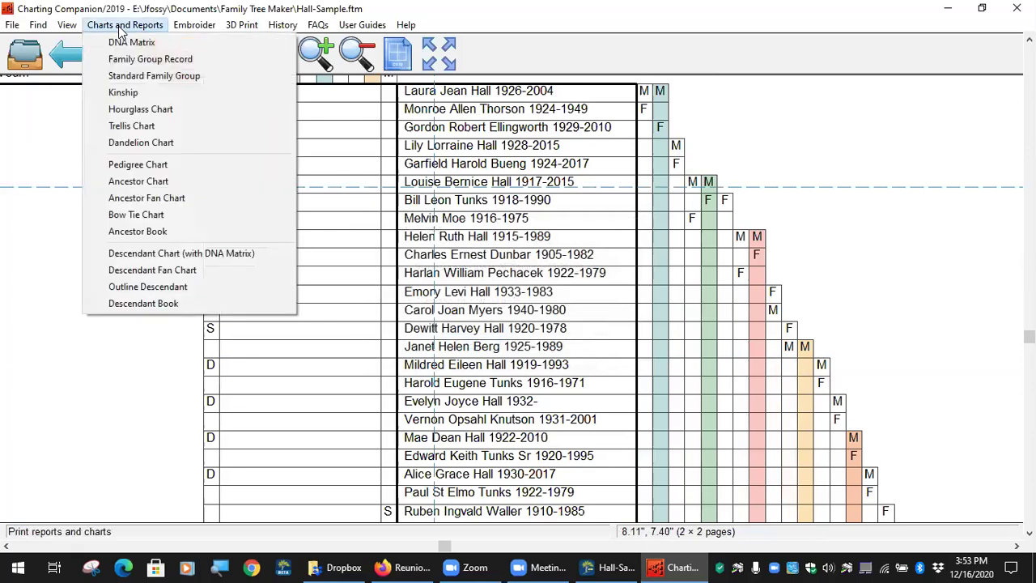
{"action": "left_click", "coordinate": [954, 130]}
{"action": "left_click", "coordinate": [447, 68]}
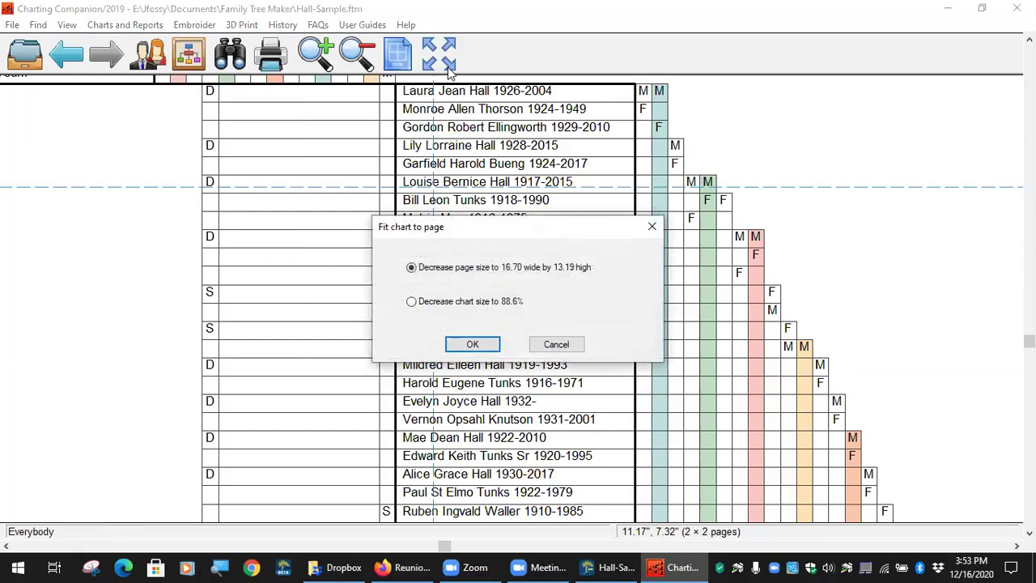
{"action": "left_click", "coordinate": [473, 343]}
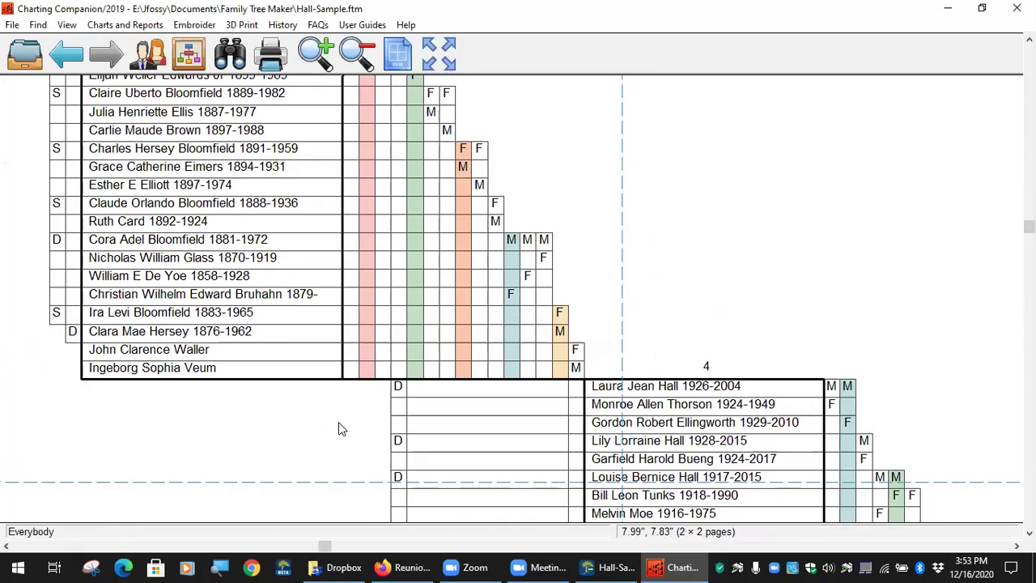
{"action": "left_click", "coordinate": [351, 71]}
{"action": "left_click", "coordinate": [314, 61]}
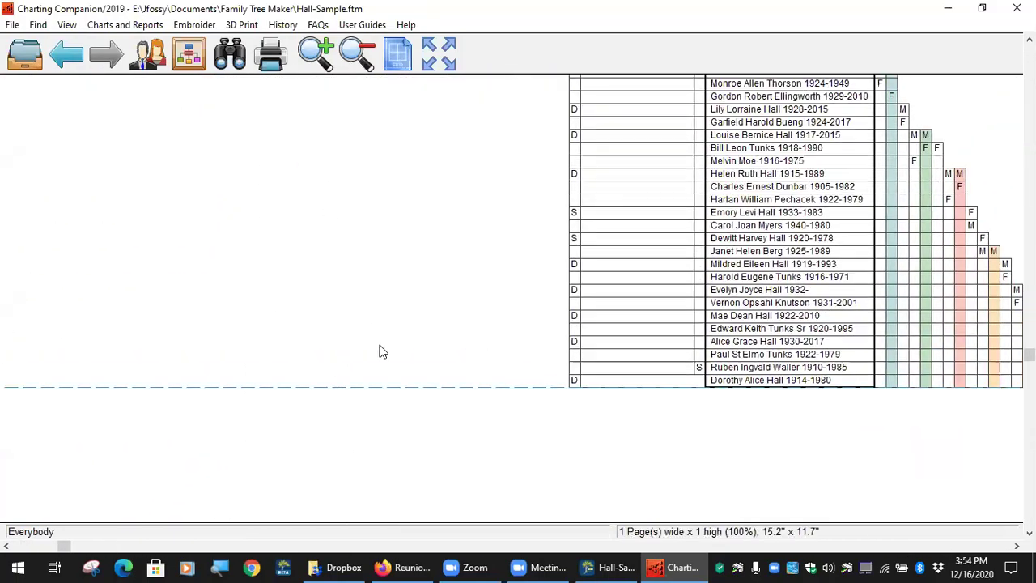
{"action": "left_click_drag", "start_coordinate": [383, 352], "coordinate": [548, 486]}
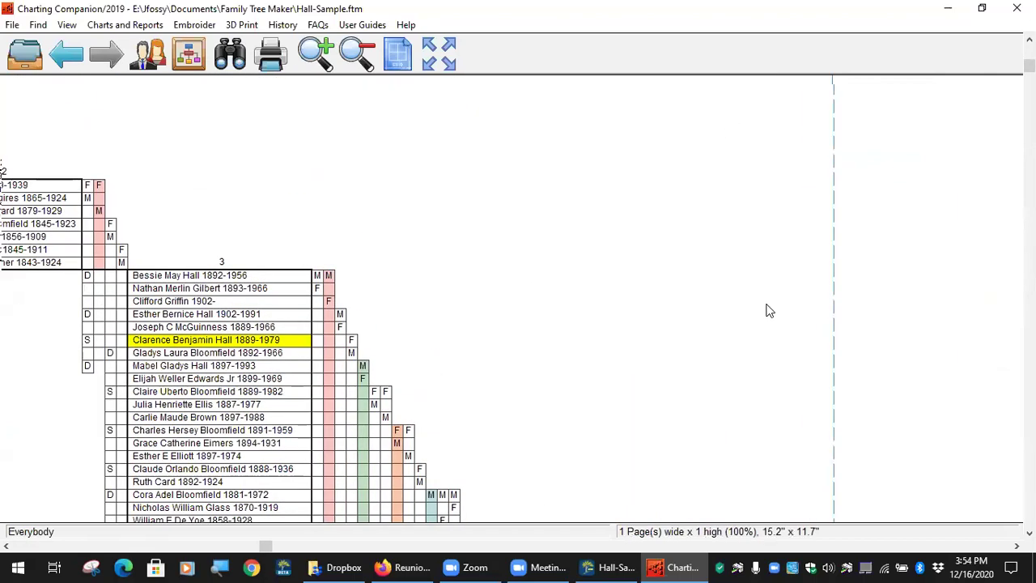
- Turn on the Rotate layout option for the Trellis chart and preview the rotated version
{"action": "left_click", "coordinate": [125, 25]}
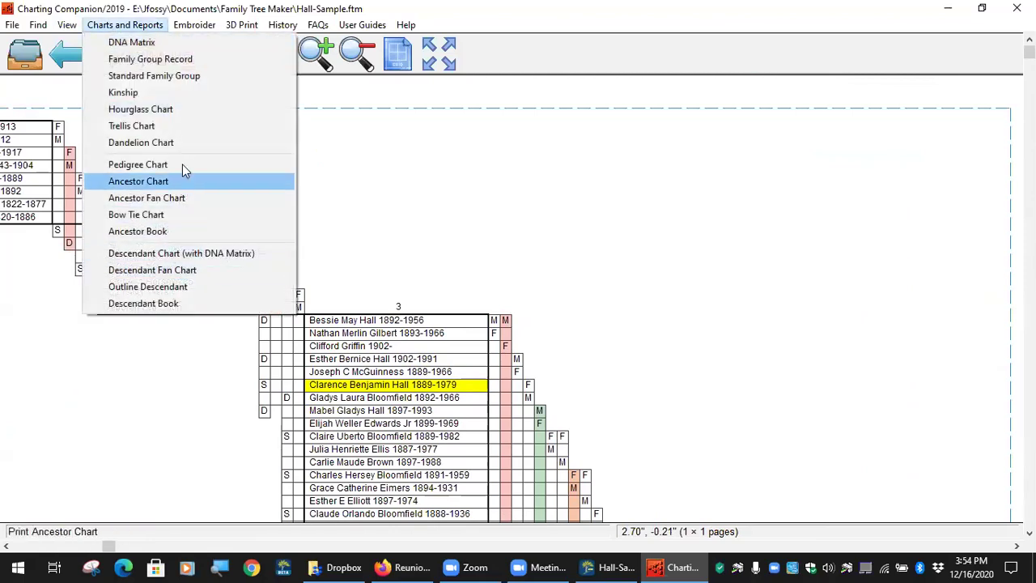
{"action": "left_click", "coordinate": [188, 127]}
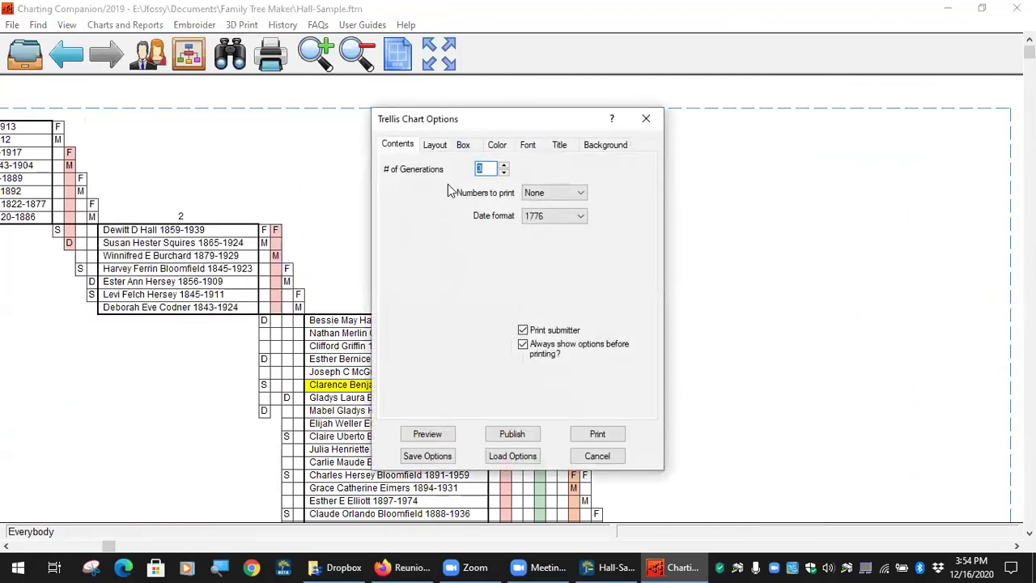
{"action": "left_click", "coordinate": [442, 144]}
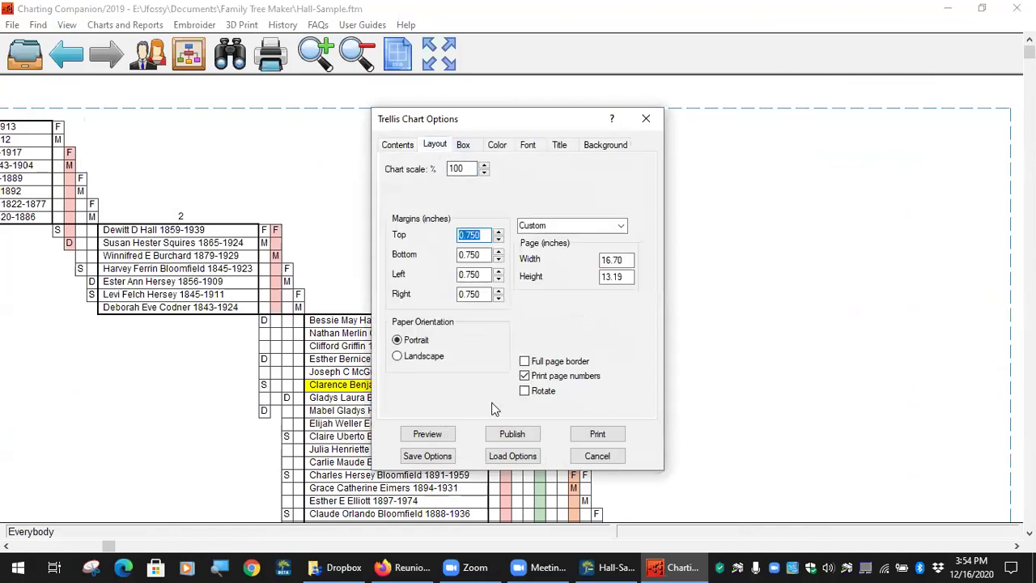
{"action": "left_click", "coordinate": [525, 392]}
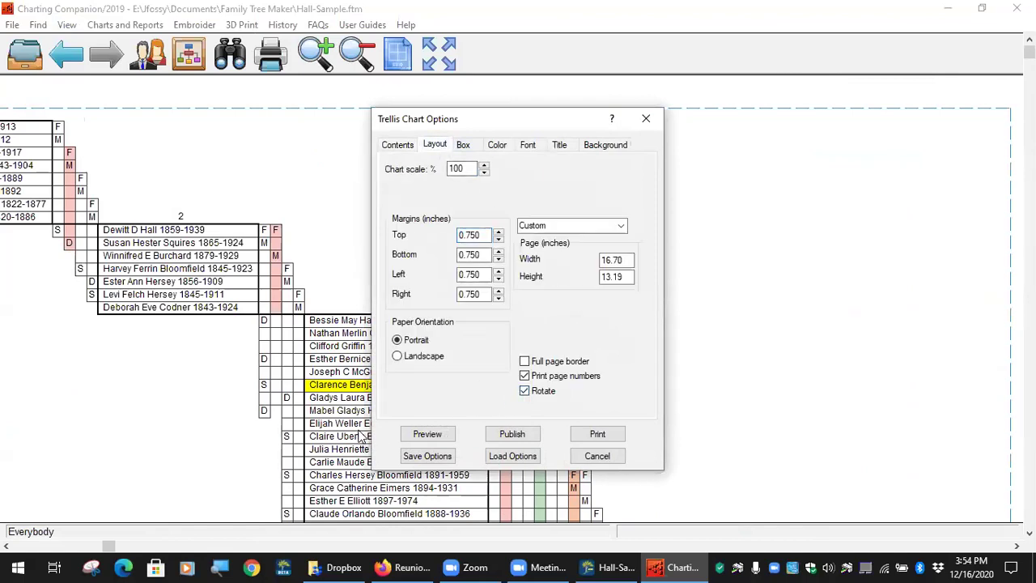
{"action": "left_click", "coordinate": [426, 435]}
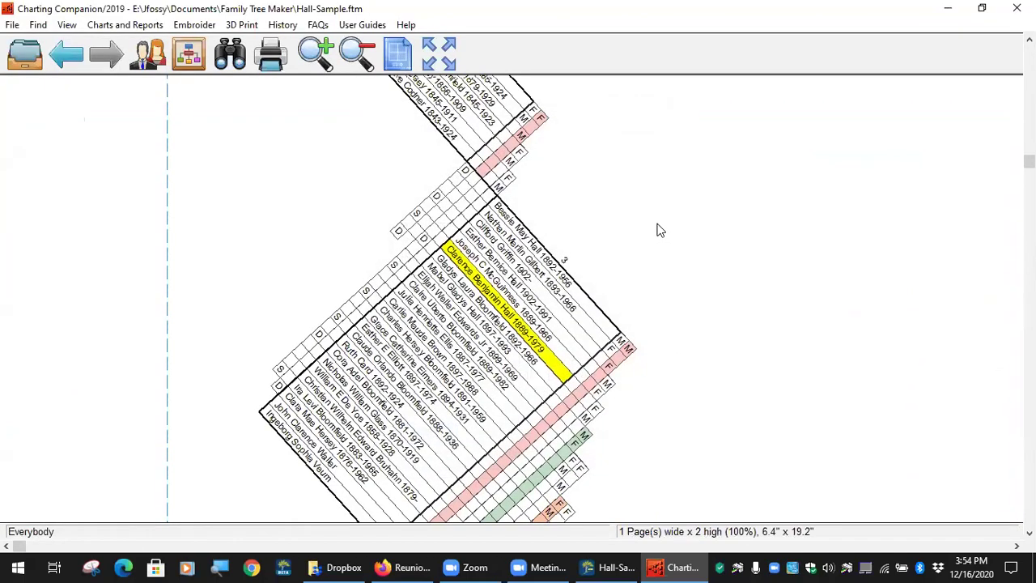
- Fit the rotated Trellis chart onto one page by resizing the page to 7.95 wide by 20.67 high, and look over the whole chart
{"action": "left_click", "coordinate": [441, 65]}
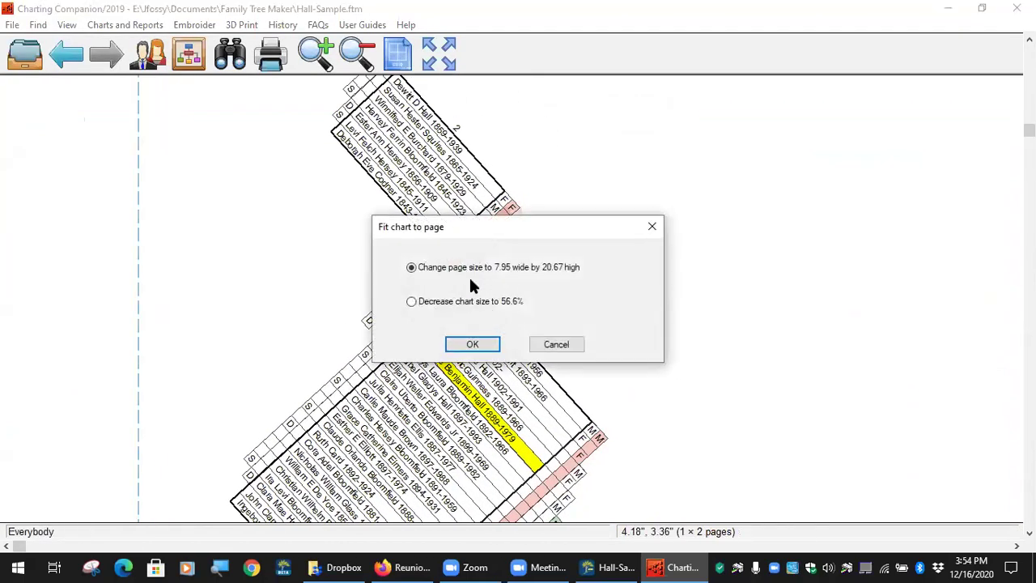
{"action": "left_click", "coordinate": [476, 345]}
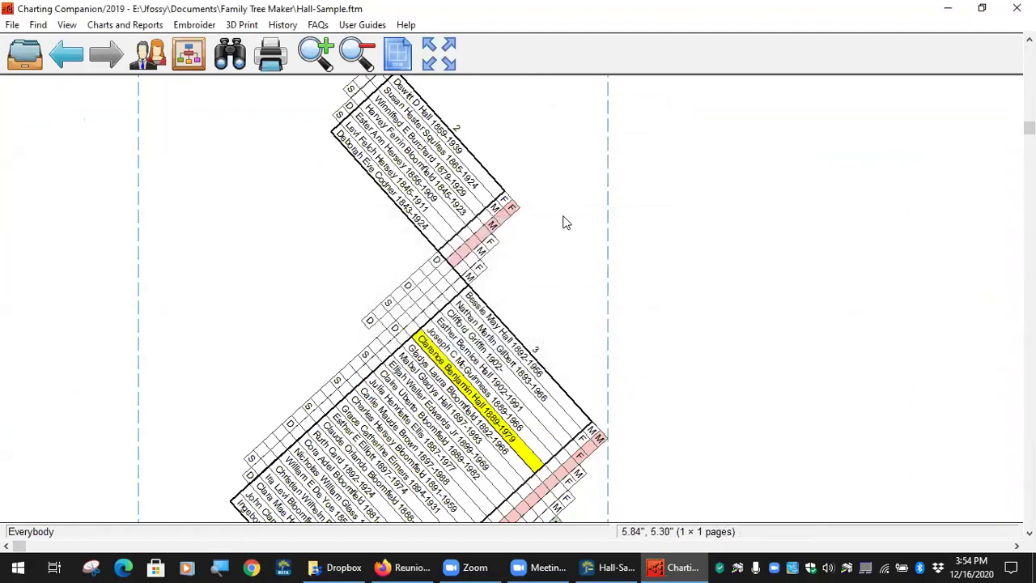
{"action": "scroll", "coordinate": [542, 318], "scroll_direction": "down", "scroll_amount": 5}
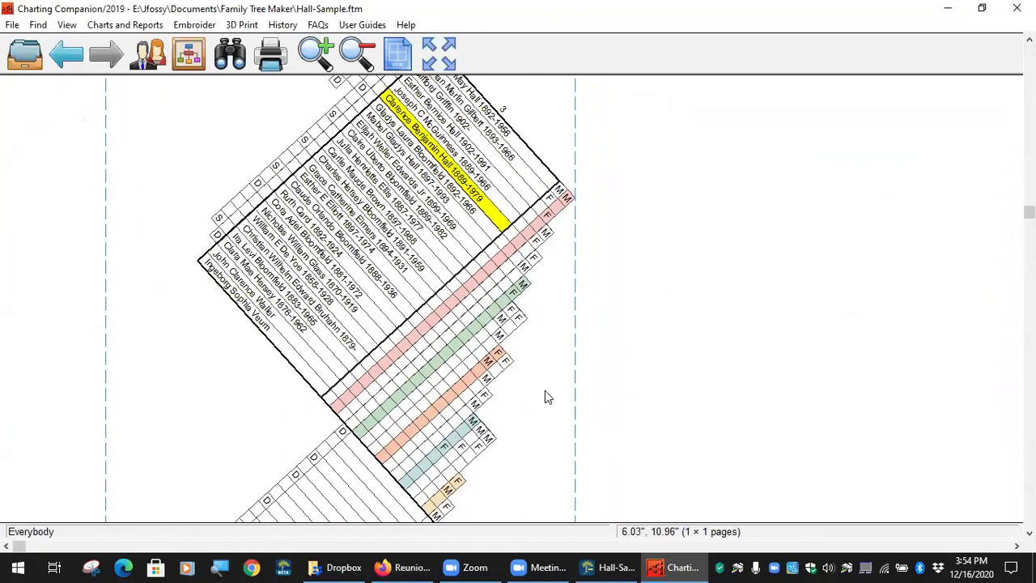
{"action": "scroll", "coordinate": [544, 396], "scroll_direction": "down", "scroll_amount": 8}
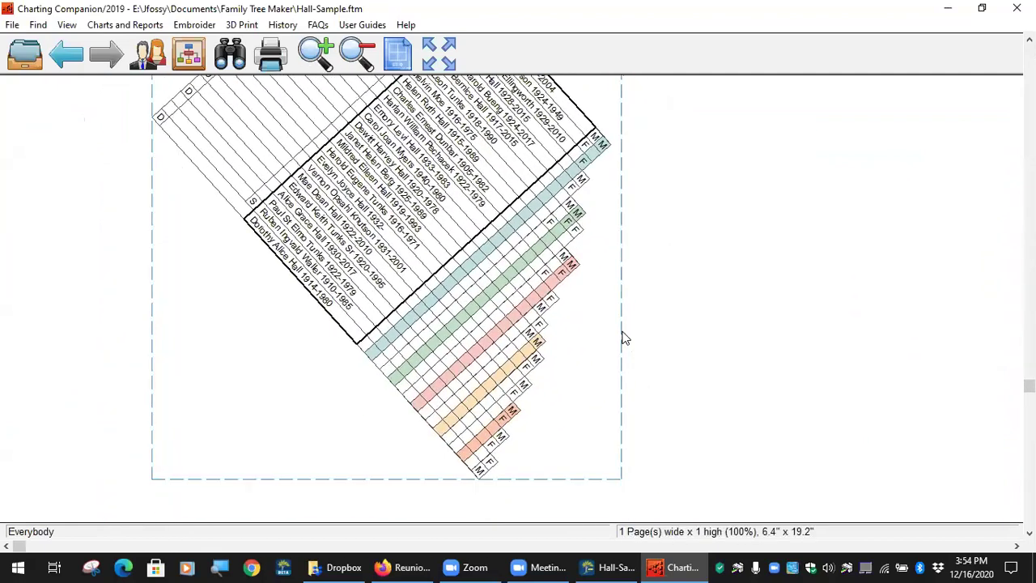
{"action": "scroll", "coordinate": [628, 308], "scroll_direction": "down", "scroll_amount": 2}
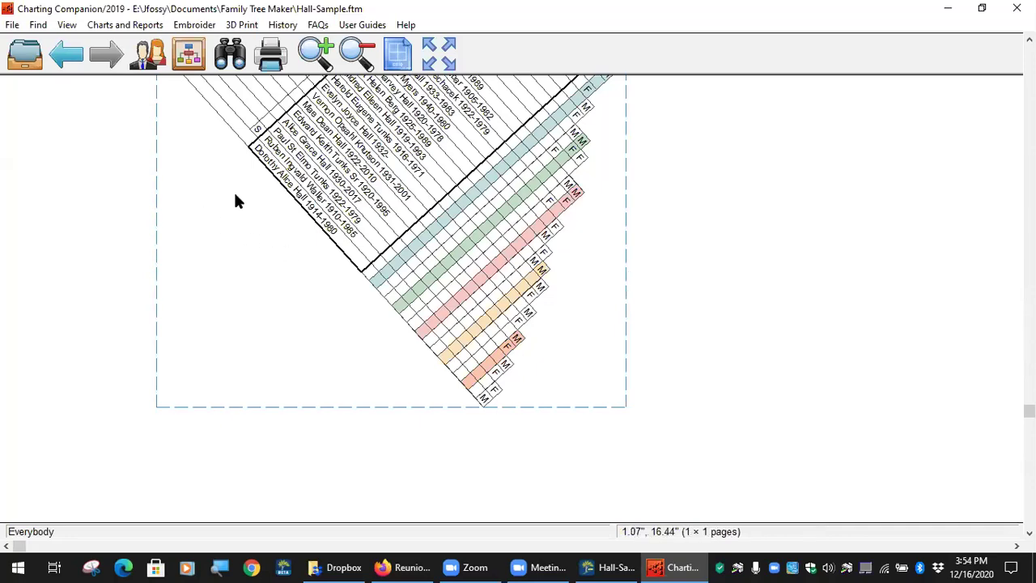
{"action": "left_click_drag", "start_coordinate": [234, 202], "coordinate": [421, 497]}
{"action": "left_click_drag", "start_coordinate": [397, 230], "coordinate": [415, 441]}
{"action": "left_click_drag", "start_coordinate": [423, 118], "coordinate": [482, 420]}
{"action": "left_click_drag", "start_coordinate": [492, 172], "coordinate": [524, 395]}
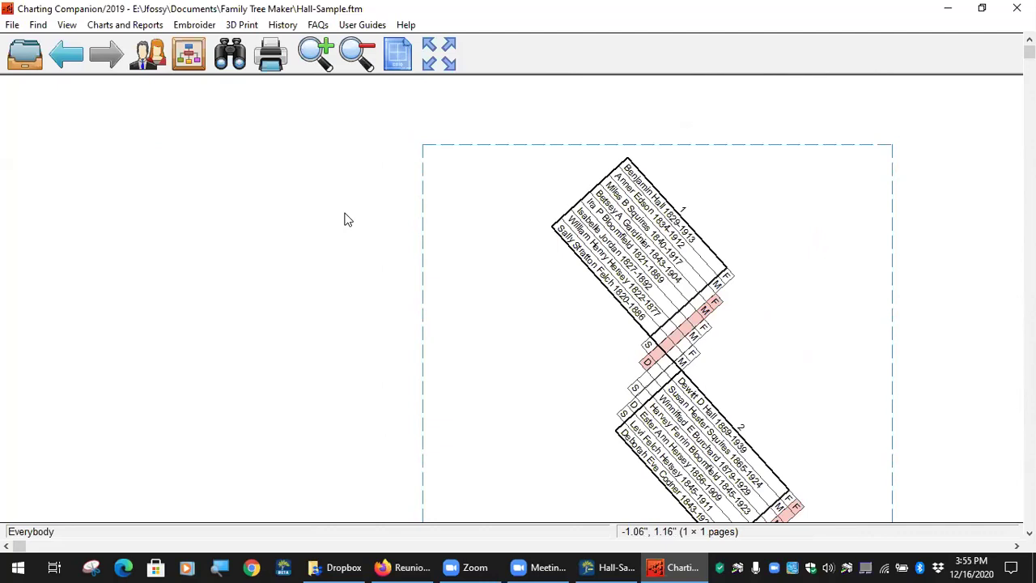
- Try to preview a Dandelion chart after reviewing its contents and layout options, and exit the program
{"action": "left_click", "coordinate": [121, 25]}
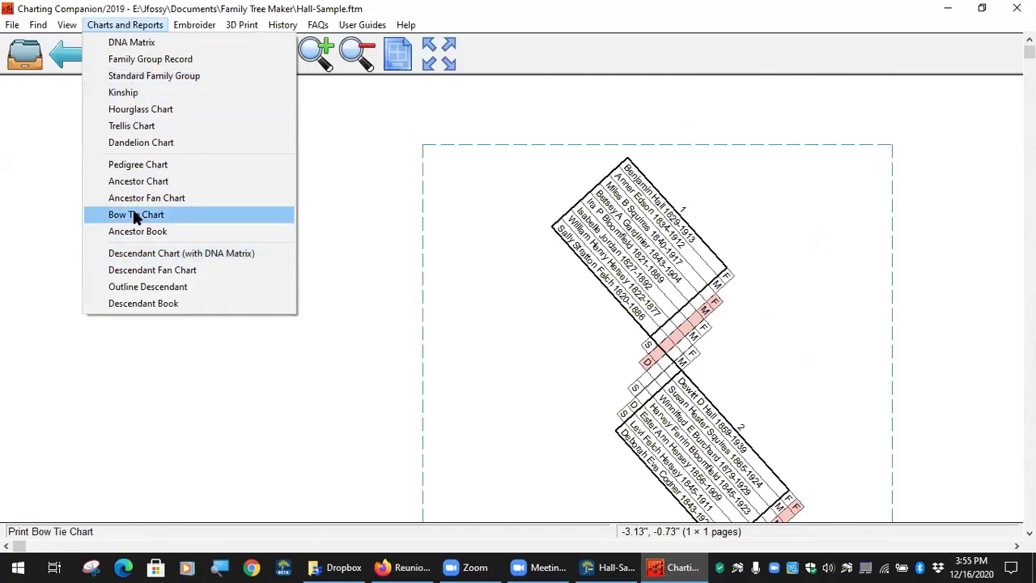
{"action": "left_click", "coordinate": [157, 142]}
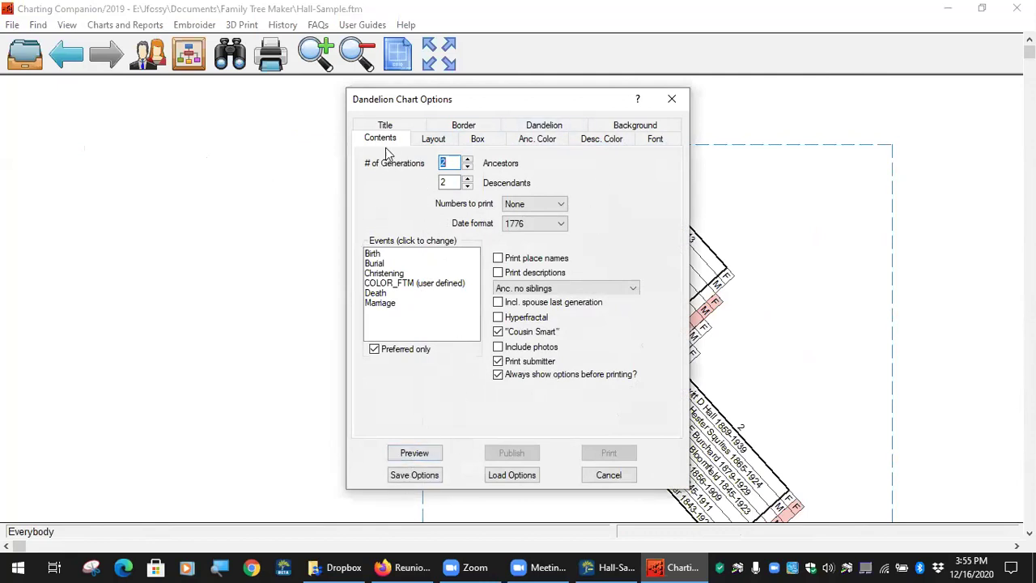
{"action": "left_click", "coordinate": [434, 140]}
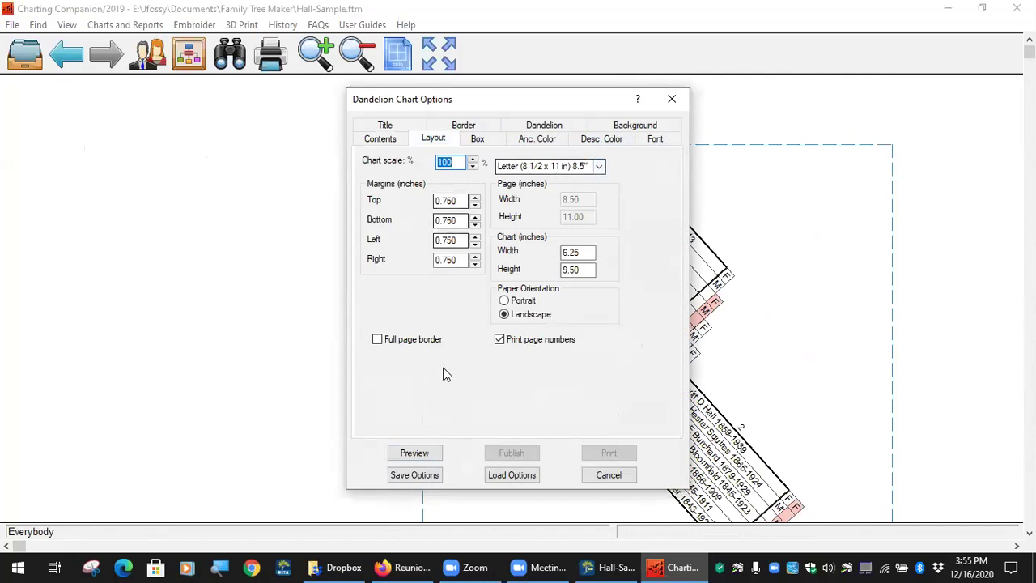
{"action": "left_click", "coordinate": [414, 453]}
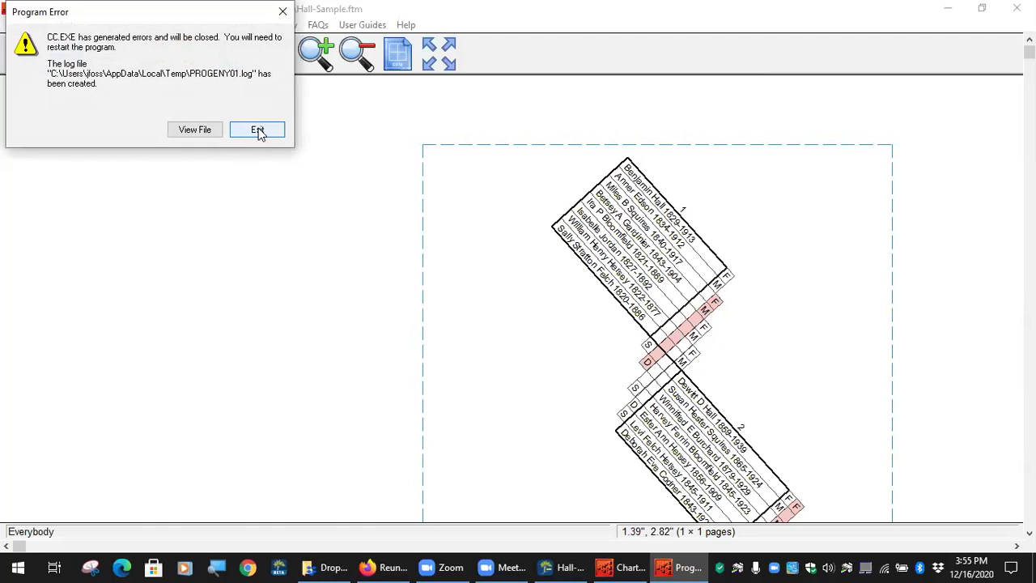
{"action": "left_click", "coordinate": [257, 130]}
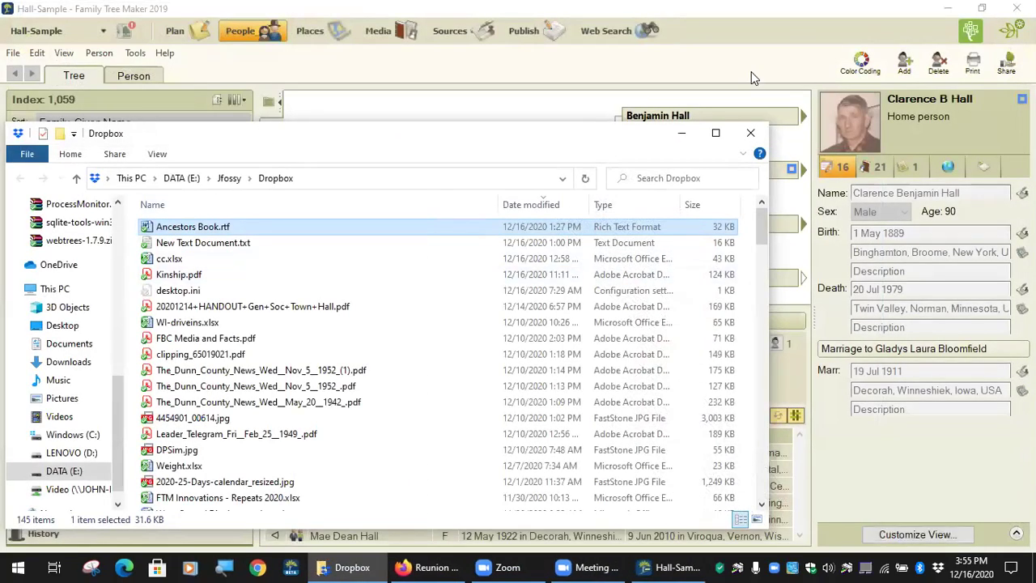
- Try to relaunch Charting Companion as an export plugin from the open Family Tree Maker window, and dismiss the error
{"action": "left_click", "coordinate": [136, 31]}
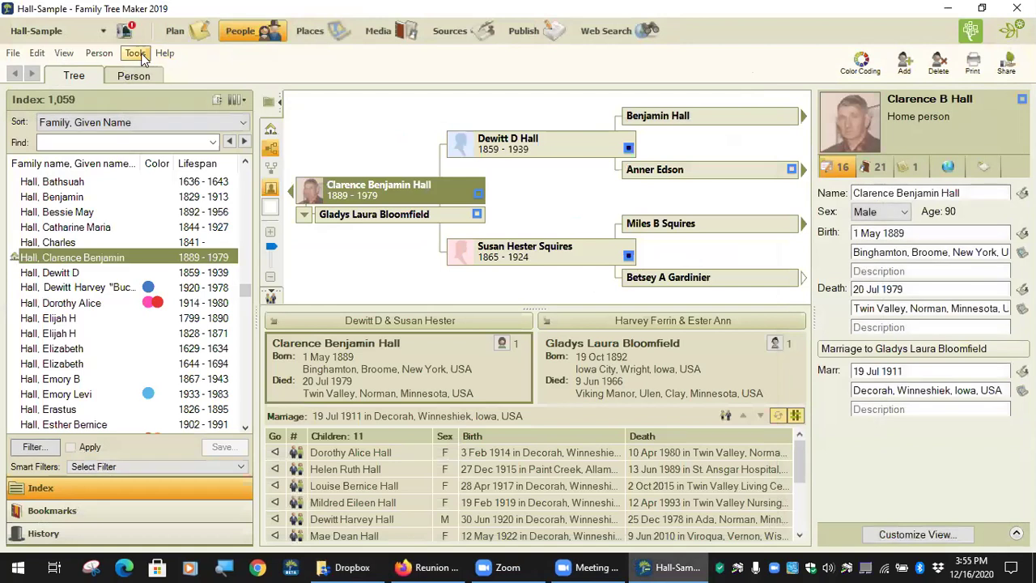
{"action": "left_click", "coordinate": [142, 58]}
{"action": "mouse_move", "coordinate": [182, 234]}
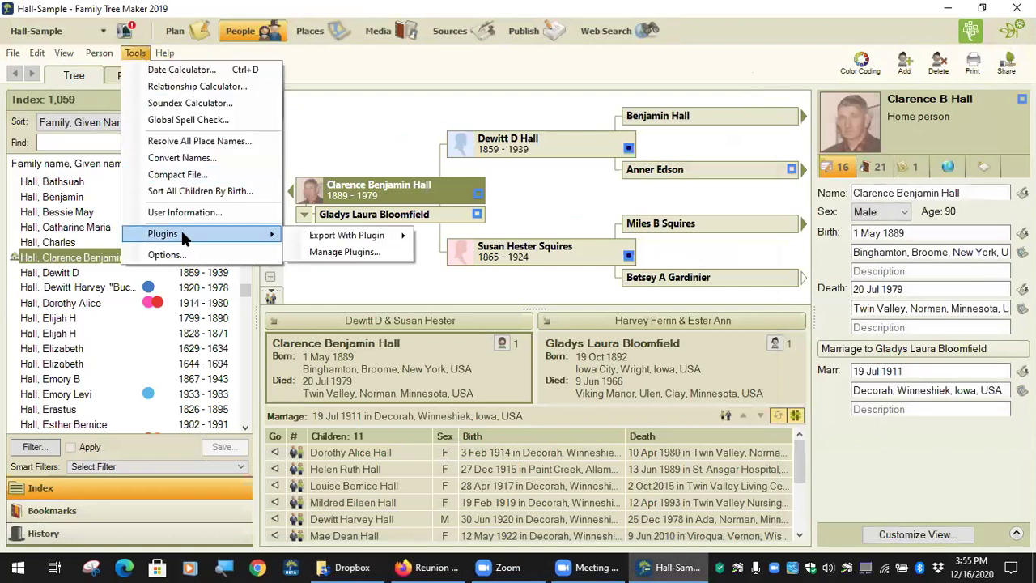
{"action": "mouse_move", "coordinate": [368, 236]}
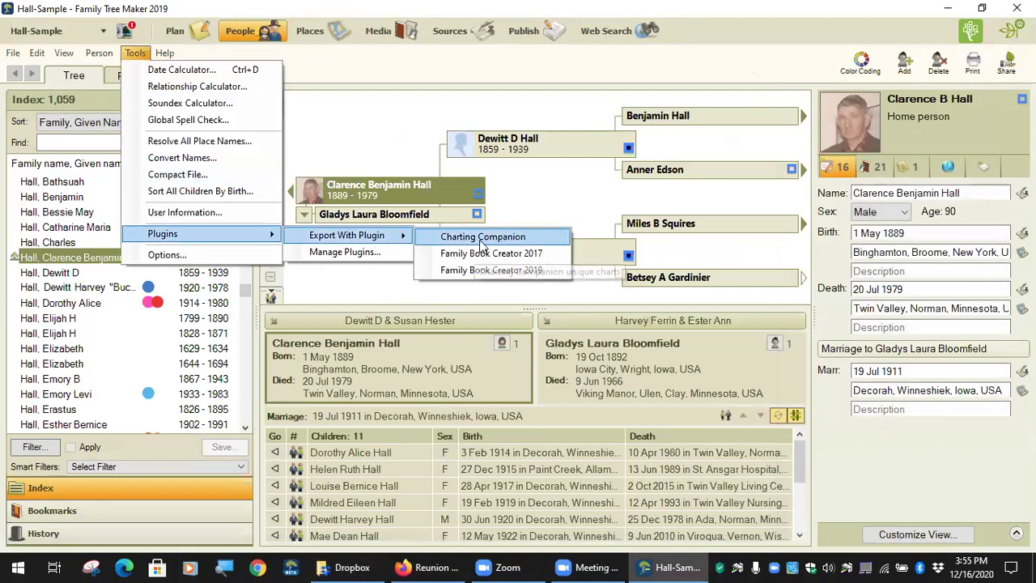
{"action": "left_click", "coordinate": [482, 242]}
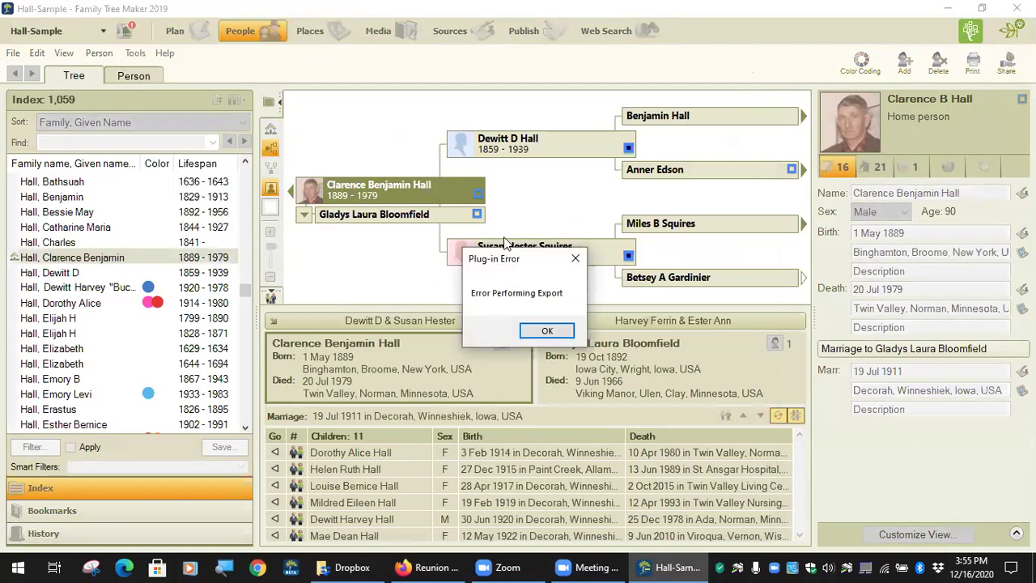
{"action": "left_click", "coordinate": [546, 330]}
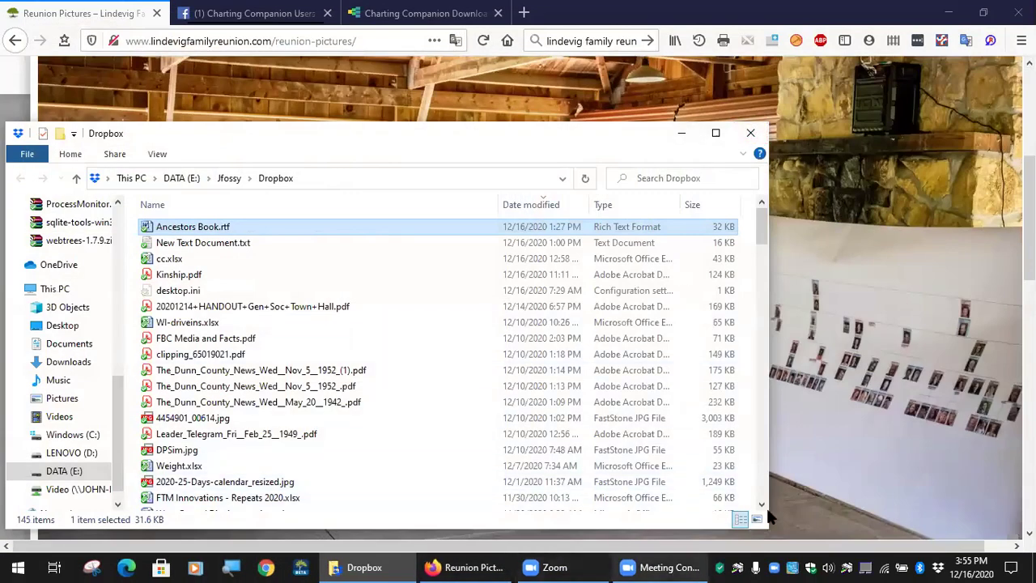
- Start Family Tree Maker 2019 from the desktop and export the Hall-Sample tree with the Charting Companion plugin
{"action": "key", "text": "super+d"}
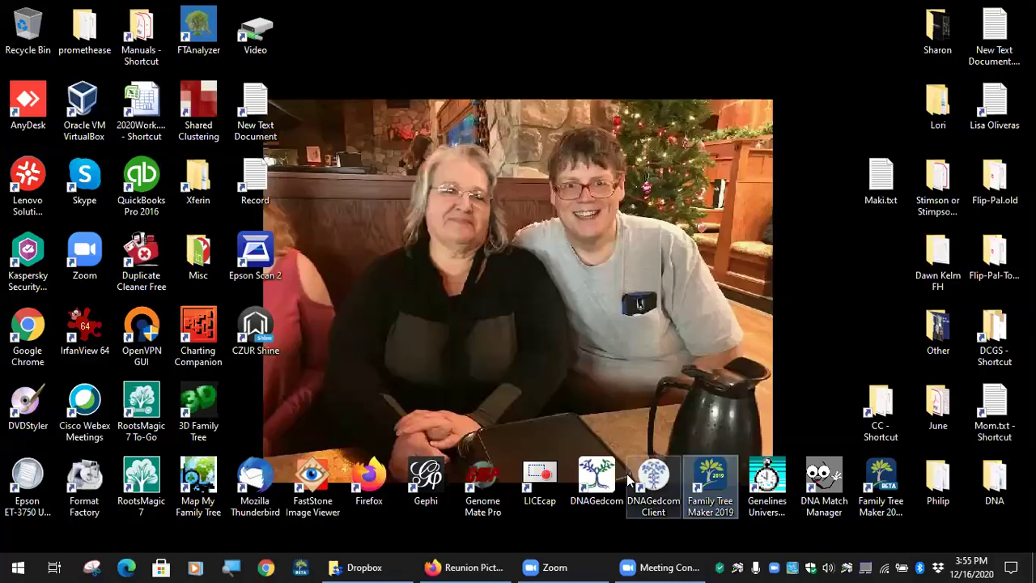
{"action": "double_click", "coordinate": [712, 479]}
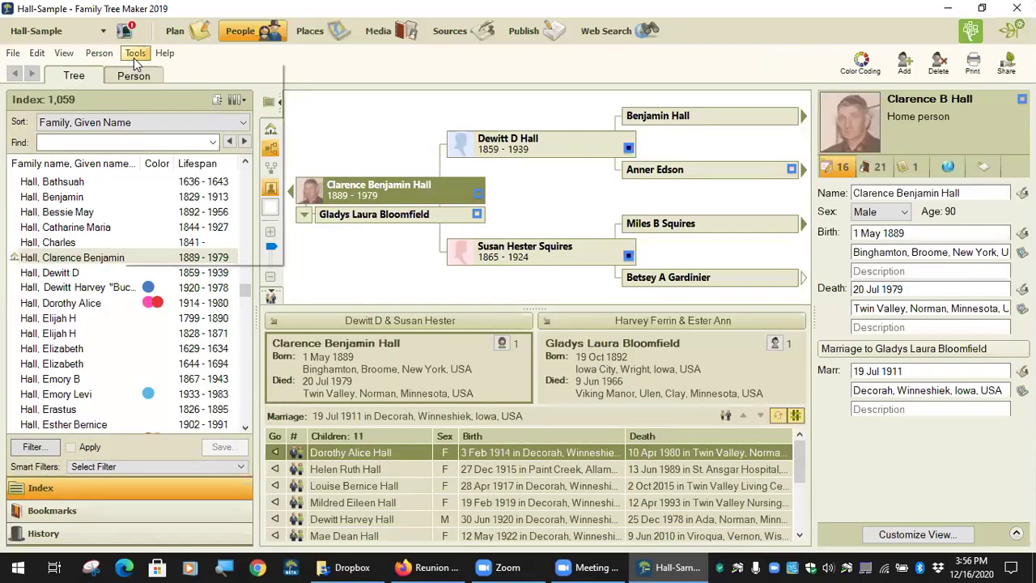
{"action": "left_click", "coordinate": [135, 60]}
{"action": "mouse_move", "coordinate": [267, 234]}
{"action": "mouse_move", "coordinate": [356, 243]}
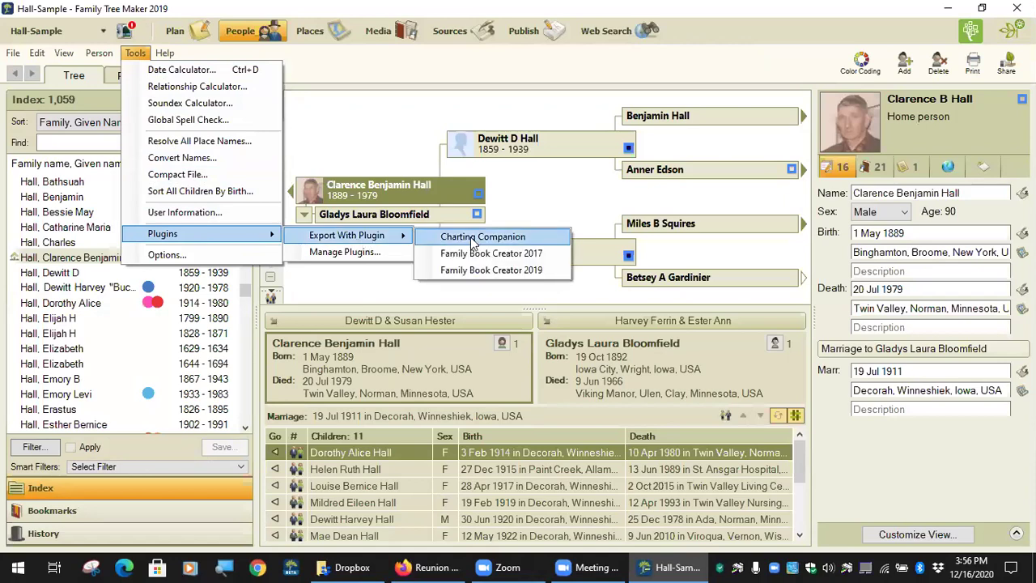
{"action": "left_click", "coordinate": [473, 236]}
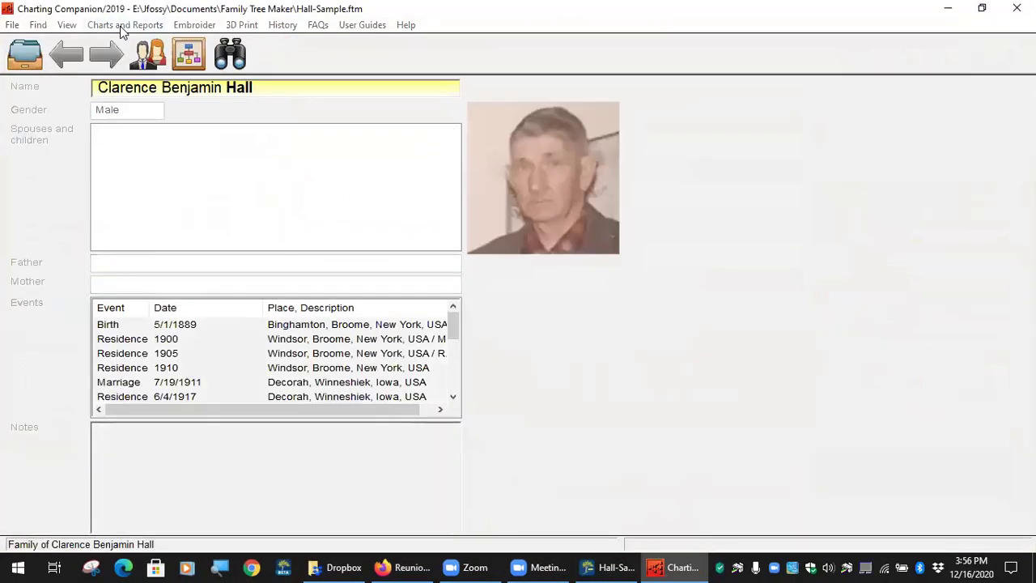
- Preview a Dandelion chart with 2 generations of ancestors and 2 generations of descendants
{"action": "left_click", "coordinate": [121, 26]}
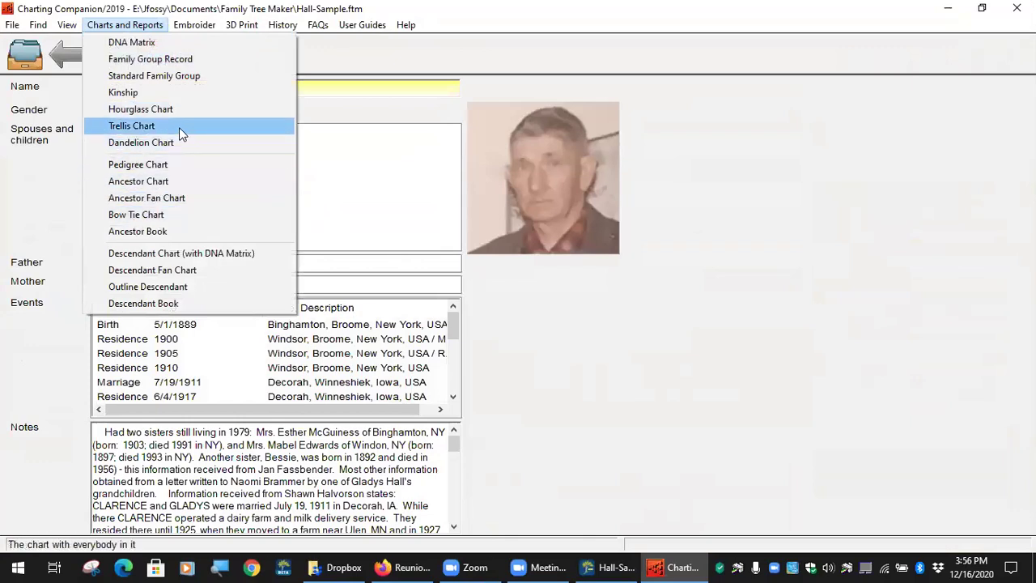
{"action": "left_click", "coordinate": [179, 144]}
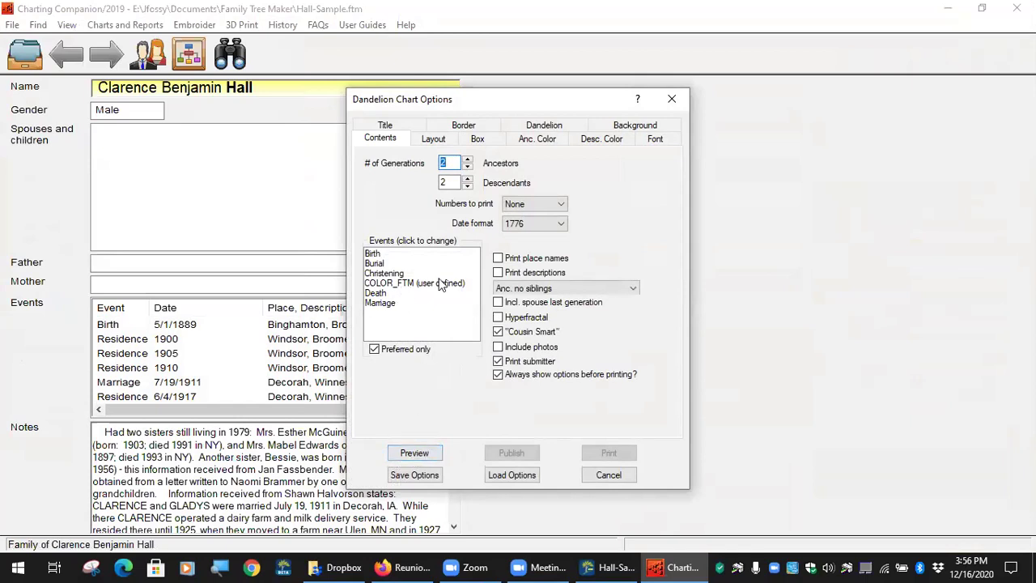
{"action": "left_click", "coordinate": [412, 453]}
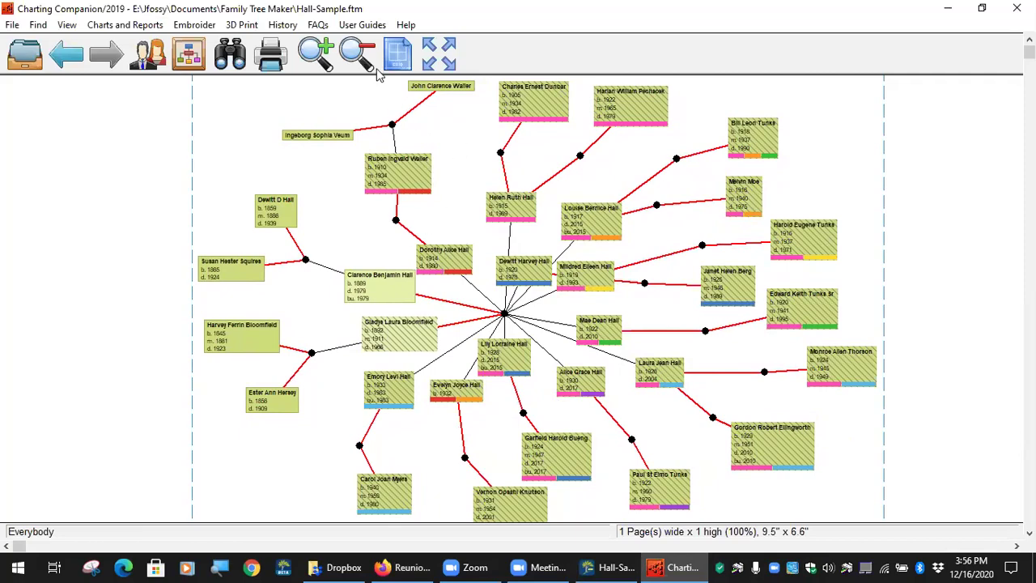
- Examine the enlarged Dandelion chart, following the branches from the central couple to their parents, children and the children's spouses
{"action": "key", "text": "ctrl+plus"}
{"action": "key", "text": "ctrl+plus"}
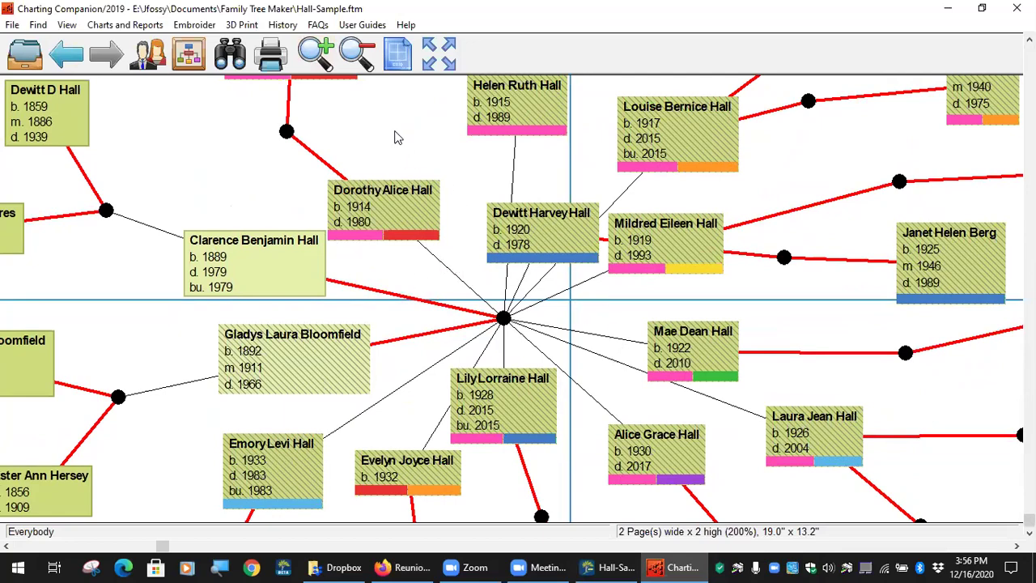
{"action": "left_click_drag", "start_coordinate": [394, 133], "coordinate": [473, 316]}
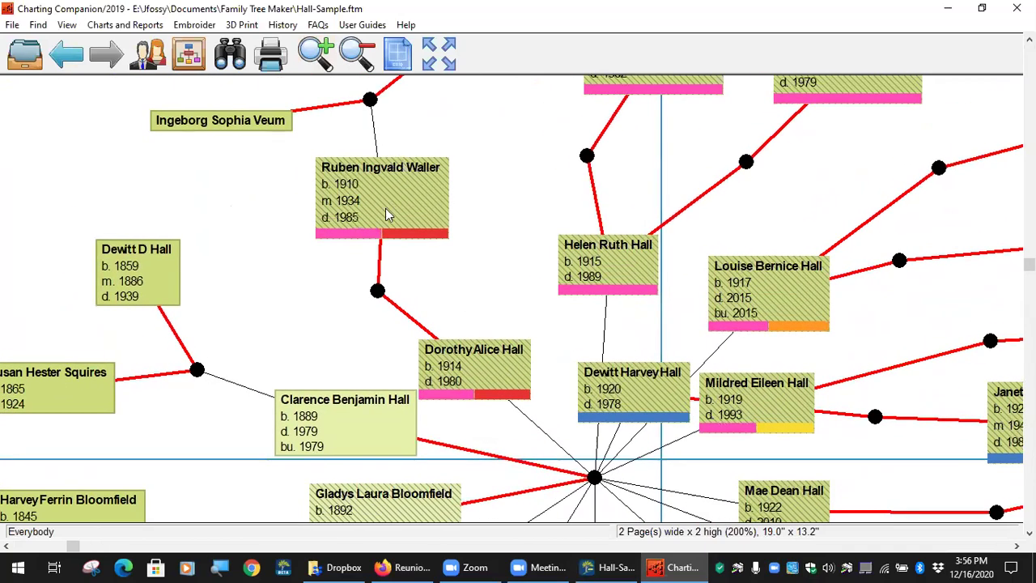
{"action": "left_click_drag", "start_coordinate": [433, 234], "coordinate": [444, 291]}
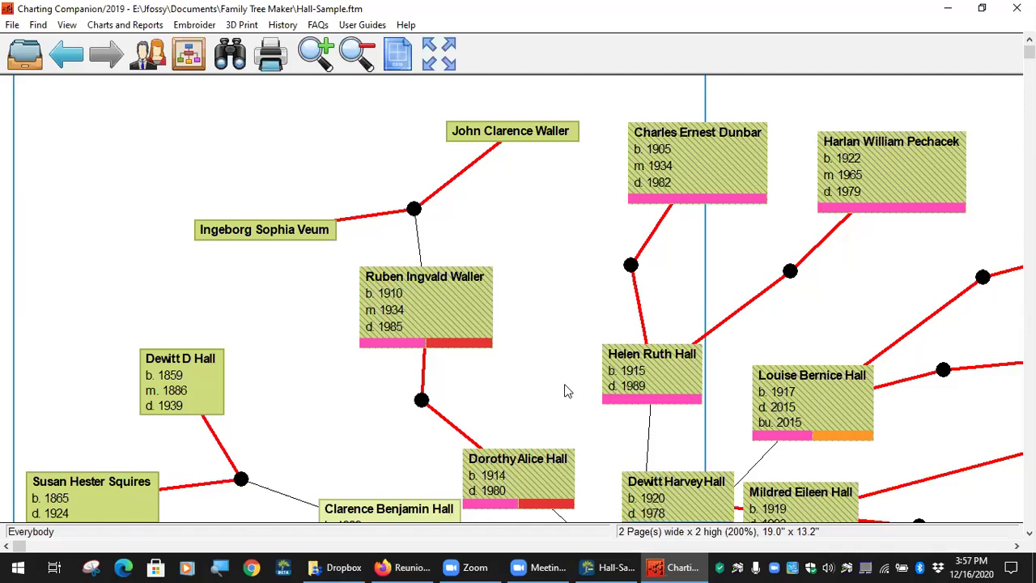
{"action": "left_click_drag", "start_coordinate": [566, 390], "coordinate": [467, 332]}
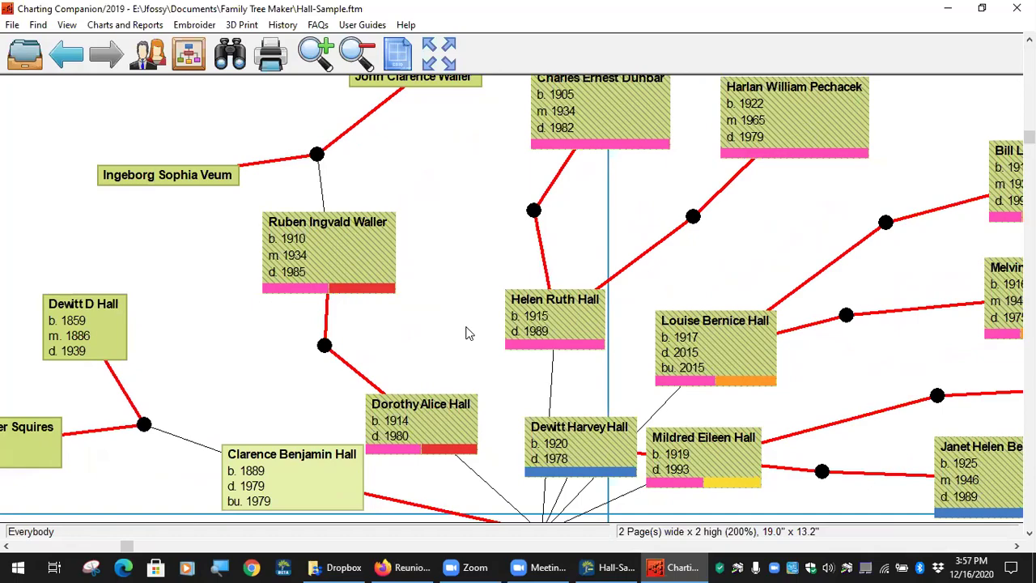
{"action": "mouse_move", "coordinate": [806, 415]}
{"action": "left_mouse_down"}
{"action": "mouse_move", "coordinate": [698, 277]}
{"action": "mouse_move", "coordinate": [687, 283]}
{"action": "left_mouse_up"}
{"action": "left_click_drag", "start_coordinate": [724, 354], "coordinate": [687, 323]}
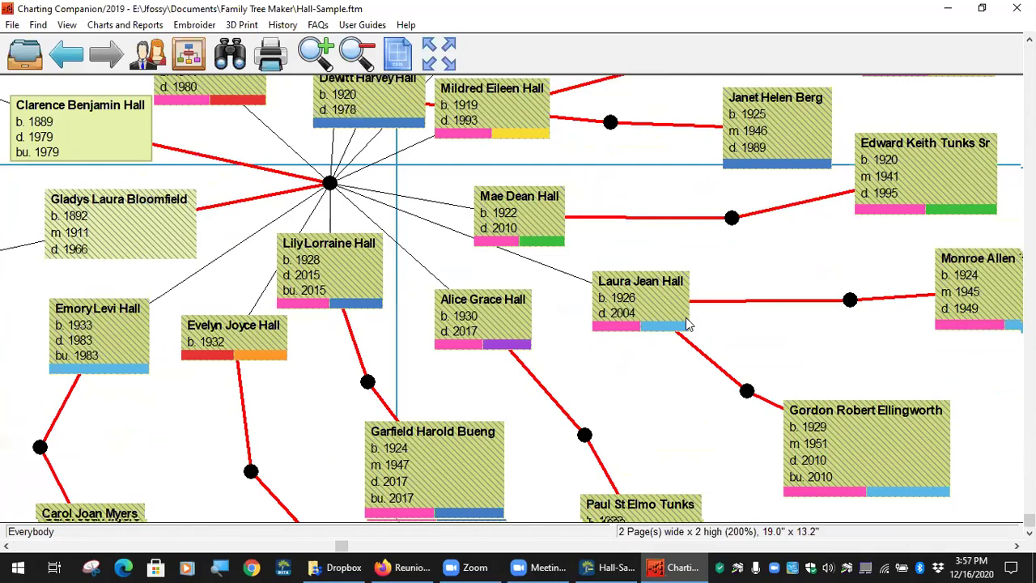
{"action": "mouse_move", "coordinate": [672, 405]}
{"action": "left_mouse_down"}
{"action": "mouse_move", "coordinate": [654, 213]}
{"action": "mouse_move", "coordinate": [663, 185]}
{"action": "left_mouse_up"}
{"action": "mouse_move", "coordinate": [714, 400]}
{"action": "left_mouse_down"}
{"action": "mouse_move", "coordinate": [635, 360]}
{"action": "mouse_move", "coordinate": [555, 430]}
{"action": "mouse_move", "coordinate": [570, 350]}
{"action": "left_mouse_up"}
{"action": "left_click_drag", "start_coordinate": [378, 302], "coordinate": [528, 382]}
- Review the Dandelion chart's layout, box, ancestor color, descendant color and title options, and leave them without applying changes
{"action": "left_click", "coordinate": [123, 25]}
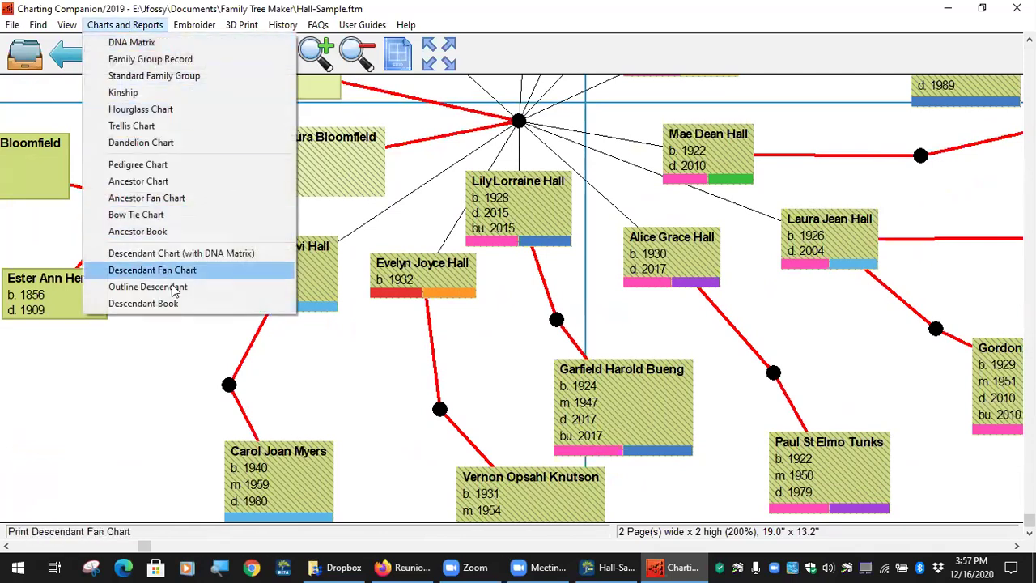
{"action": "left_click", "coordinate": [192, 143]}
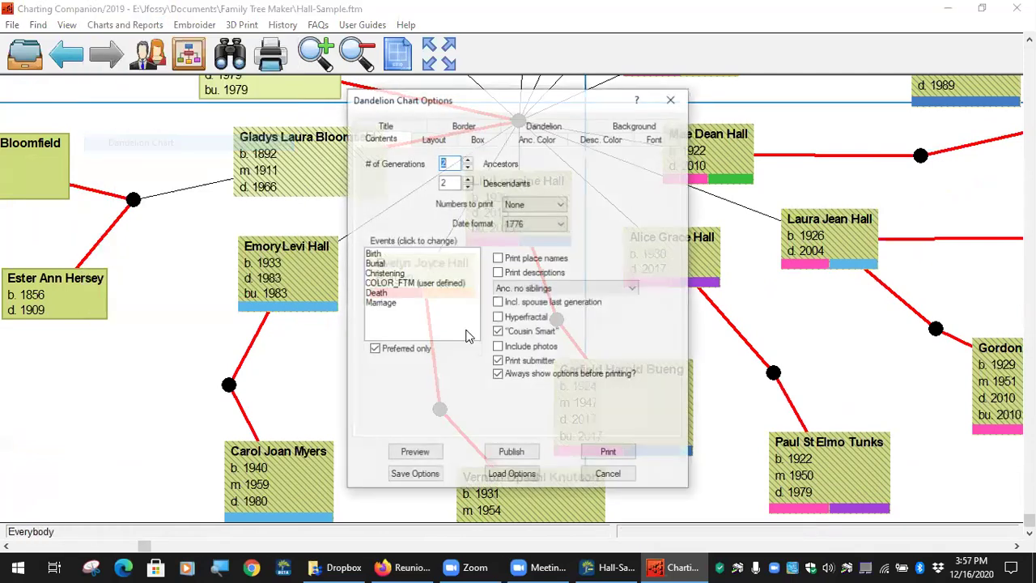
{"action": "left_click", "coordinate": [453, 142]}
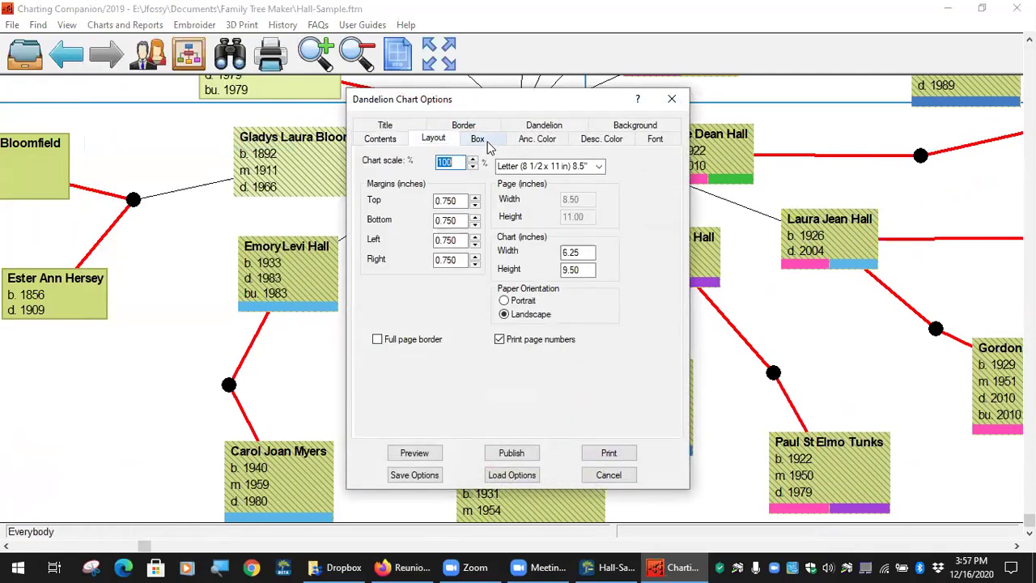
{"action": "left_click", "coordinate": [485, 140]}
{"action": "left_click", "coordinate": [538, 140]}
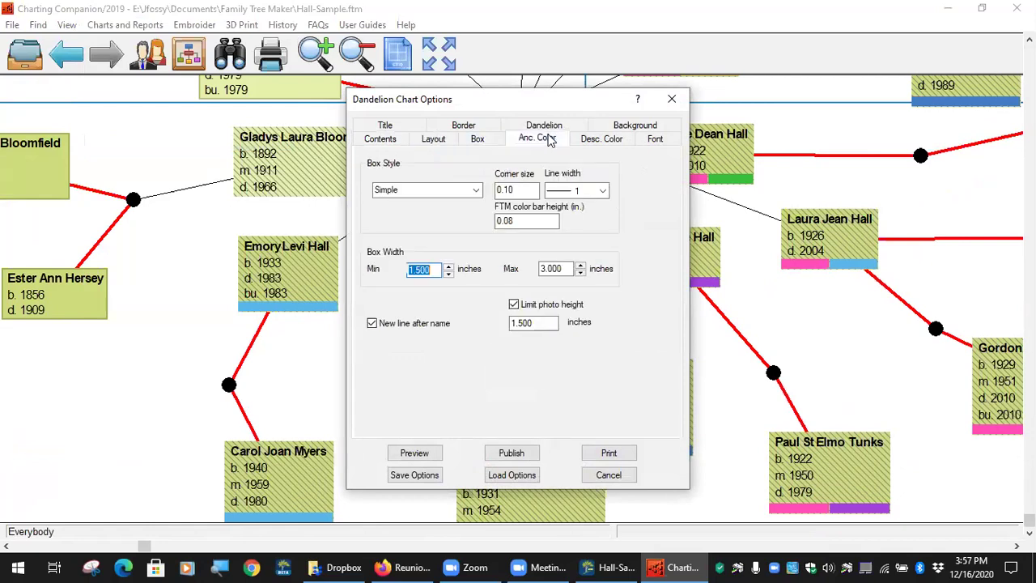
{"action": "left_click", "coordinate": [597, 139]}
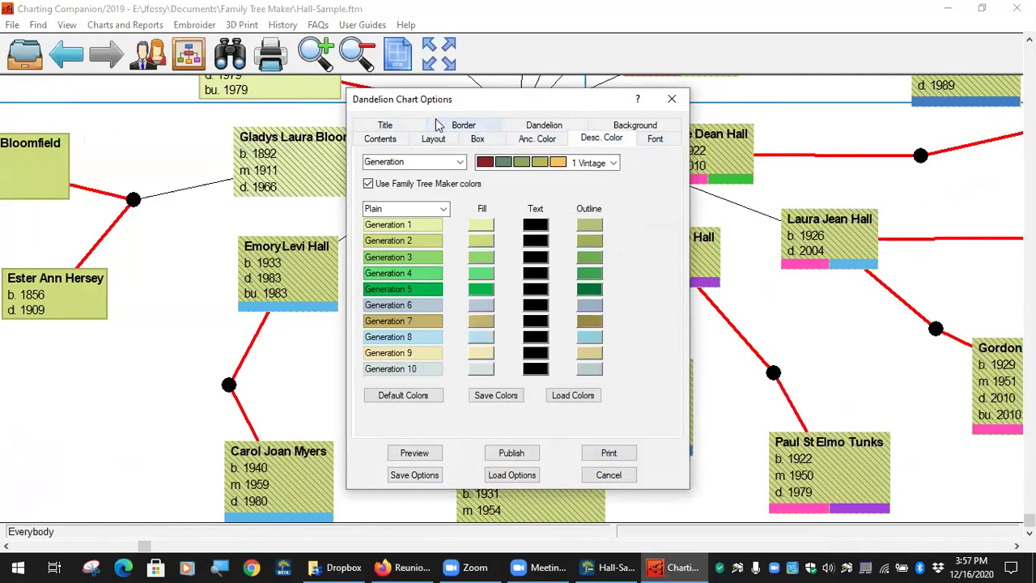
{"action": "left_click", "coordinate": [407, 127]}
{"action": "left_click", "coordinate": [605, 476]}
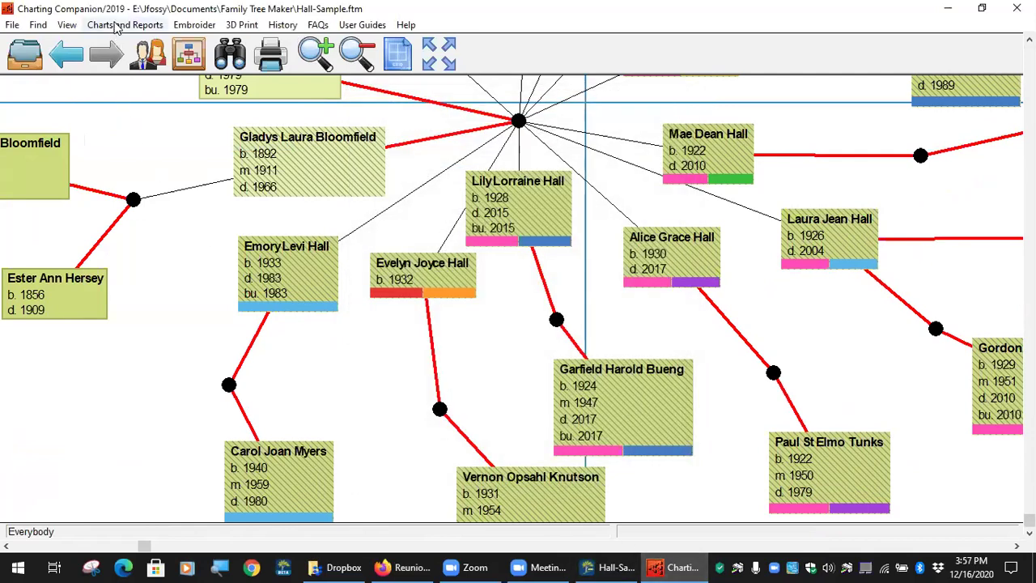
- Preview a 5-generation Pedigree chart as a PDF and close the preview
{"action": "left_click", "coordinate": [130, 25]}
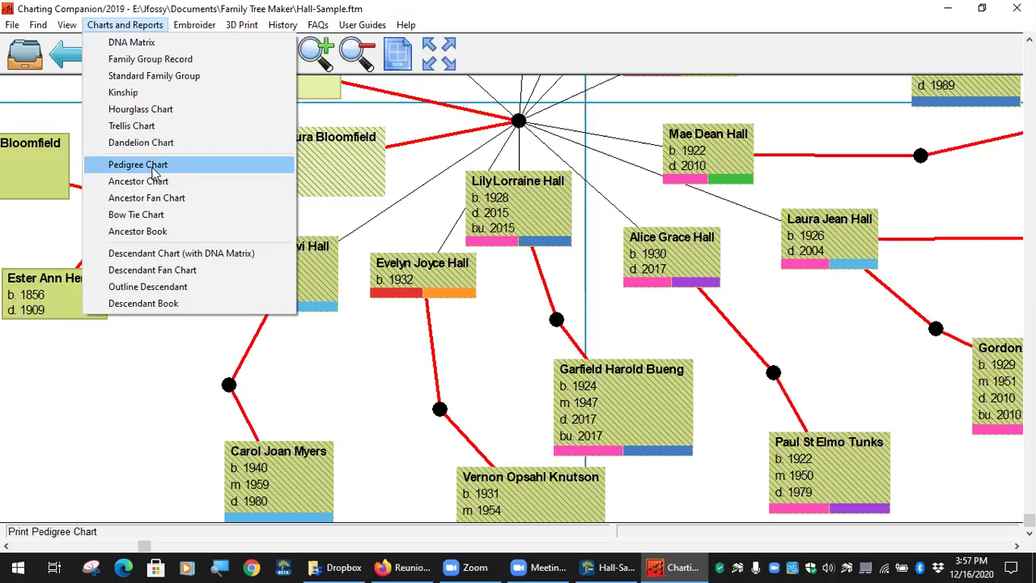
{"action": "left_click", "coordinate": [210, 173]}
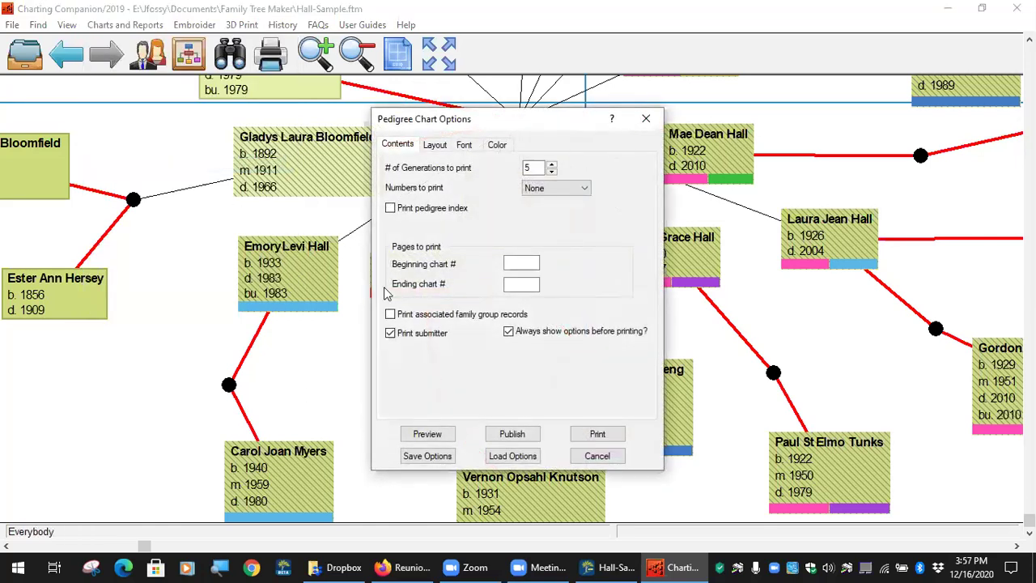
{"action": "left_click", "coordinate": [434, 437]}
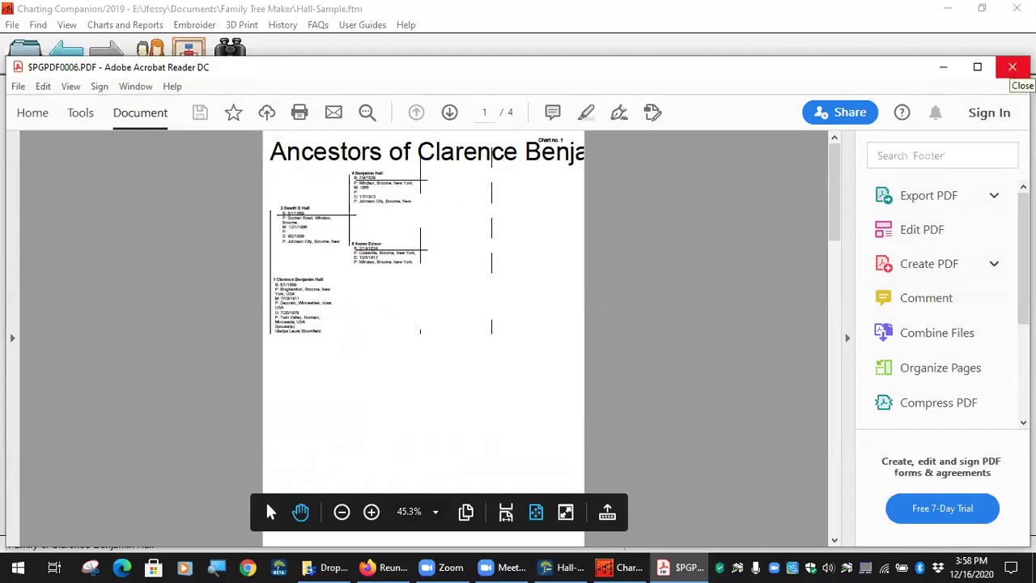
{"action": "left_click", "coordinate": [1011, 67]}
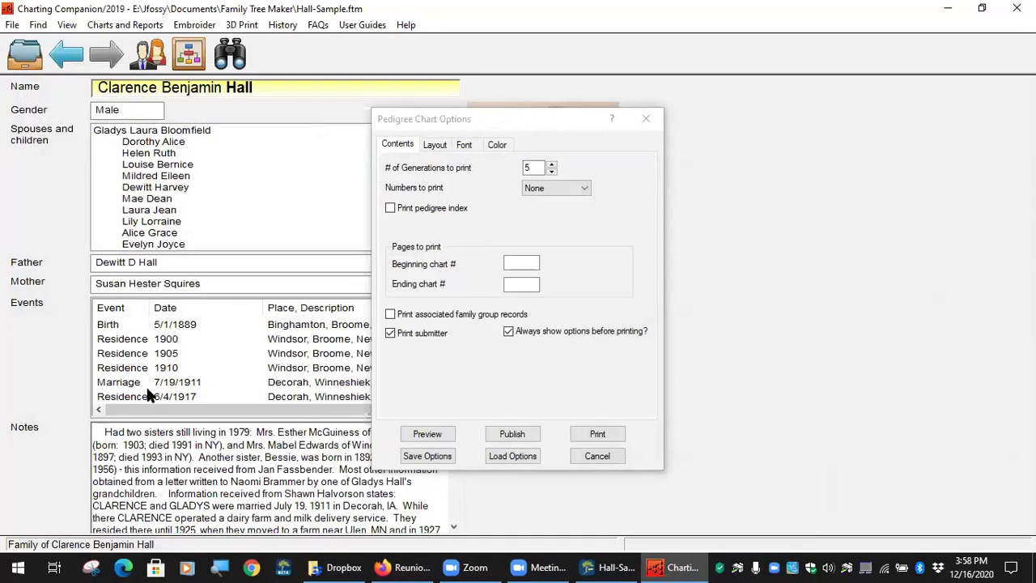
- Review the Pedigree chart's layout, font and color options, and leave them without applying changes
{"action": "left_click", "coordinate": [435, 146]}
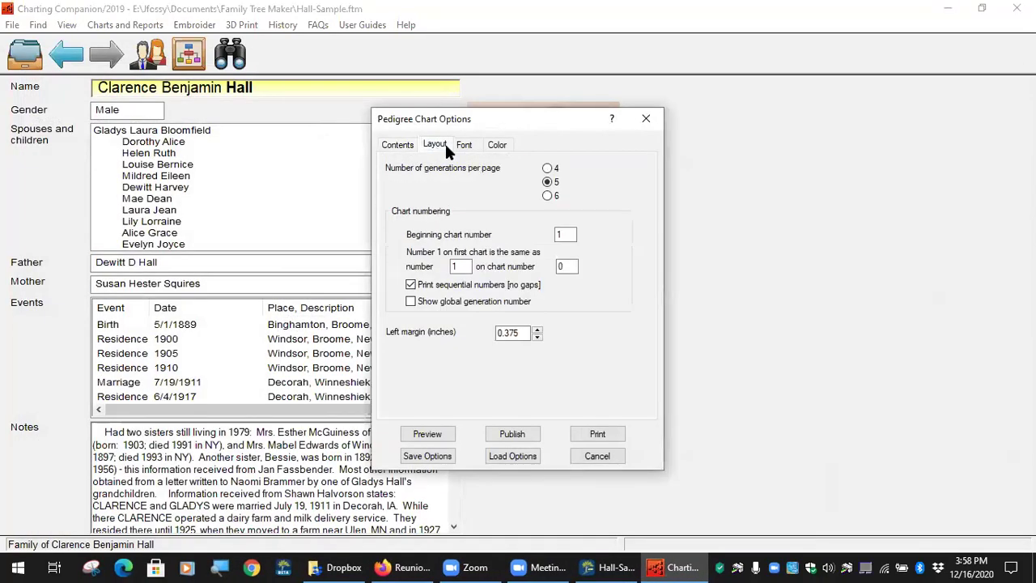
{"action": "left_click", "coordinate": [467, 148]}
{"action": "left_click", "coordinate": [498, 146]}
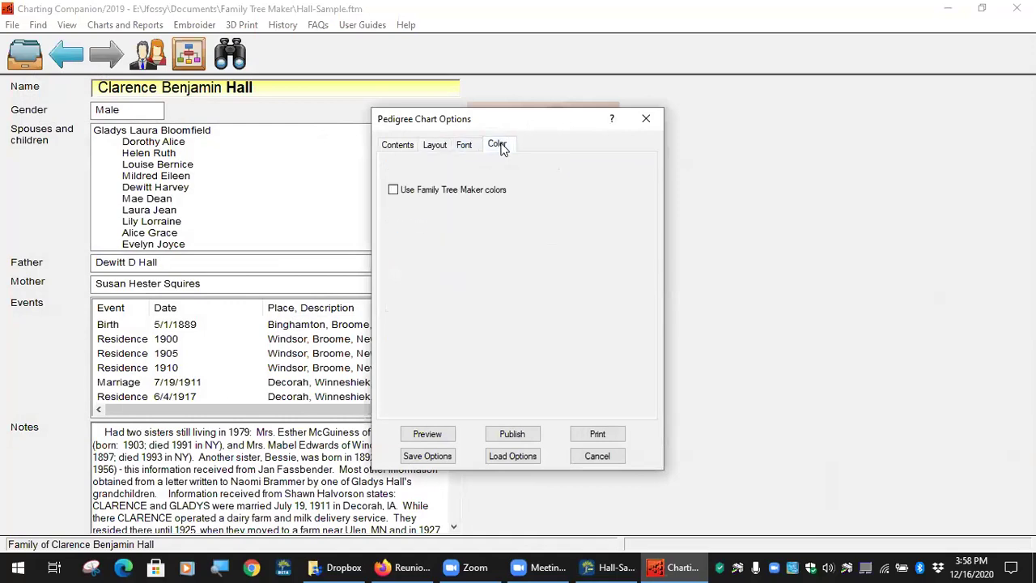
{"action": "left_click", "coordinate": [432, 148]}
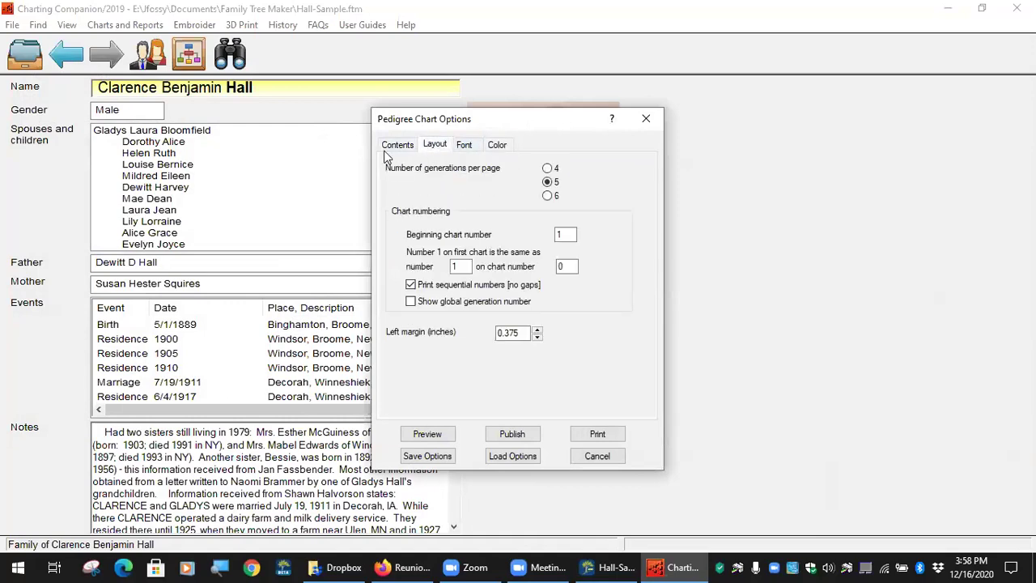
{"action": "left_click", "coordinate": [498, 145]}
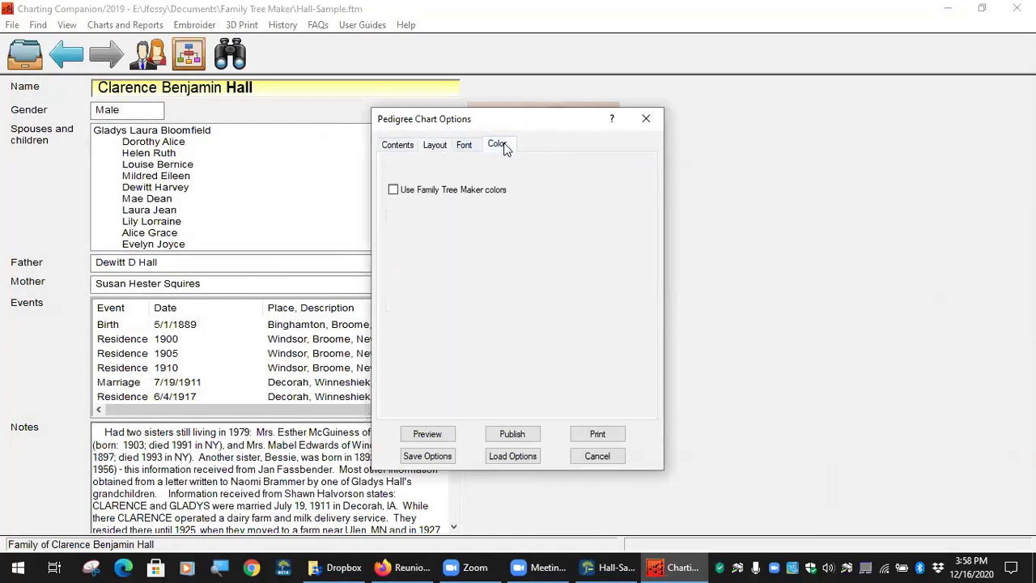
{"action": "left_click", "coordinate": [435, 144]}
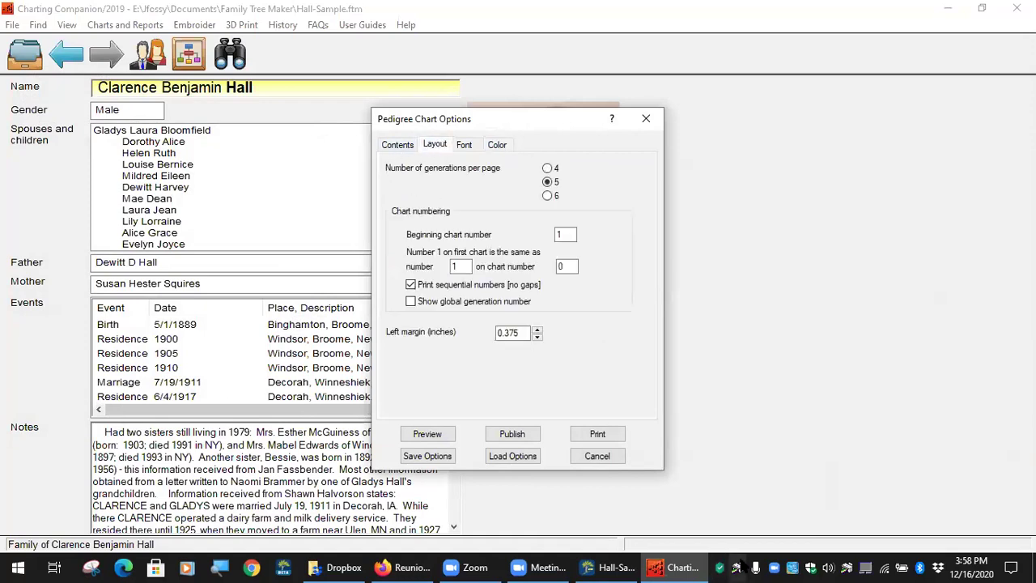
{"action": "left_click", "coordinate": [613, 458]}
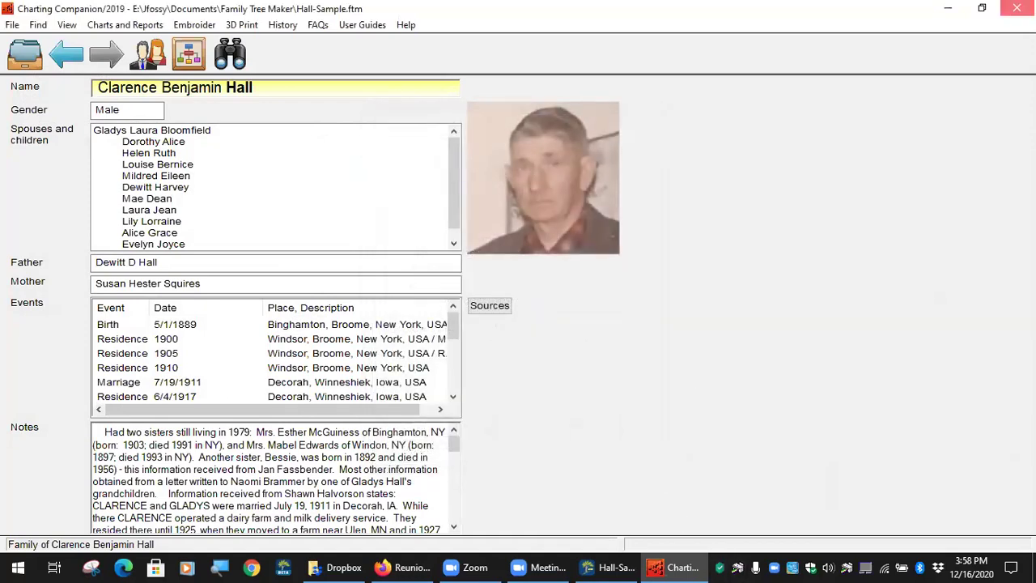
- Close Charting Companion, relaunch it as an export plugin from Family Tree Maker with its user settings reset, and maximize its window
{"action": "left_click", "coordinate": [1016, 8]}
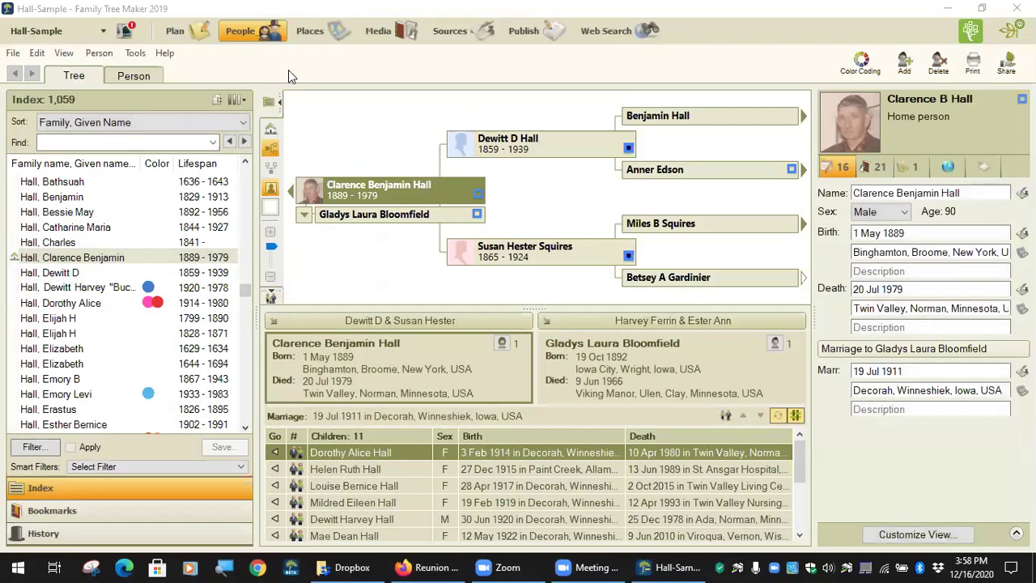
{"action": "left_click", "coordinate": [135, 54]}
{"action": "mouse_move", "coordinate": [184, 233]}
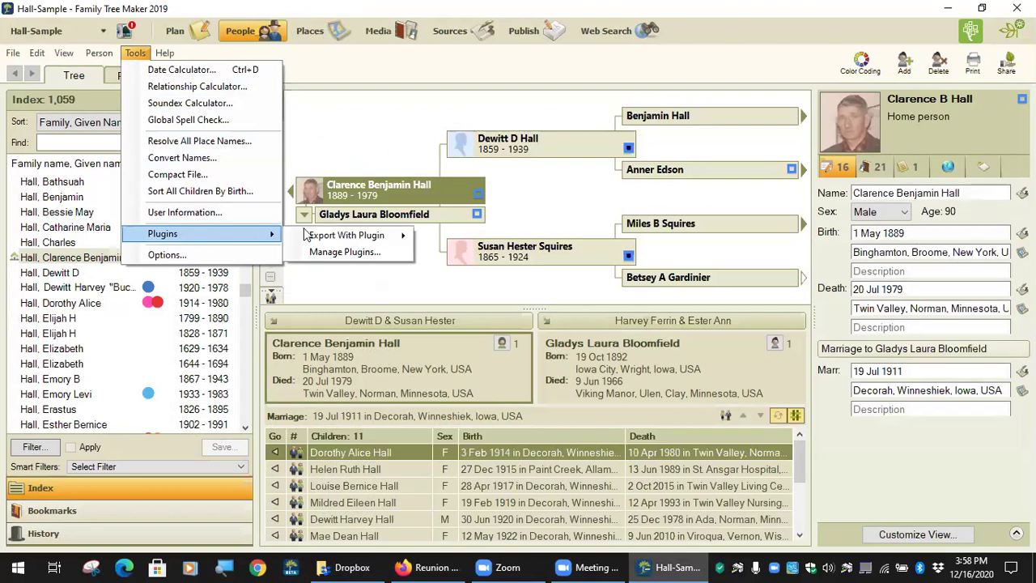
{"action": "mouse_move", "coordinate": [380, 237]}
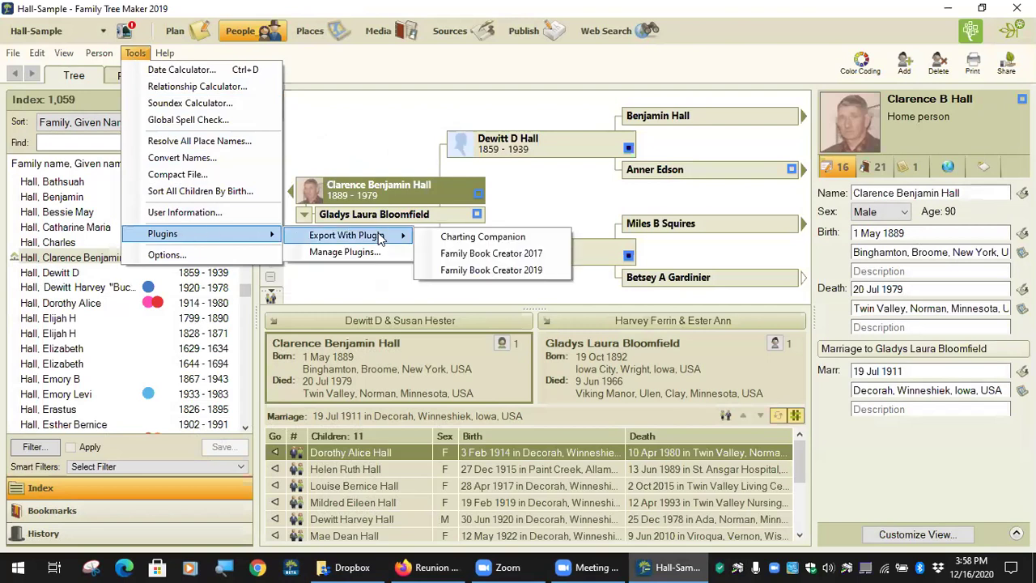
{"action": "left_click", "coordinate": [486, 237]}
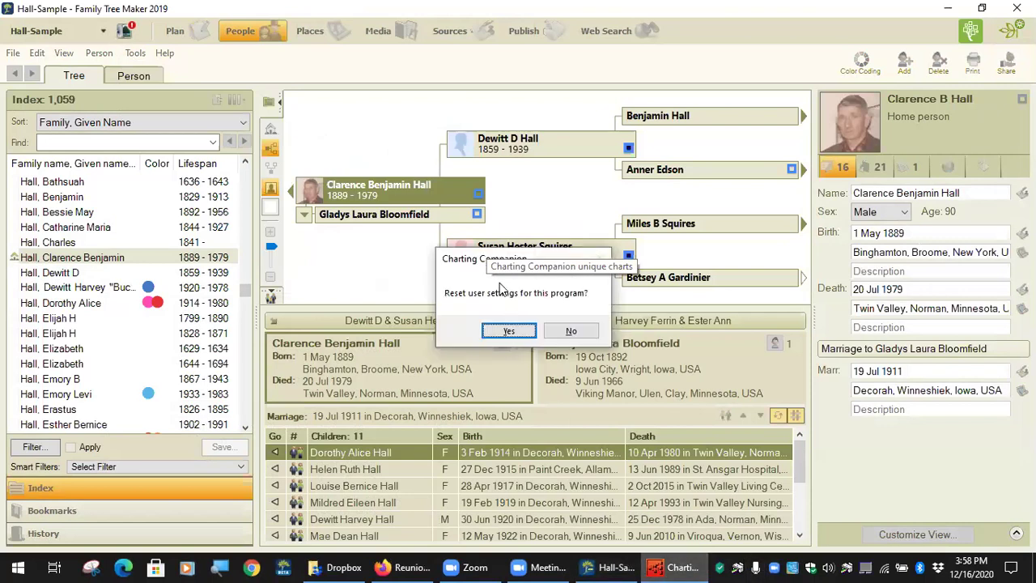
{"action": "left_click", "coordinate": [508, 332]}
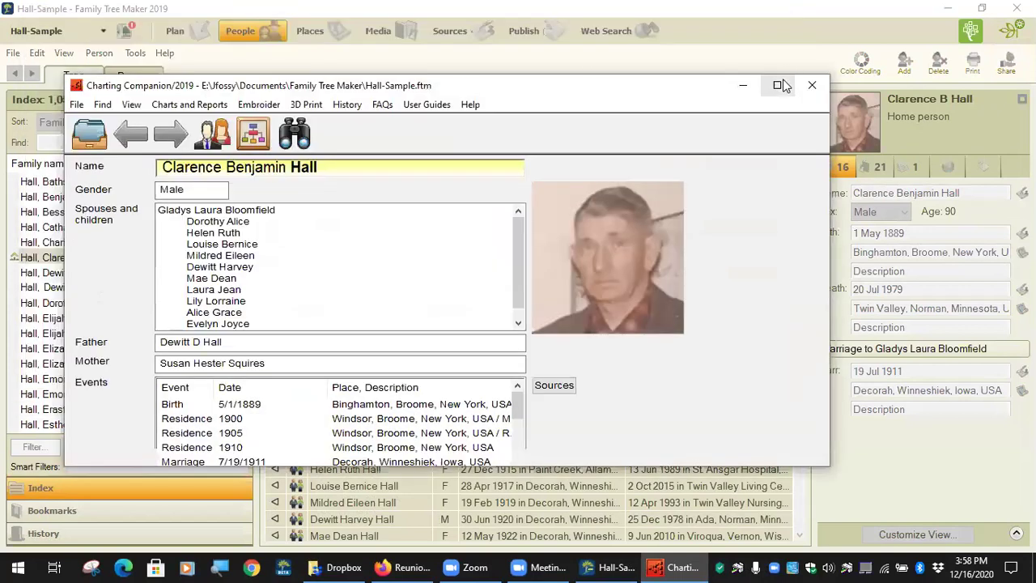
{"action": "left_click", "coordinate": [778, 86]}
- Preview a Pedigree chart with 5 generations per page and global generation numbers shown
{"action": "left_click", "coordinate": [125, 25]}
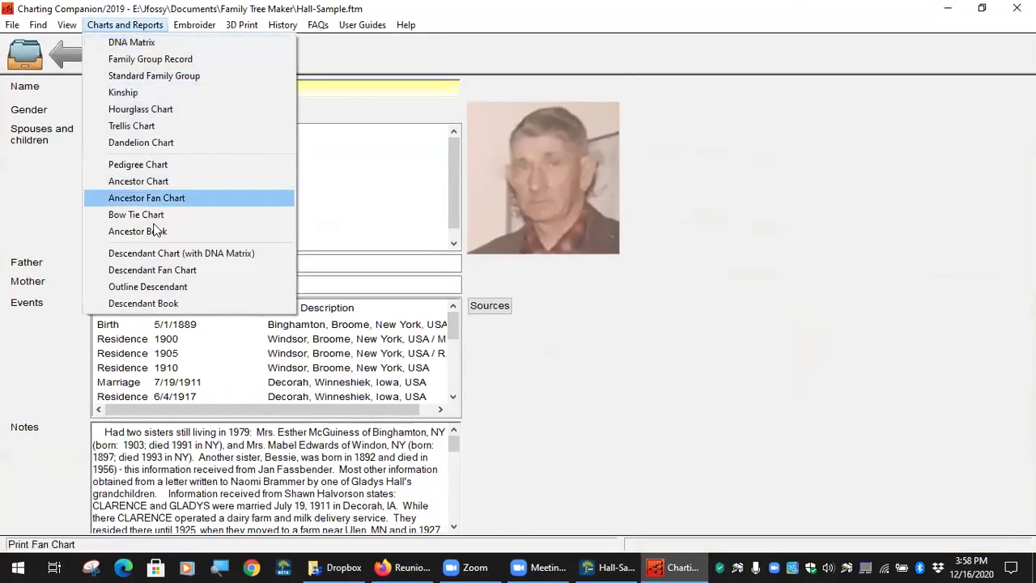
{"action": "left_click", "coordinate": [176, 165]}
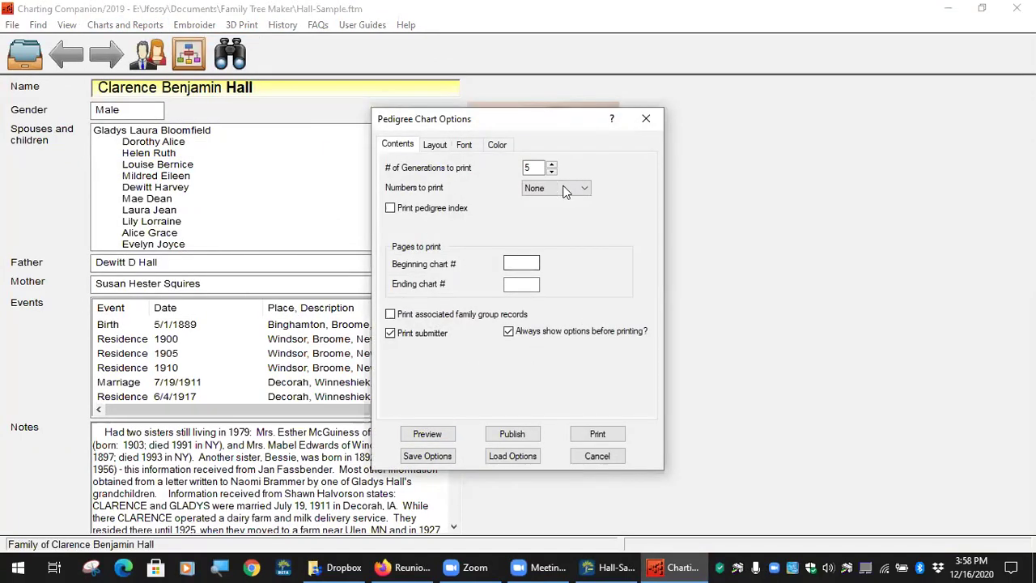
{"action": "left_click", "coordinate": [434, 145]}
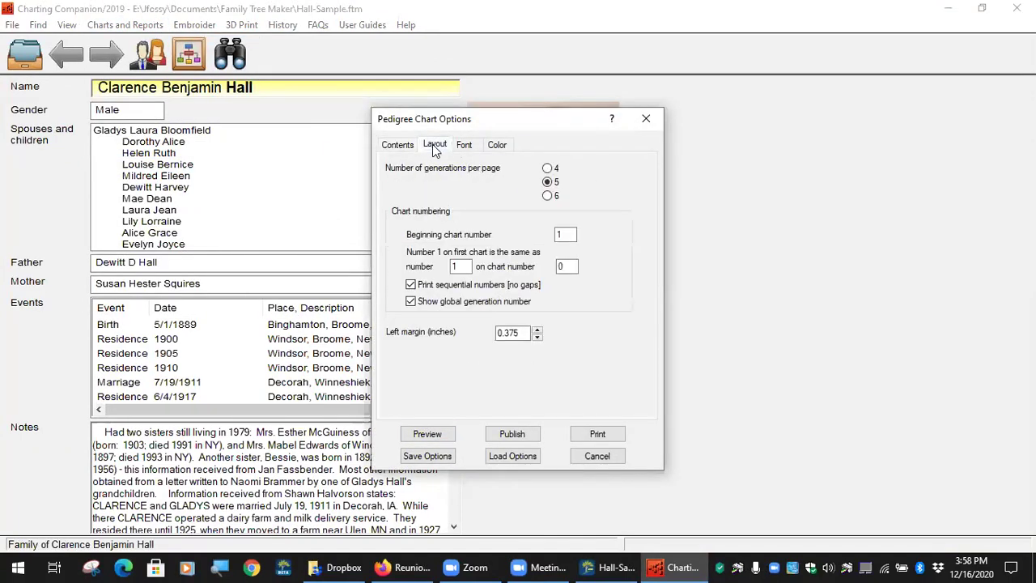
{"action": "left_click", "coordinate": [547, 168]}
{"action": "left_click", "coordinate": [432, 440]}
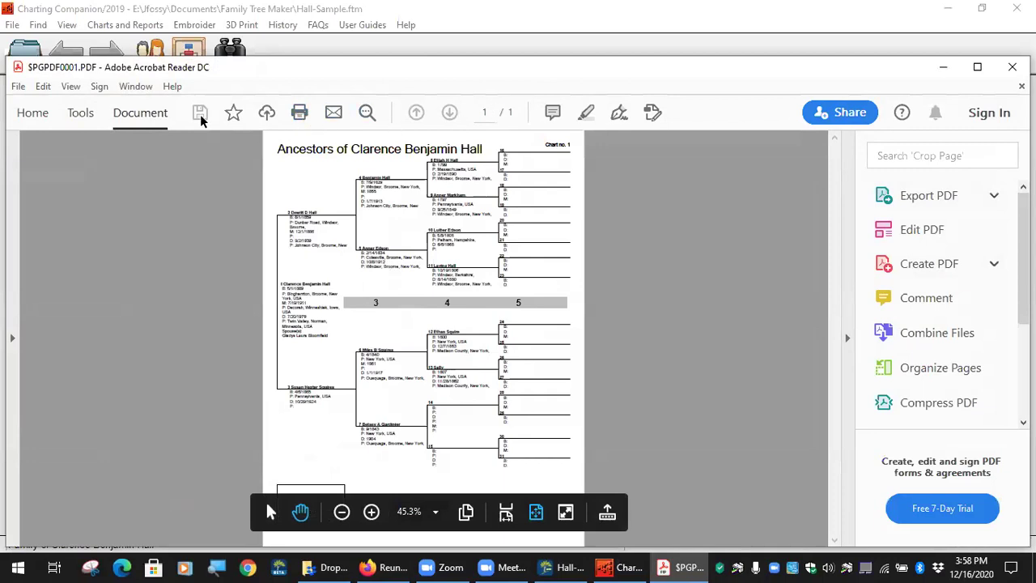
- Fit the Pedigree chart PDF to the window width and examine its ancestor entries and the generation number band
{"action": "left_click", "coordinate": [71, 86]}
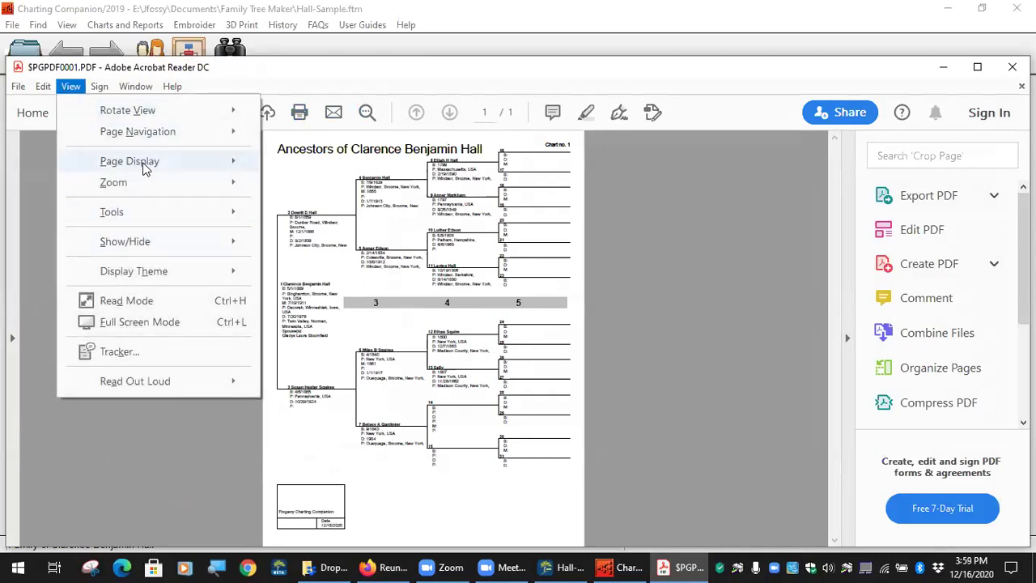
{"action": "mouse_move", "coordinate": [144, 166]}
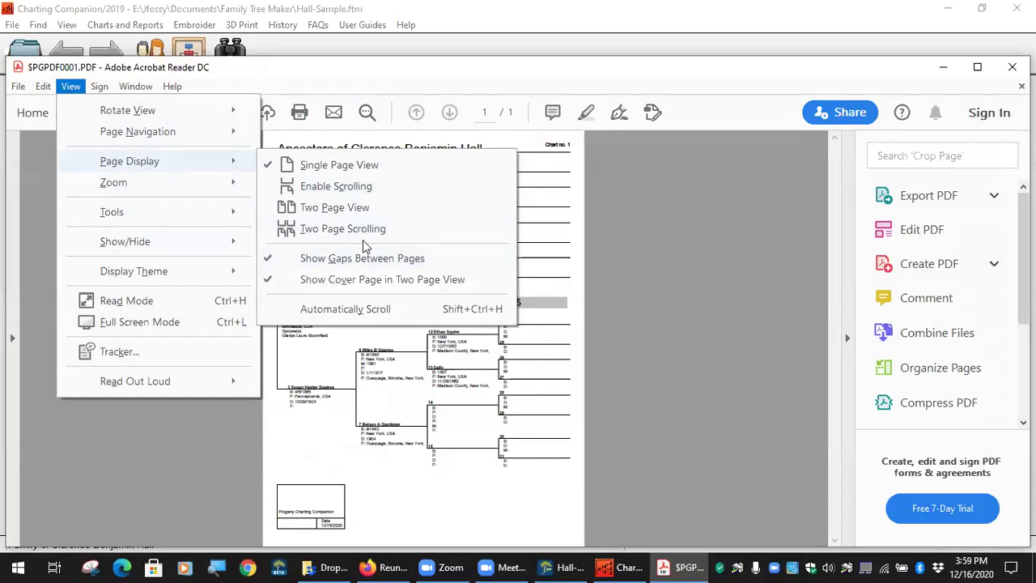
{"action": "mouse_move", "coordinate": [215, 185]}
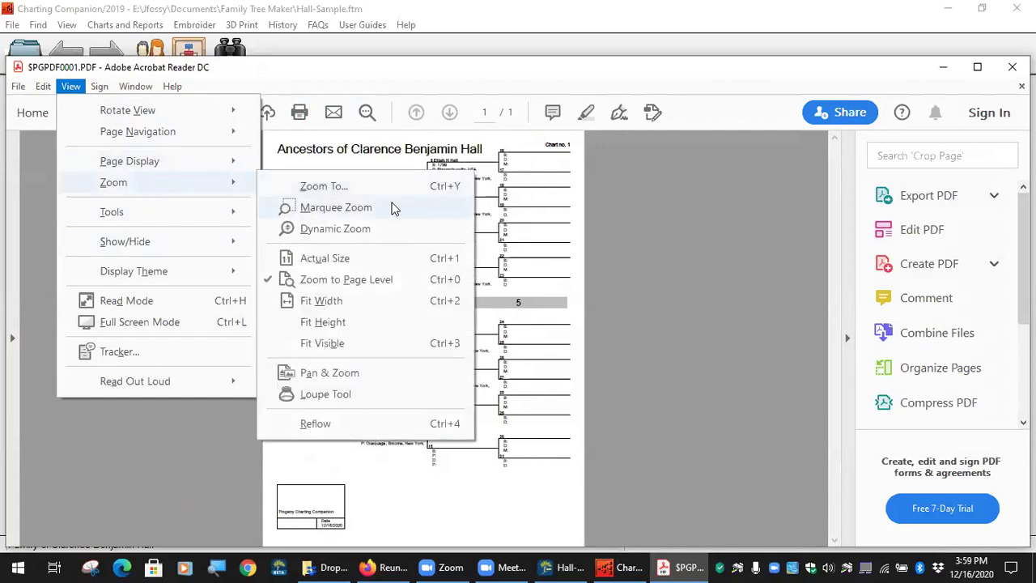
{"action": "left_click", "coordinate": [372, 306]}
{"action": "scroll", "coordinate": [384, 277], "scroll_direction": "down", "scroll_amount": 2}
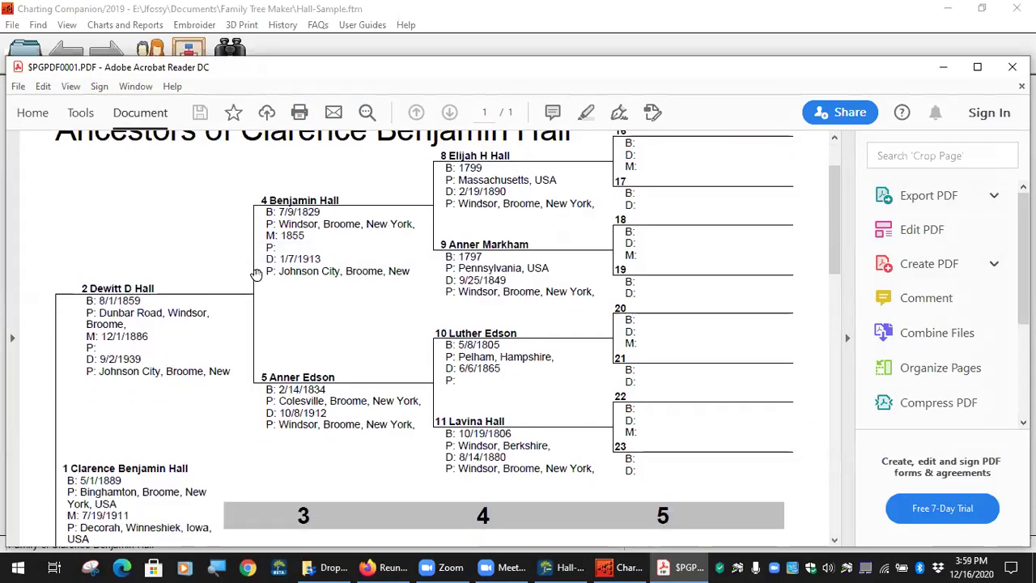
{"action": "scroll", "coordinate": [585, 321], "scroll_direction": "down", "scroll_amount": 10}
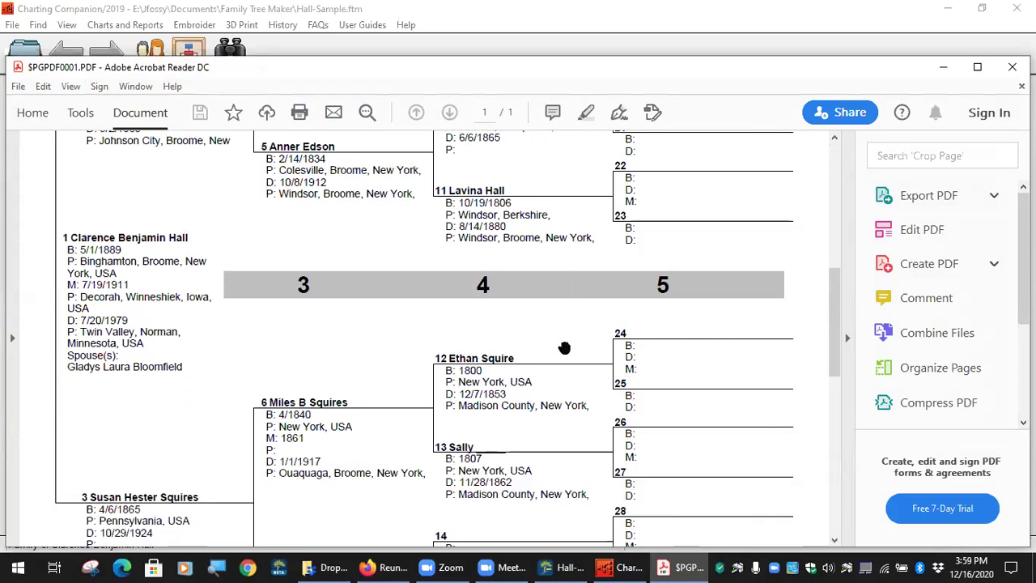
{"action": "scroll", "coordinate": [453, 364], "scroll_direction": "down", "scroll_amount": 2}
{"action": "scroll", "coordinate": [303, 203], "scroll_direction": "up", "scroll_amount": 1}
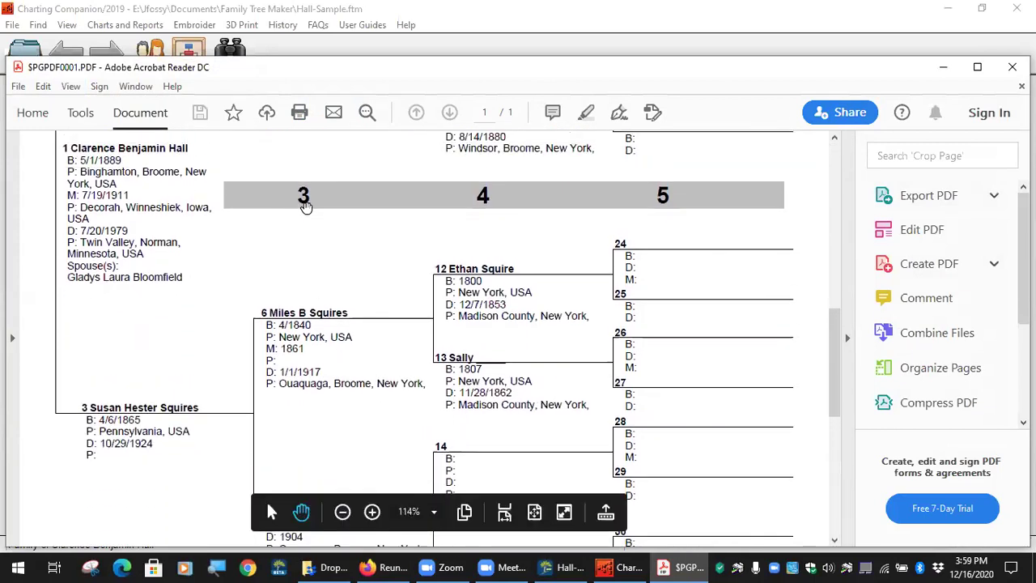
{"action": "scroll", "coordinate": [343, 237], "scroll_direction": "up", "scroll_amount": 3}
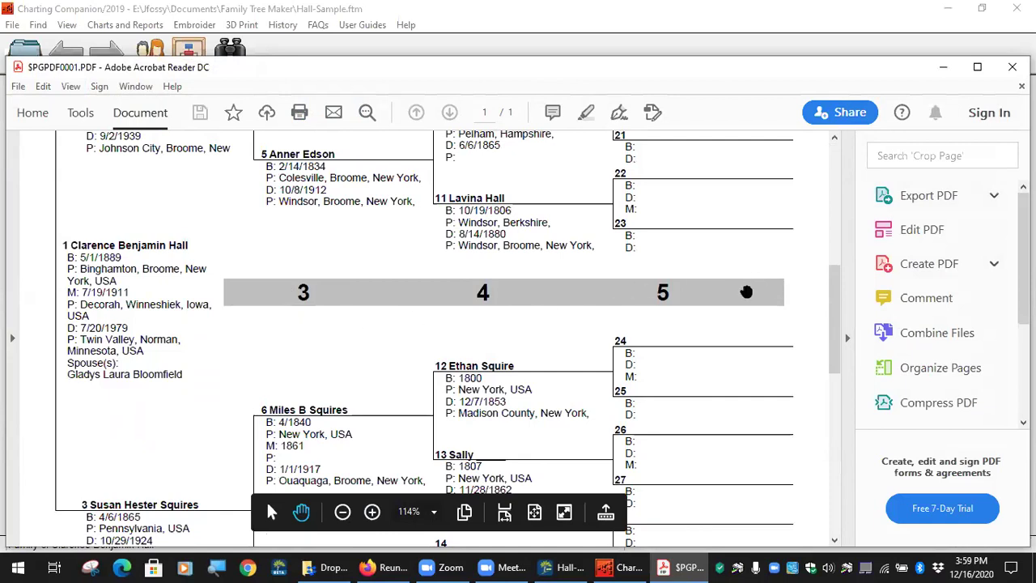
{"action": "scroll", "coordinate": [728, 282], "scroll_direction": "up", "scroll_amount": 6}
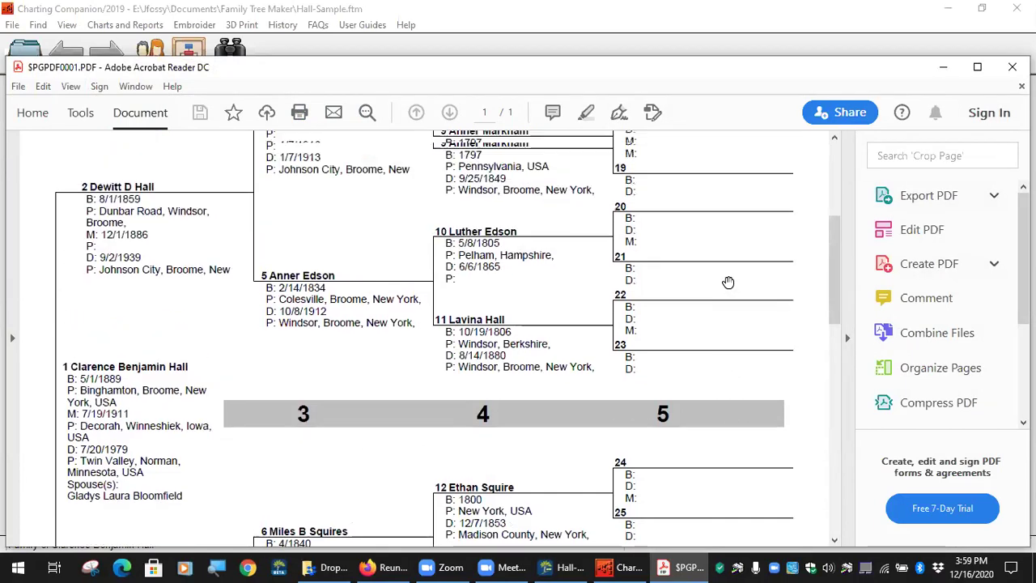
- Close the PDF and preview the Pedigree chart again with the global generation number turned off
{"action": "left_click", "coordinate": [1009, 69]}
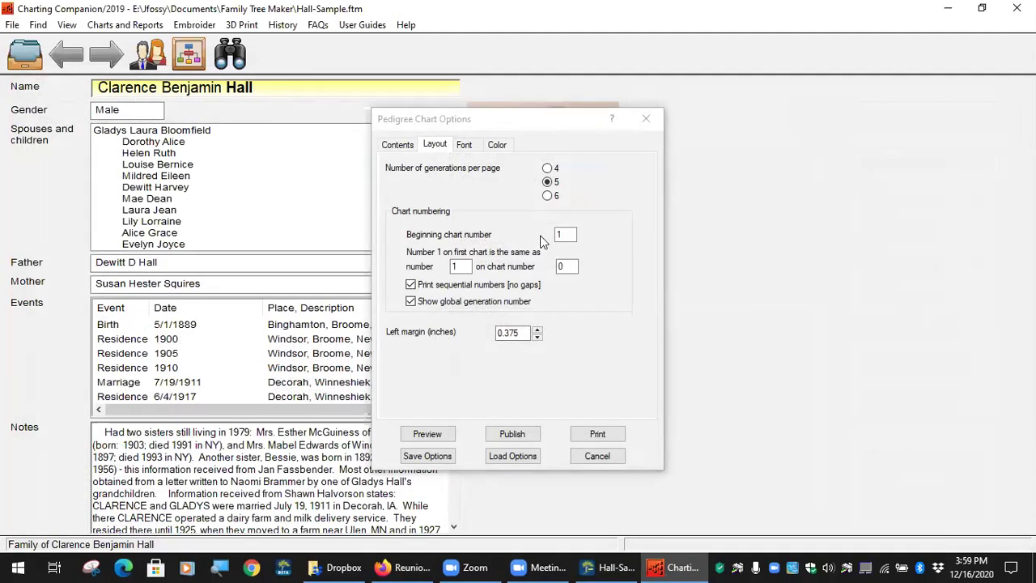
{"action": "left_click", "coordinate": [426, 433]}
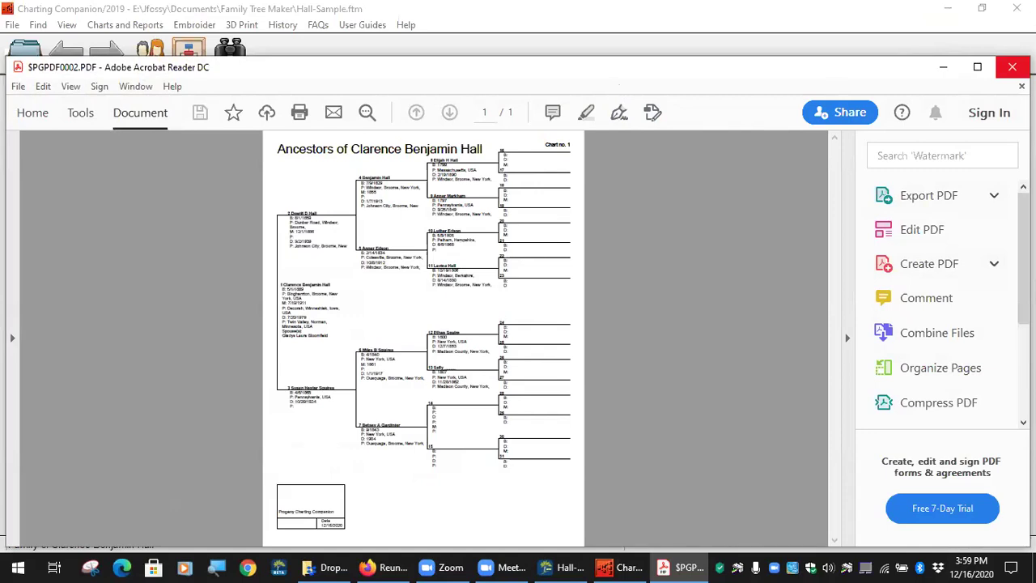
- Close the Pedigree chart PDF and its options, and preview an Ancestor Chart with the default options
{"action": "left_click", "coordinate": [1011, 67]}
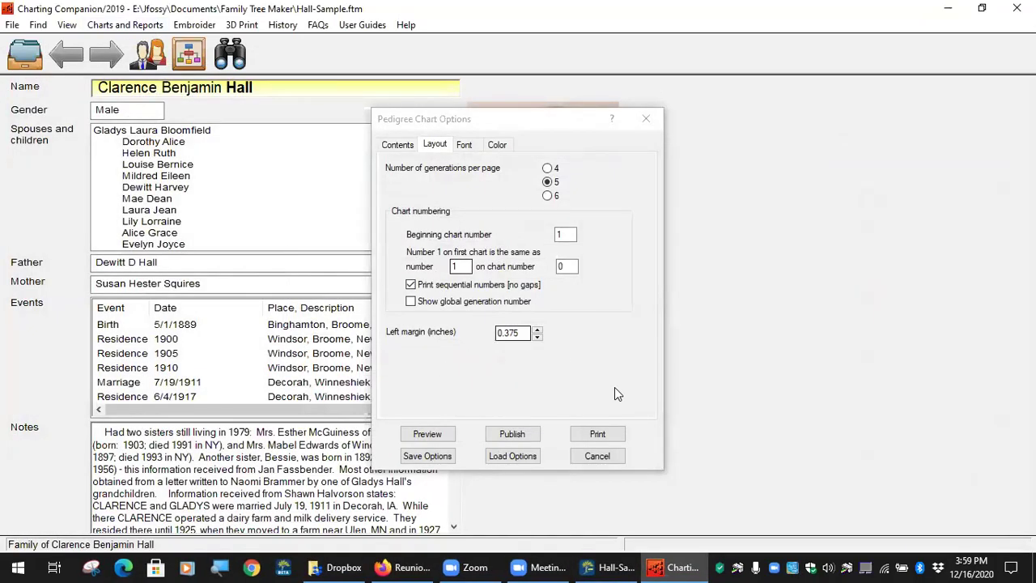
{"action": "left_click", "coordinate": [597, 455]}
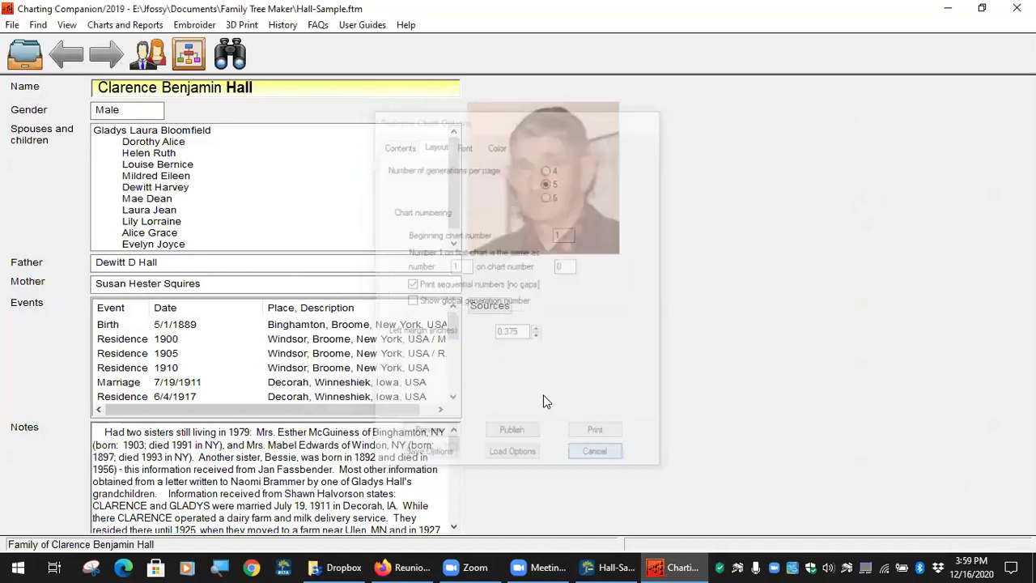
{"action": "left_click", "coordinate": [125, 24]}
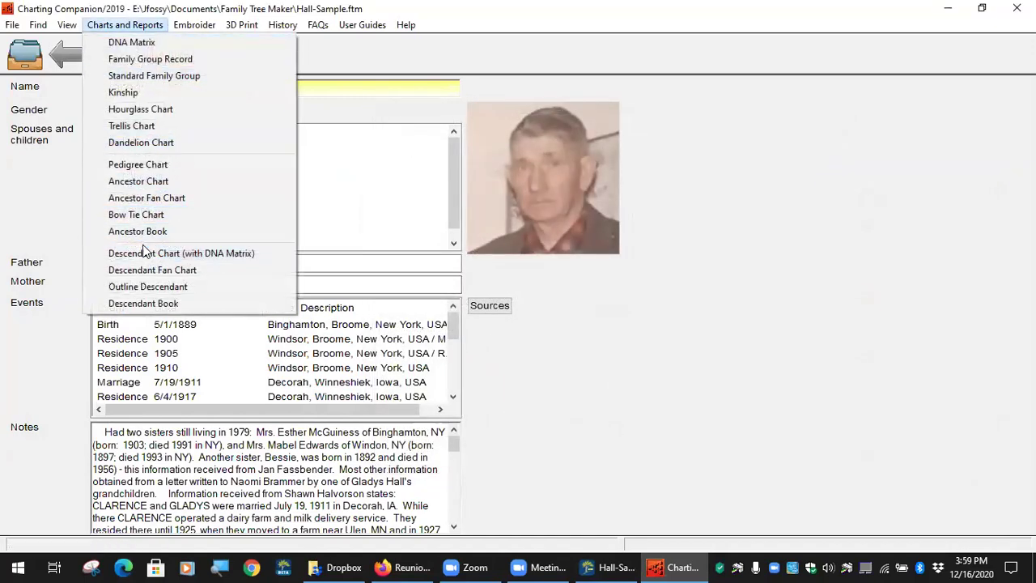
{"action": "left_click", "coordinate": [154, 185]}
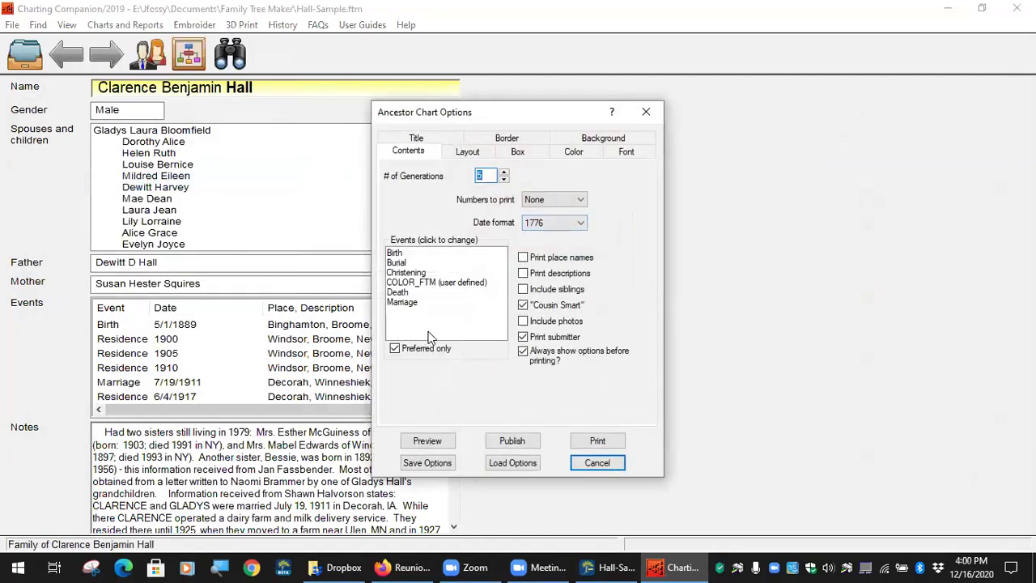
{"action": "left_click", "coordinate": [436, 441]}
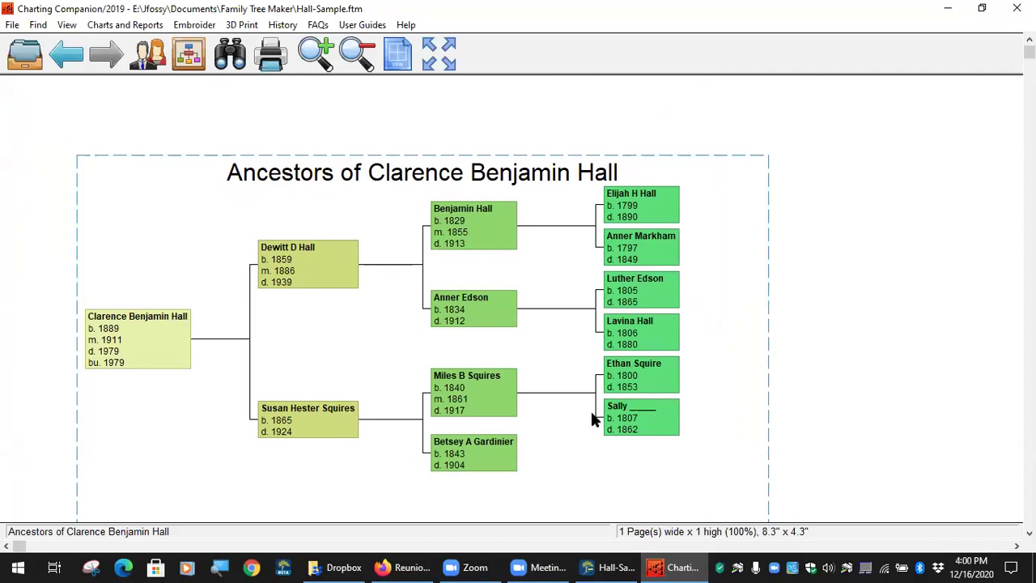
{"action": "left_click", "coordinate": [124, 25]}
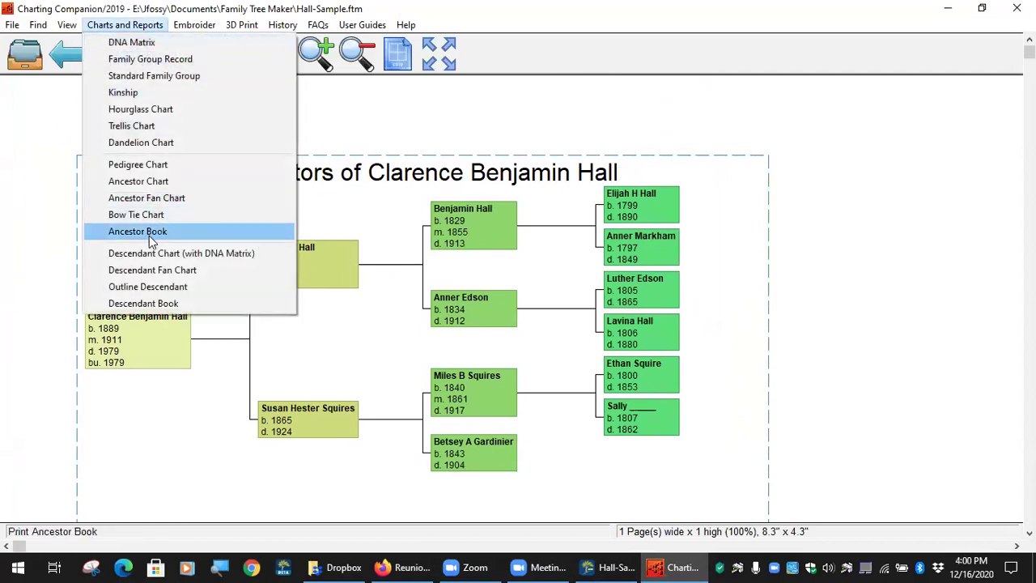
{"action": "left_click", "coordinate": [169, 180]}
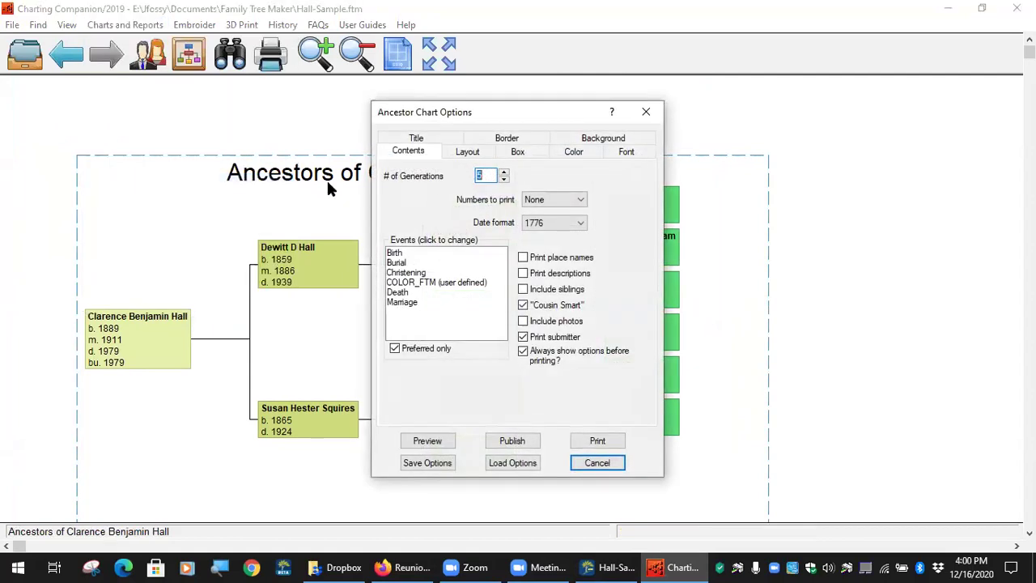
{"action": "left_click", "coordinate": [469, 149]}
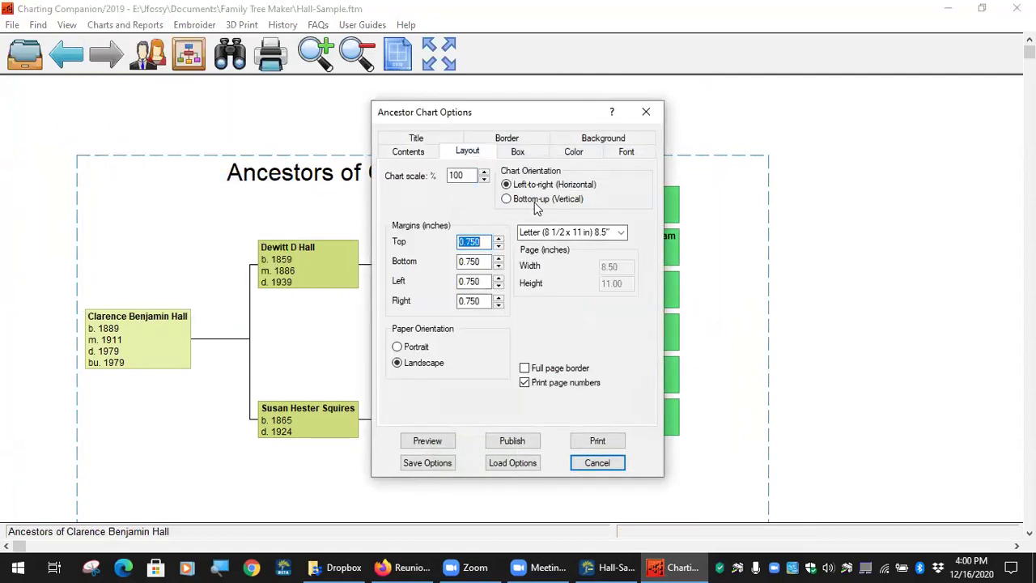
{"action": "left_click", "coordinate": [535, 203]}
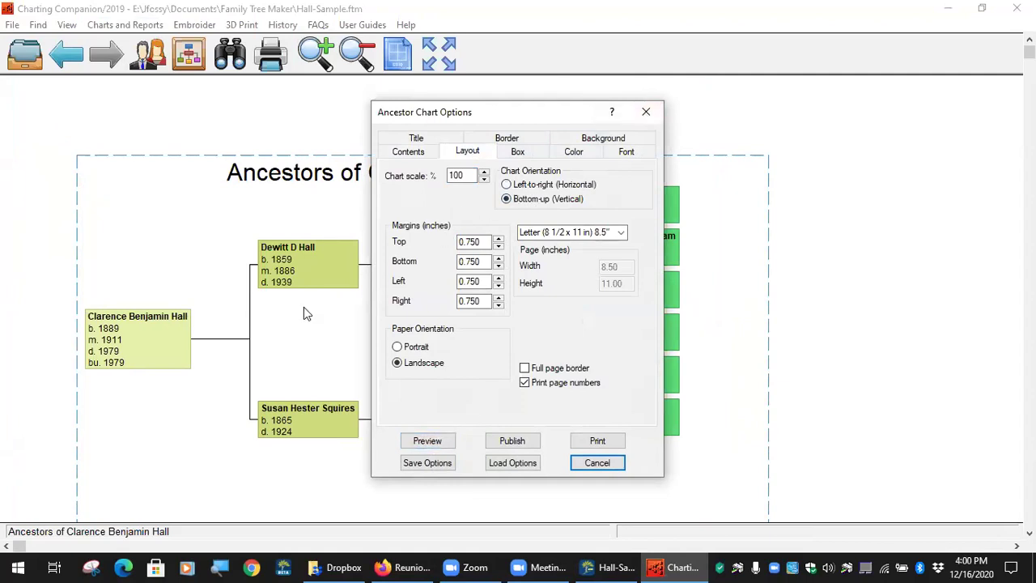
{"action": "left_click", "coordinate": [599, 463]}
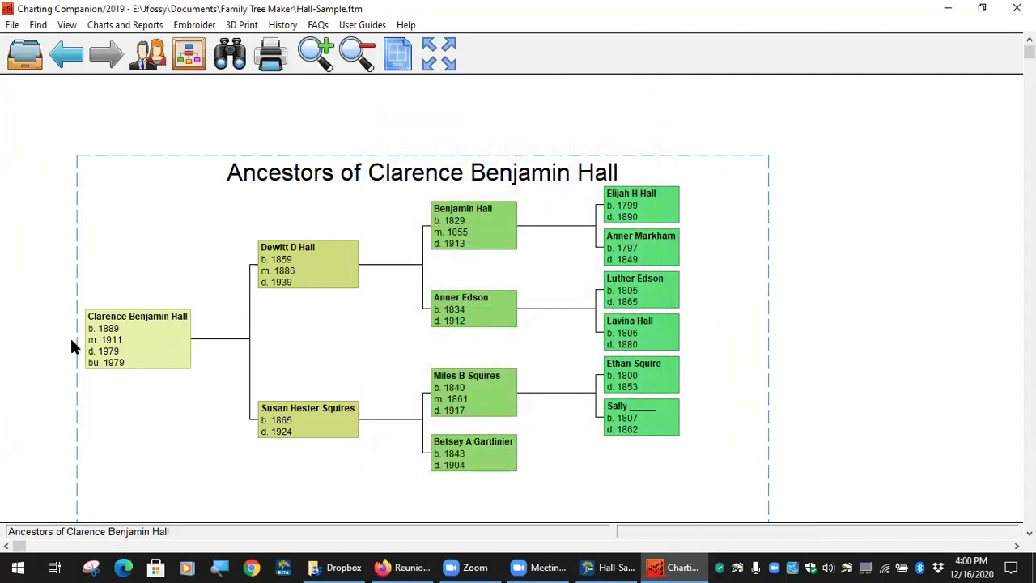
- Preview the Ancestor Chart with its chart orientation set to Bottom-up (Vertical)
{"action": "left_click", "coordinate": [109, 24]}
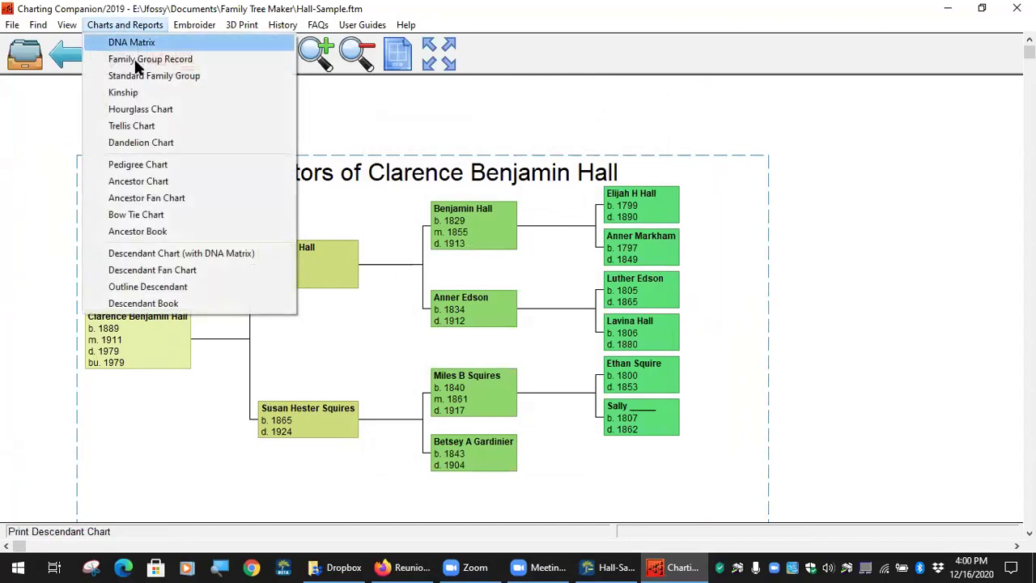
{"action": "left_click", "coordinate": [167, 179]}
{"action": "left_click", "coordinate": [467, 149]}
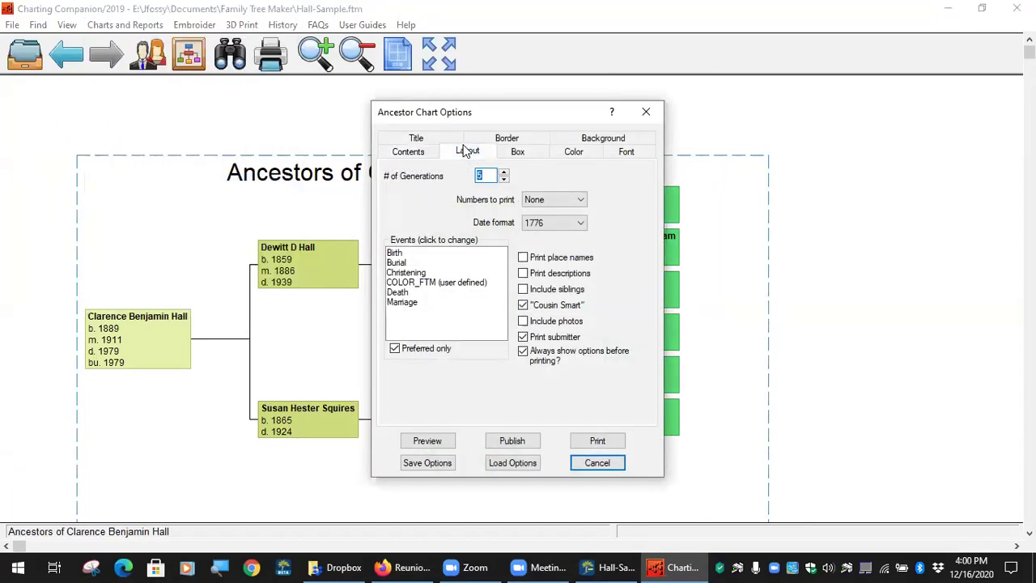
{"action": "left_click", "coordinate": [524, 199]}
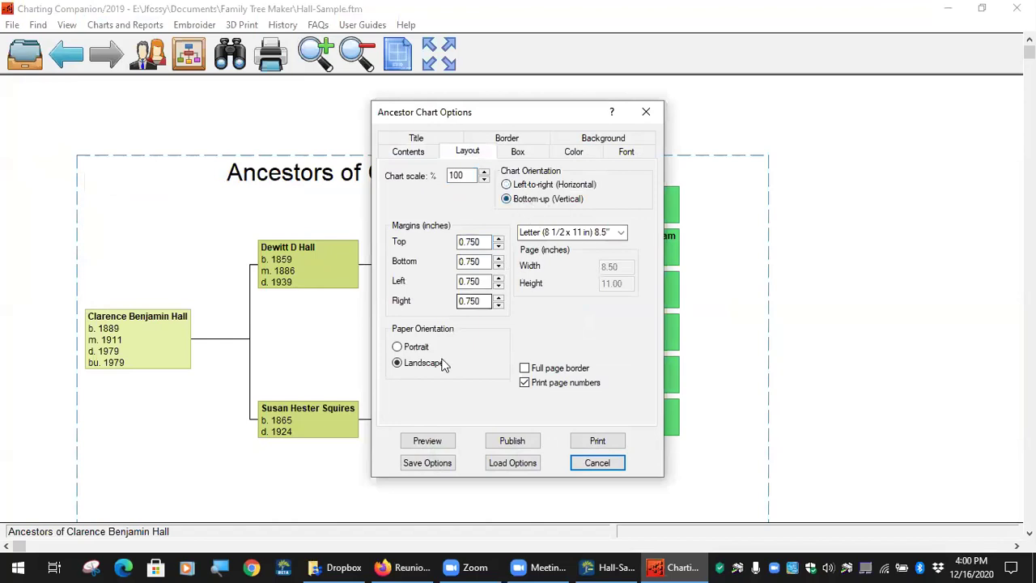
{"action": "left_click", "coordinate": [433, 440]}
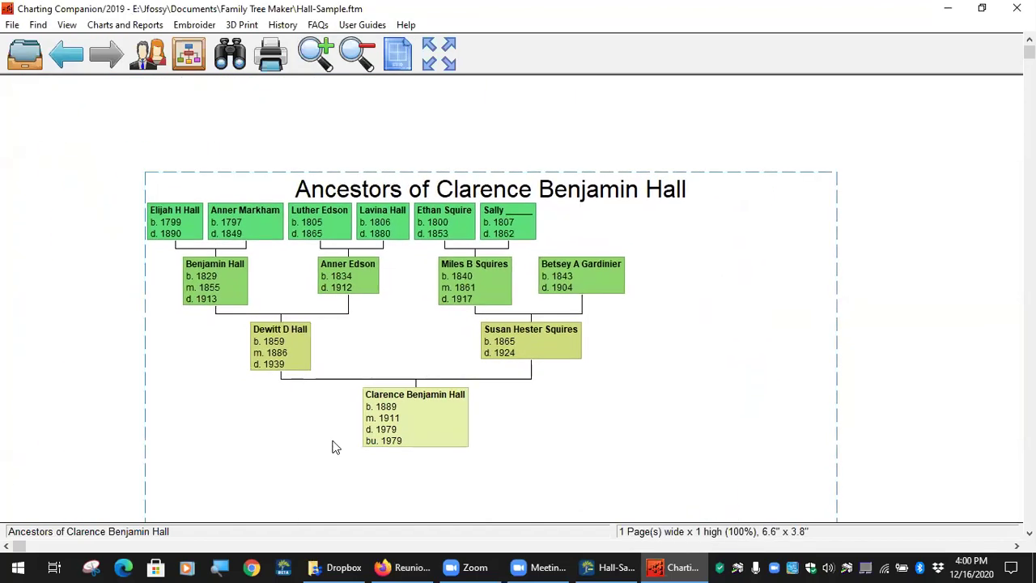
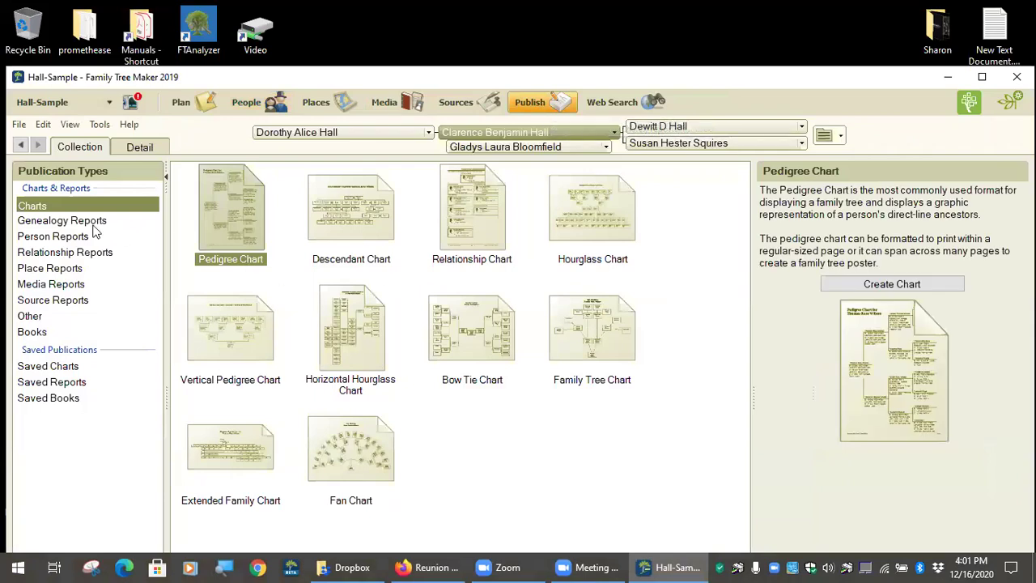
- Create a Descendant Chart in Family Tree Maker and bring the row of children's boxes into view
{"action": "left_click", "coordinate": [35, 204]}
{"action": "left_click", "coordinate": [387, 228]}
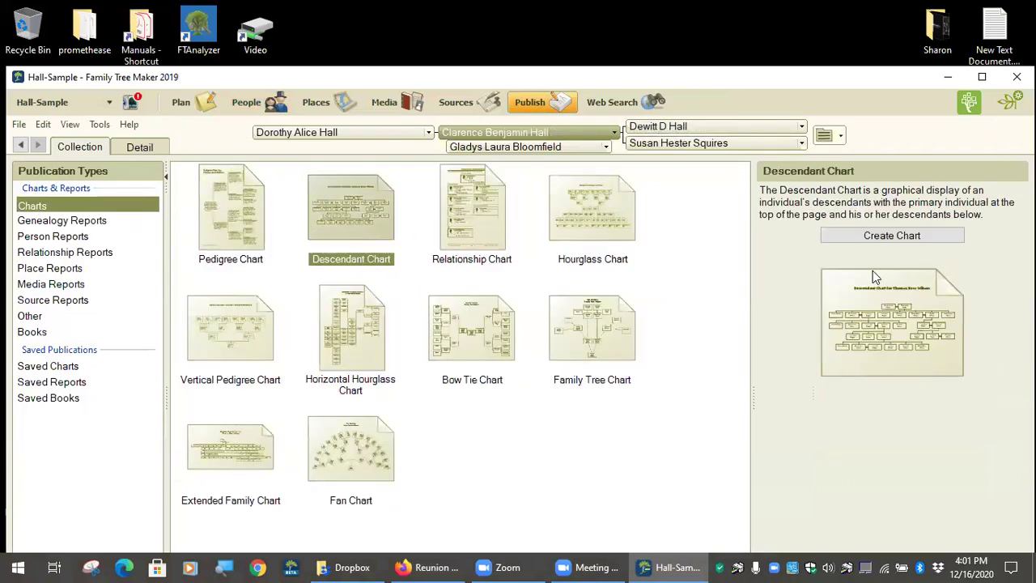
{"action": "left_click", "coordinate": [877, 240]}
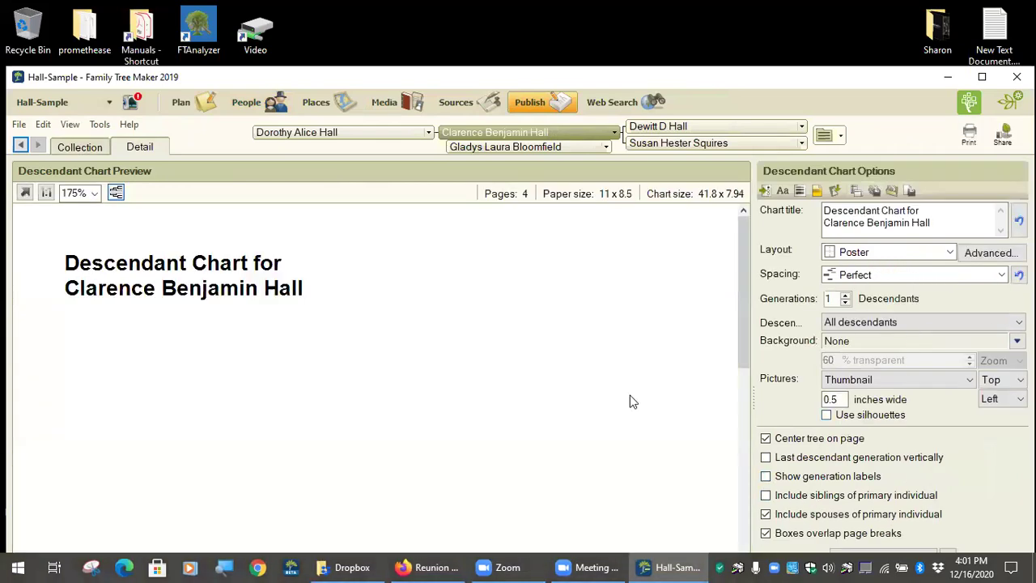
{"action": "left_click_drag", "start_coordinate": [742, 313], "coordinate": [743, 498]}
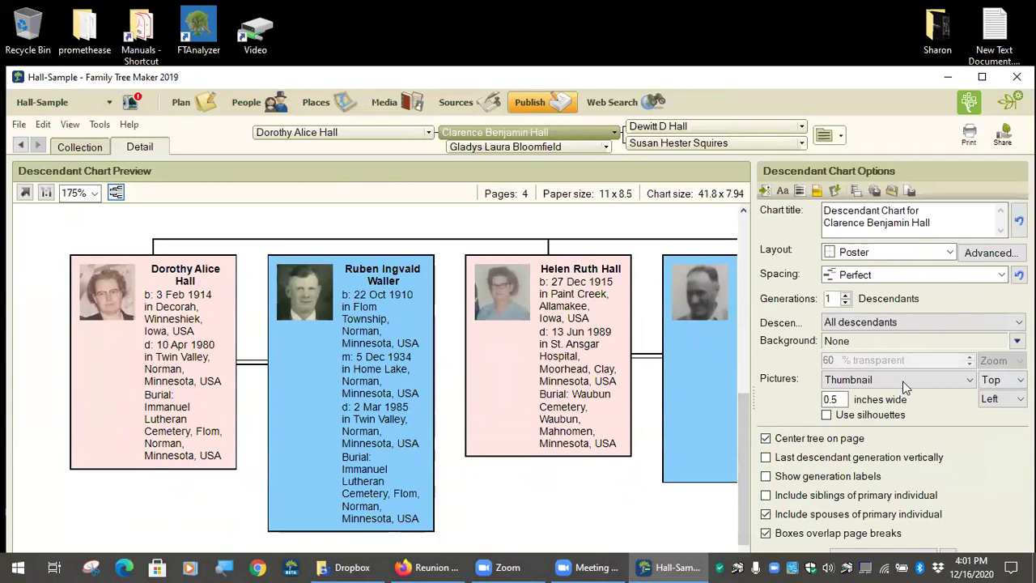
- Use Photo pictures 1 inch wide in the Descendant Chart and regenerate it
{"action": "left_click", "coordinate": [969, 380]}
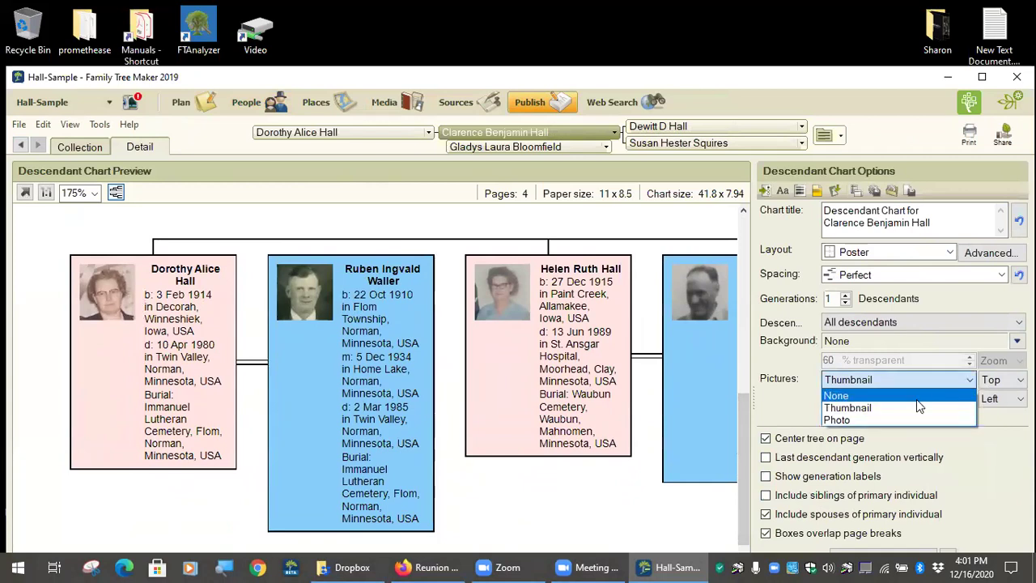
{"action": "left_click", "coordinate": [903, 420]}
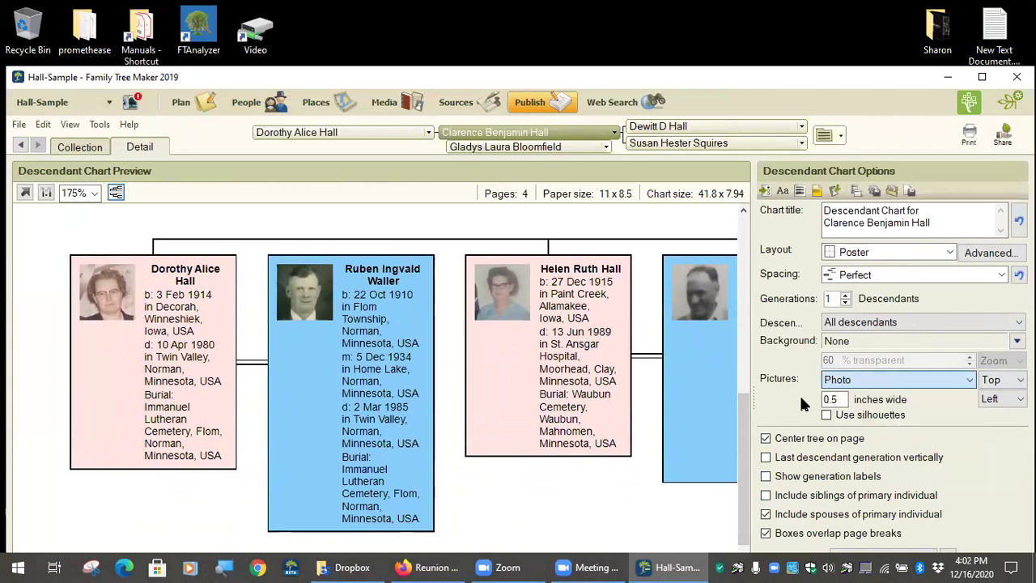
{"action": "key", "text": "Tab"}
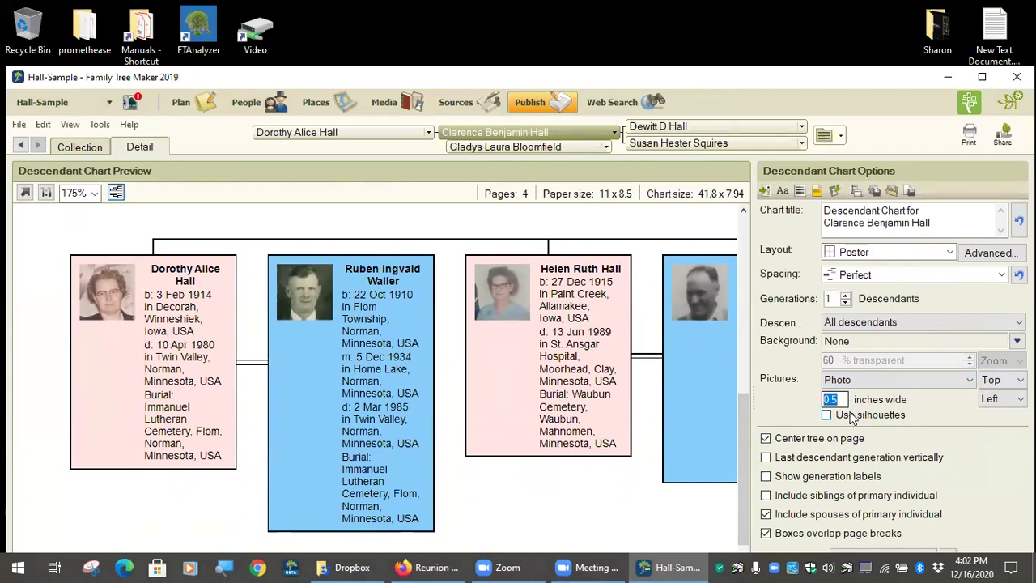
{"action": "type", "text": "1"}
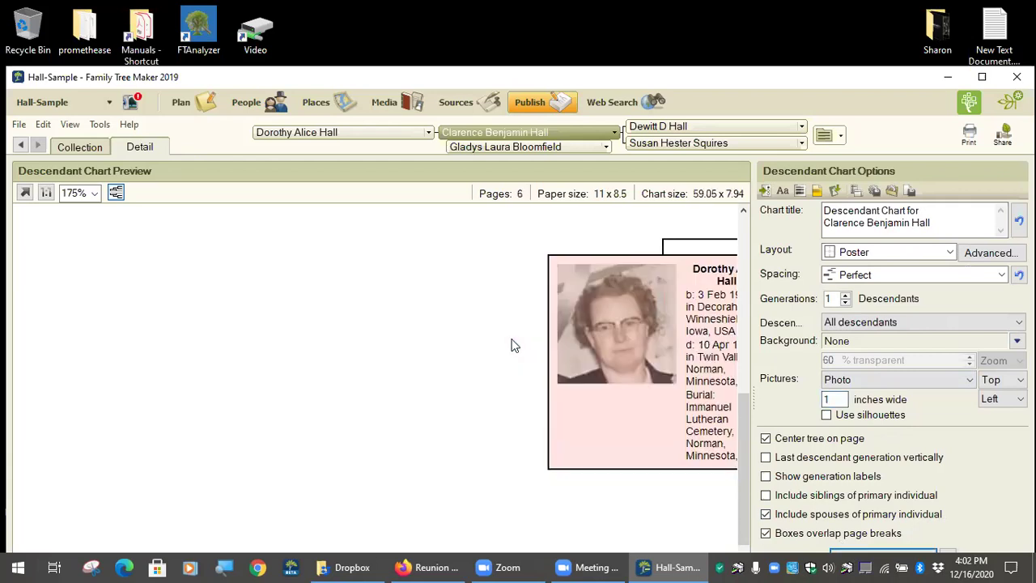
- Maximize the Family Tree Maker window and examine the picture quality in the boxes across the Descendant Chart
{"action": "mouse_move", "coordinate": [741, 421]}
{"action": "left_mouse_down"}
{"action": "mouse_move", "coordinate": [741, 354]}
{"action": "mouse_move", "coordinate": [740, 413]}
{"action": "left_mouse_up"}
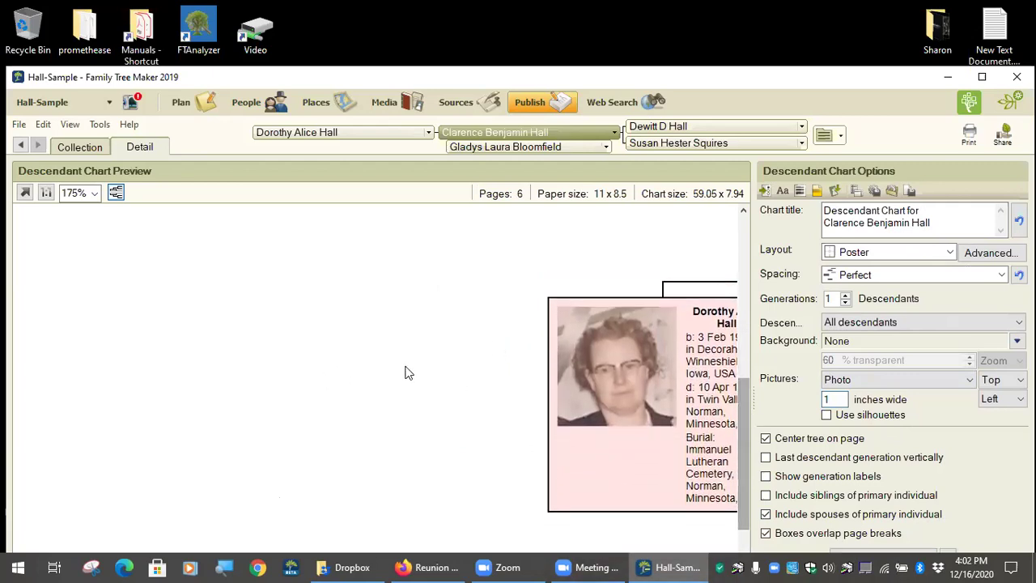
{"action": "double_click", "coordinate": [874, 78]}
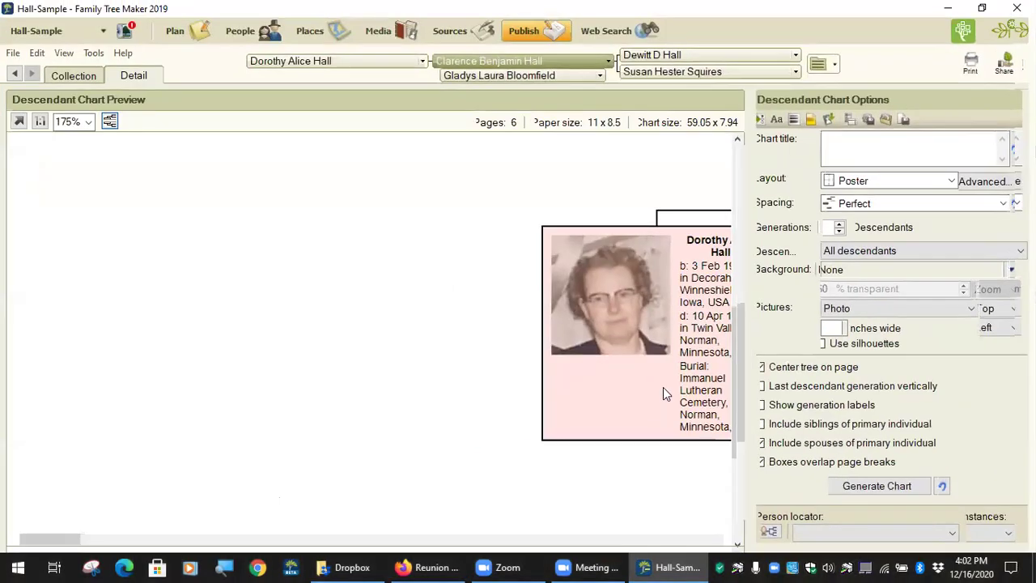
{"action": "left_click_drag", "start_coordinate": [61, 539], "coordinate": [163, 540]}
{"action": "left_click_drag", "start_coordinate": [740, 374], "coordinate": [778, 344]}
{"action": "left_click_drag", "start_coordinate": [182, 543], "coordinate": [419, 548]}
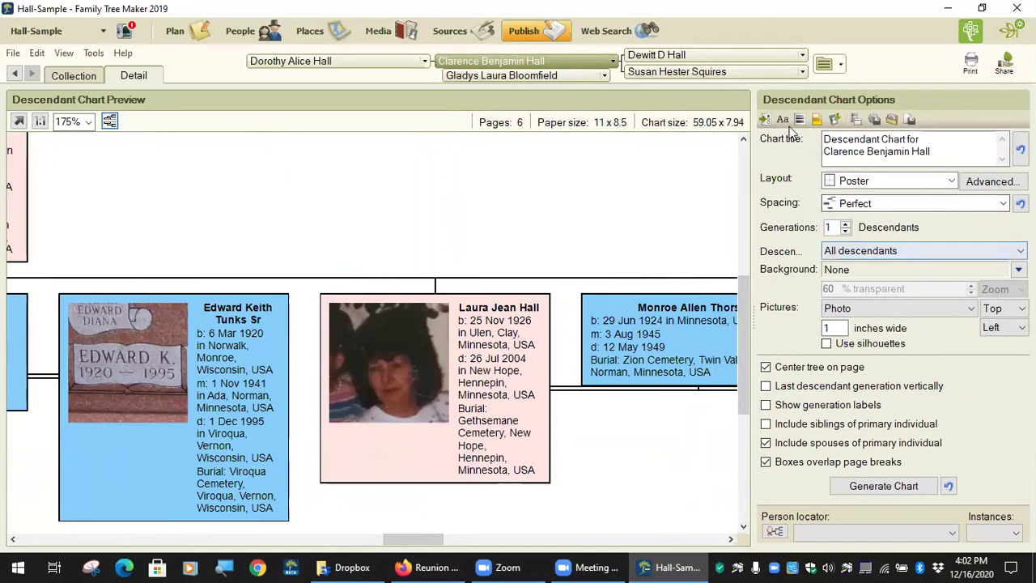
- Exclude the place from the Birth fact in the Descendant Chart's included items
{"action": "left_click", "coordinate": [764, 119]}
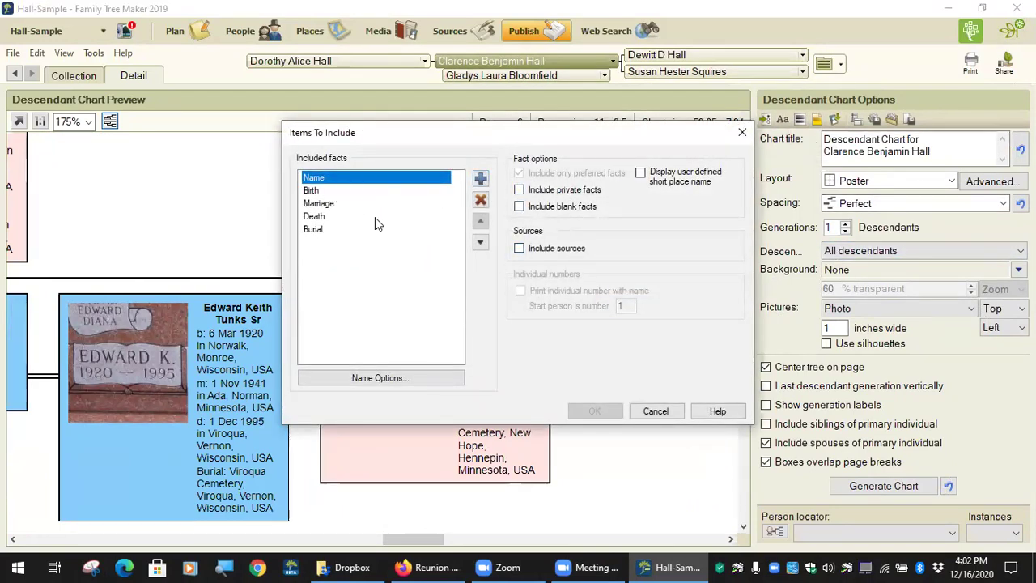
{"action": "left_click", "coordinate": [313, 191]}
{"action": "left_click", "coordinate": [397, 375]}
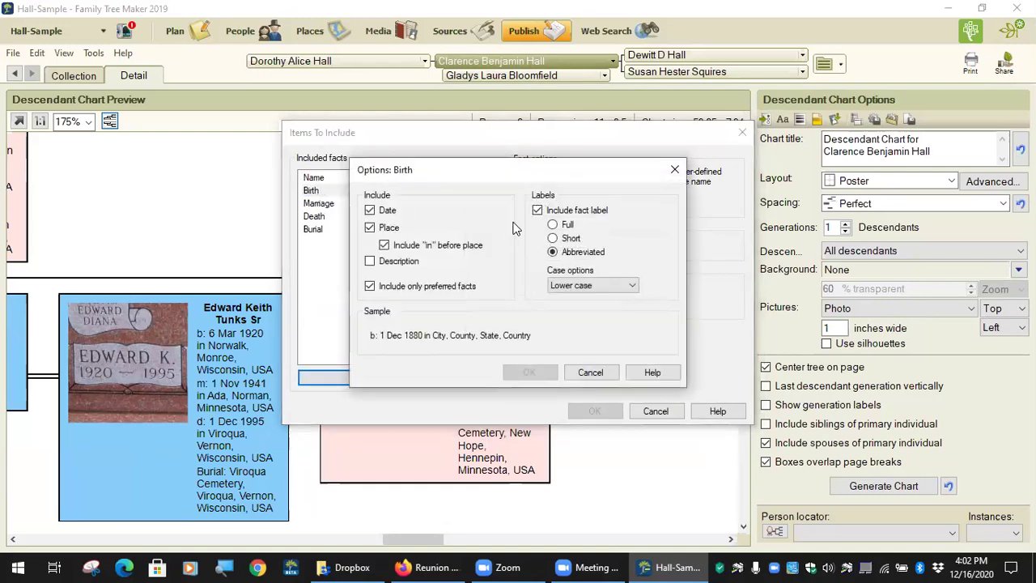
{"action": "left_click", "coordinate": [387, 229]}
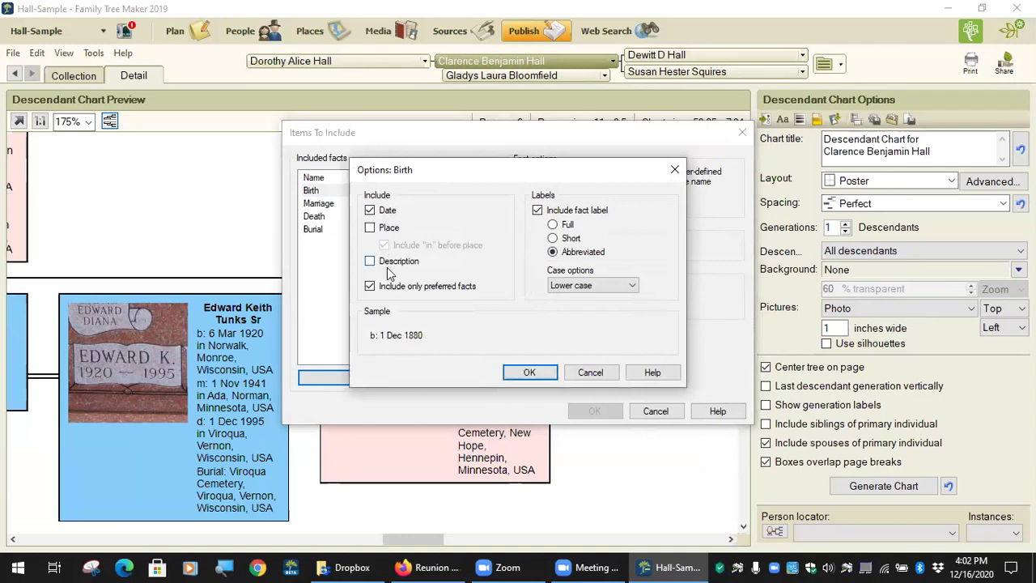
{"action": "left_click", "coordinate": [528, 373]}
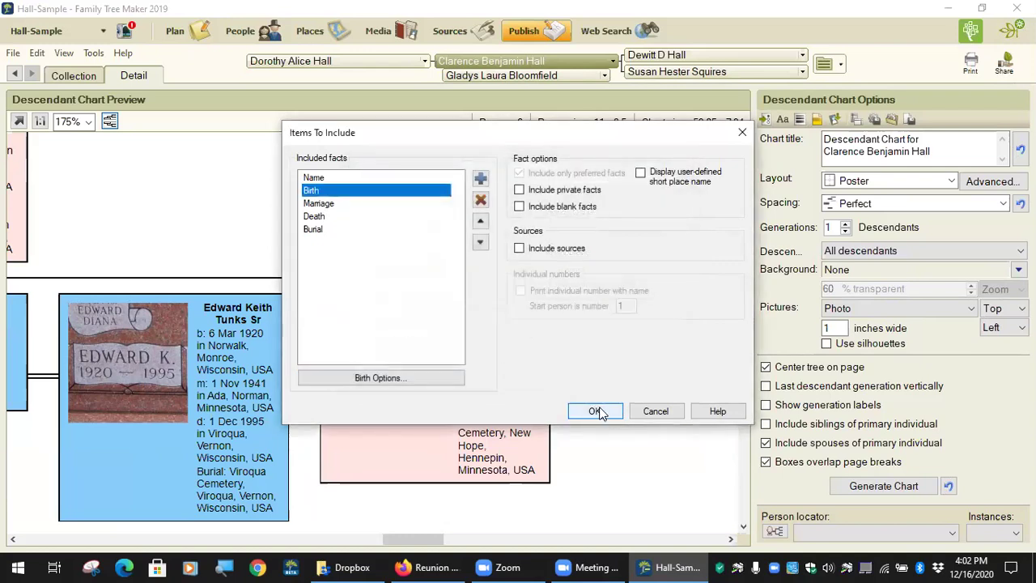
- Exclude the place from the Marriage fact in the chart's included items
{"action": "left_click", "coordinate": [328, 203]}
{"action": "left_click", "coordinate": [410, 377]}
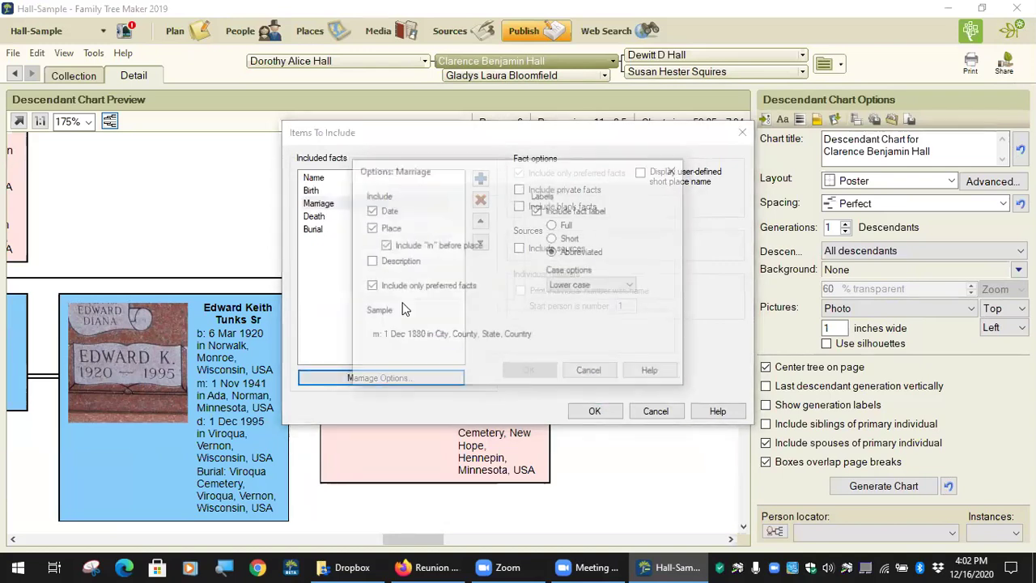
{"action": "left_click", "coordinate": [371, 228]}
{"action": "left_click", "coordinate": [528, 380]}
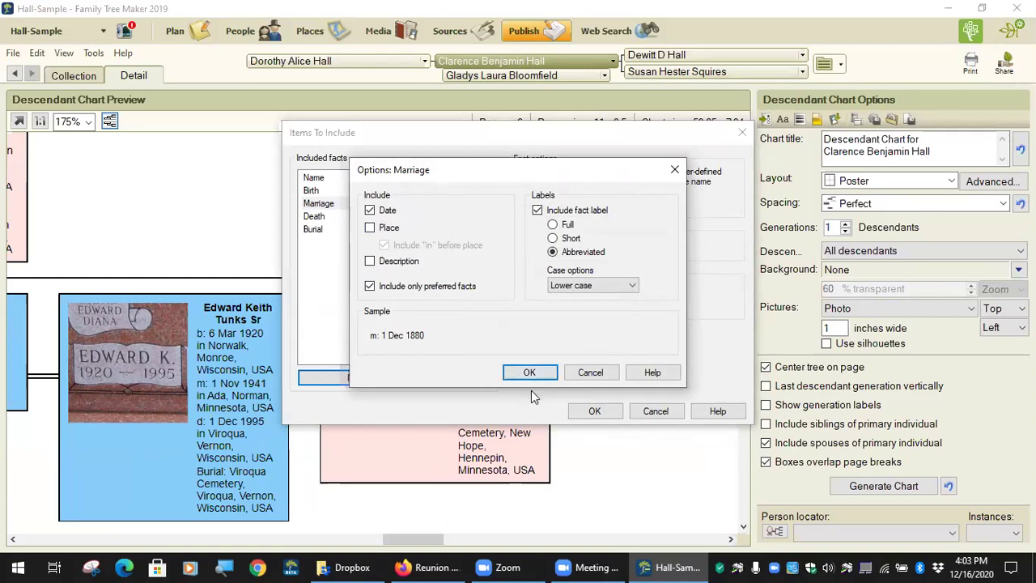
{"action": "left_click", "coordinate": [528, 373]}
- Exclude the place from the Death fact in the chart's included items
{"action": "left_click", "coordinate": [338, 216]}
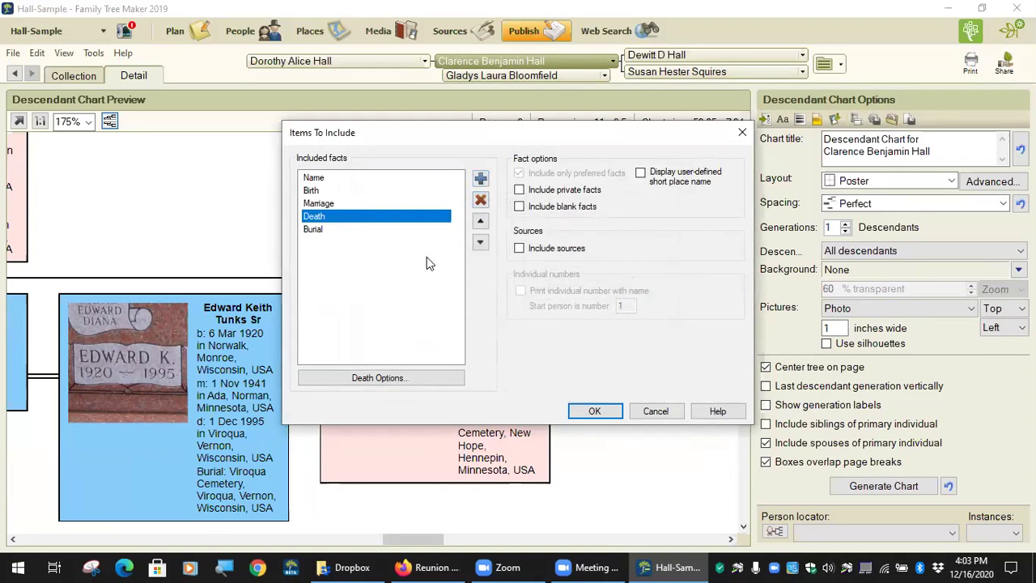
{"action": "left_click", "coordinate": [373, 378]}
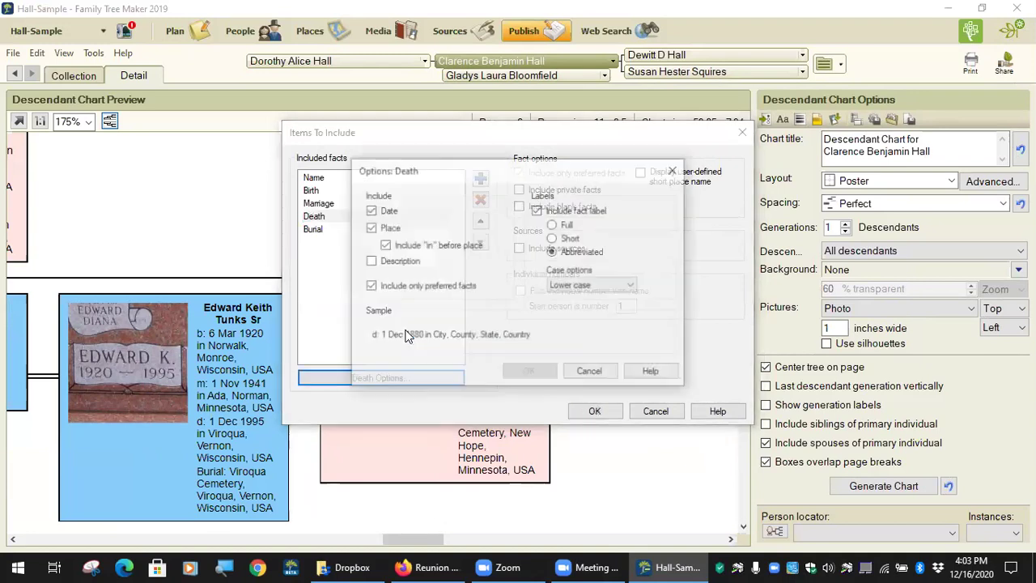
{"action": "left_click", "coordinate": [370, 228]}
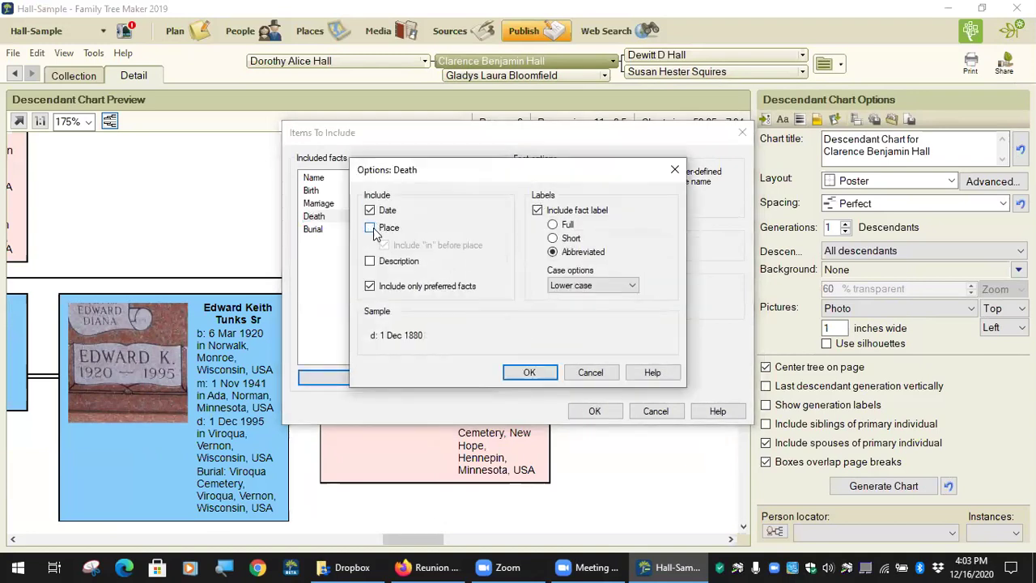
{"action": "left_click", "coordinate": [516, 373]}
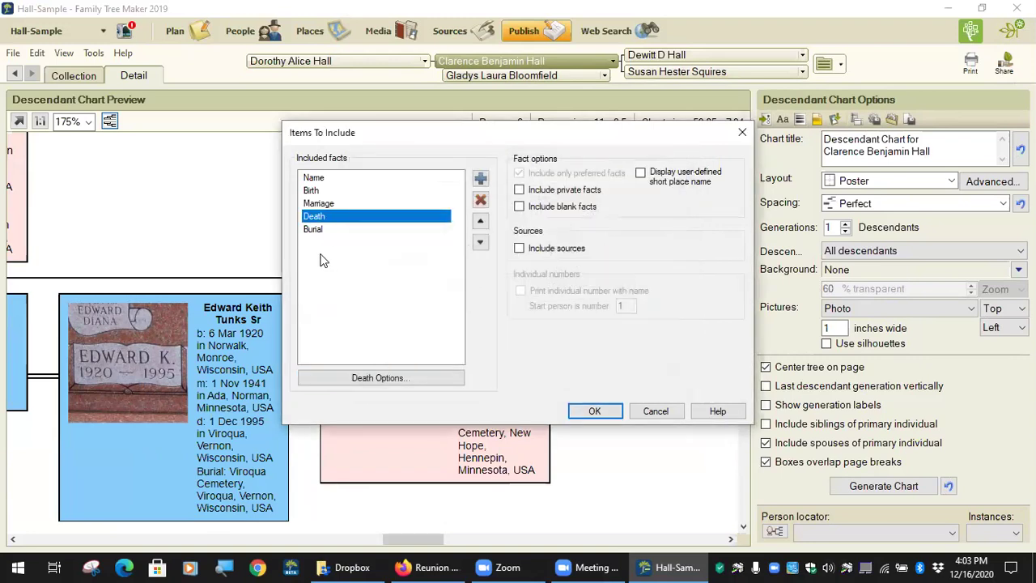
- Apply the edited included-facts settings to the Descendant Chart
{"action": "left_click", "coordinate": [324, 230]}
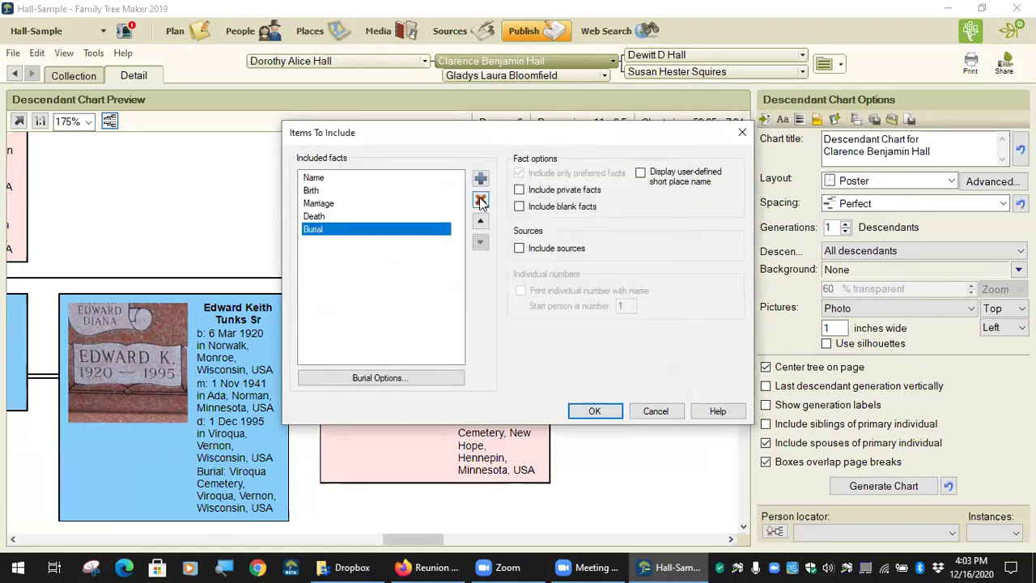
{"action": "left_click", "coordinate": [595, 411]}
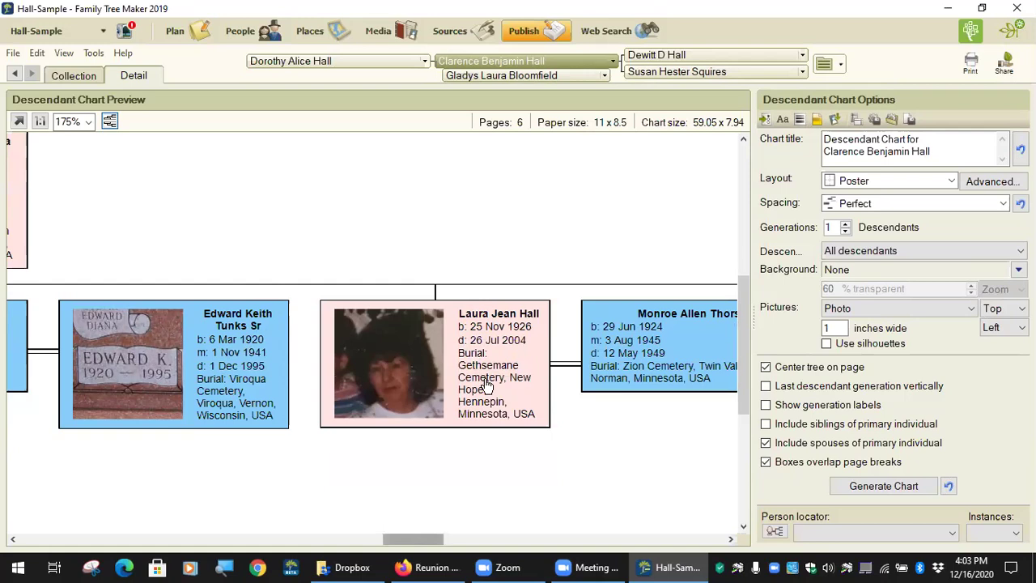
- Export the tree to the Charting Companion plugin and bring up its Descendant Chart options
{"action": "left_click", "coordinate": [93, 52]}
{"action": "mouse_move", "coordinate": [185, 235]}
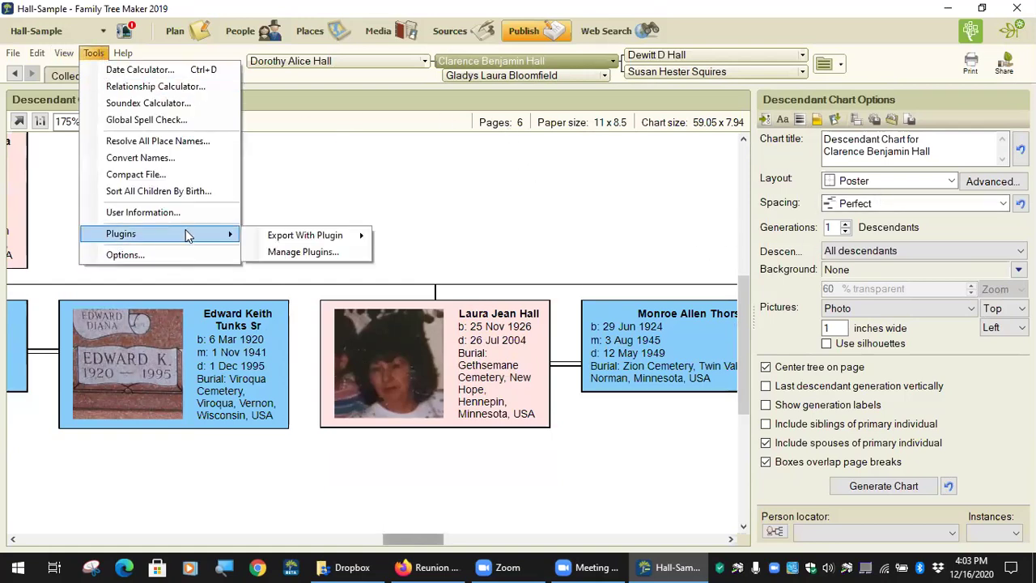
{"action": "mouse_move", "coordinate": [330, 234]}
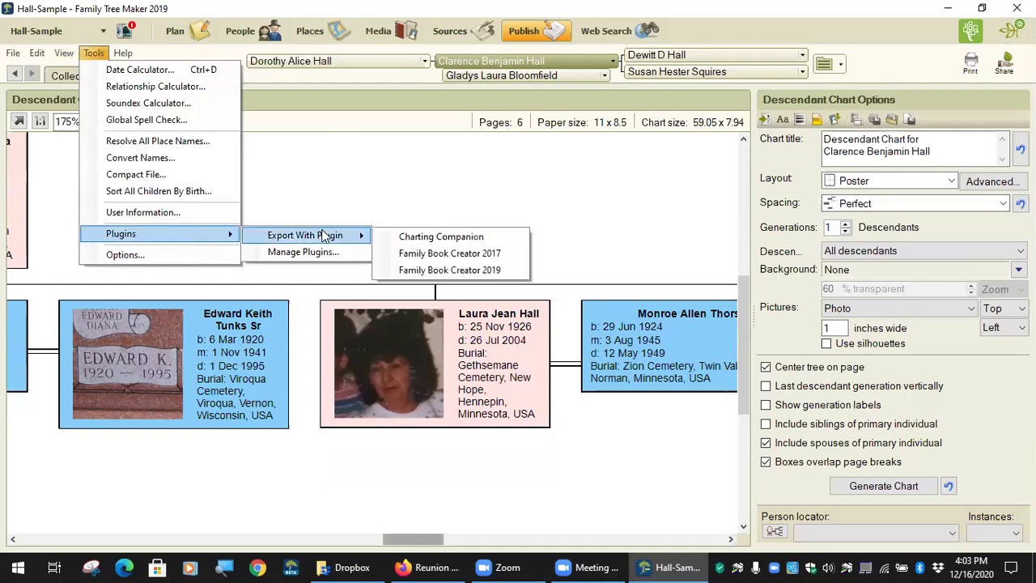
{"action": "left_click", "coordinate": [491, 238]}
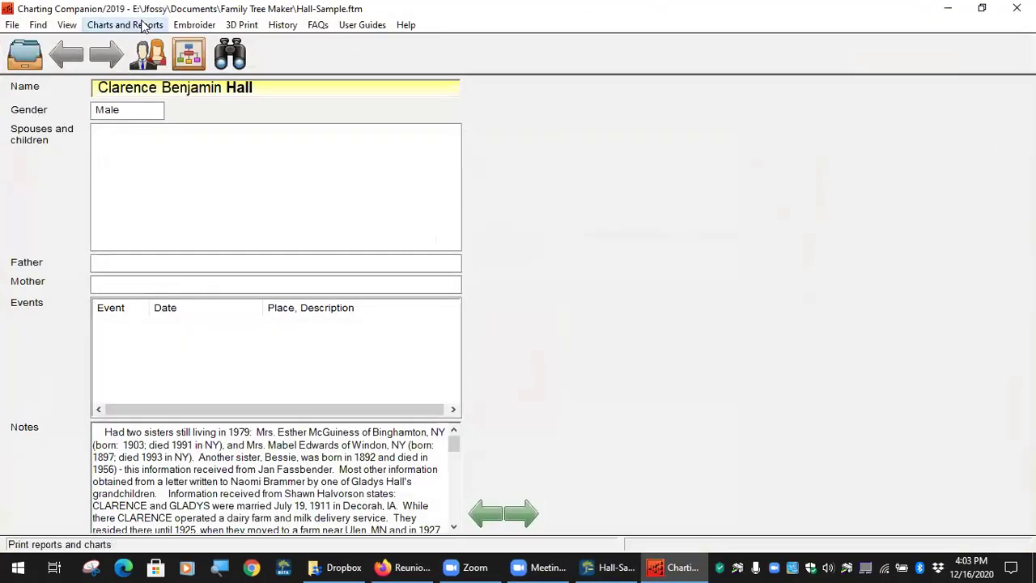
{"action": "left_click", "coordinate": [125, 25]}
{"action": "left_click", "coordinate": [181, 252]}
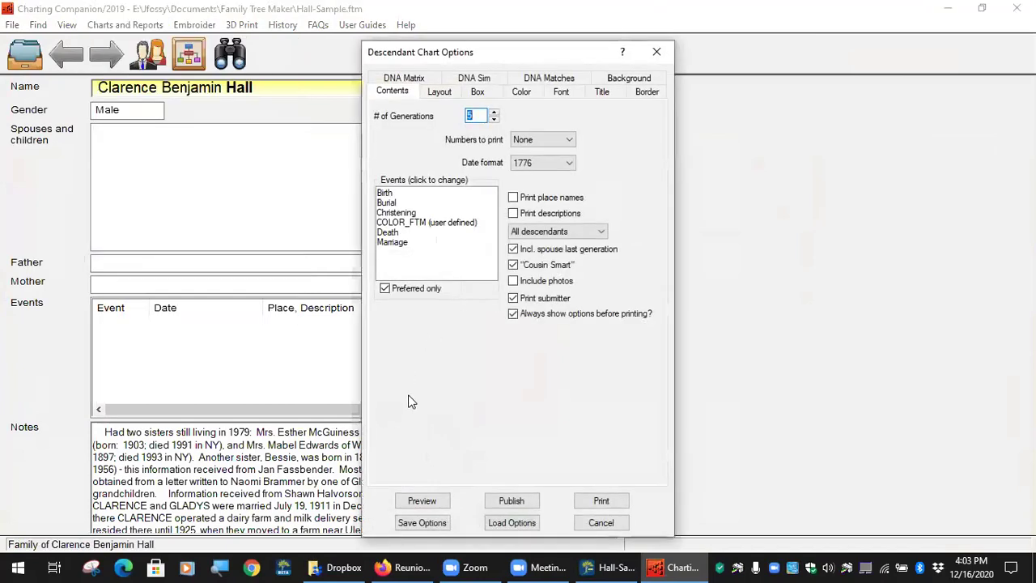
- Exclude the Christening and COLOR_FTM (user defined) events from the Descendant Chart's event types
{"action": "left_click", "coordinate": [394, 216]}
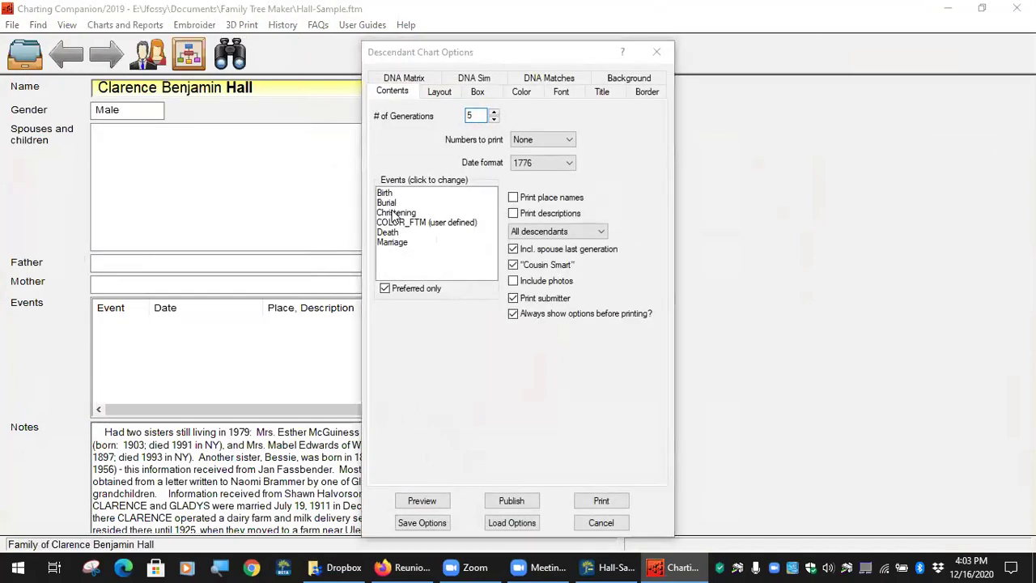
{"action": "left_click", "coordinate": [561, 245]}
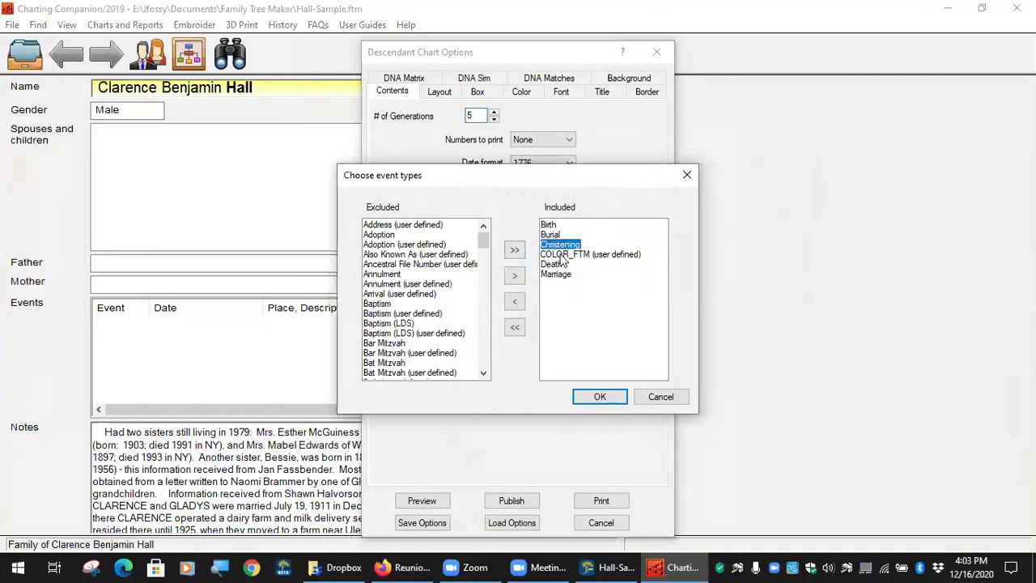
{"action": "left_click", "coordinate": [515, 301]}
{"action": "left_click", "coordinate": [585, 245]}
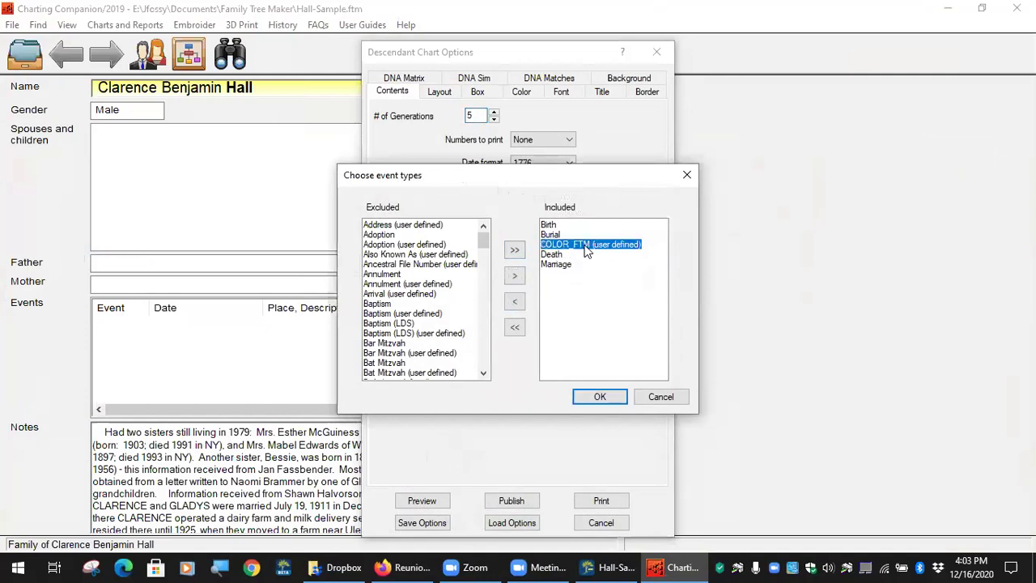
{"action": "left_click", "coordinate": [514, 301]}
{"action": "left_click", "coordinate": [600, 396]}
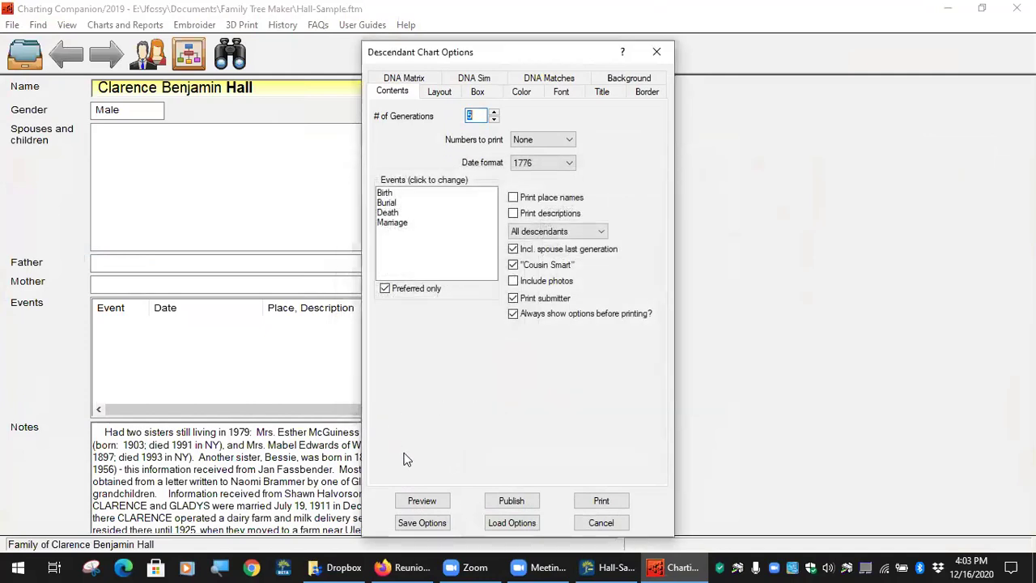
- Include photos in the Descendant Chart and preview it
{"action": "left_click", "coordinate": [422, 498]}
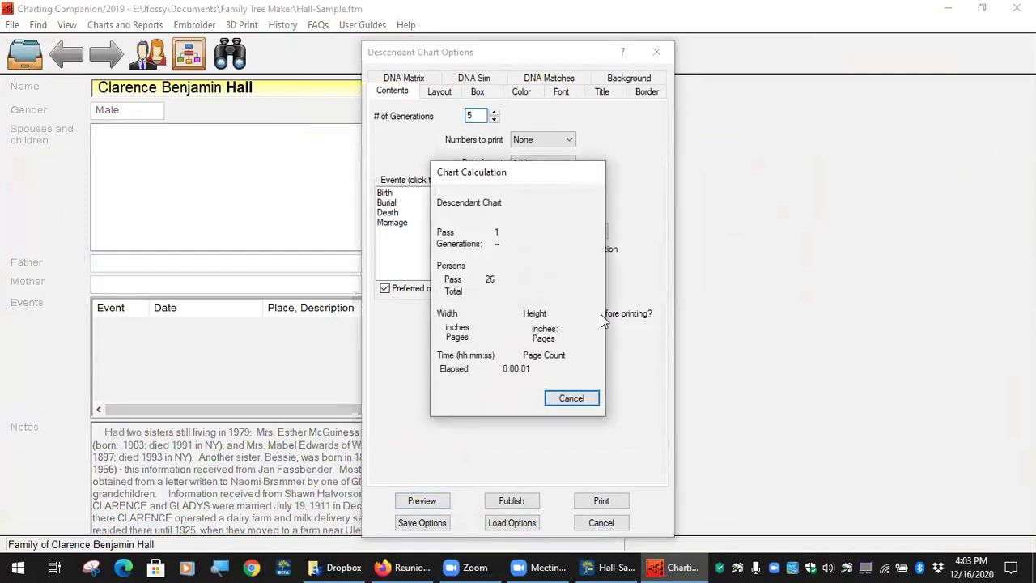
{"action": "key", "text": "Escape"}
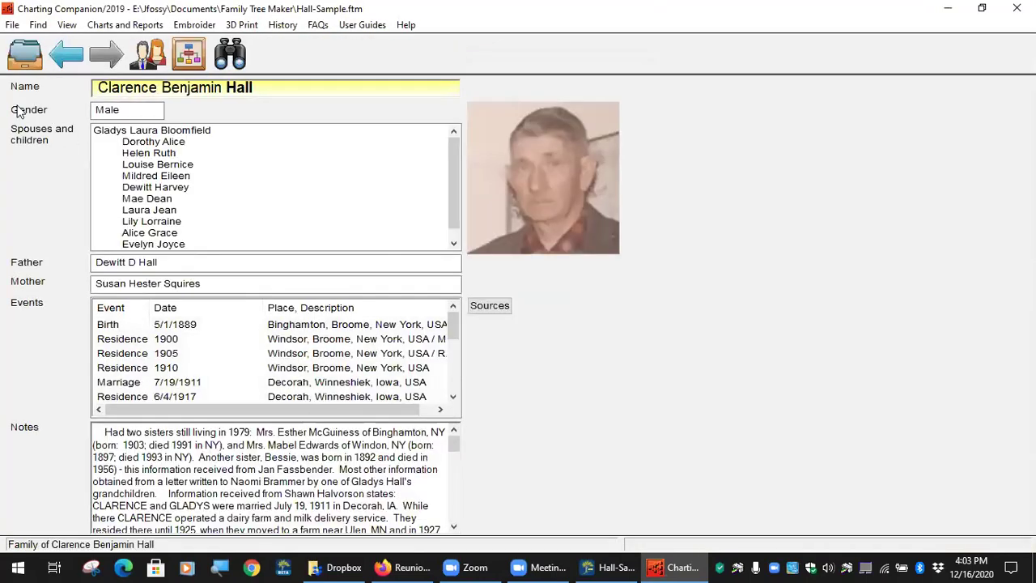
{"action": "left_click", "coordinate": [113, 25]}
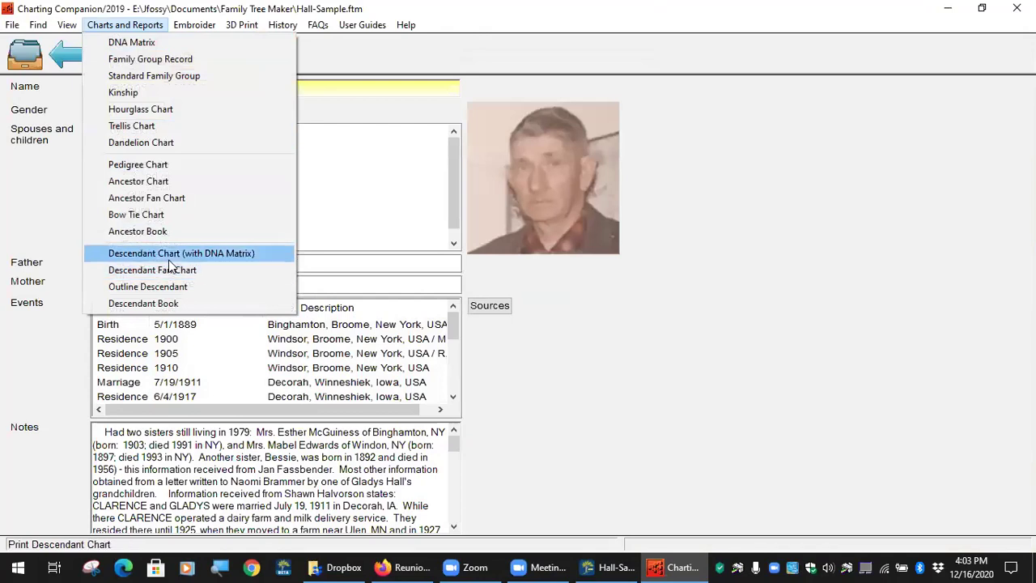
{"action": "left_click", "coordinate": [162, 252]}
{"action": "left_click", "coordinate": [513, 281]}
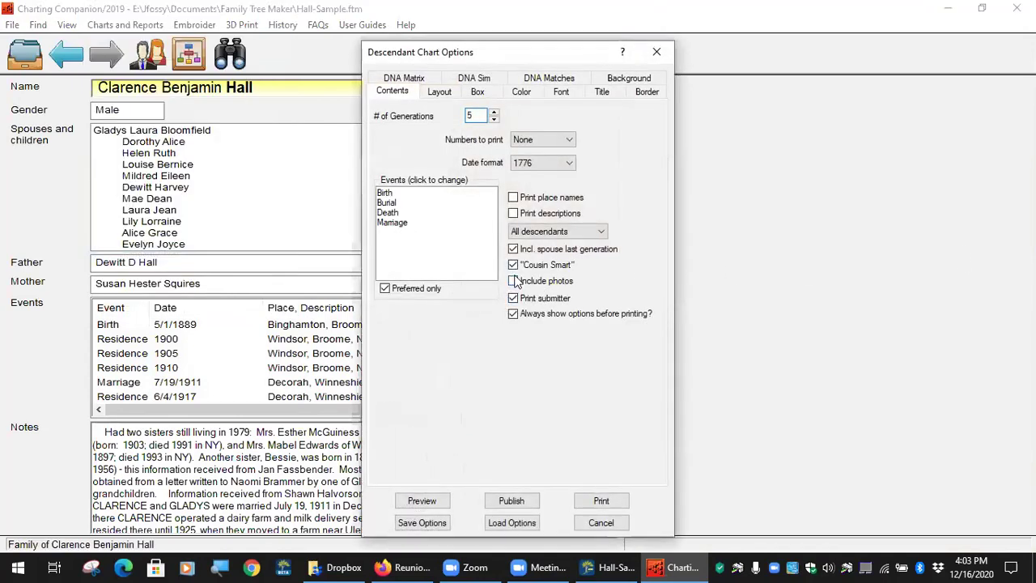
{"action": "left_click", "coordinate": [427, 503]}
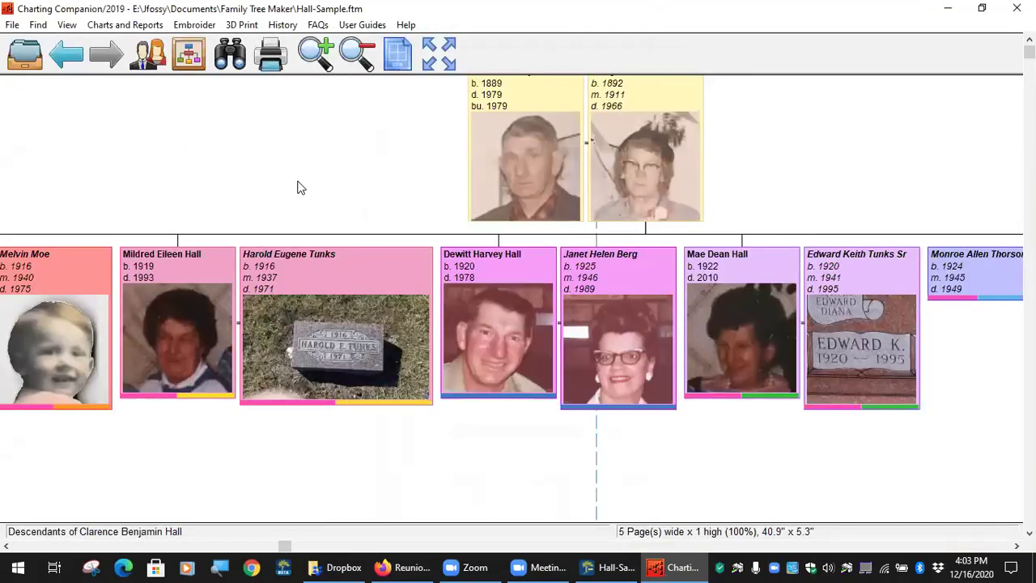
- Examine the photos, dates and box colours of all the children and spouses across the Descendant Chart preview
{"action": "left_click_drag", "start_coordinate": [299, 192], "coordinate": [651, 220]}
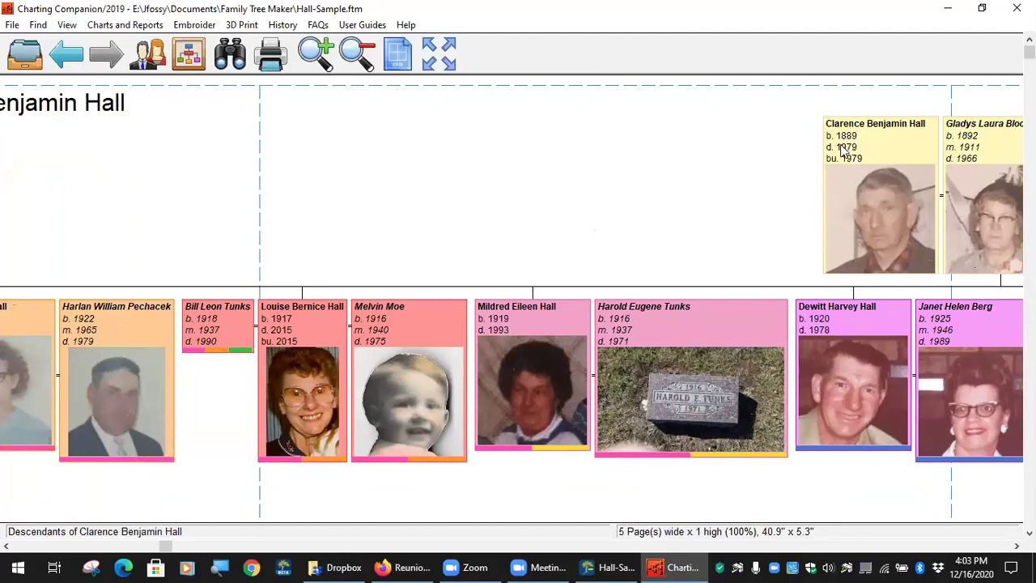
{"action": "left_click_drag", "start_coordinate": [275, 230], "coordinate": [648, 193]}
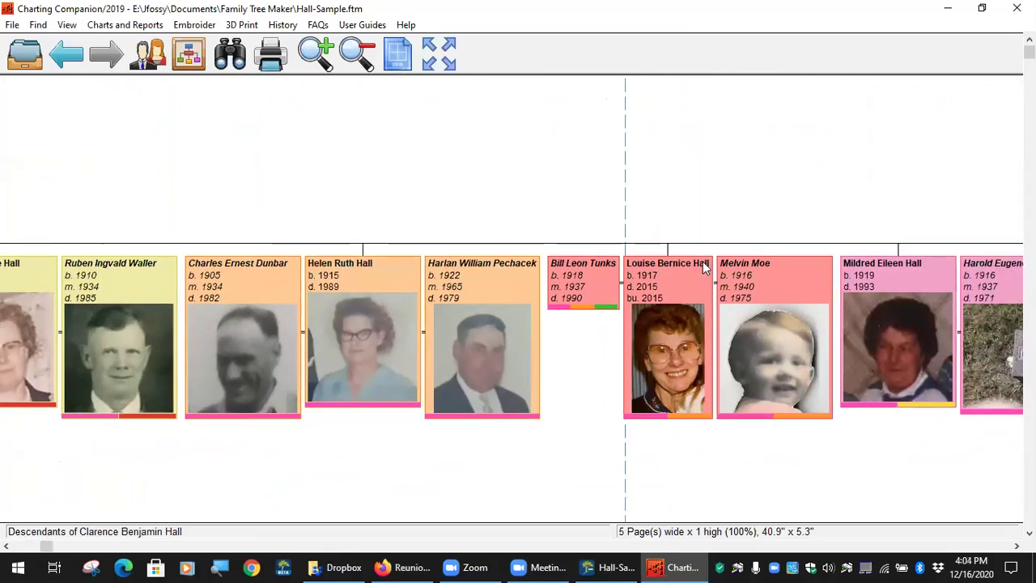
{"action": "left_click_drag", "start_coordinate": [906, 167], "coordinate": [534, 160]}
{"action": "left_click_drag", "start_coordinate": [817, 442], "coordinate": [593, 280]}
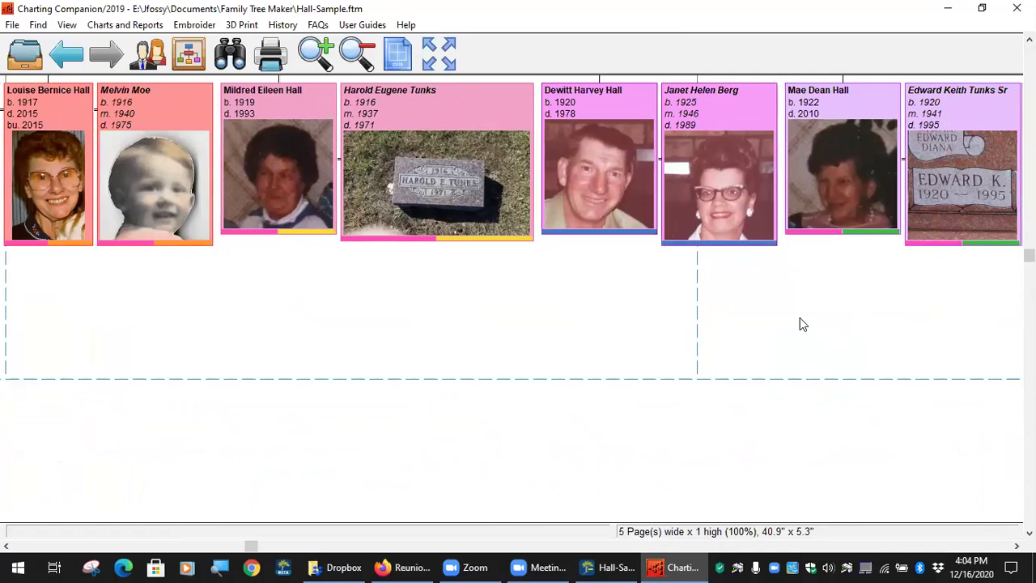
{"action": "left_click_drag", "start_coordinate": [799, 317], "coordinate": [288, 494]}
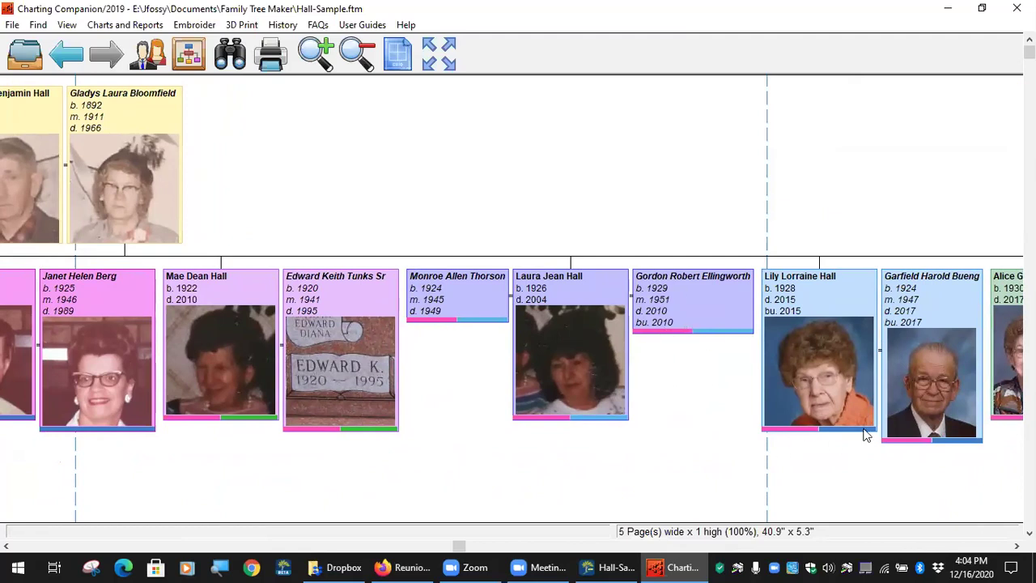
{"action": "left_click_drag", "start_coordinate": [1004, 443], "coordinate": [460, 439]}
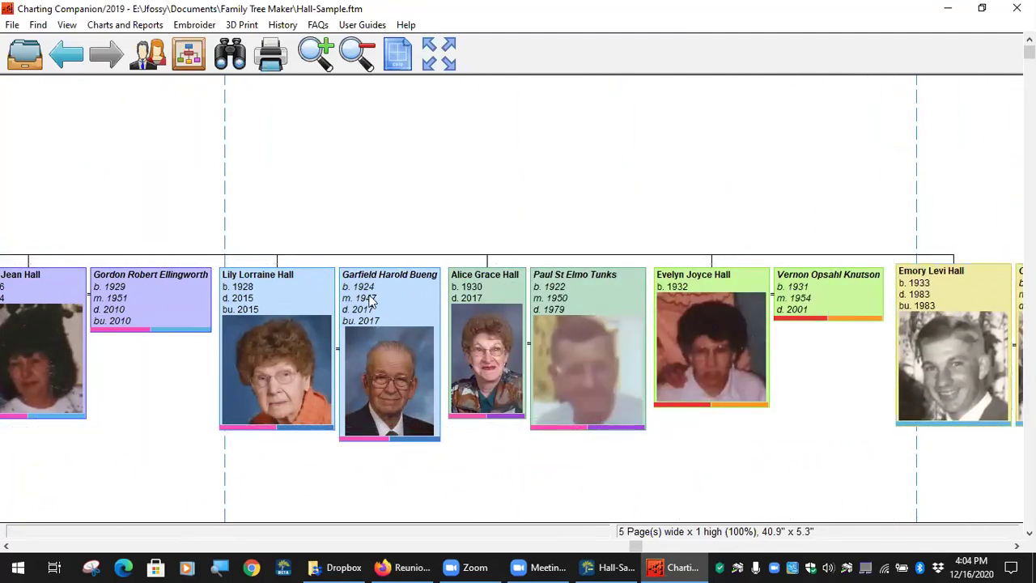
{"action": "left_click_drag", "start_coordinate": [162, 213], "coordinate": [780, 203]}
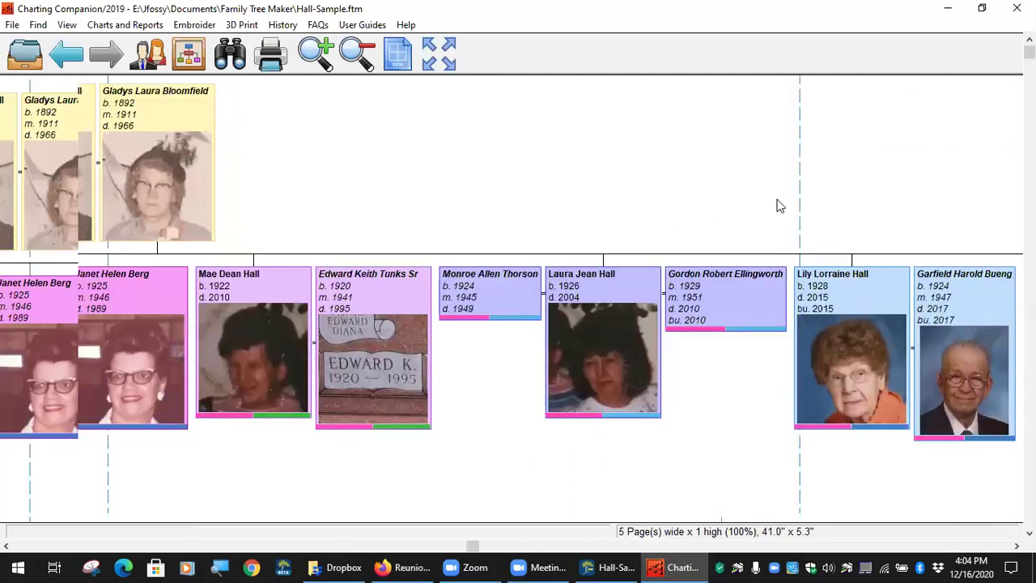
{"action": "left_click_drag", "start_coordinate": [486, 171], "coordinate": [951, 188]}
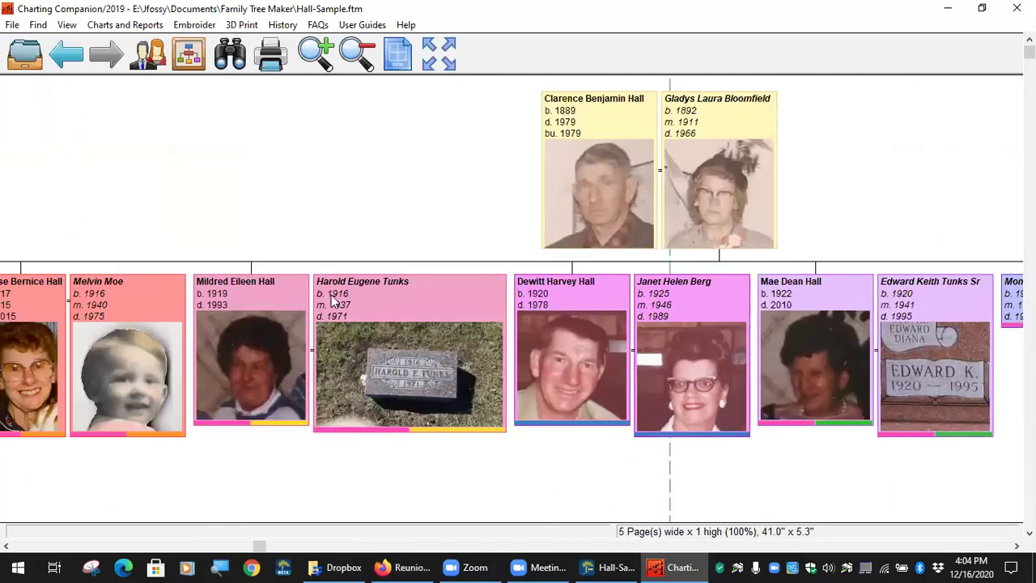
{"action": "left_click_drag", "start_coordinate": [229, 227], "coordinate": [846, 197]}
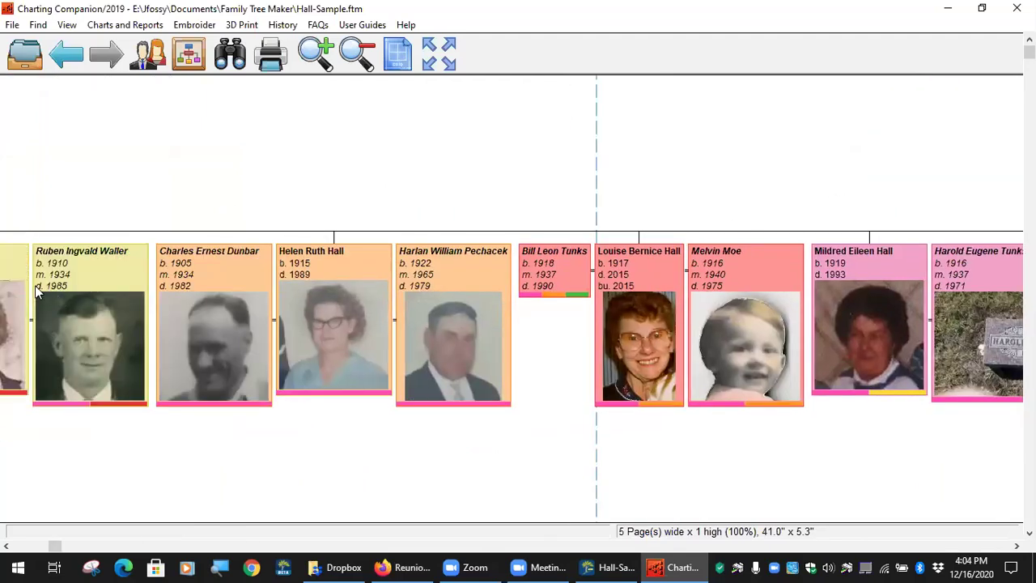
{"action": "left_click_drag", "start_coordinate": [257, 198], "coordinate": [616, 214]}
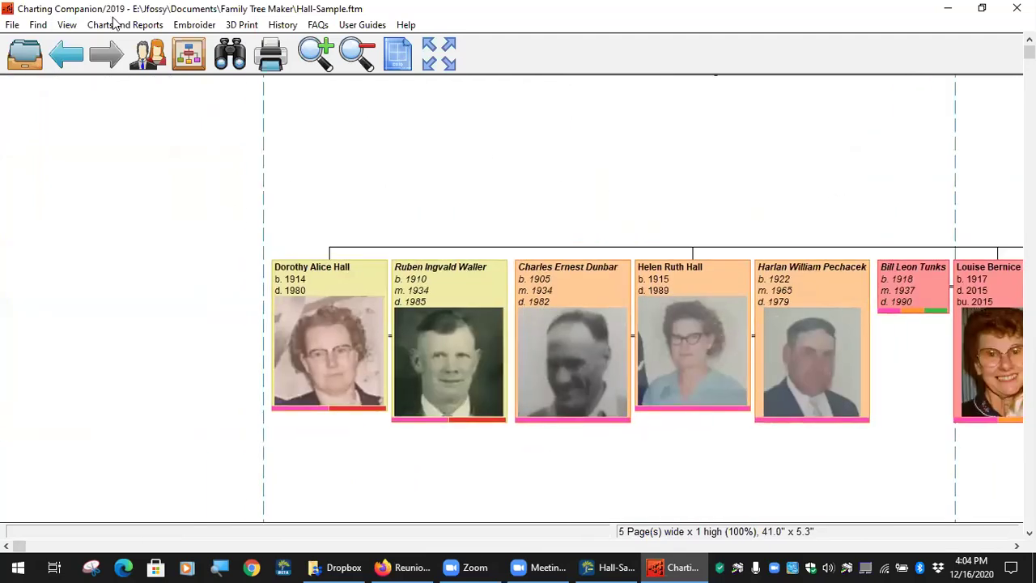
- Set the Descendant Chart's orientation to Left-to-right and preview it
{"action": "left_click", "coordinate": [121, 25]}
{"action": "left_click", "coordinate": [145, 253]}
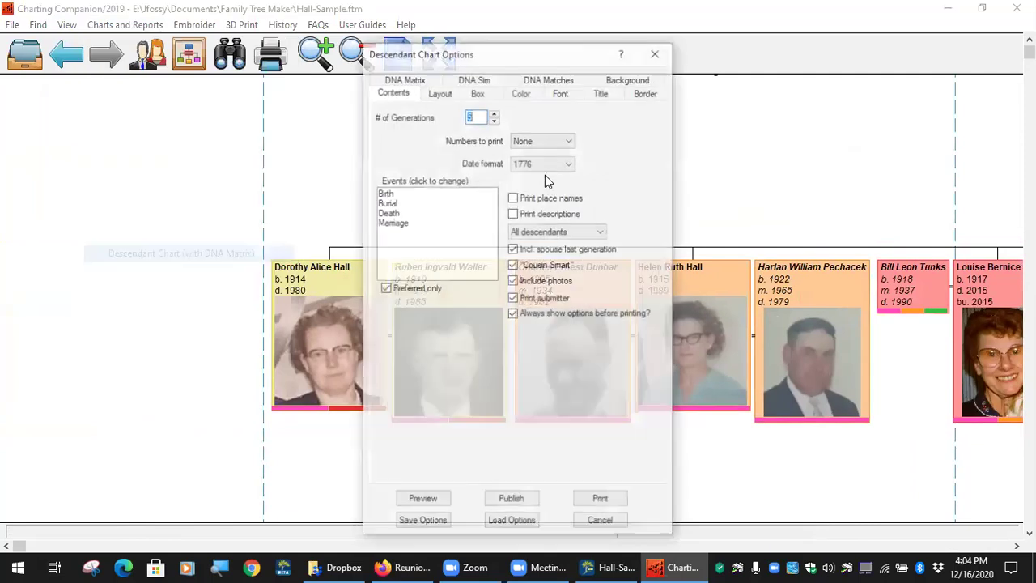
{"action": "left_click", "coordinate": [441, 92]}
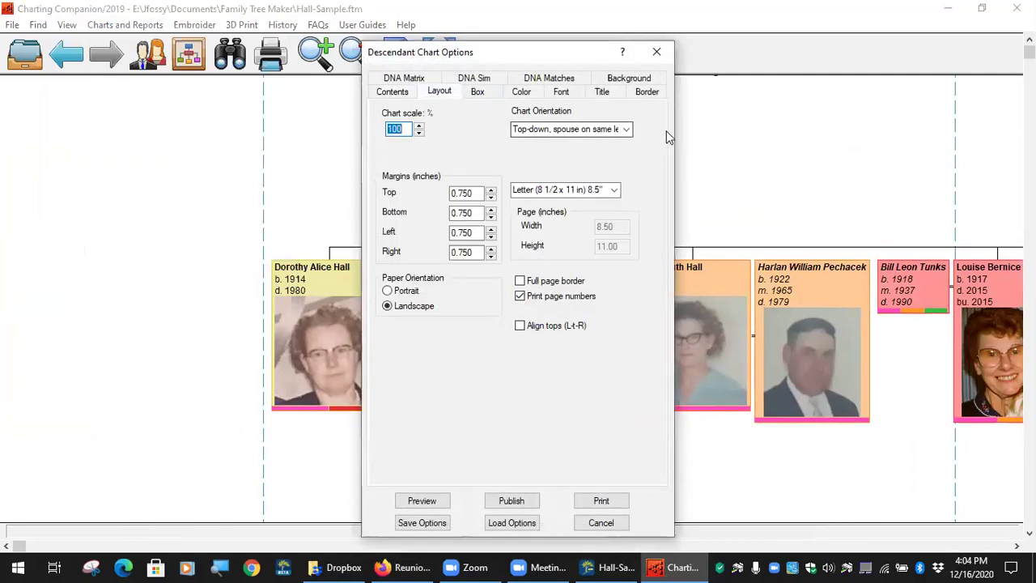
{"action": "left_click", "coordinate": [625, 130]}
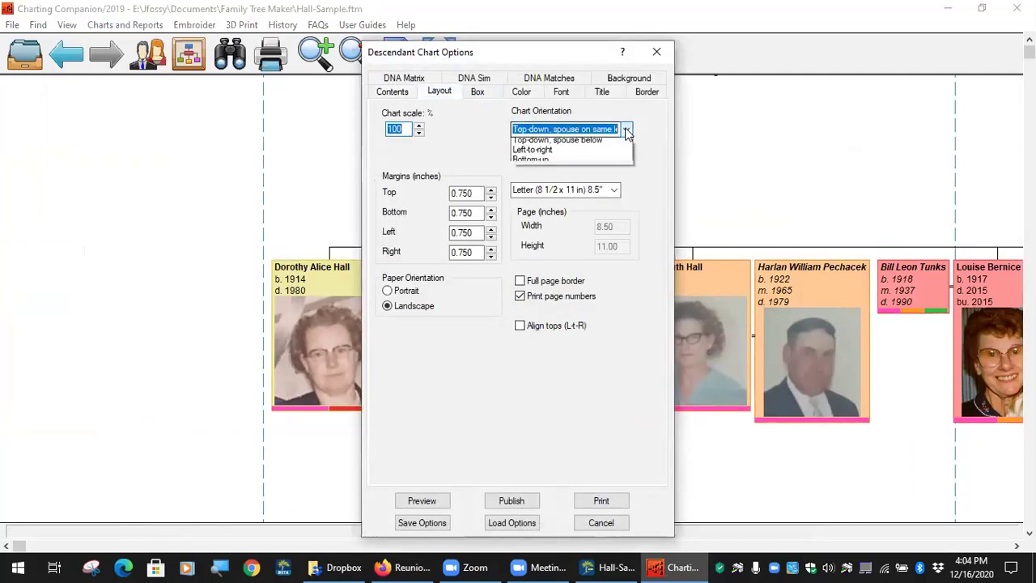
{"action": "left_click", "coordinate": [575, 155]}
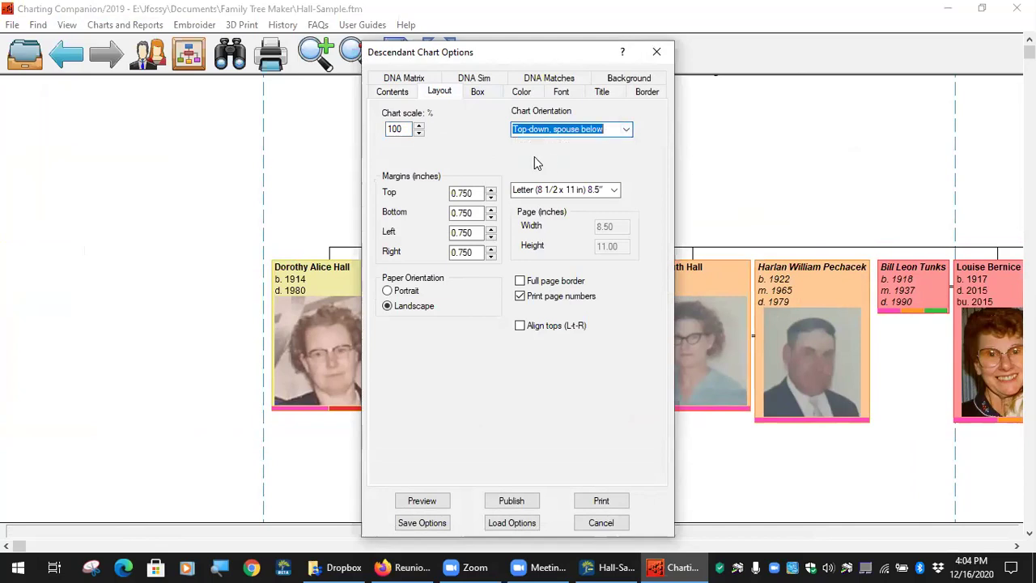
{"action": "left_click", "coordinate": [621, 135]}
{"action": "left_click", "coordinate": [576, 167]}
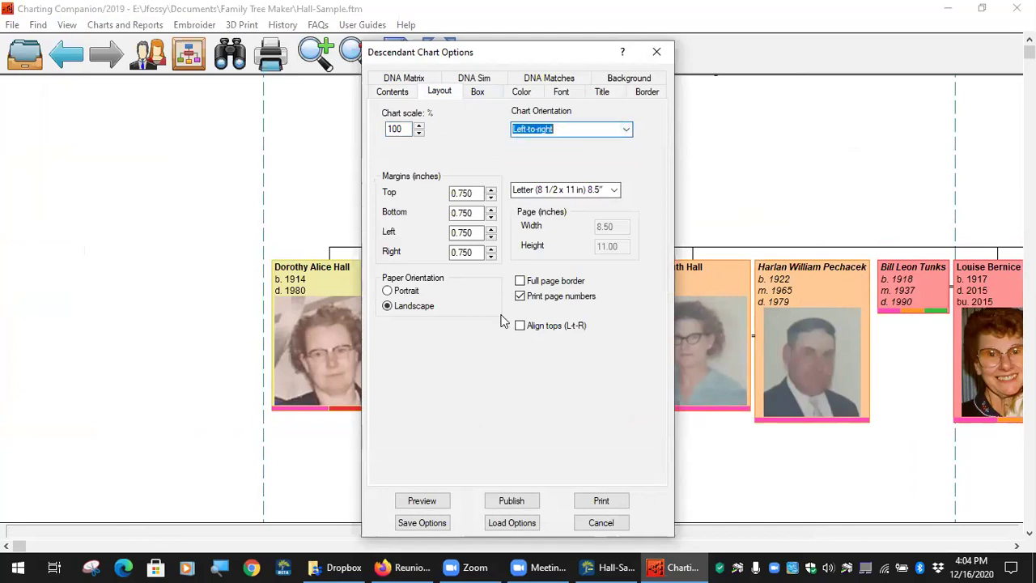
{"action": "left_click", "coordinate": [417, 499]}
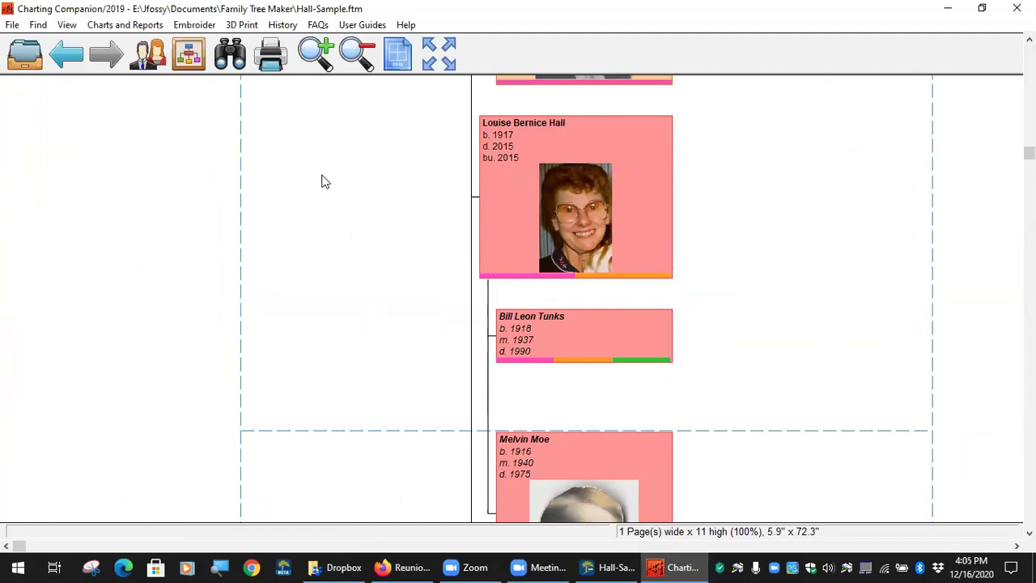
- Create an Ancestor Fan Chart with 4 generations and view its preview
{"action": "left_click", "coordinate": [126, 25]}
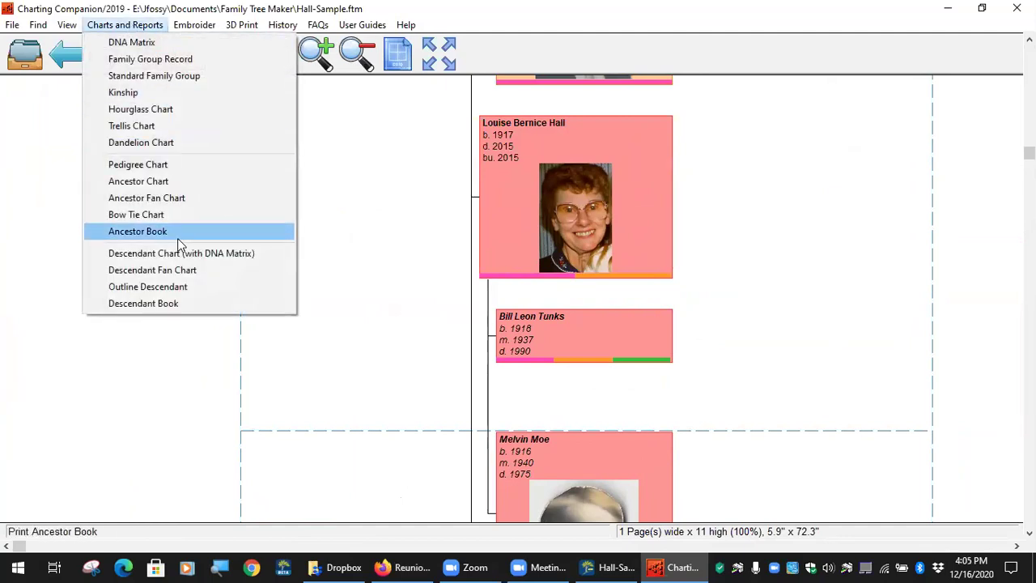
{"action": "left_click", "coordinate": [186, 197]}
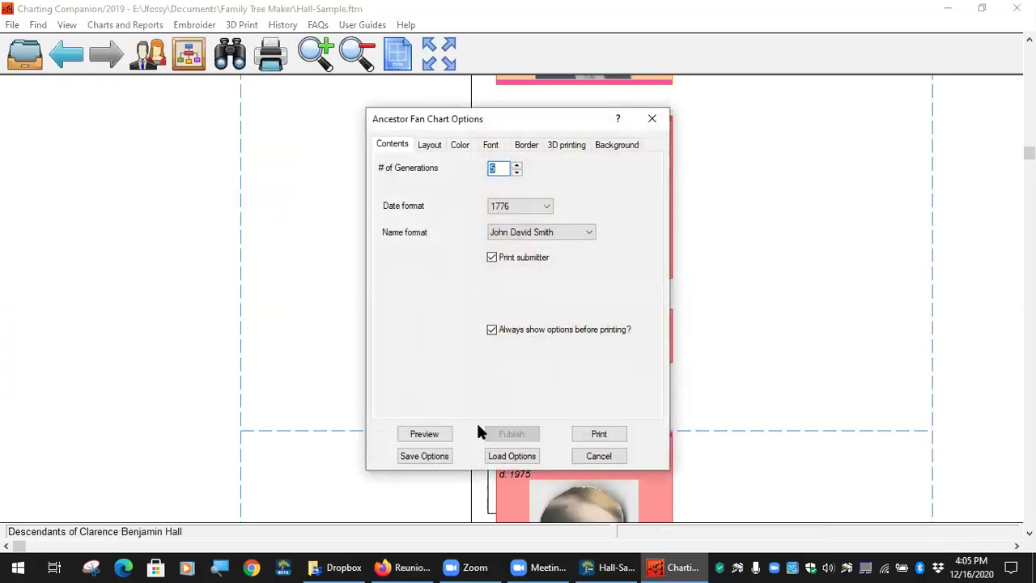
{"action": "left_click", "coordinate": [517, 172]}
{"action": "left_click", "coordinate": [424, 434]}
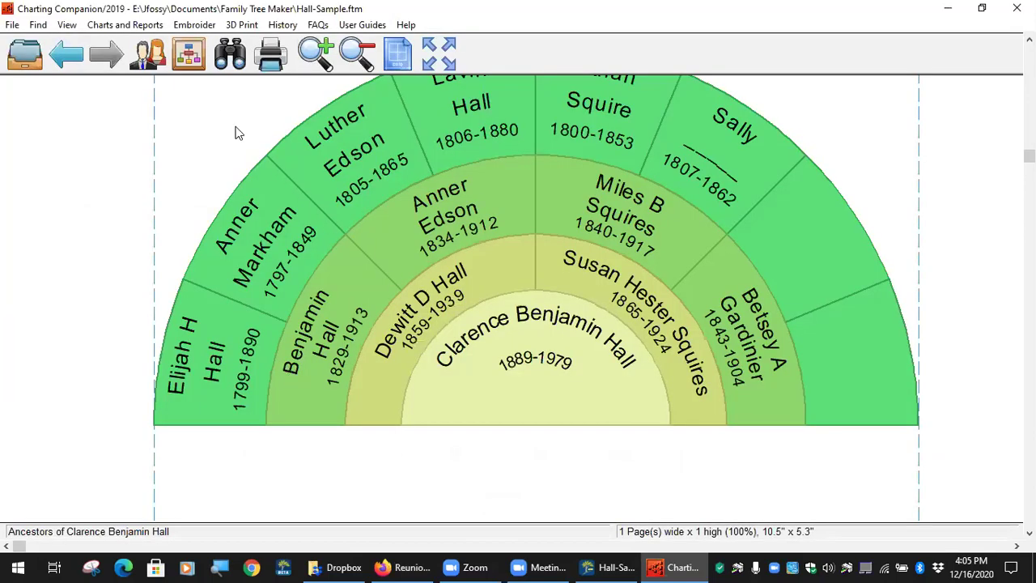
{"action": "scroll", "coordinate": [227, 194], "scroll_direction": "up", "scroll_amount": 2}
{"action": "scroll", "coordinate": [246, 210], "scroll_direction": "left", "scroll_amount": 1}
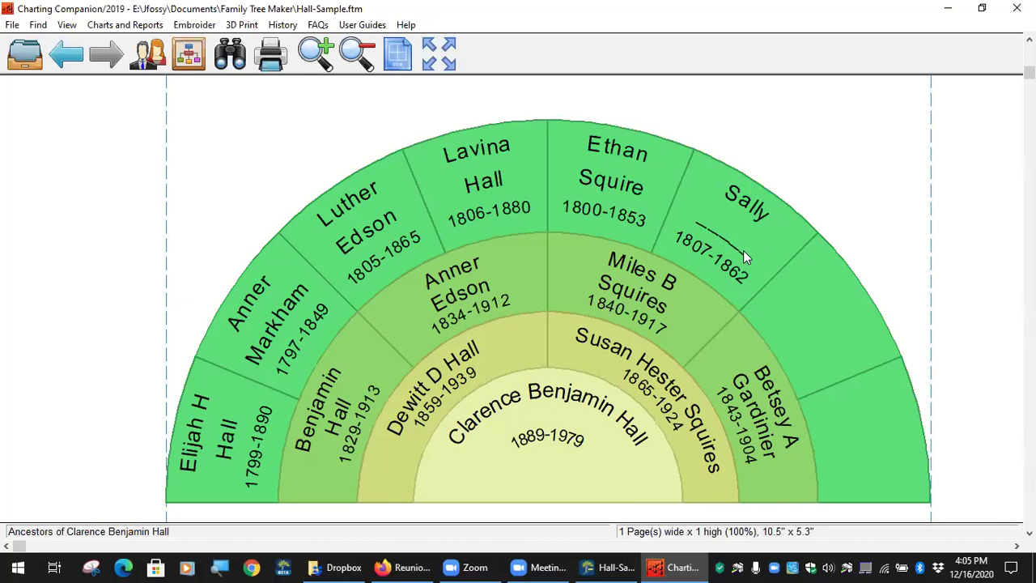
{"action": "left_click", "coordinate": [124, 24]}
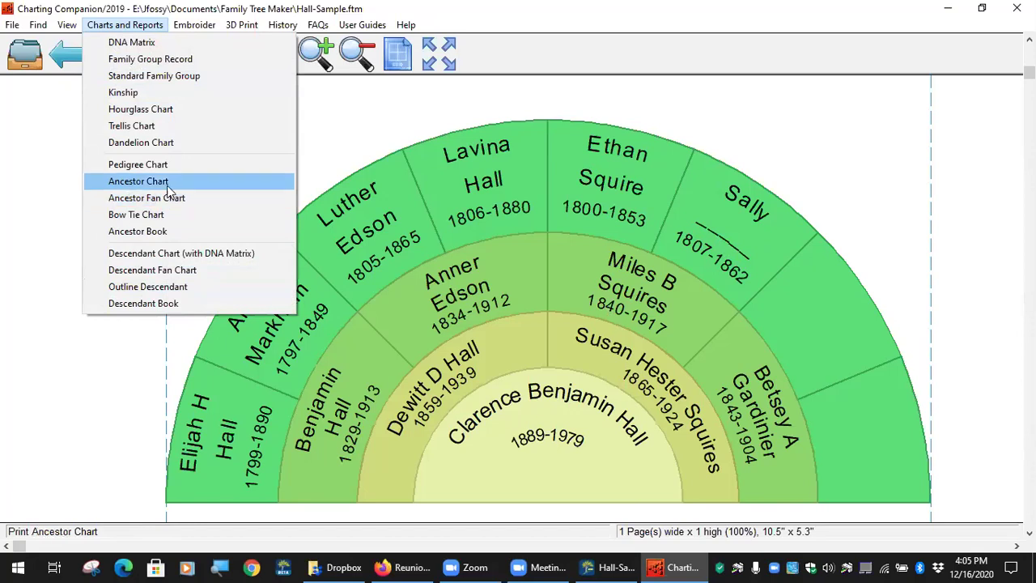
{"action": "left_click", "coordinate": [139, 181]}
{"action": "left_click", "coordinate": [467, 153]}
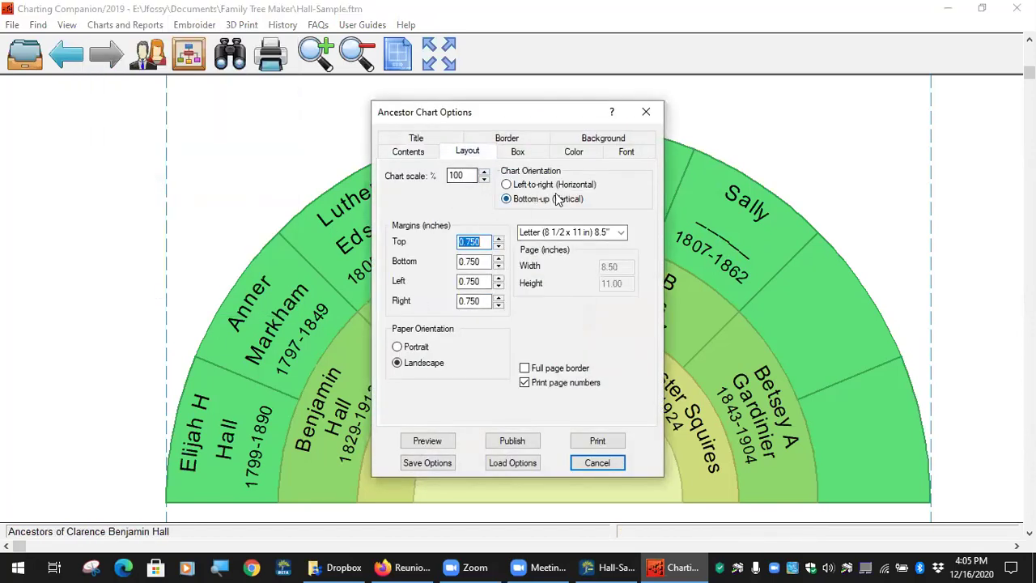
{"action": "left_click", "coordinate": [598, 462]}
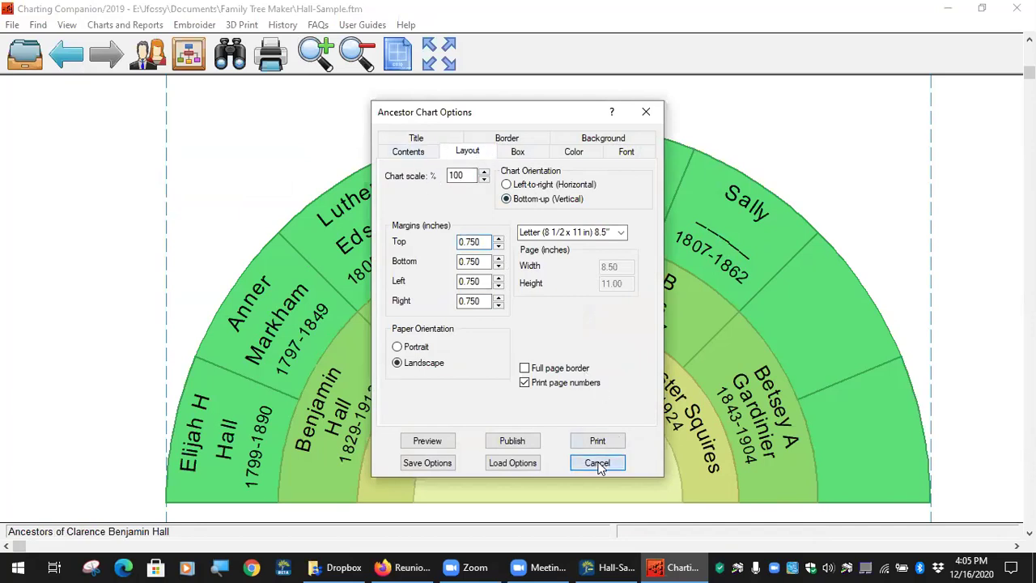
- Set the Ancestor Fan Chart's fan style to Full circle, preview it and view the whole circle
{"action": "left_click", "coordinate": [124, 24]}
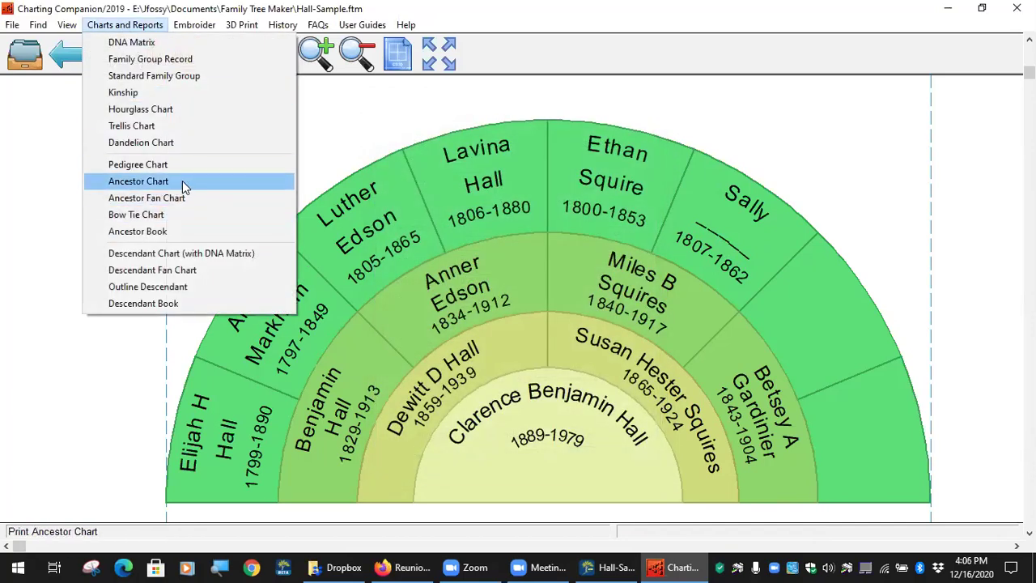
{"action": "left_click", "coordinate": [186, 197]}
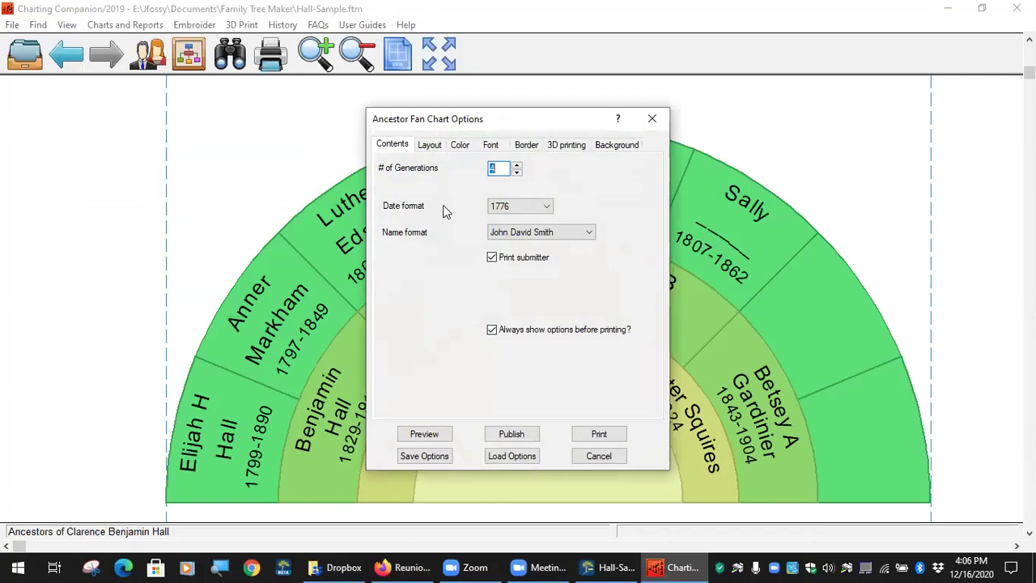
{"action": "left_click", "coordinate": [430, 144]}
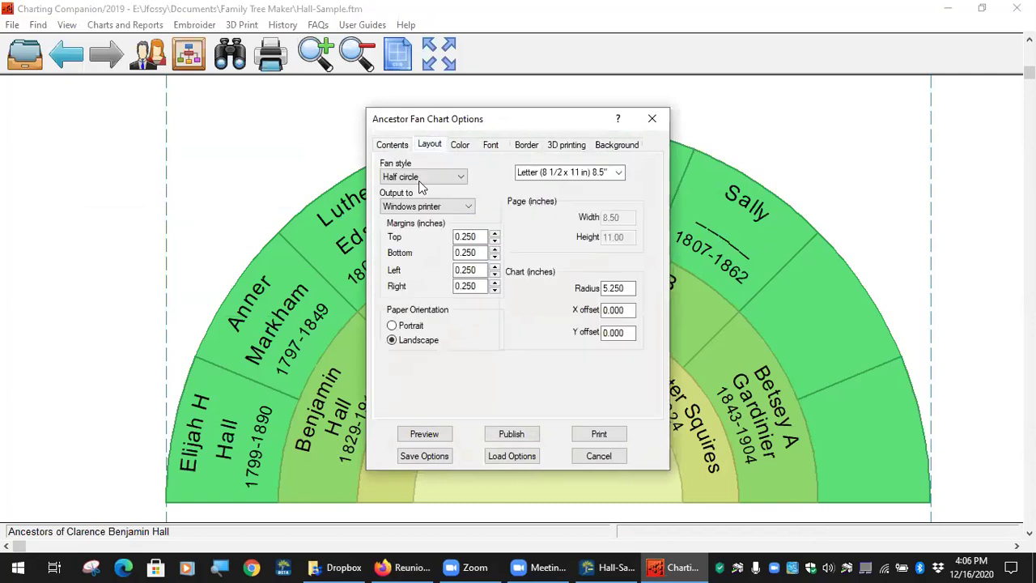
{"action": "left_click", "coordinate": [462, 178]}
{"action": "left_click", "coordinate": [441, 195]}
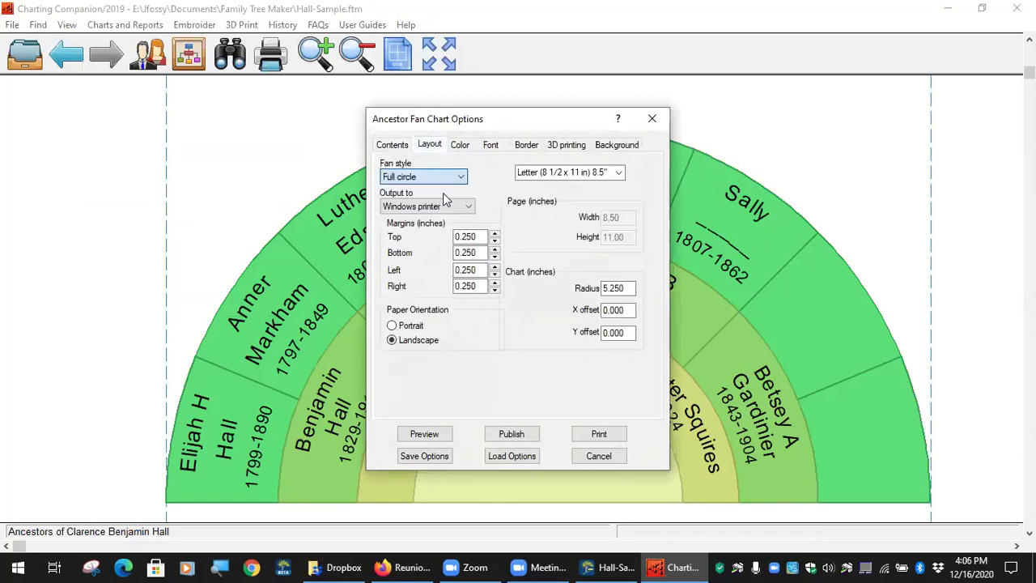
{"action": "left_click", "coordinate": [462, 178]}
{"action": "left_click", "coordinate": [429, 209]}
{"action": "left_click", "coordinate": [458, 176]}
{"action": "left_click", "coordinate": [441, 200]}
{"action": "left_click", "coordinate": [420, 437]}
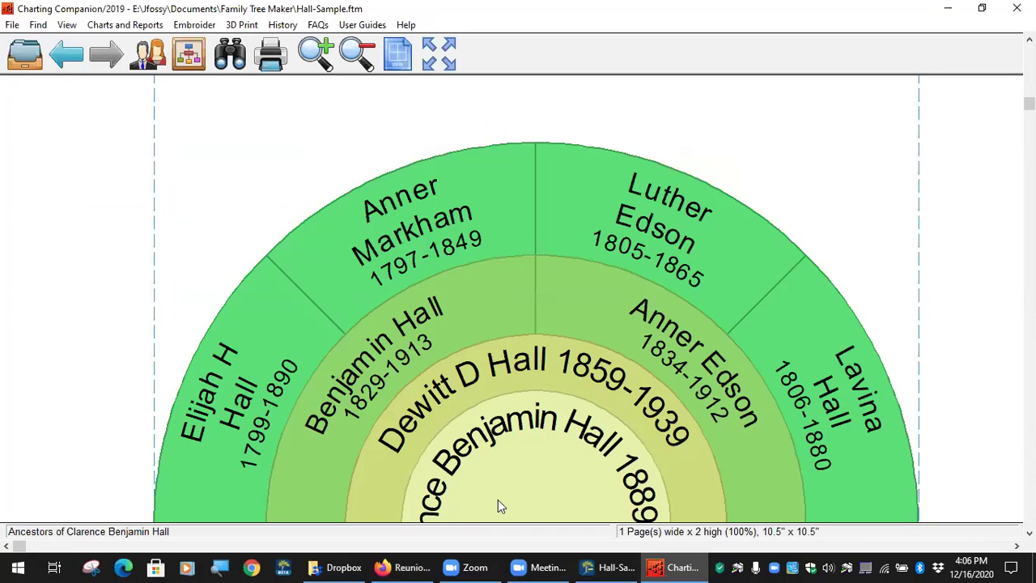
{"action": "left_click", "coordinate": [361, 68]}
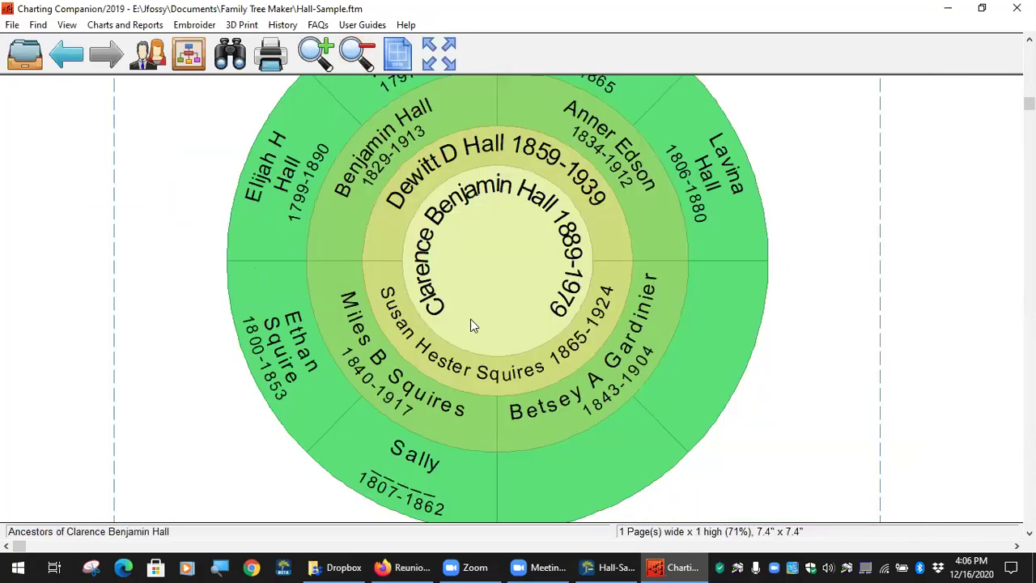
{"action": "left_click_drag", "start_coordinate": [506, 265], "coordinate": [486, 313]}
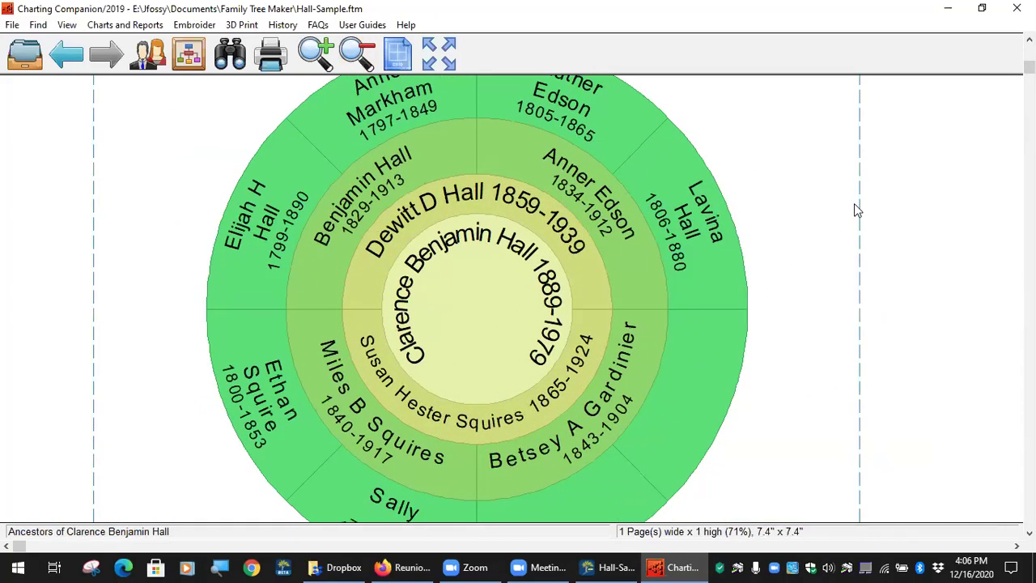
{"action": "scroll", "coordinate": [592, 131], "scroll_direction": "up", "scroll_amount": 1}
- Set the Ancestor Fan Chart's fan style to Half circle and preview the entire fan
{"action": "left_click", "coordinate": [124, 25]}
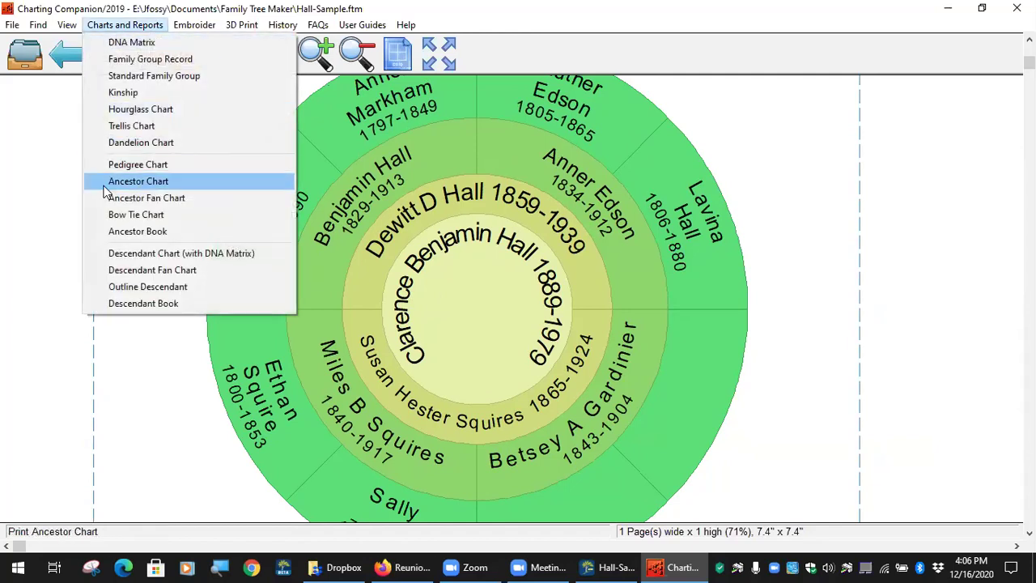
{"action": "left_click", "coordinate": [164, 202]}
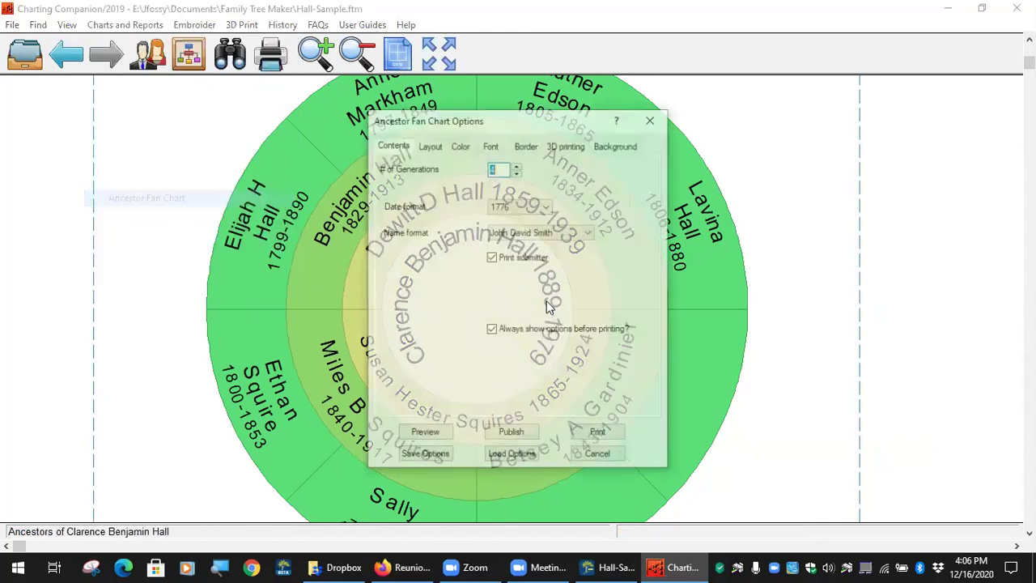
{"action": "left_click", "coordinate": [429, 148]}
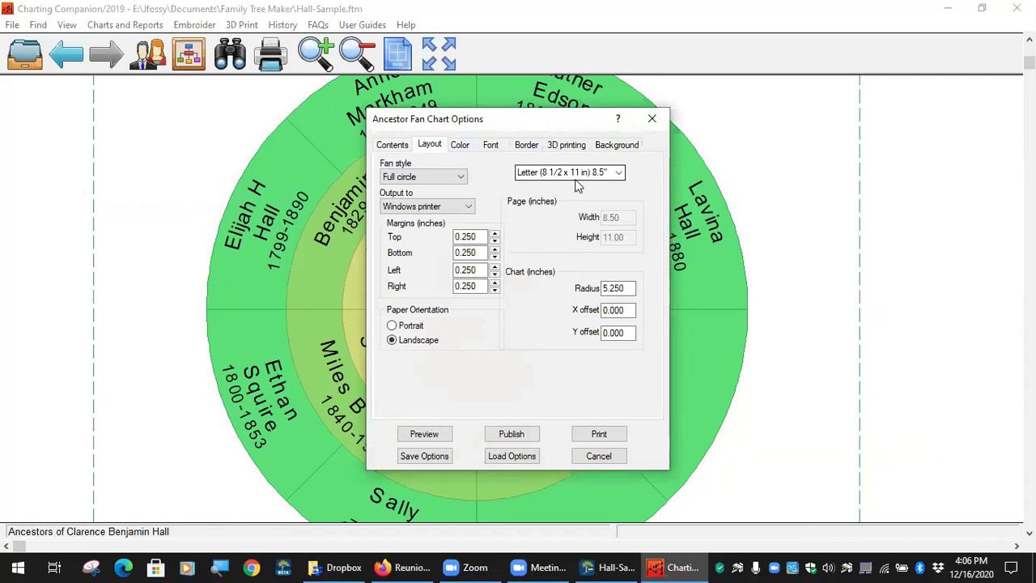
{"action": "left_click", "coordinate": [464, 178]}
{"action": "left_click", "coordinate": [457, 192]}
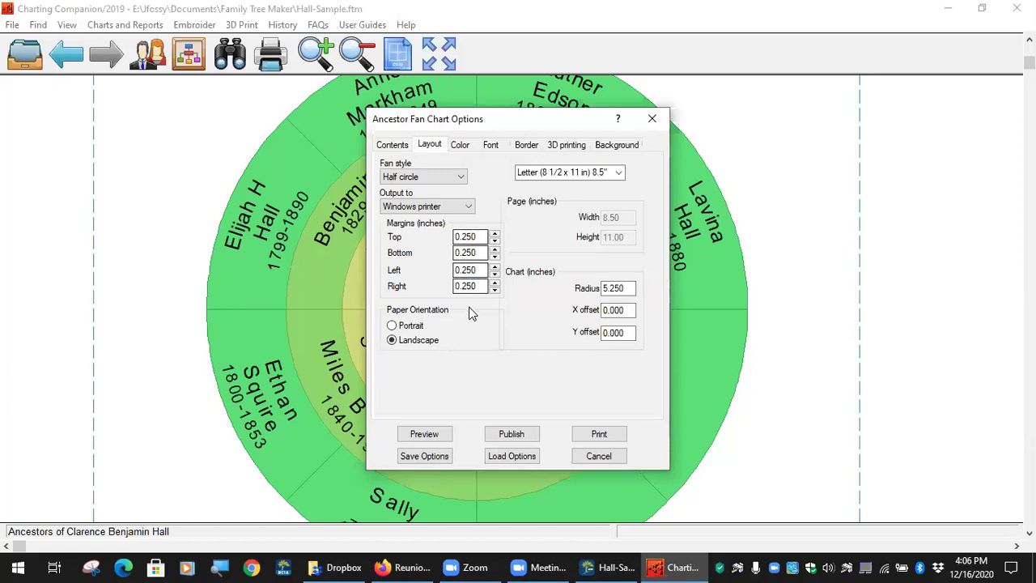
{"action": "double_click", "coordinate": [478, 236]}
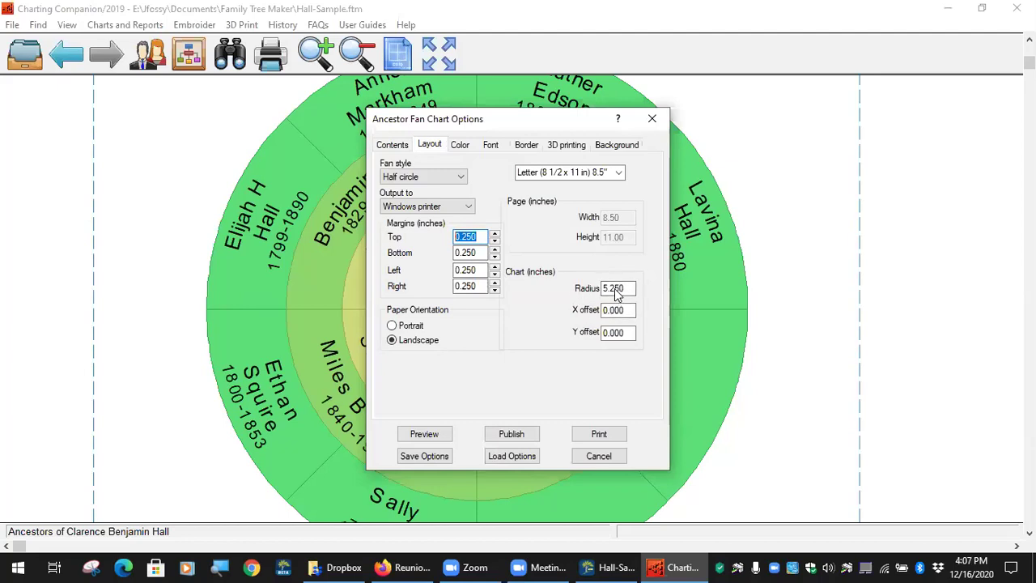
{"action": "left_click", "coordinate": [424, 434]}
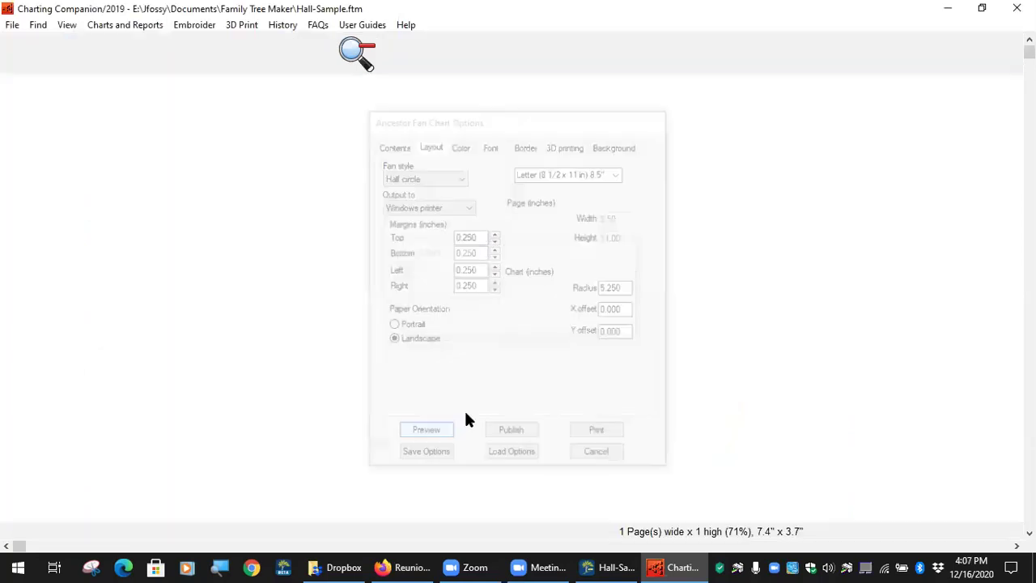
{"action": "left_click", "coordinate": [363, 76]}
{"action": "left_click", "coordinate": [473, 344]}
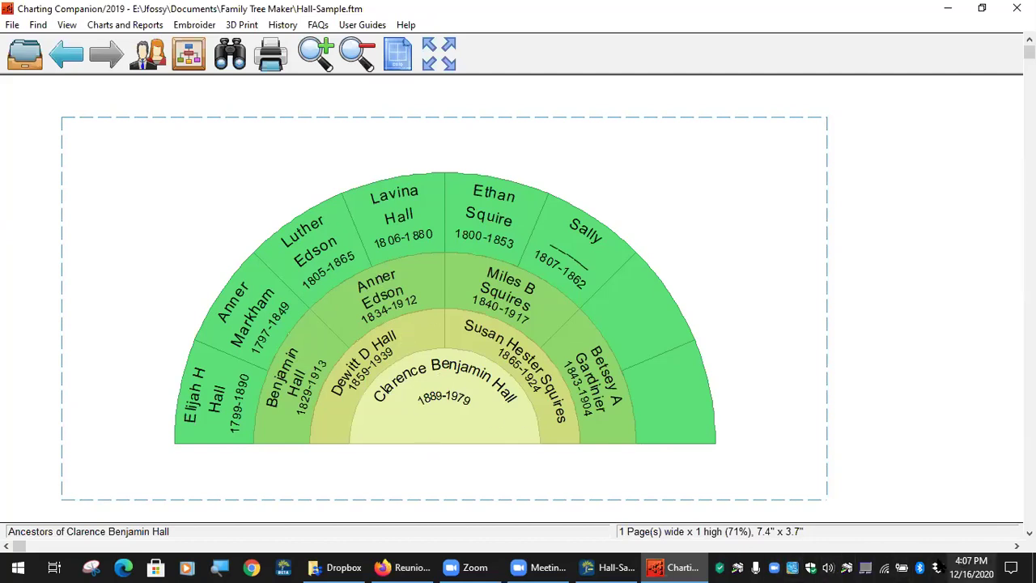
{"action": "left_click", "coordinate": [125, 25]}
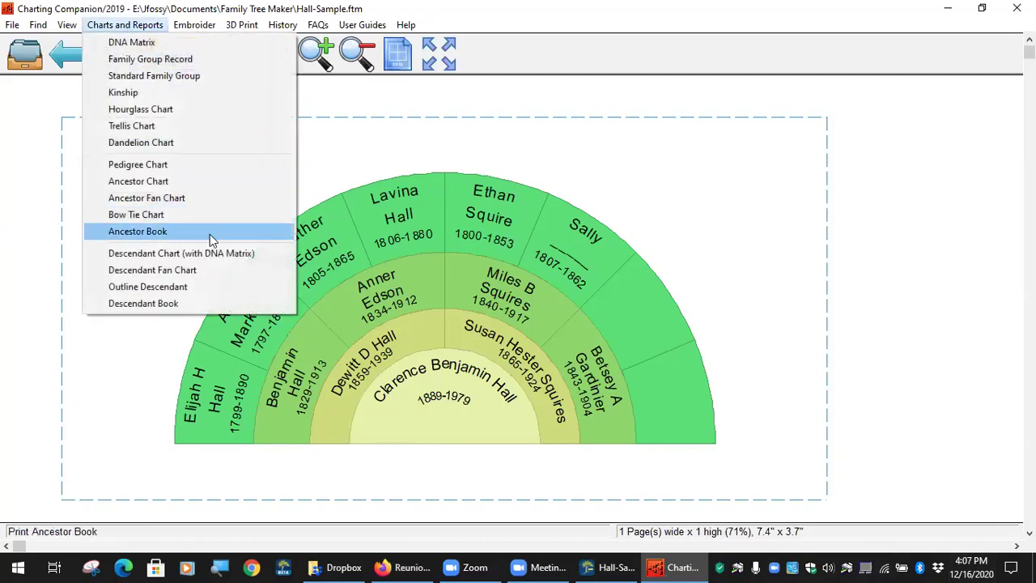
{"action": "left_click", "coordinate": [215, 253]}
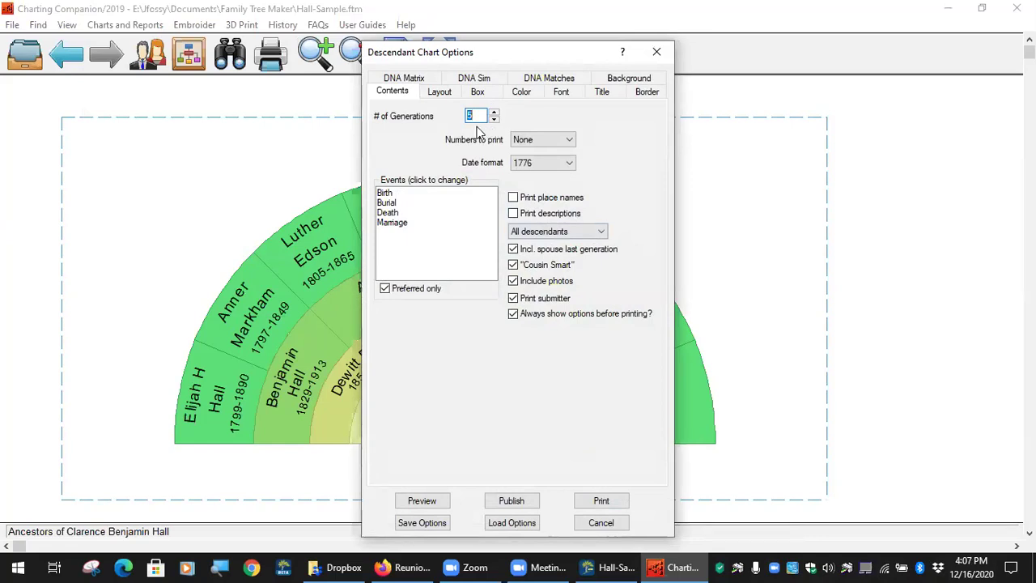
{"action": "left_click", "coordinate": [602, 523]}
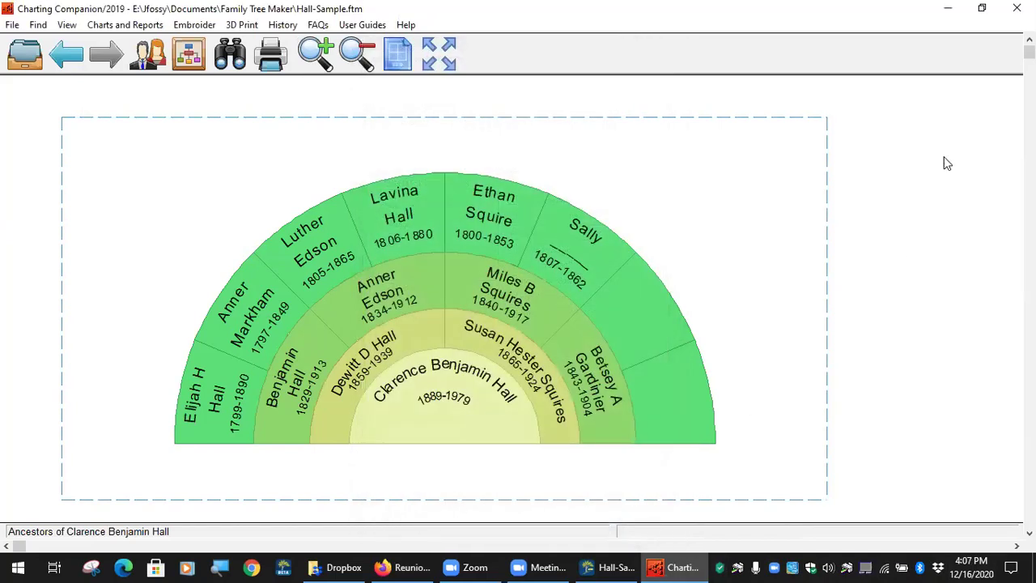
- Open the options for the Descendant Fan Chart
{"action": "left_click", "coordinate": [124, 25]}
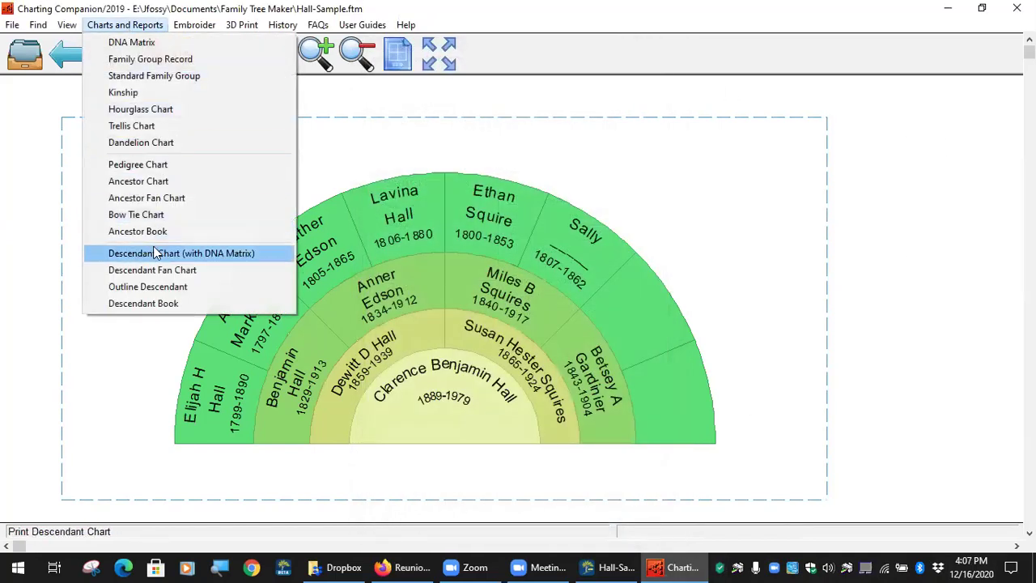
{"action": "left_click", "coordinate": [156, 269]}
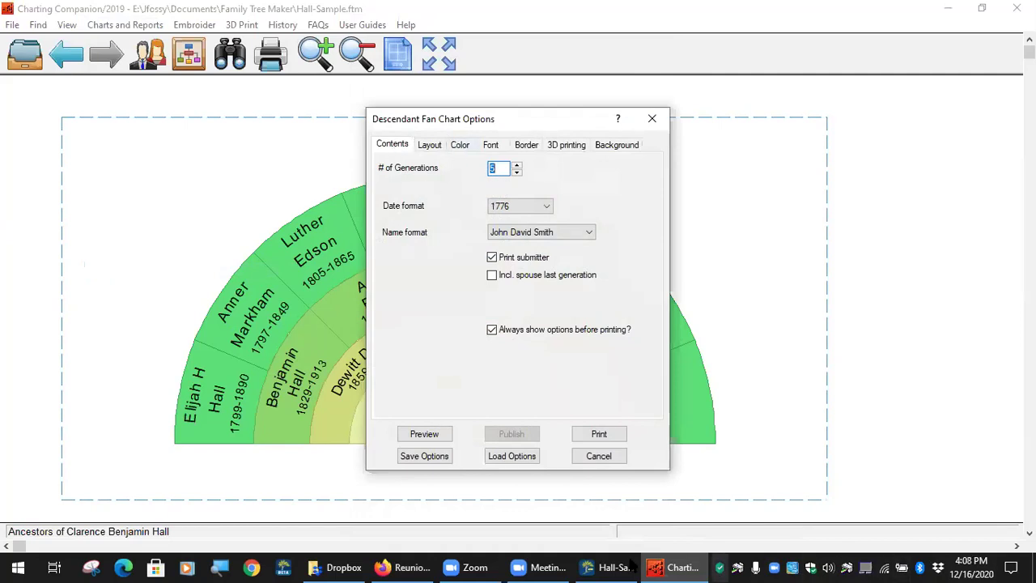
- Sort the Dropbox folder by name in File Explorer and open Genealogy, then view the printed chart's reunion picture in Firefox
{"action": "left_click", "coordinate": [340, 567]}
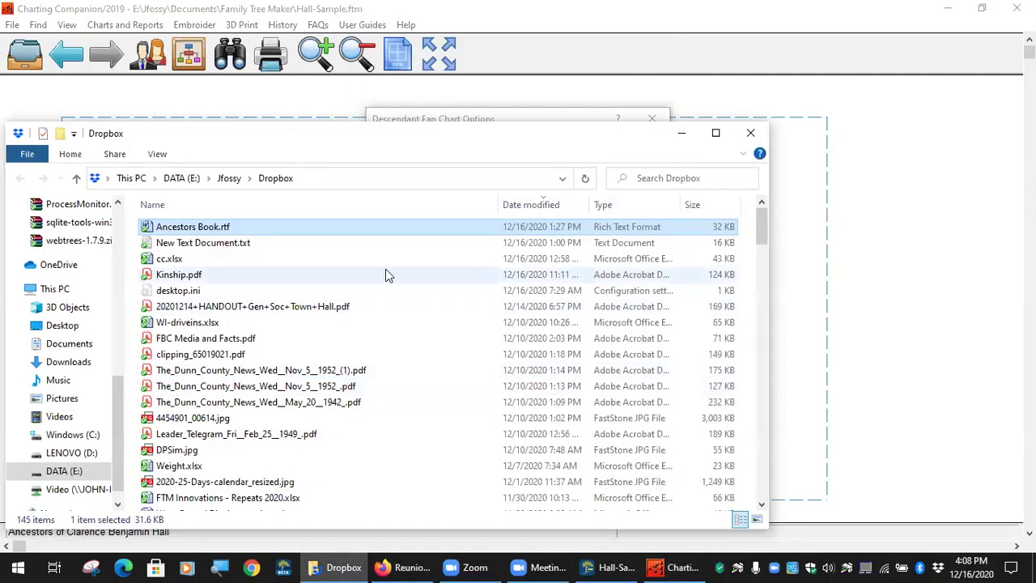
{"action": "left_click", "coordinate": [268, 204]}
{"action": "scroll", "coordinate": [246, 361], "scroll_direction": "up", "scroll_amount": 6}
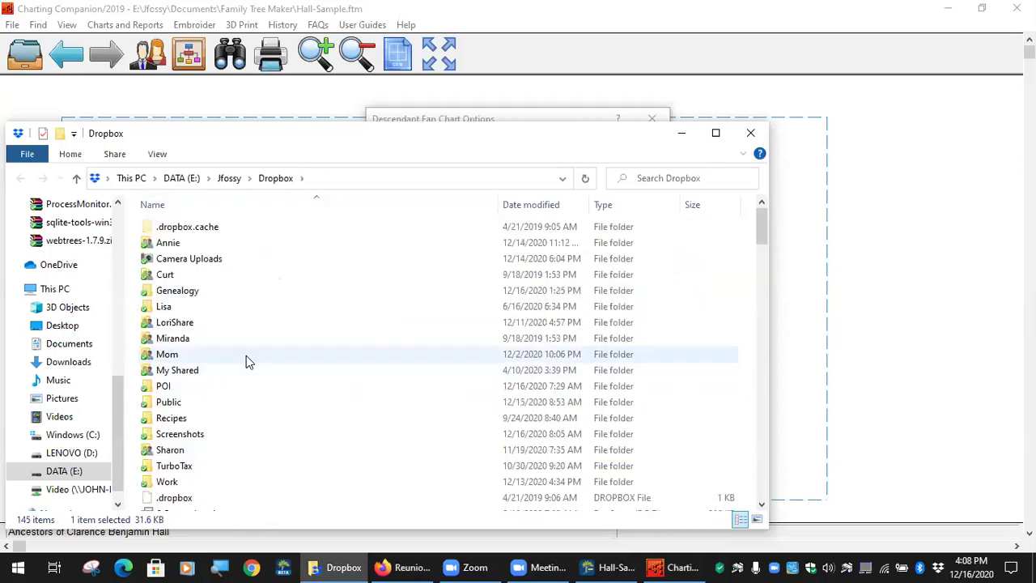
{"action": "double_click", "coordinate": [201, 300]}
{"action": "left_click", "coordinate": [402, 567]}
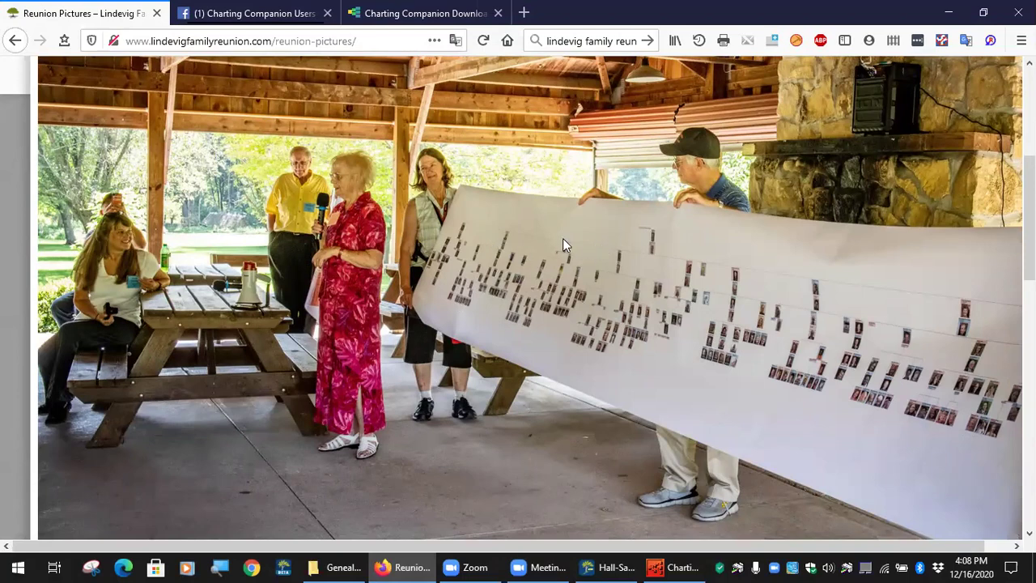
- Open Lindevig Fan Chart-2.pdf from the Genealogy folder in Acrobat Reader and zoom it to Fit Width
{"action": "left_click", "coordinate": [344, 566]}
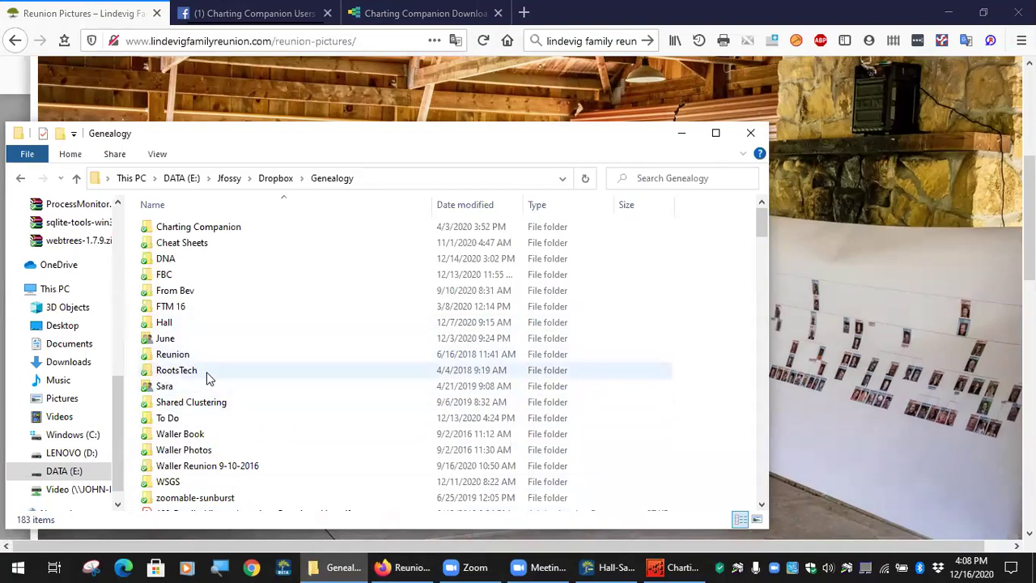
{"action": "scroll", "coordinate": [275, 374], "scroll_direction": "down", "scroll_amount": 5}
{"action": "scroll", "coordinate": [242, 388], "scroll_direction": "down", "scroll_amount": 20}
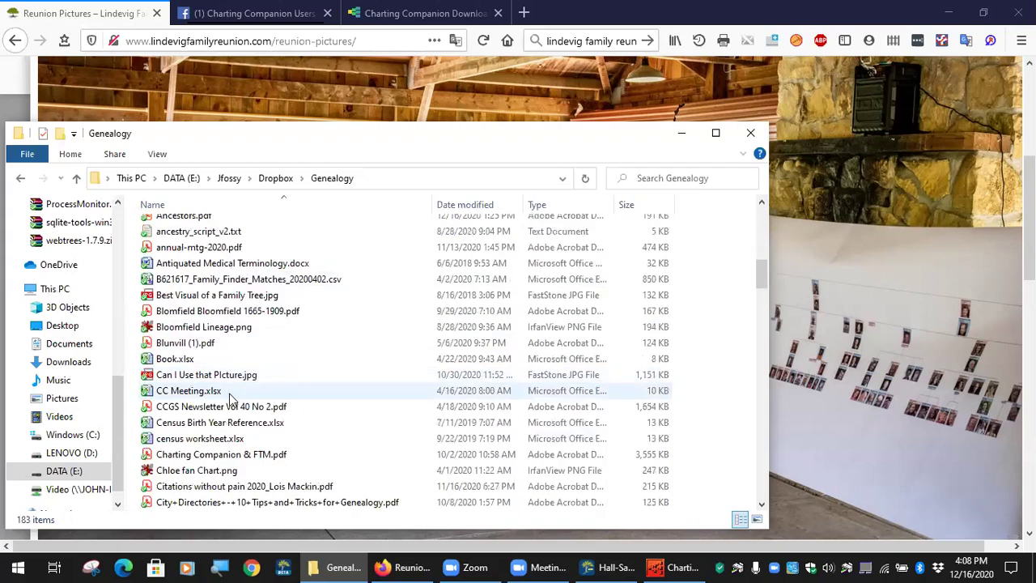
{"action": "scroll", "coordinate": [226, 410], "scroll_direction": "down", "scroll_amount": 10}
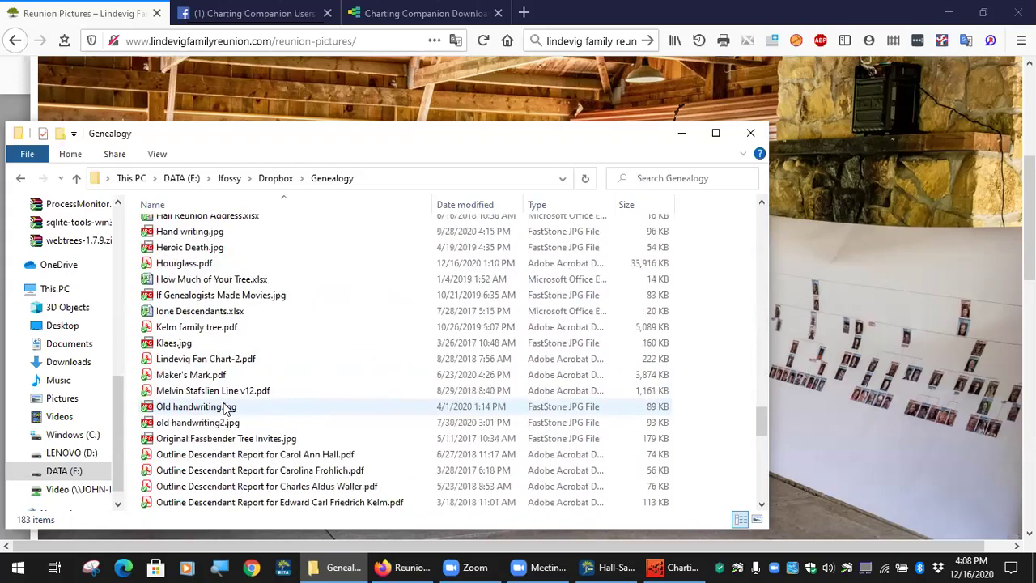
{"action": "double_click", "coordinate": [217, 354]}
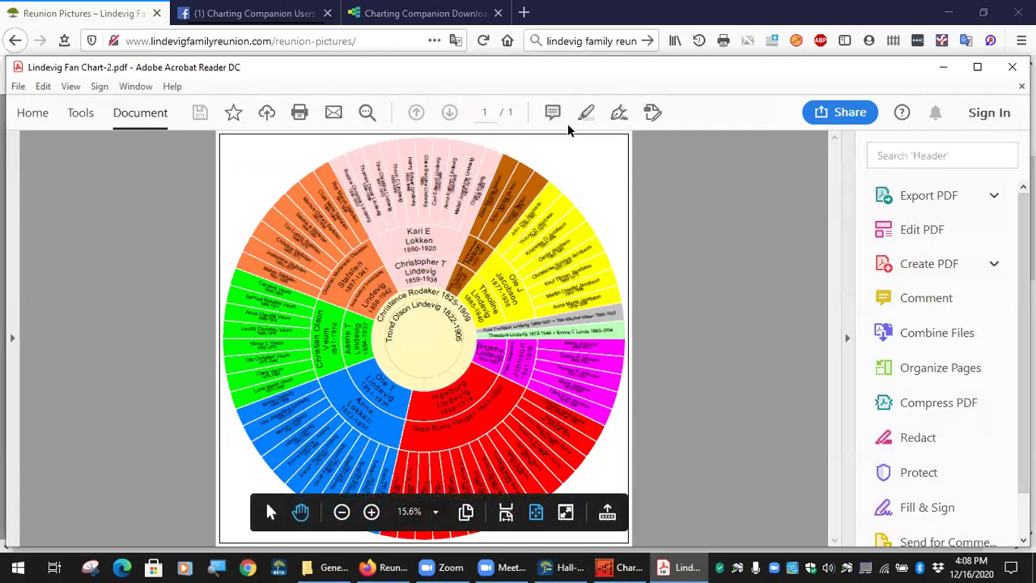
{"action": "left_click", "coordinate": [71, 85]}
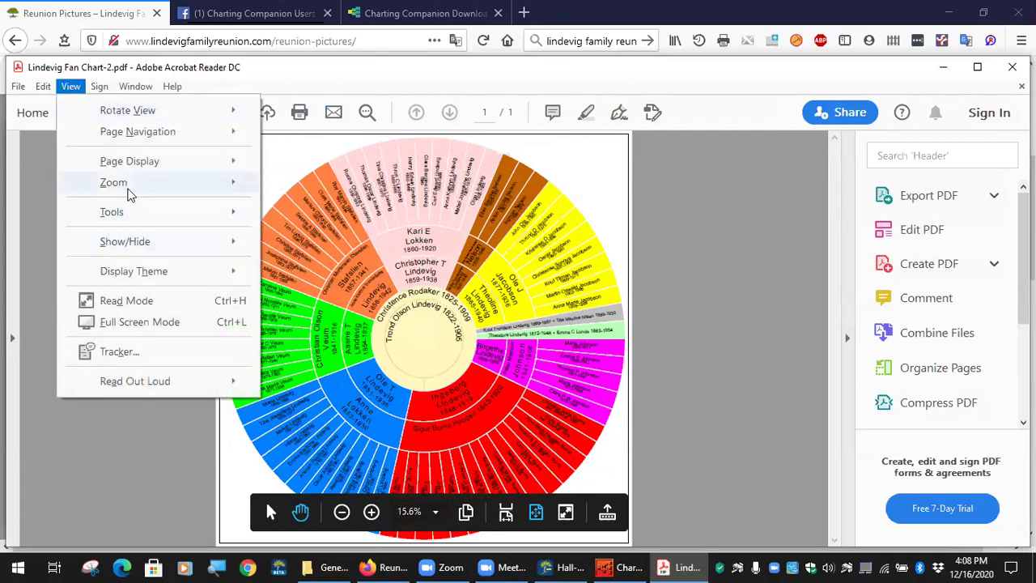
{"action": "mouse_move", "coordinate": [130, 186]}
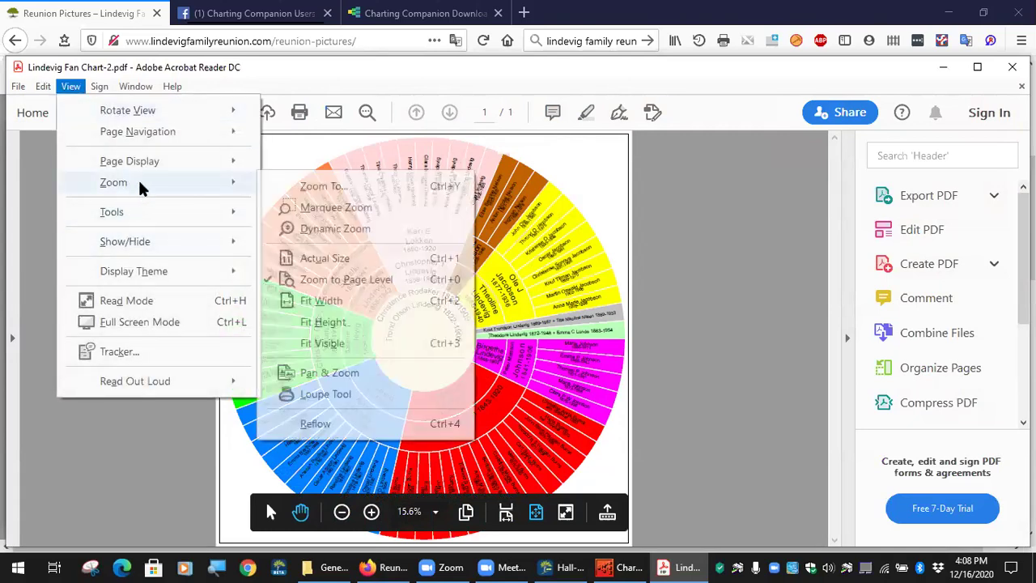
{"action": "left_click", "coordinate": [324, 301]}
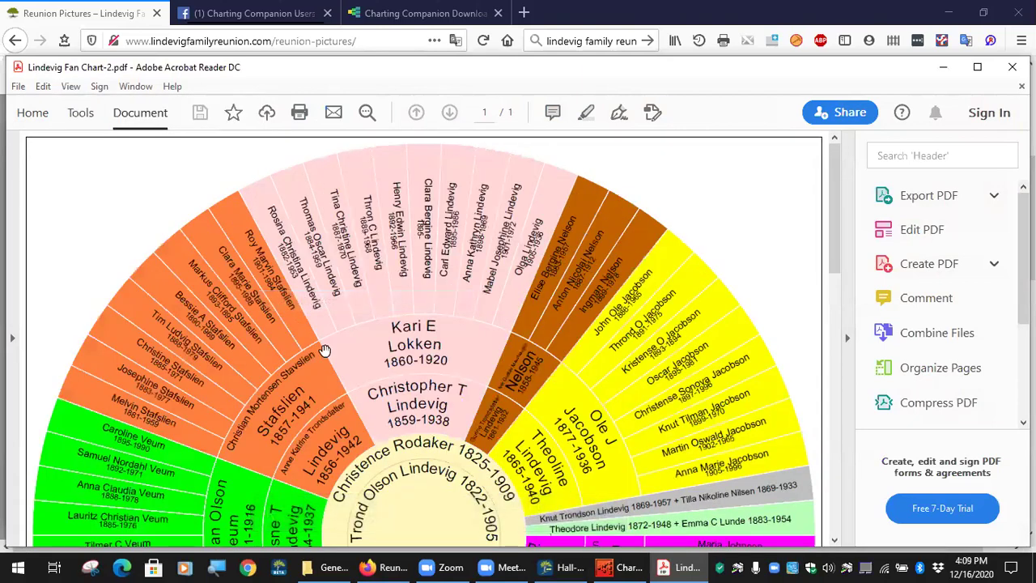
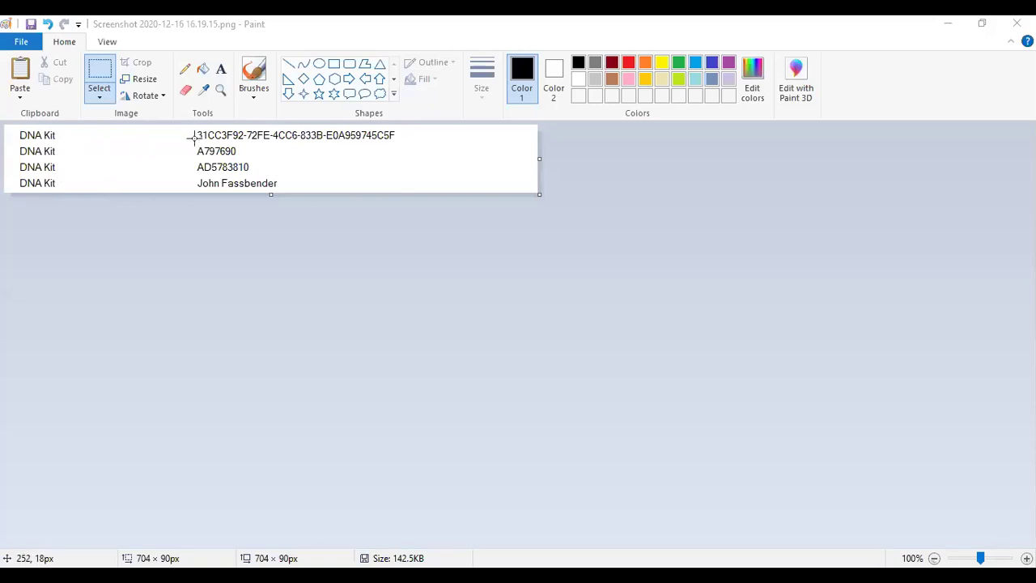
- Mark each of the four DNA Kit values in turn in the Paint screenshot, using selection rectangles
{"action": "left_click_drag", "start_coordinate": [193, 139], "coordinate": [401, 150]}
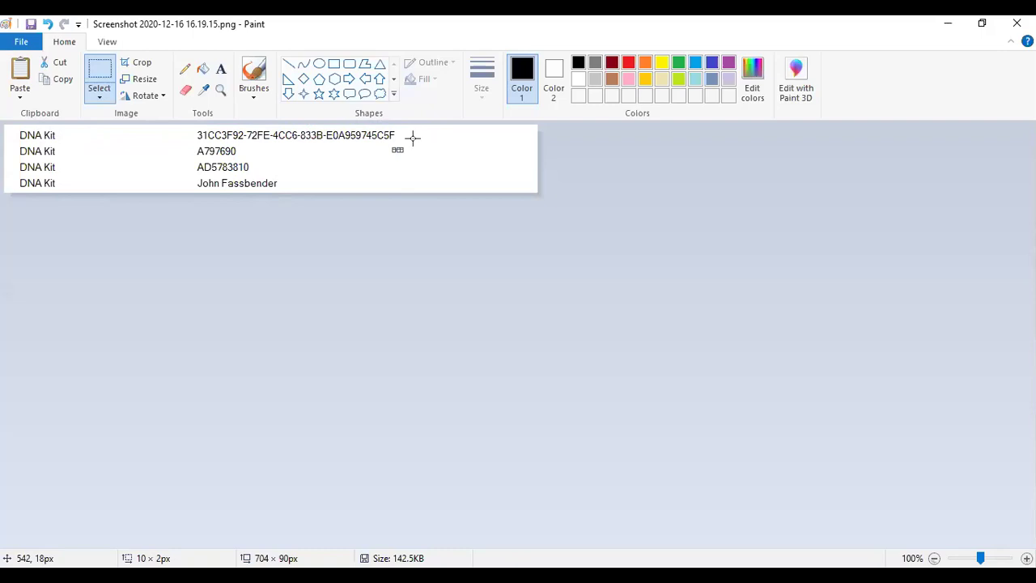
{"action": "mouse_move", "coordinate": [191, 144]}
{"action": "left_mouse_down"}
{"action": "mouse_move", "coordinate": [282, 174]}
{"action": "mouse_move", "coordinate": [279, 155]}
{"action": "left_mouse_up"}
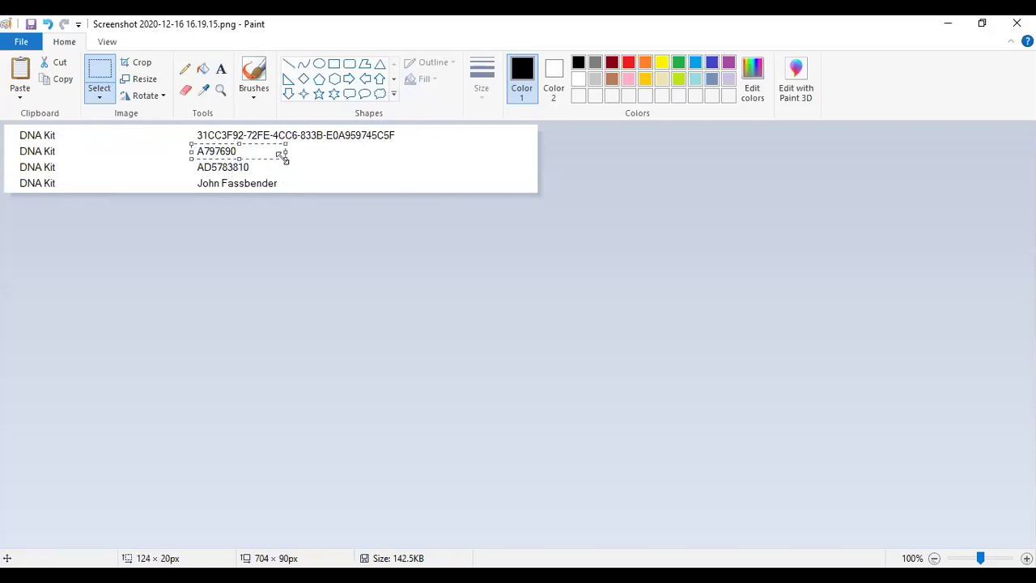
{"action": "left_click_drag", "start_coordinate": [183, 176], "coordinate": [276, 157]}
{"action": "left_click", "coordinate": [294, 175]}
{"action": "left_click_drag", "start_coordinate": [295, 178], "coordinate": [177, 194]}
{"action": "left_click", "coordinate": [162, 183]}
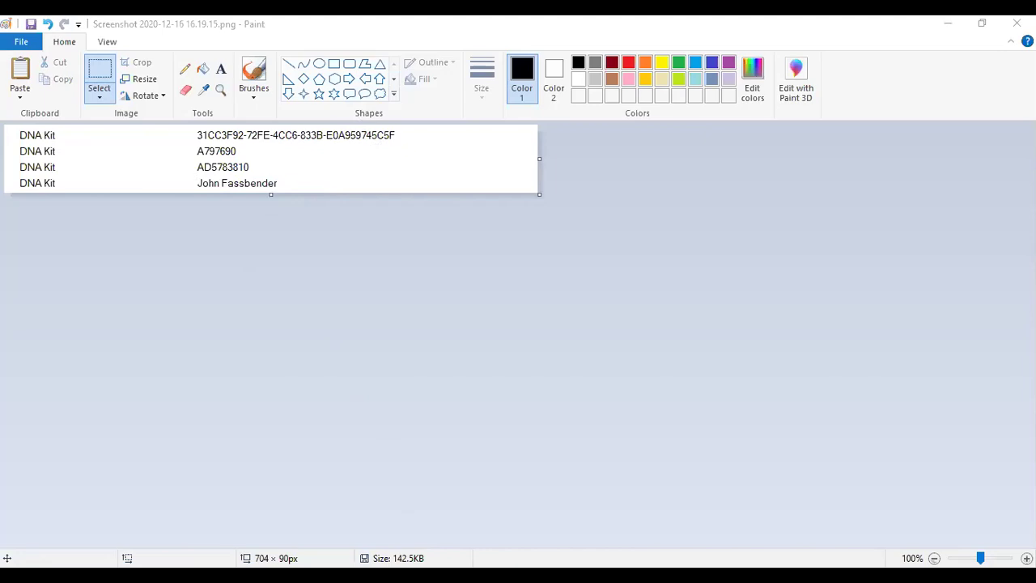
{"action": "left_click", "coordinate": [488, 279]}
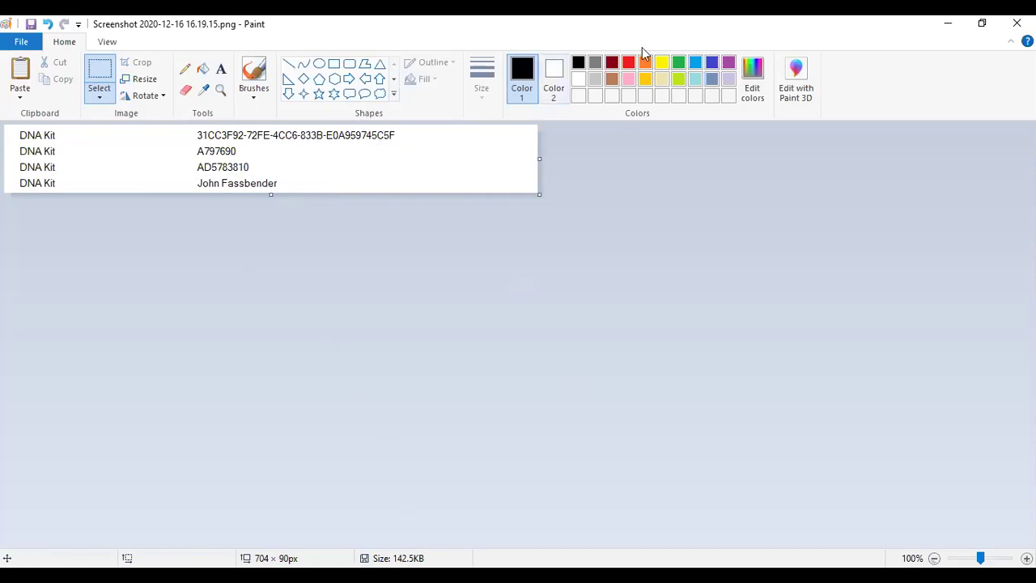
- Mark the first DNA Kit value again and close the screenshot in Paint
{"action": "left_click_drag", "start_coordinate": [400, 141], "coordinate": [191, 115]}
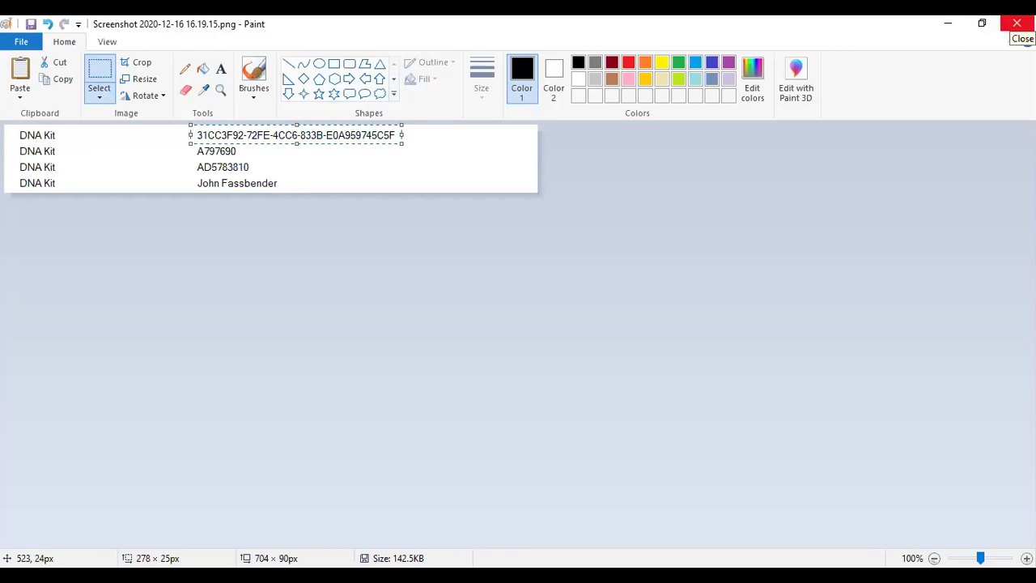
{"action": "left_click", "coordinate": [1016, 24]}
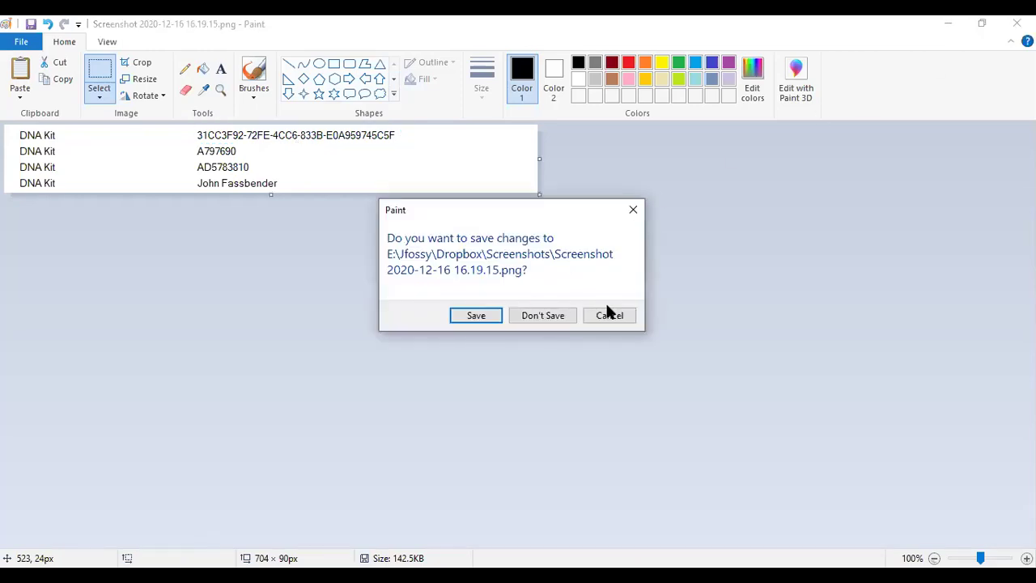